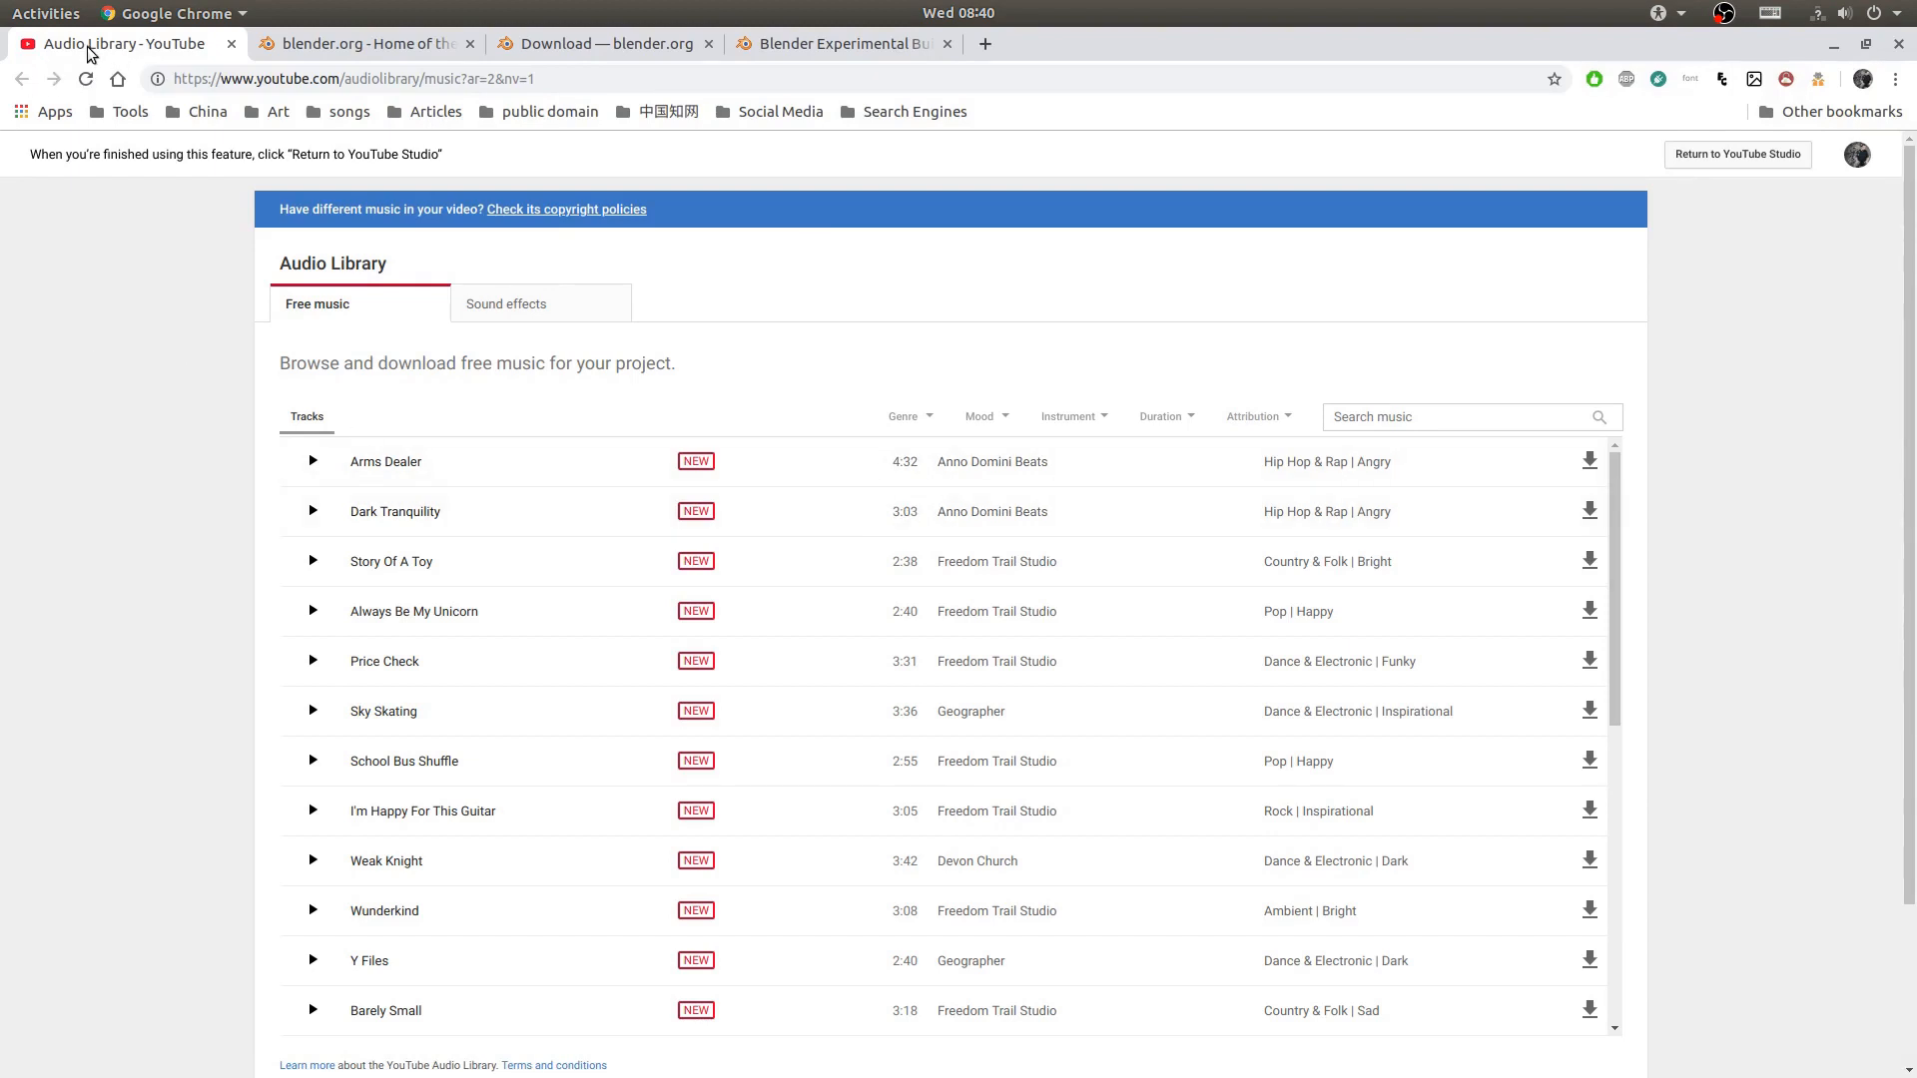
- Filter the free music to the Cinematic genre and Inspirational mood, and download the track When We Found The Horizon
{"action": "left_click", "coordinate": [909, 423]}
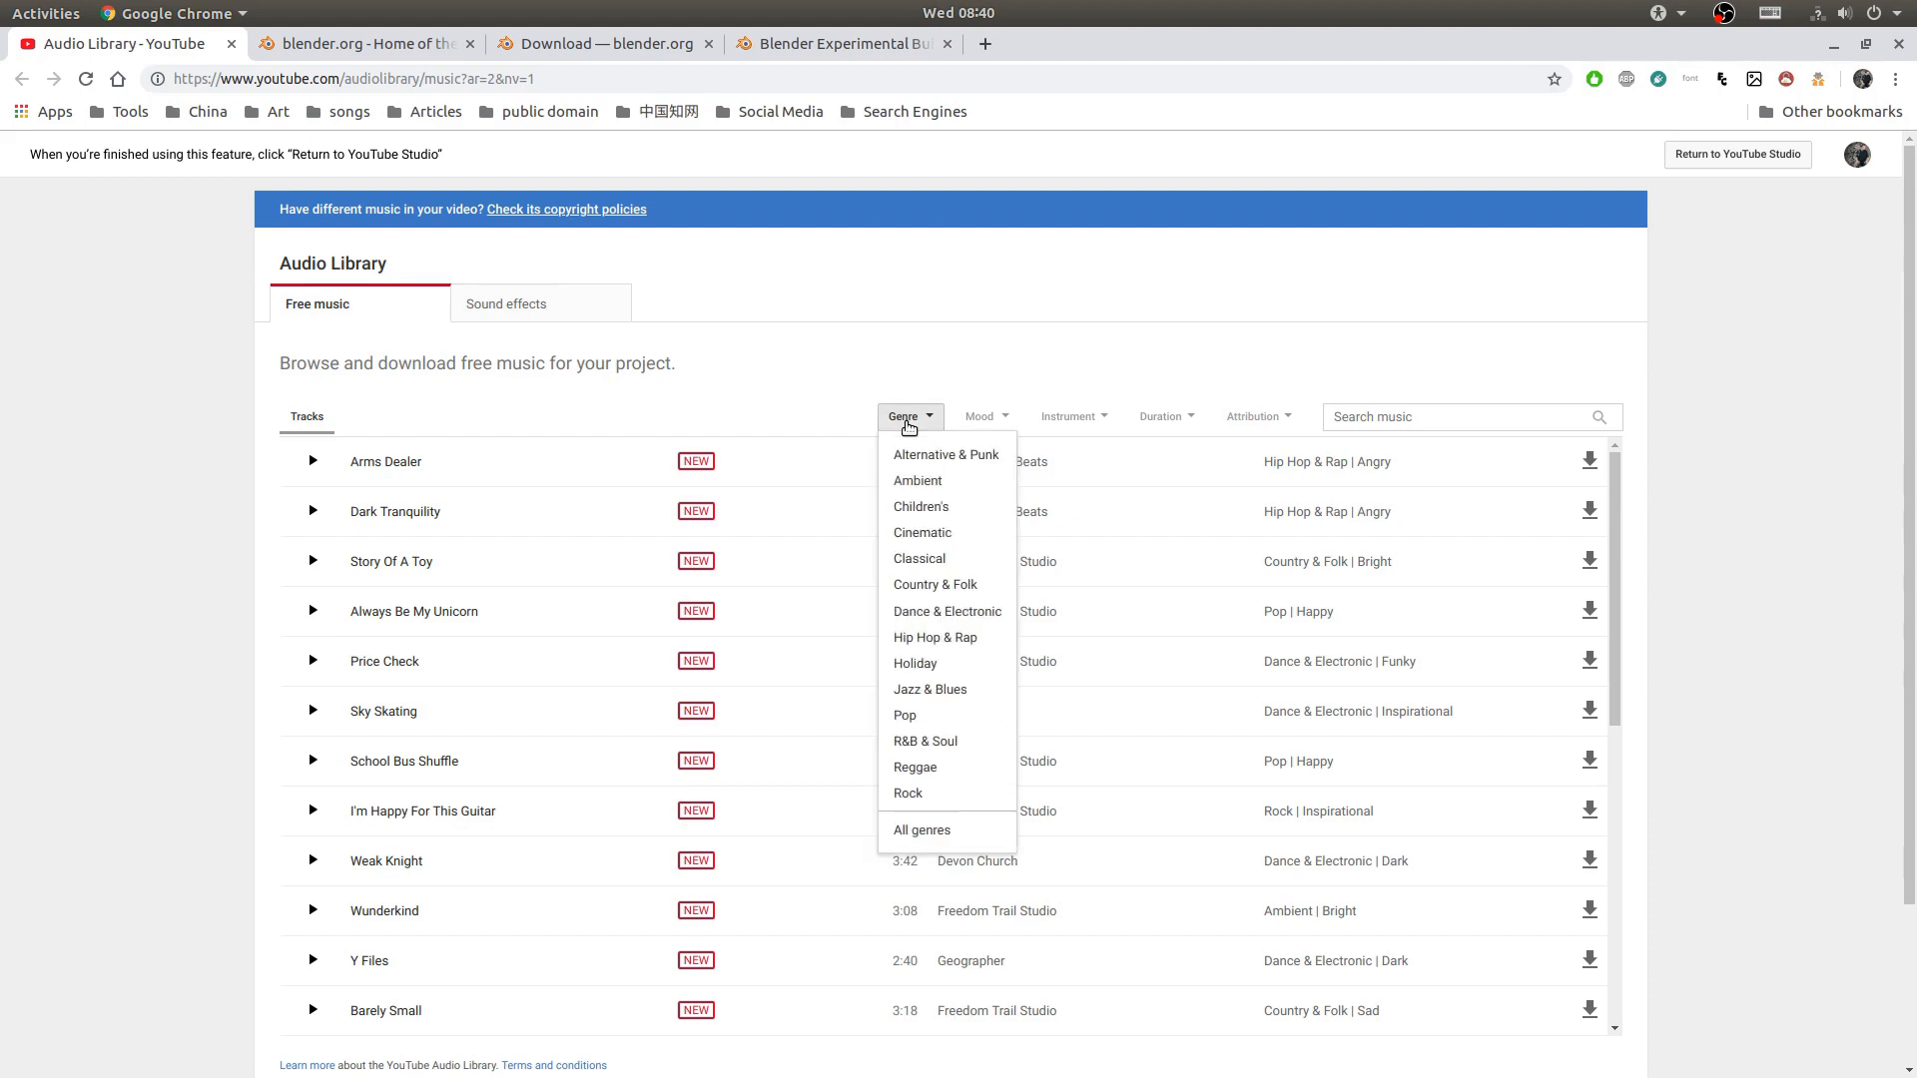
{"action": "left_click", "coordinate": [912, 540]}
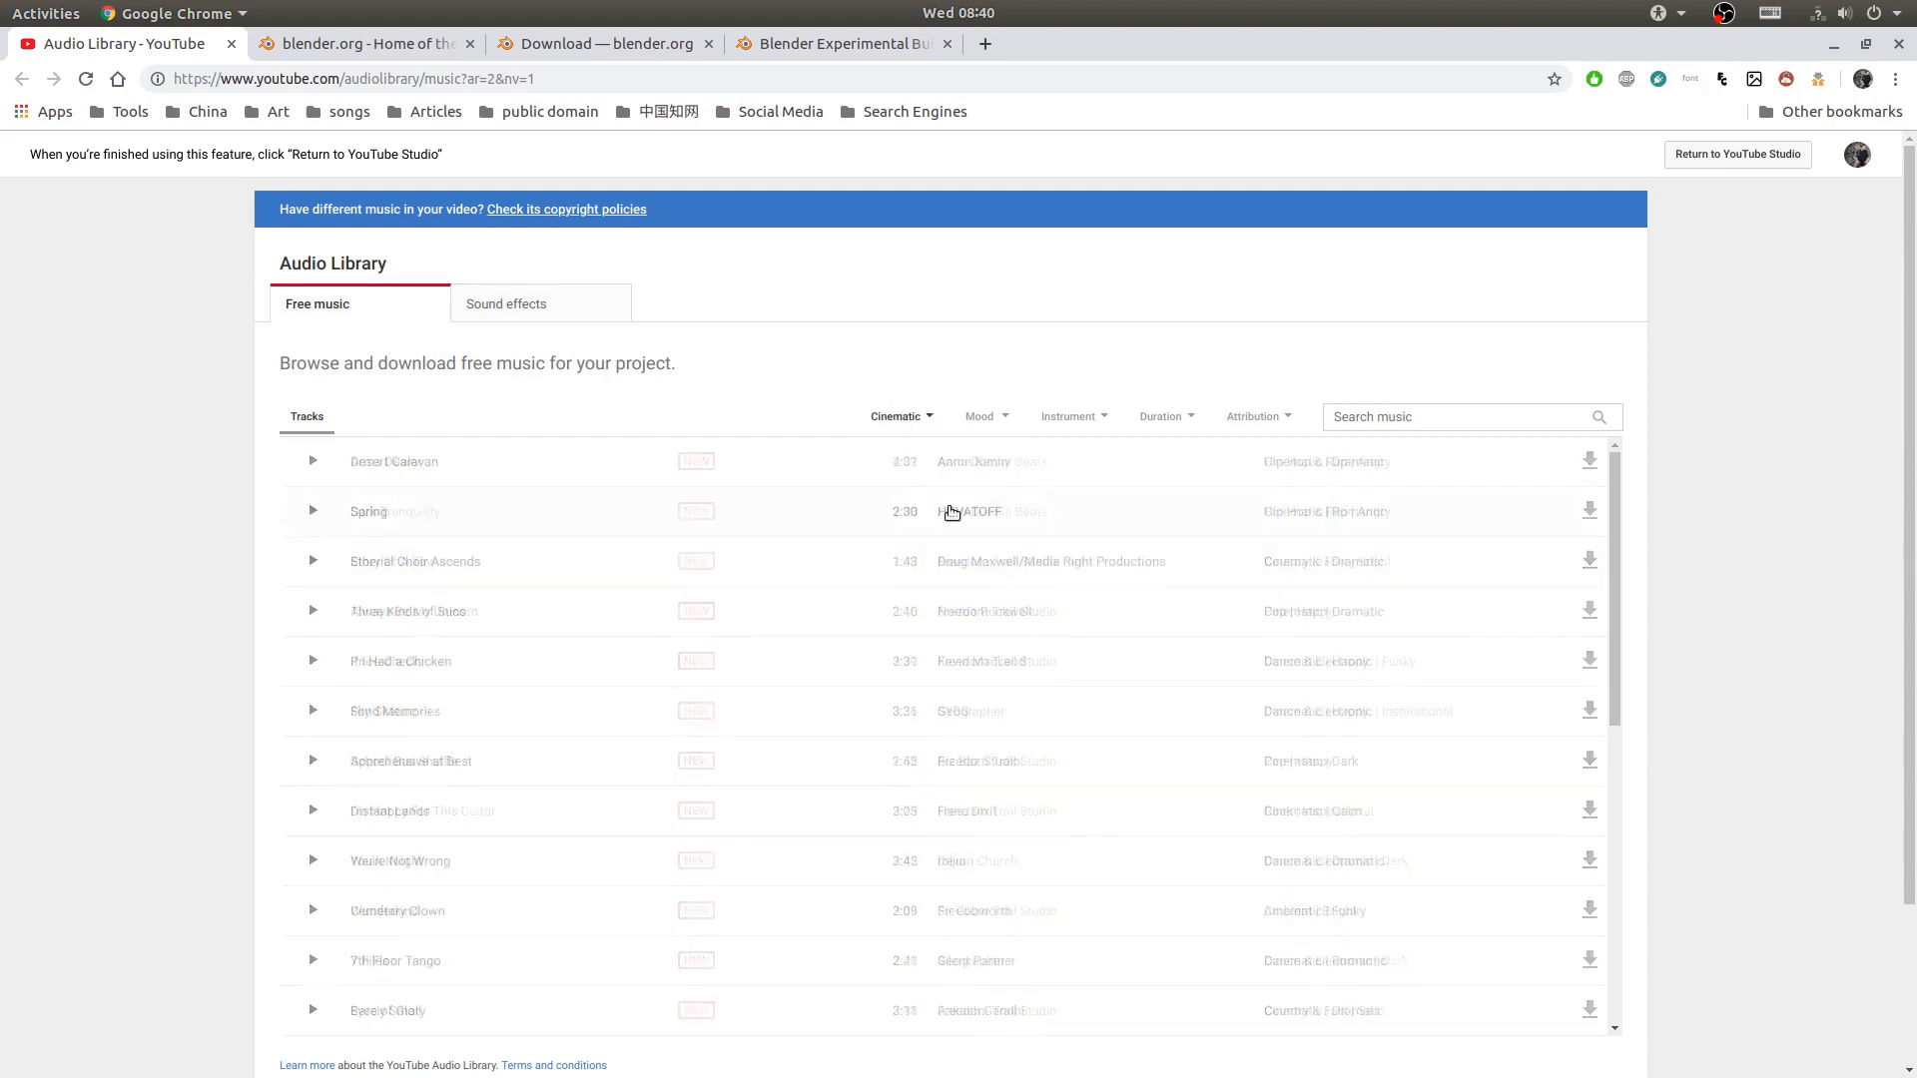
{"action": "left_click", "coordinate": [986, 423]}
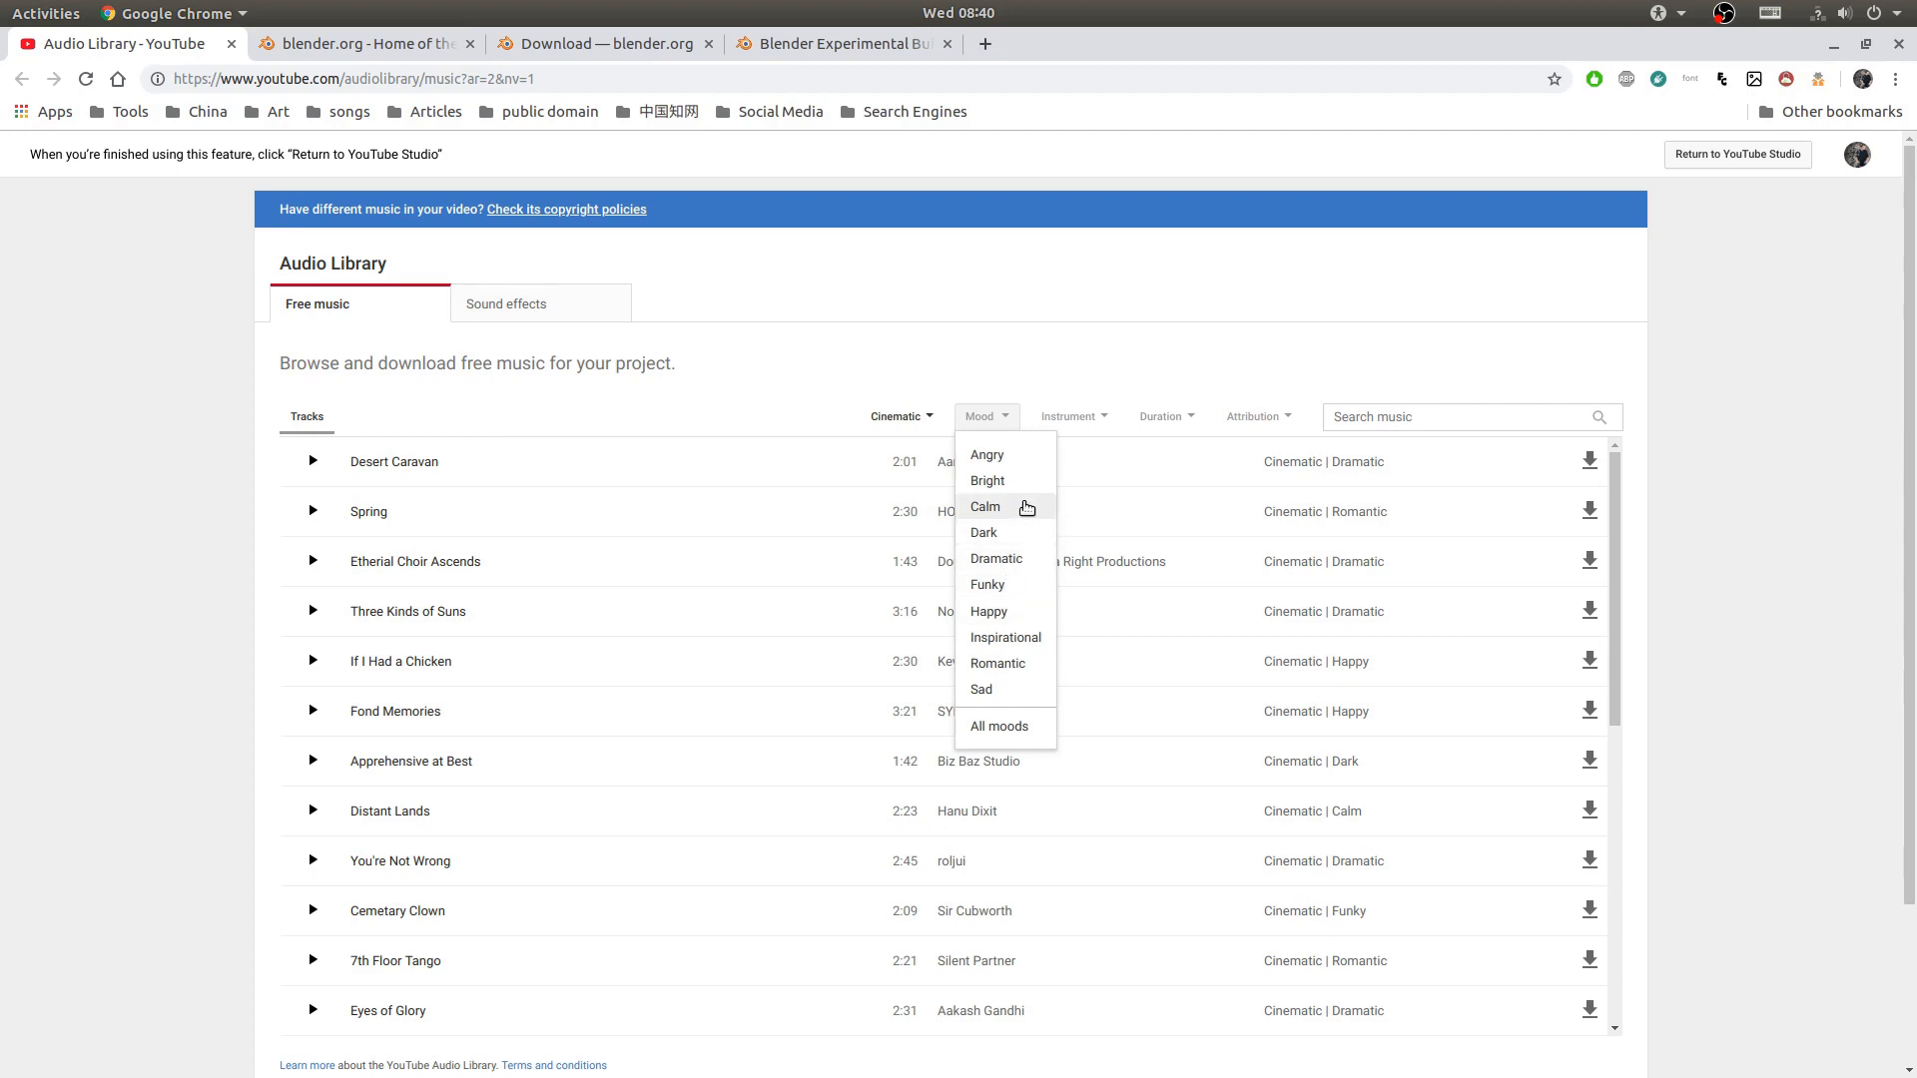
{"action": "left_click", "coordinate": [1010, 637]}
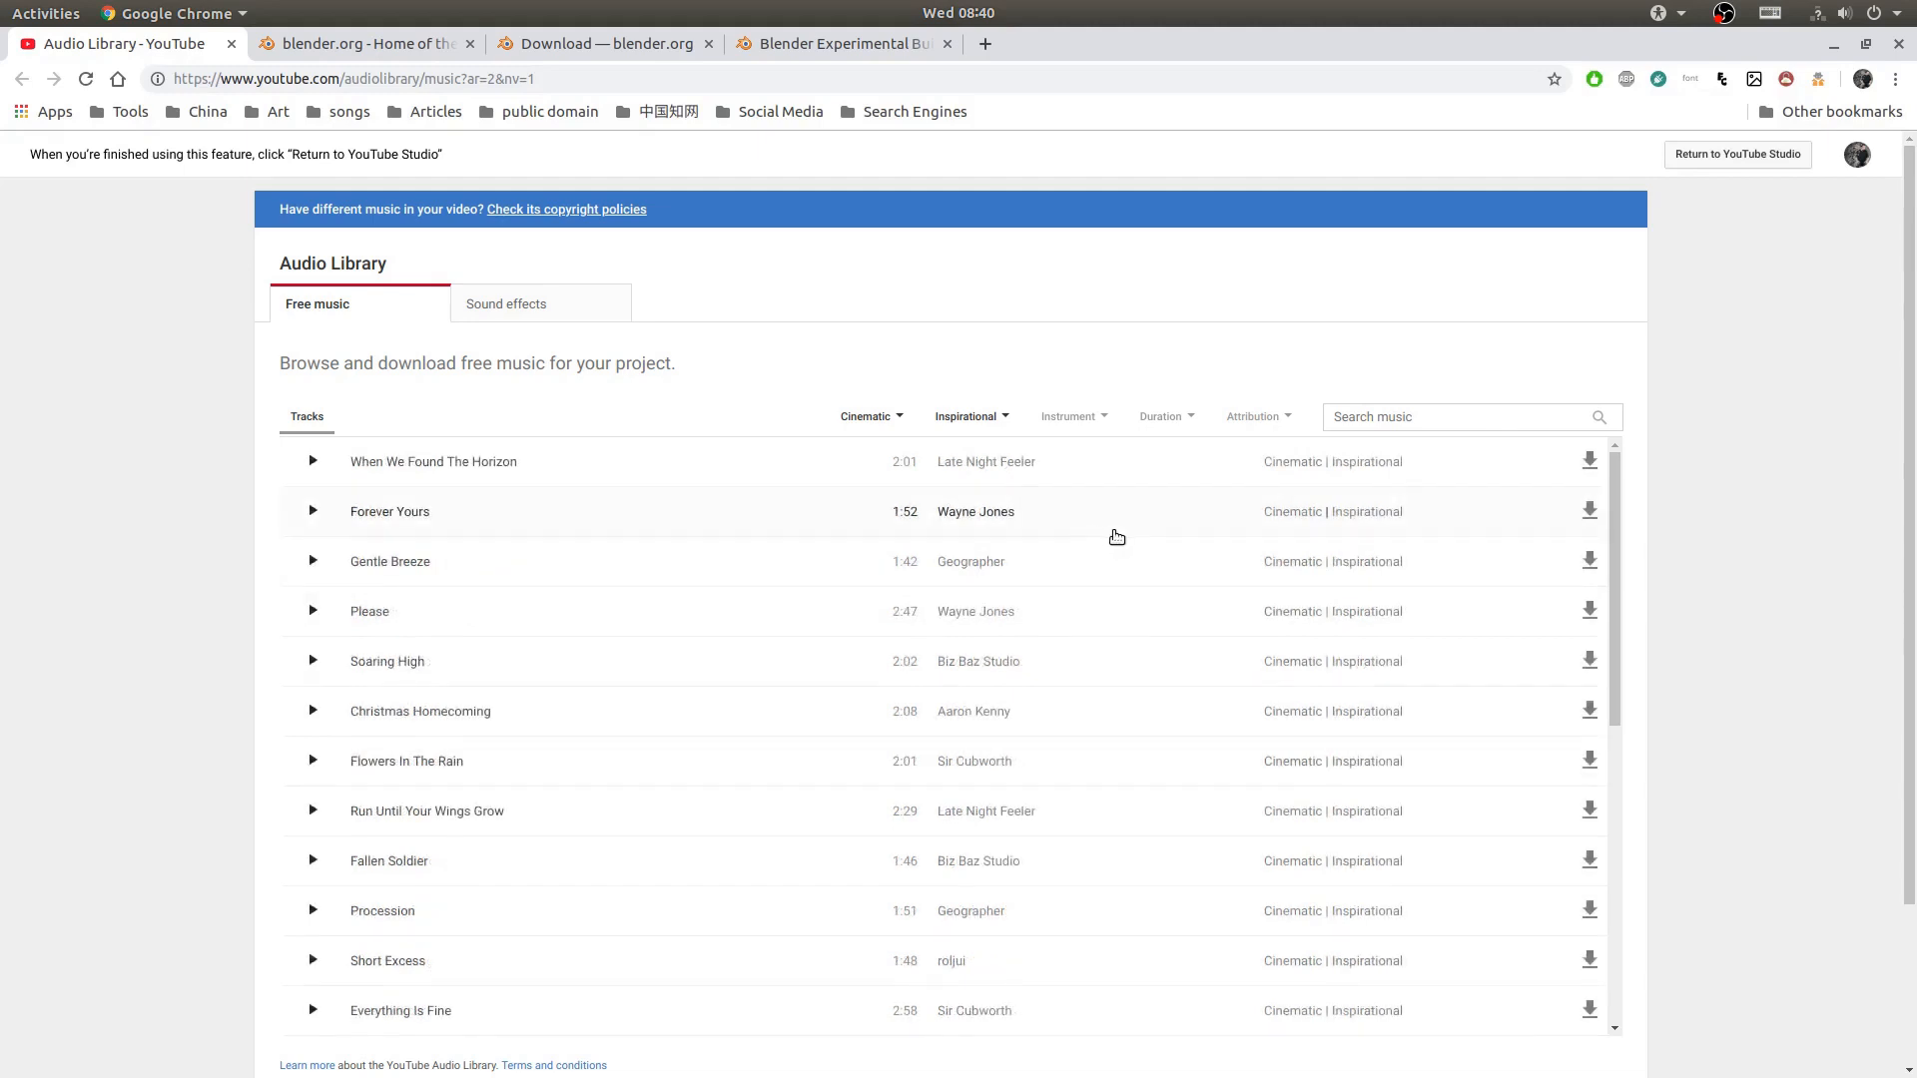
{"action": "left_click", "coordinate": [1589, 461]}
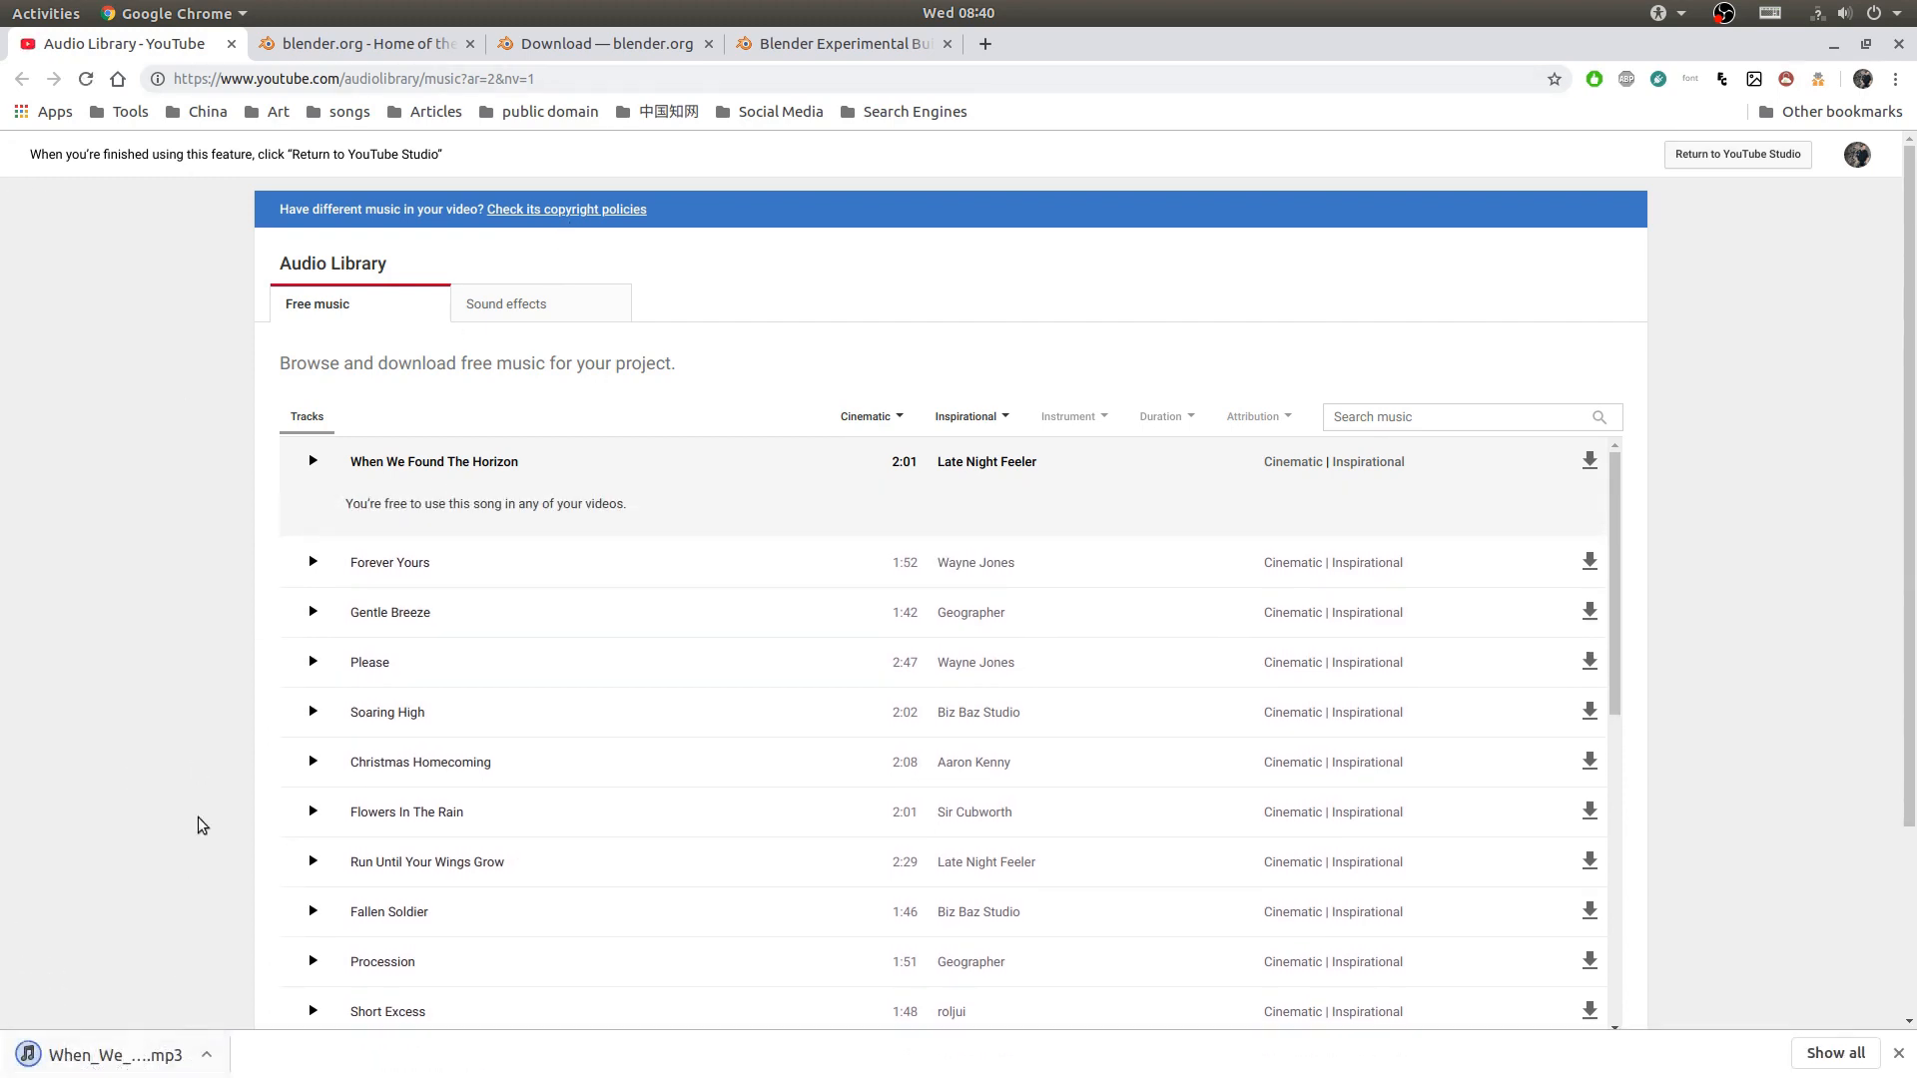
- Review the Blender home and download pages, and view the Linux builds of Blender 2.80 Beta
{"action": "left_click", "coordinate": [350, 50]}
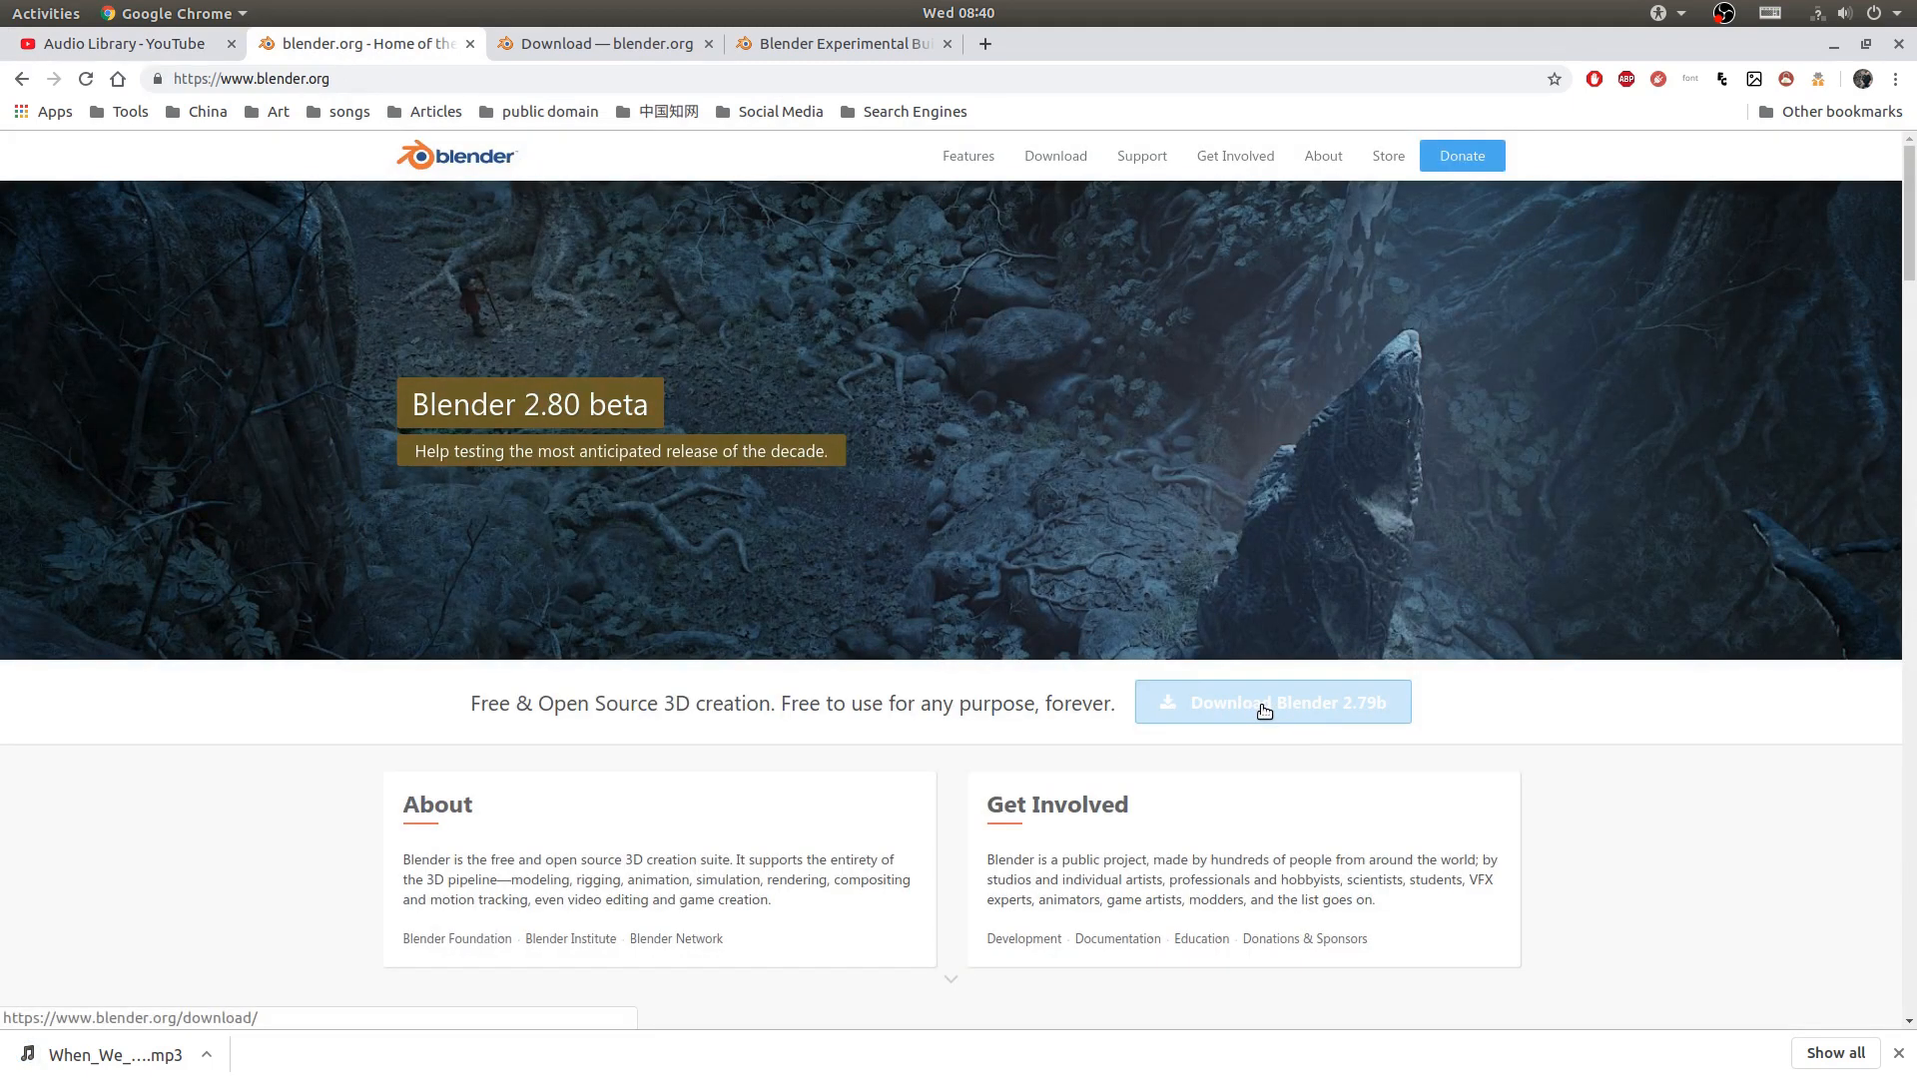
{"action": "left_click", "coordinate": [583, 46]}
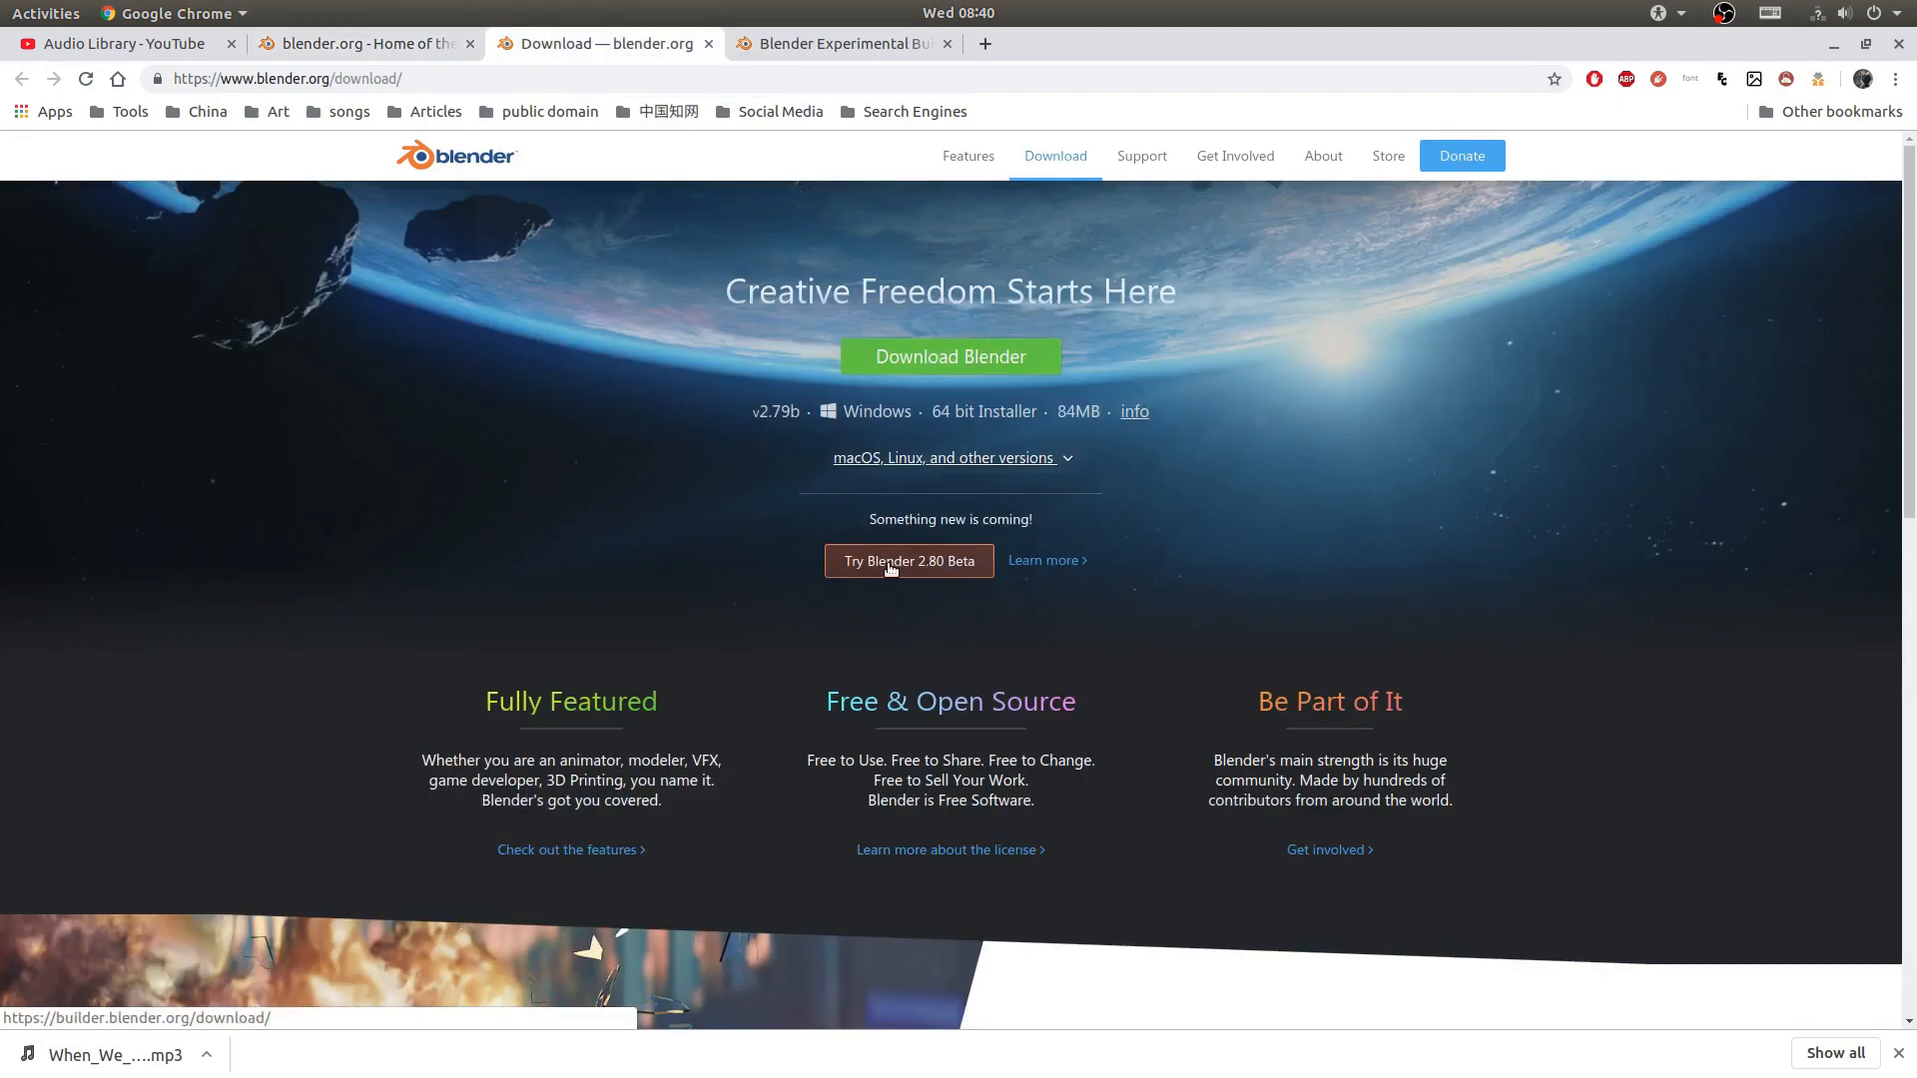
{"action": "left_click", "coordinate": [936, 566]}
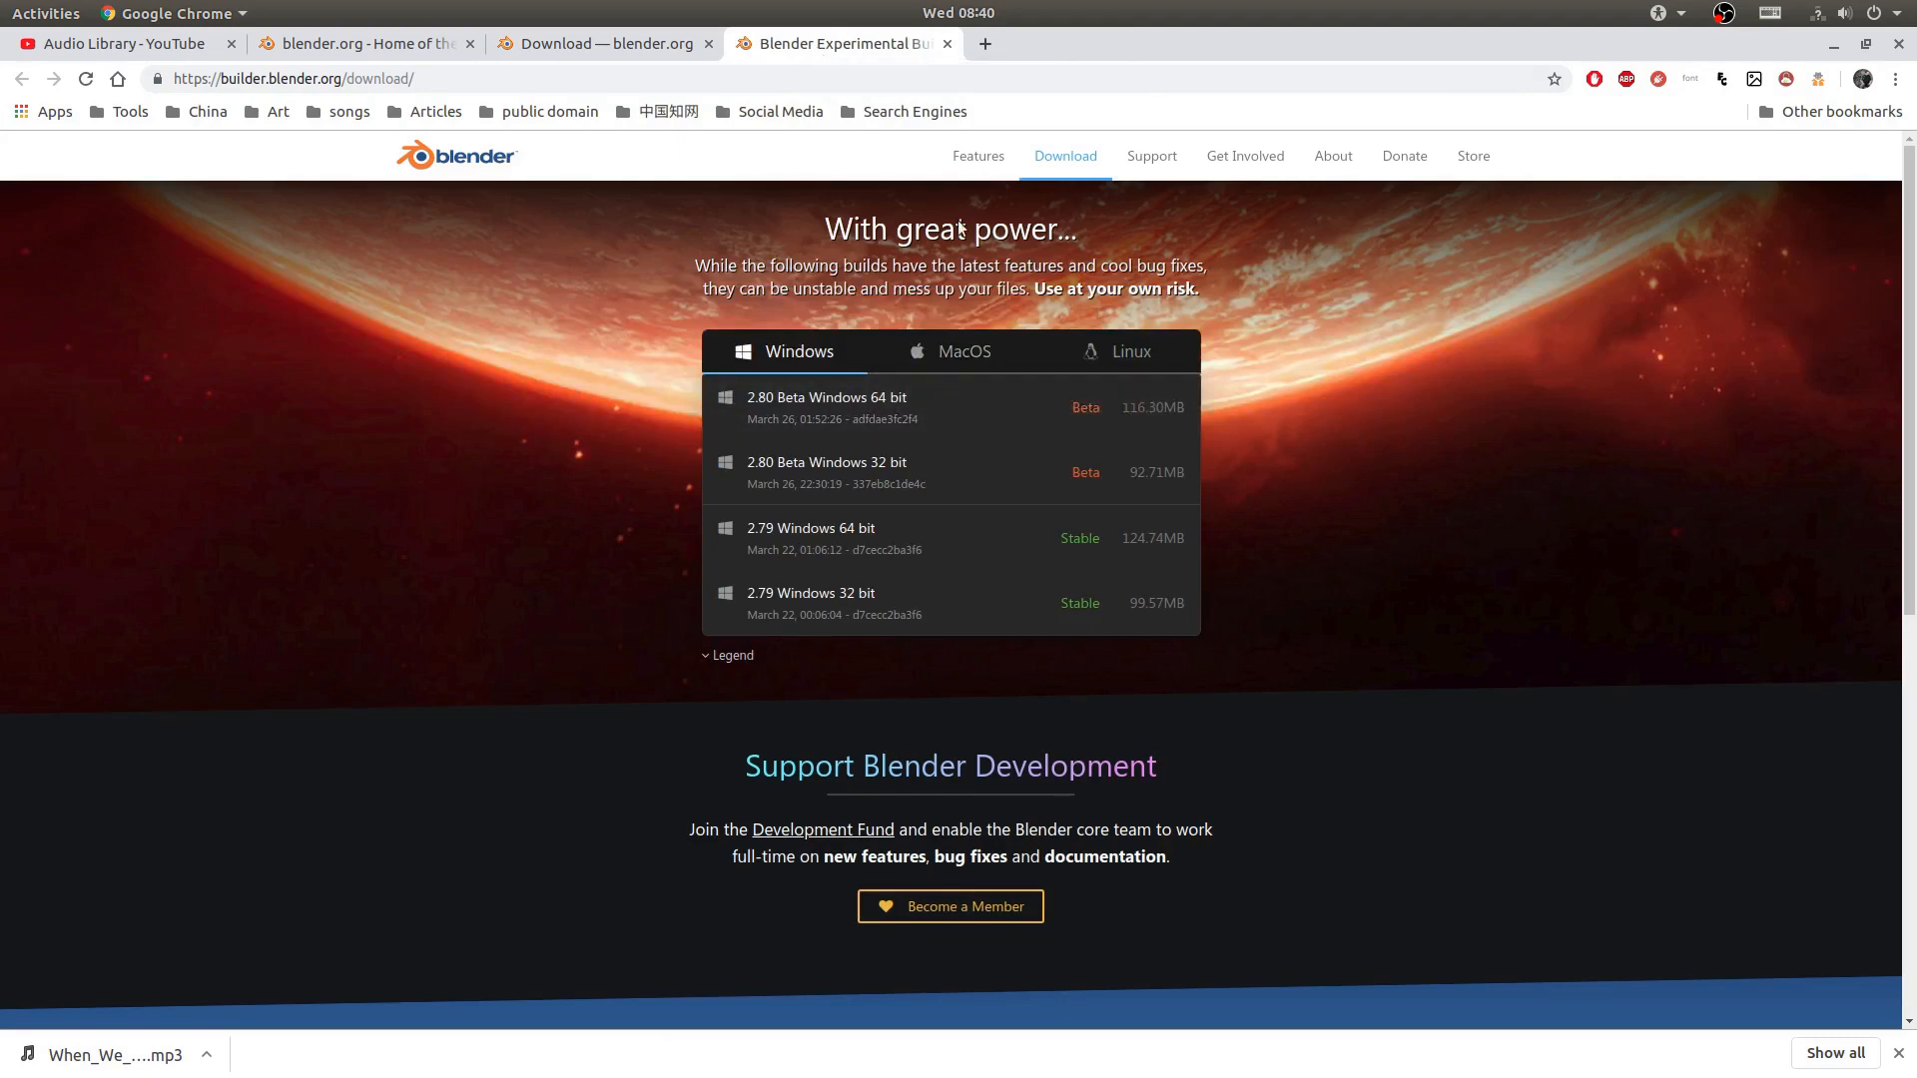
{"action": "left_click", "coordinate": [1117, 360]}
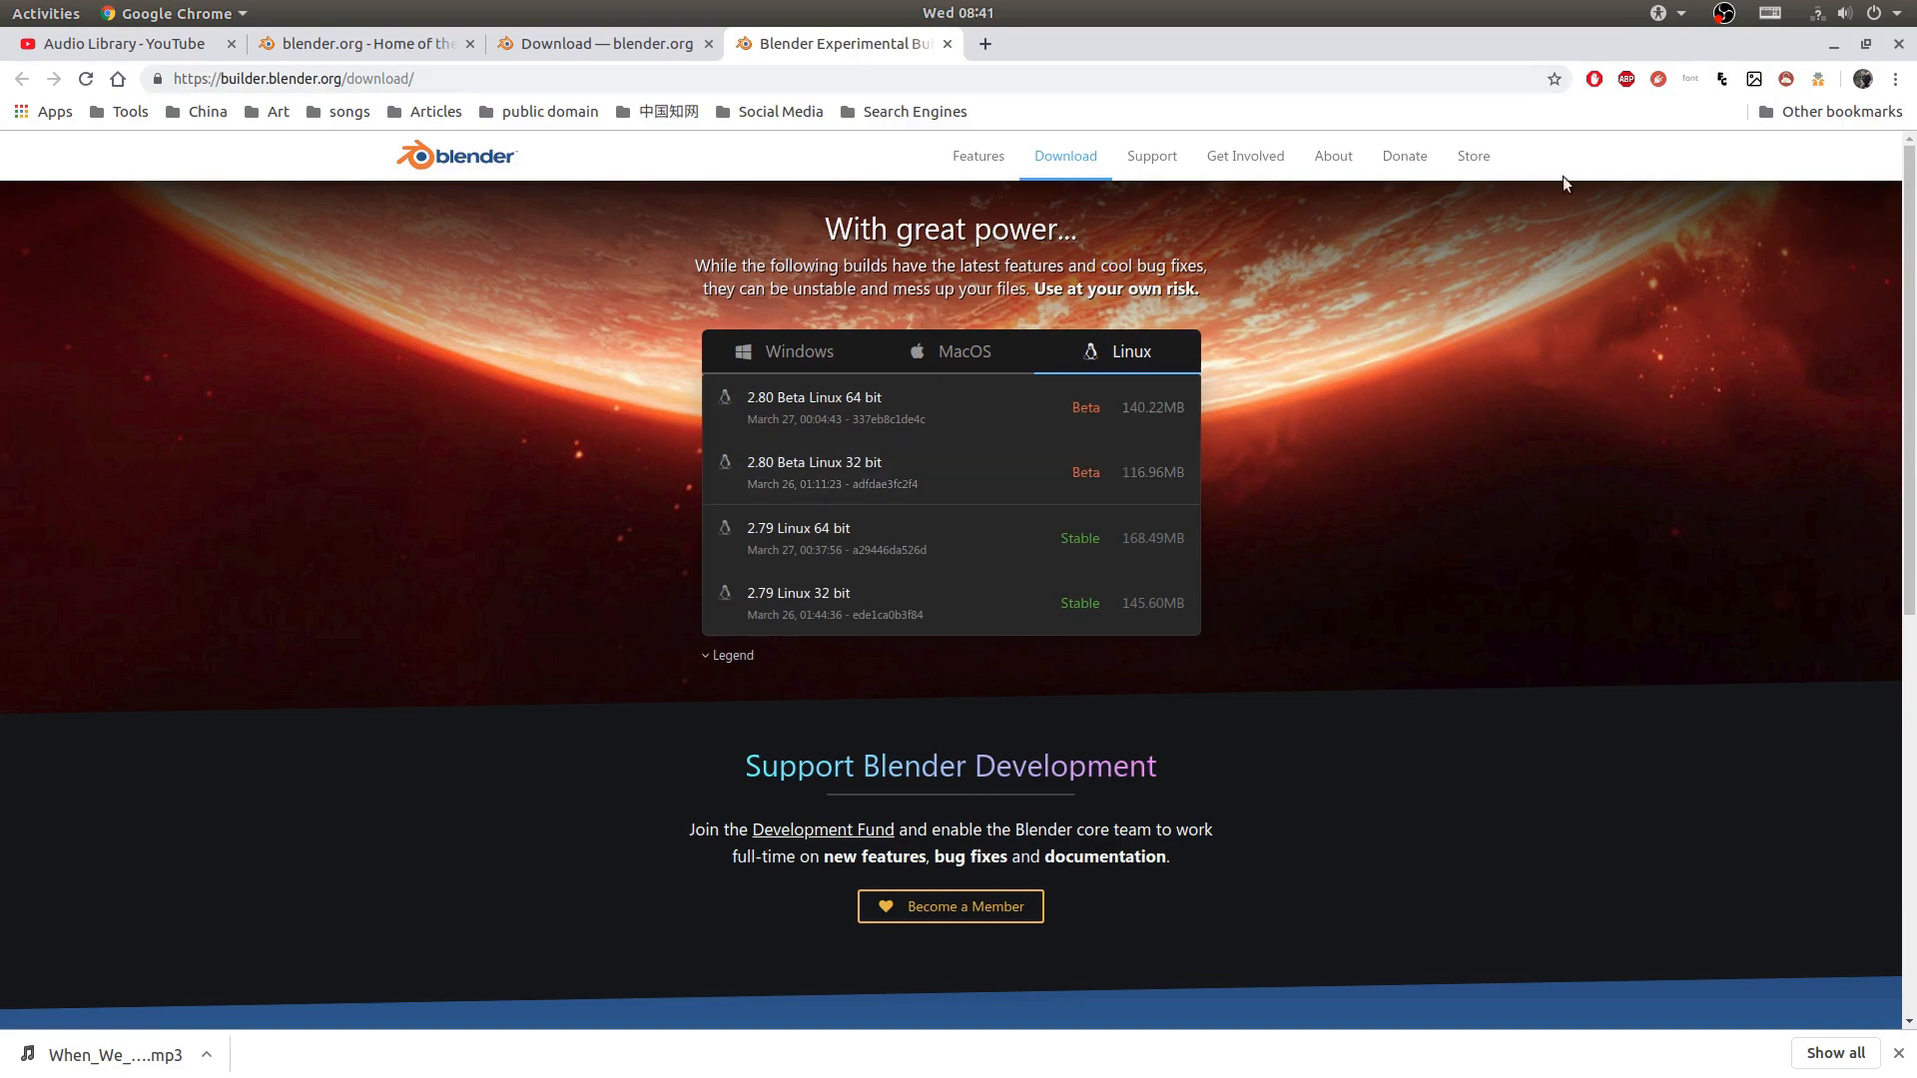
- Minimize the browser and launch Blender
{"action": "left_click", "coordinate": [1835, 43]}
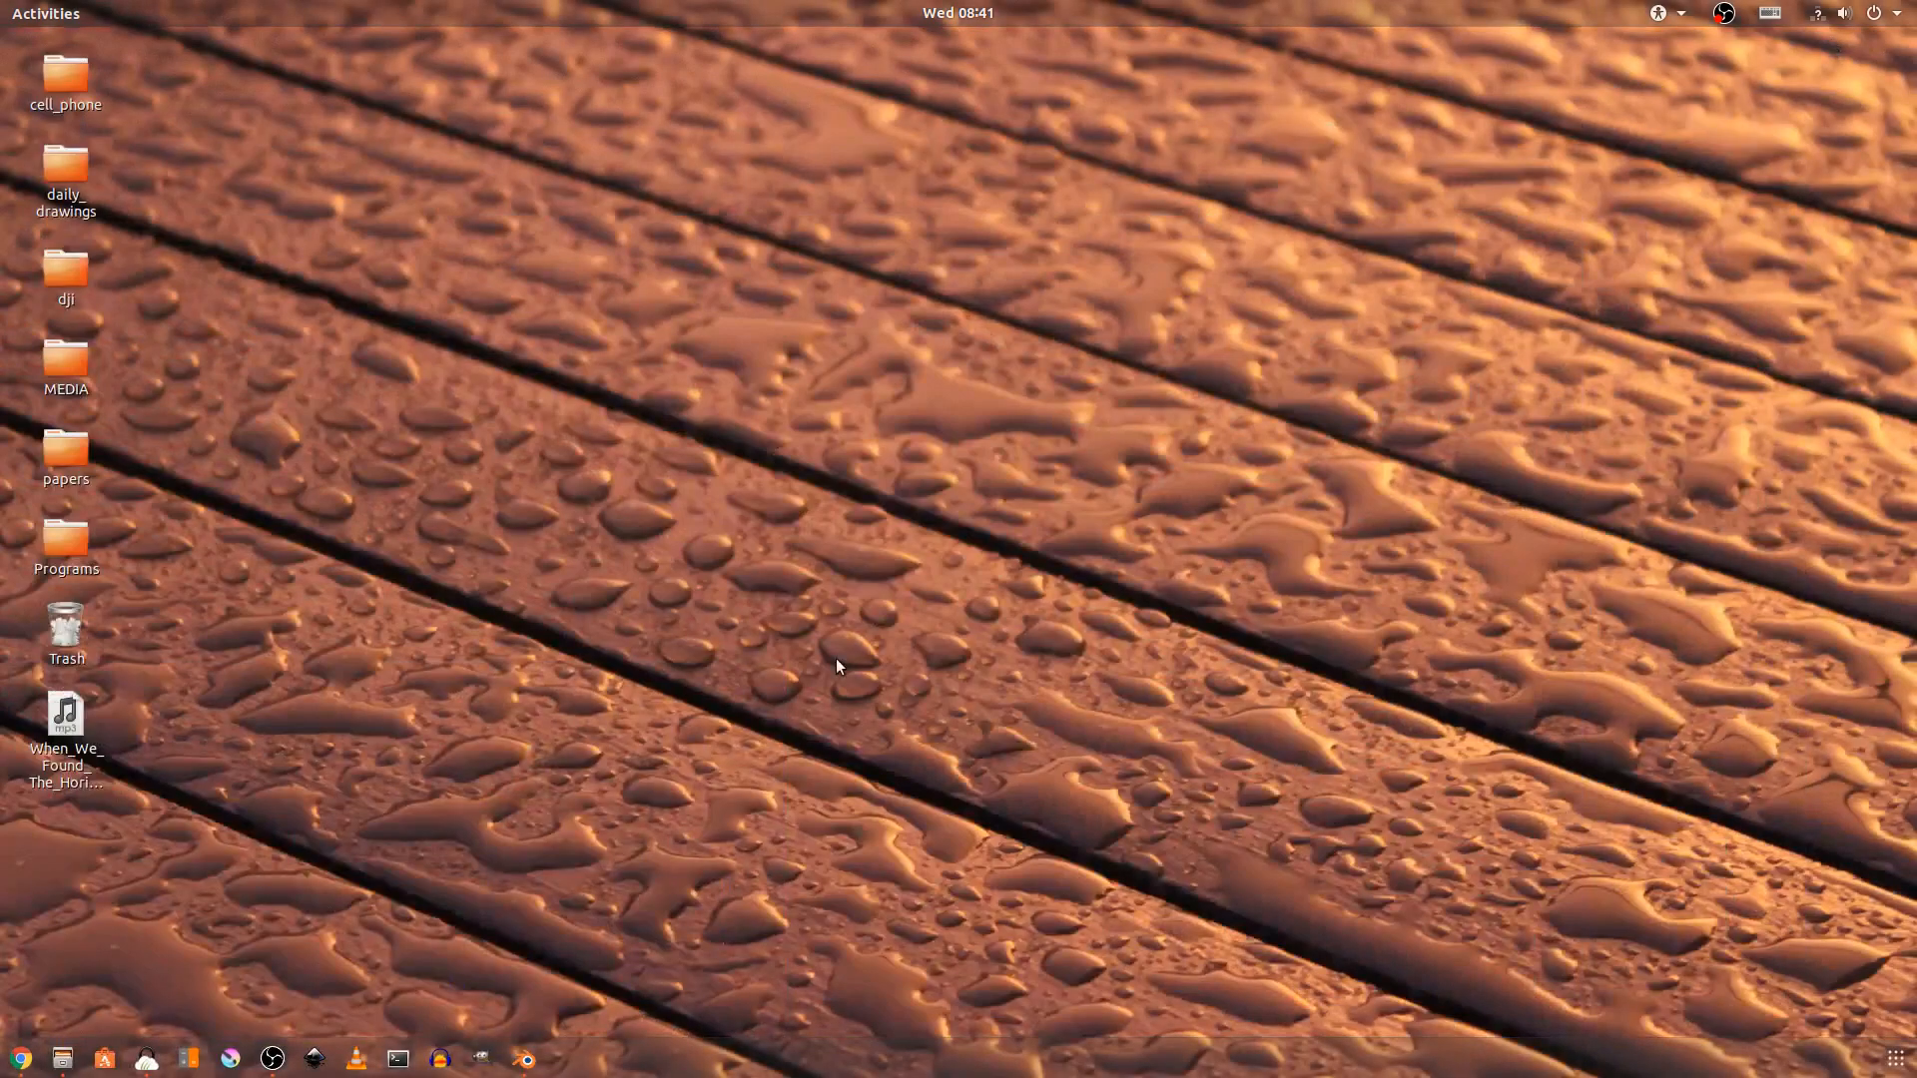
{"action": "left_click", "coordinate": [527, 1059]}
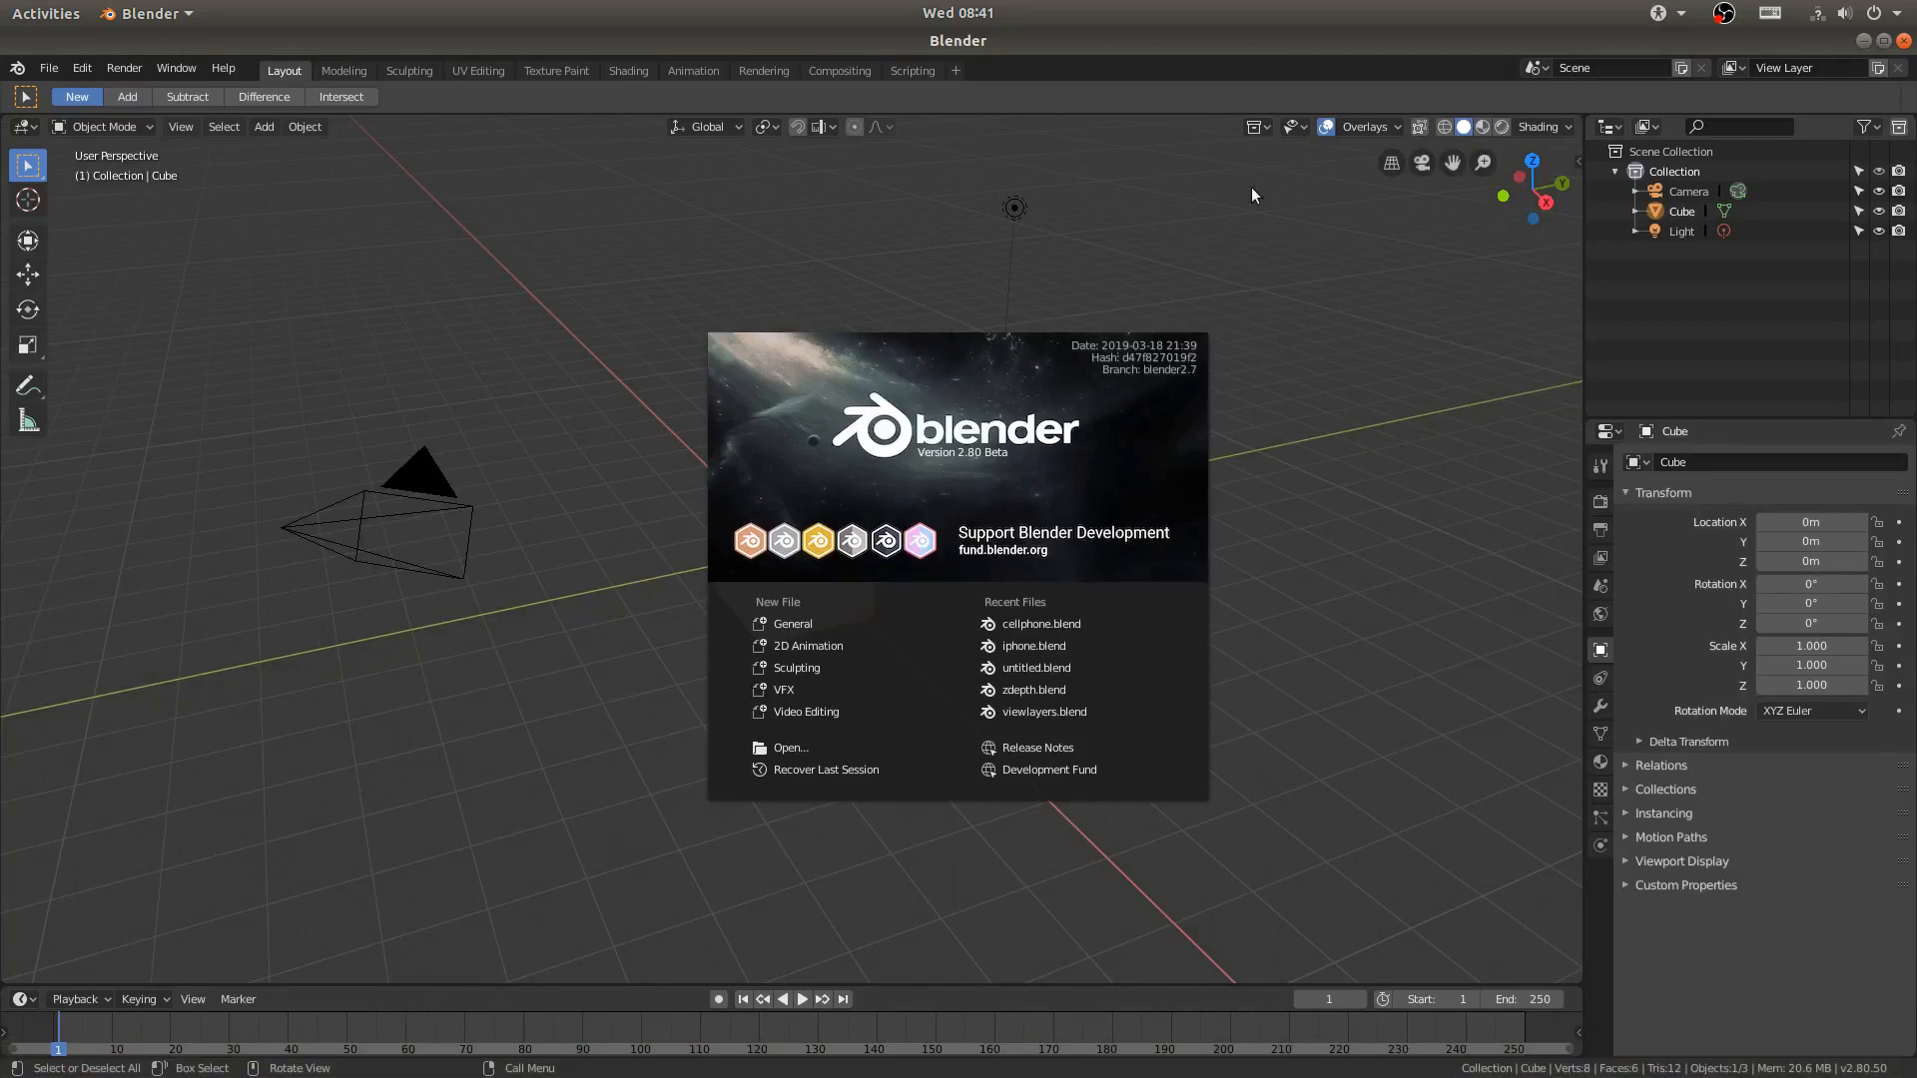
- Locate the blender executable inside Desktop/Programs/blender-2.80 in the file manager
{"action": "left_click", "coordinate": [103, 1059]}
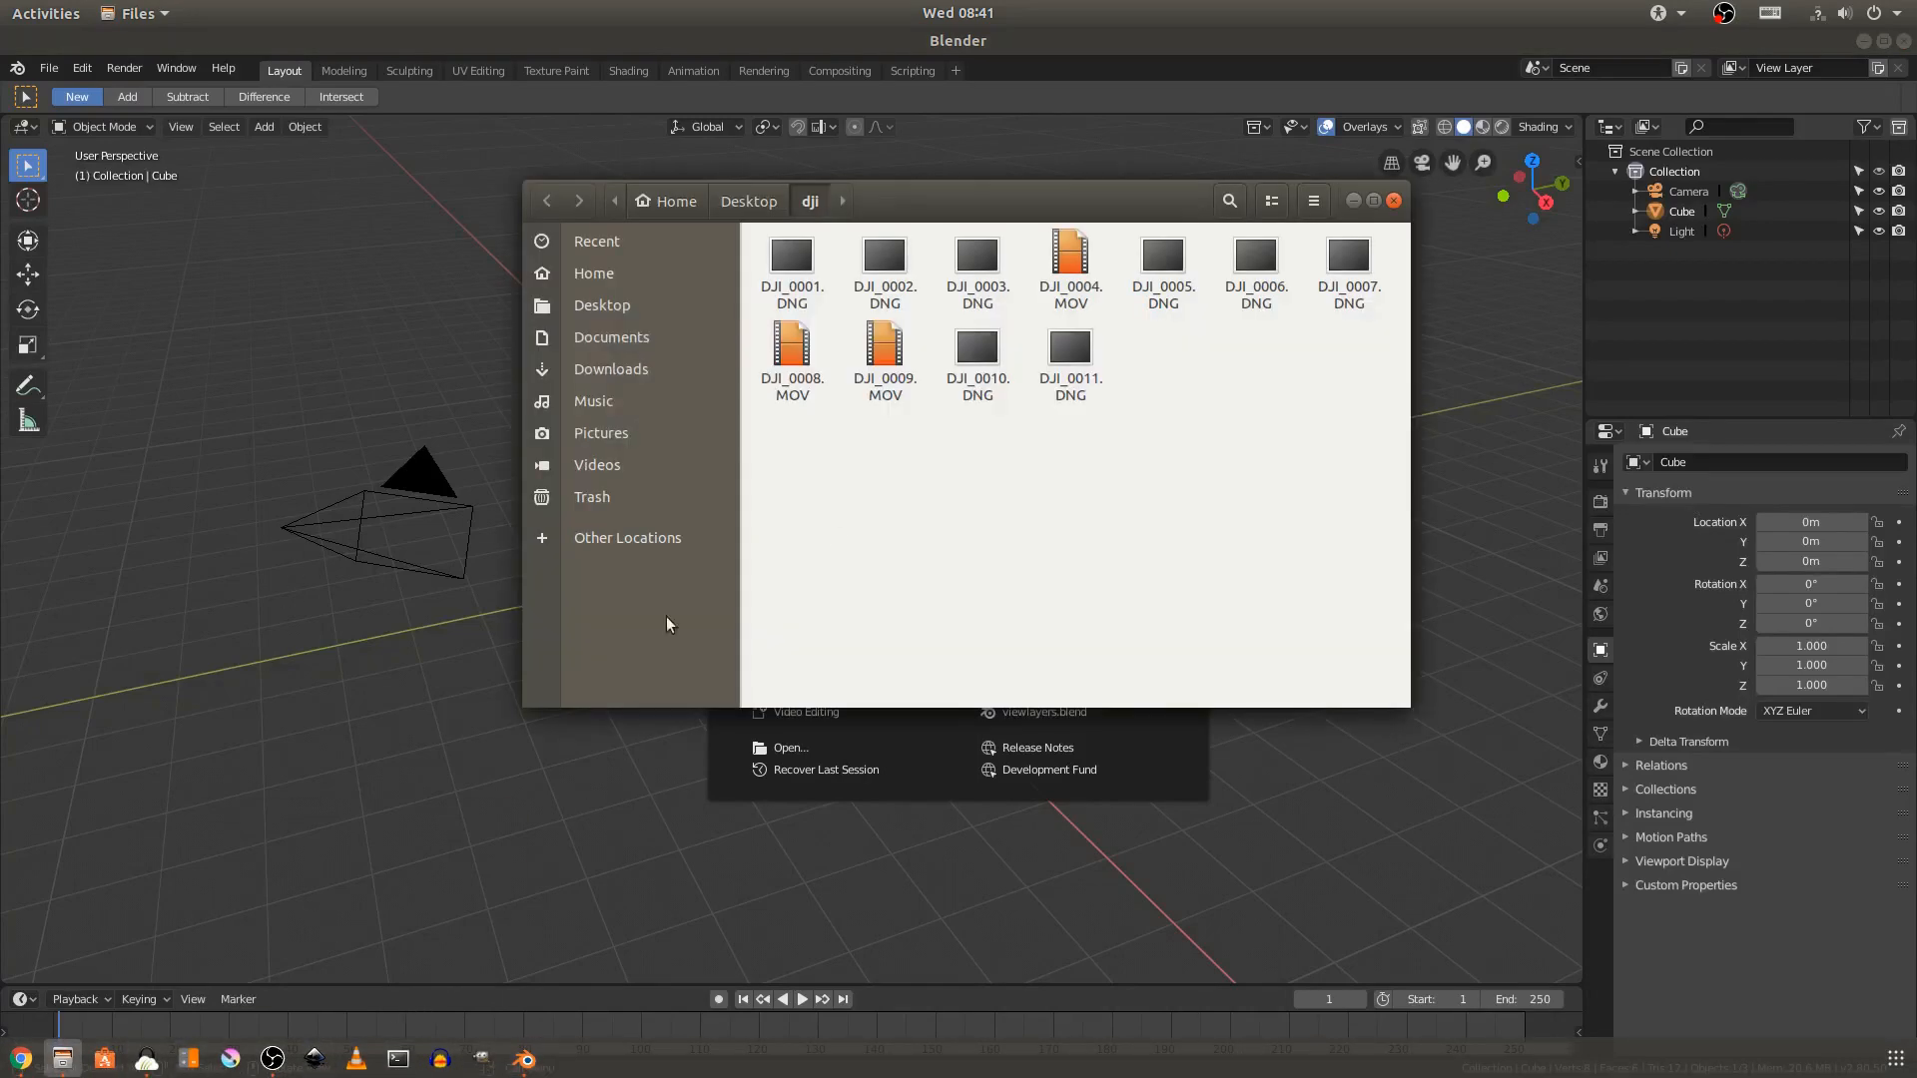
{"action": "left_click", "coordinate": [589, 304]}
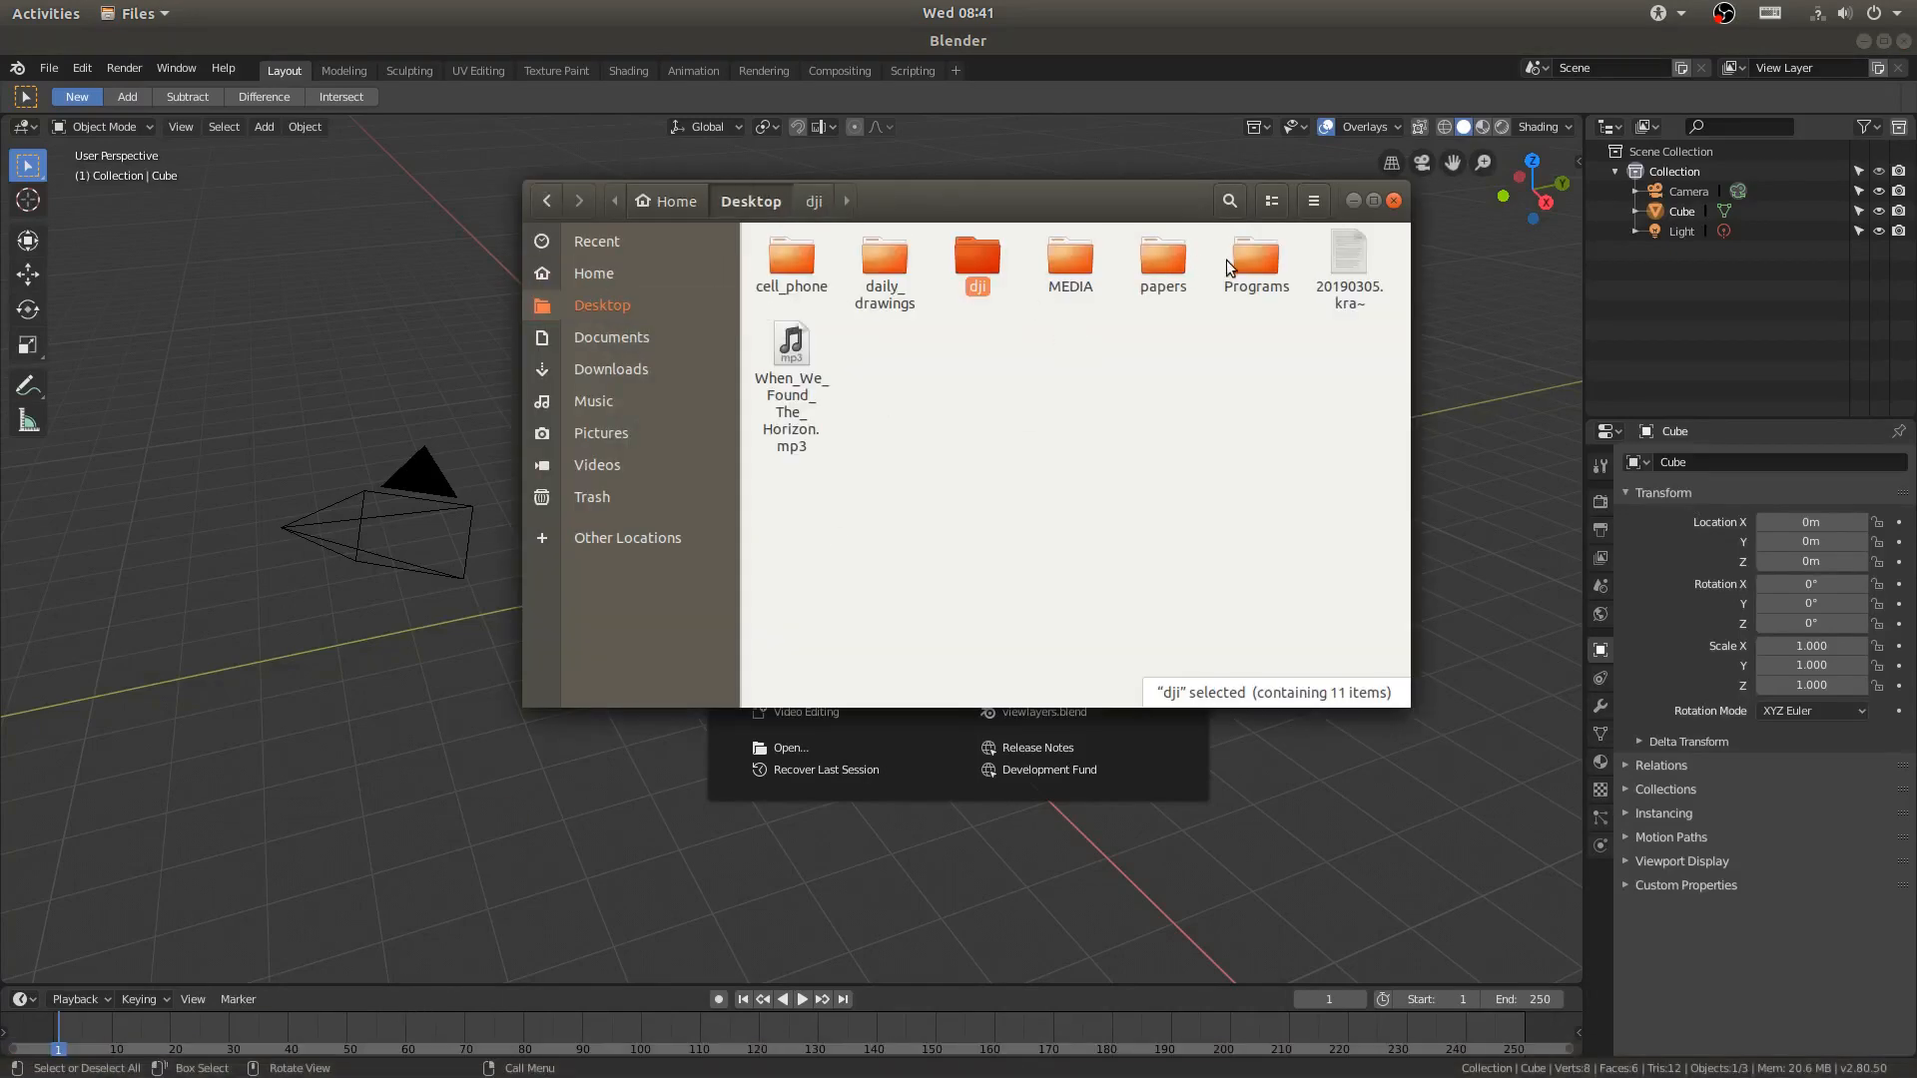
{"action": "double_click", "coordinate": [1238, 262]}
{"action": "double_click", "coordinate": [887, 266]}
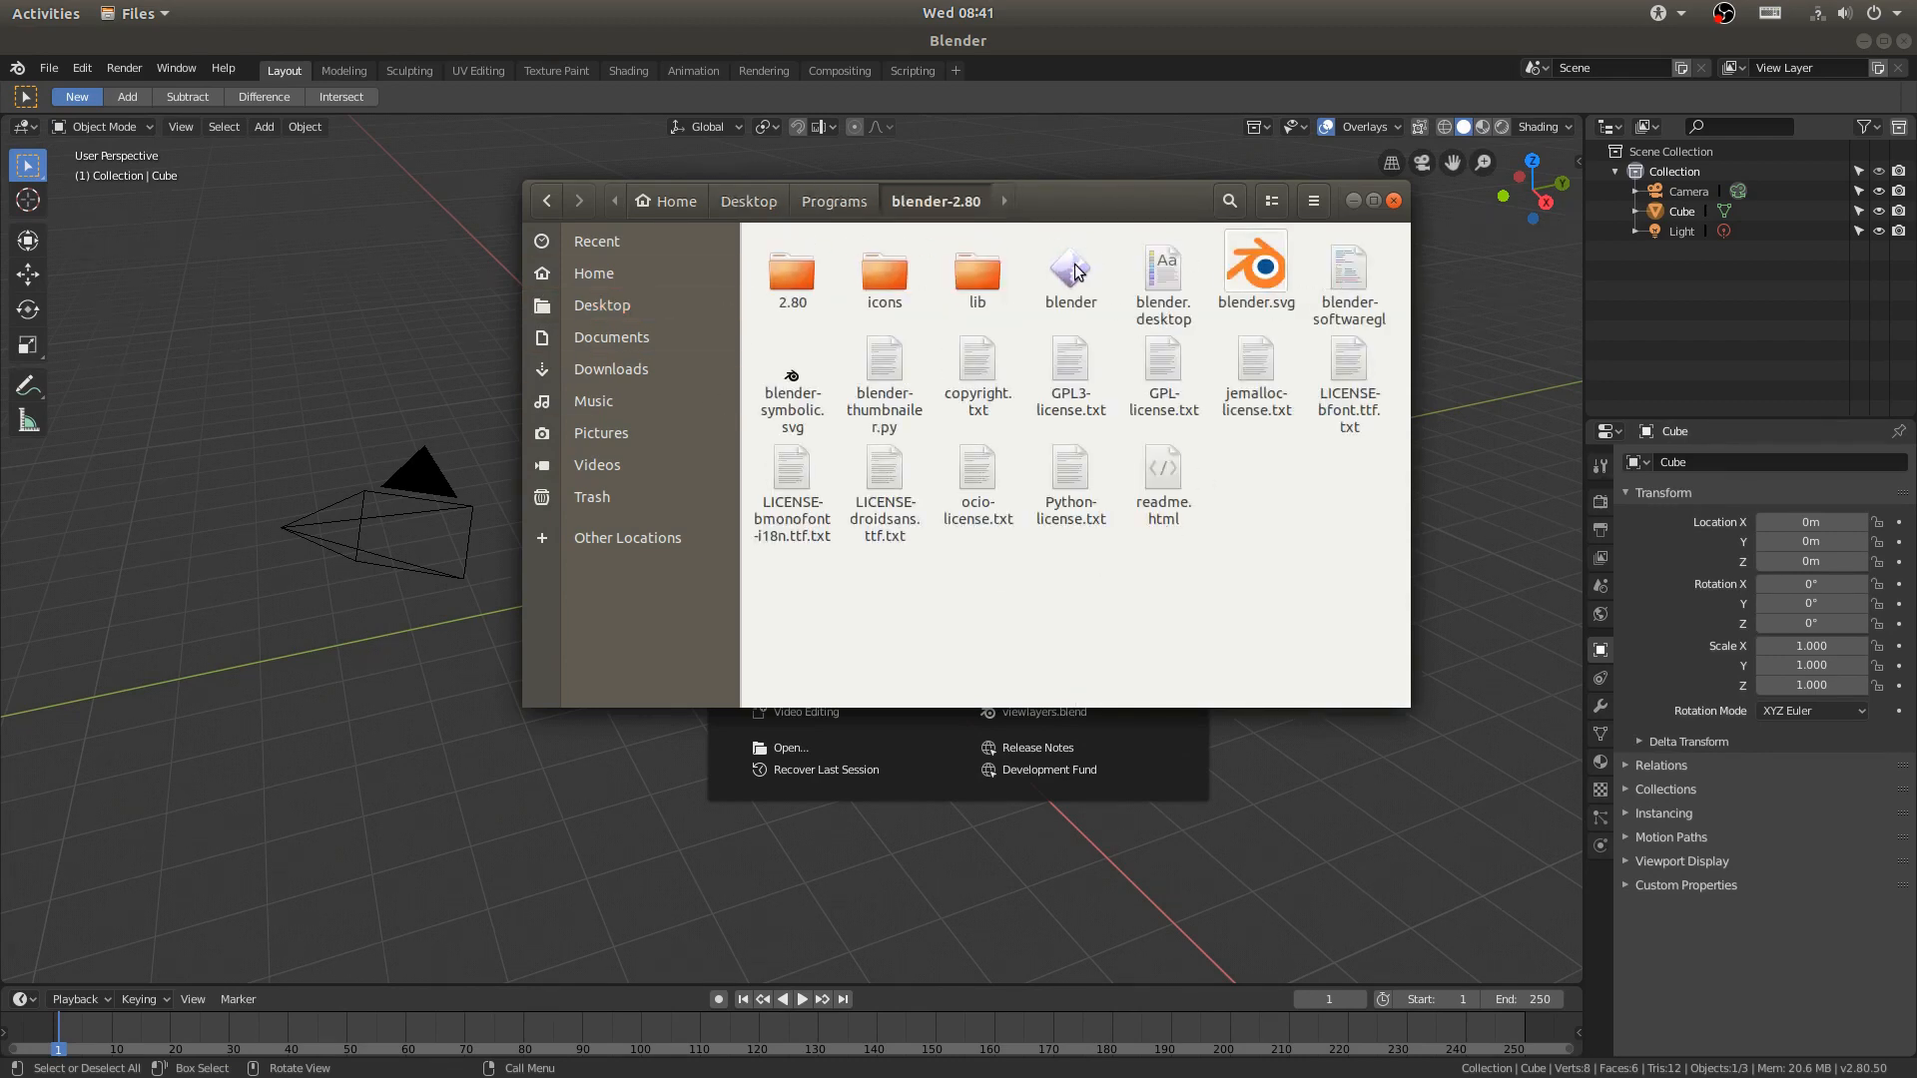
{"action": "left_click", "coordinate": [1109, 277]}
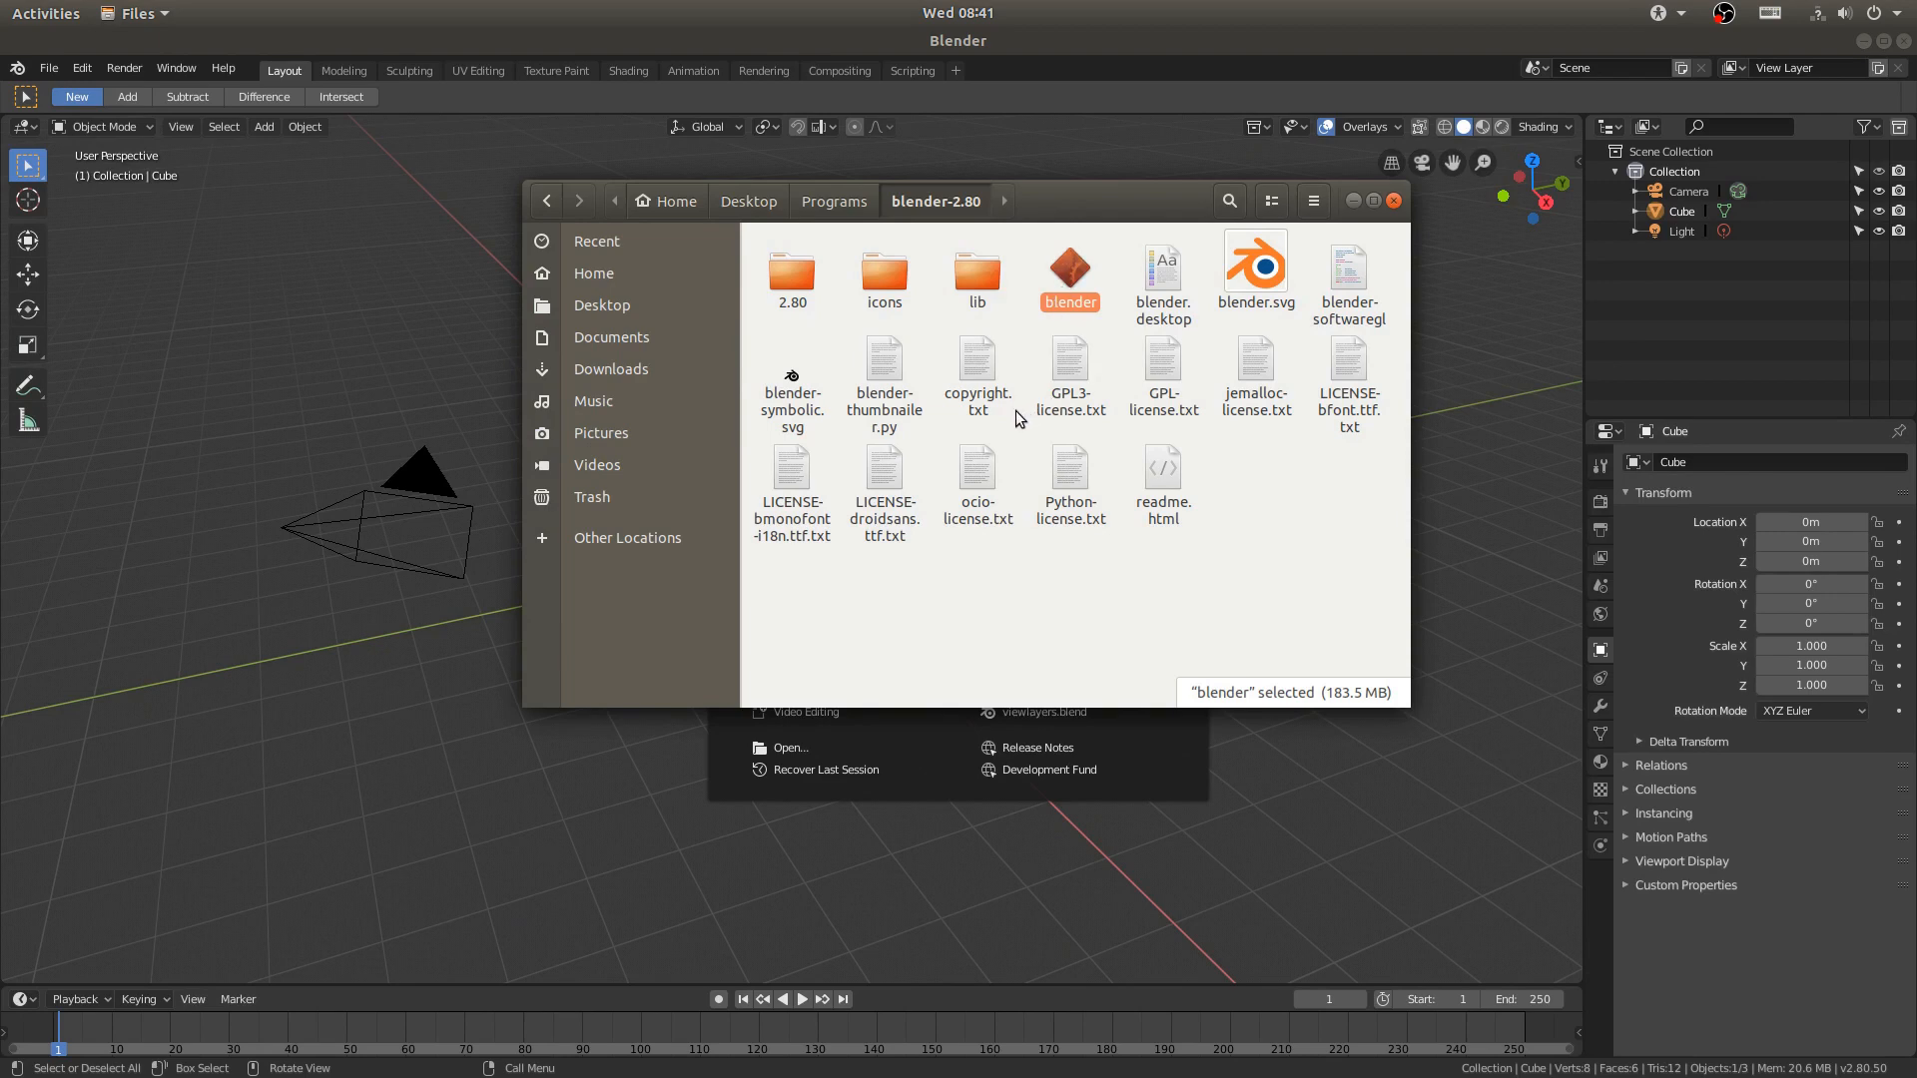
- View the drone footage files in the dji folder on the Desktop, and return to Blender
{"action": "left_click", "coordinate": [629, 312]}
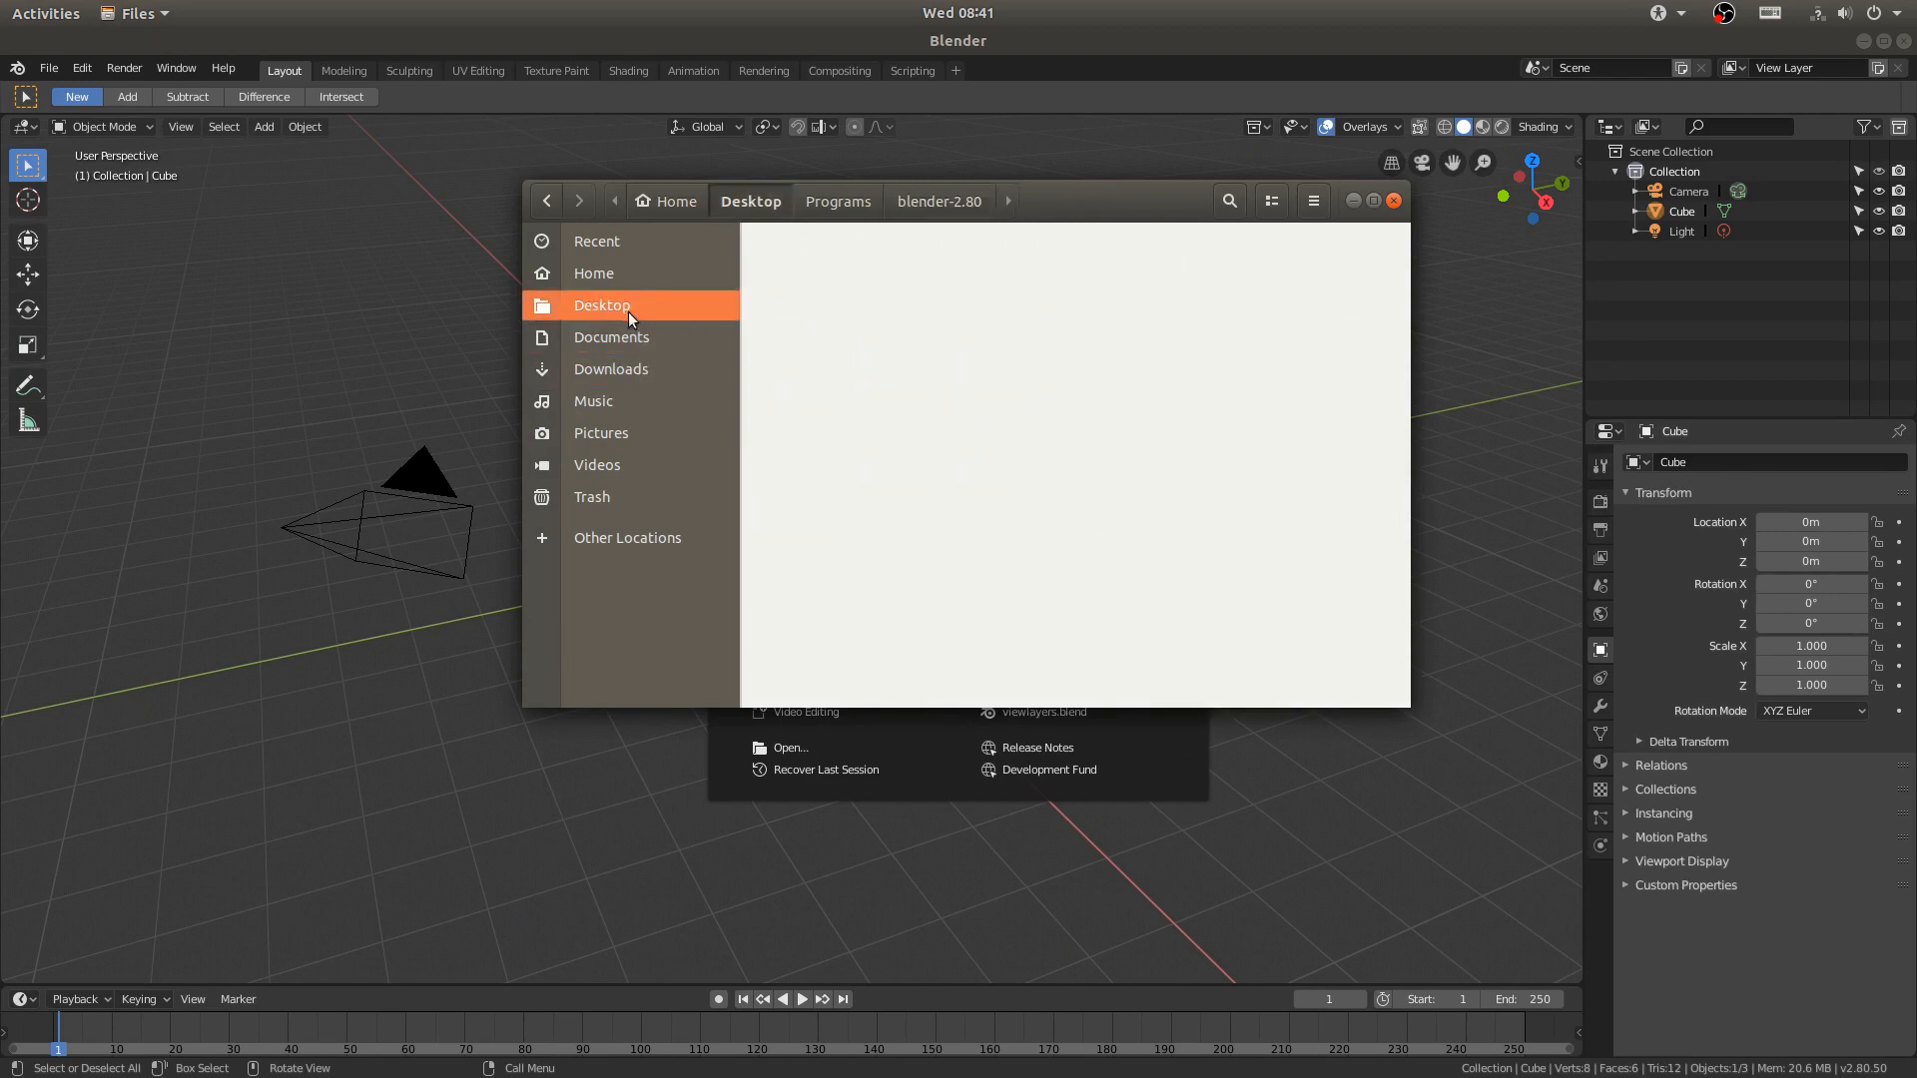
{"action": "double_click", "coordinate": [978, 257]}
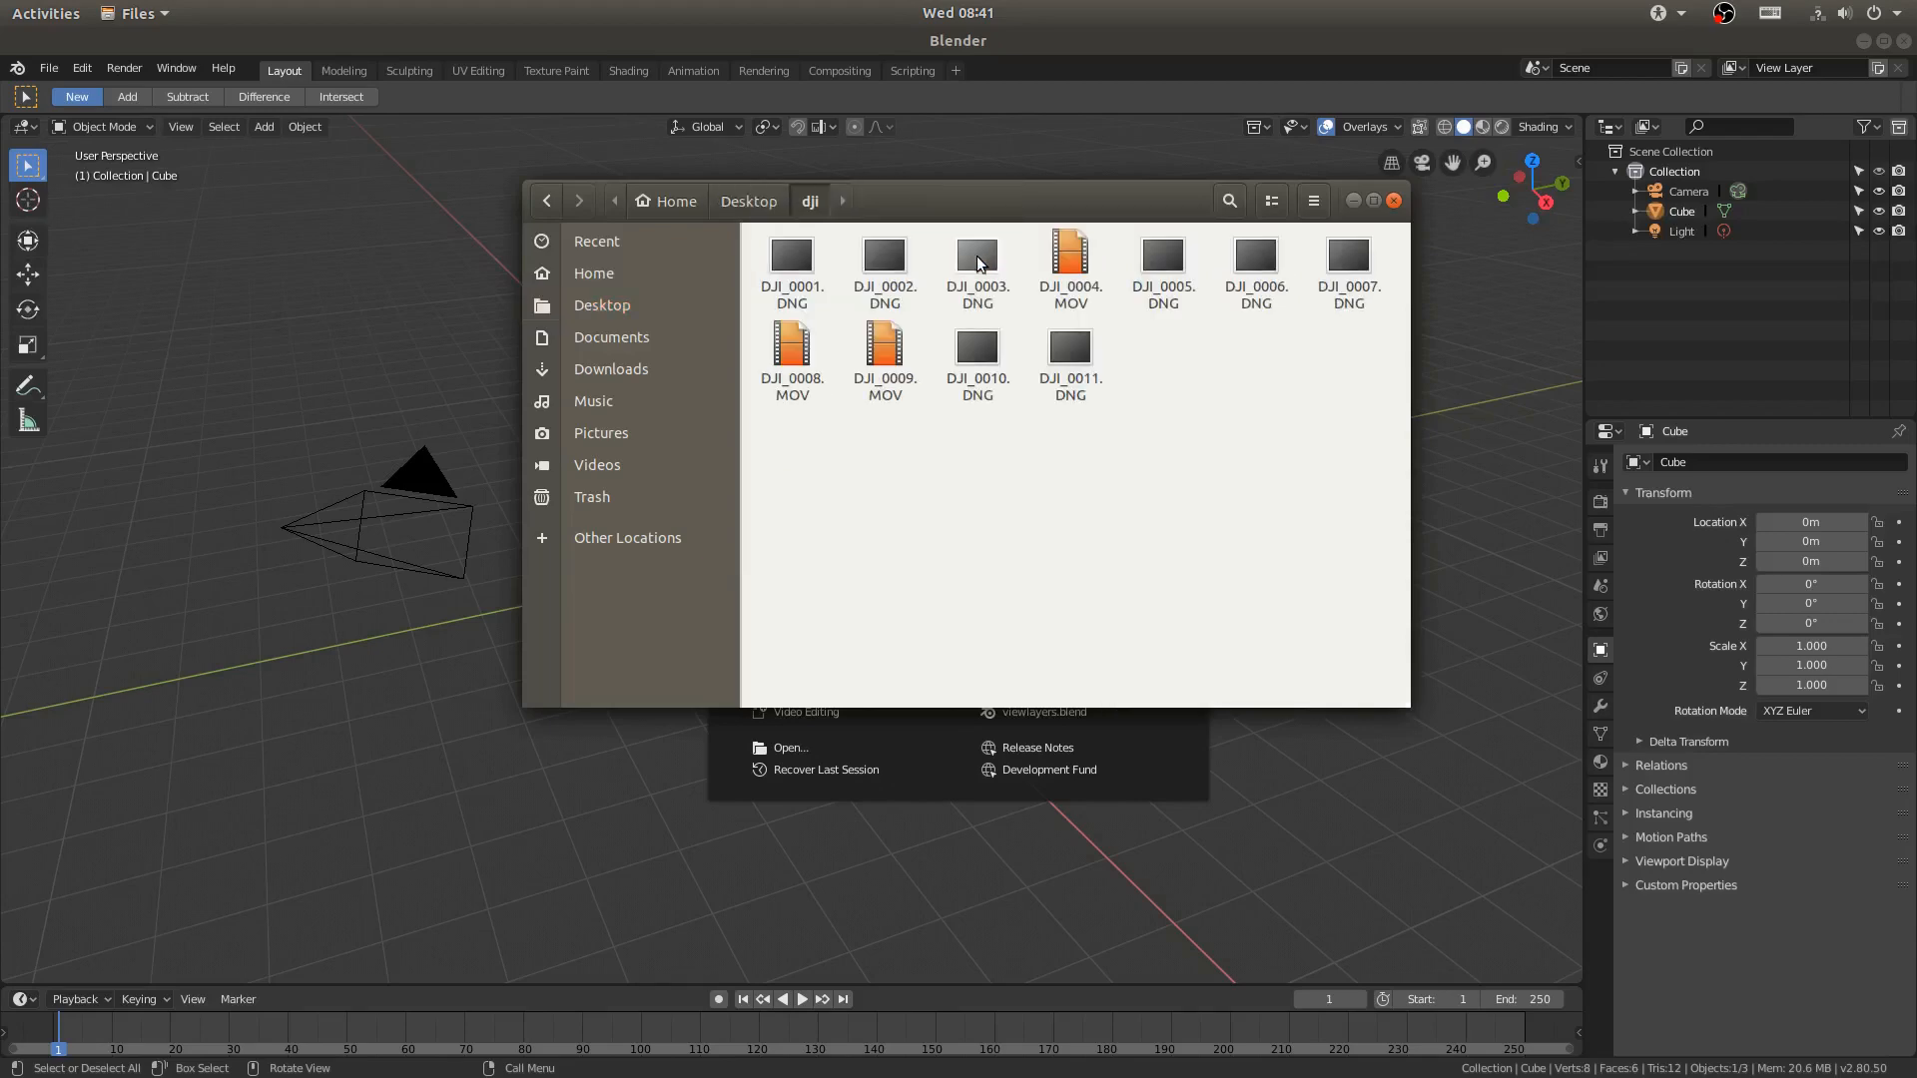
{"action": "left_click", "coordinate": [1050, 44]}
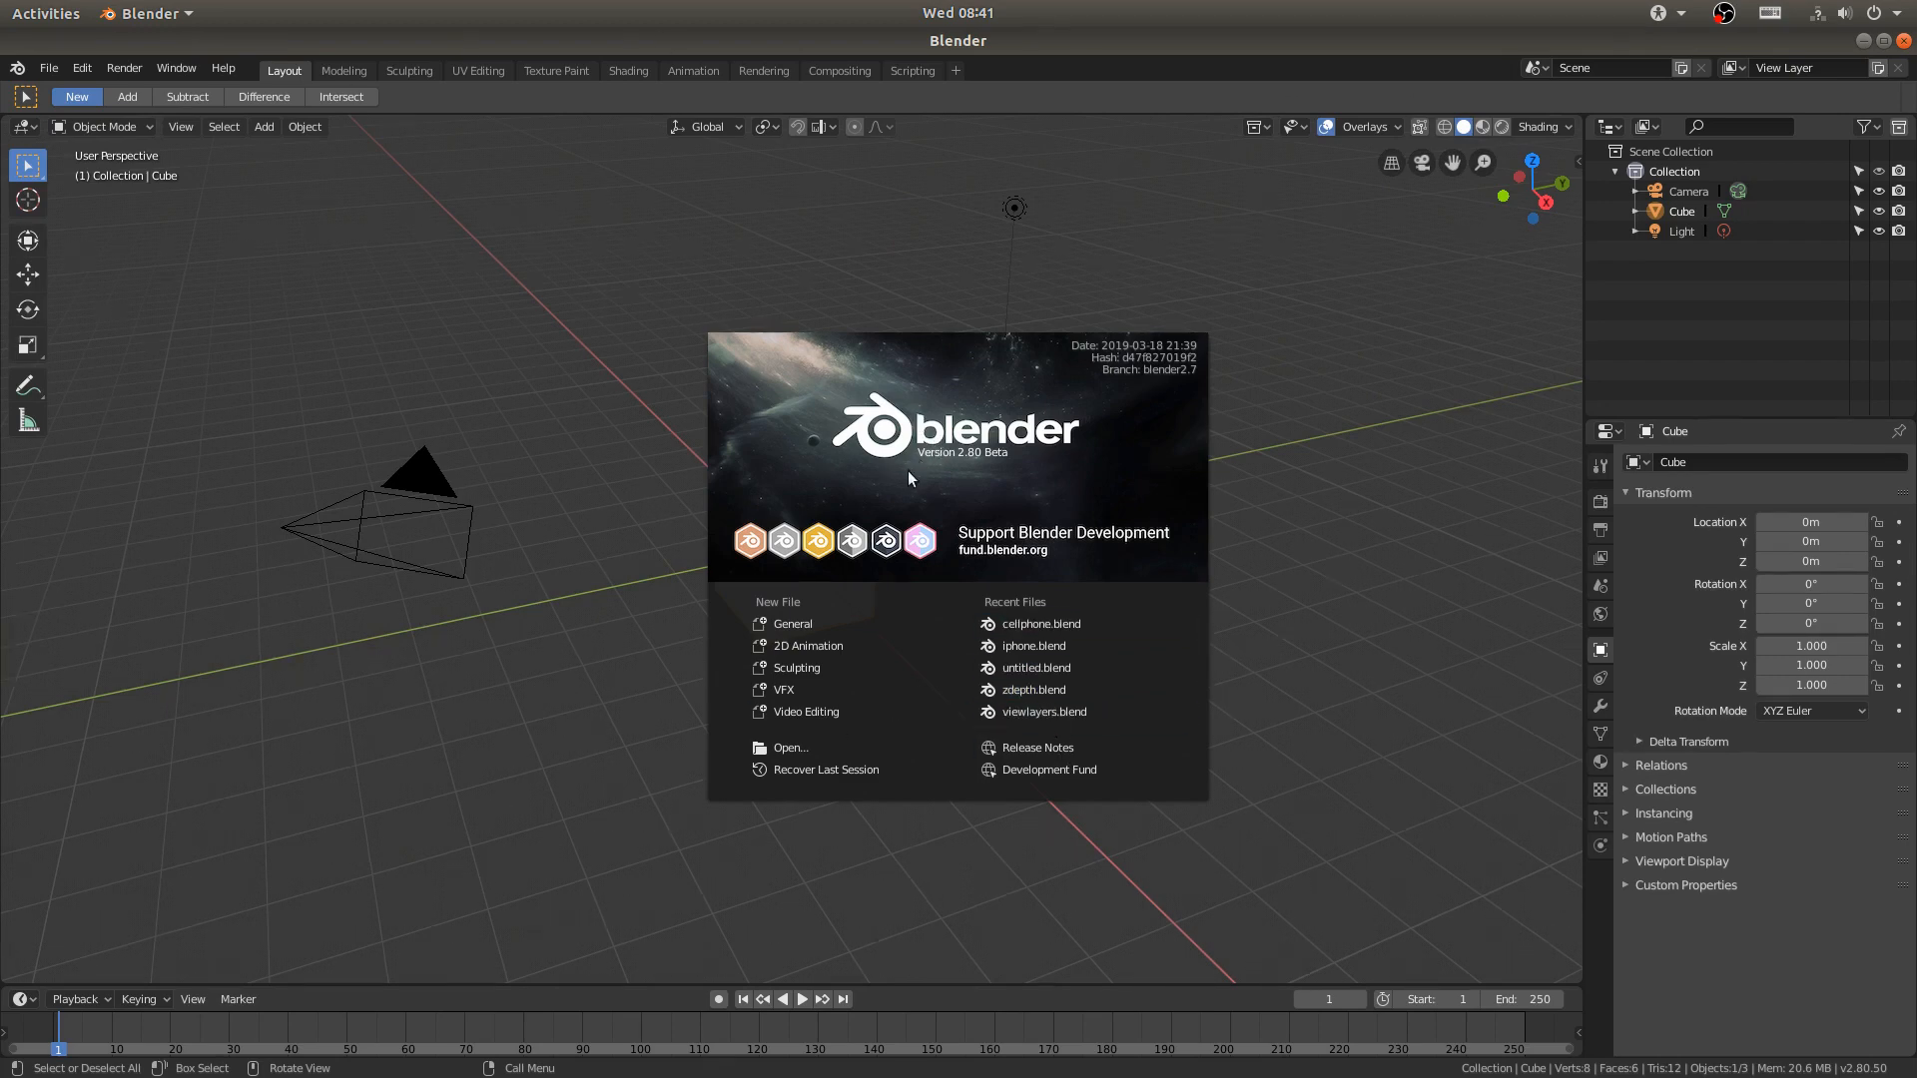
- Create a new file in Blender from the Video Editing template
{"action": "left_click", "coordinate": [805, 711]}
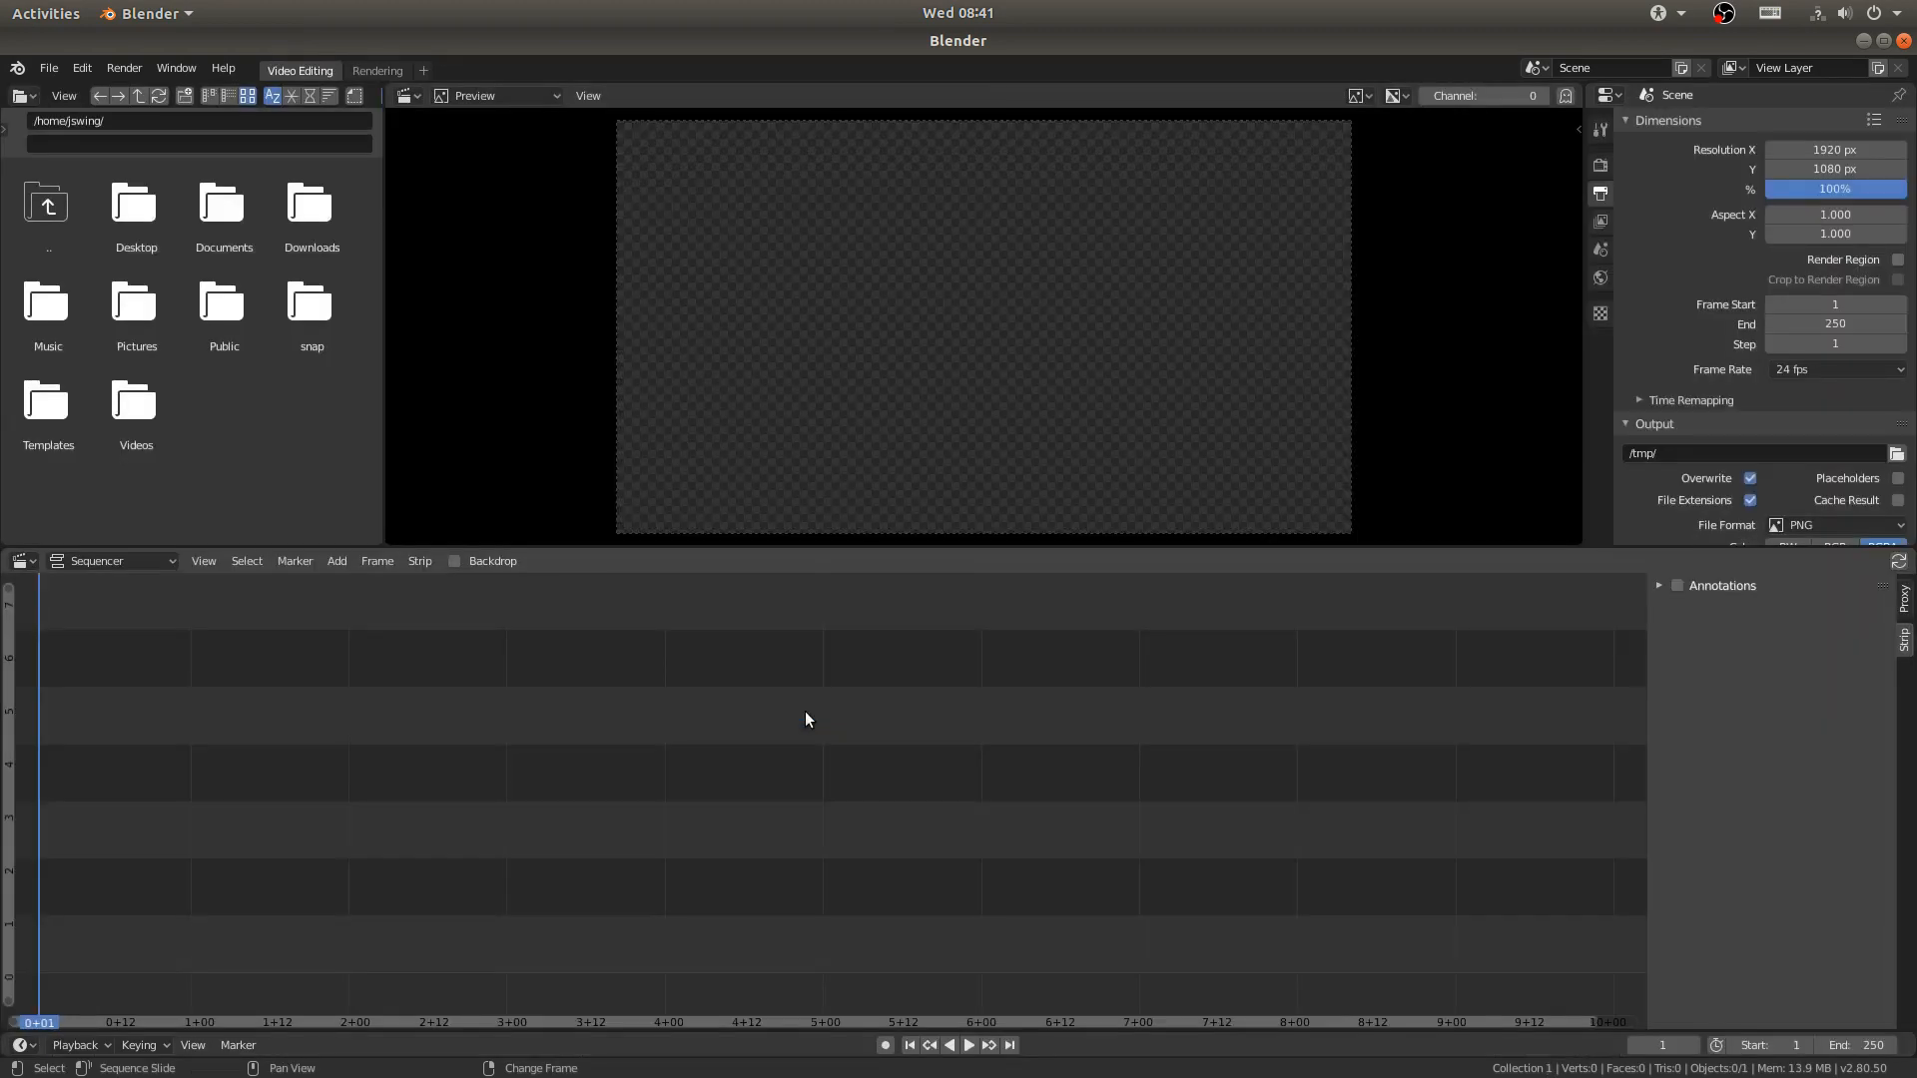
{"action": "left_click", "coordinate": [46, 69]}
{"action": "mouse_move", "coordinate": [70, 94]}
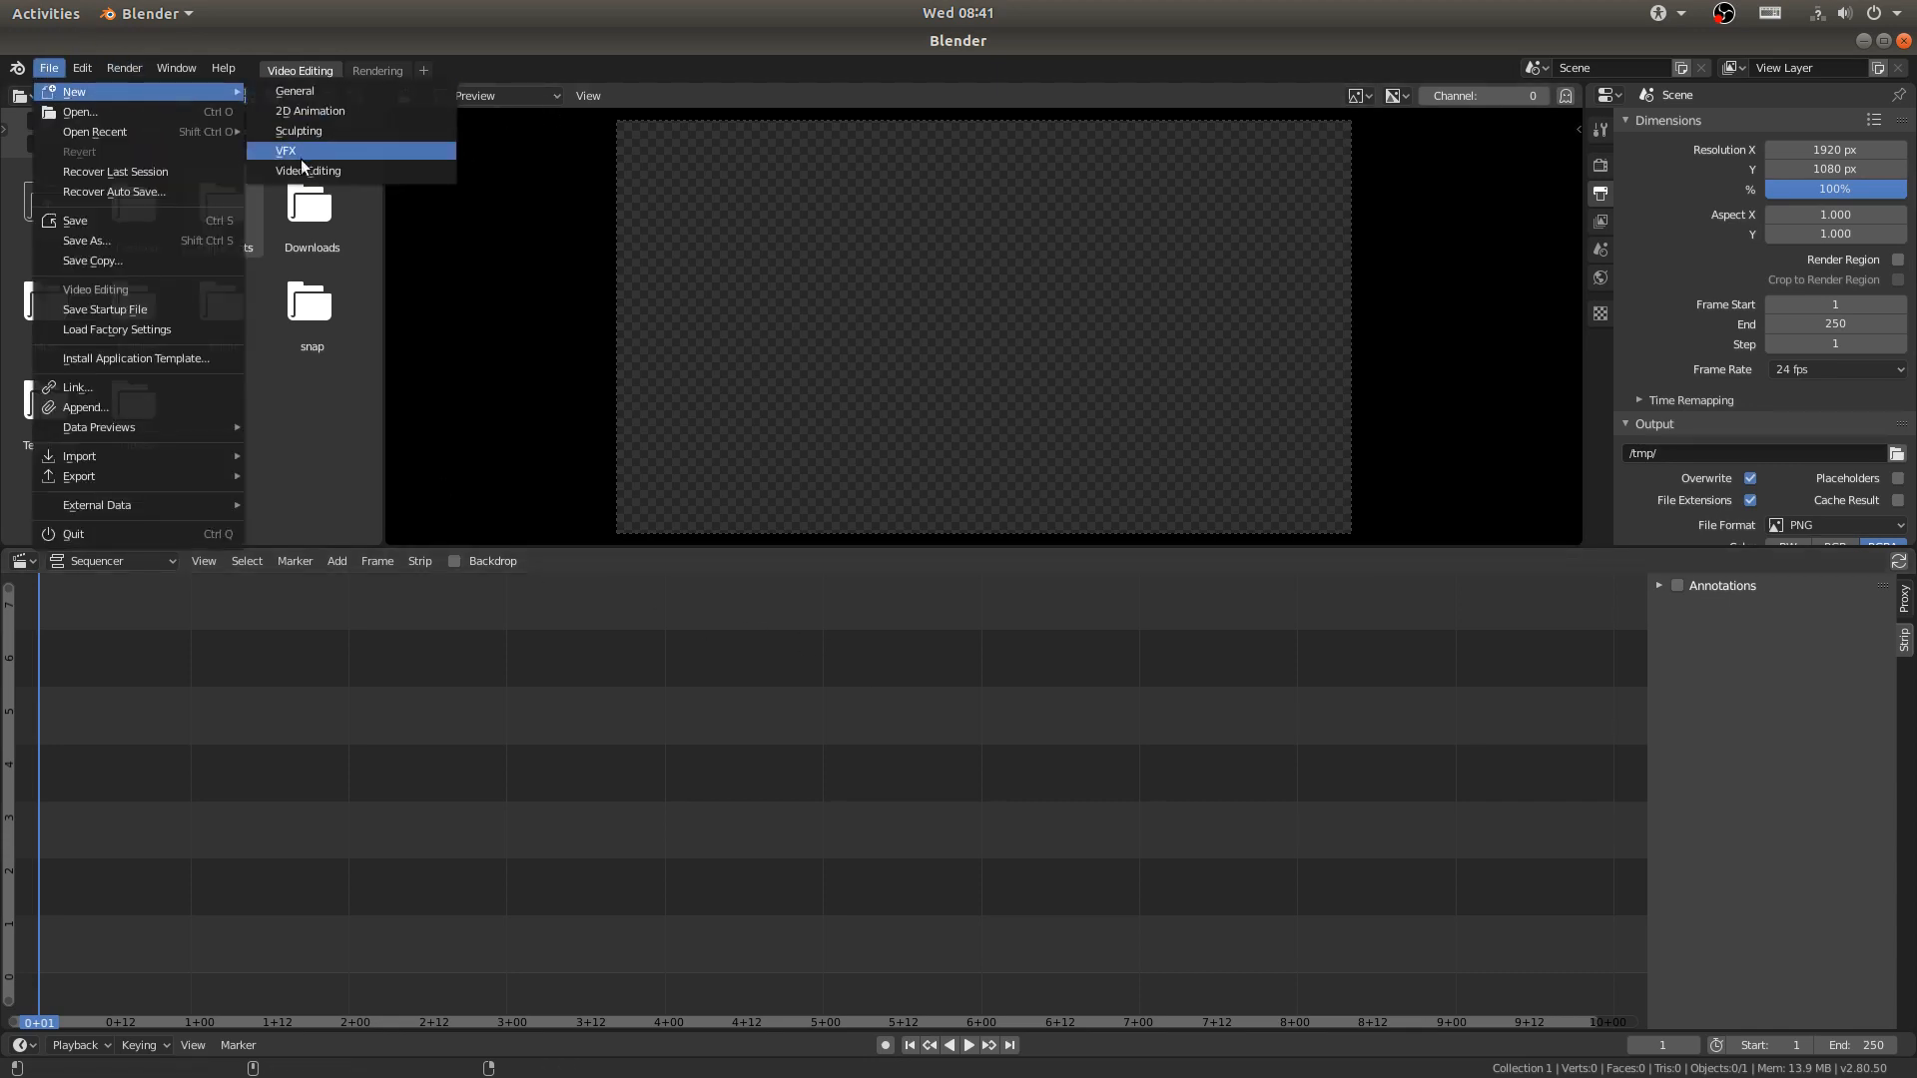
{"action": "left_click", "coordinate": [300, 170]}
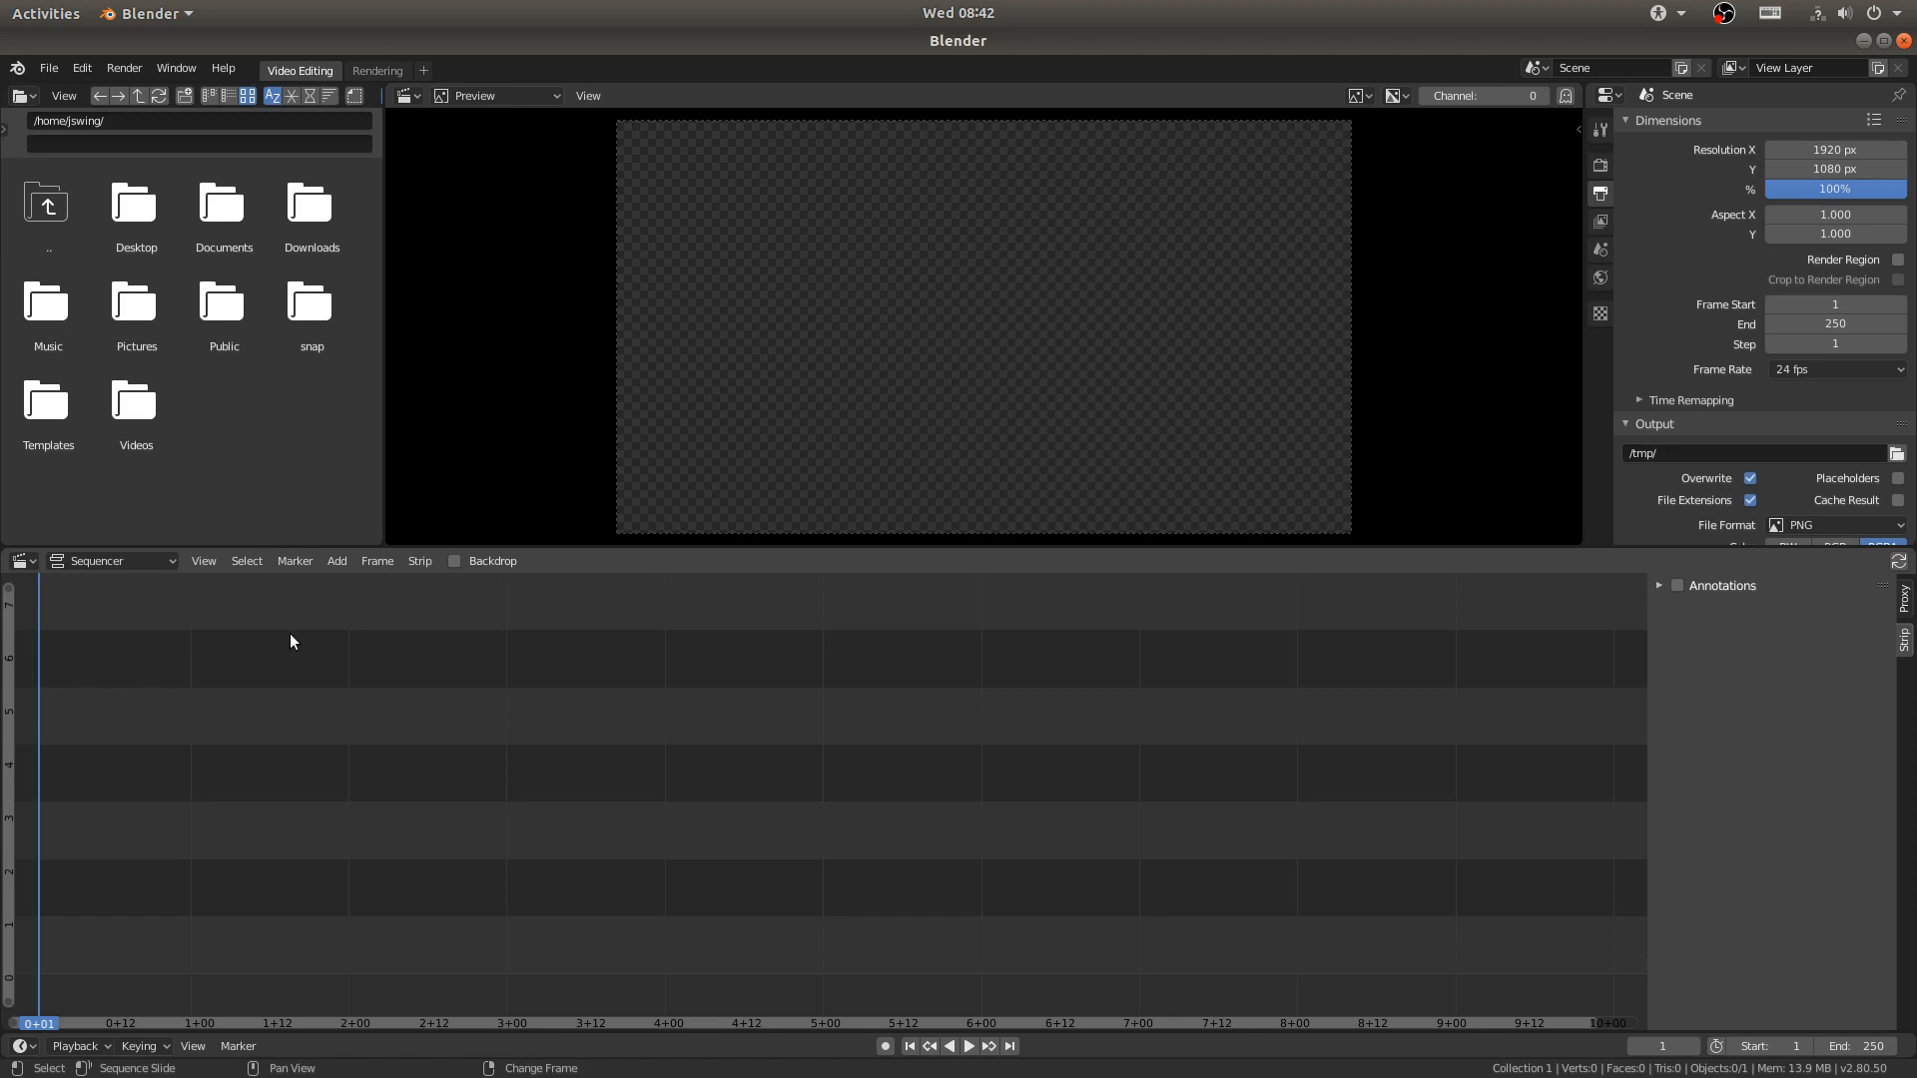
- Set the Spacebar Action to Play in the keymap preferences and close the preferences
{"action": "left_click", "coordinate": [76, 69]}
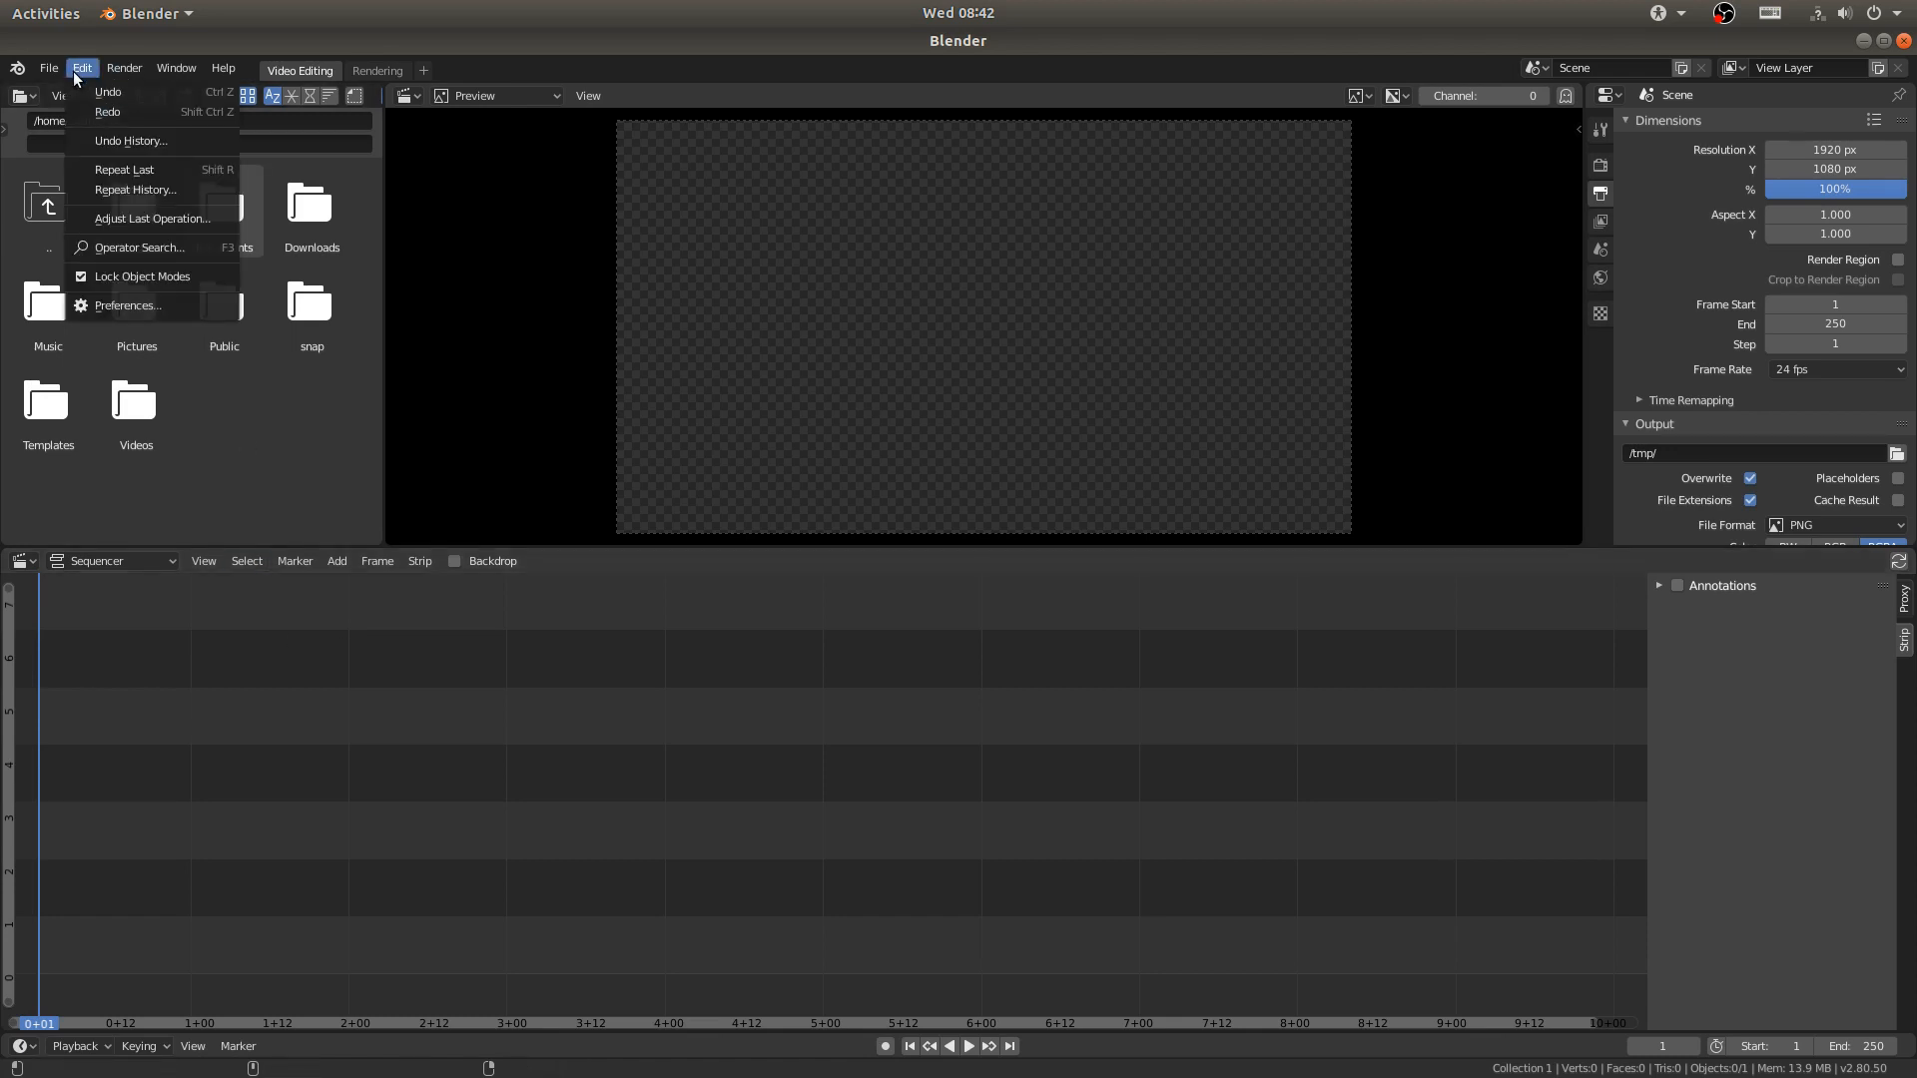
{"action": "left_click", "coordinate": [110, 304]}
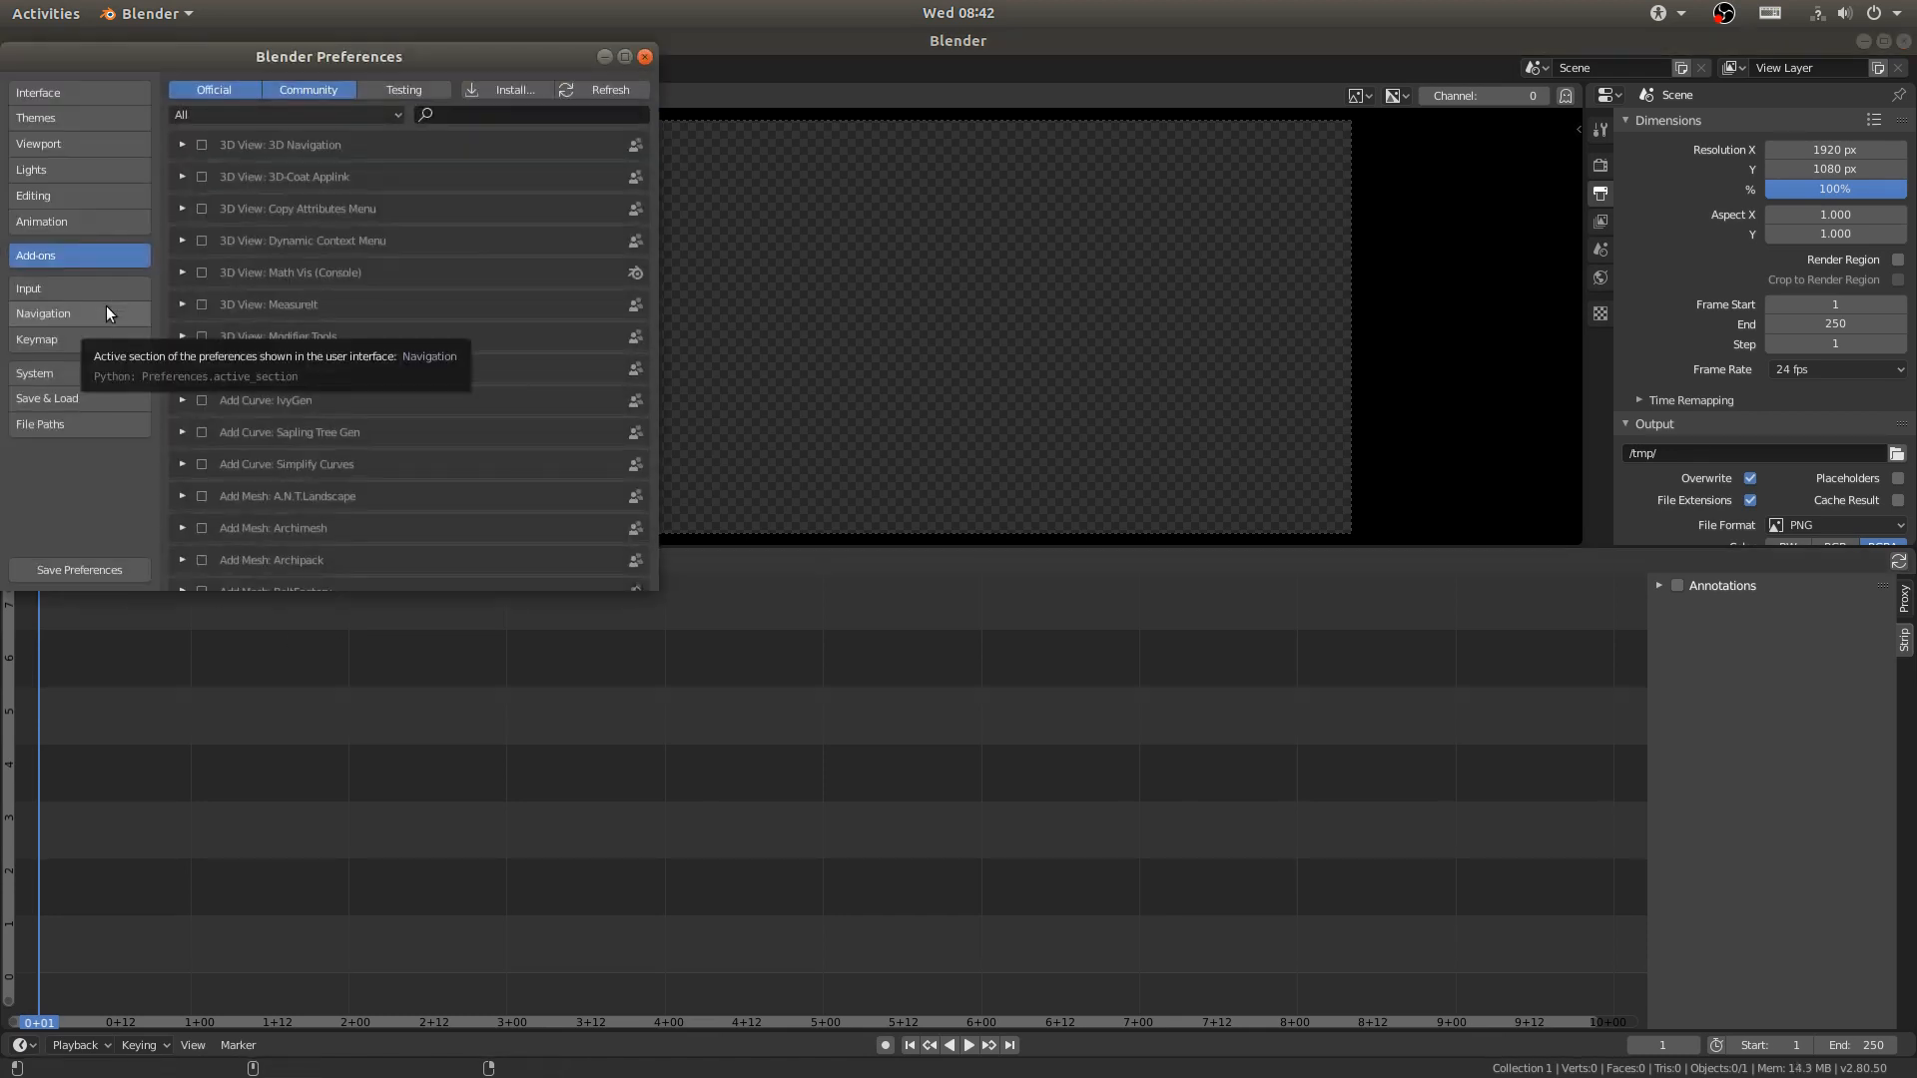
{"action": "left_click", "coordinate": [71, 338]}
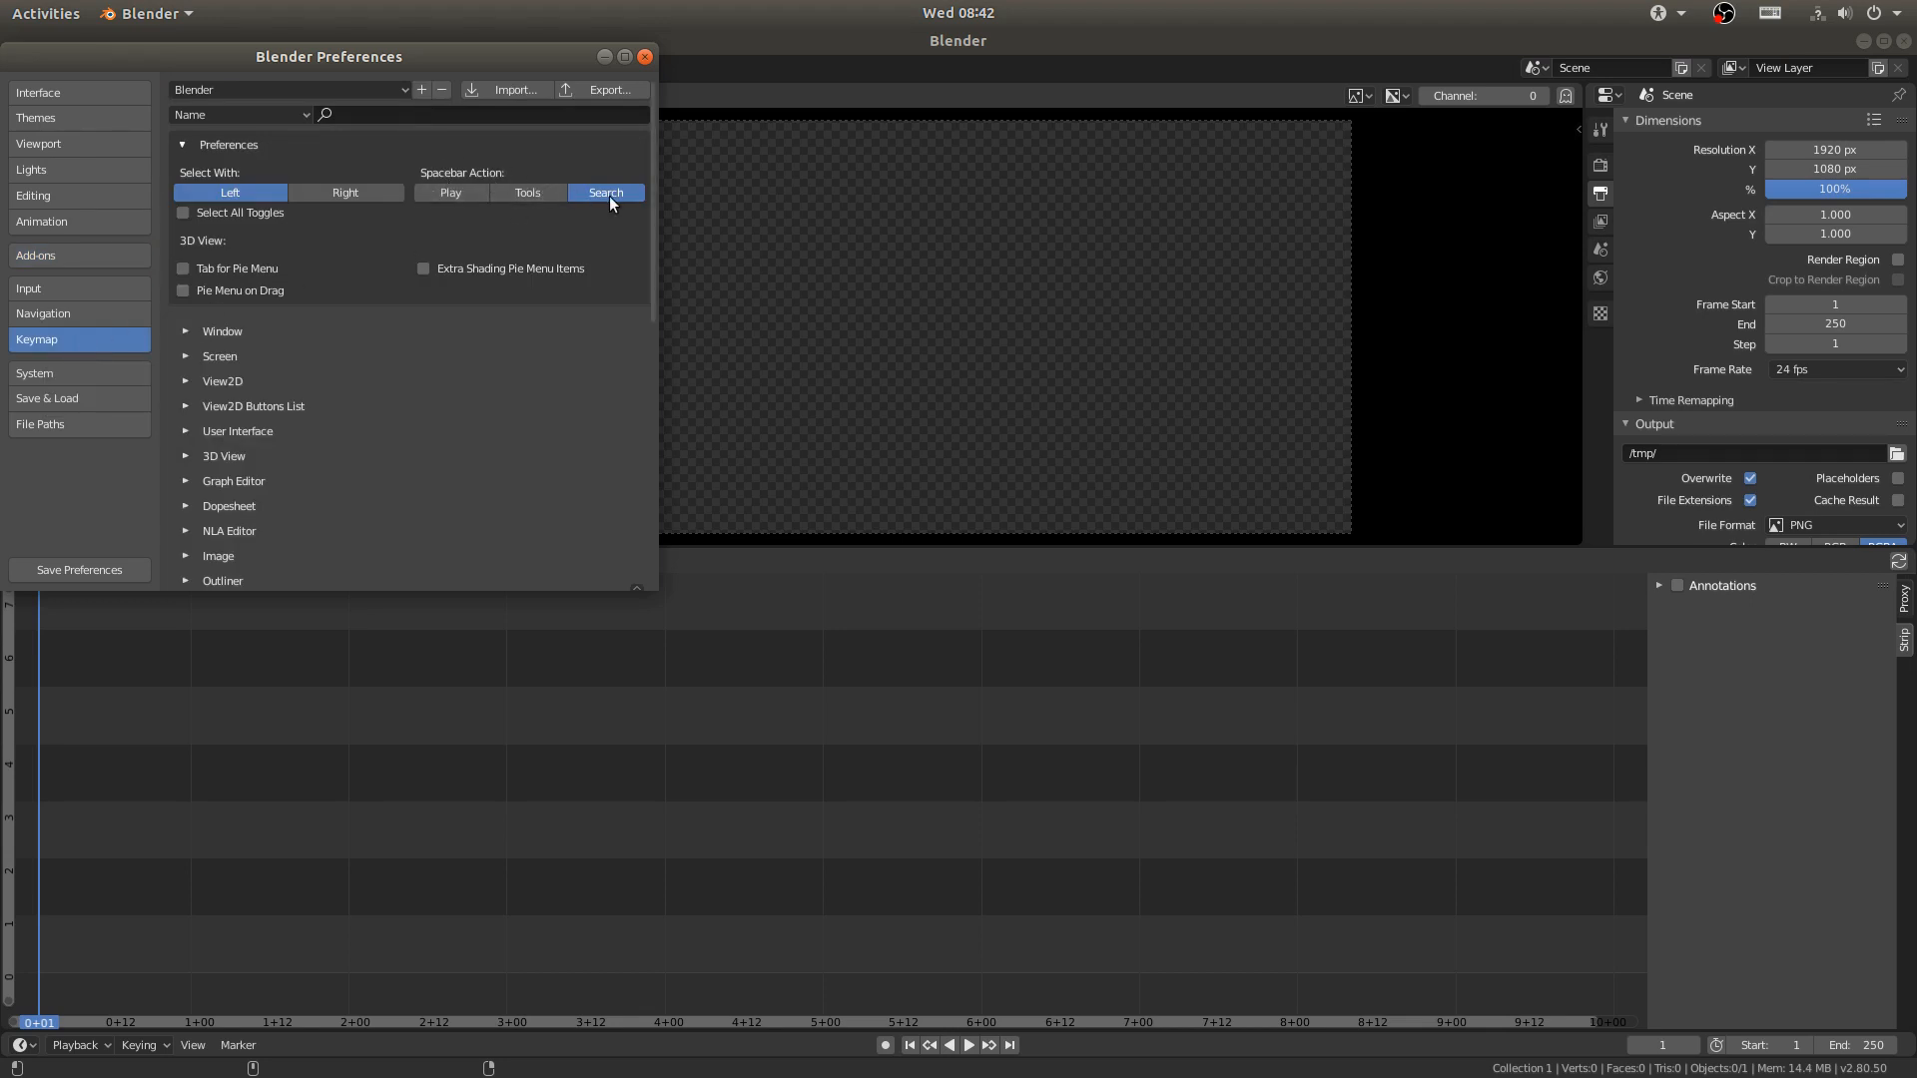
{"action": "left_click", "coordinate": [421, 193]}
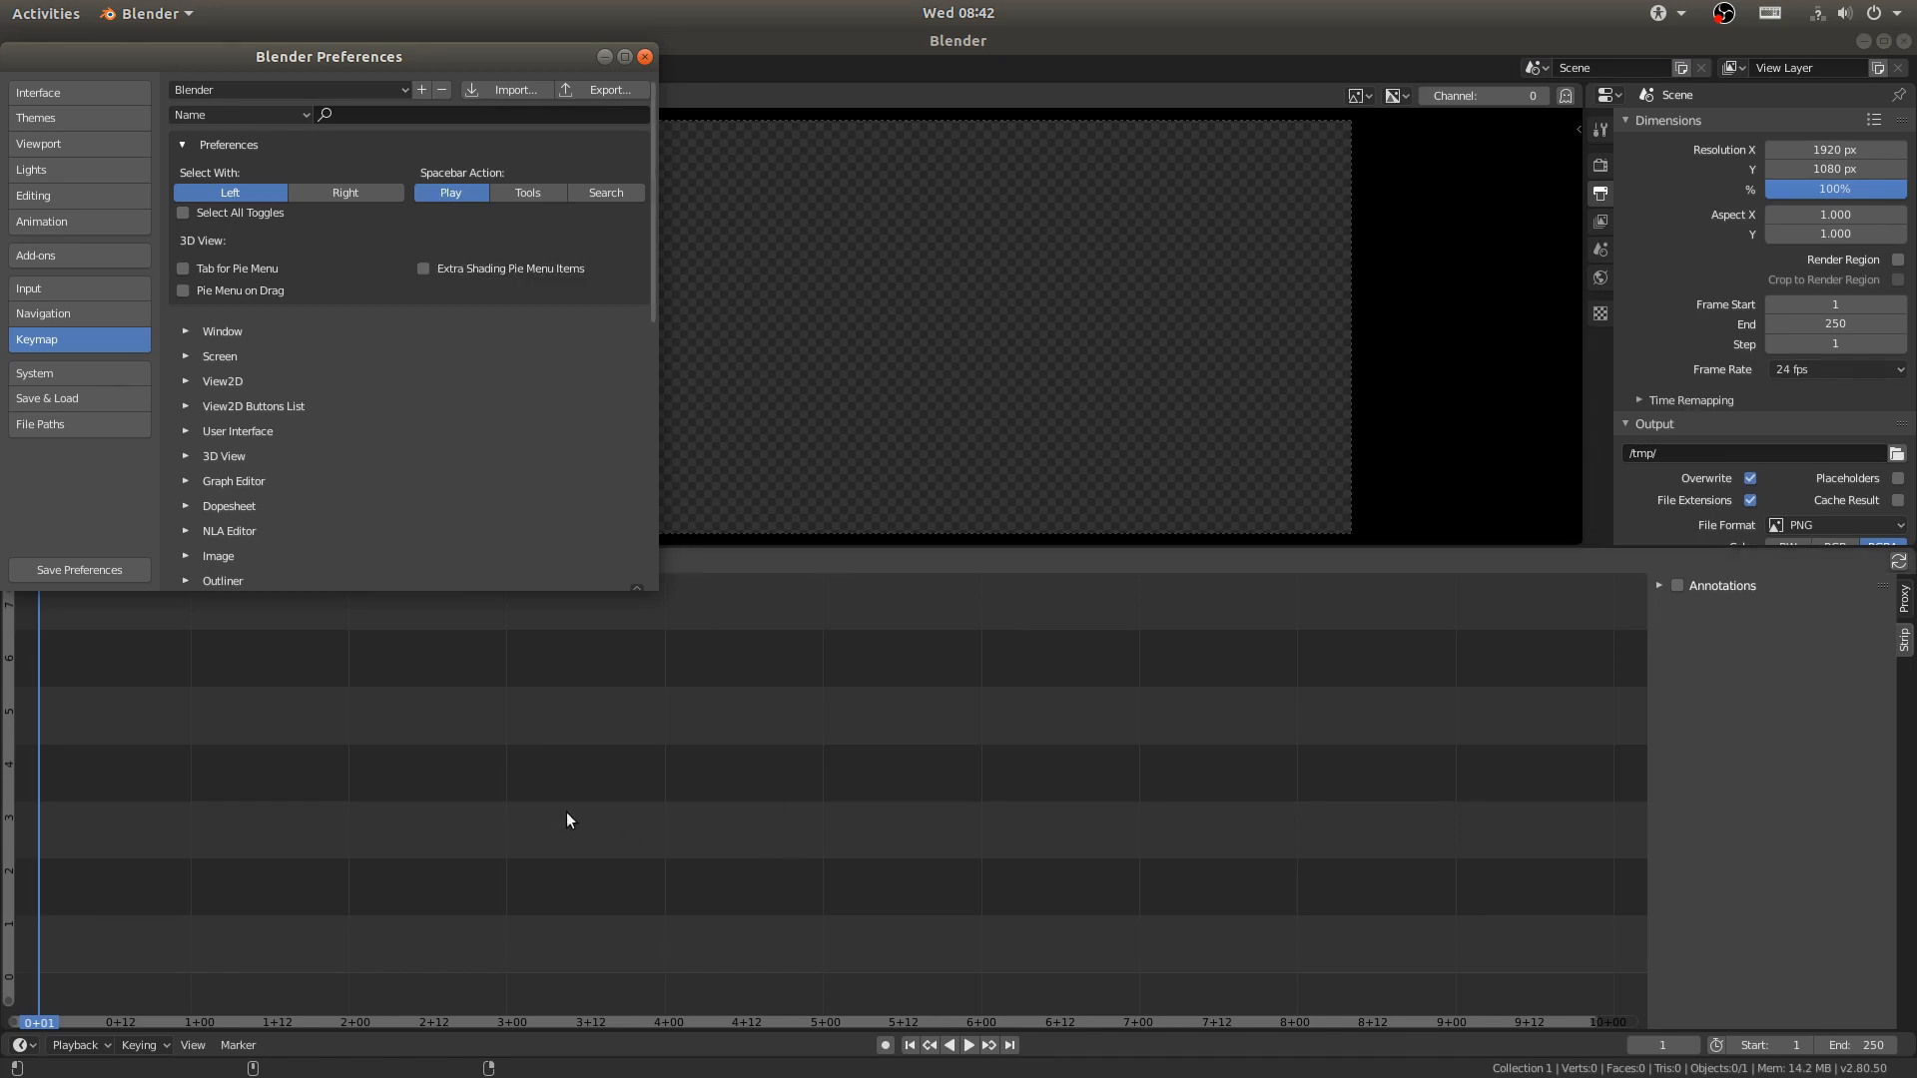
{"action": "left_click", "coordinate": [645, 56]}
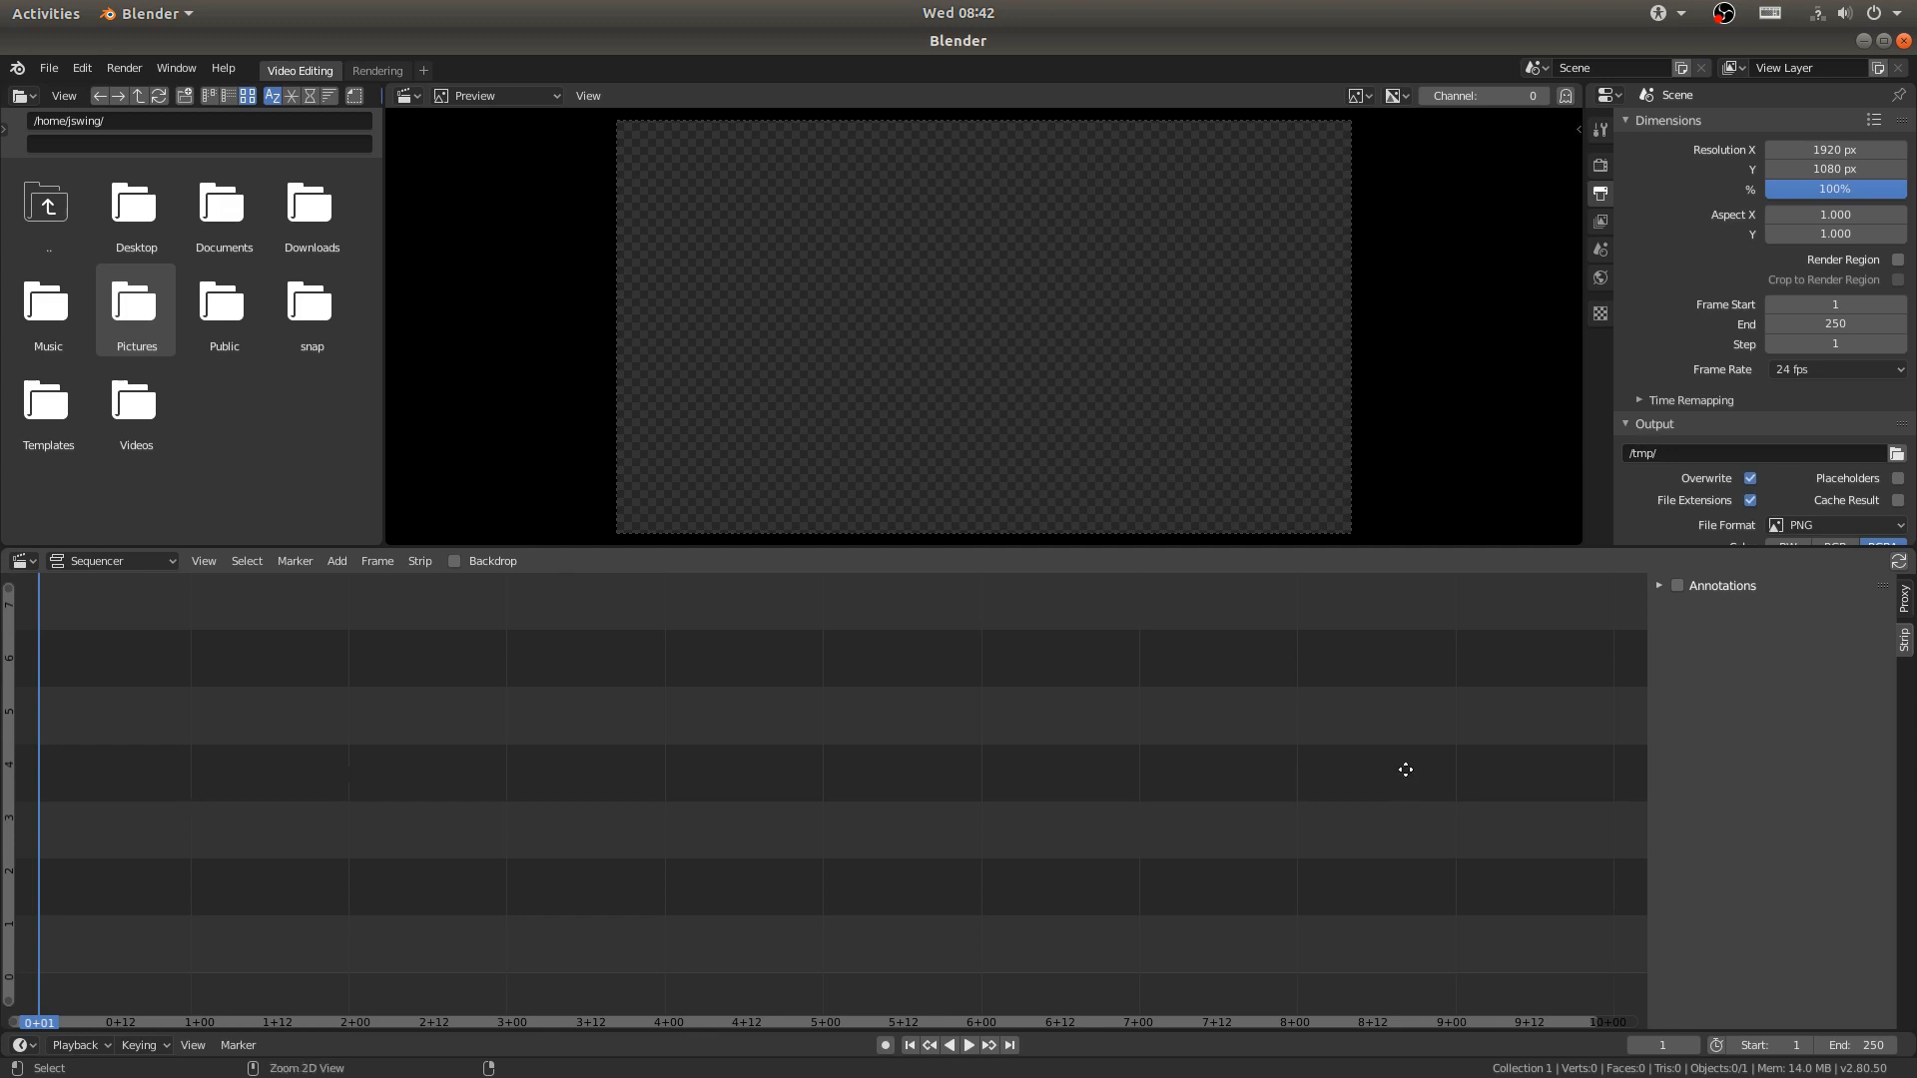
- Add DJI_0004.MOV, DJI_0008.MOV and DJI_0009.MOV from Desktop/dji to the sequencer as movie strips
{"action": "middle_click_drag", "start_coordinate": [1406, 771], "coordinate": [855, 727], "text": "ctrl"}
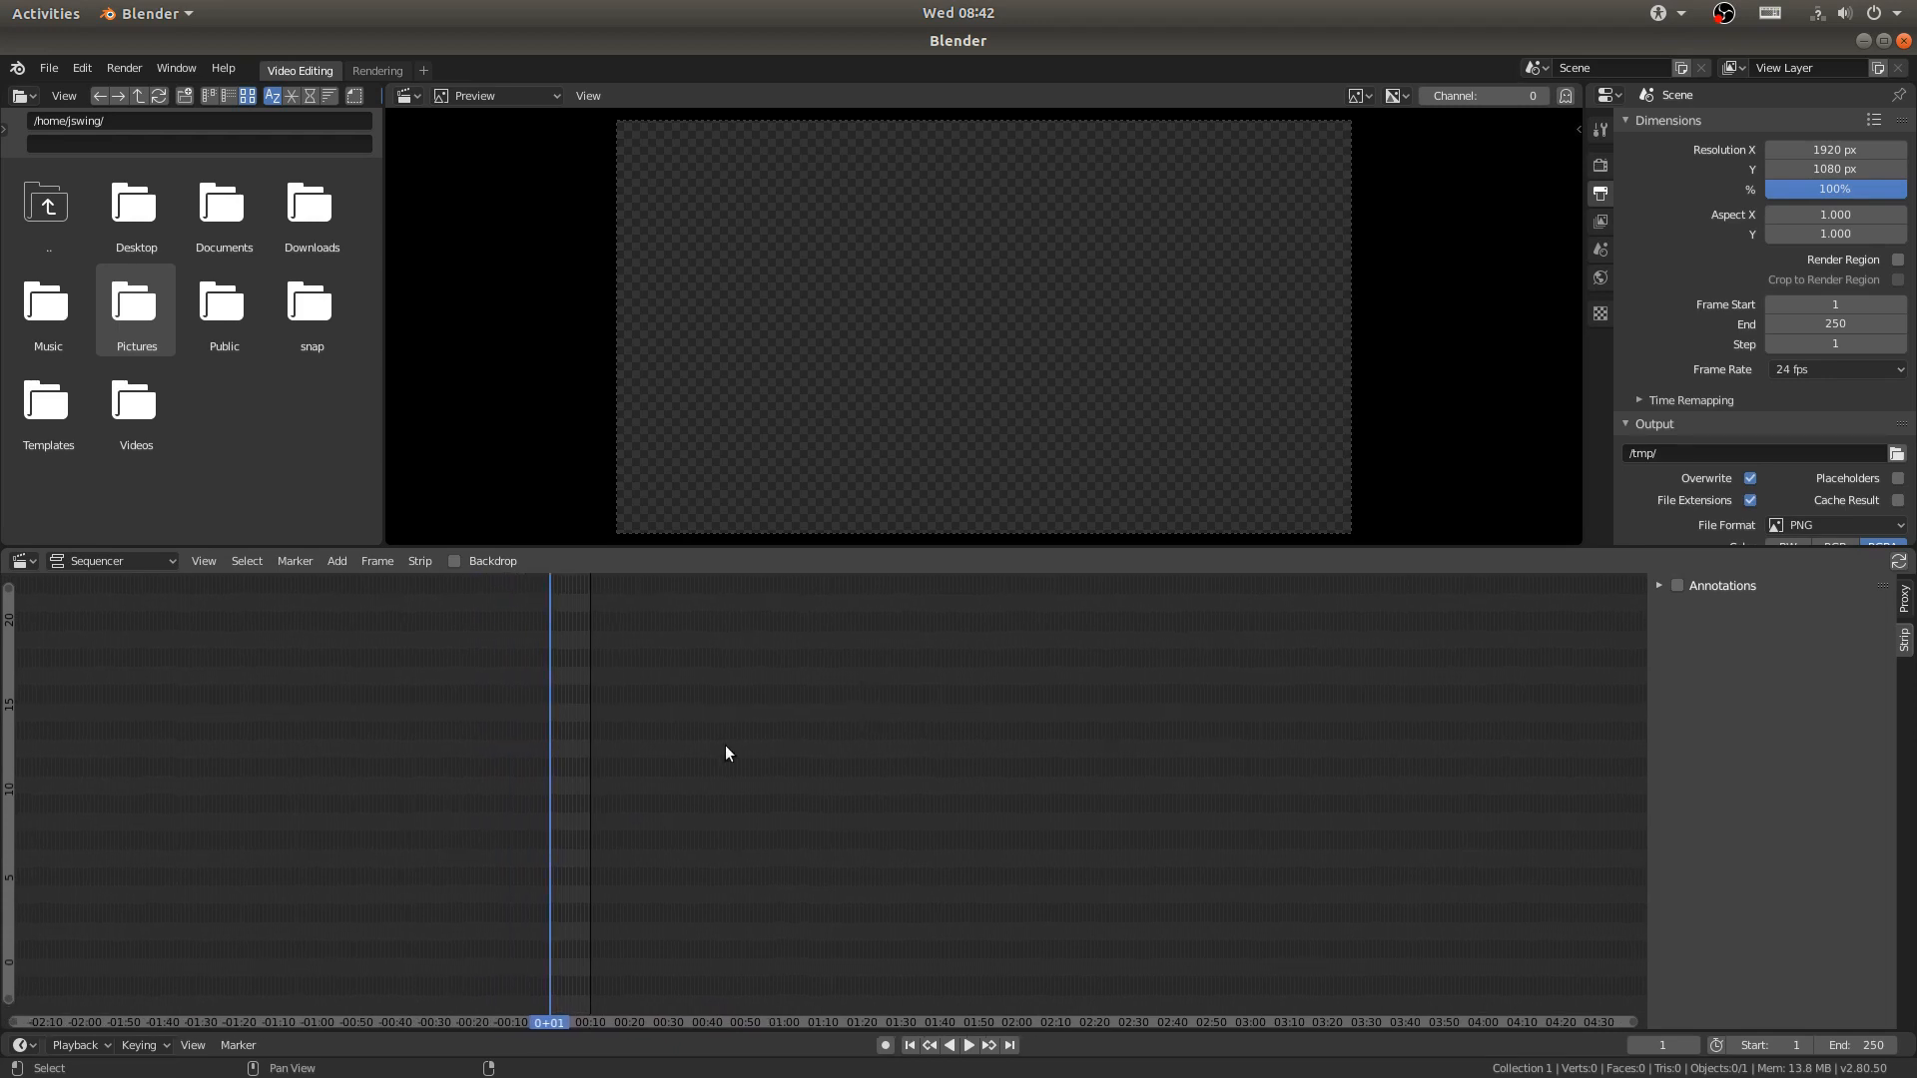
{"action": "key", "text": "shift+a"}
{"action": "mouse_move", "coordinate": [726, 746]}
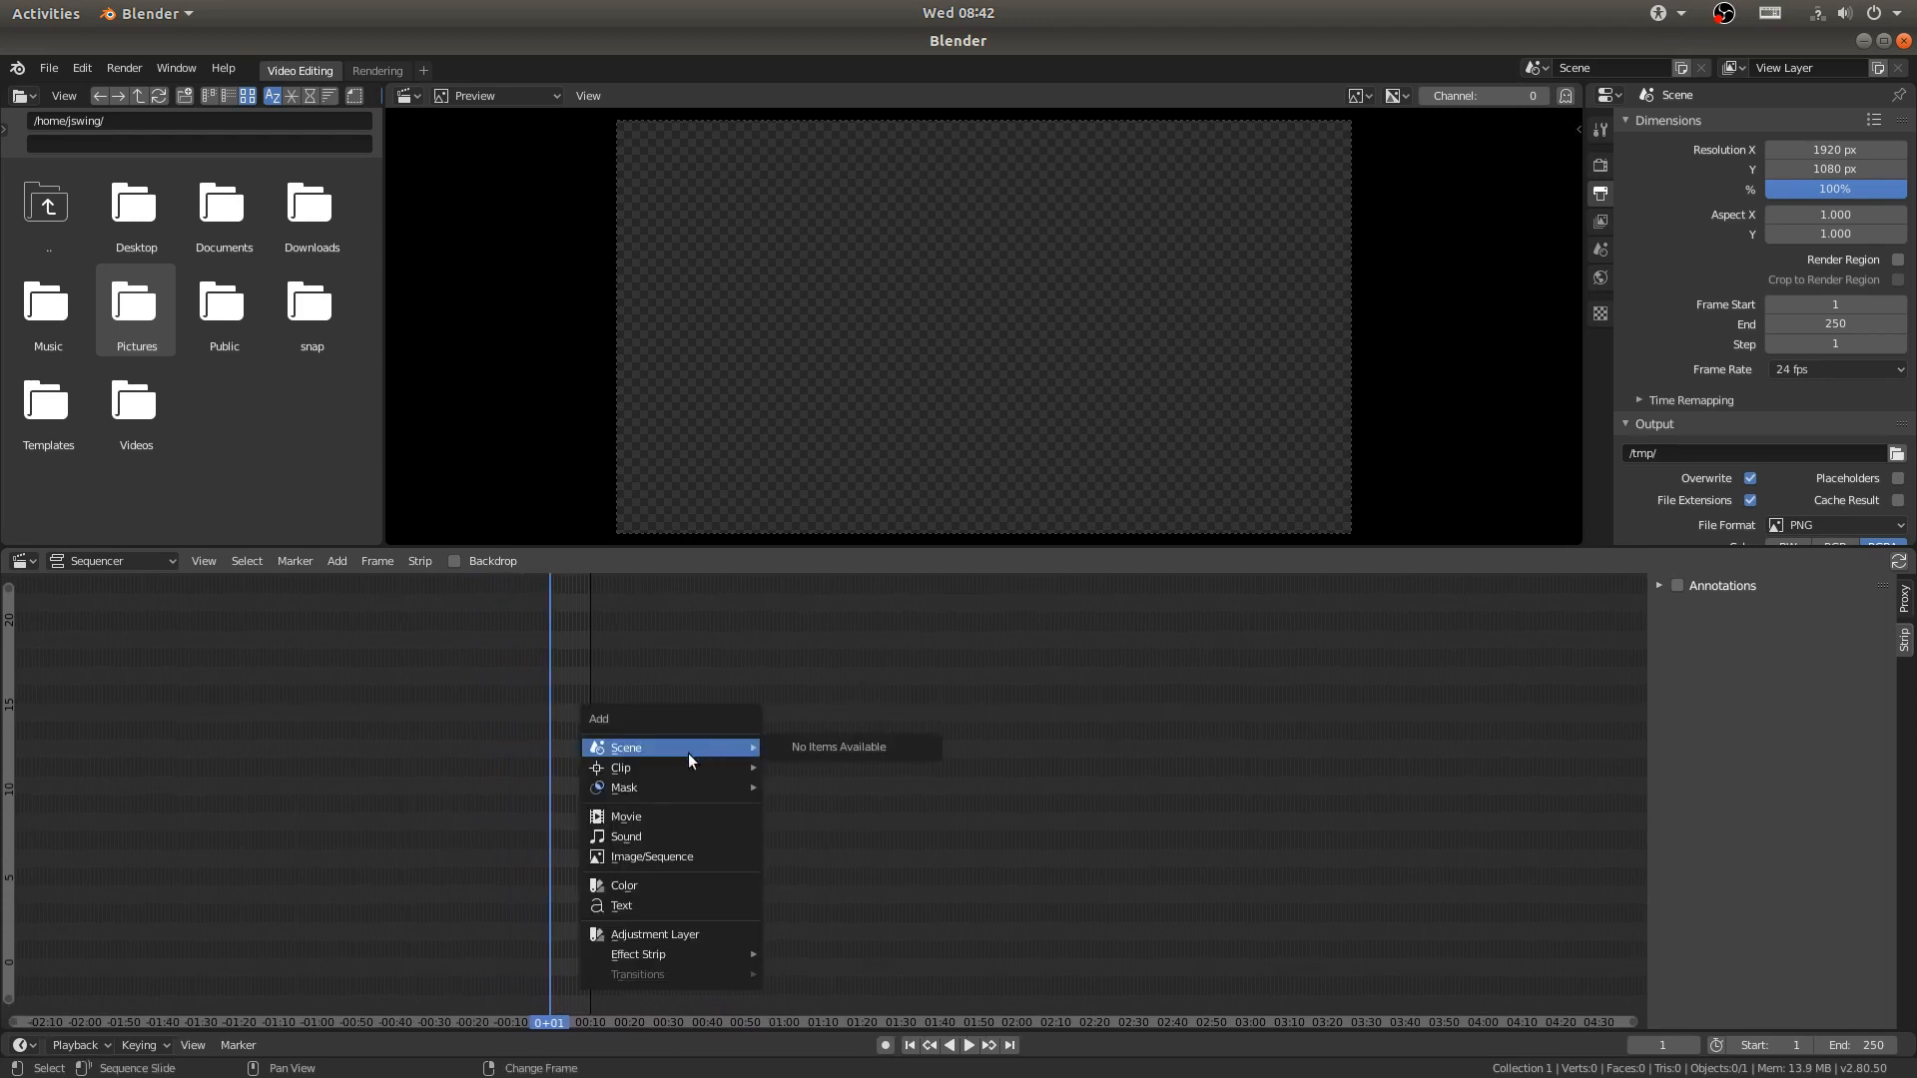
{"action": "left_click", "coordinate": [620, 816]}
{"action": "left_click", "coordinate": [50, 254]}
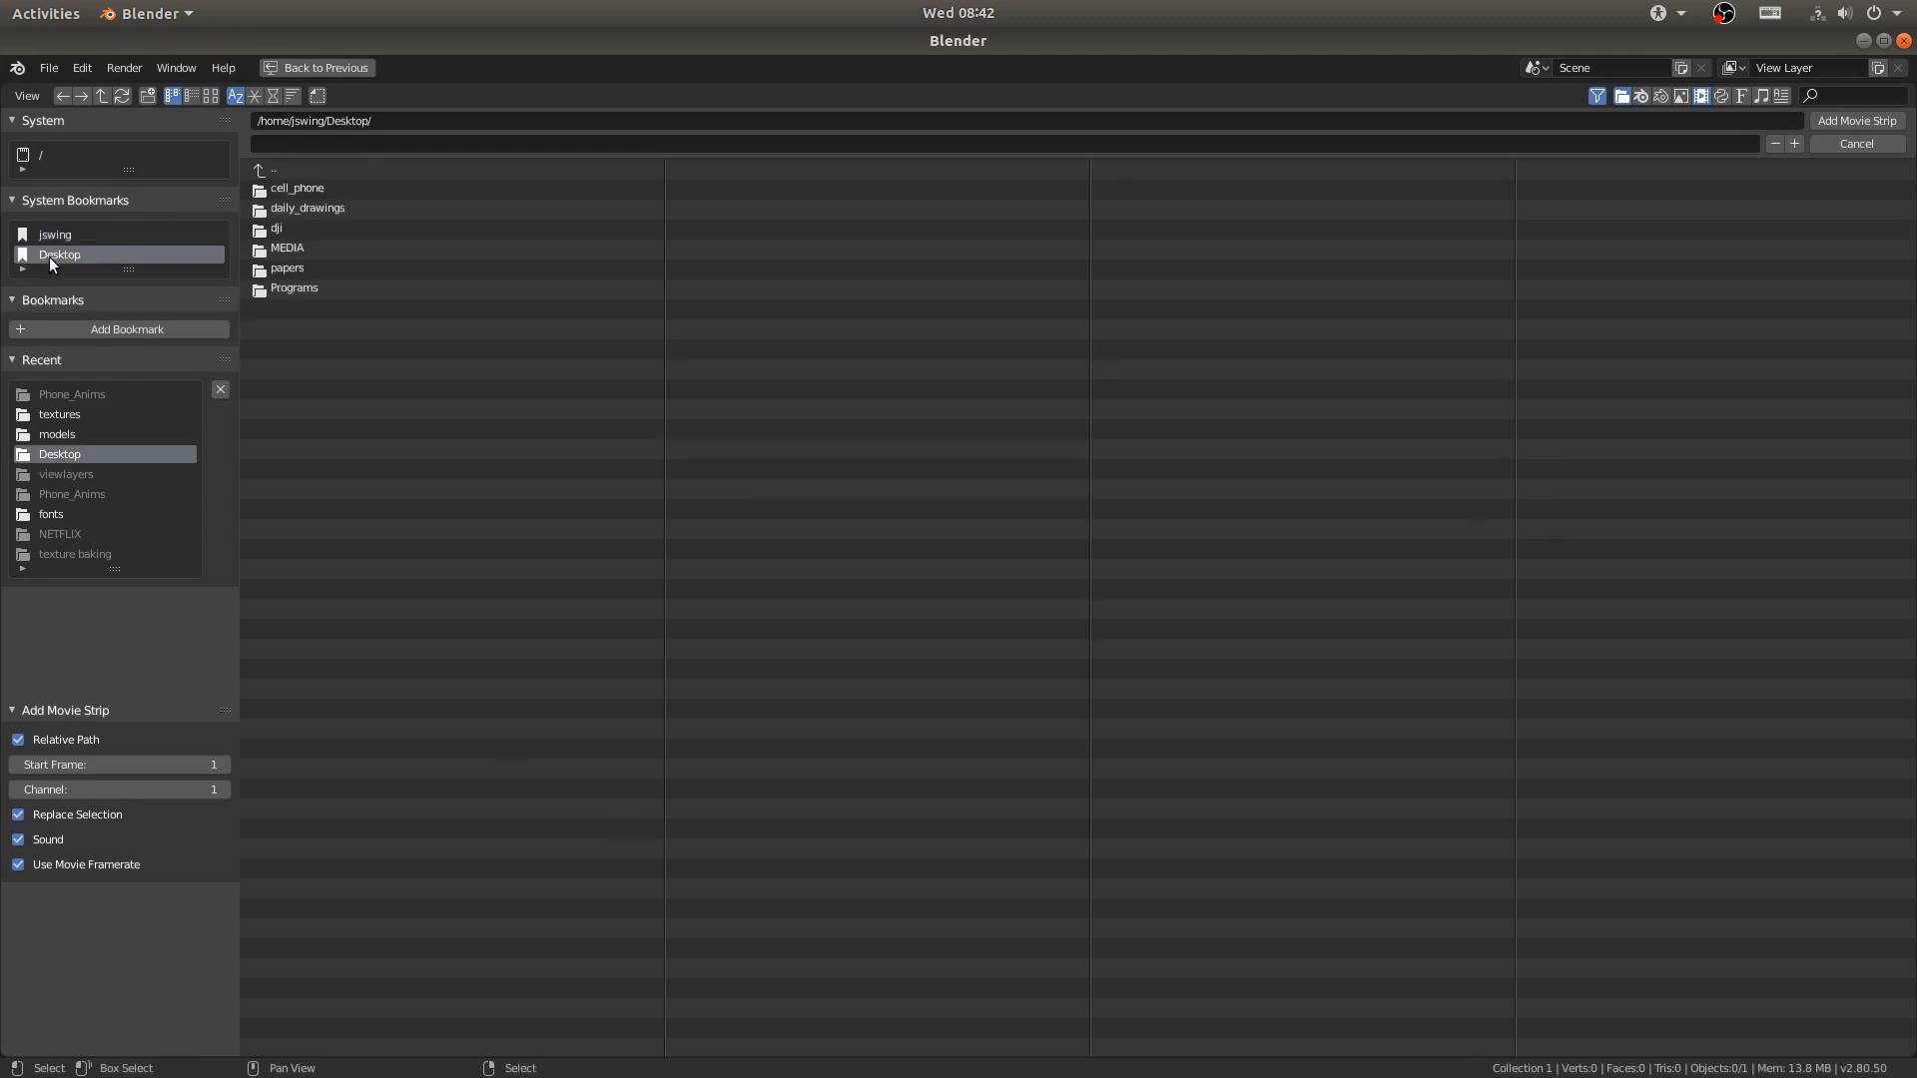
{"action": "left_click", "coordinate": [273, 229]}
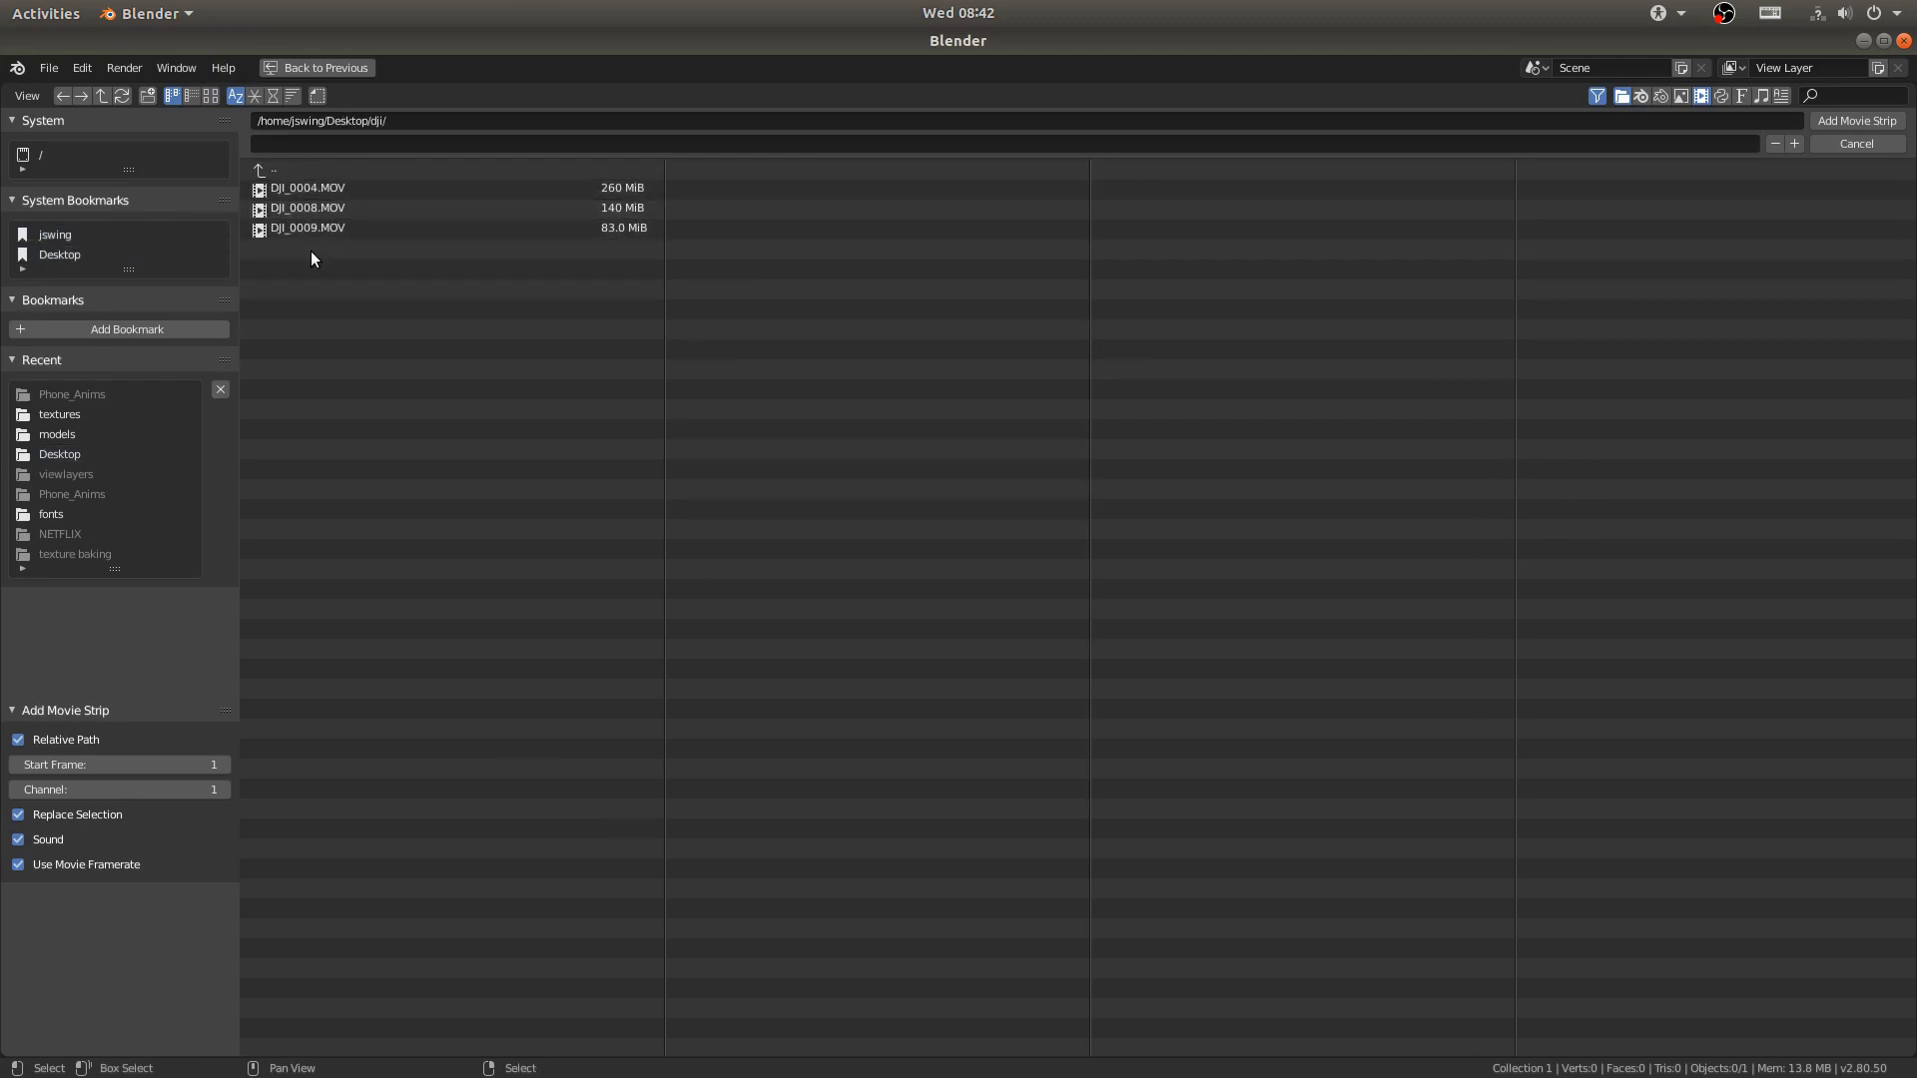
{"action": "key", "text": "a"}
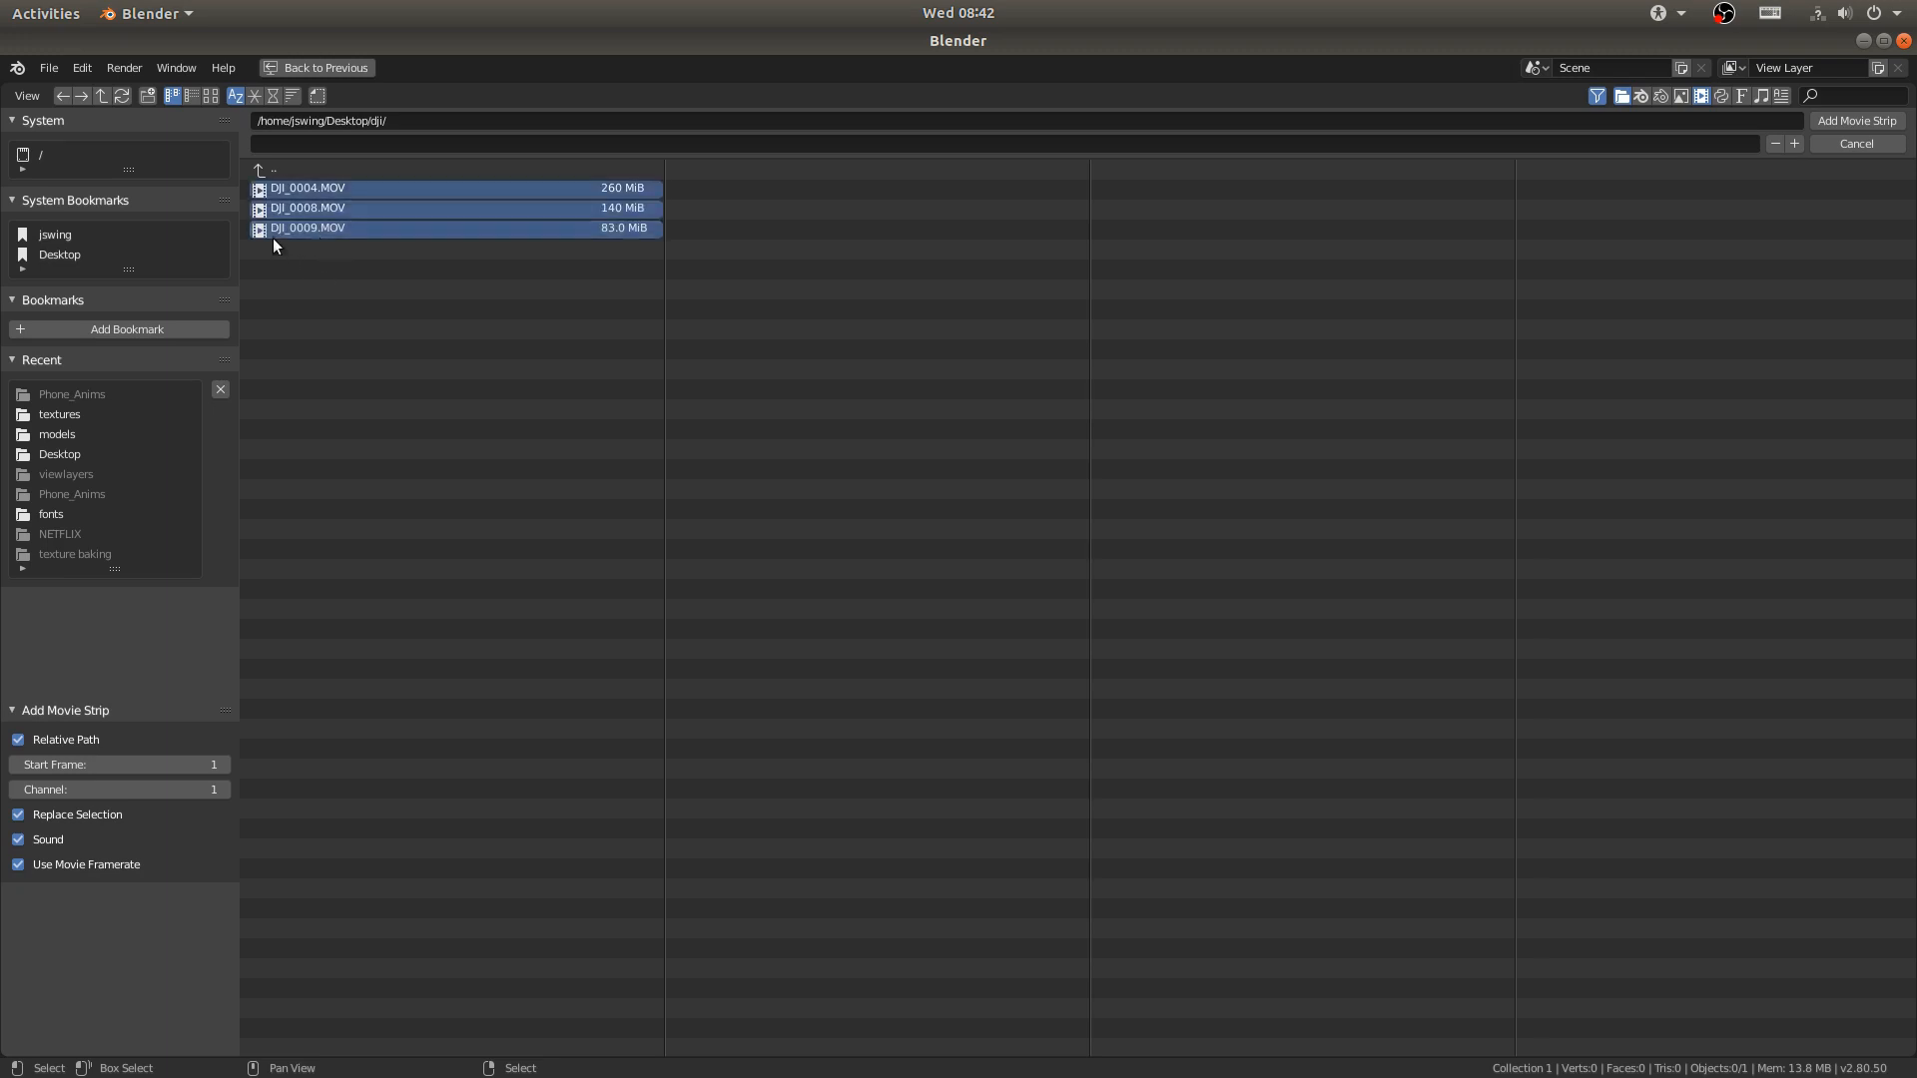
{"action": "left_click", "coordinate": [1890, 123]}
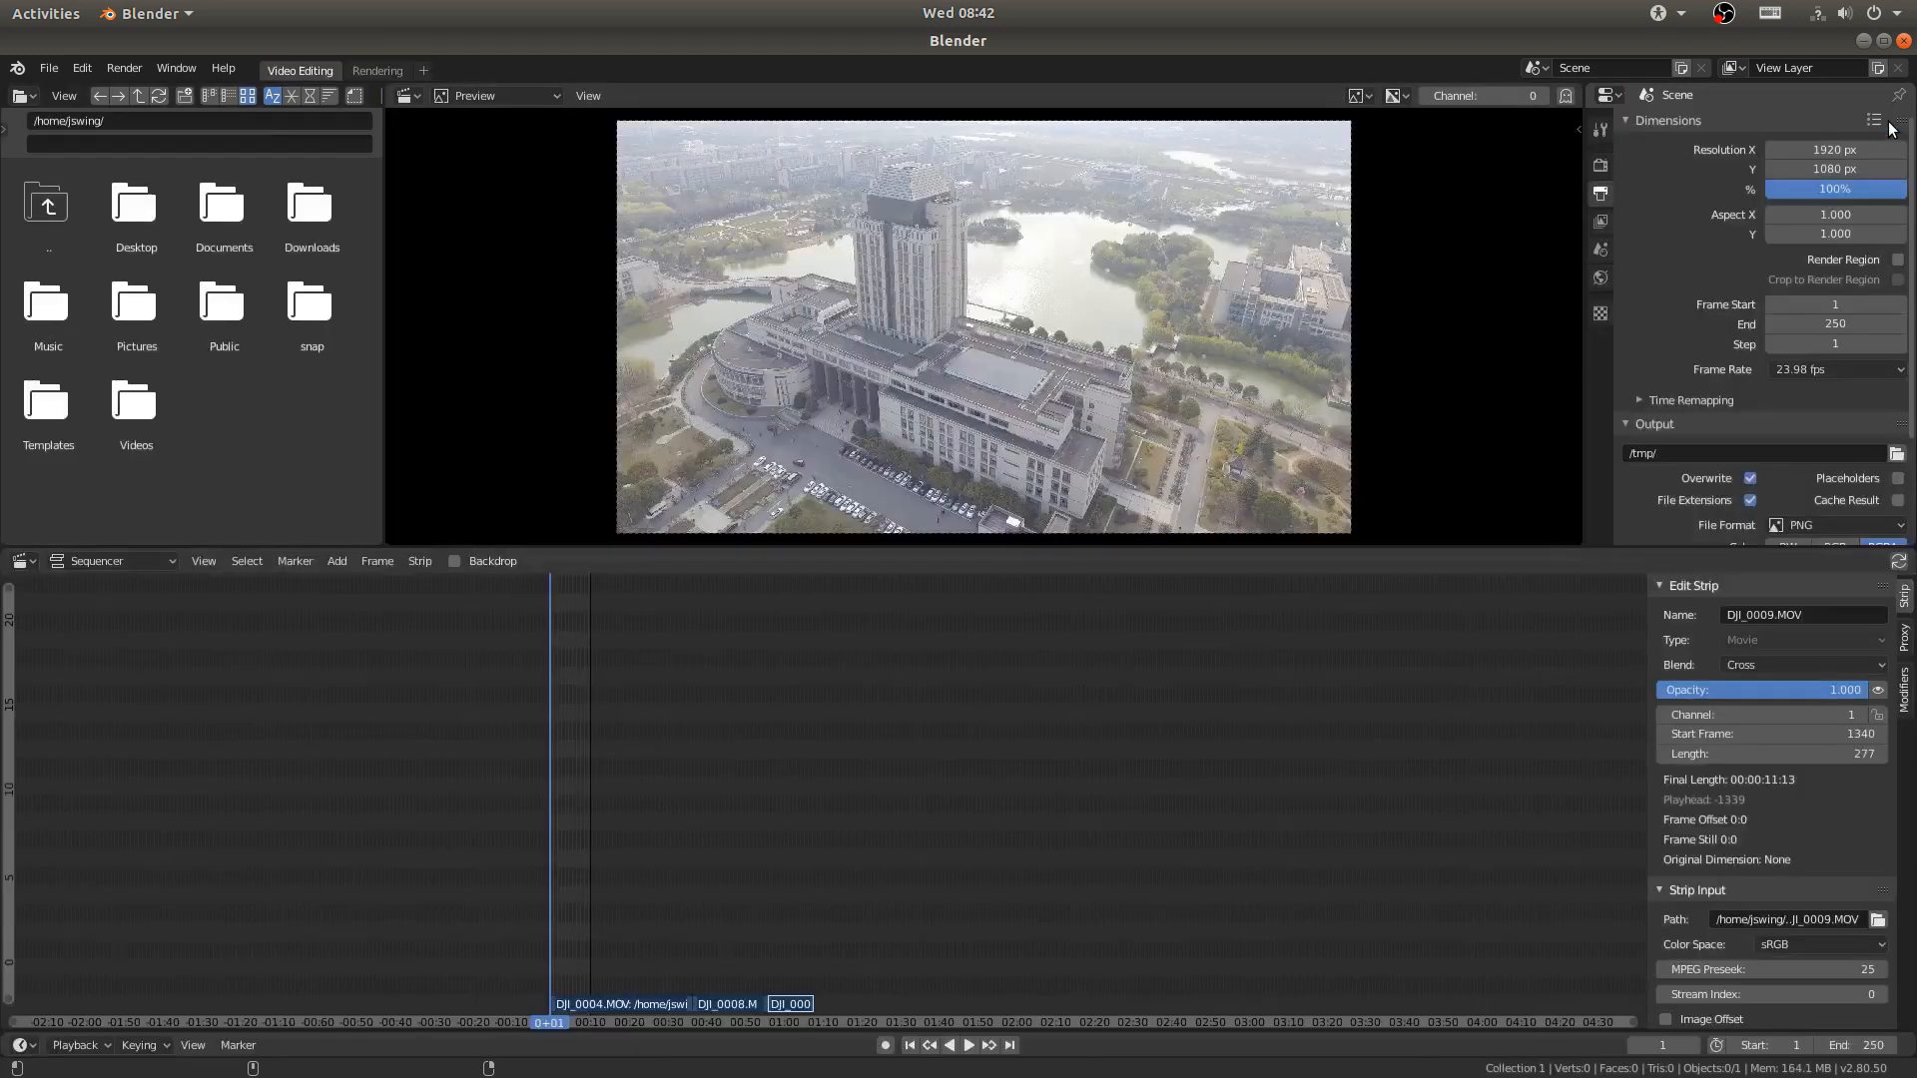
- Place the playhead just past the end of the last movie strip and set the scene's end frame to 1638
{"action": "mouse_move", "coordinate": [805, 856]}
{"action": "middle_mouse_down", "text": "ctrl"}
{"action": "mouse_move", "coordinate": [757, 844]}
{"action": "mouse_move", "coordinate": [786, 839]}
{"action": "middle_mouse_up", "text": "ctrl"}
{"action": "middle_click_drag", "start_coordinate": [787, 839], "coordinate": [1228, 689]}
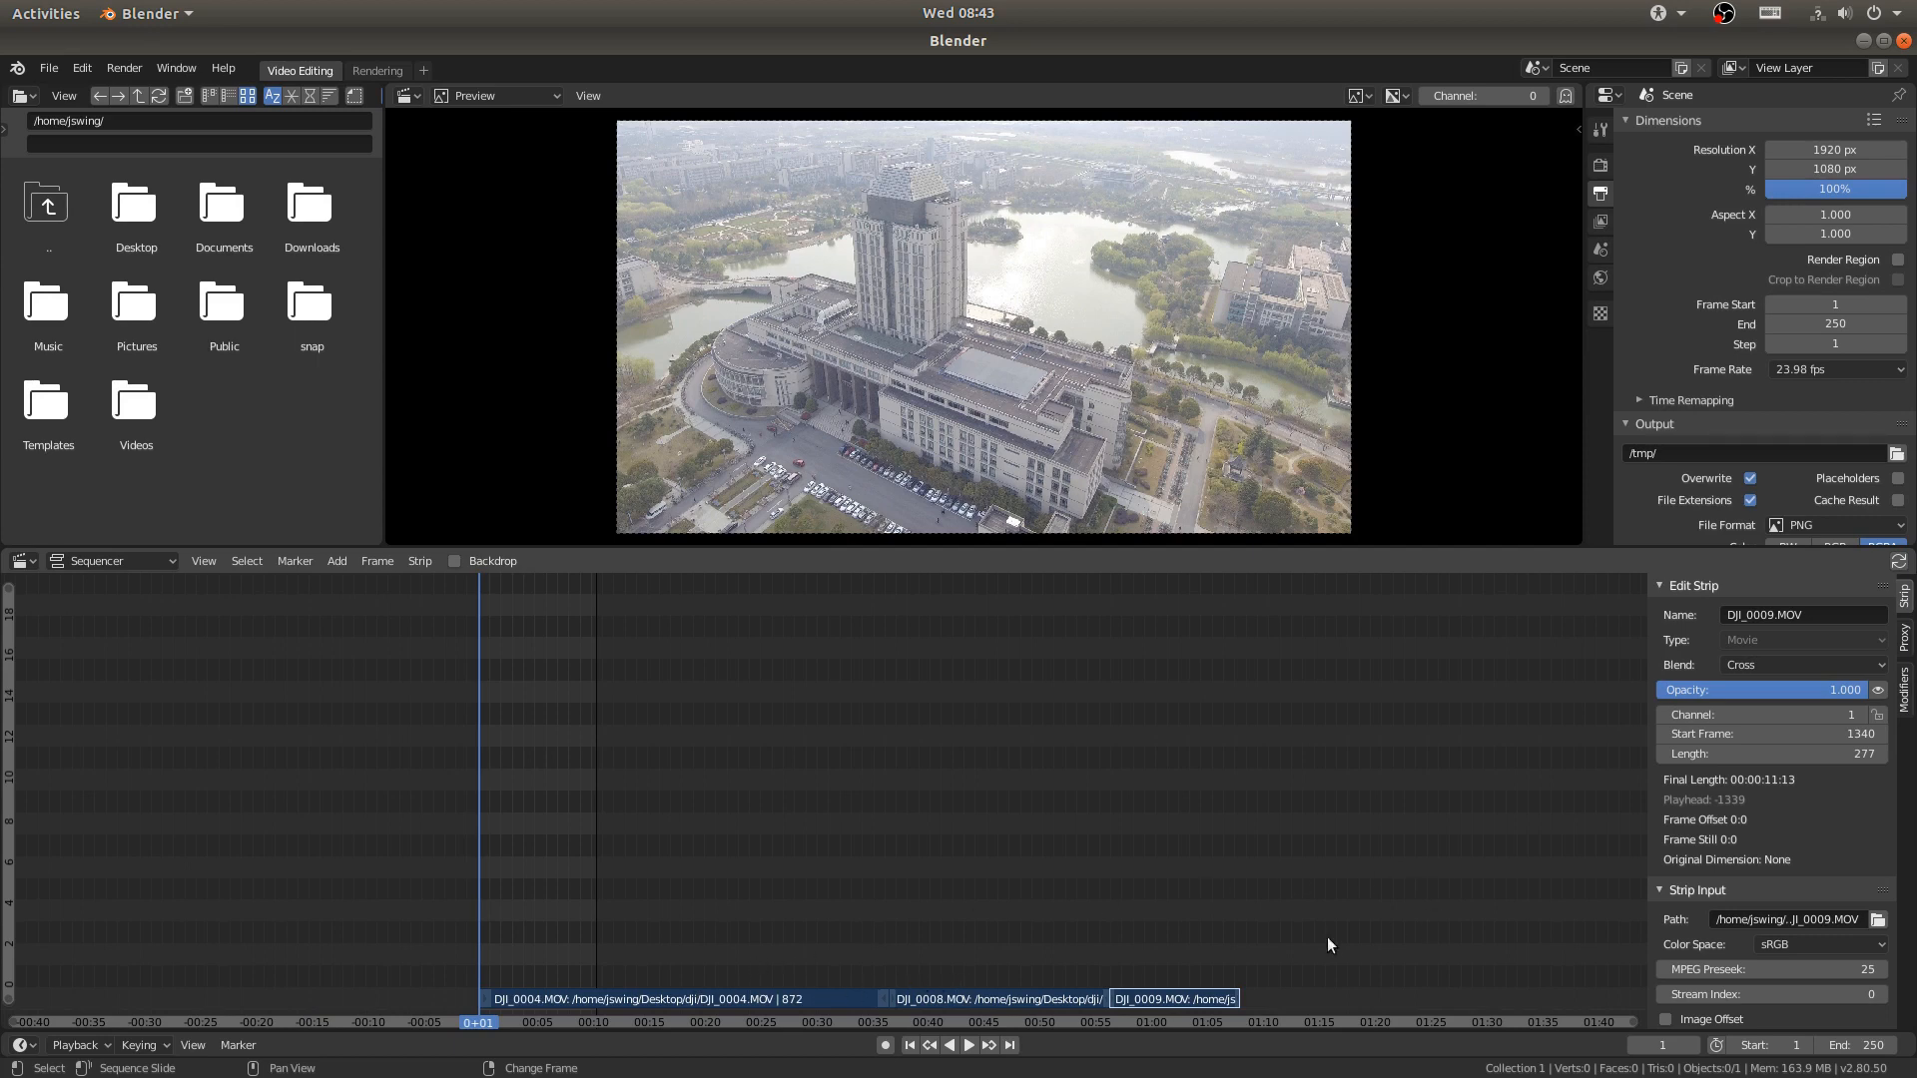
{"action": "right_click", "coordinate": [1248, 912]}
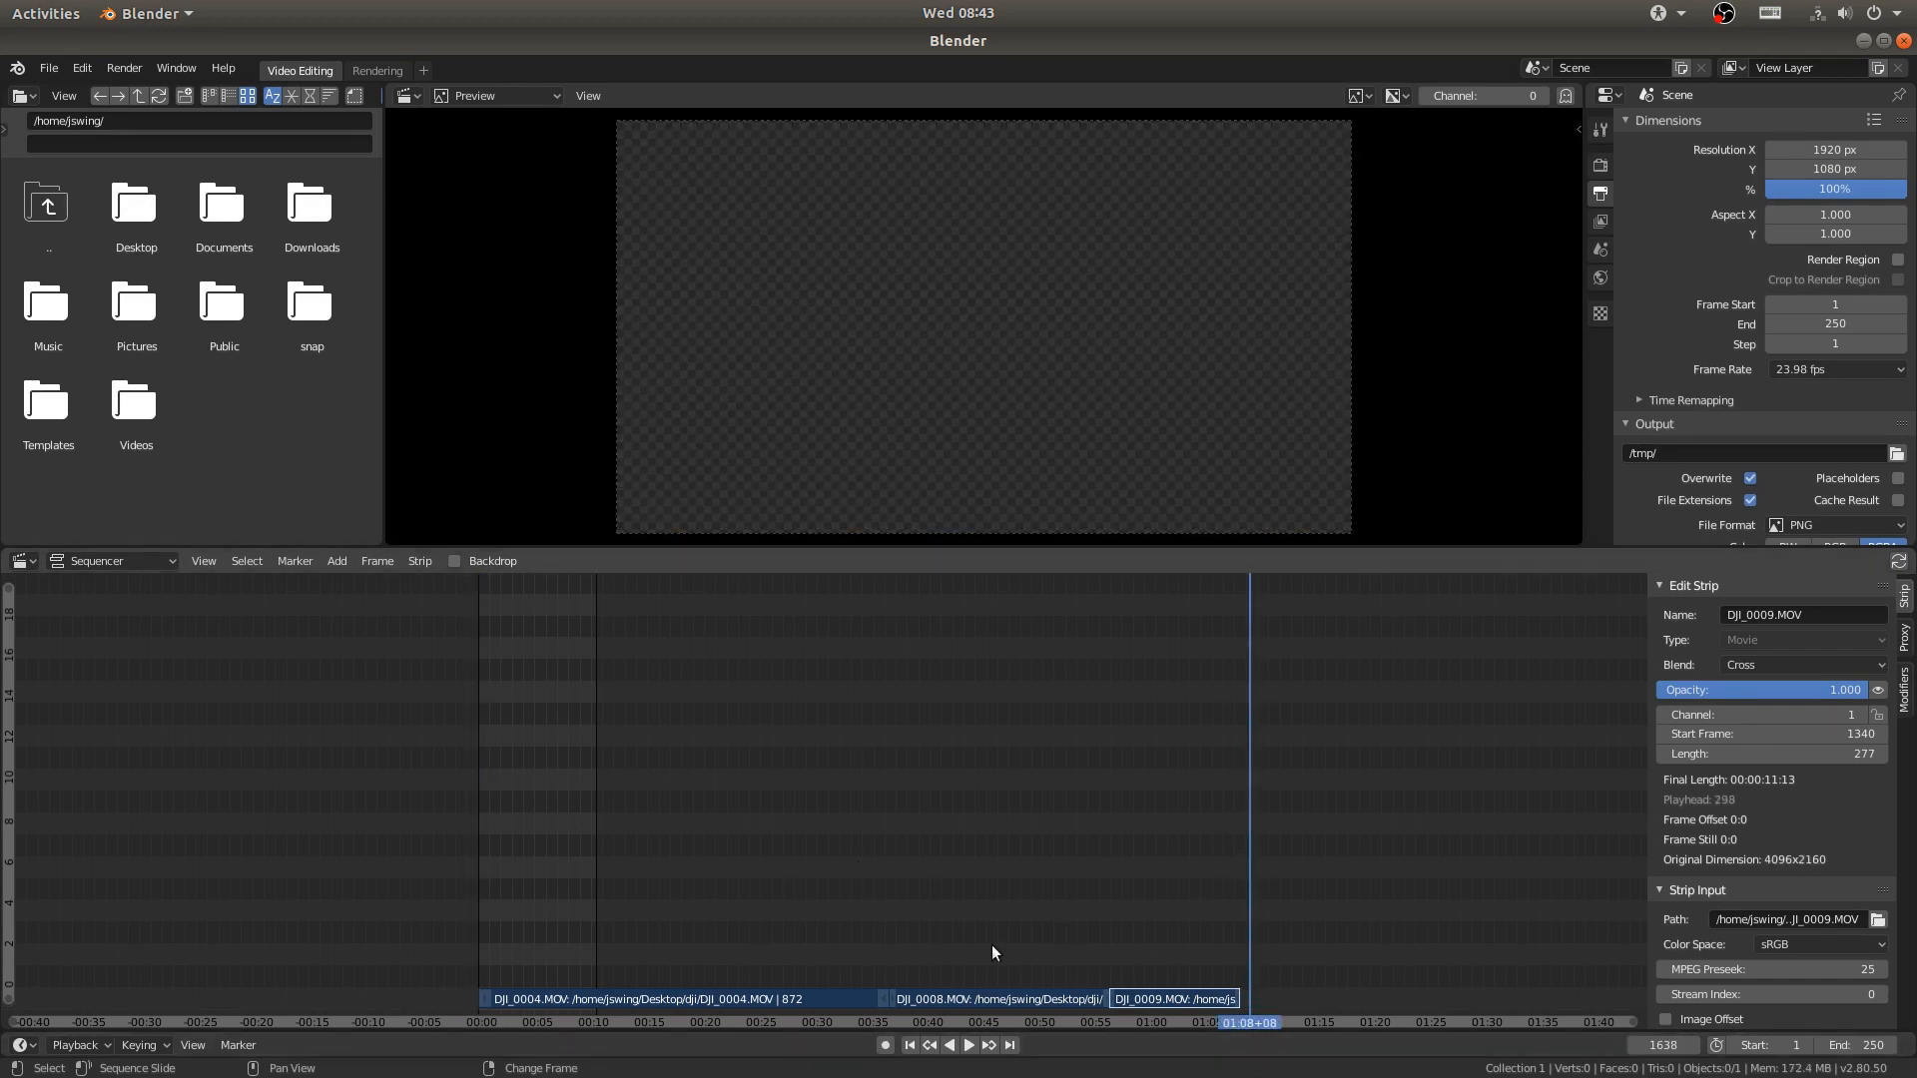
{"action": "left_click", "coordinate": [1663, 1046]}
{"action": "key", "text": "ctrl+c"}
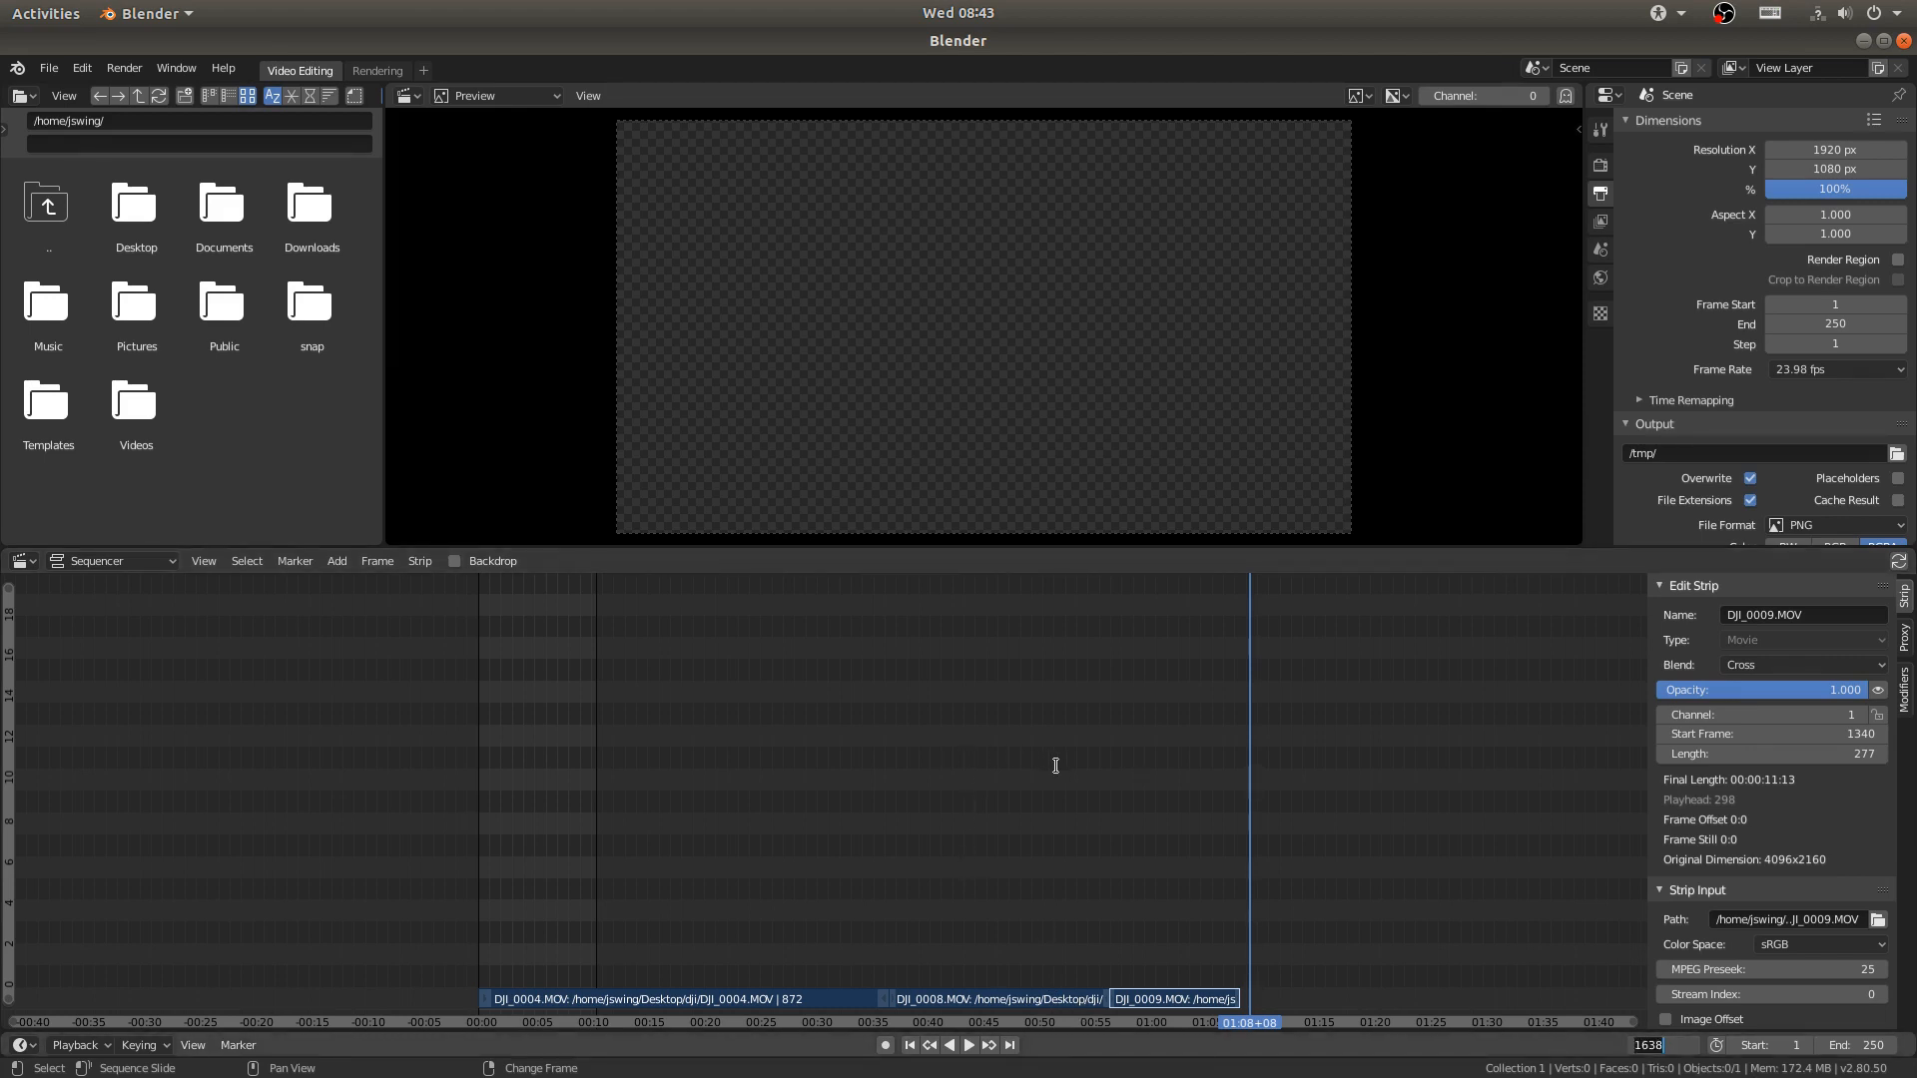
{"action": "double_click", "coordinate": [1867, 1043]}
{"action": "key", "text": "ctrl+v"}
{"action": "left_click", "coordinate": [1907, 975]}
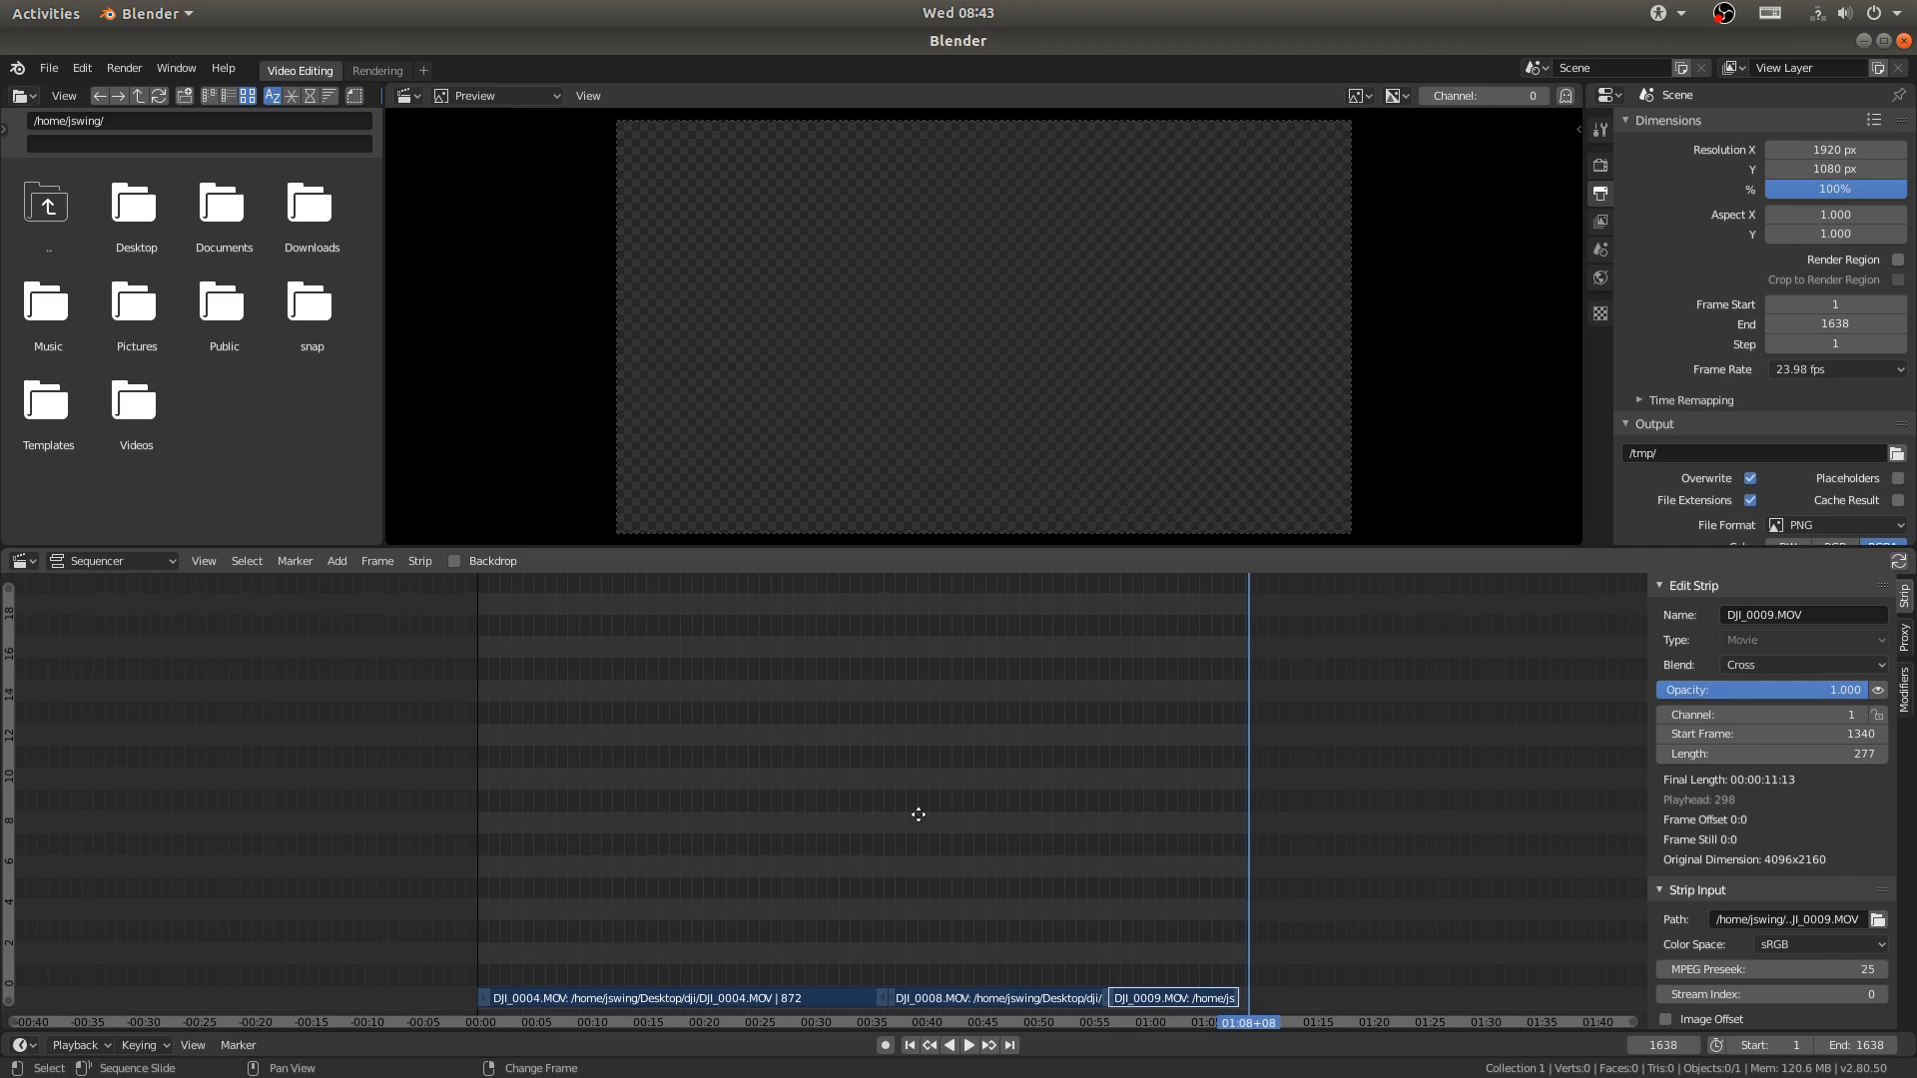
- Save the project as dji_edit in the Desktop/dji folder
{"action": "middle_click_drag", "start_coordinate": [932, 836], "coordinate": [991, 609], "text": "ctrl"}
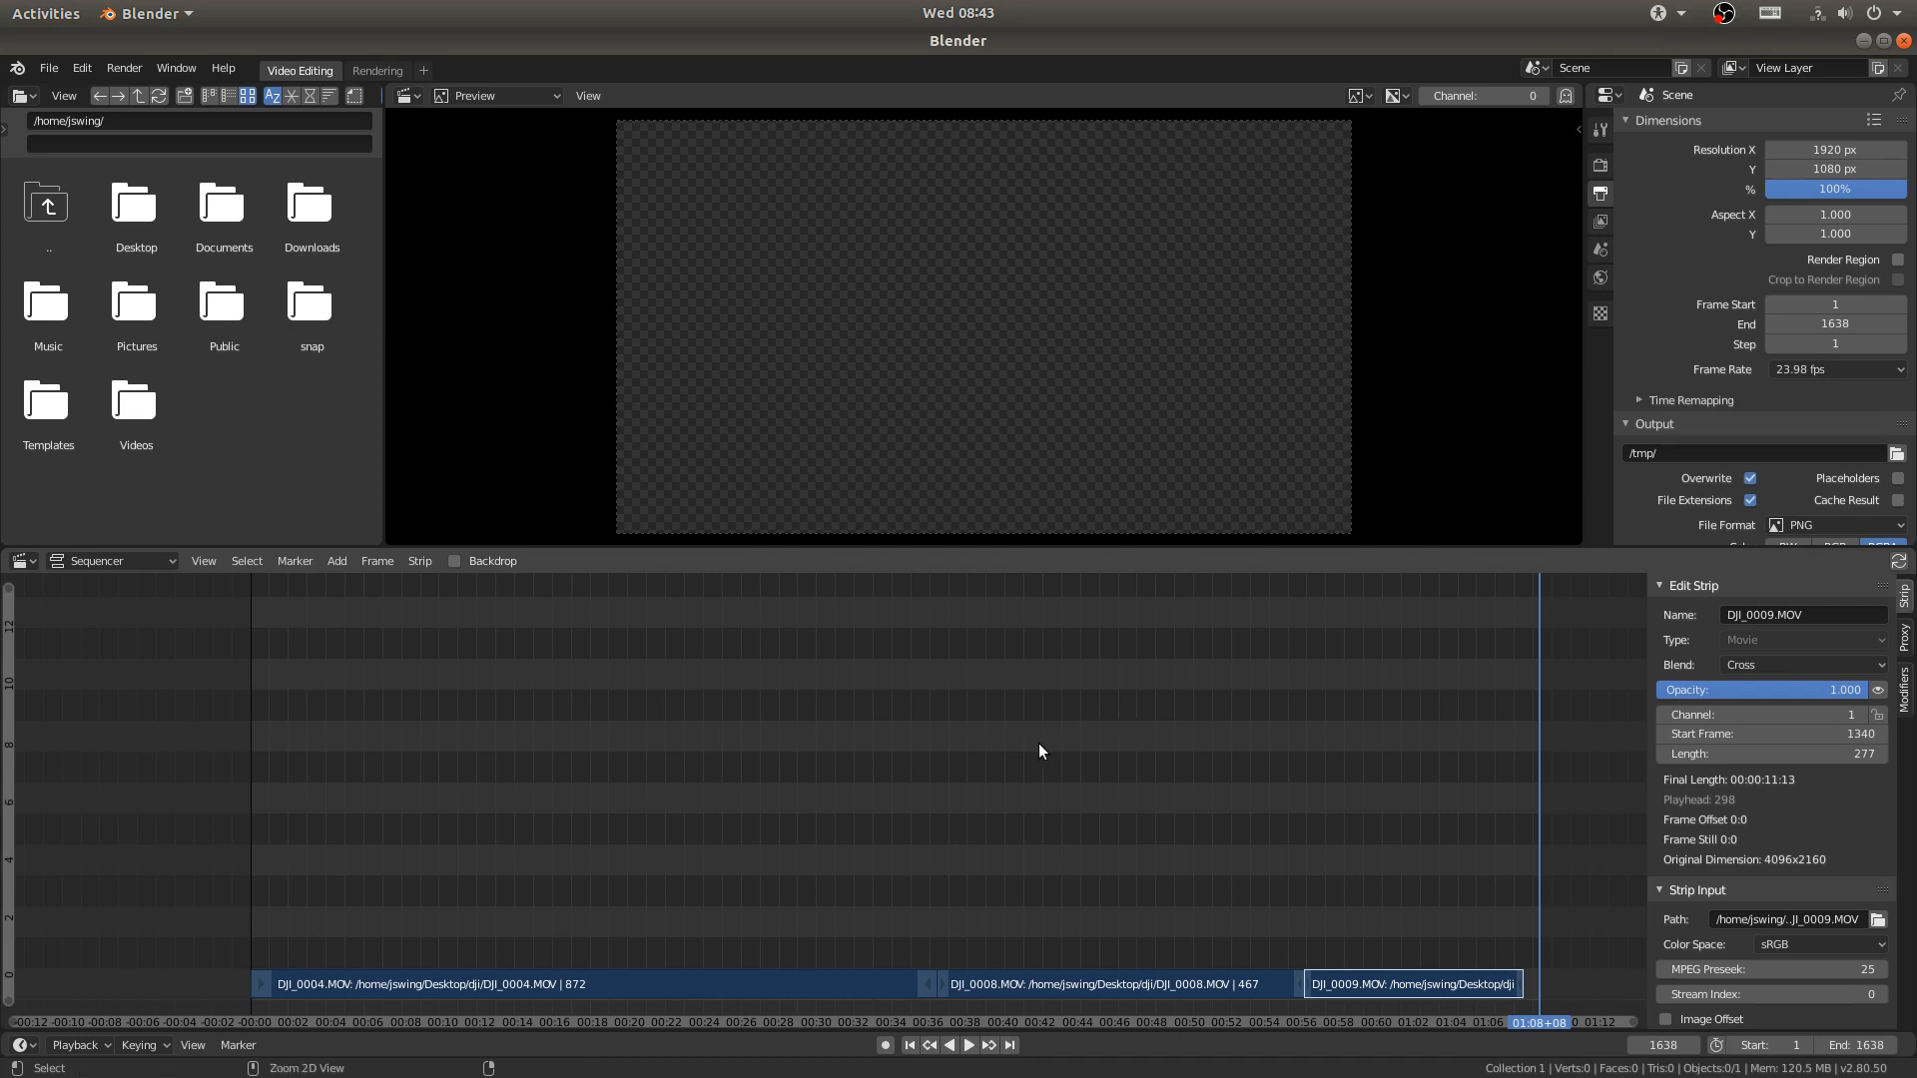
{"action": "key", "text": "ctrl+s"}
{"action": "left_click", "coordinate": [60, 254]}
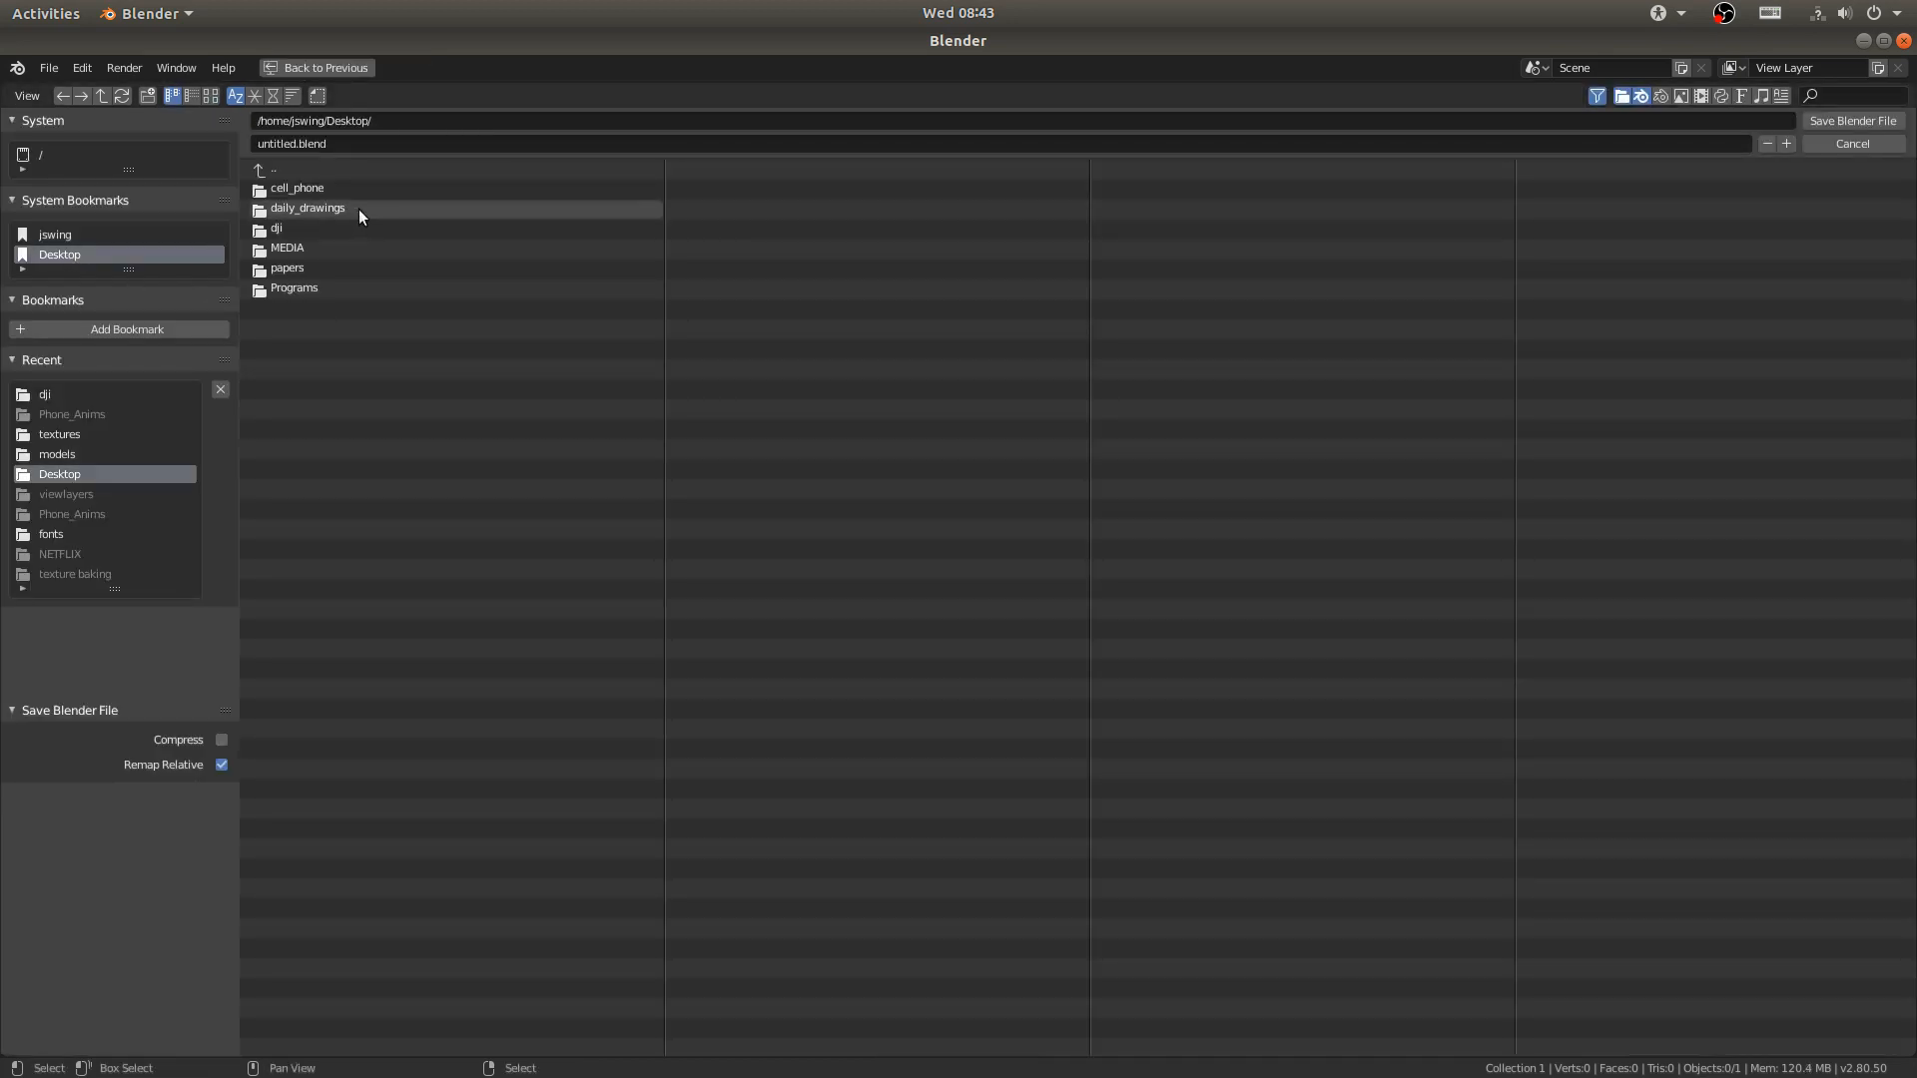
{"action": "left_click", "coordinate": [289, 228]}
{"action": "left_click", "coordinate": [285, 143]}
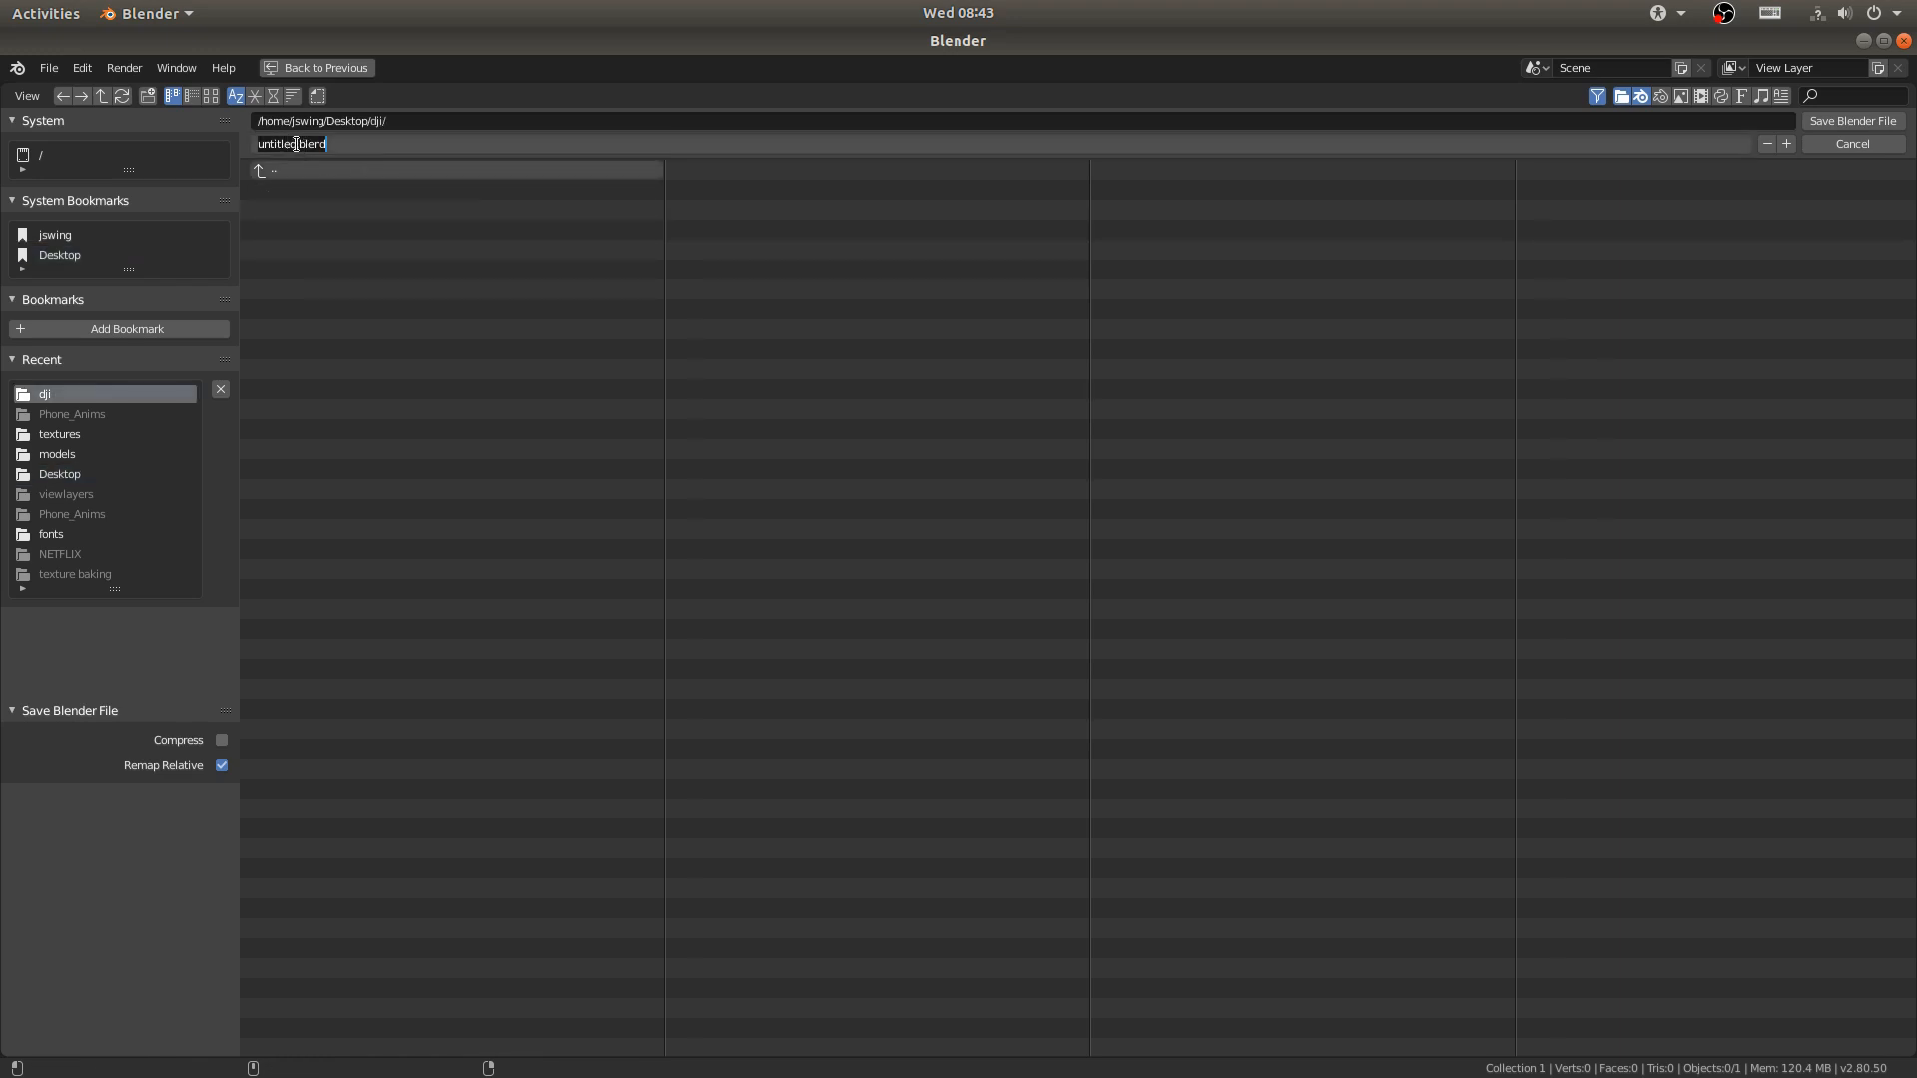
{"action": "double_click", "coordinate": [295, 143]}
{"action": "type", "text": "dji_edit"}
{"action": "key", "text": "Return"}
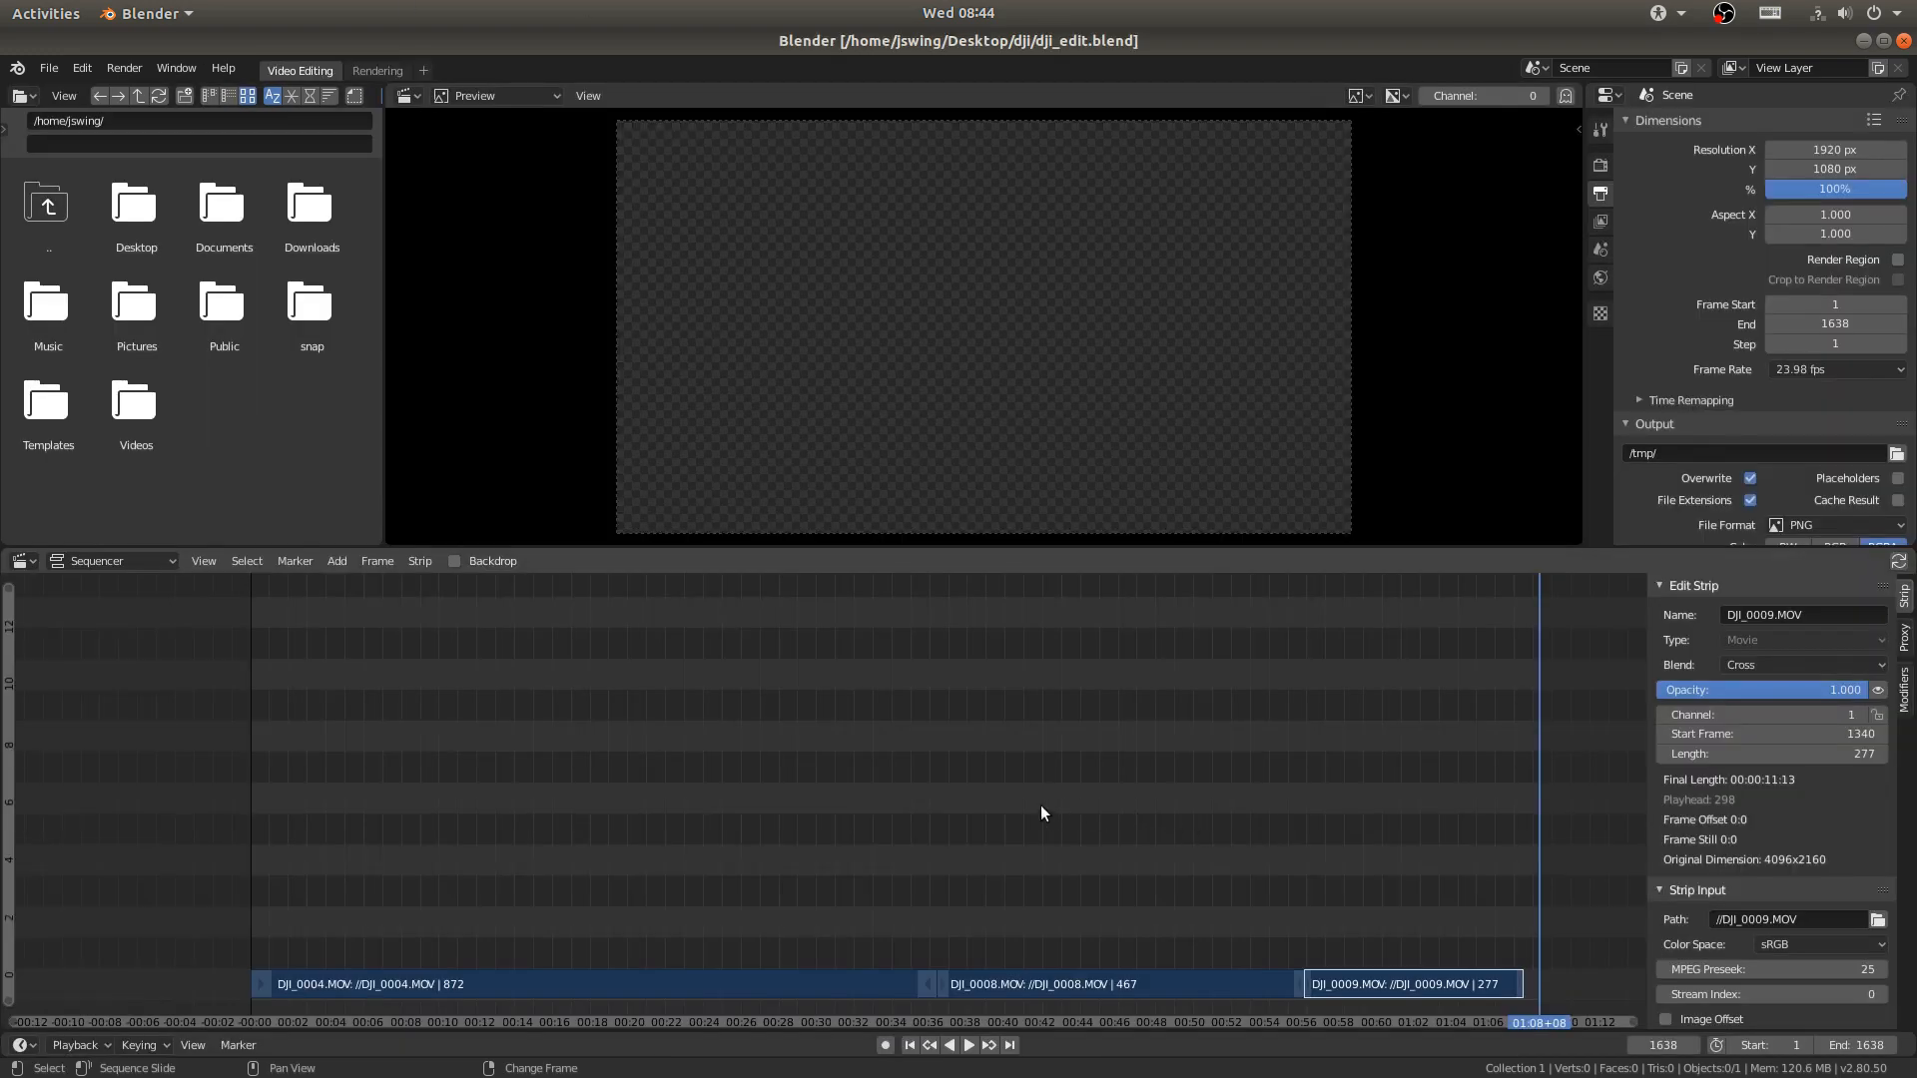
- Test the sequence playback, enable a 25% proxy for the DJI_0004.MOV strip and build it
{"action": "key", "text": "space"}
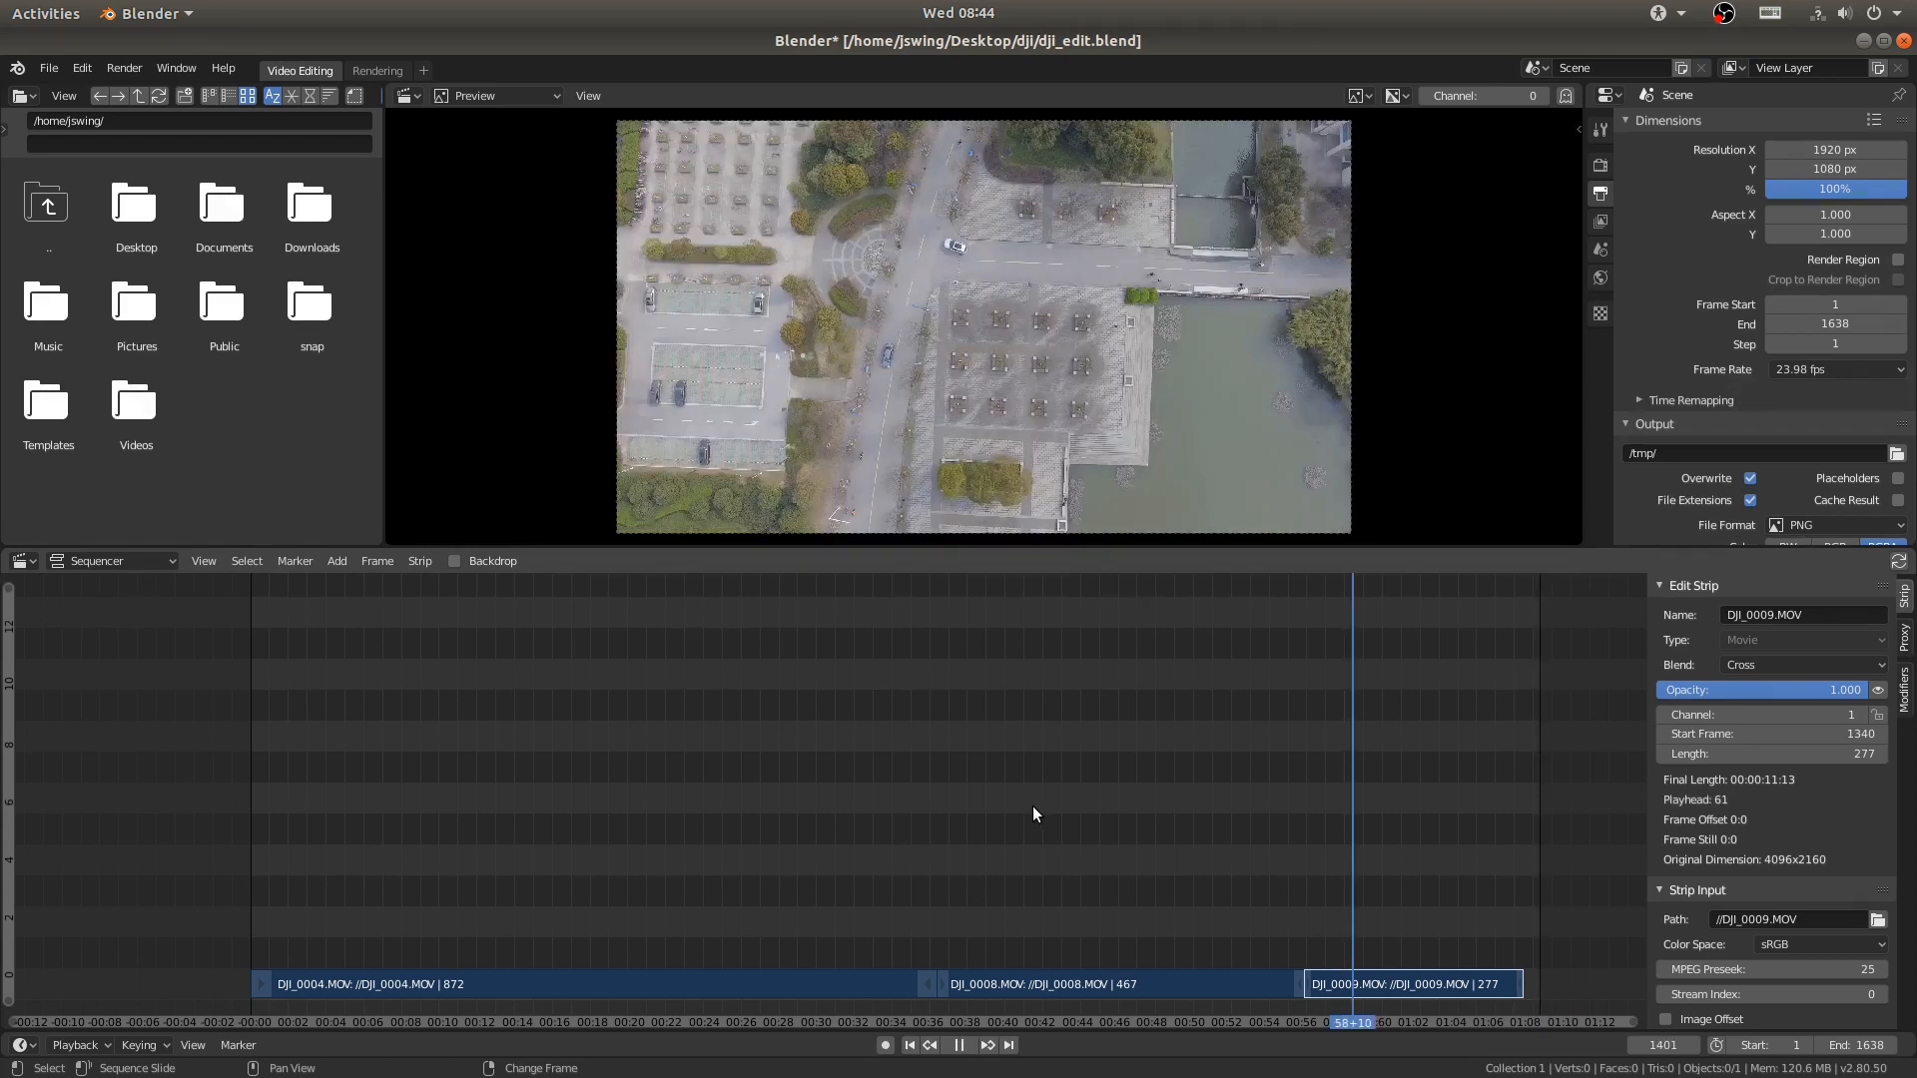
{"action": "key", "text": "Escape"}
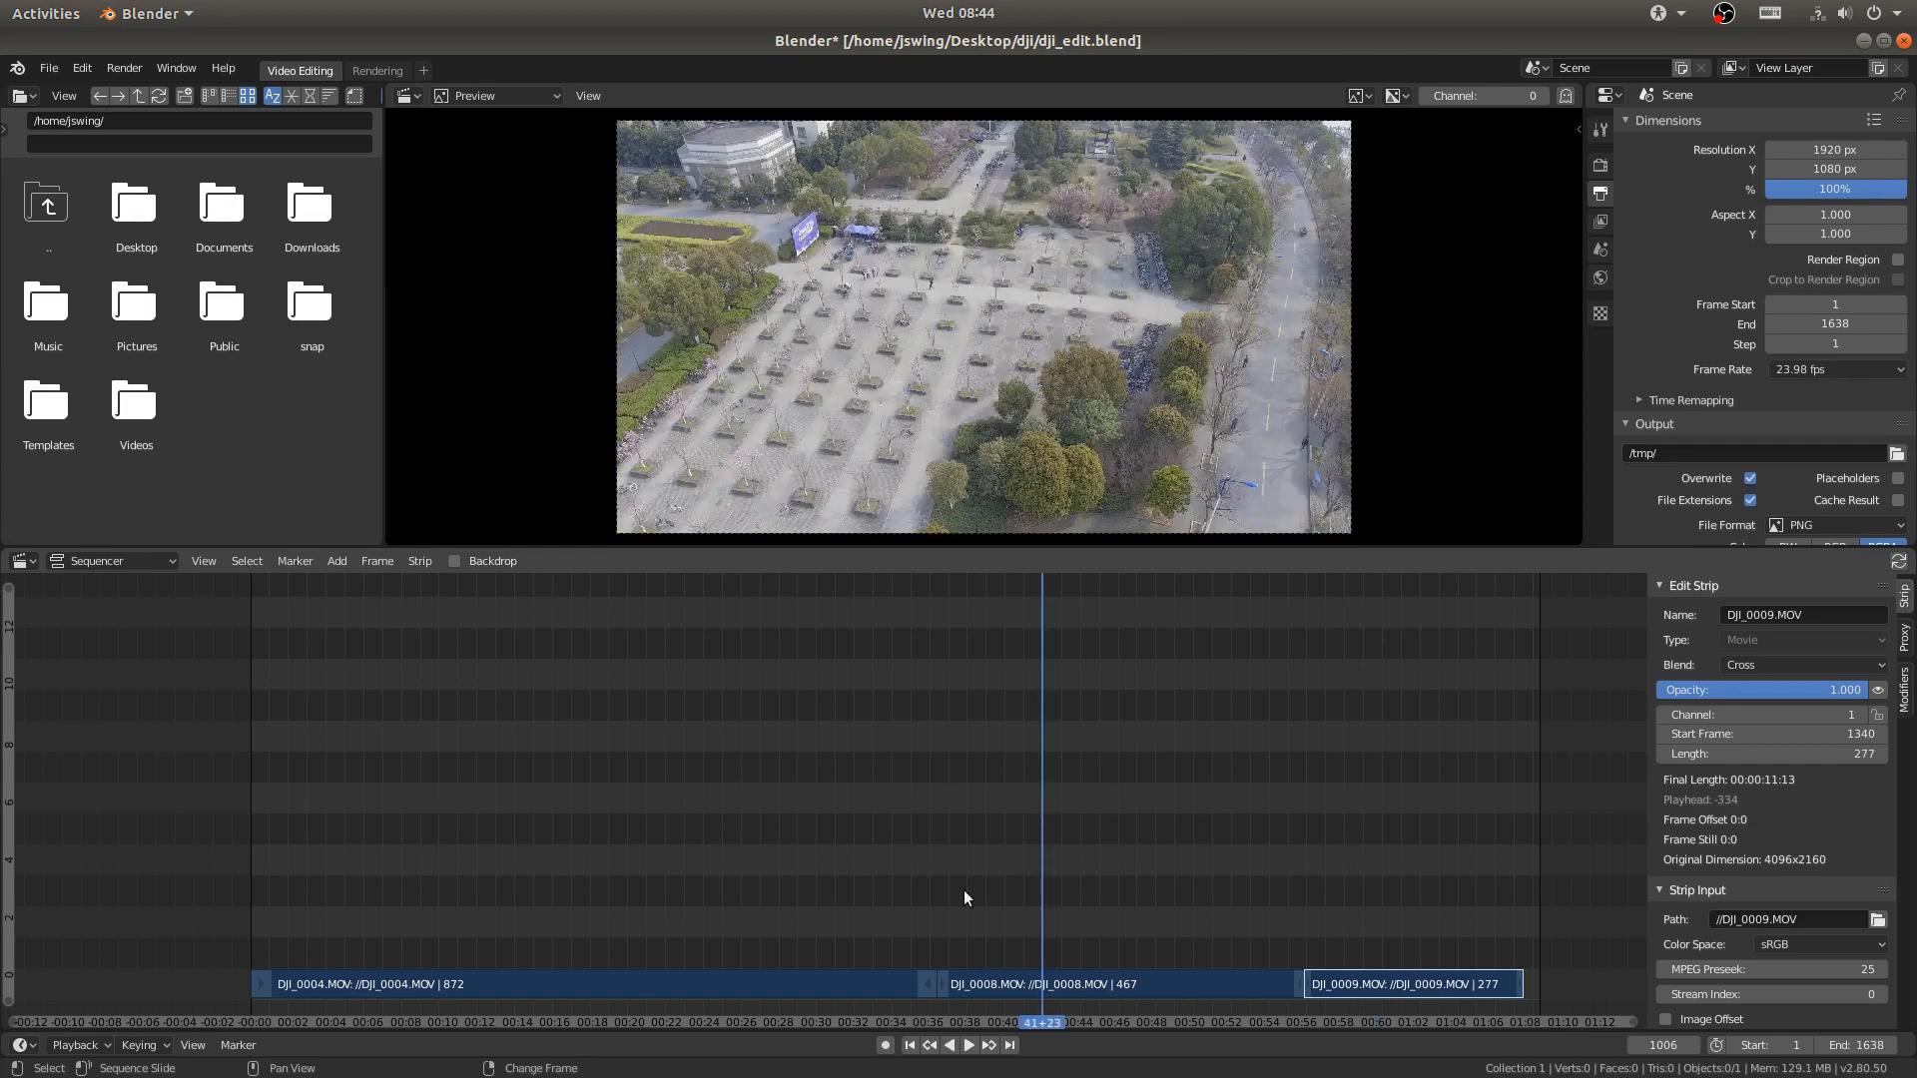
{"action": "left_click", "coordinate": [710, 986]}
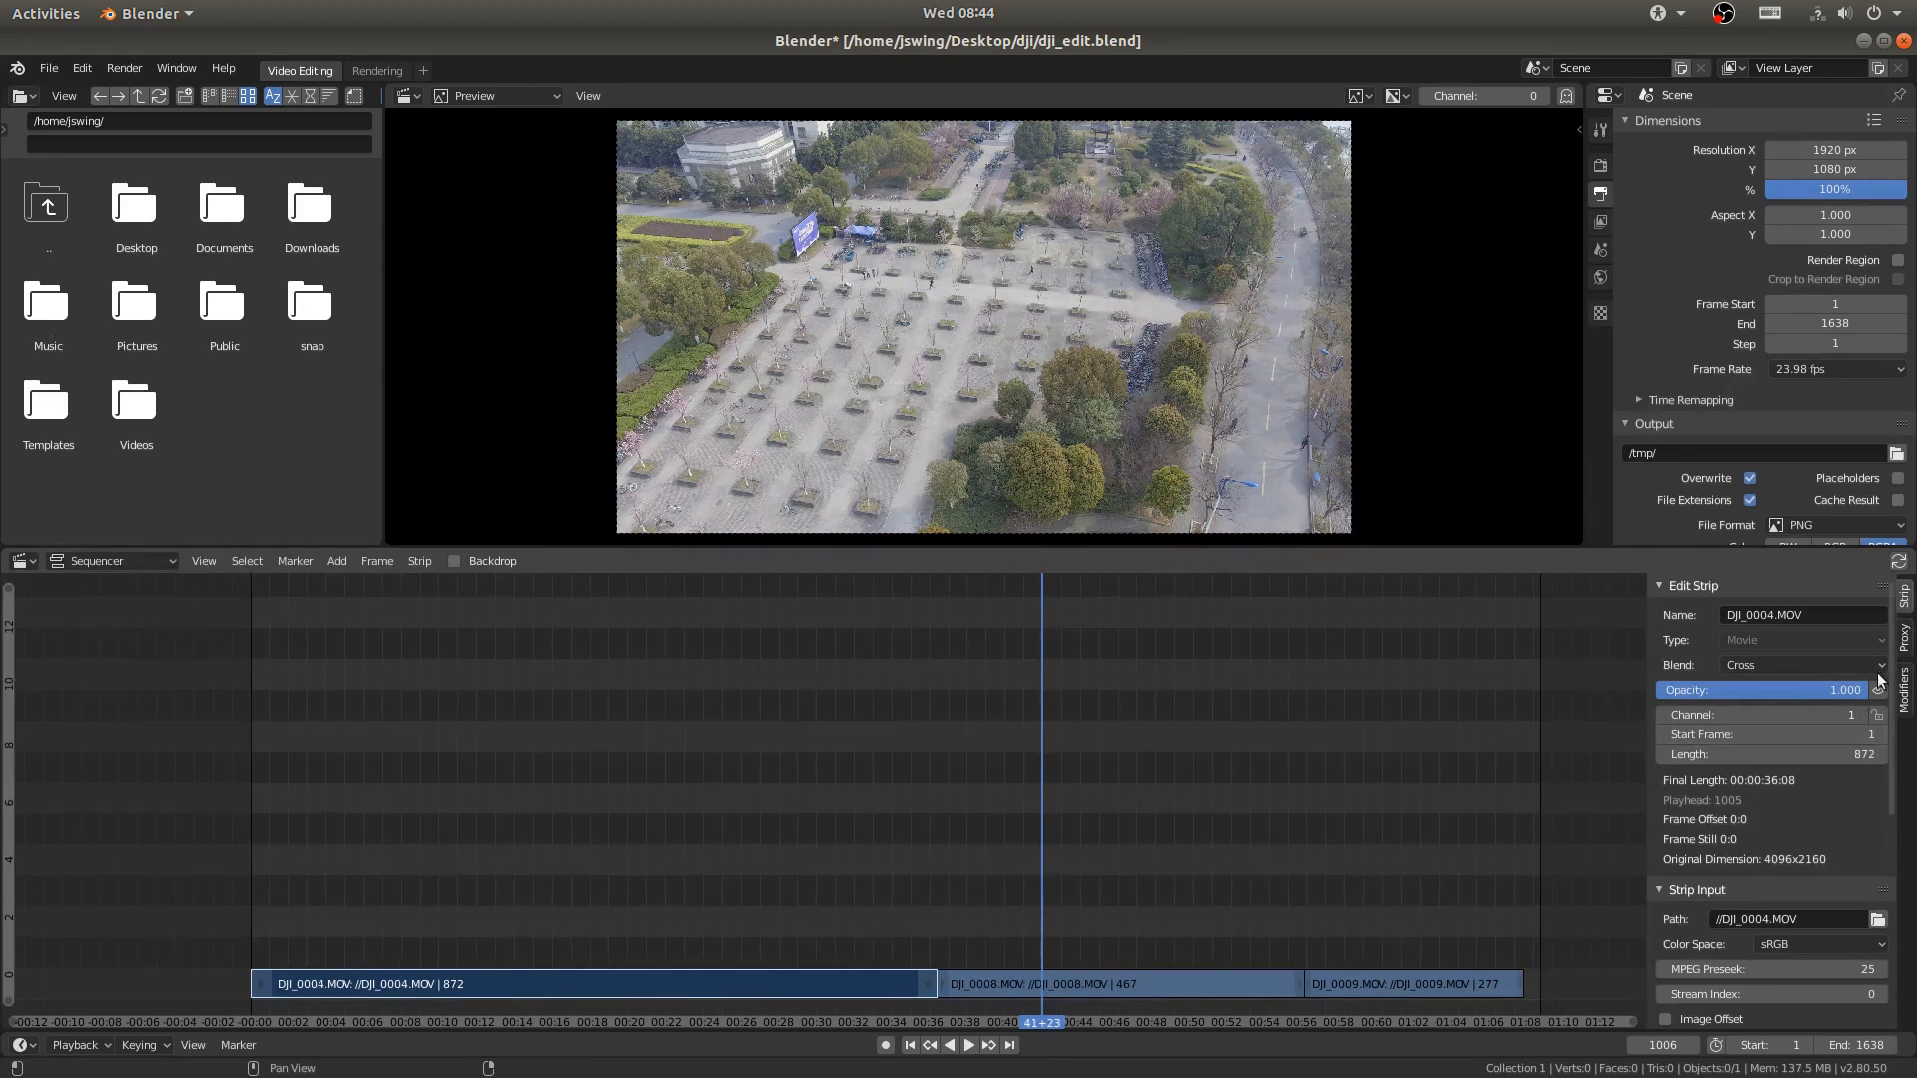
{"action": "left_click", "coordinate": [1906, 639]}
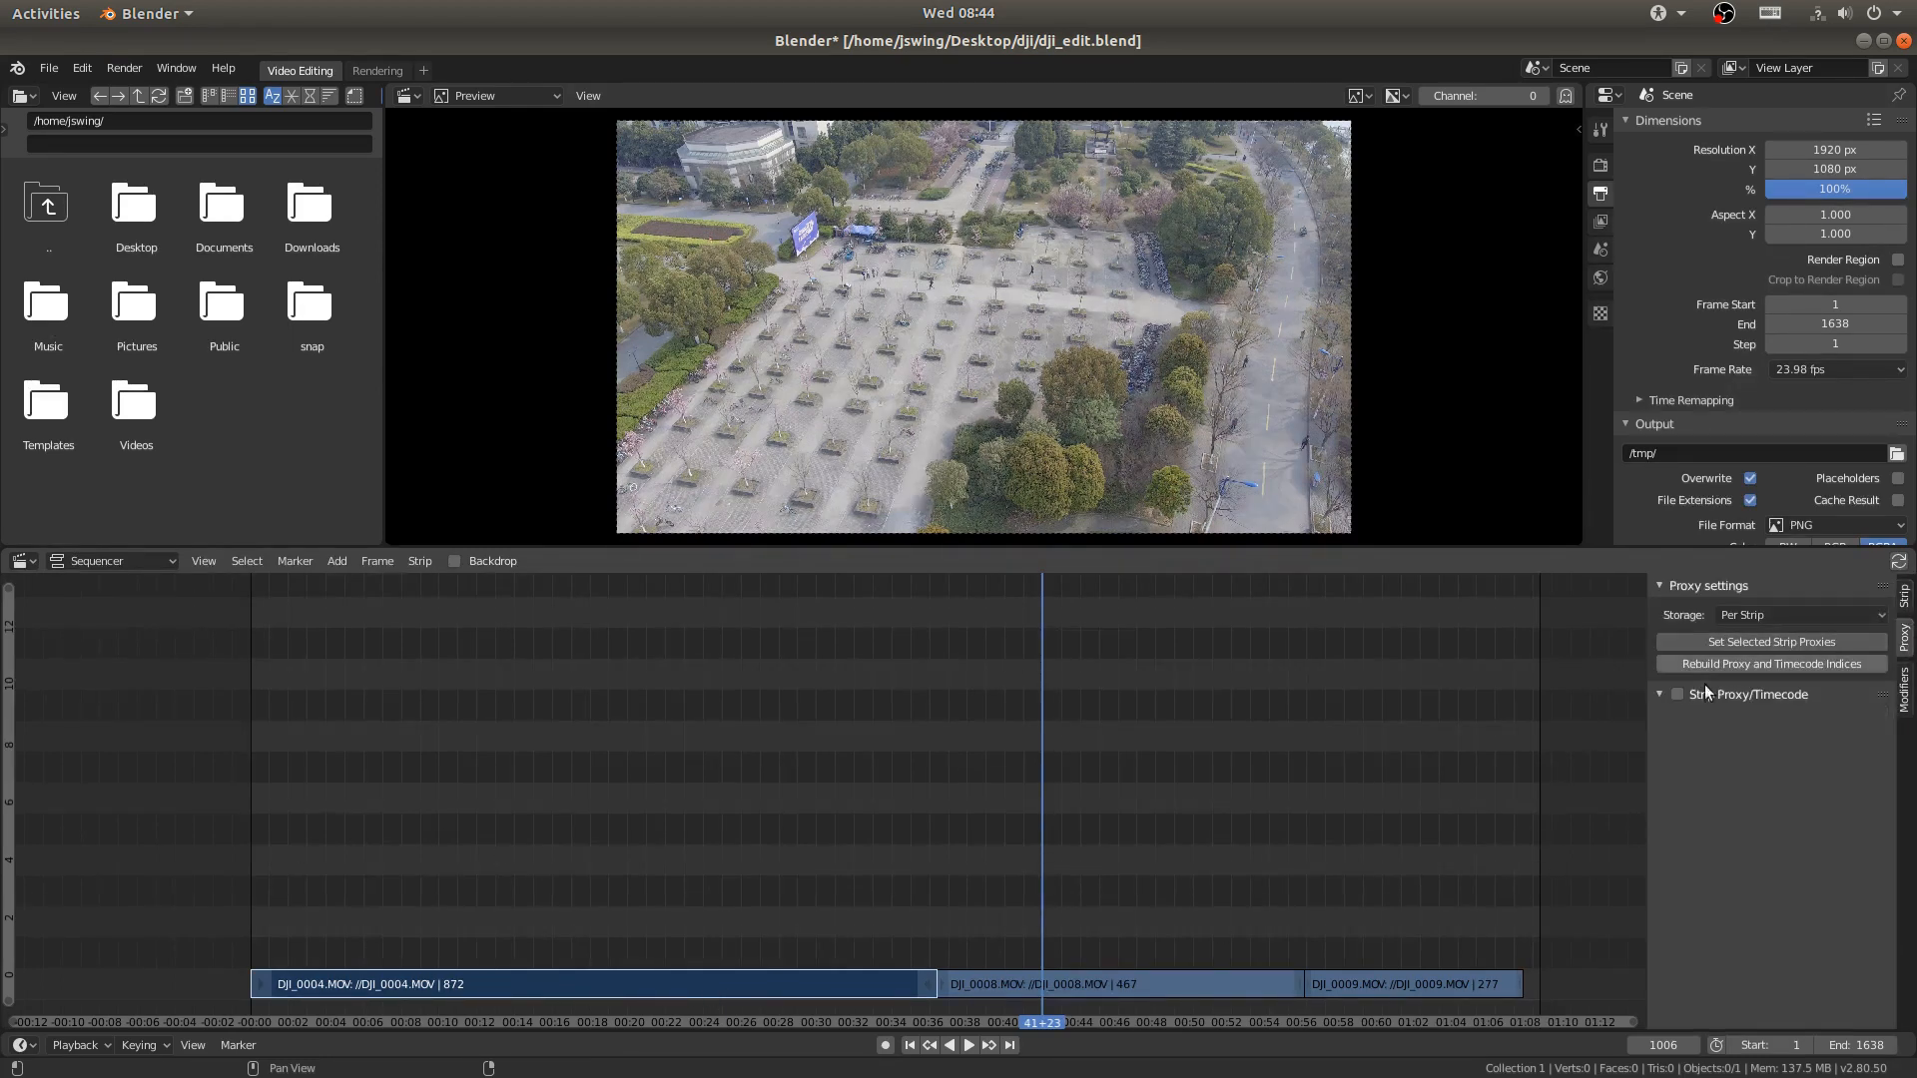
{"action": "left_click", "coordinate": [1679, 694]}
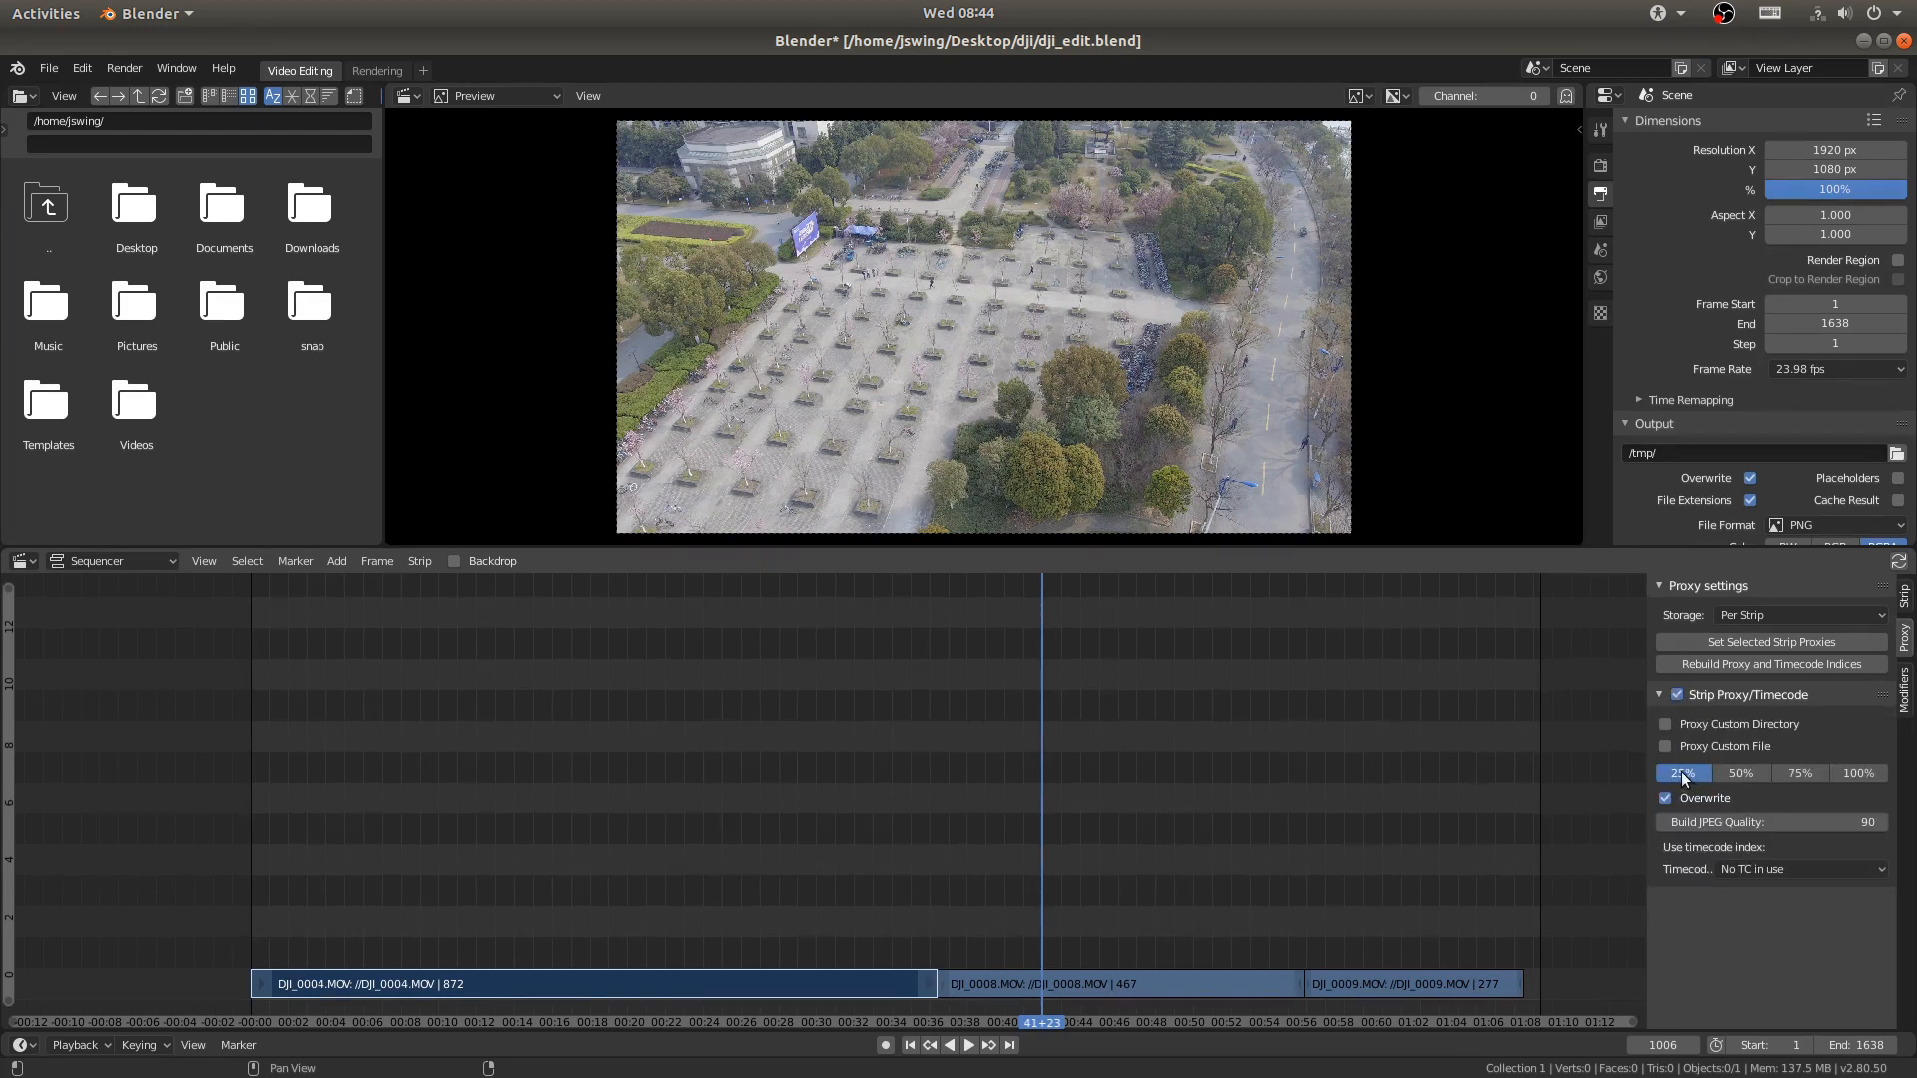
{"action": "left_click", "coordinate": [1693, 667]}
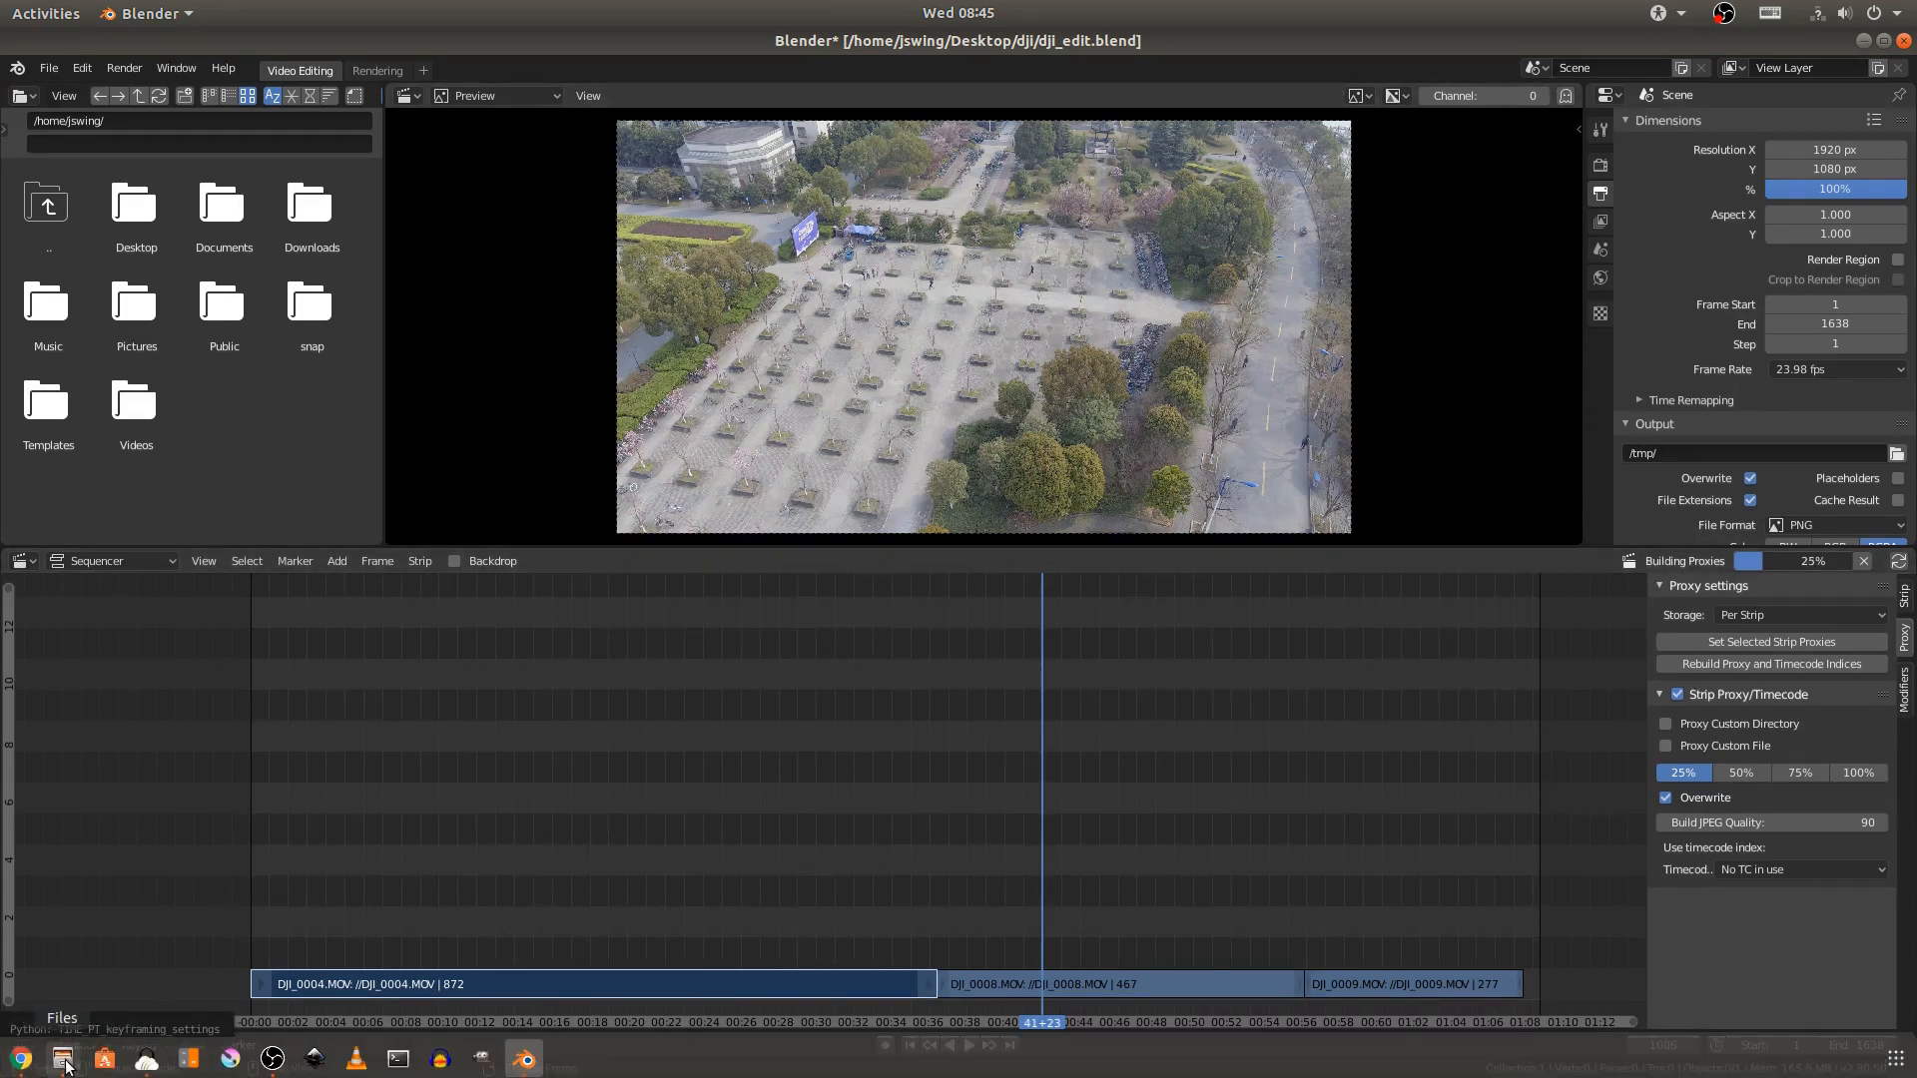
- Open DJI_0004.MOV from the file manager in VLC and check its resolution and frame rate in the codec information
{"action": "left_click", "coordinate": [64, 1062]}
{"action": "key", "text": "Return"}
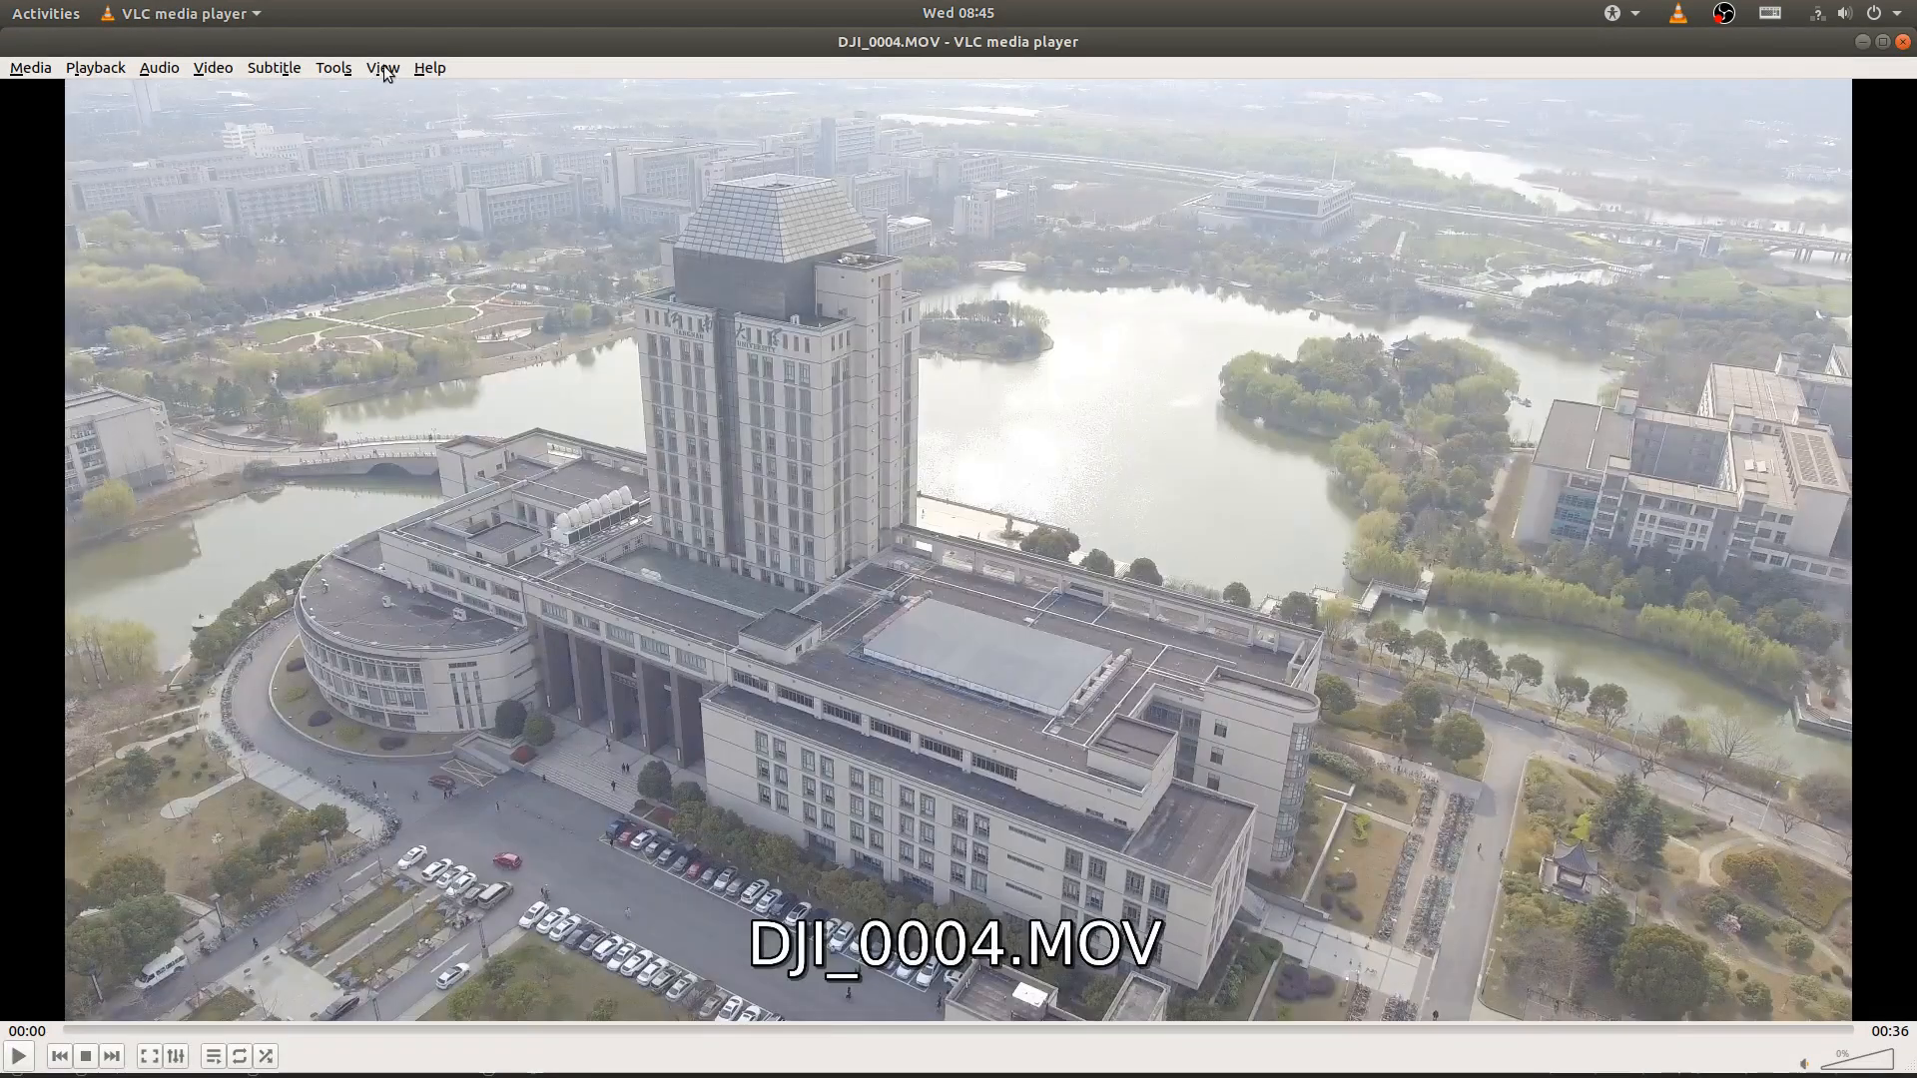
{"action": "left_click", "coordinate": [334, 68]}
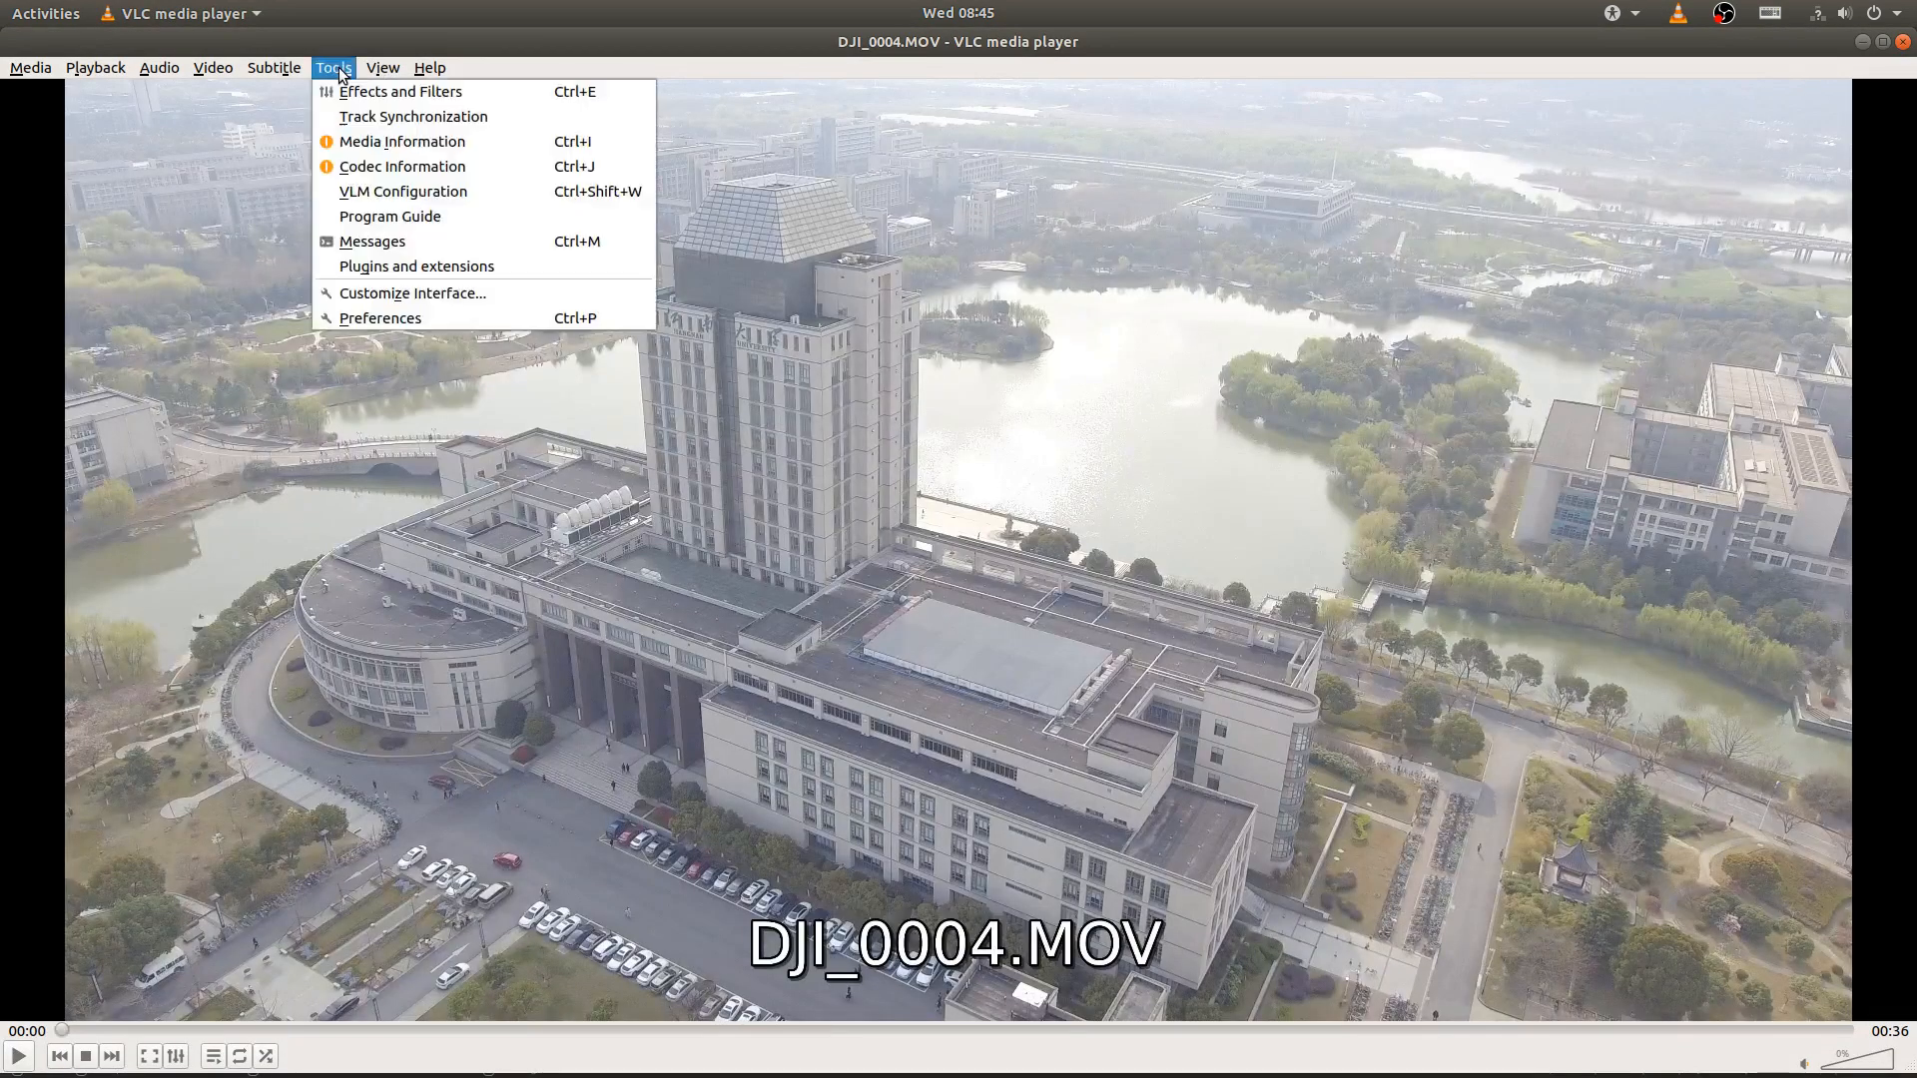
{"action": "left_click", "coordinate": [403, 142]}
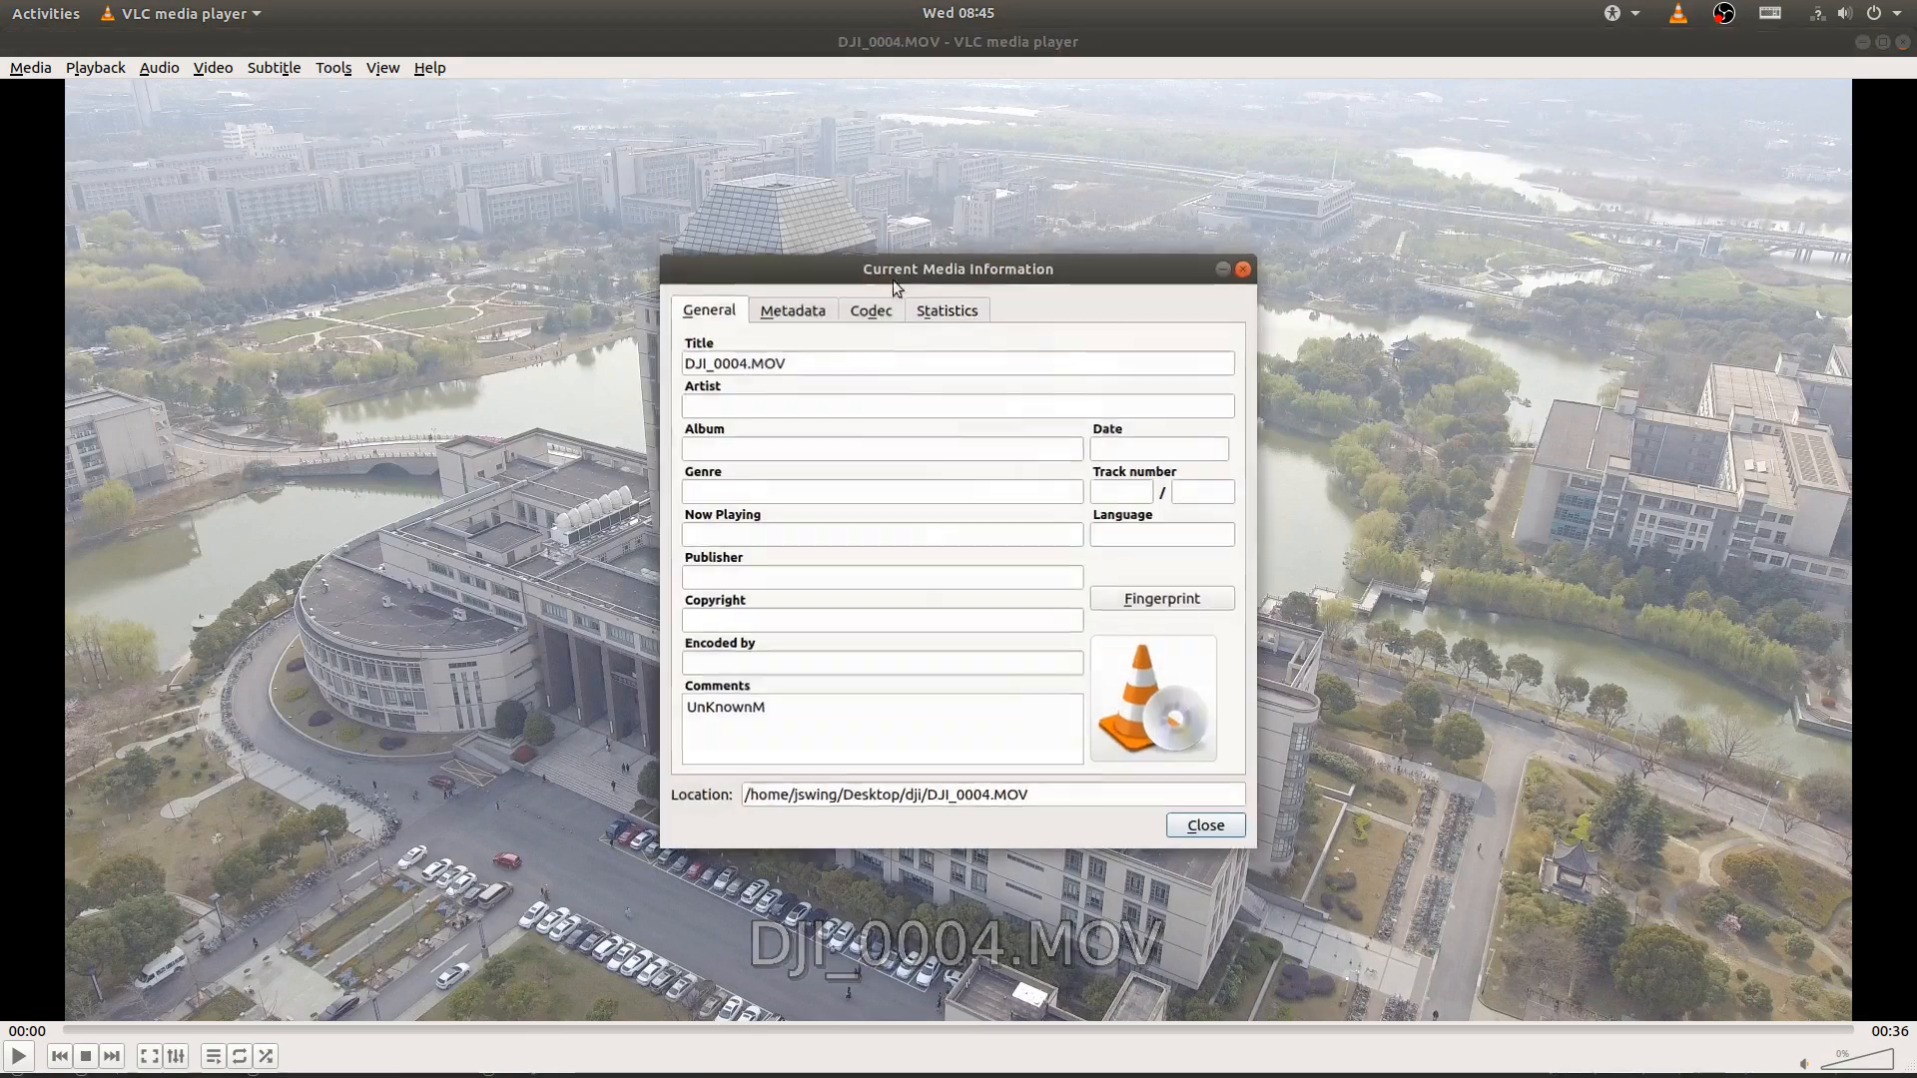
{"action": "left_click", "coordinate": [804, 312]}
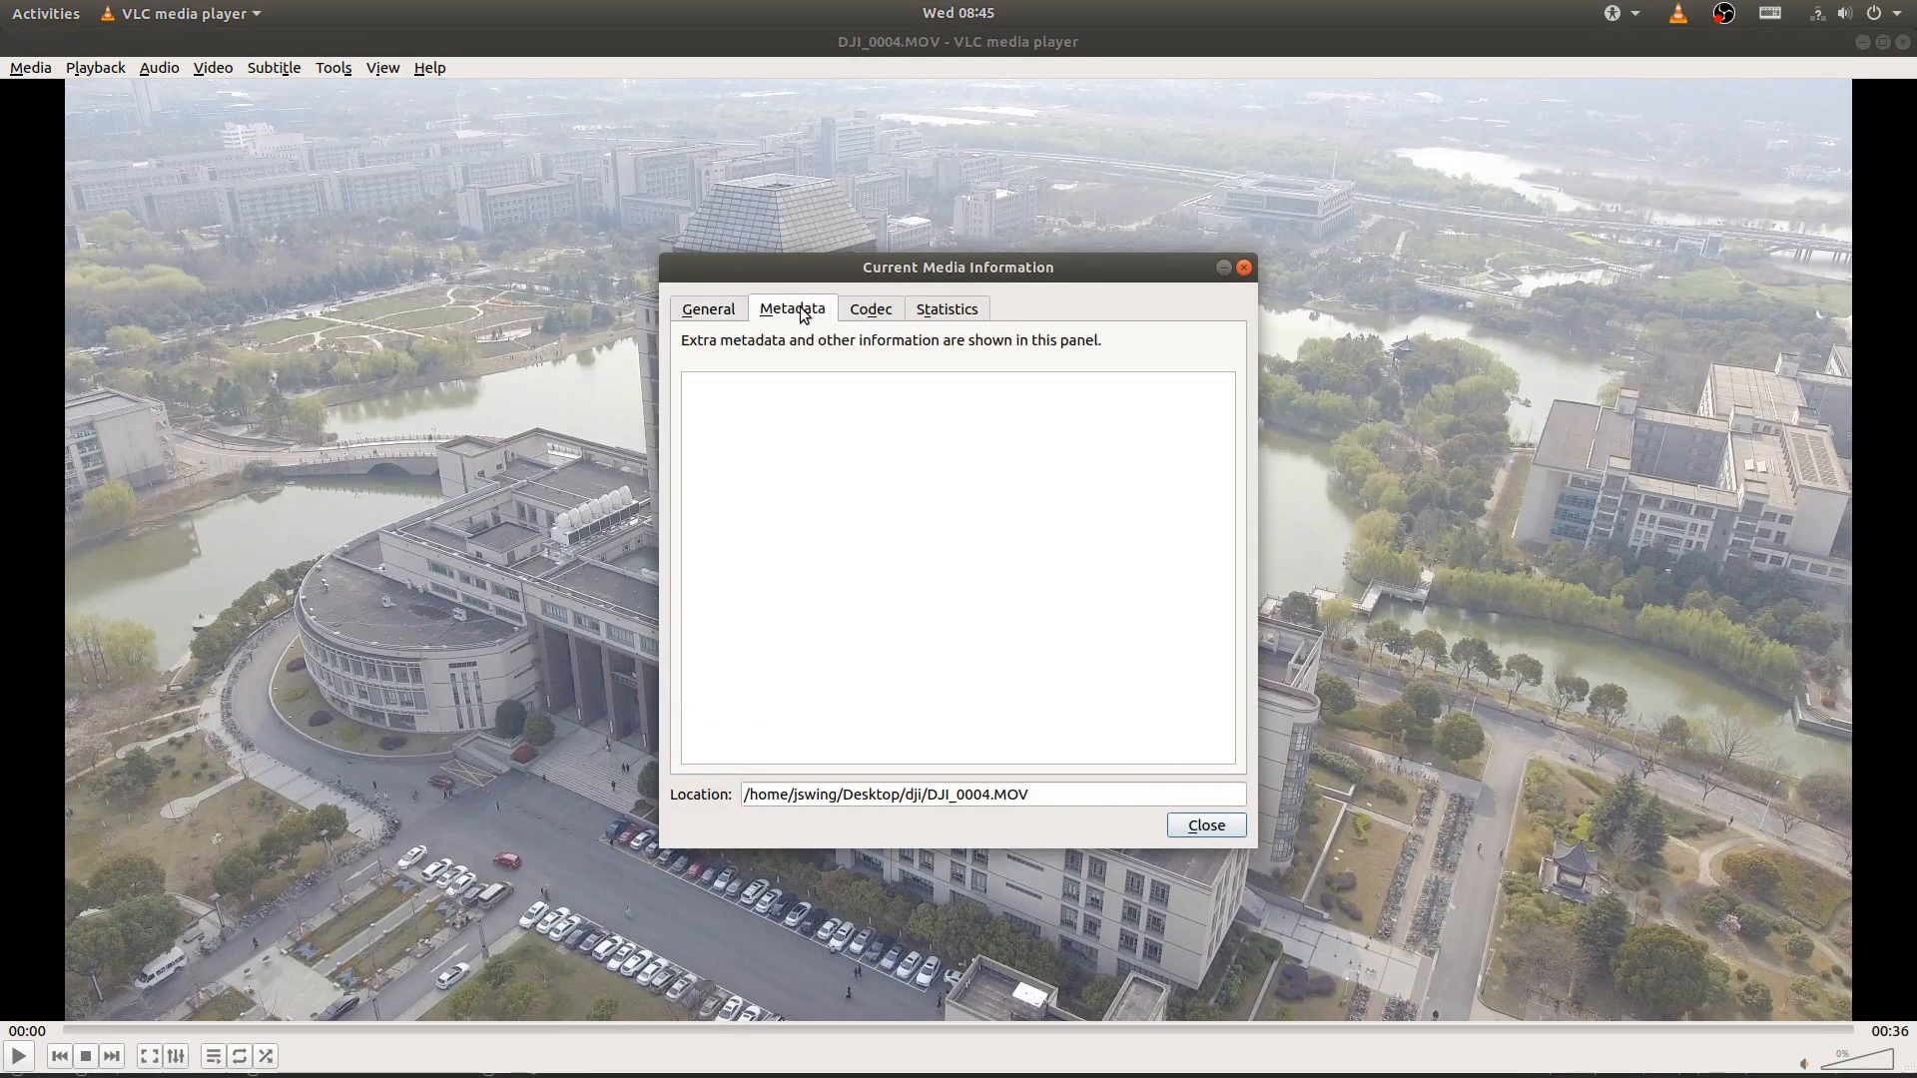
{"action": "left_click", "coordinate": [869, 309]}
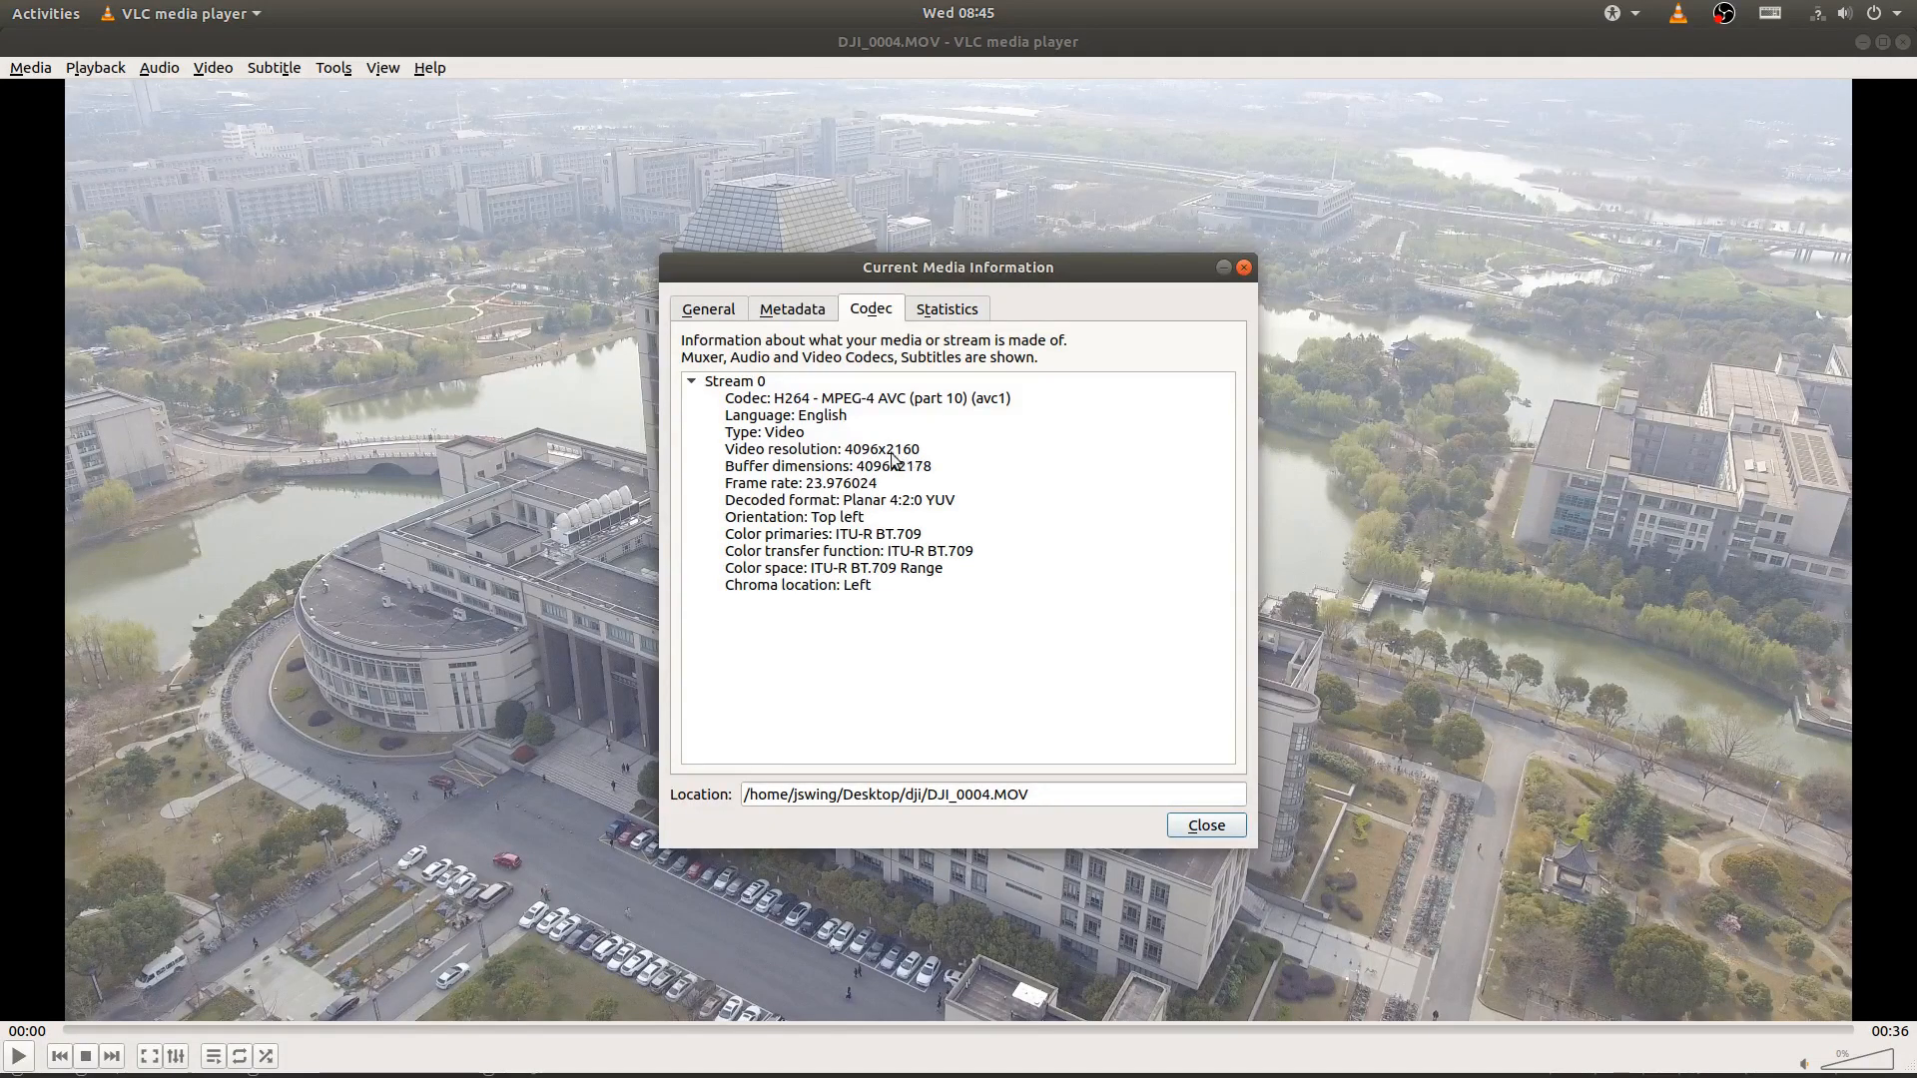
{"action": "left_click", "coordinate": [1857, 45]}
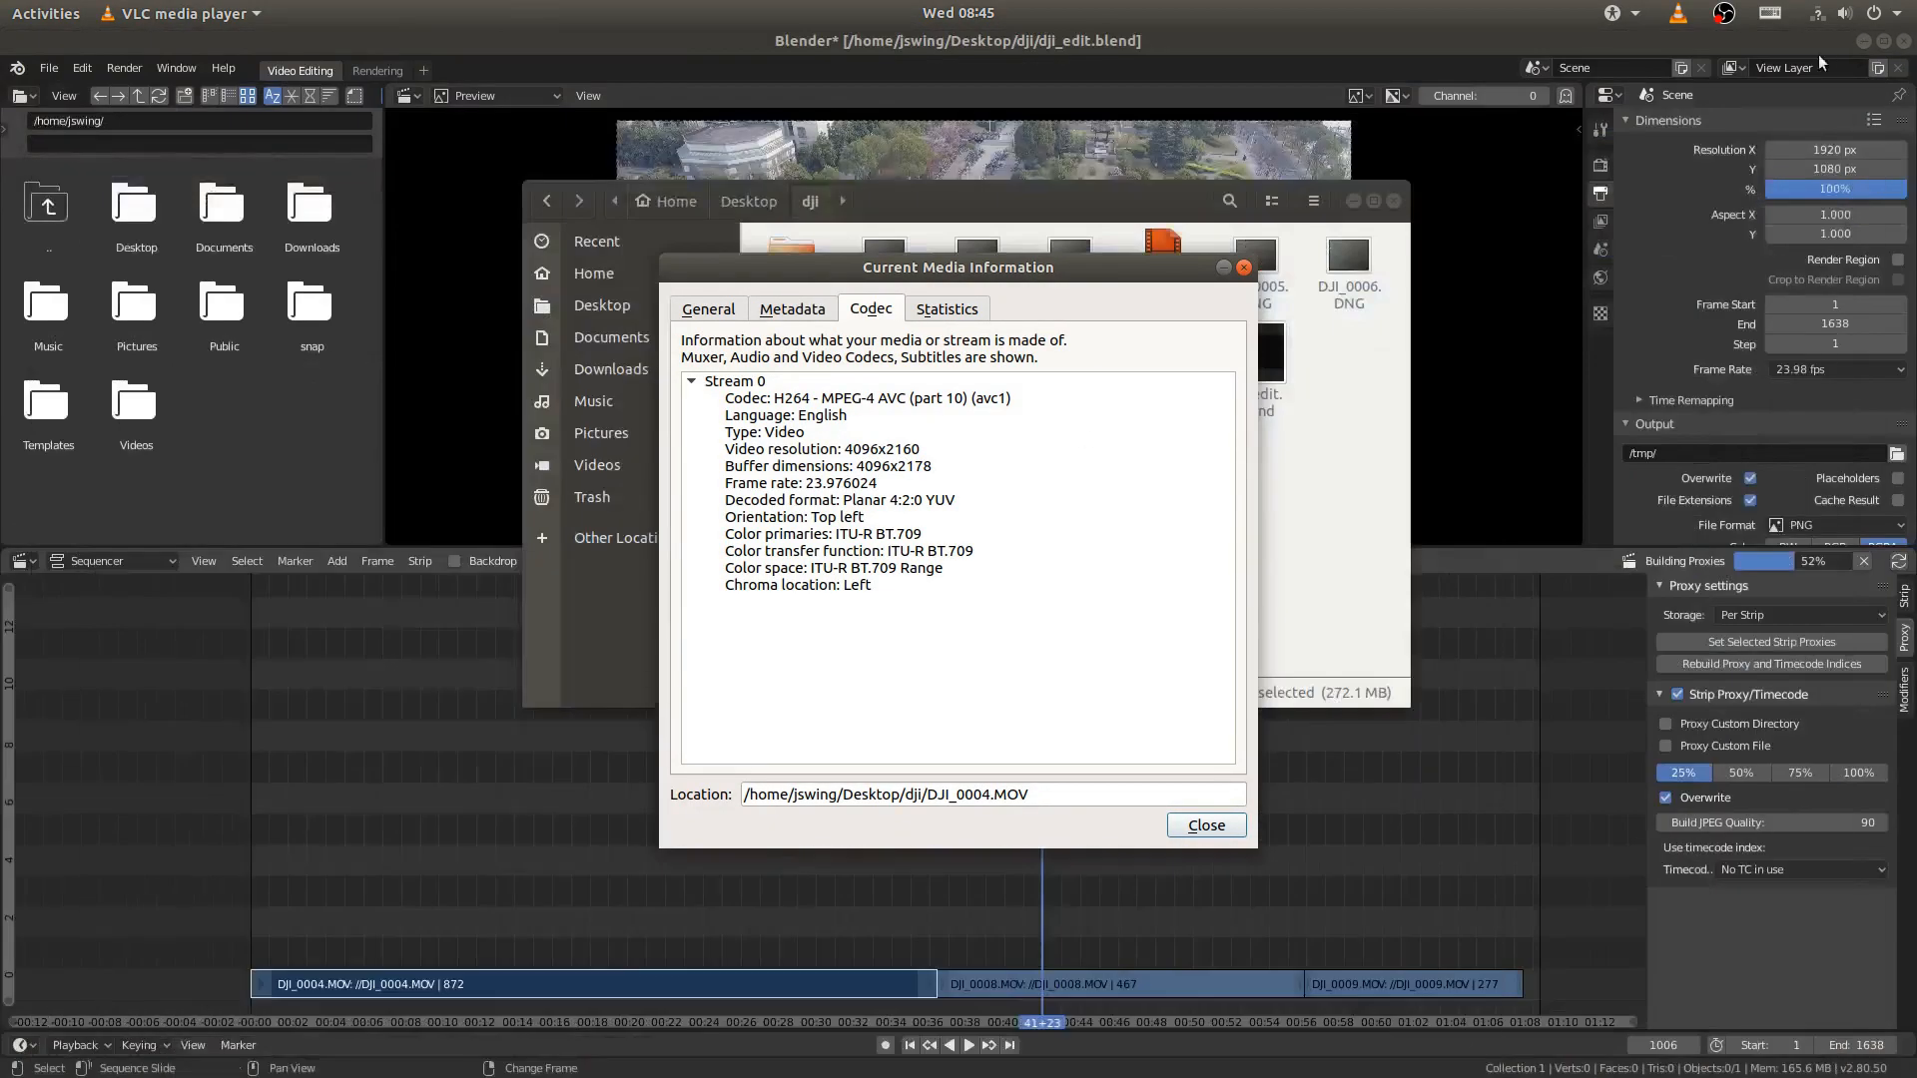
- Back in Blender, set the output resolution to 4096 x 2160 px and fit the whole frame in the preview
{"action": "left_click", "coordinate": [1819, 148]}
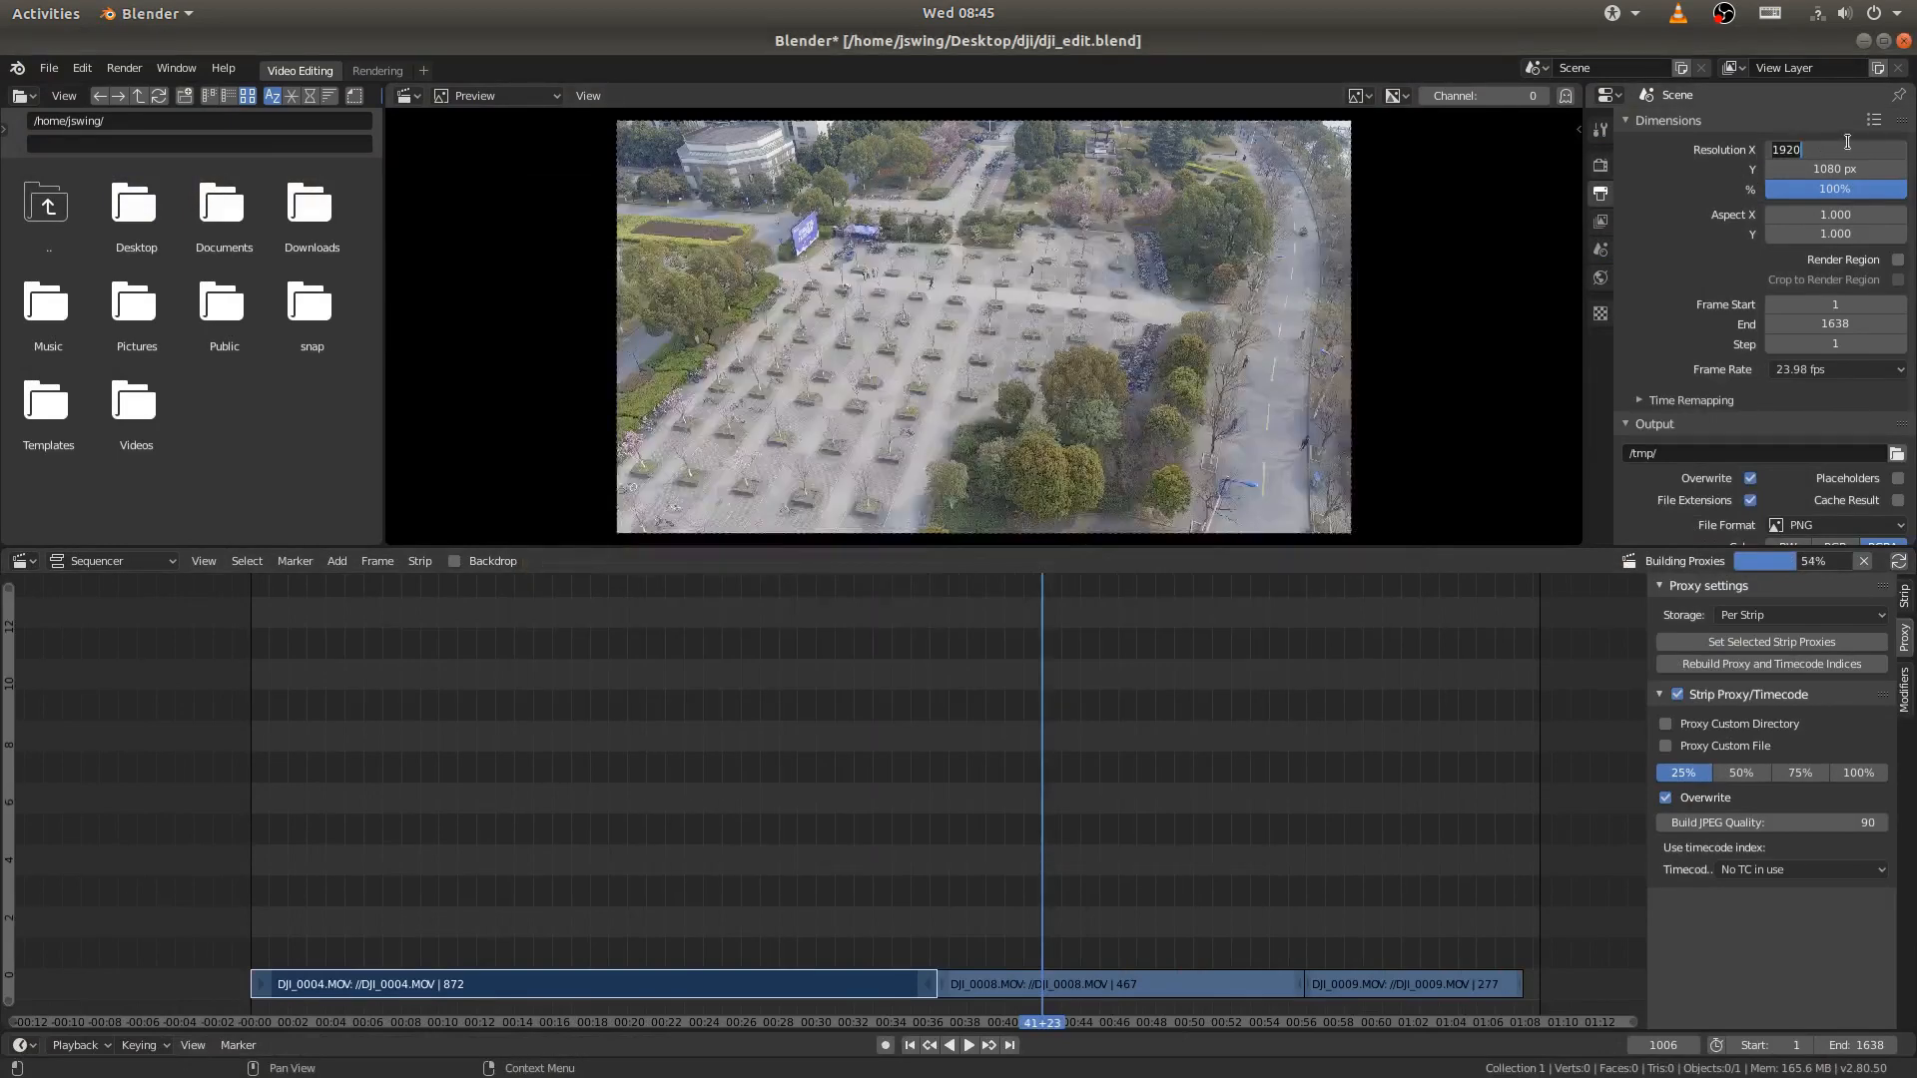
{"action": "type", "text": "4096"}
{"action": "key", "text": "Tab"}
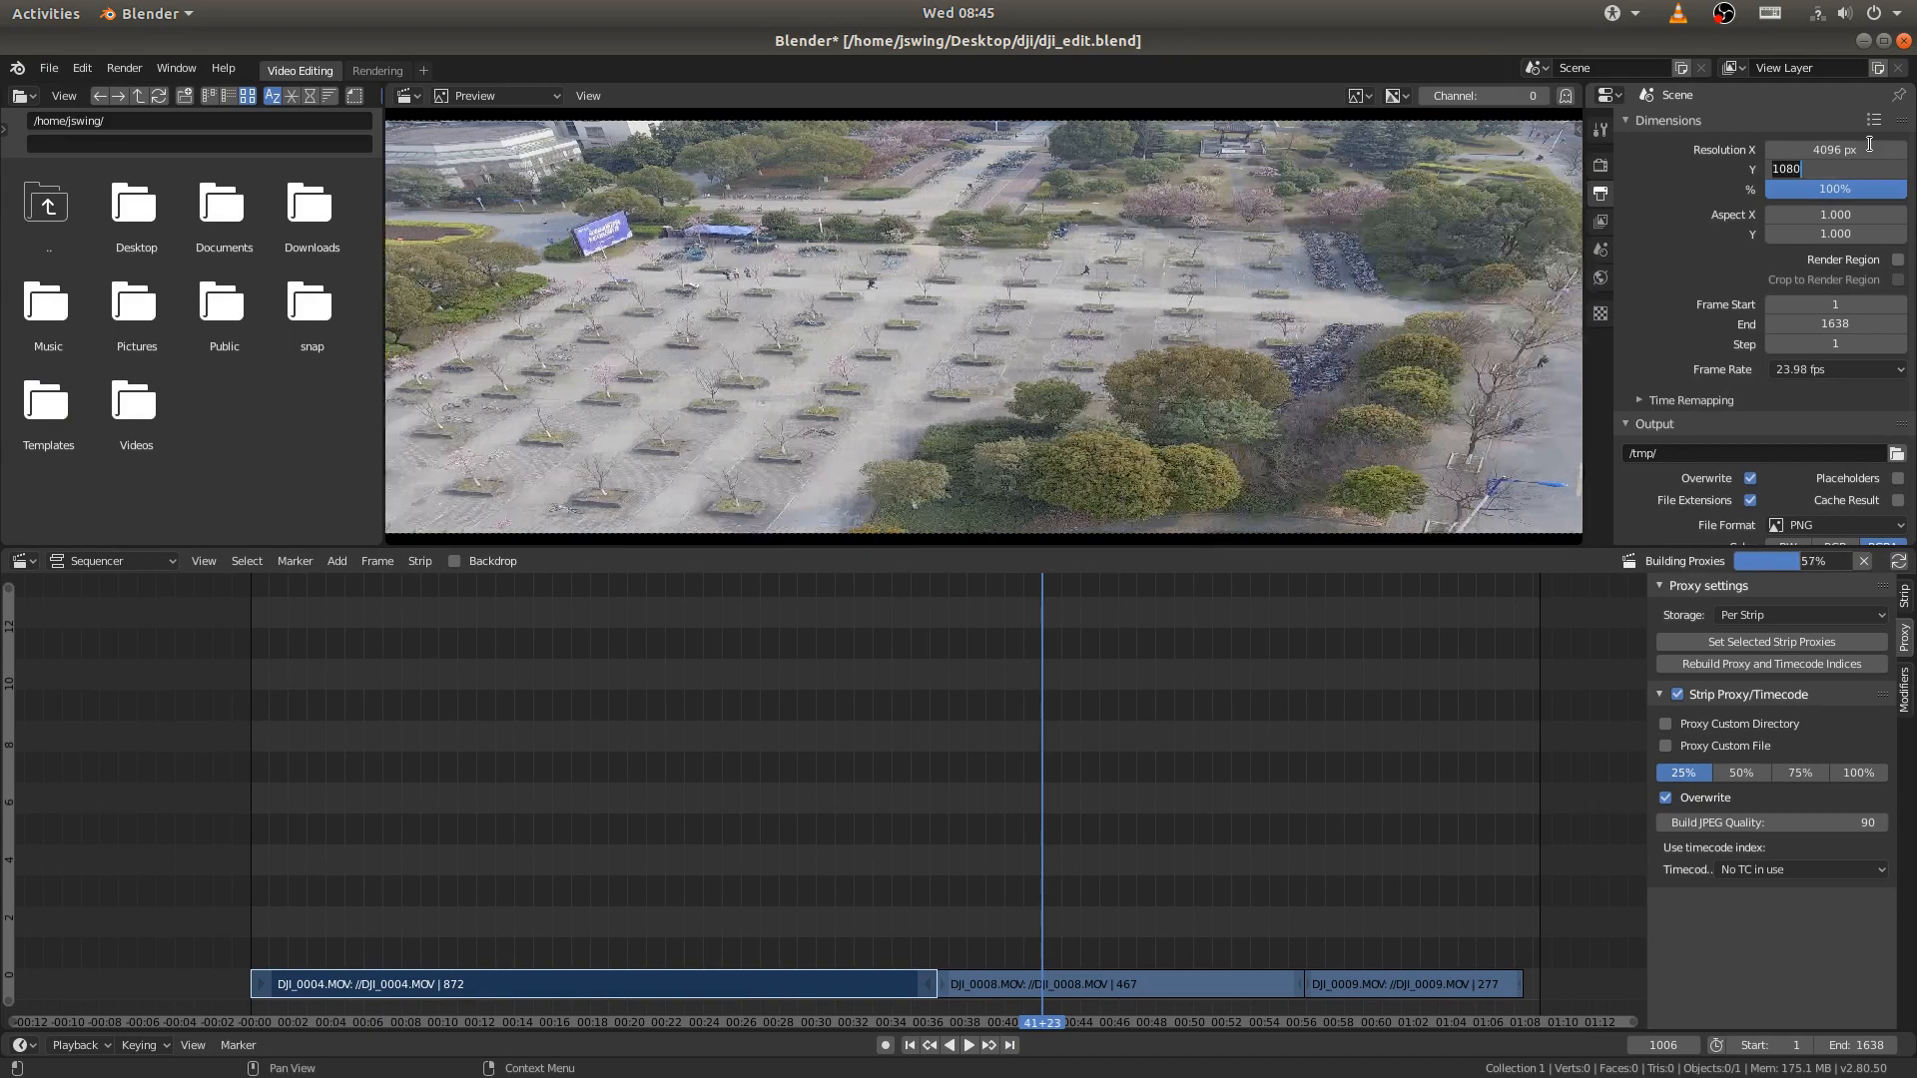
{"action": "type", "text": "2160"}
{"action": "key", "text": "Return"}
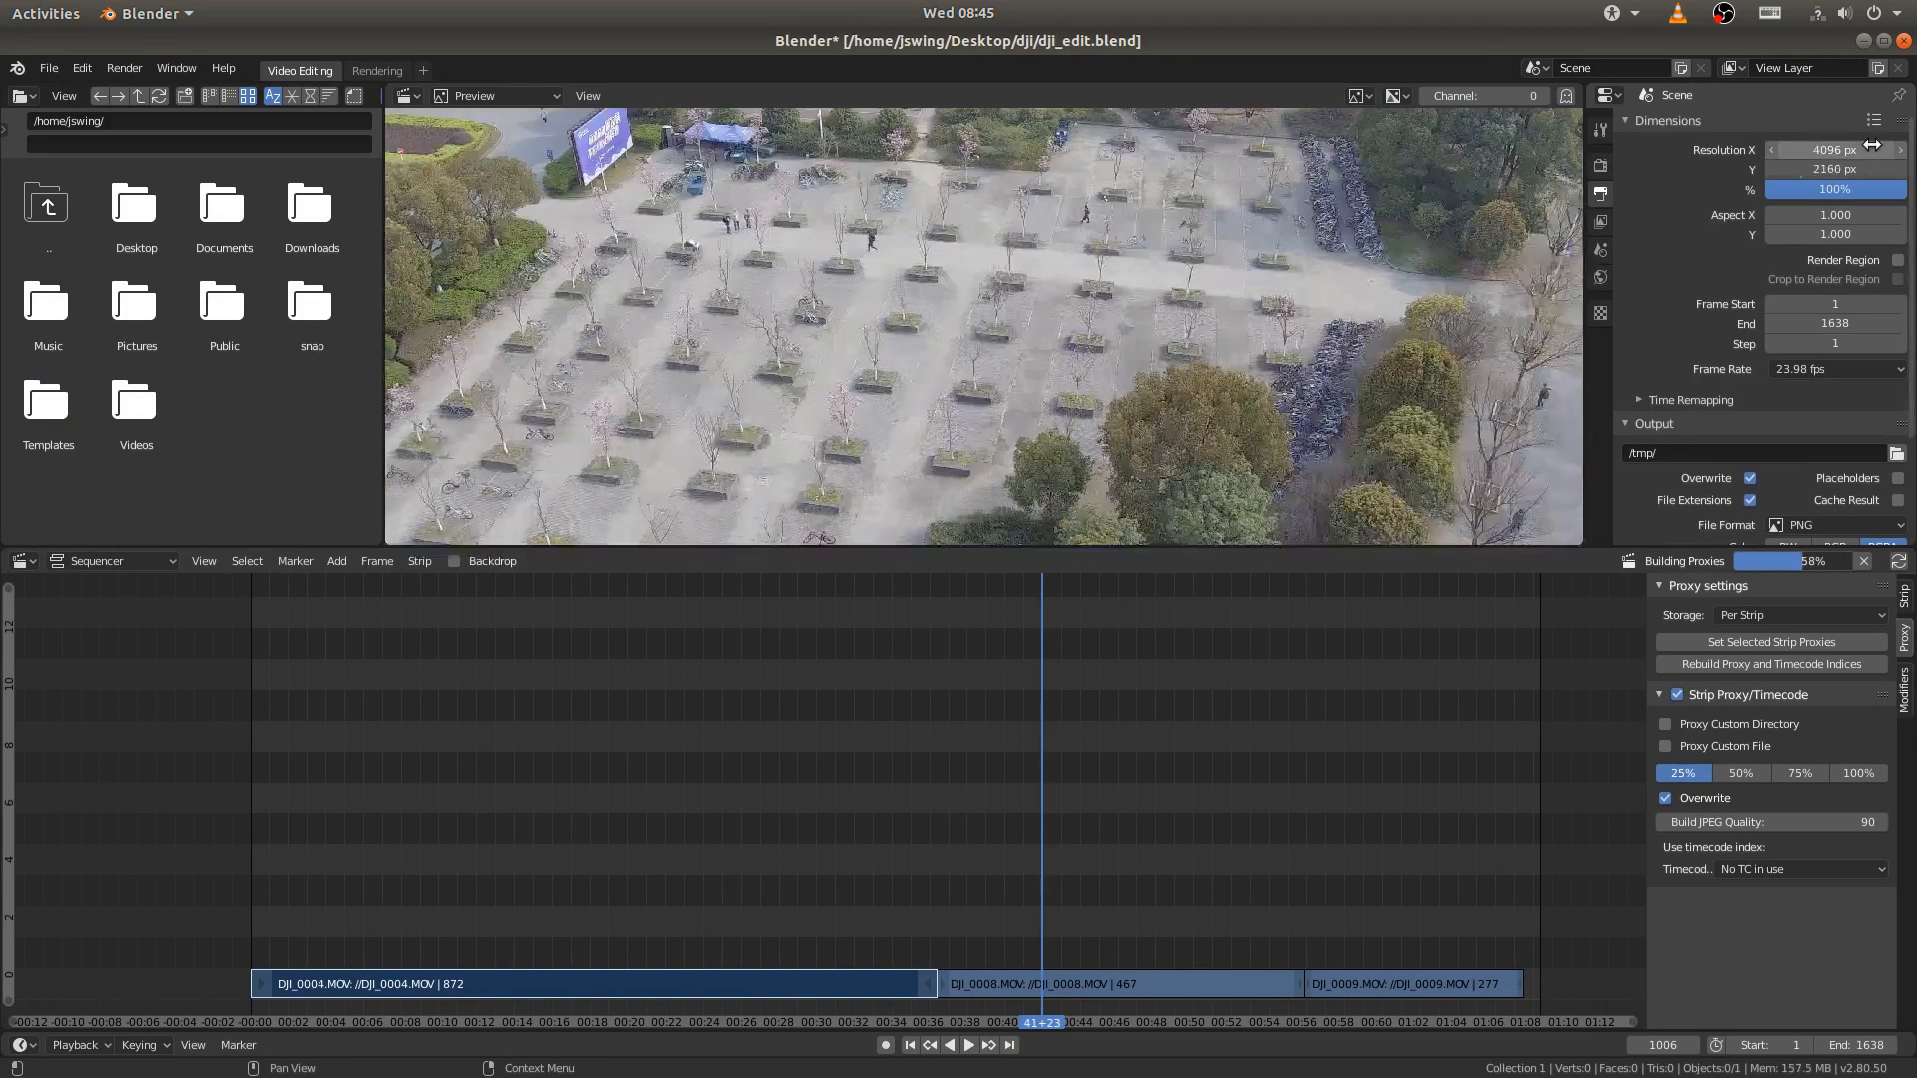
{"action": "middle_click_drag", "start_coordinate": [1356, 172], "coordinate": [1478, 226], "text": "ctrl"}
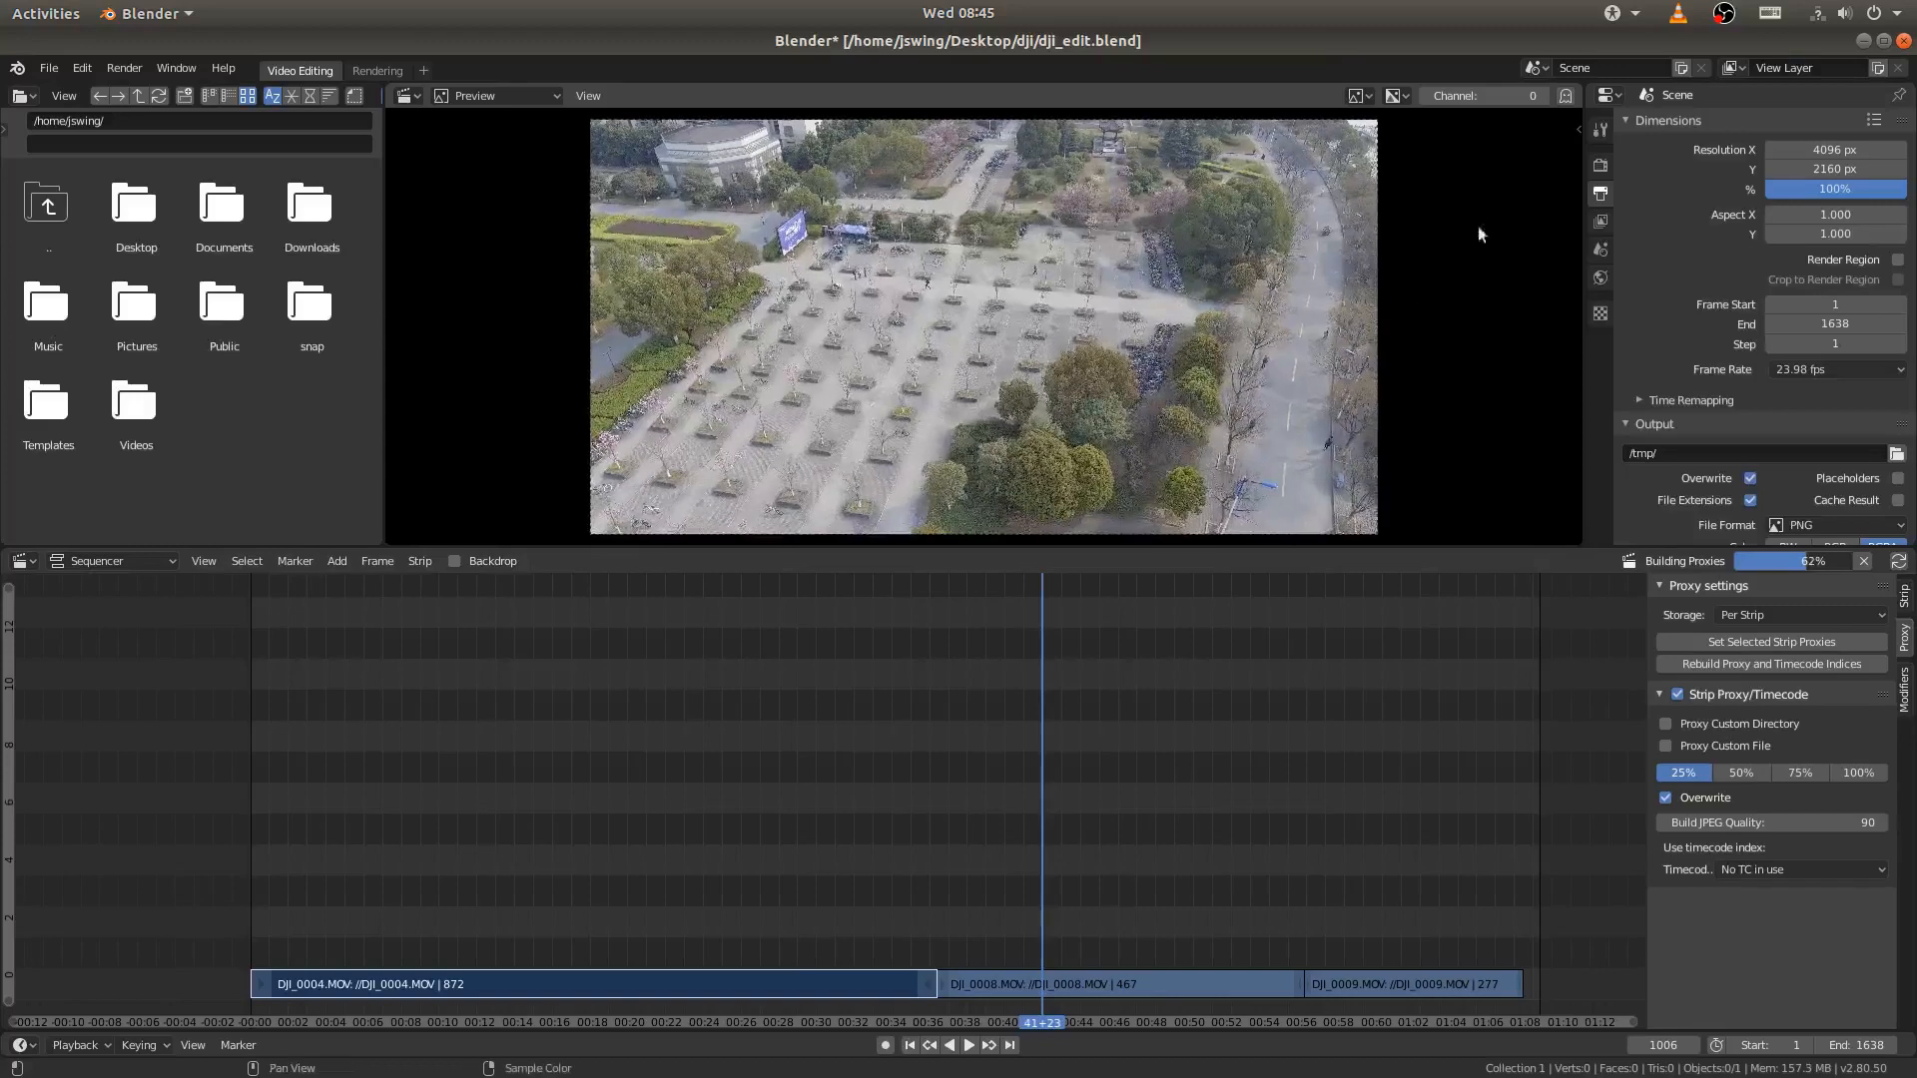
- Recheck the clip's frame rate in VLC's codec information and try to enter a custom frame rate of 23.976 fps in Blender
{"action": "left_click", "coordinate": [565, 1058]}
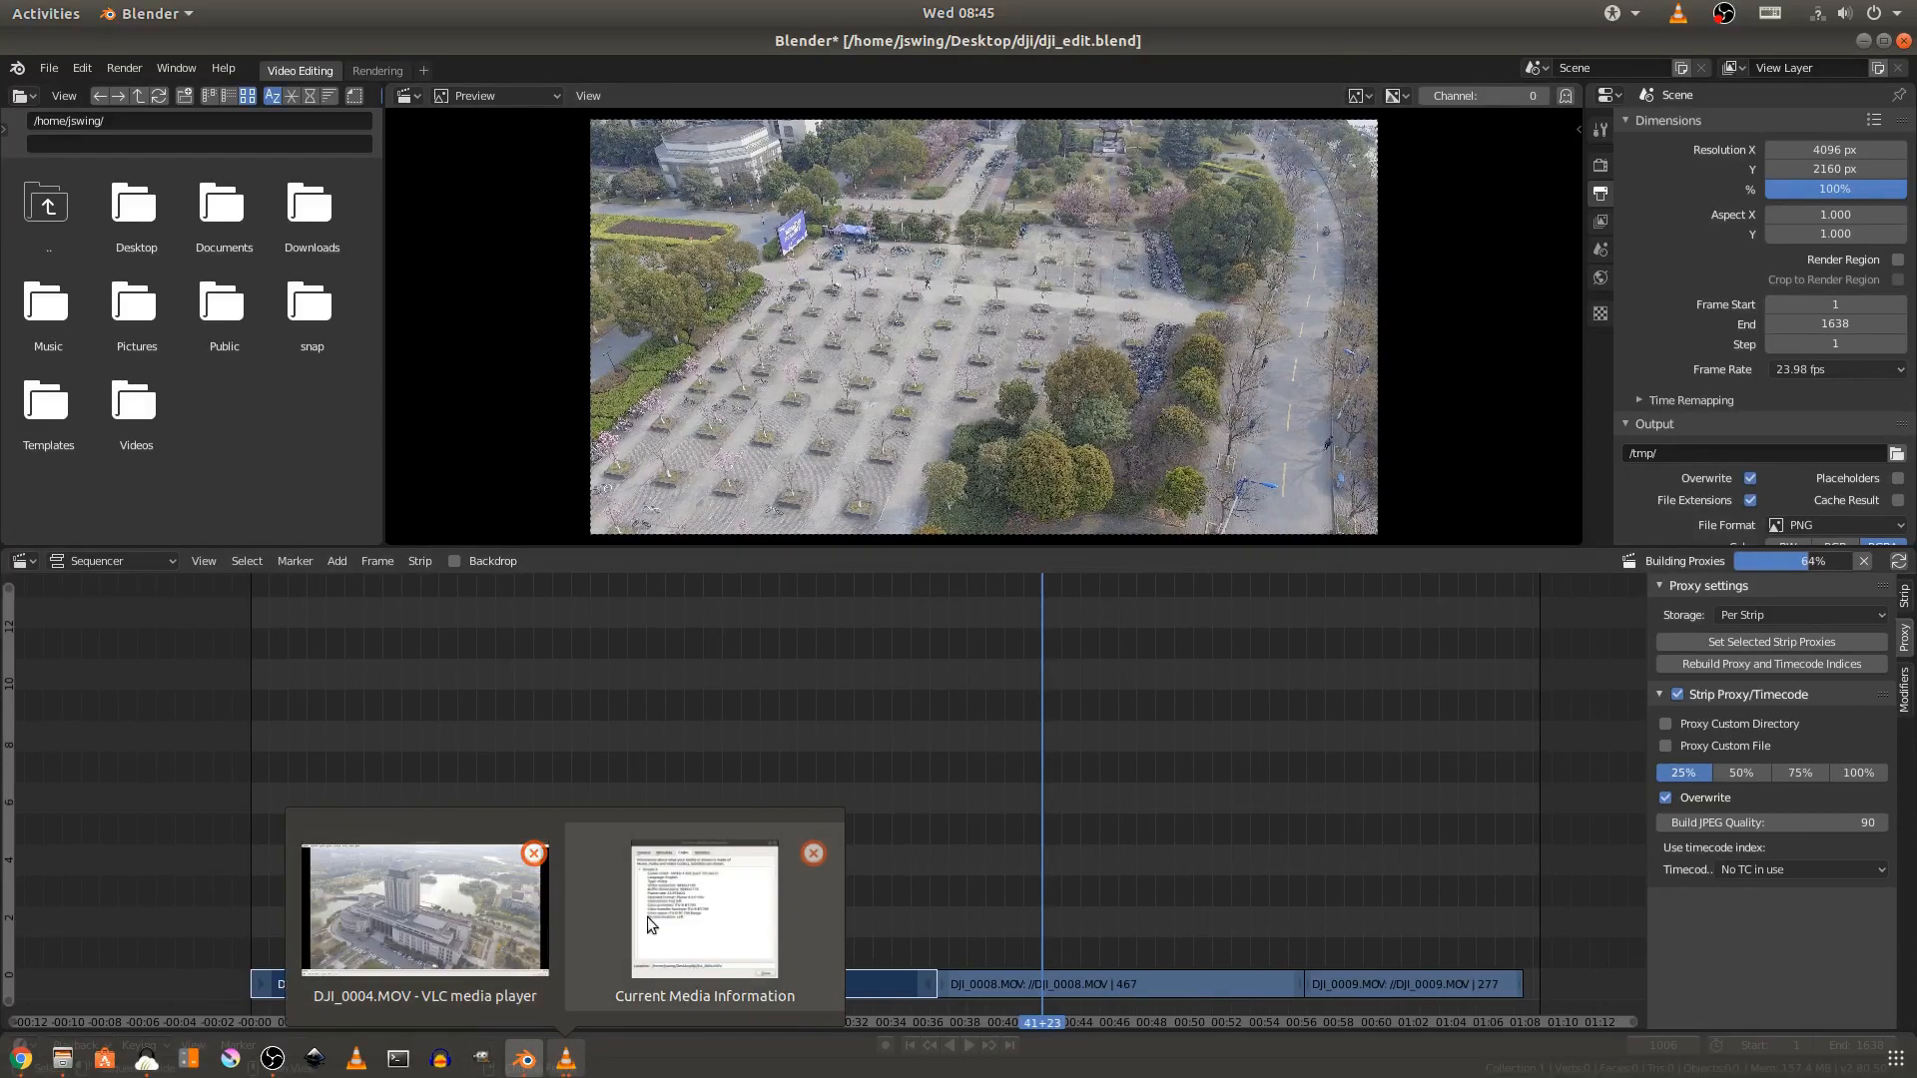
{"action": "left_click", "coordinate": [647, 914]}
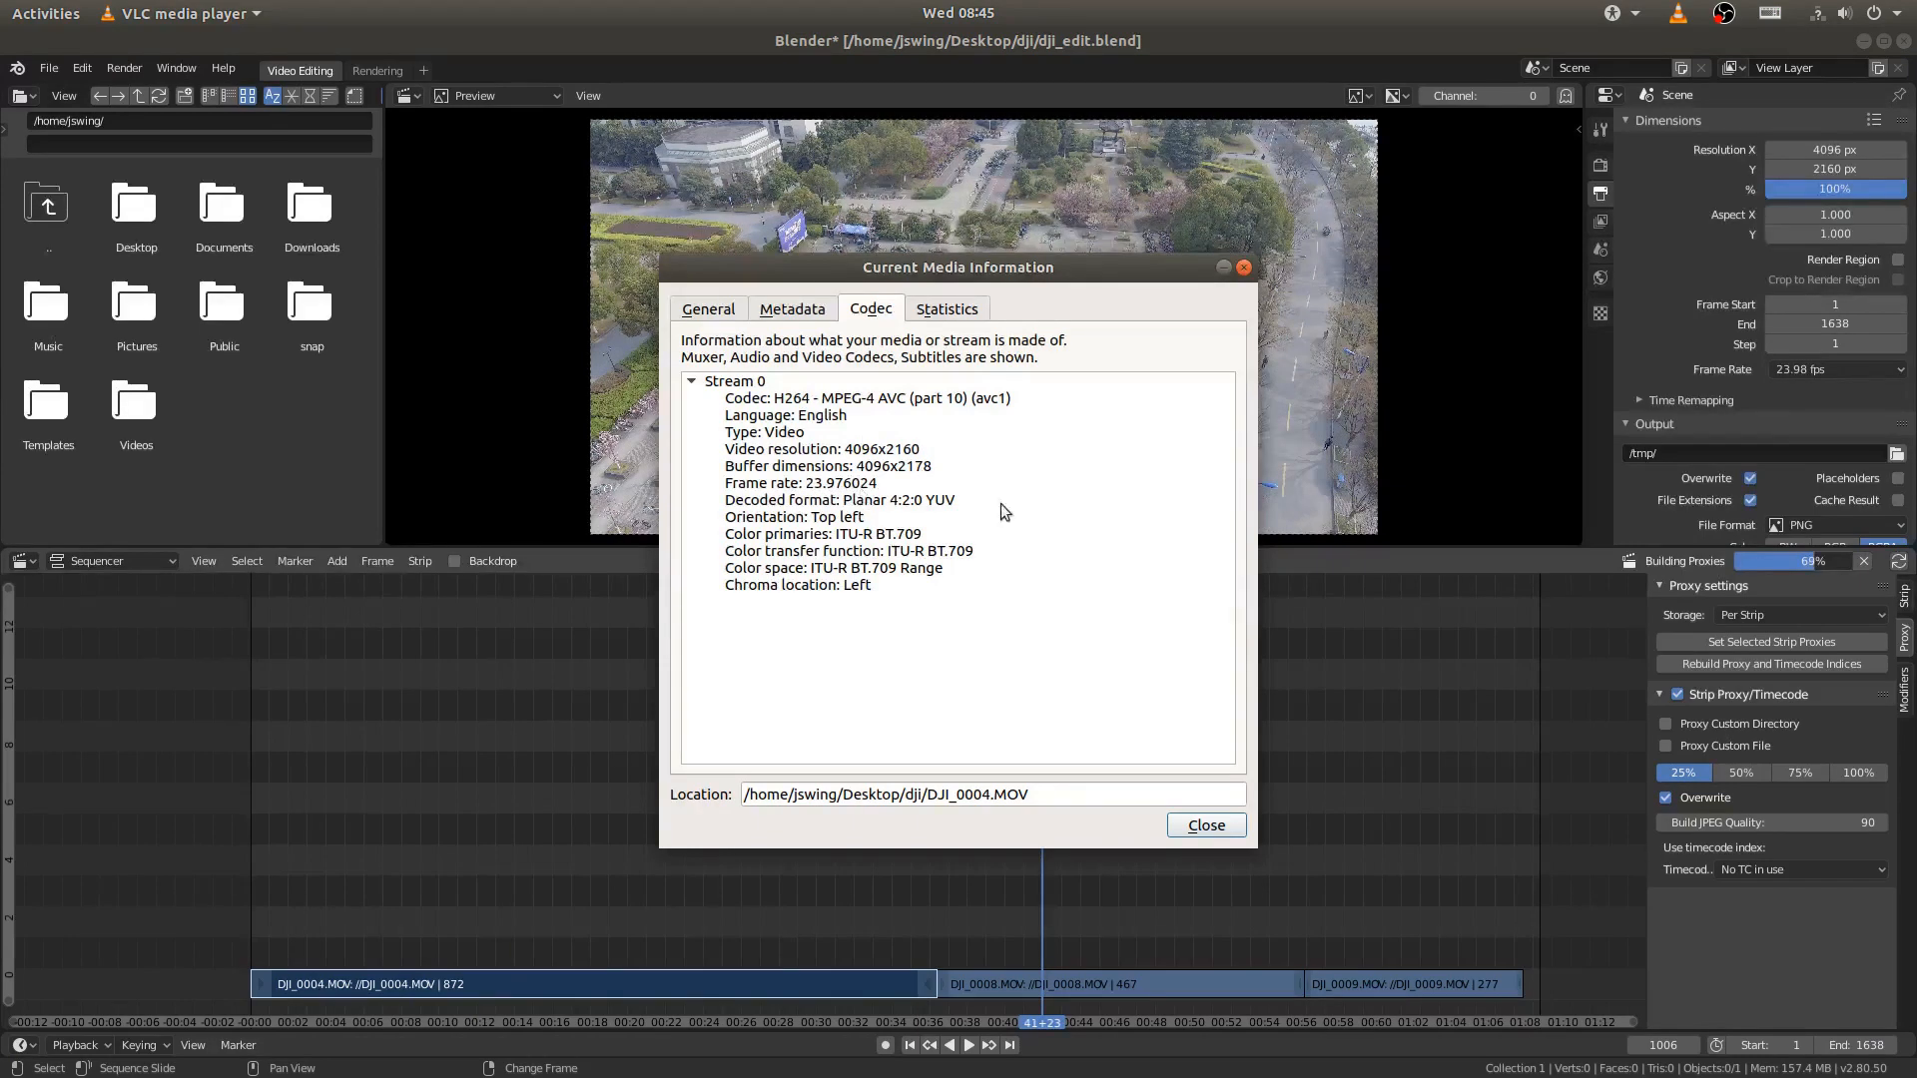
{"action": "left_click", "coordinate": [1835, 369]}
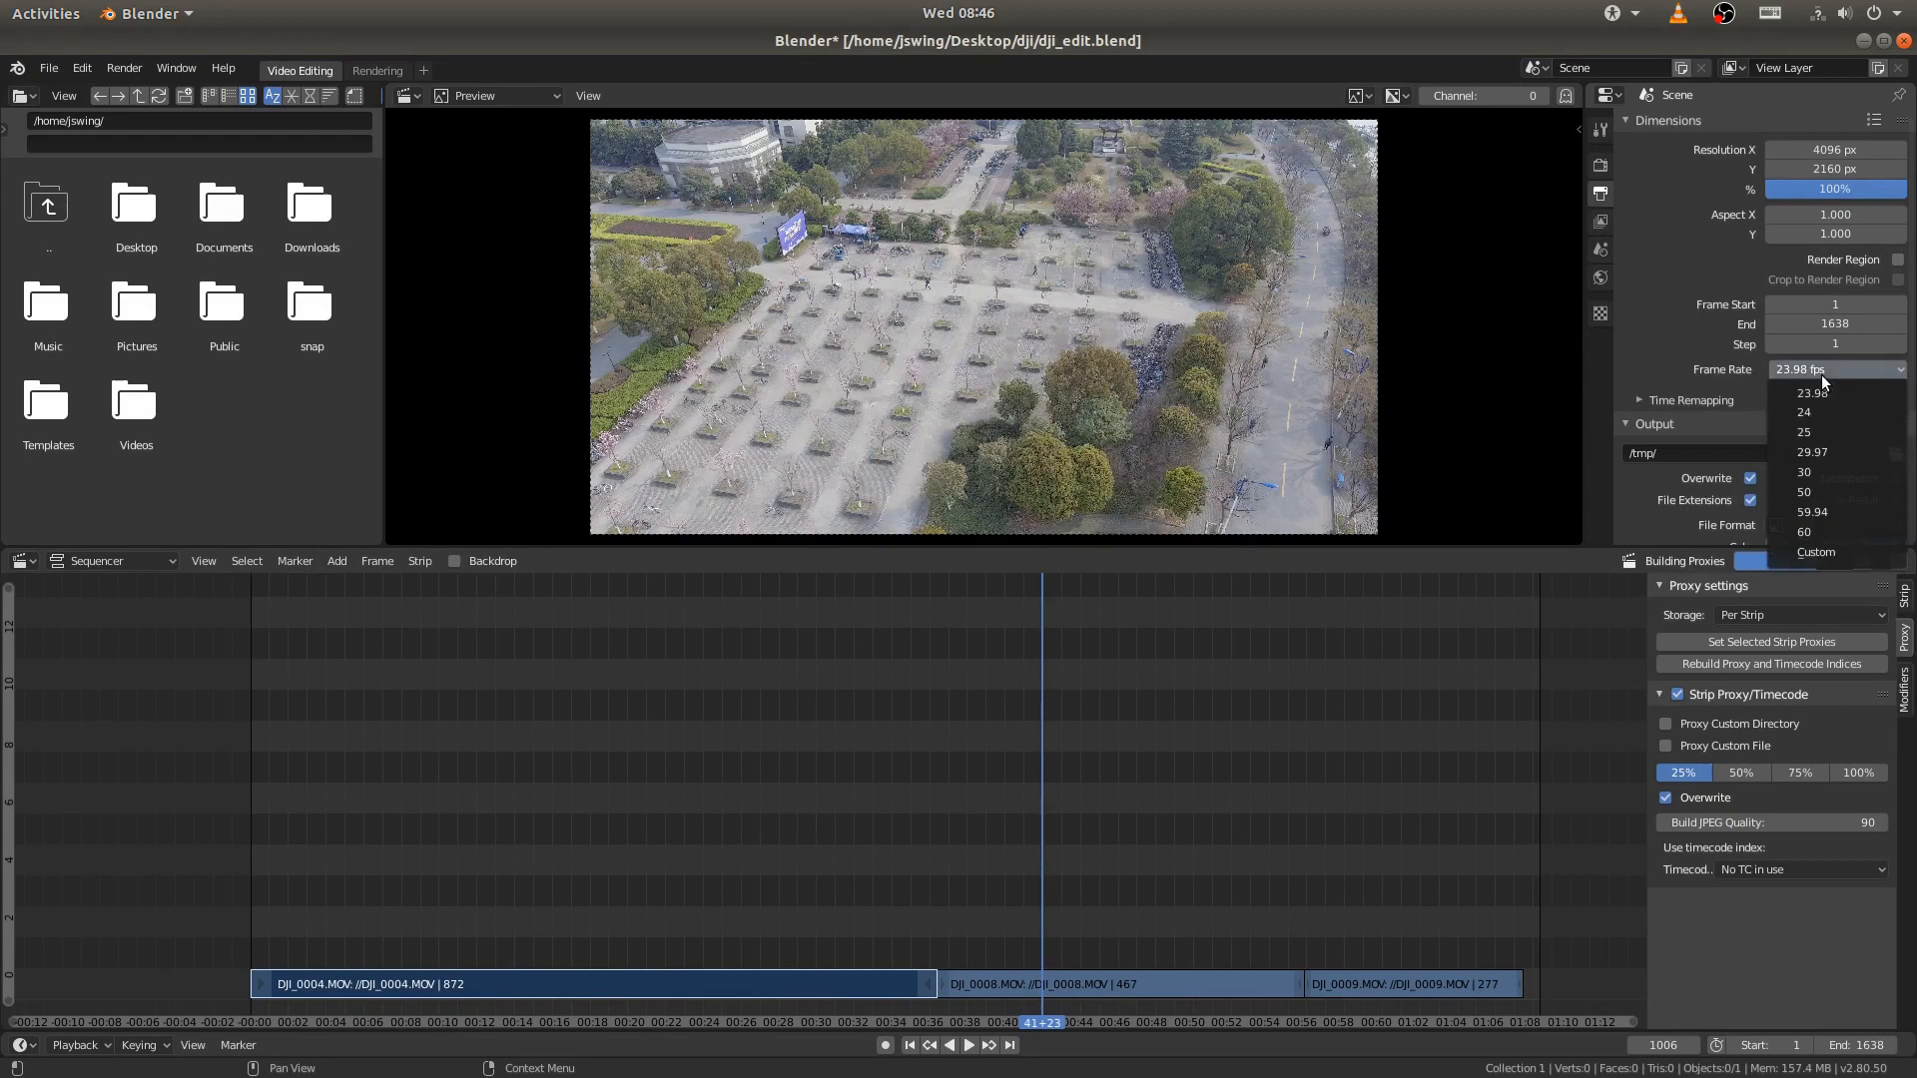
{"action": "left_click", "coordinate": [1819, 561]}
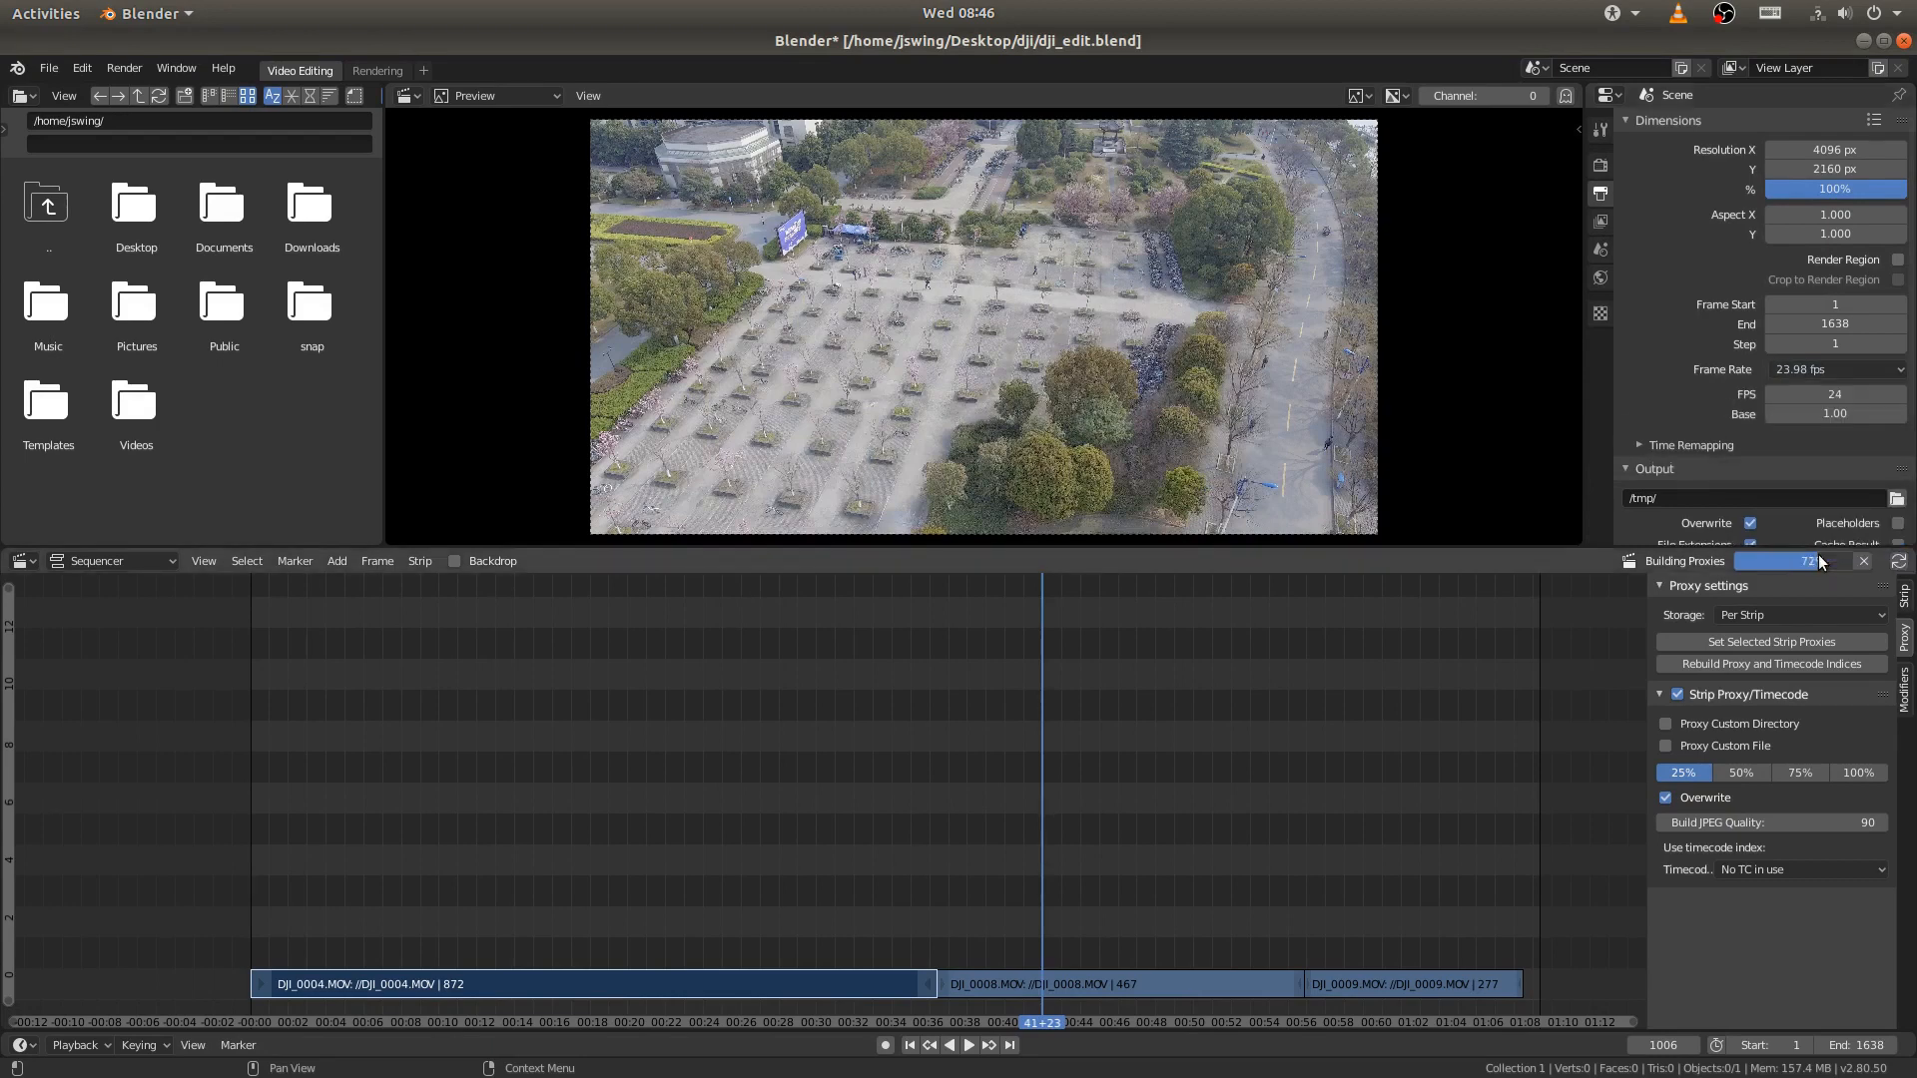
{"action": "left_click", "coordinate": [1826, 395]}
{"action": "type", "text": "23."}
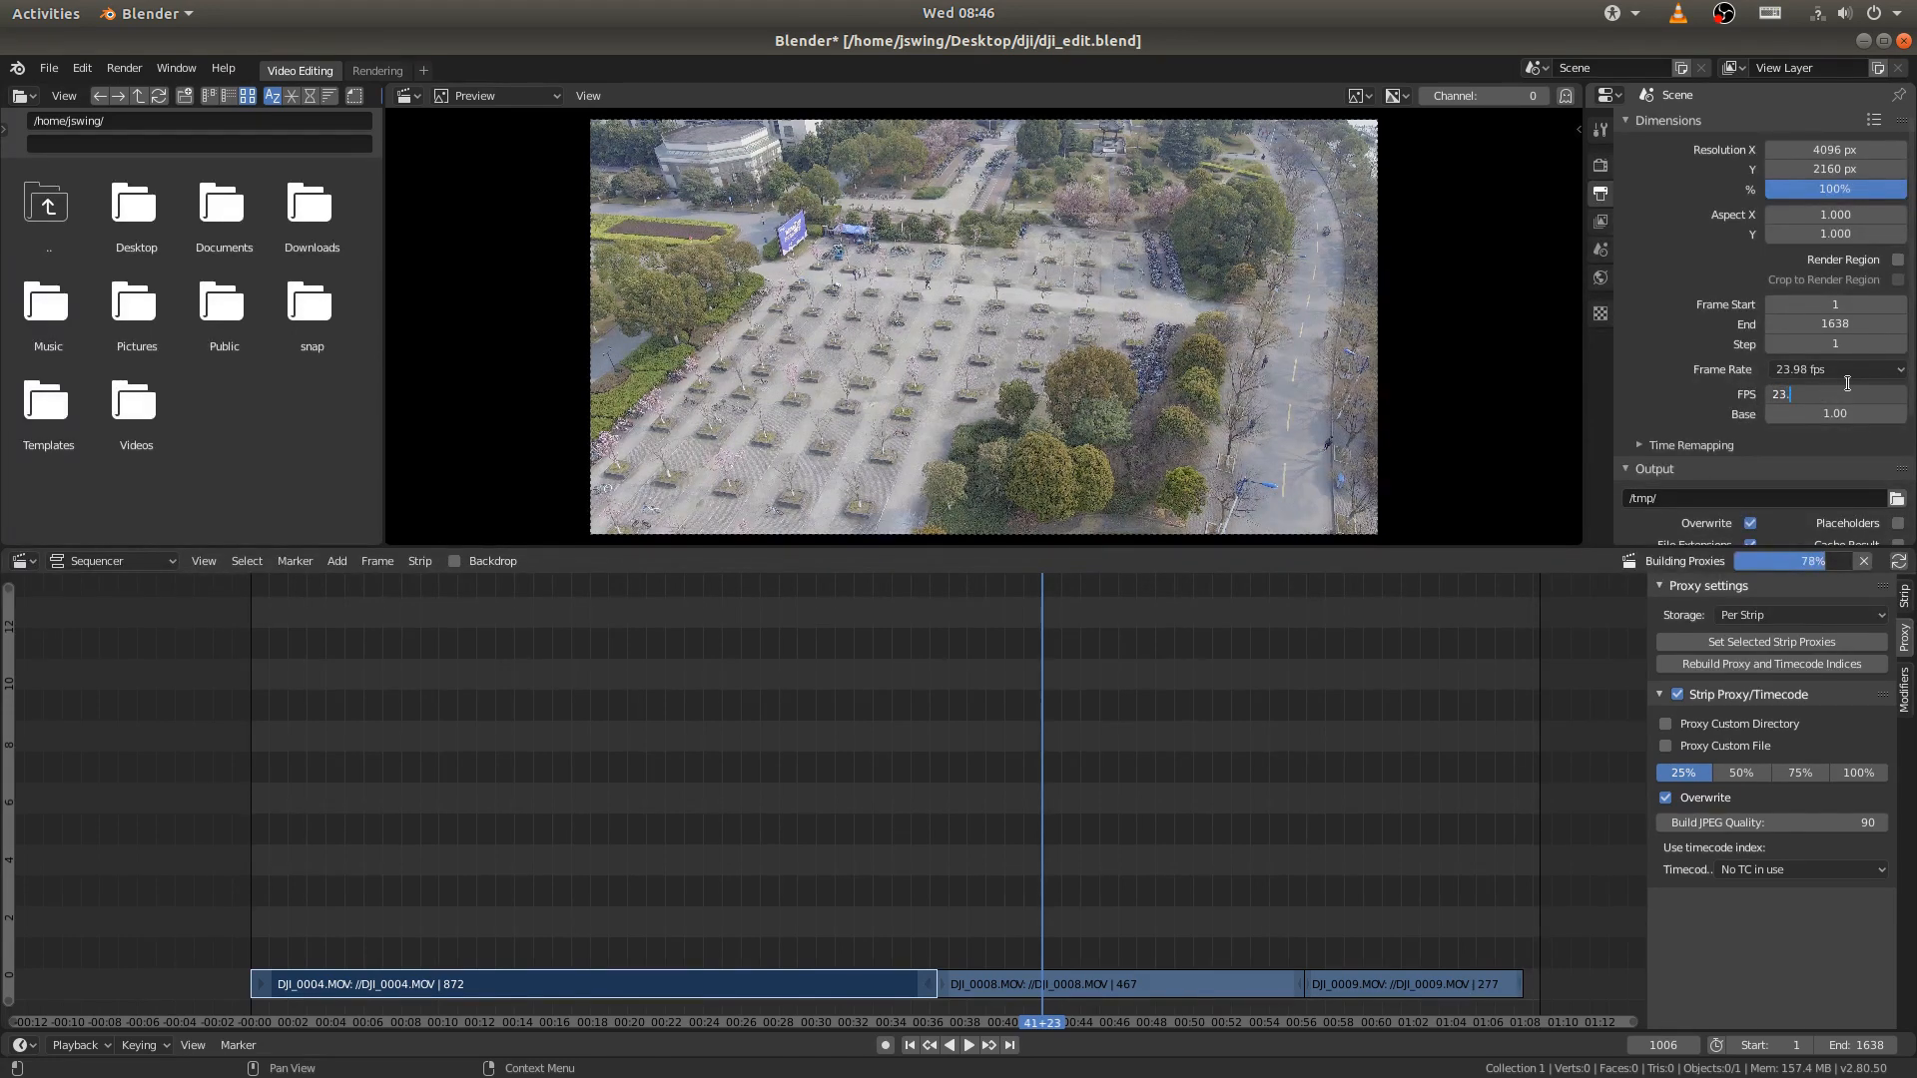
{"action": "type", "text": "976"}
{"action": "key", "text": "Return"}
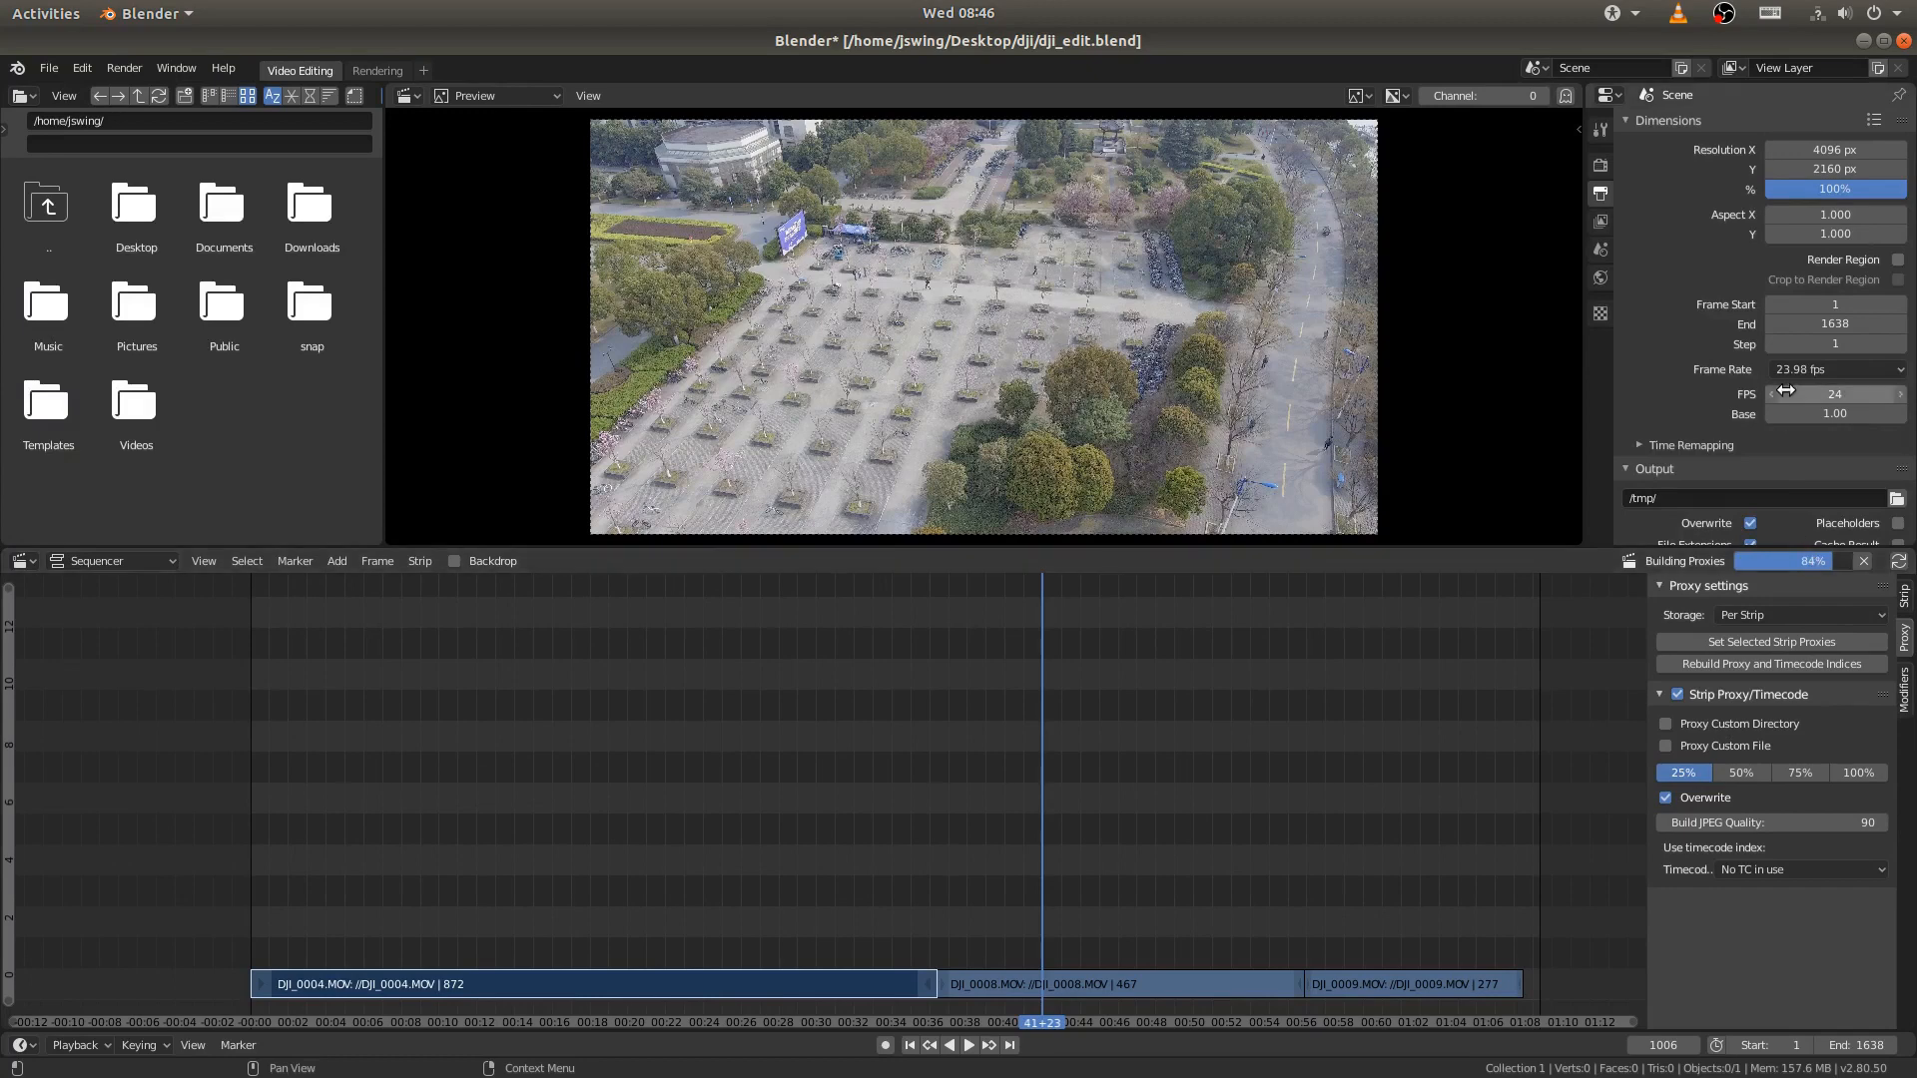
- Set the render output path to the file dji_edit.mp4 in the Desktop/dji folder
{"action": "scroll", "coordinate": [1845, 355], "scroll_direction": "down", "scroll_amount": 4}
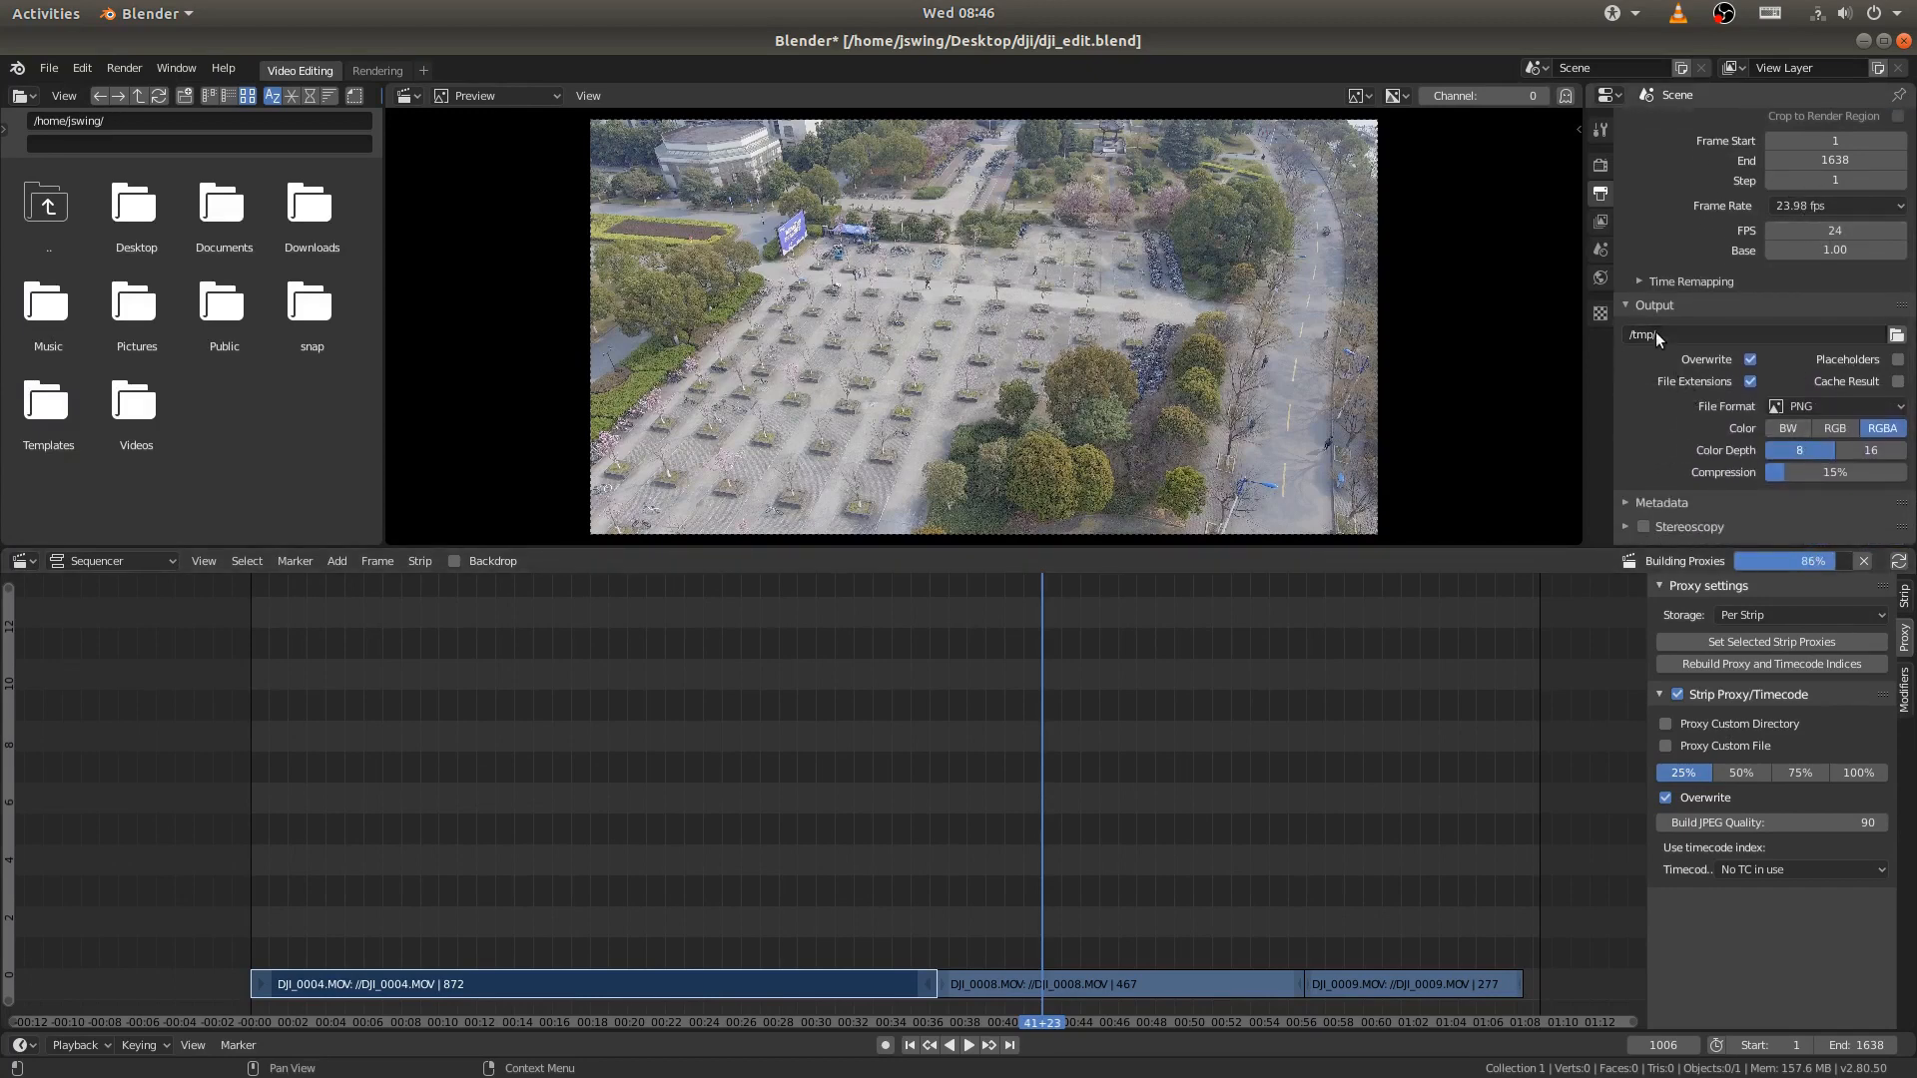
{"action": "left_click", "coordinate": [1895, 336]}
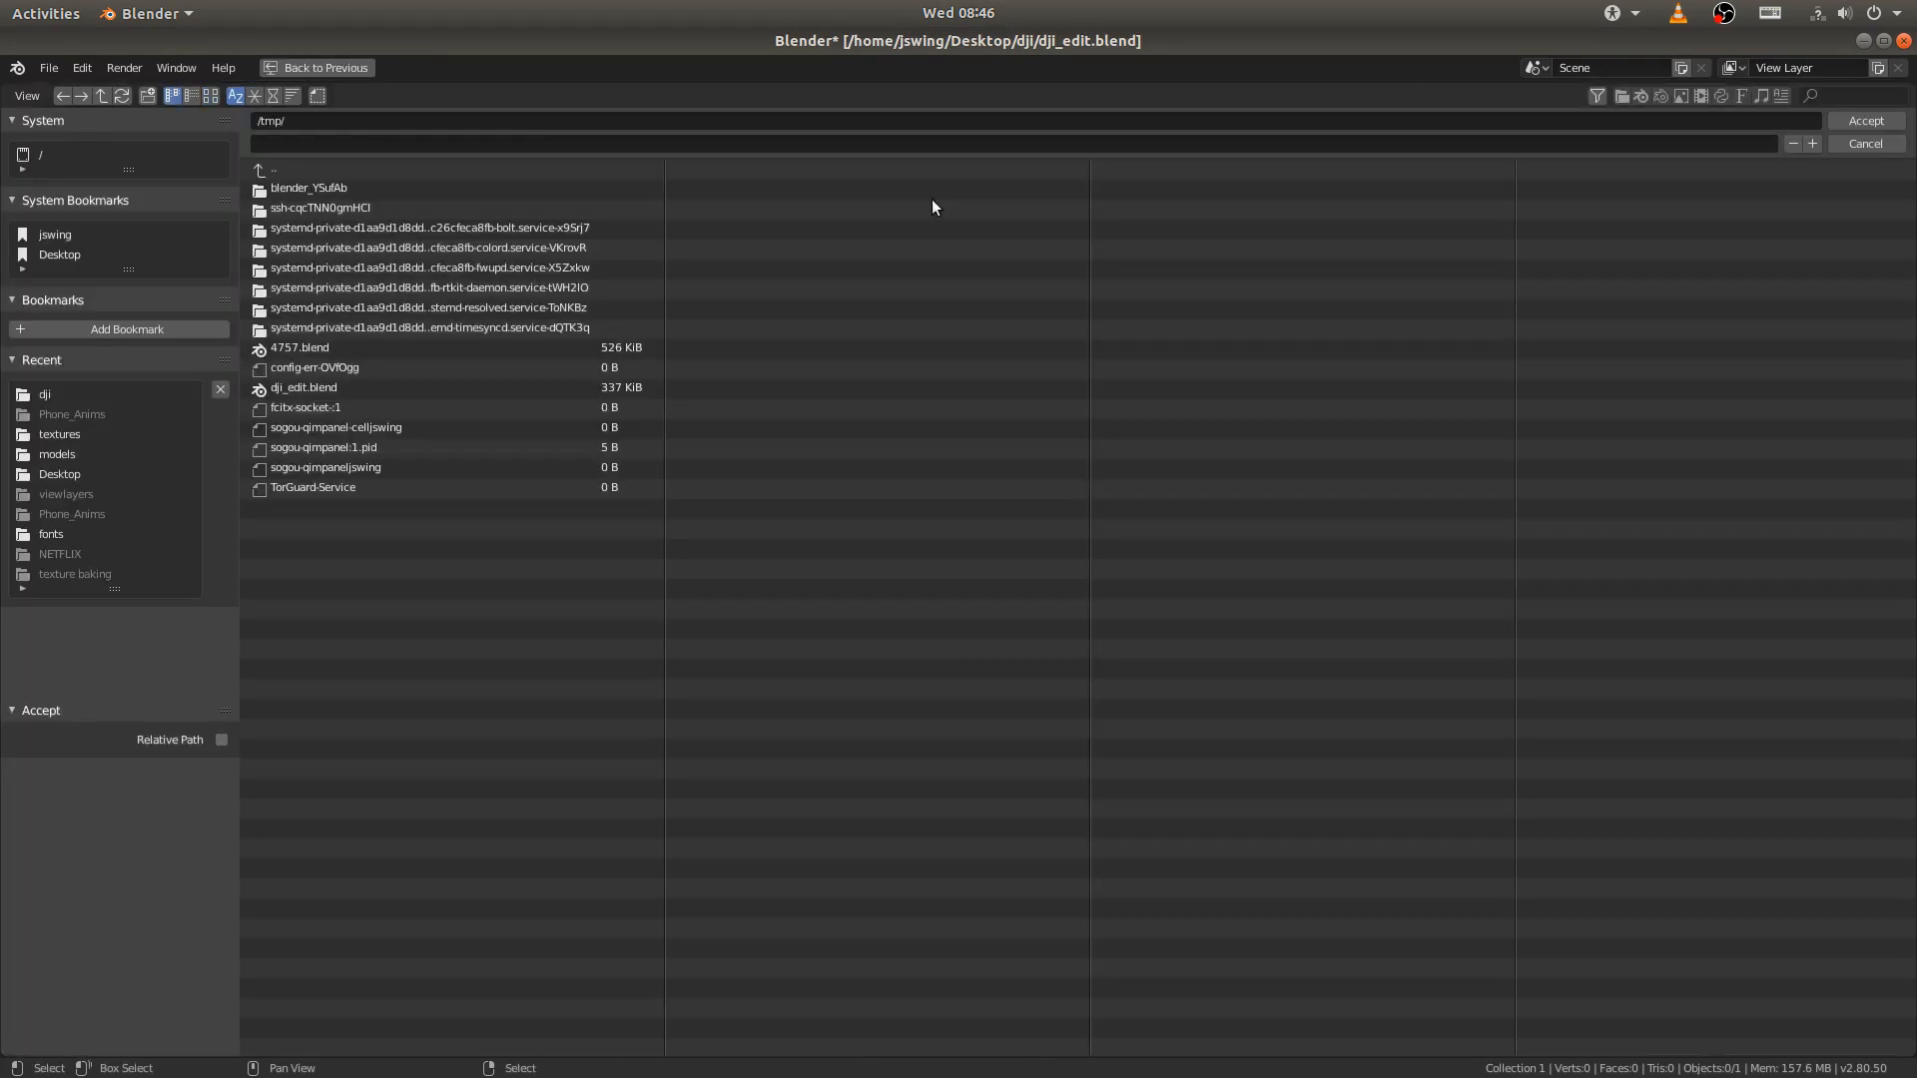
{"action": "left_click", "coordinate": [57, 254]}
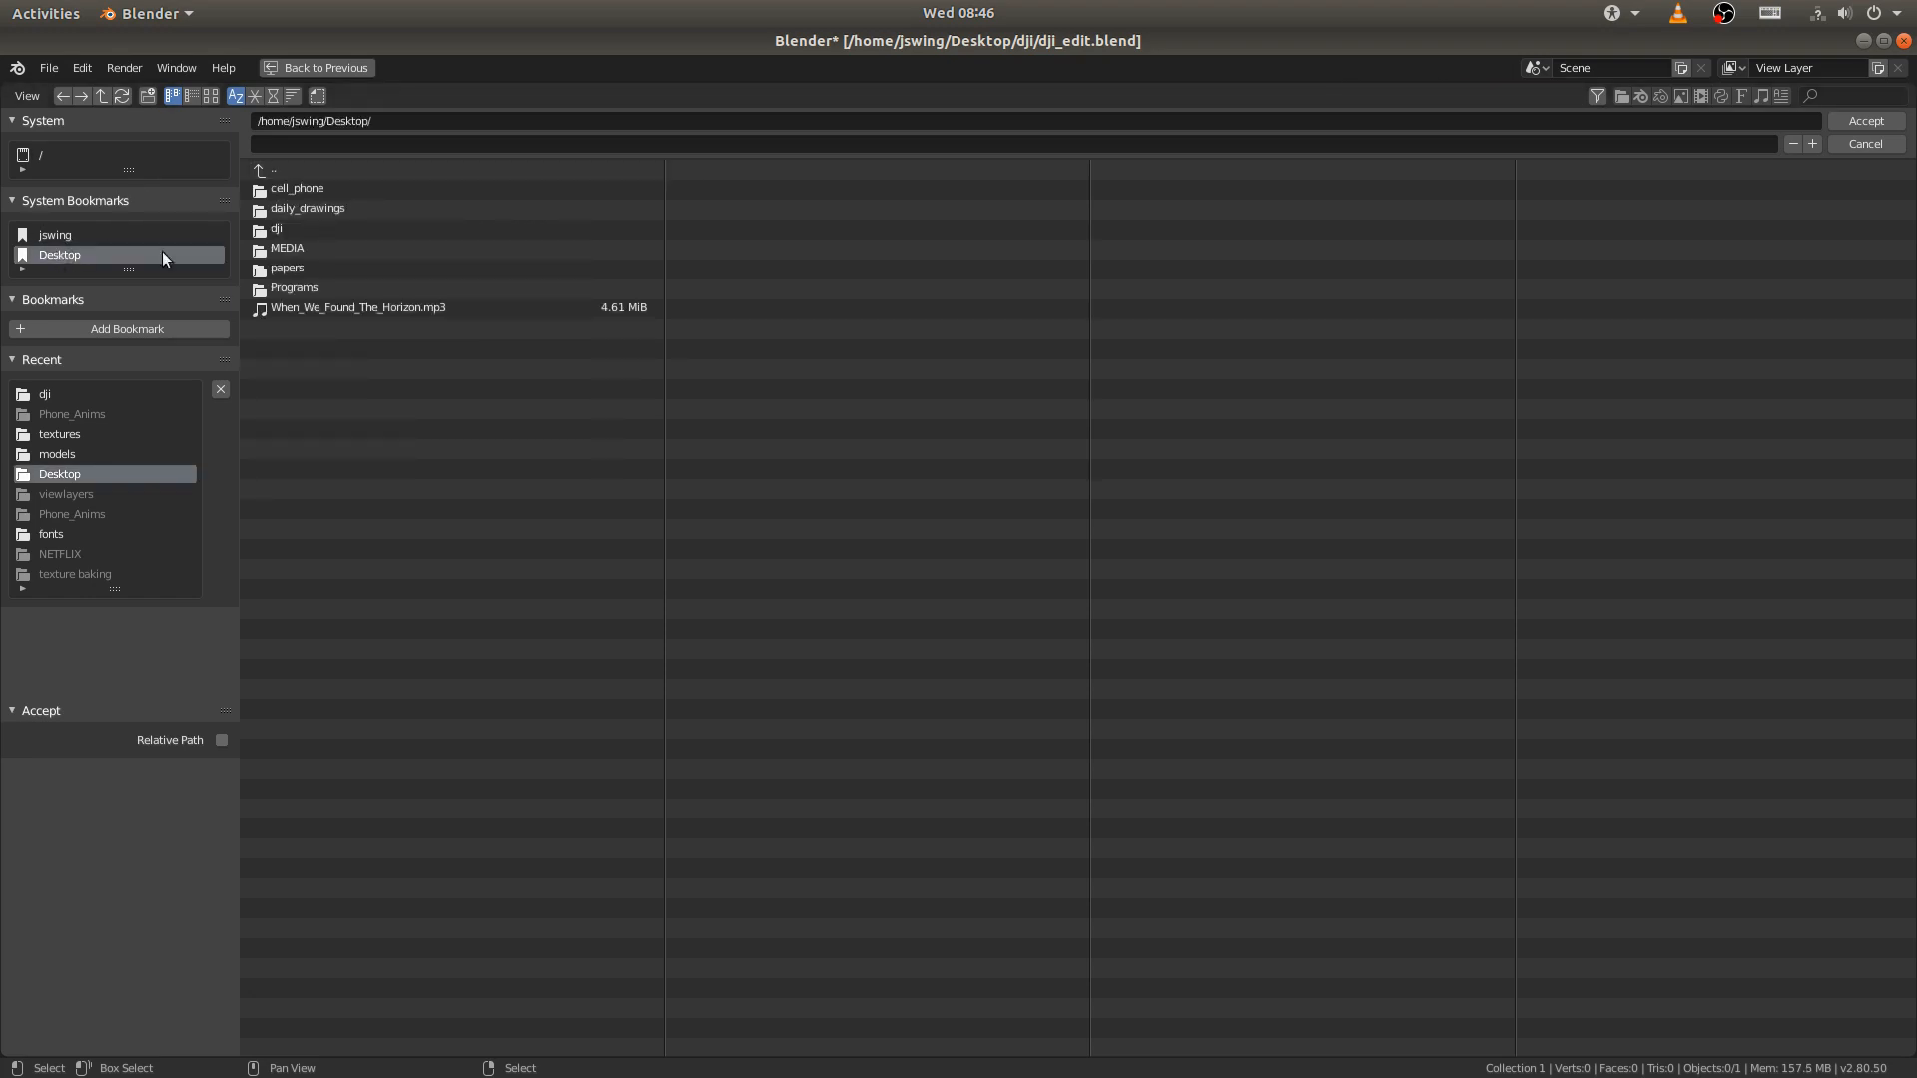
{"action": "left_click", "coordinate": [281, 229]}
{"action": "left_click", "coordinate": [289, 146]}
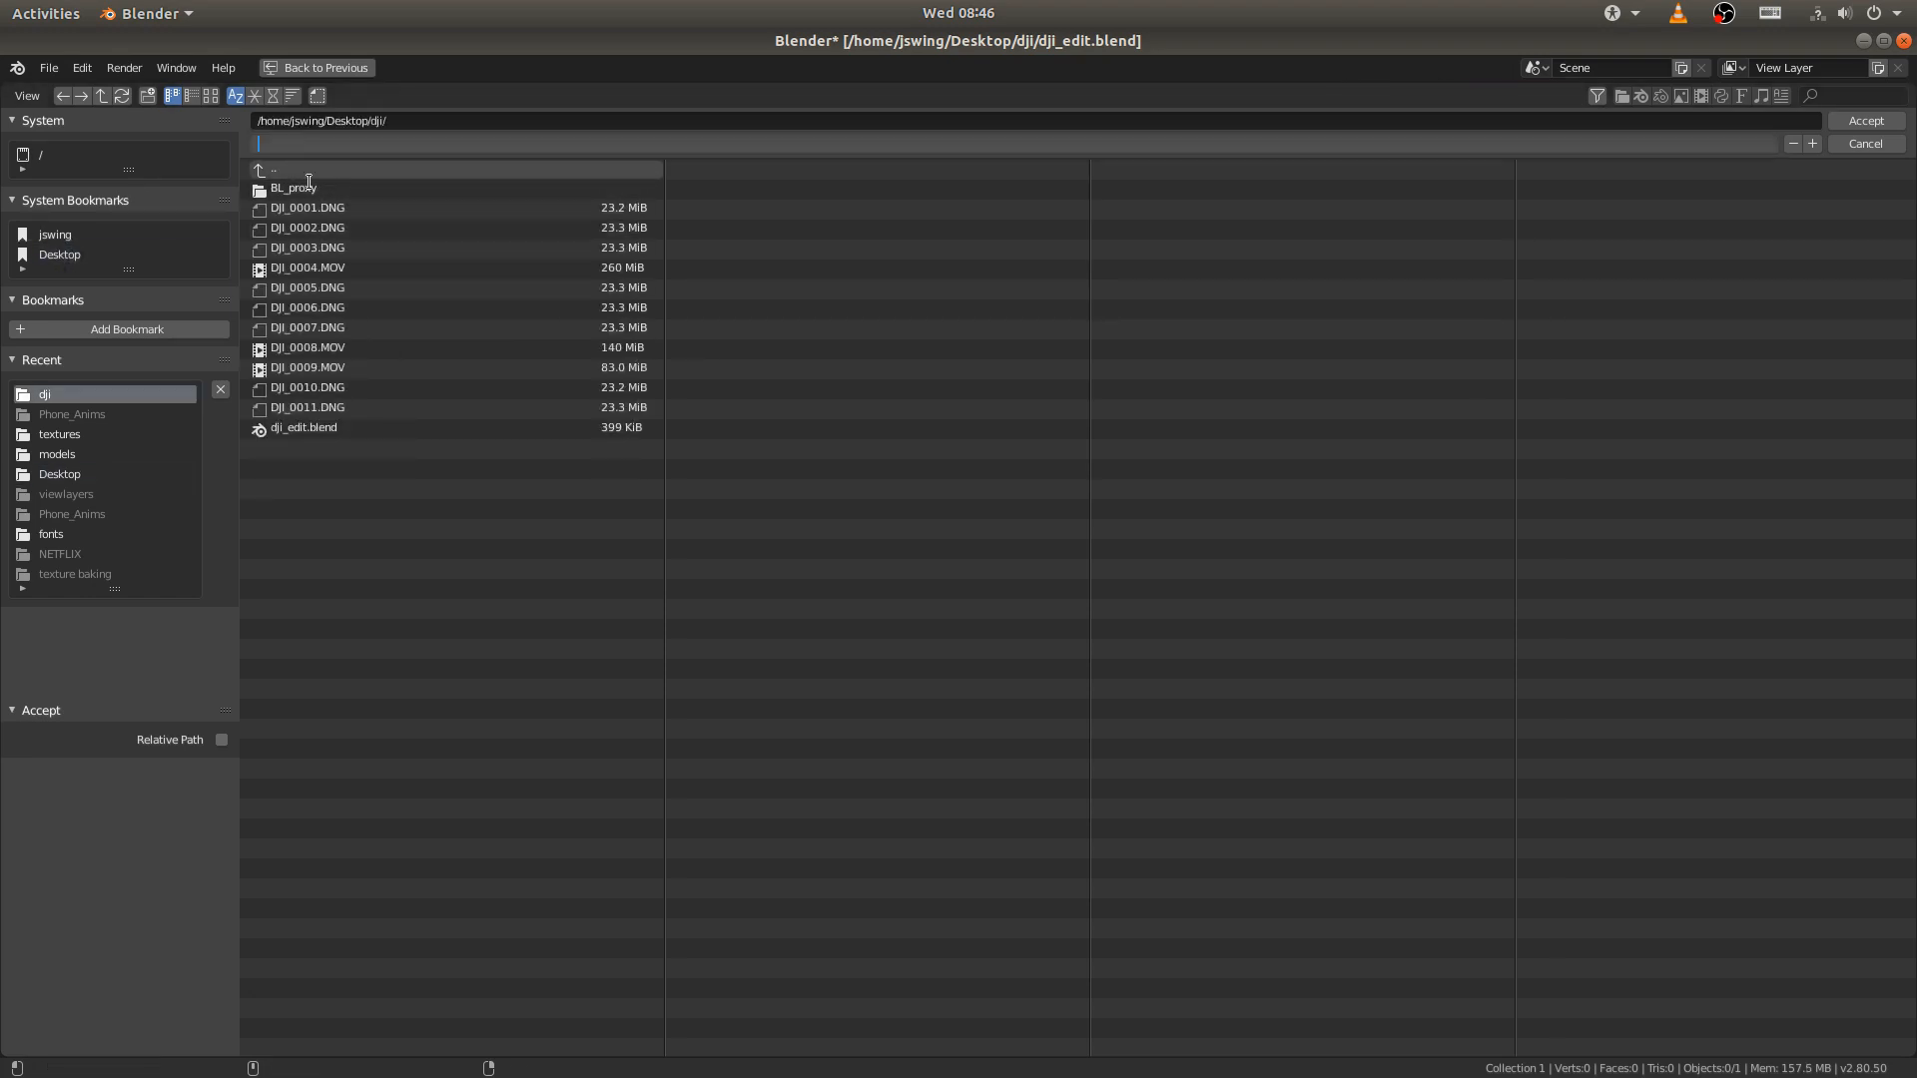
{"action": "type", "text": "dji_edit."}
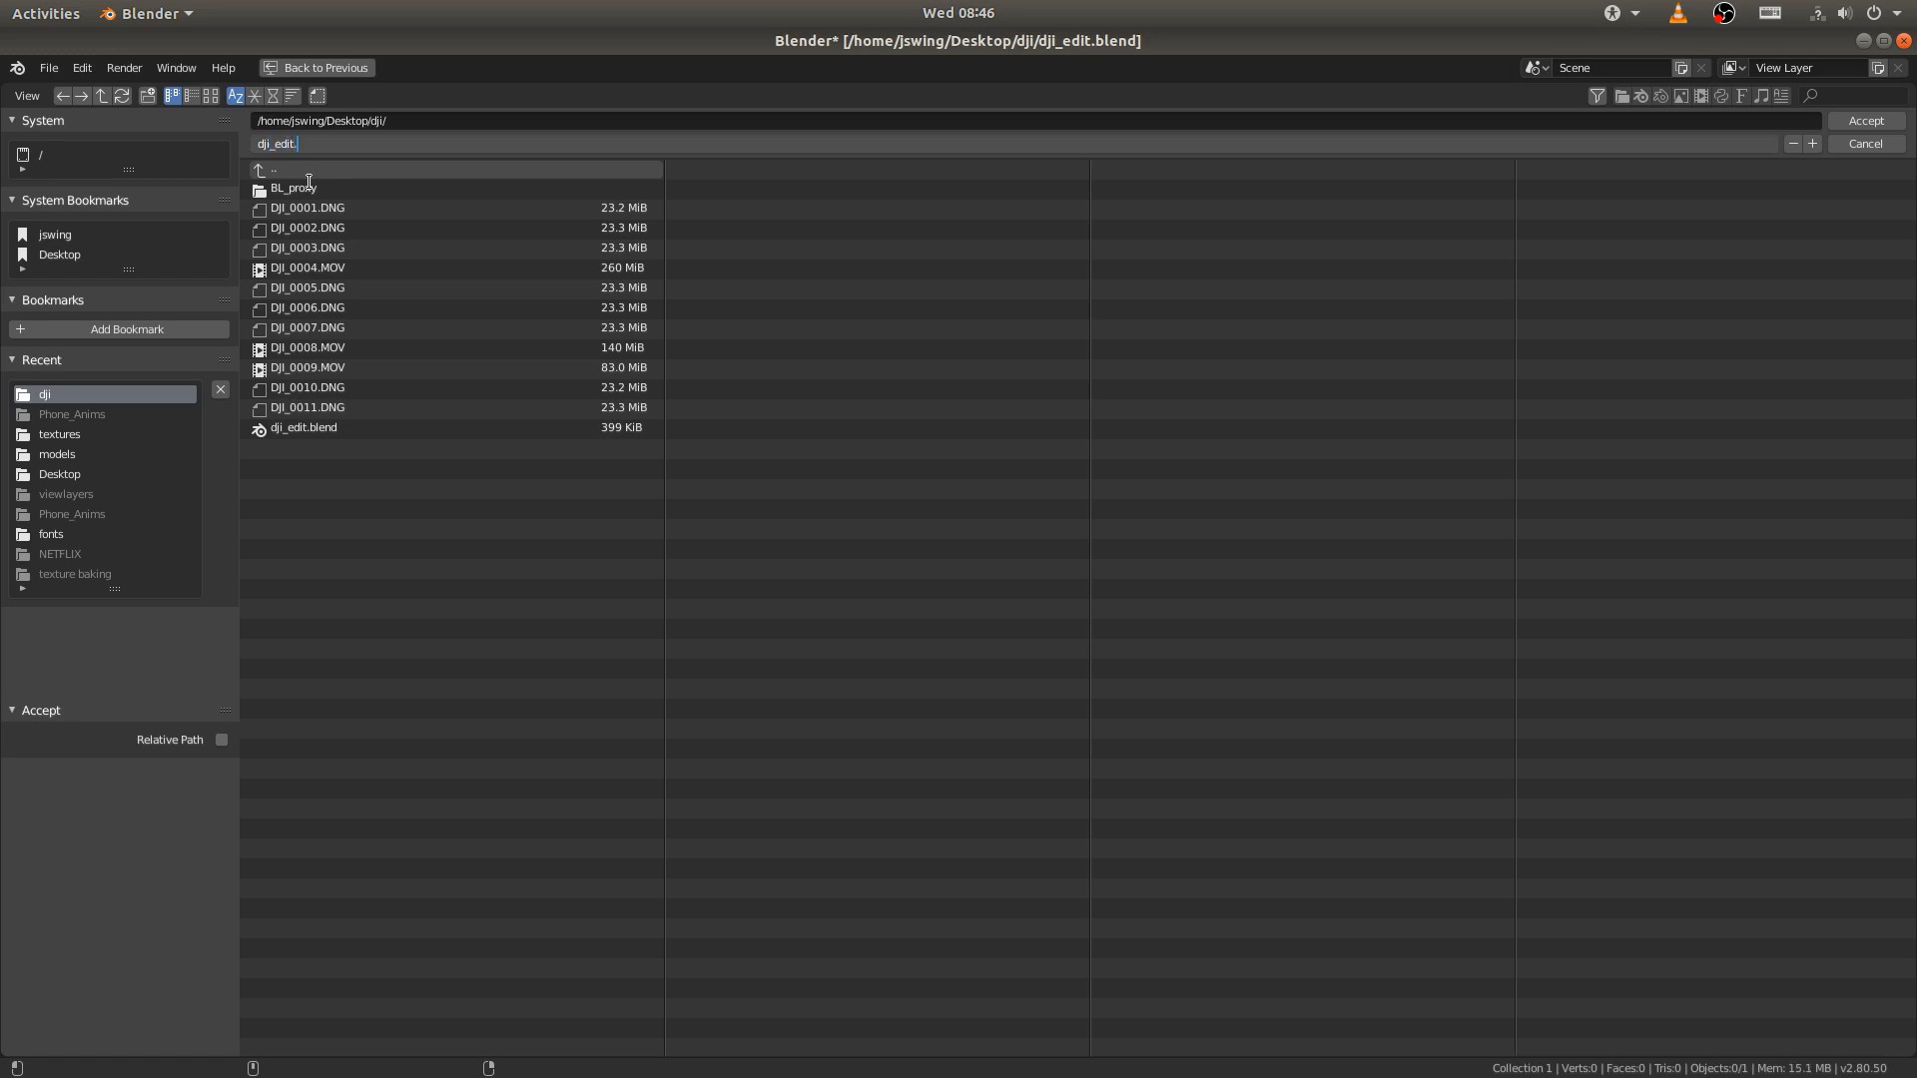
{"action": "type", "text": "mp4"}
{"action": "left_click", "coordinate": [1890, 122]}
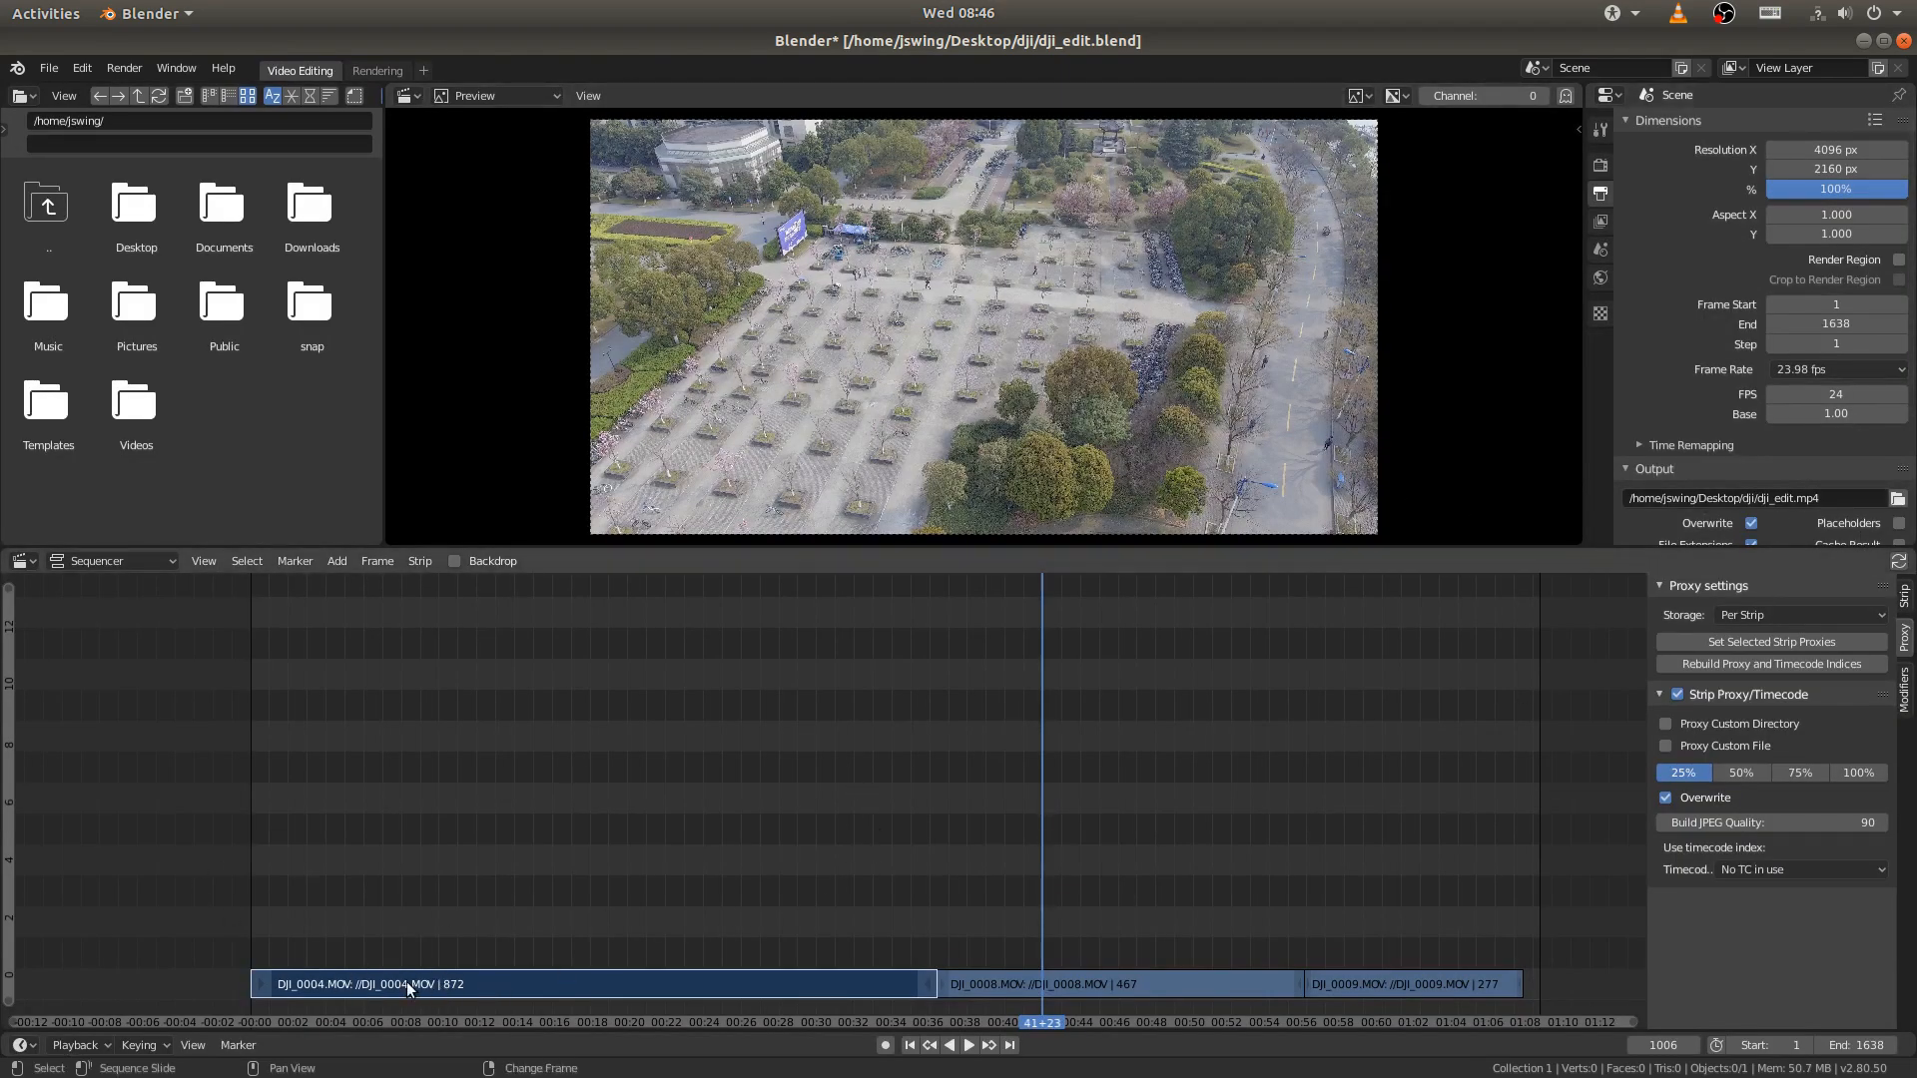
- Enable a 25% proxy for the DJI_0008.MOV strip and build it
{"action": "left_click", "coordinate": [1020, 983]}
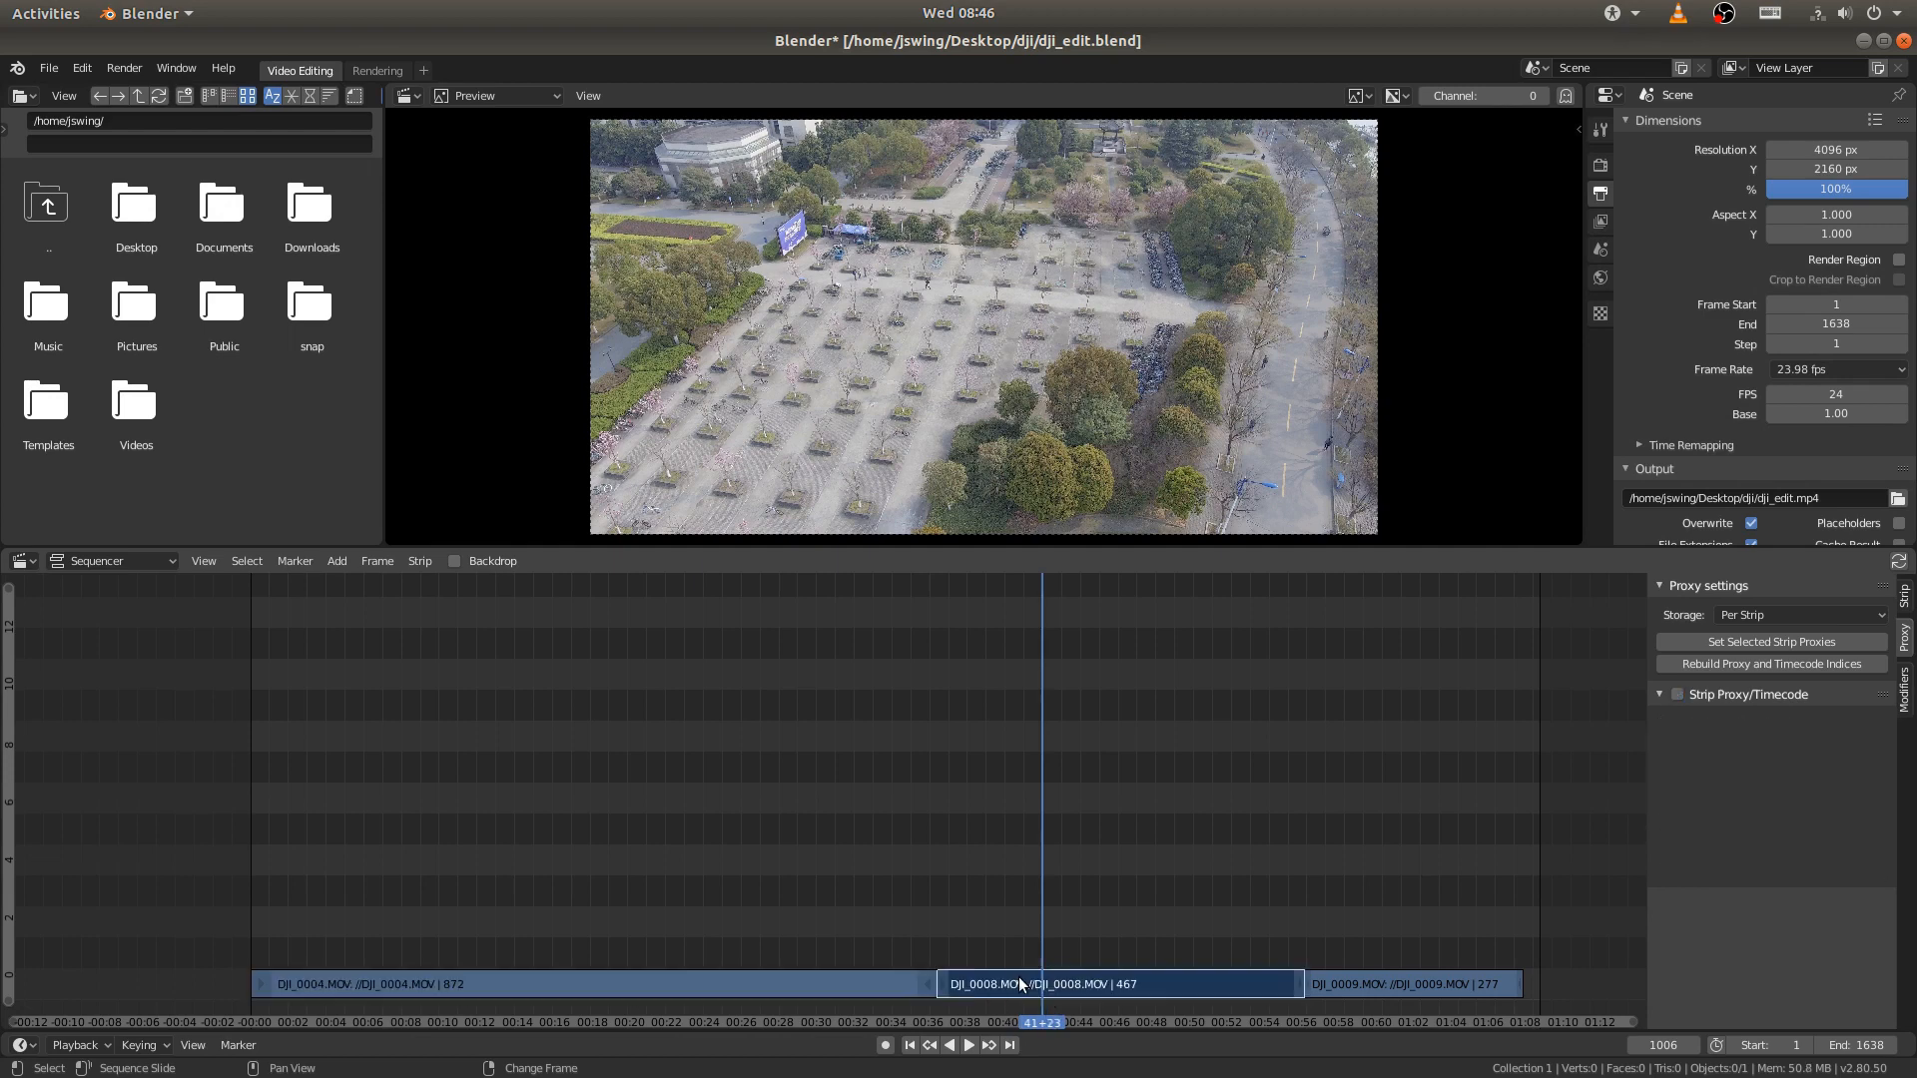
{"action": "left_click", "coordinate": [1677, 695]}
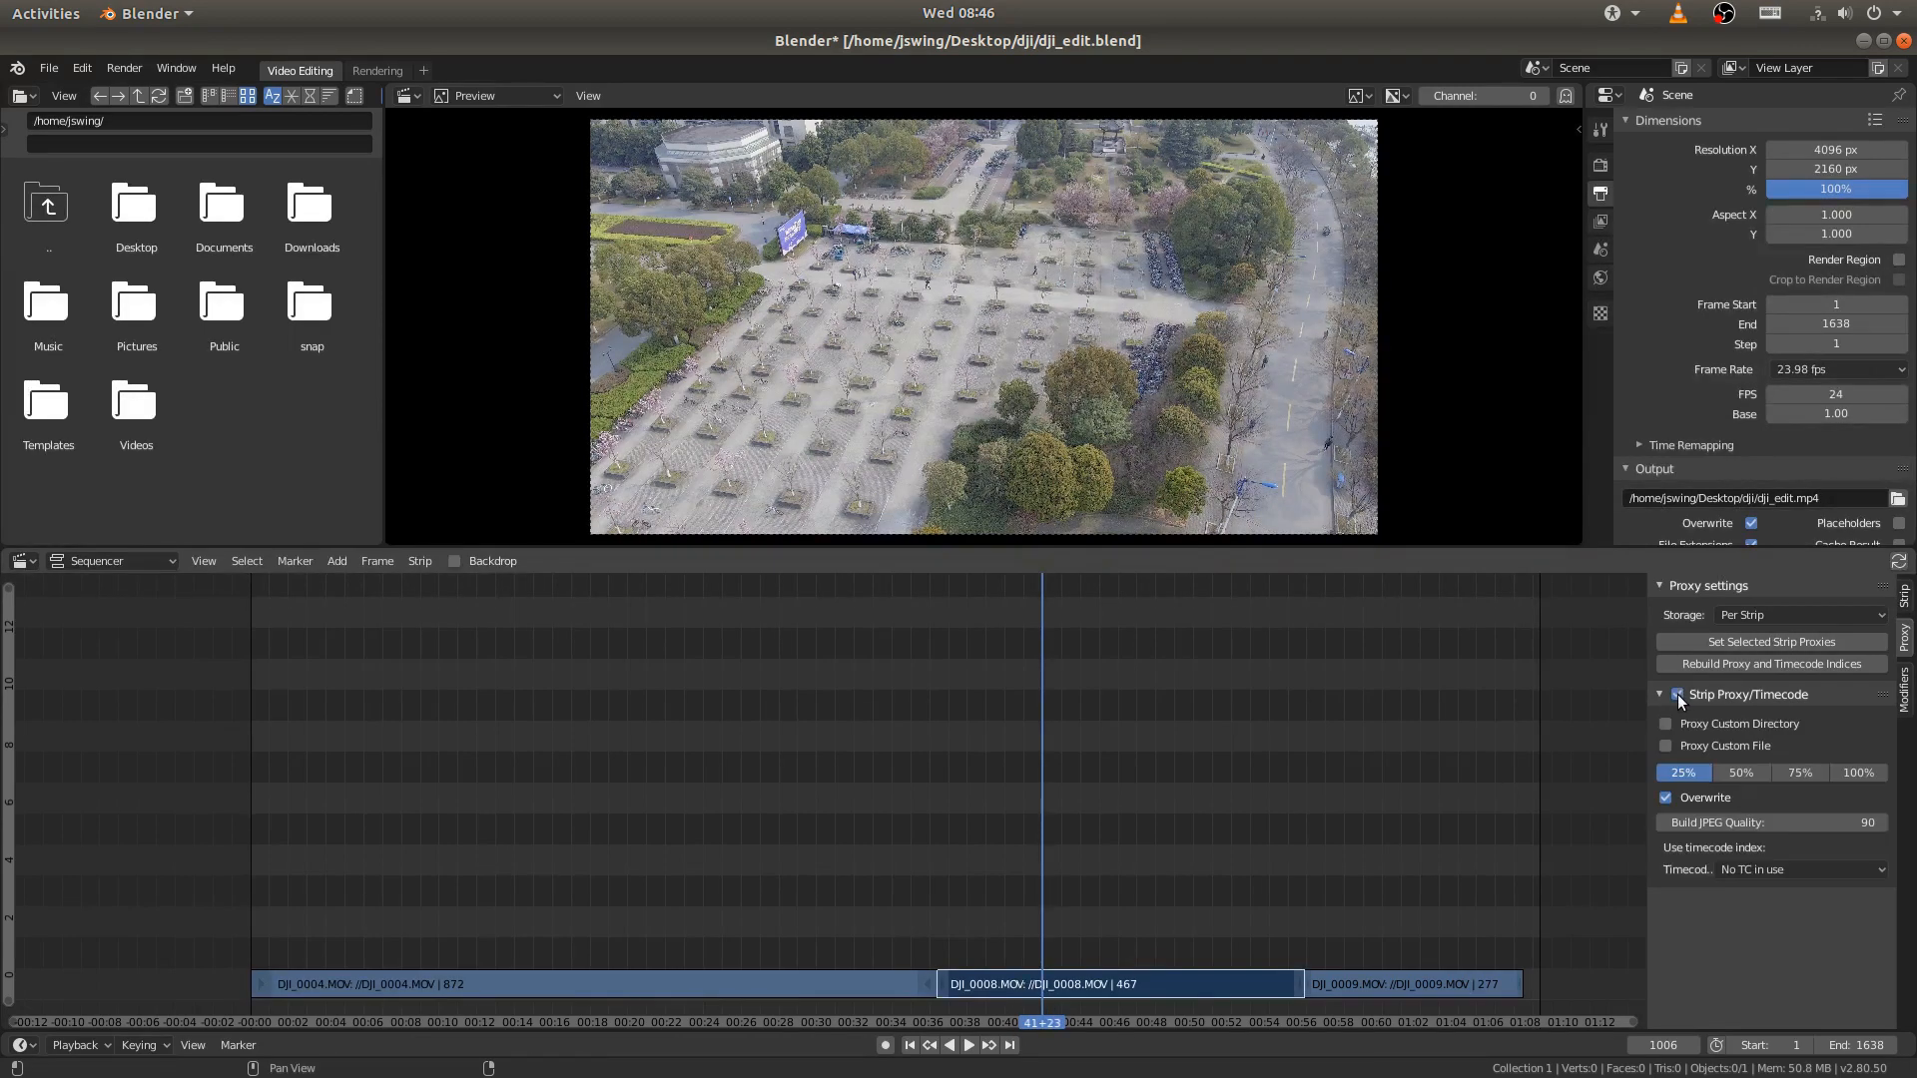
{"action": "left_click", "coordinate": [1701, 669]}
{"action": "scroll", "coordinate": [1740, 446], "scroll_direction": "down", "scroll_amount": 5}
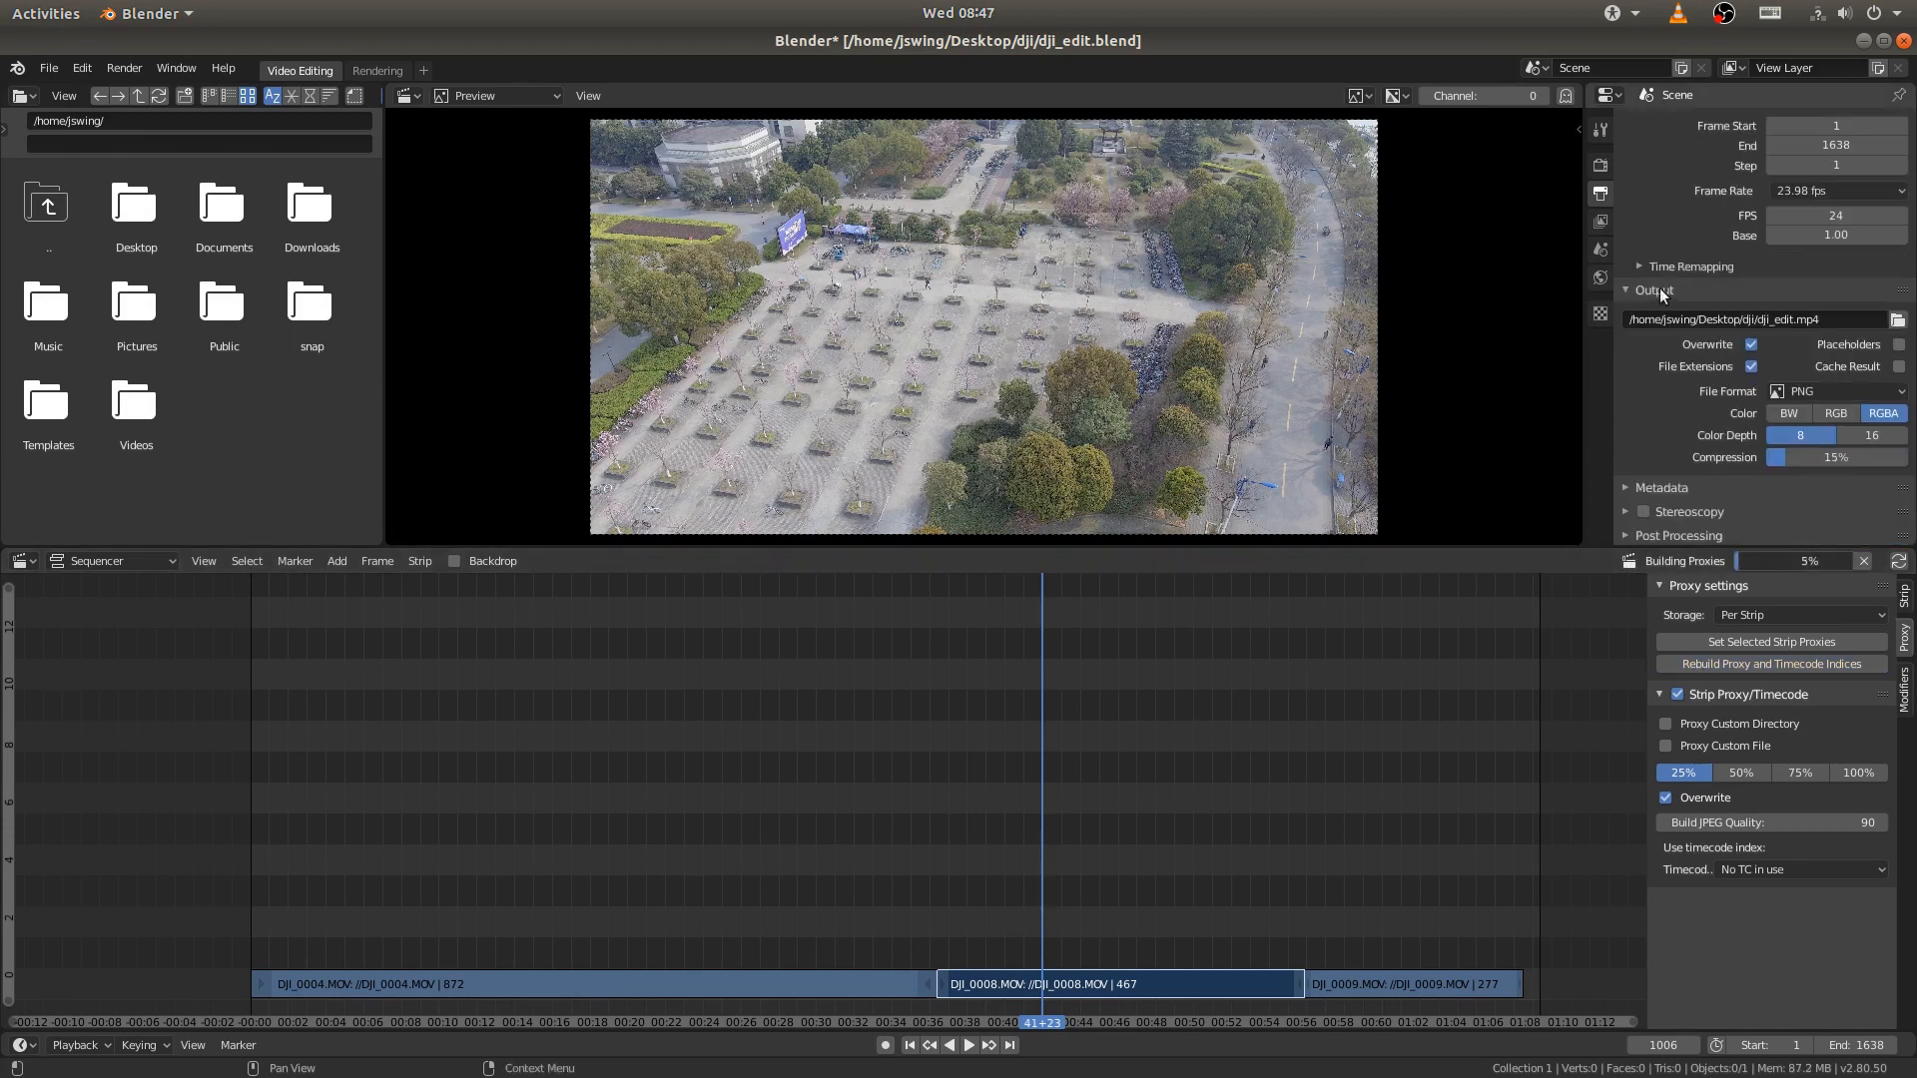
- Set the render output's file format to FFmpeg video with RGB color
{"action": "left_click", "coordinate": [1824, 388]}
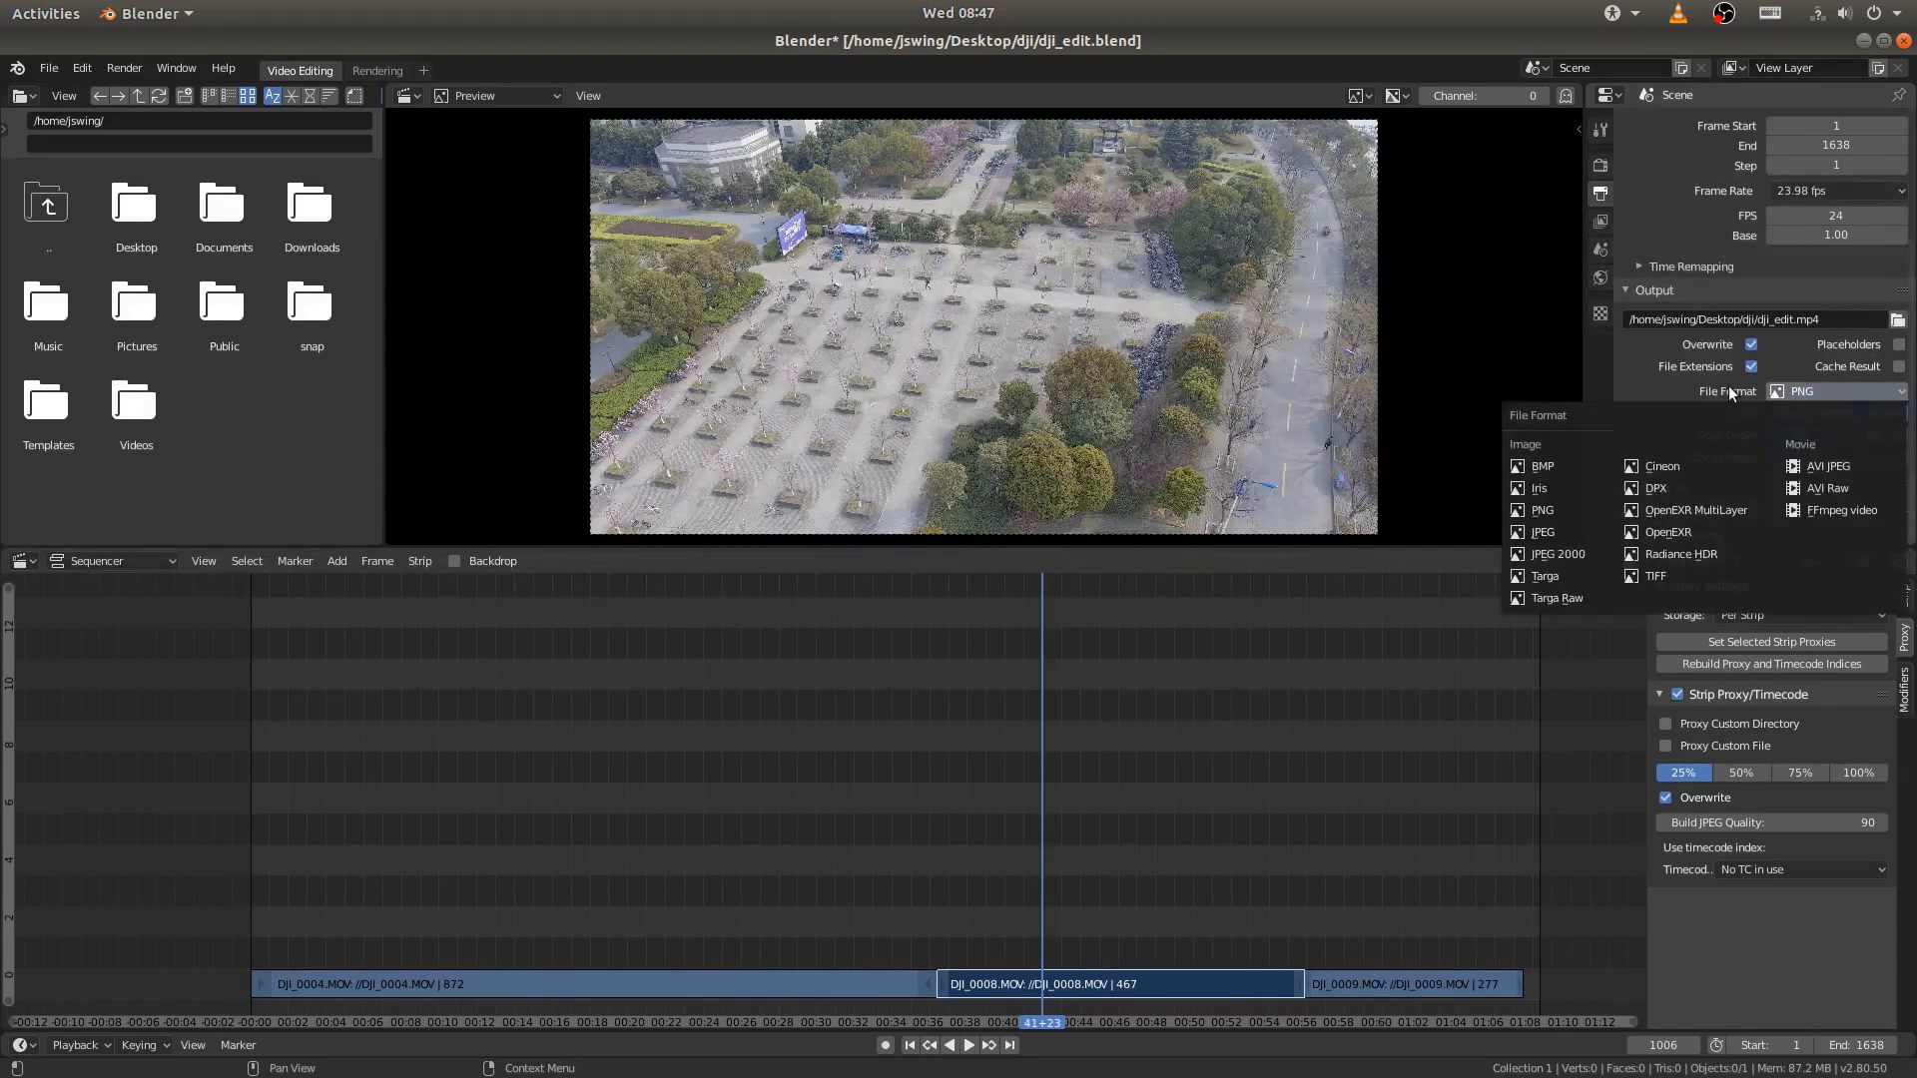
{"action": "left_click", "coordinate": [1816, 510]}
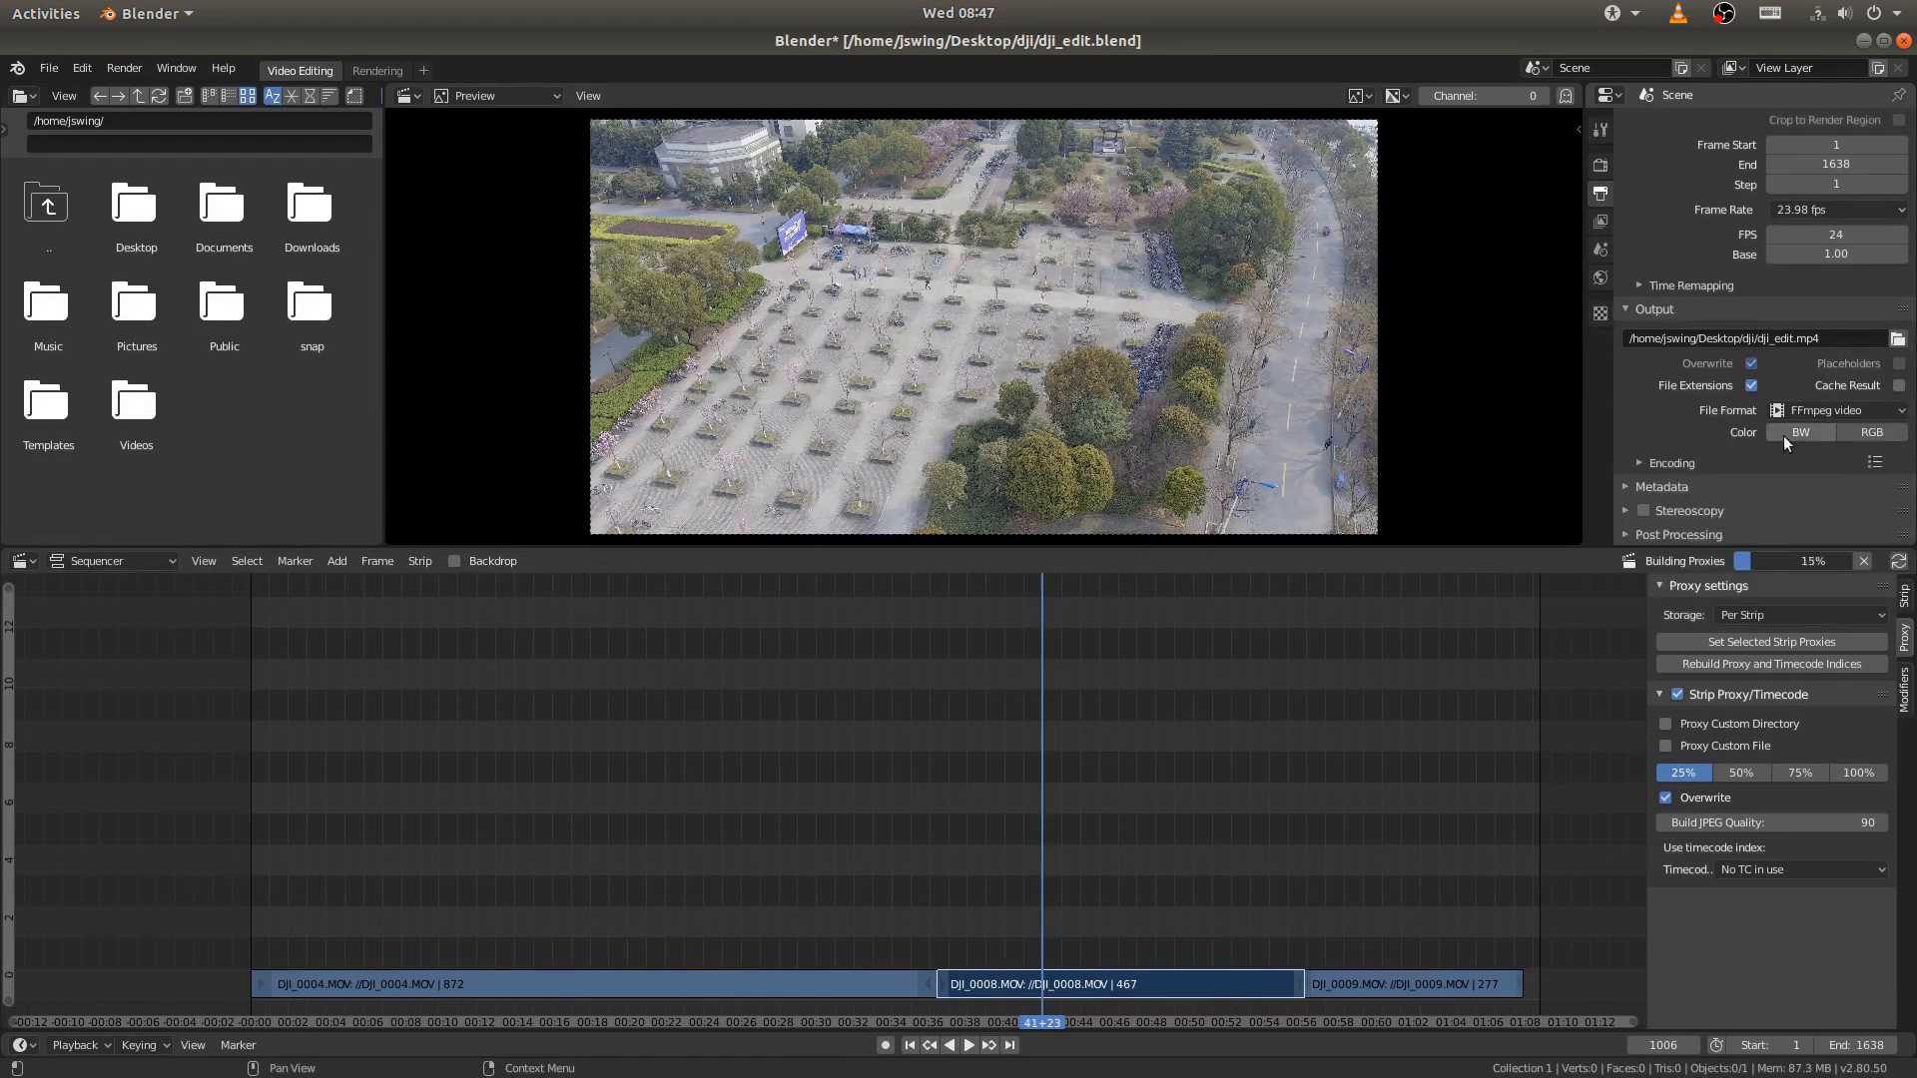
{"action": "left_click", "coordinate": [1861, 434]}
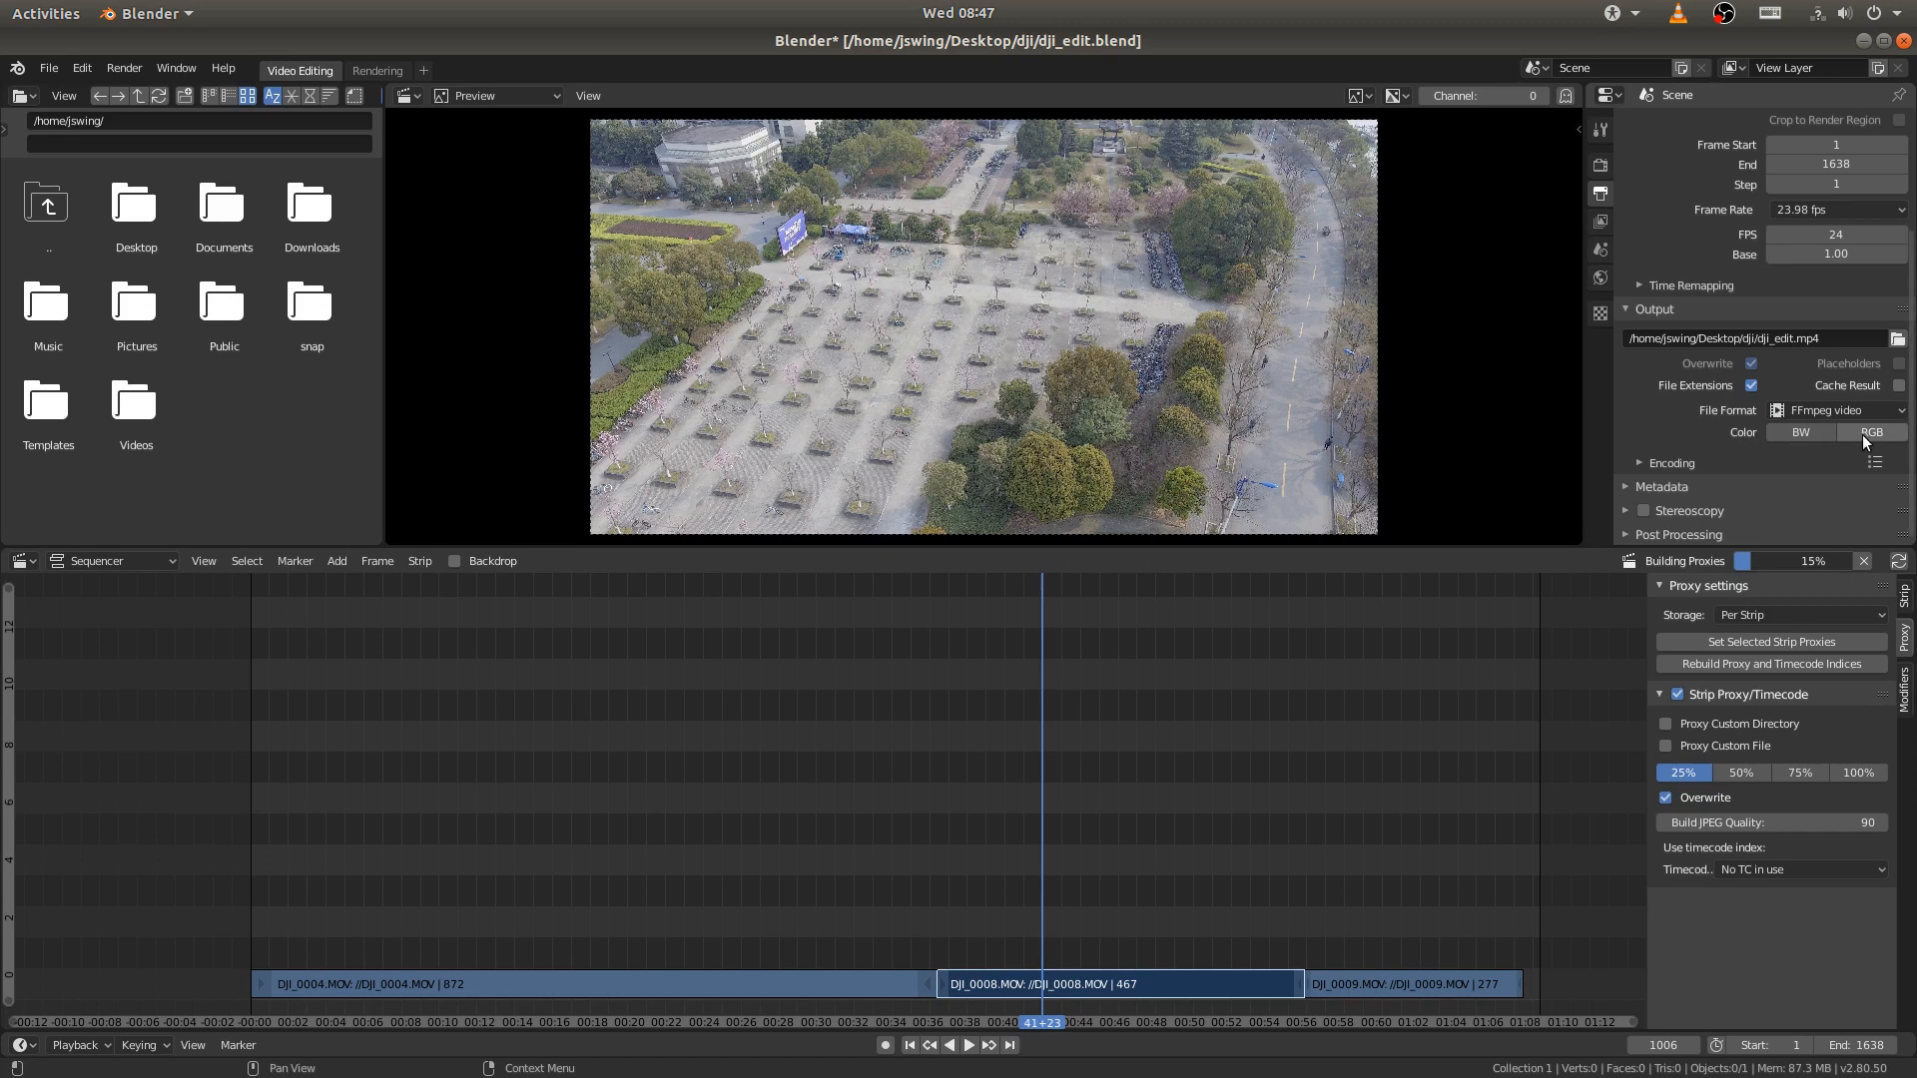
- In the encoding settings, choose an MPEG-4 container and High quality output for the H.264 video
{"action": "left_click", "coordinate": [1652, 463]}
{"action": "scroll", "coordinate": [1794, 213], "scroll_direction": "down", "scroll_amount": 5}
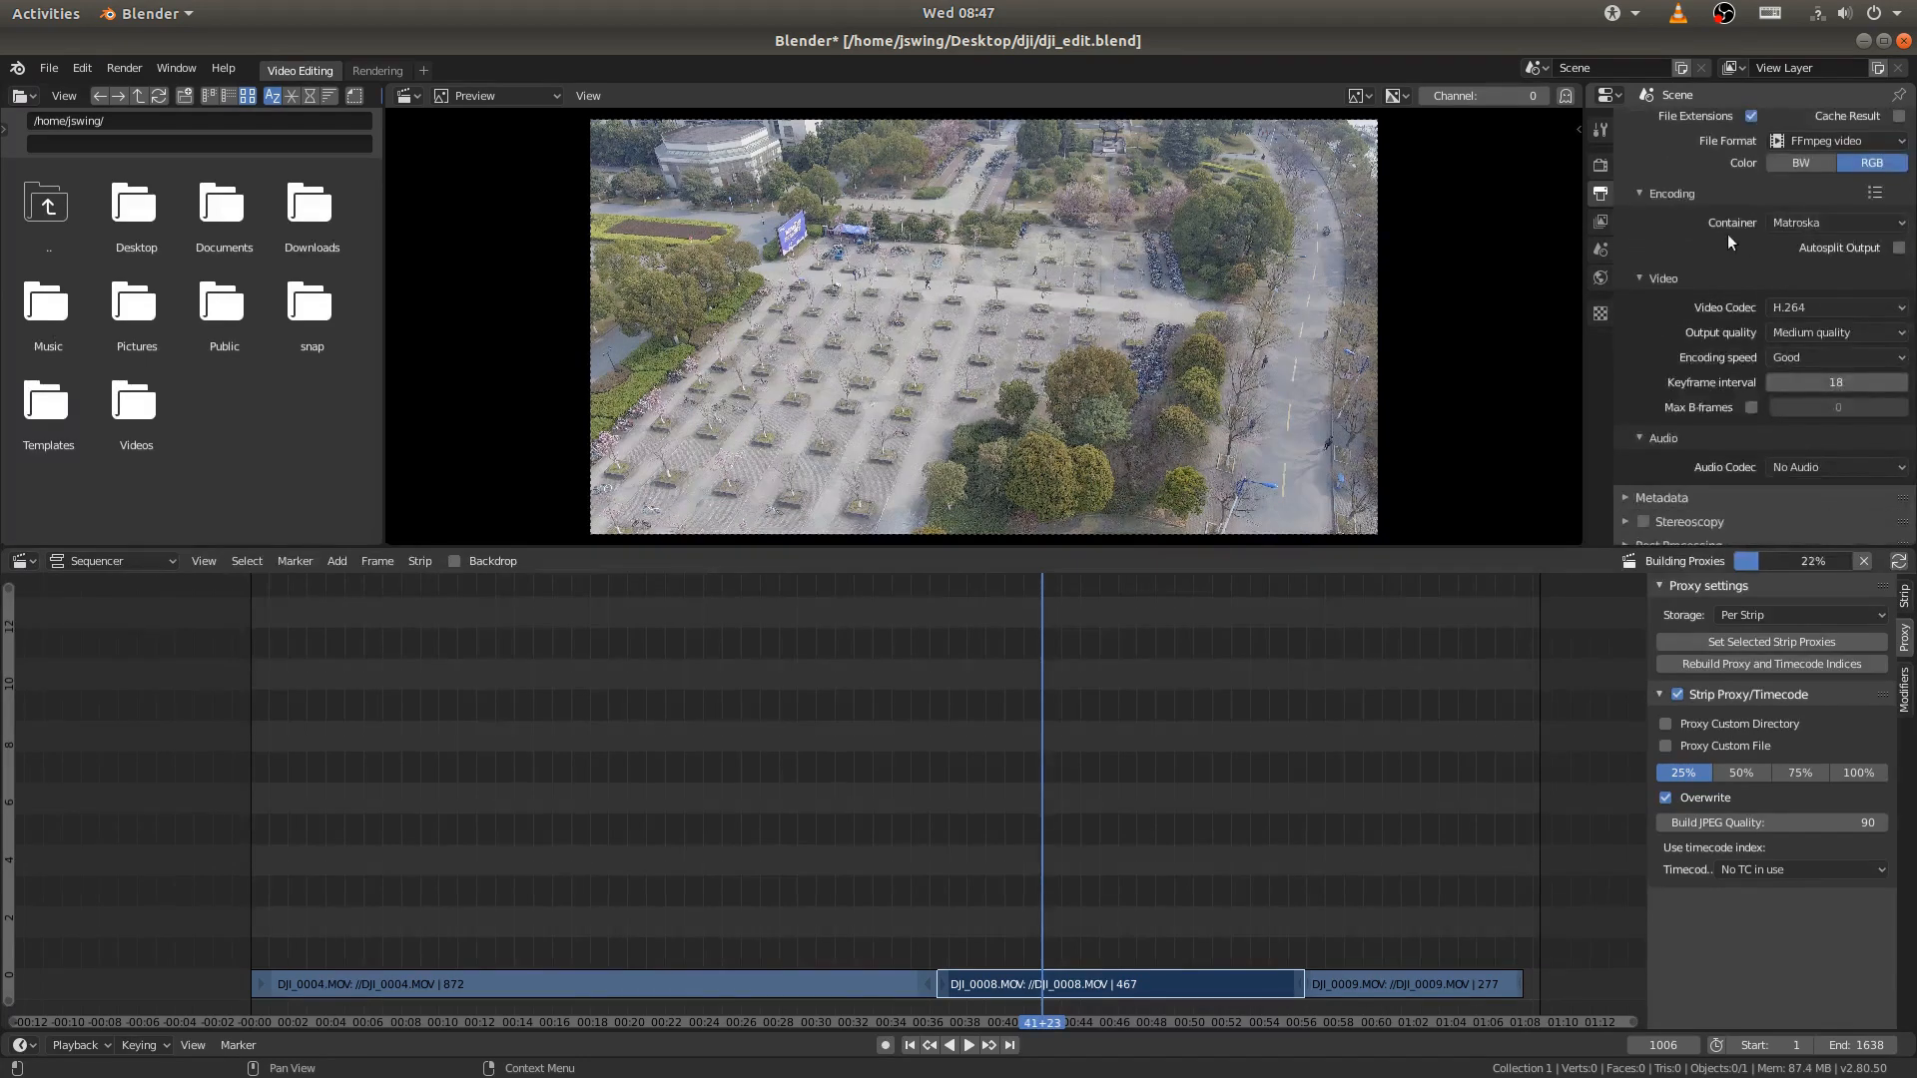
{"action": "left_click", "coordinate": [1799, 221]}
{"action": "left_click", "coordinate": [1794, 290]}
{"action": "left_click", "coordinate": [1809, 328]}
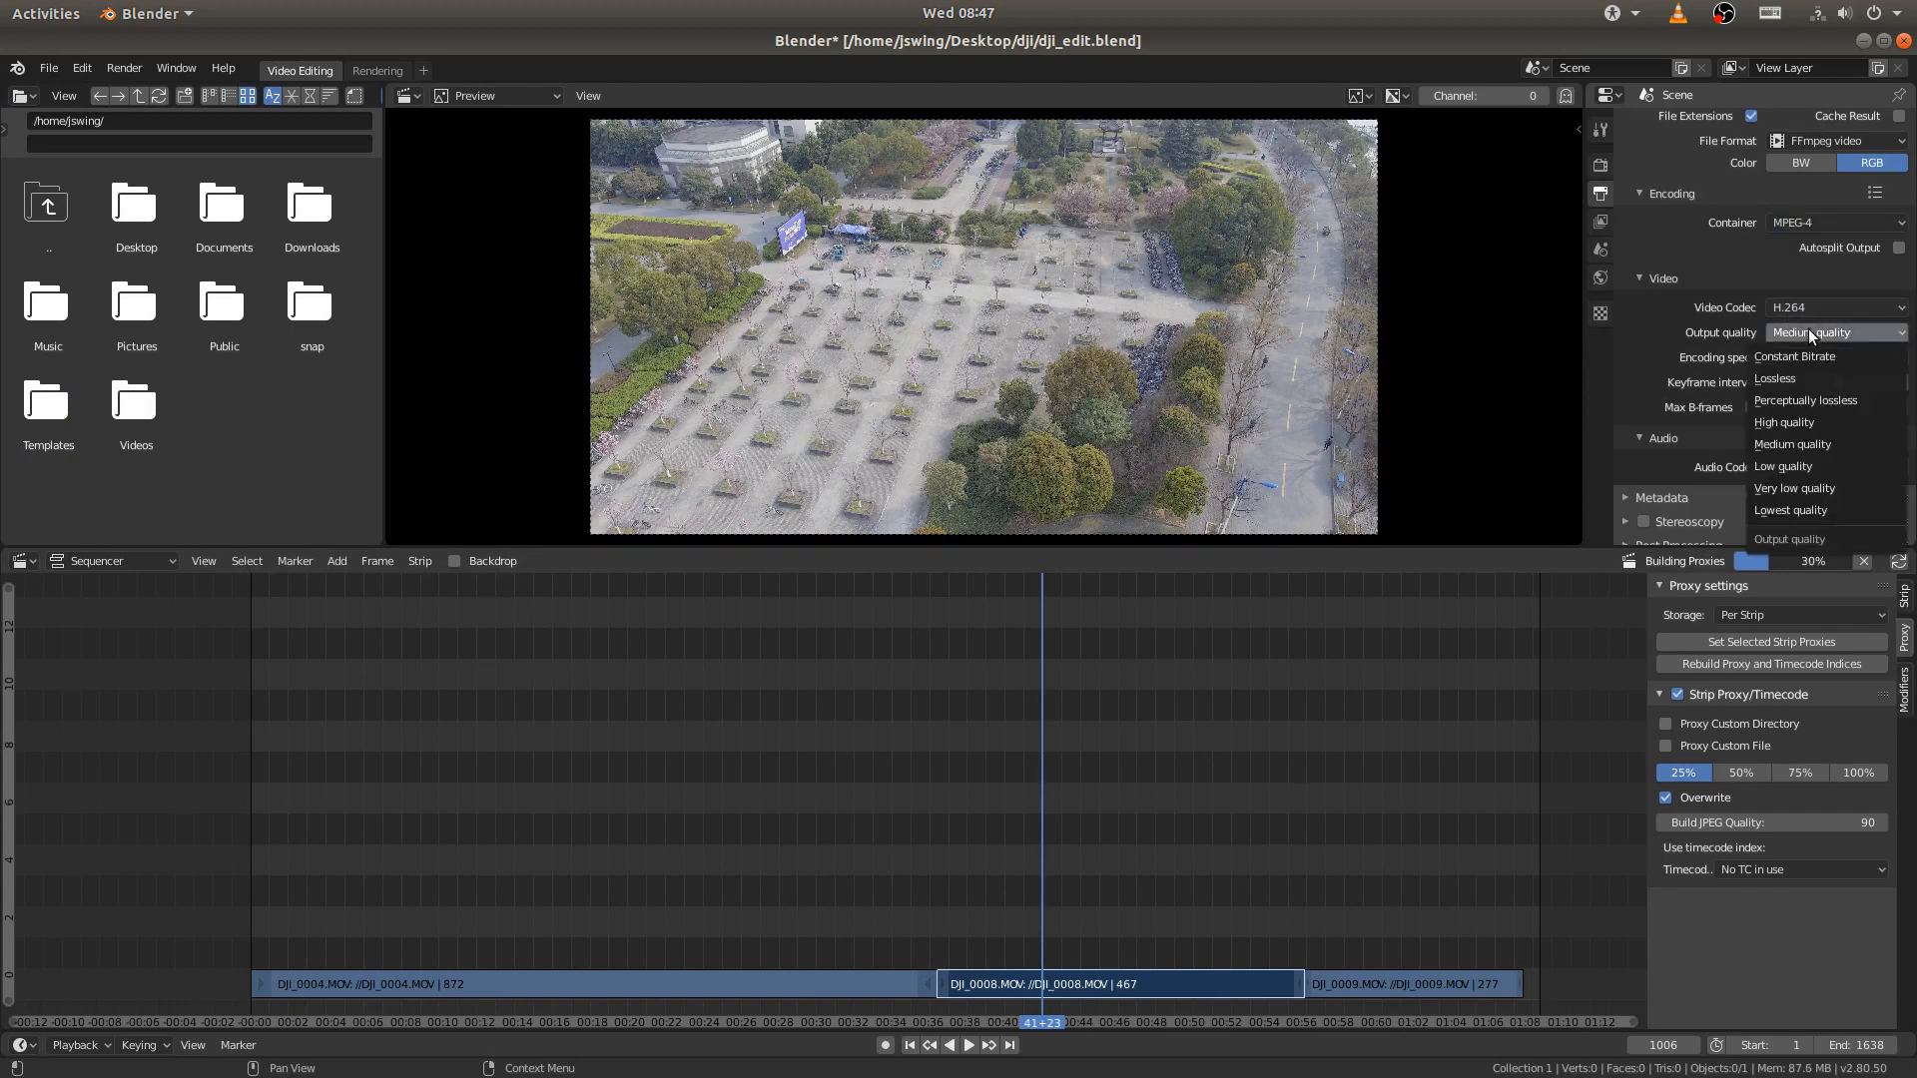
{"action": "left_click", "coordinate": [1794, 423]}
- Set the output's audio codec to AAC and review the output settings up to the dimensions
{"action": "scroll", "coordinate": [1694, 308], "scroll_direction": "down", "scroll_amount": 1}
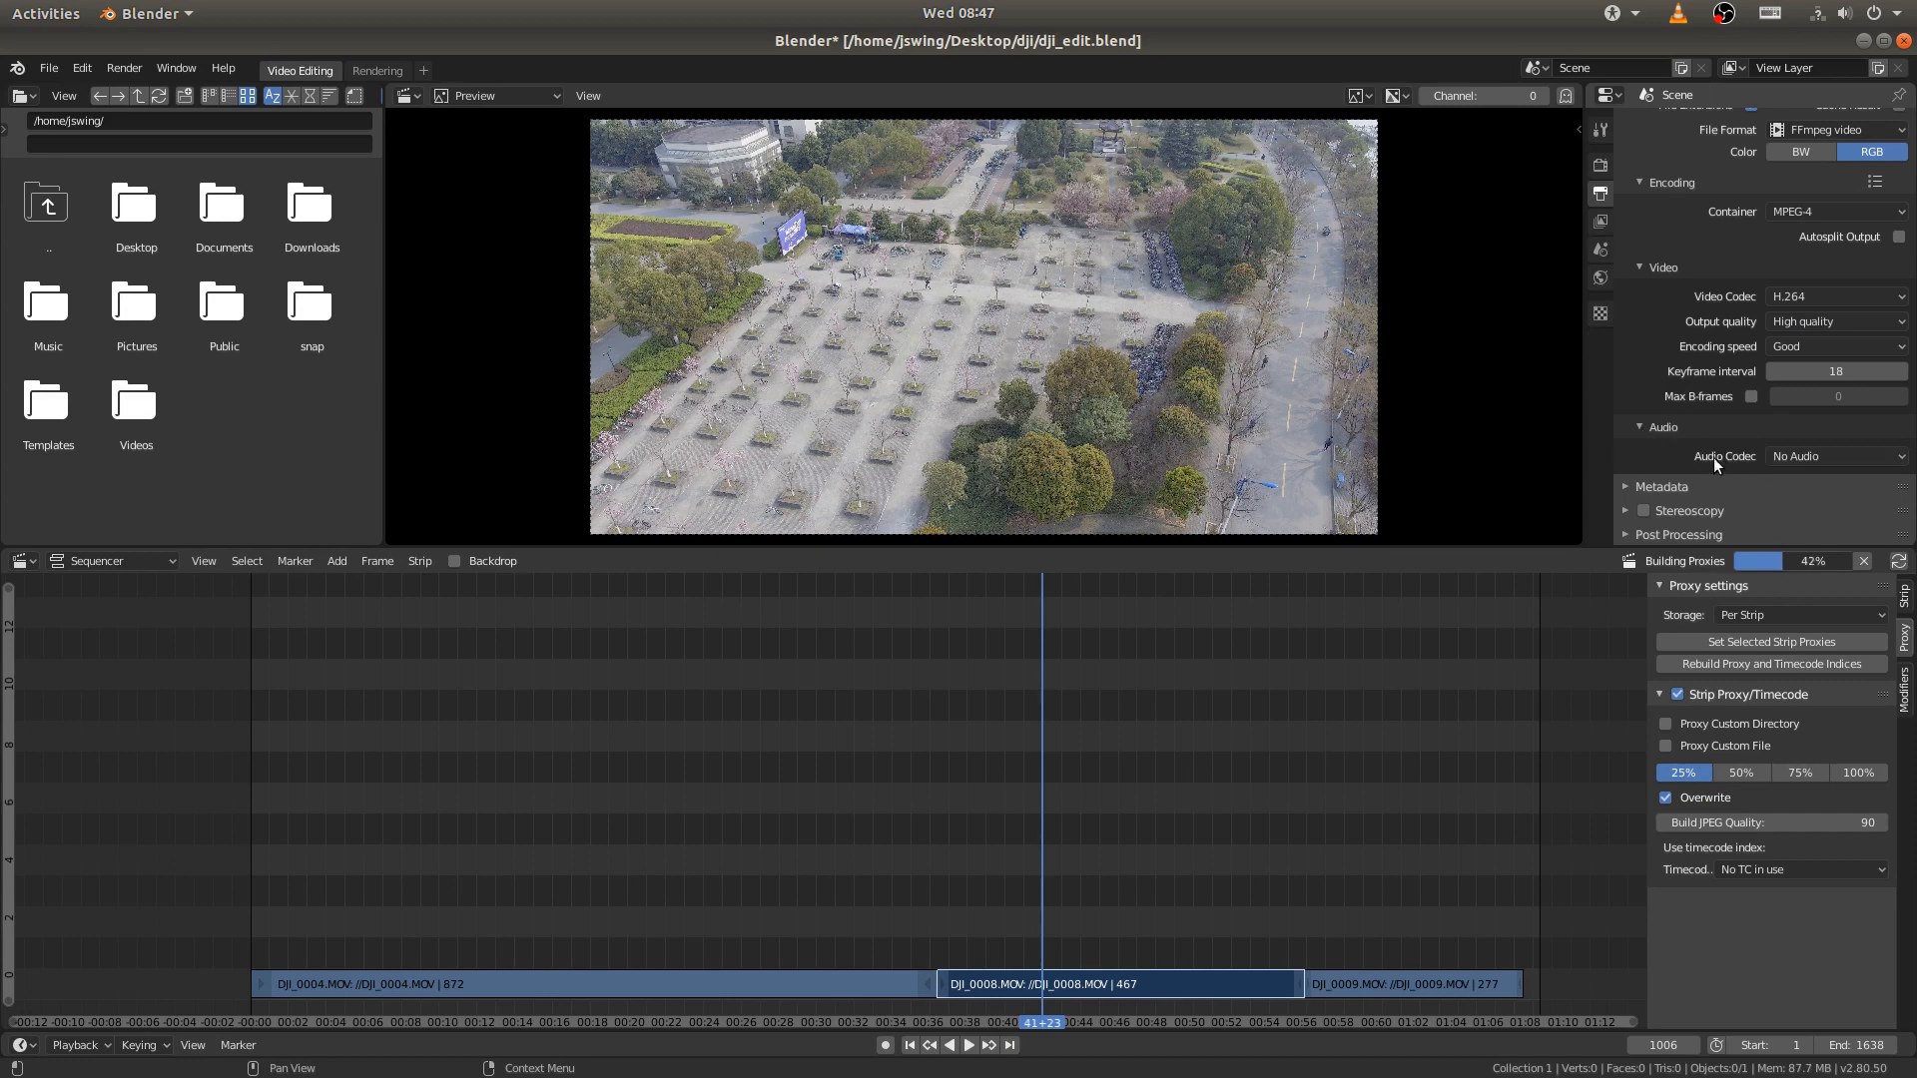
{"action": "left_click", "coordinate": [1799, 459]}
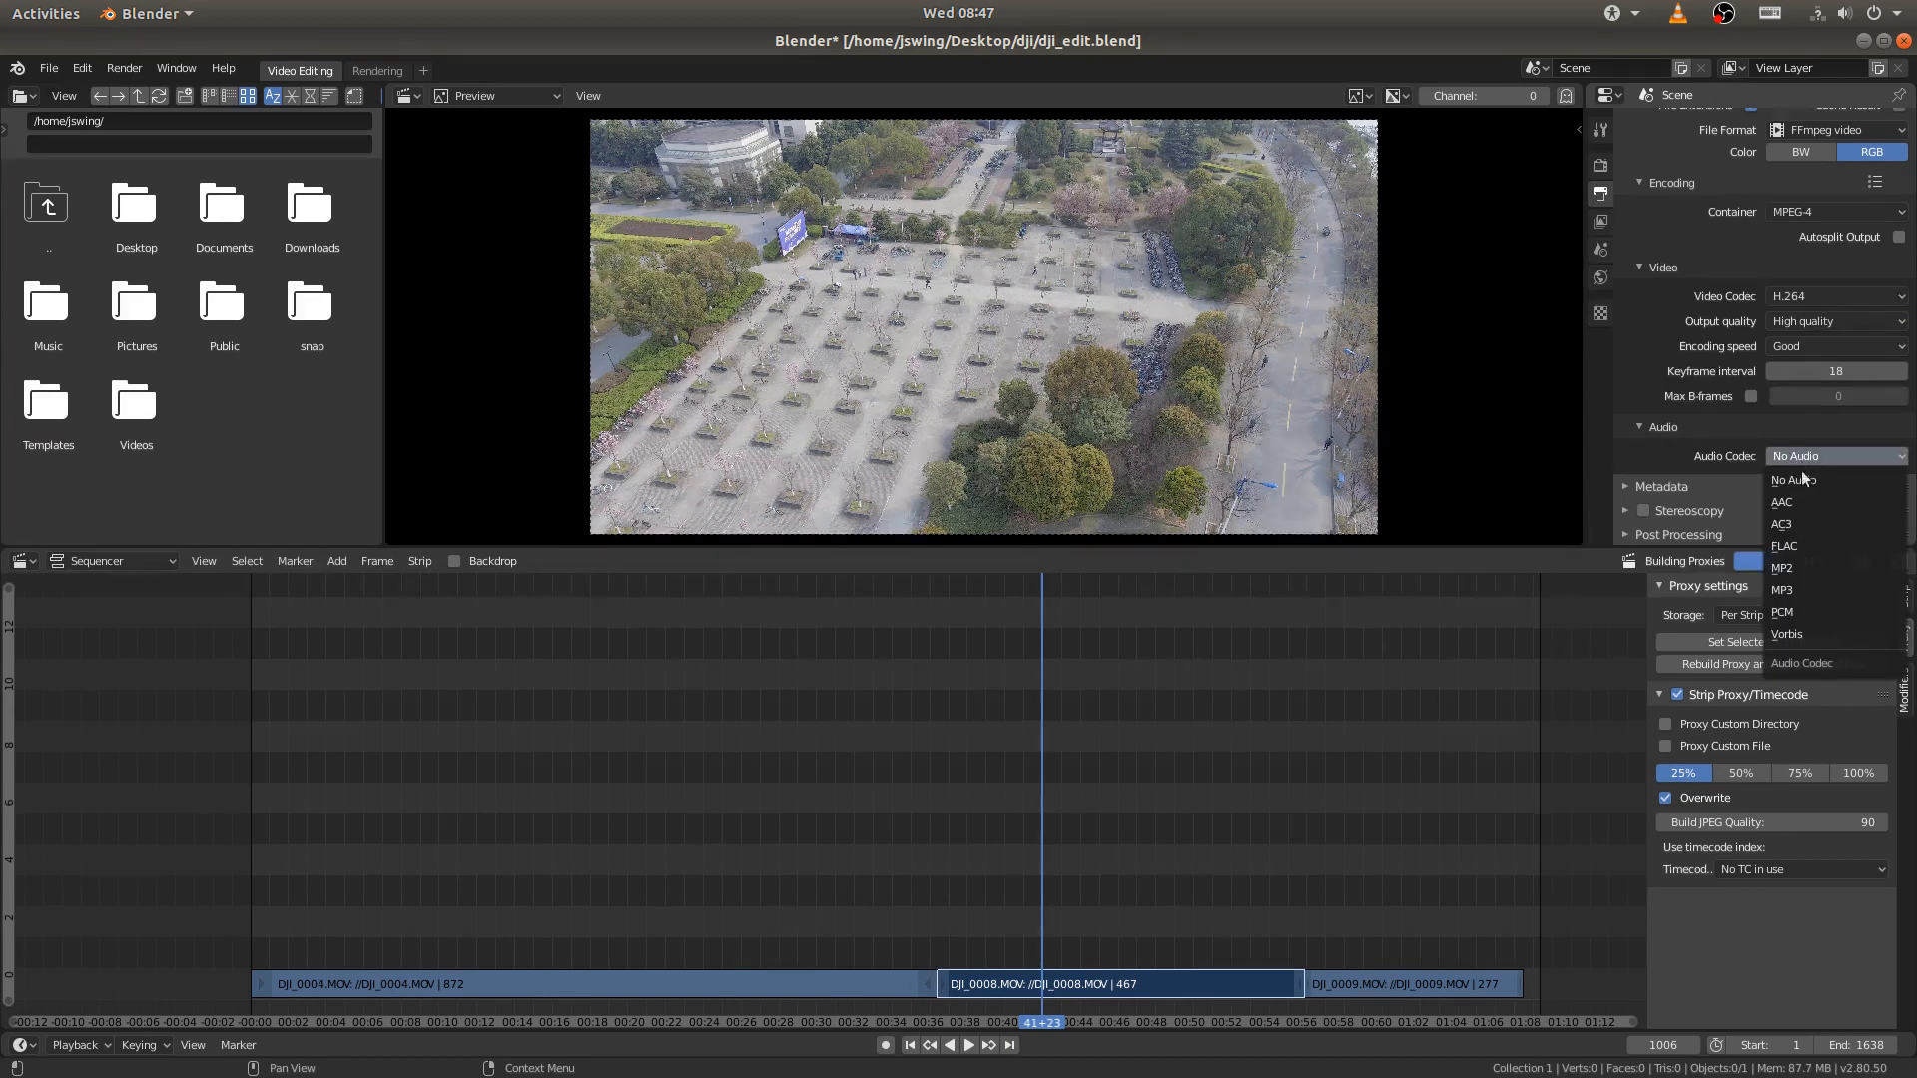
{"action": "left_click", "coordinate": [1795, 507]}
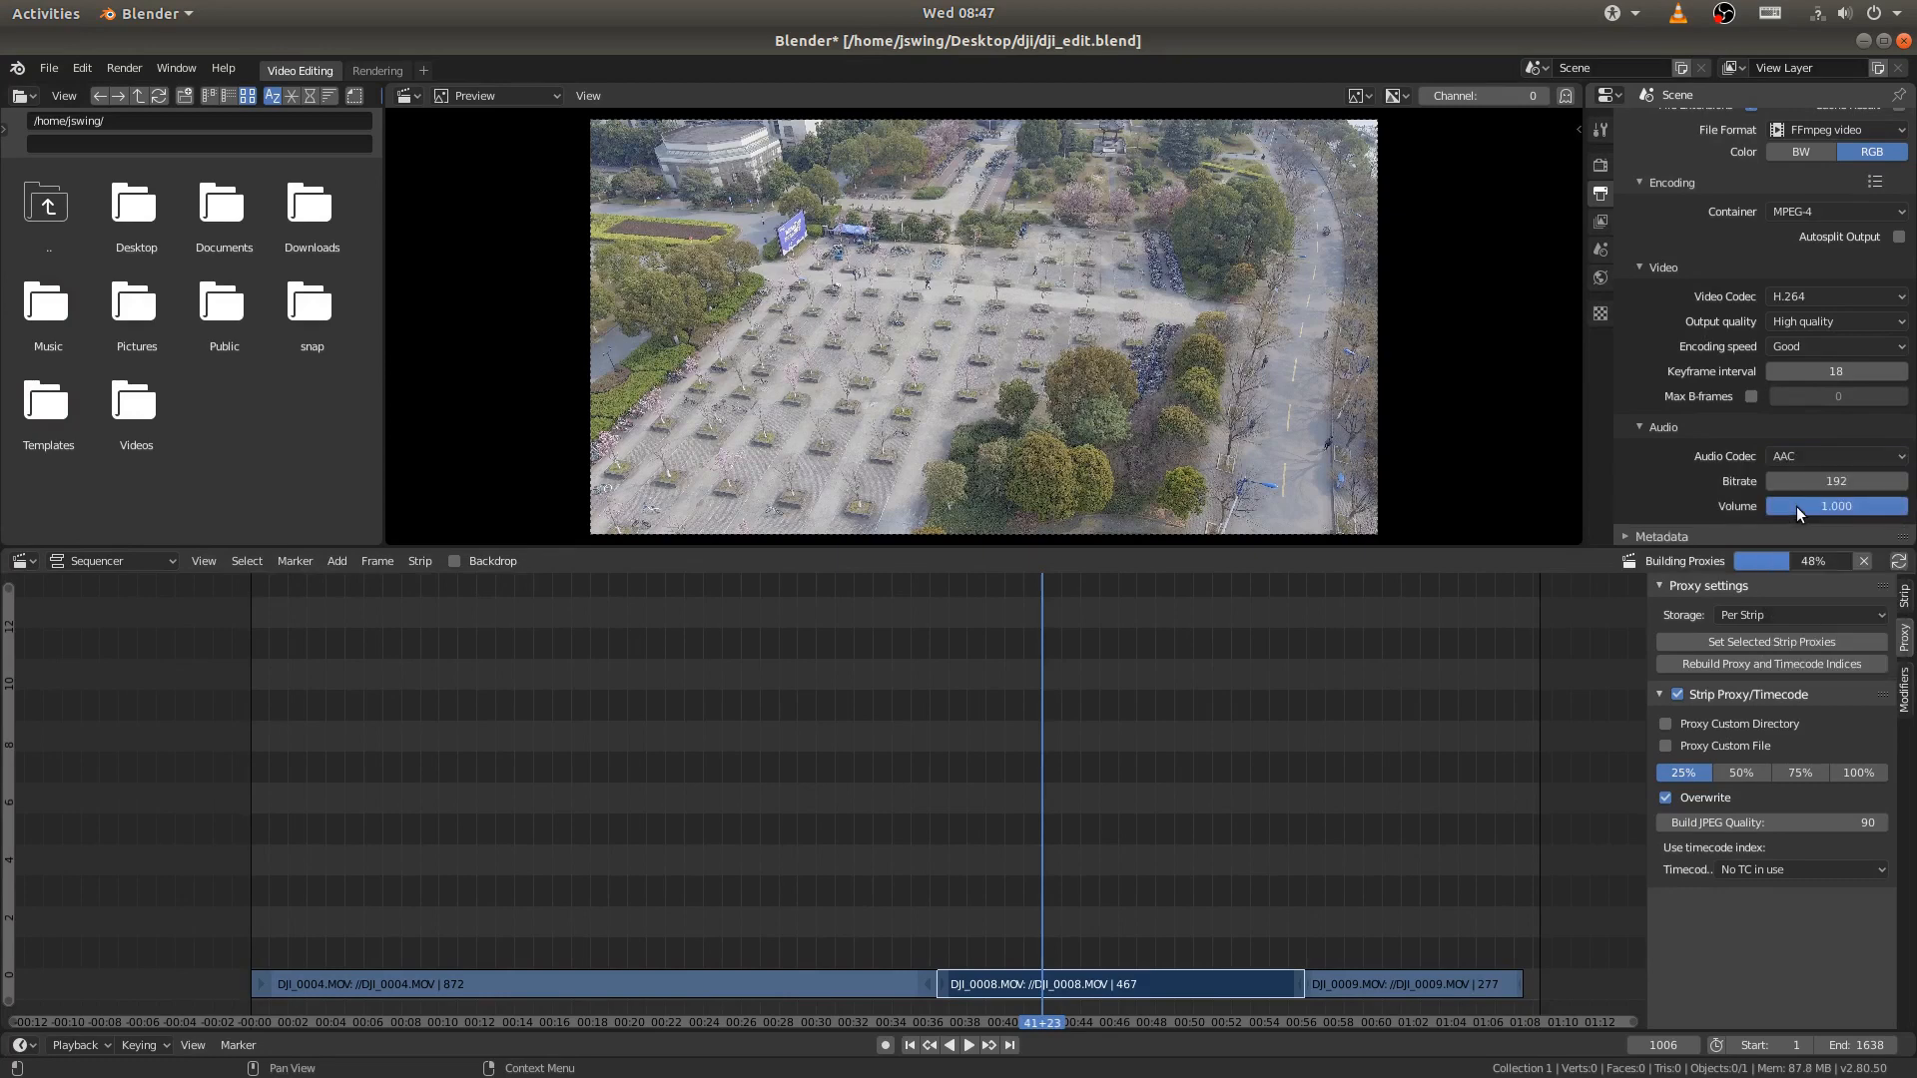
{"action": "scroll", "coordinate": [1725, 364], "scroll_direction": "down", "scroll_amount": 2}
{"action": "scroll", "coordinate": [1725, 364], "scroll_direction": "up", "scroll_amount": 9}
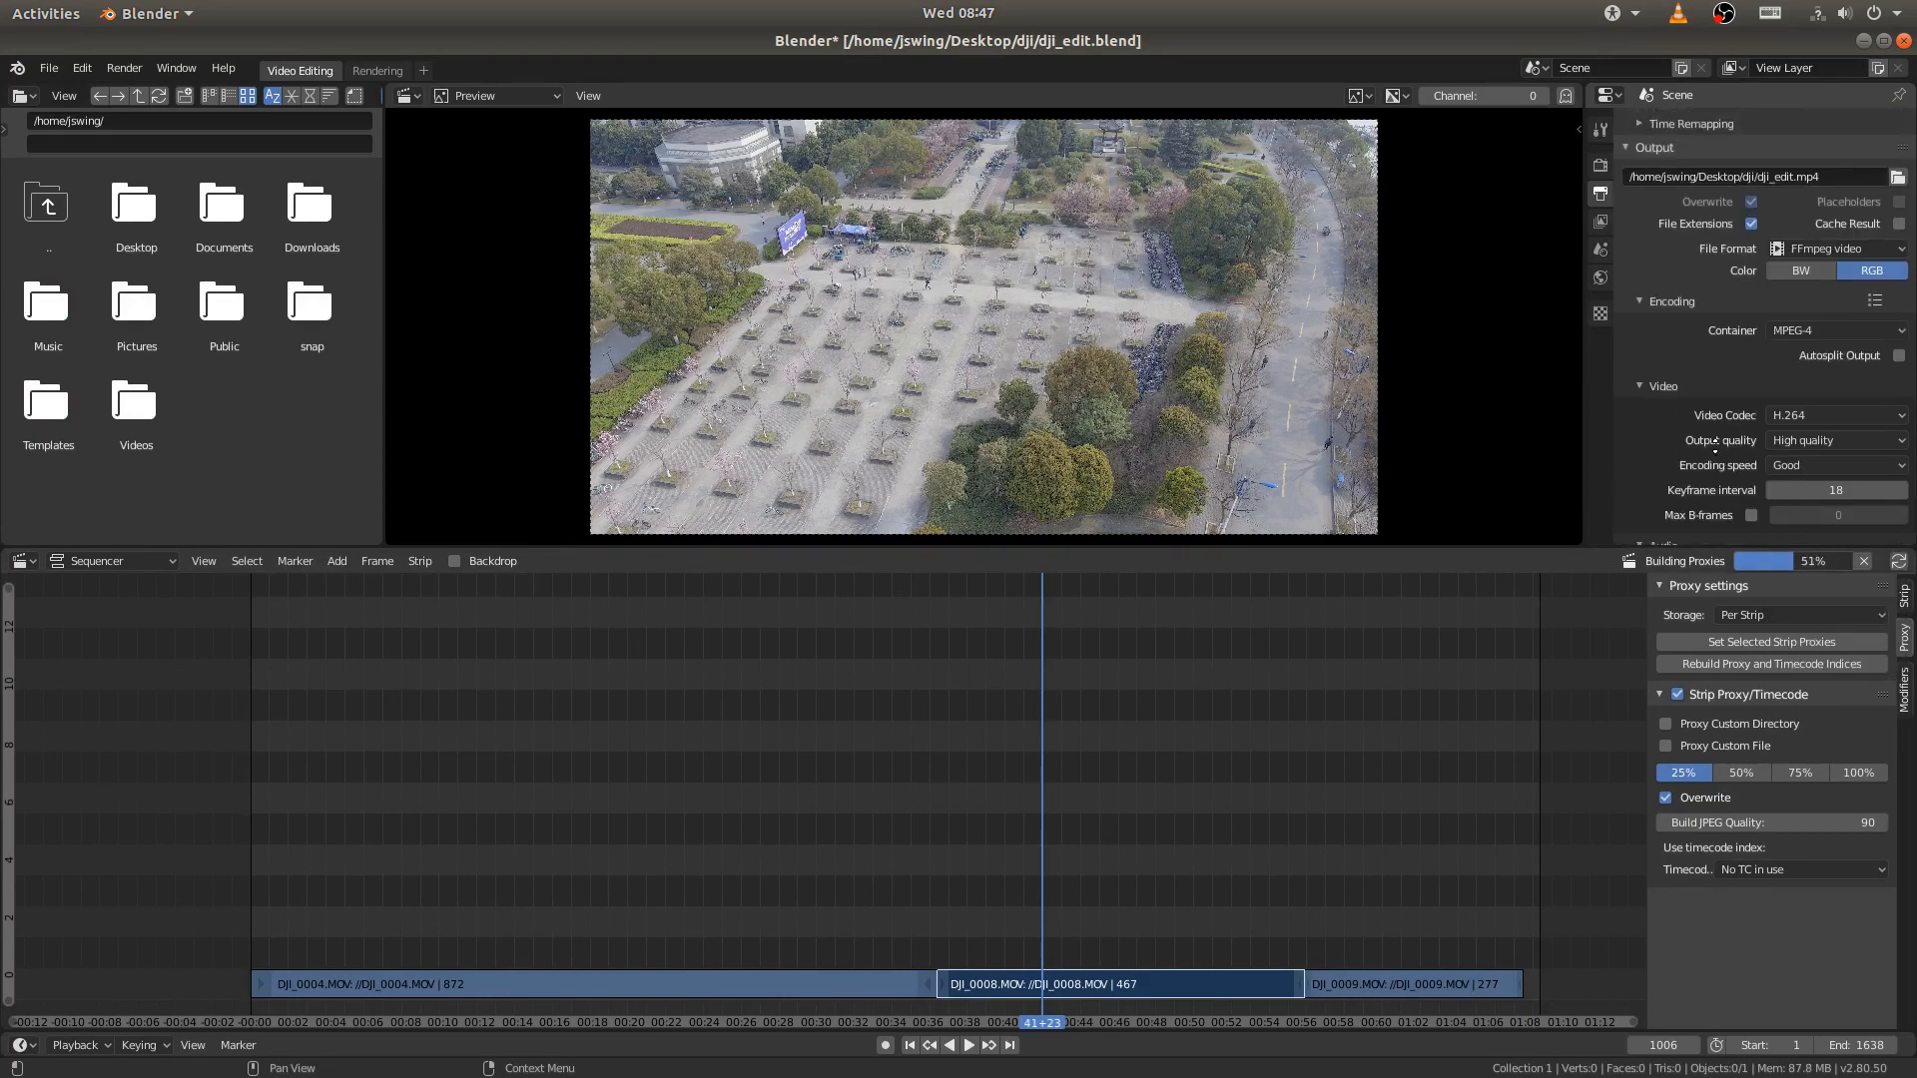
{"action": "scroll", "coordinate": [1688, 254], "scroll_direction": "up", "scroll_amount": 4}
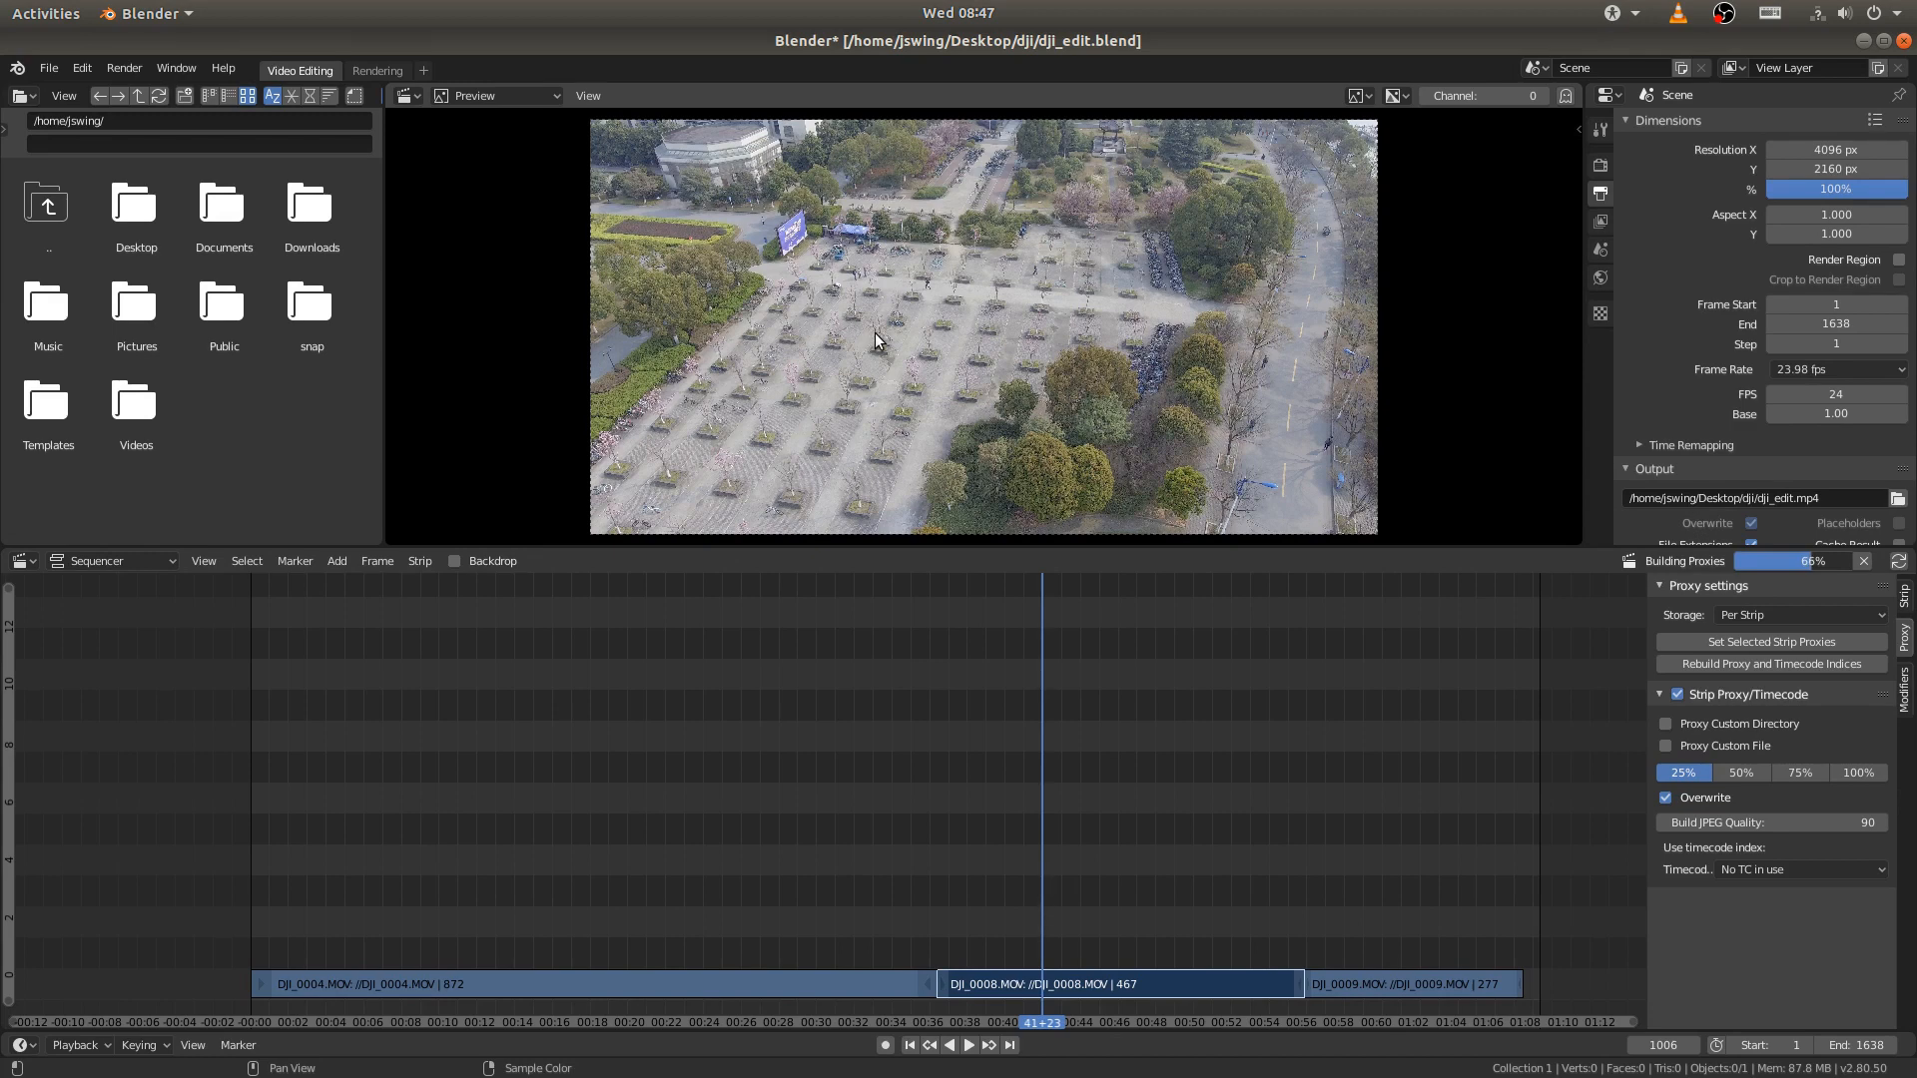
- Save the project, then enable and build a 25% proxy for the DJI_0009.MOV strip
{"action": "left_click", "coordinate": [1390, 985]}
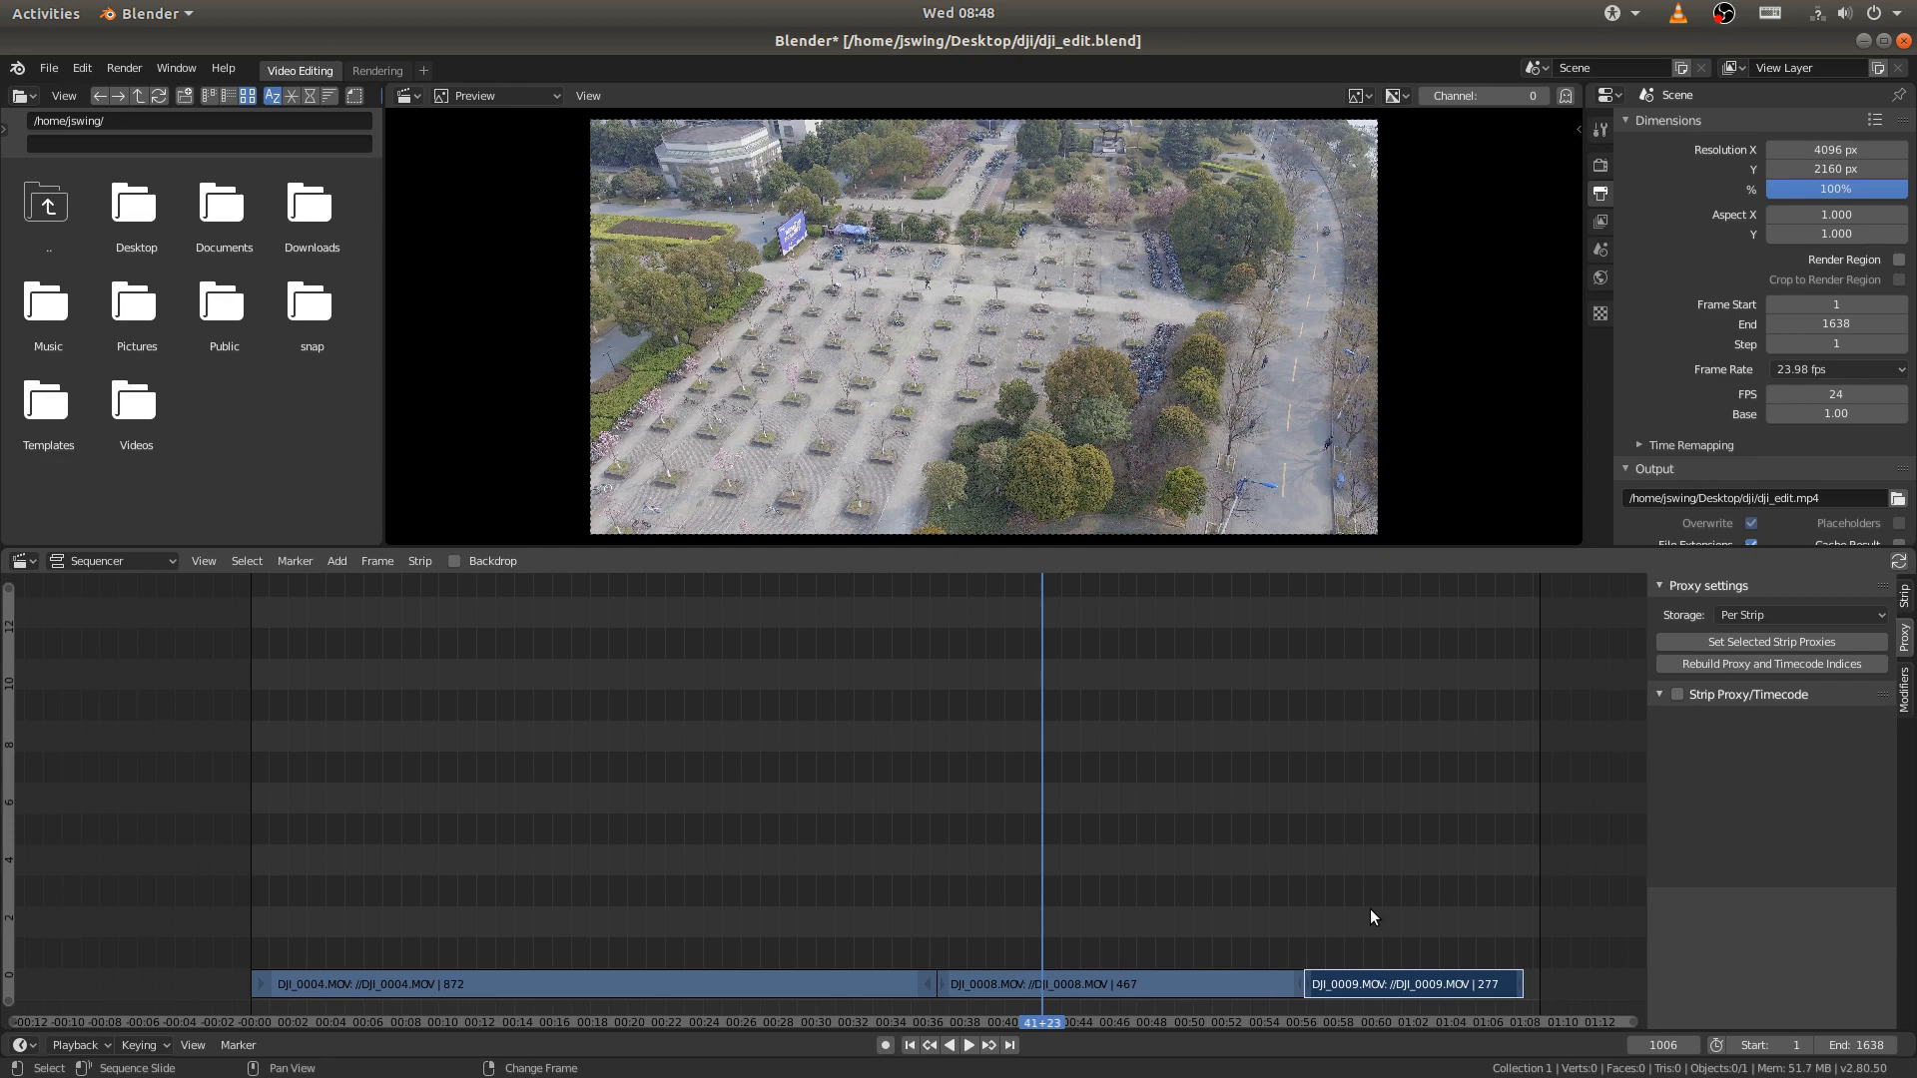
{"action": "key", "text": "ctrl+s"}
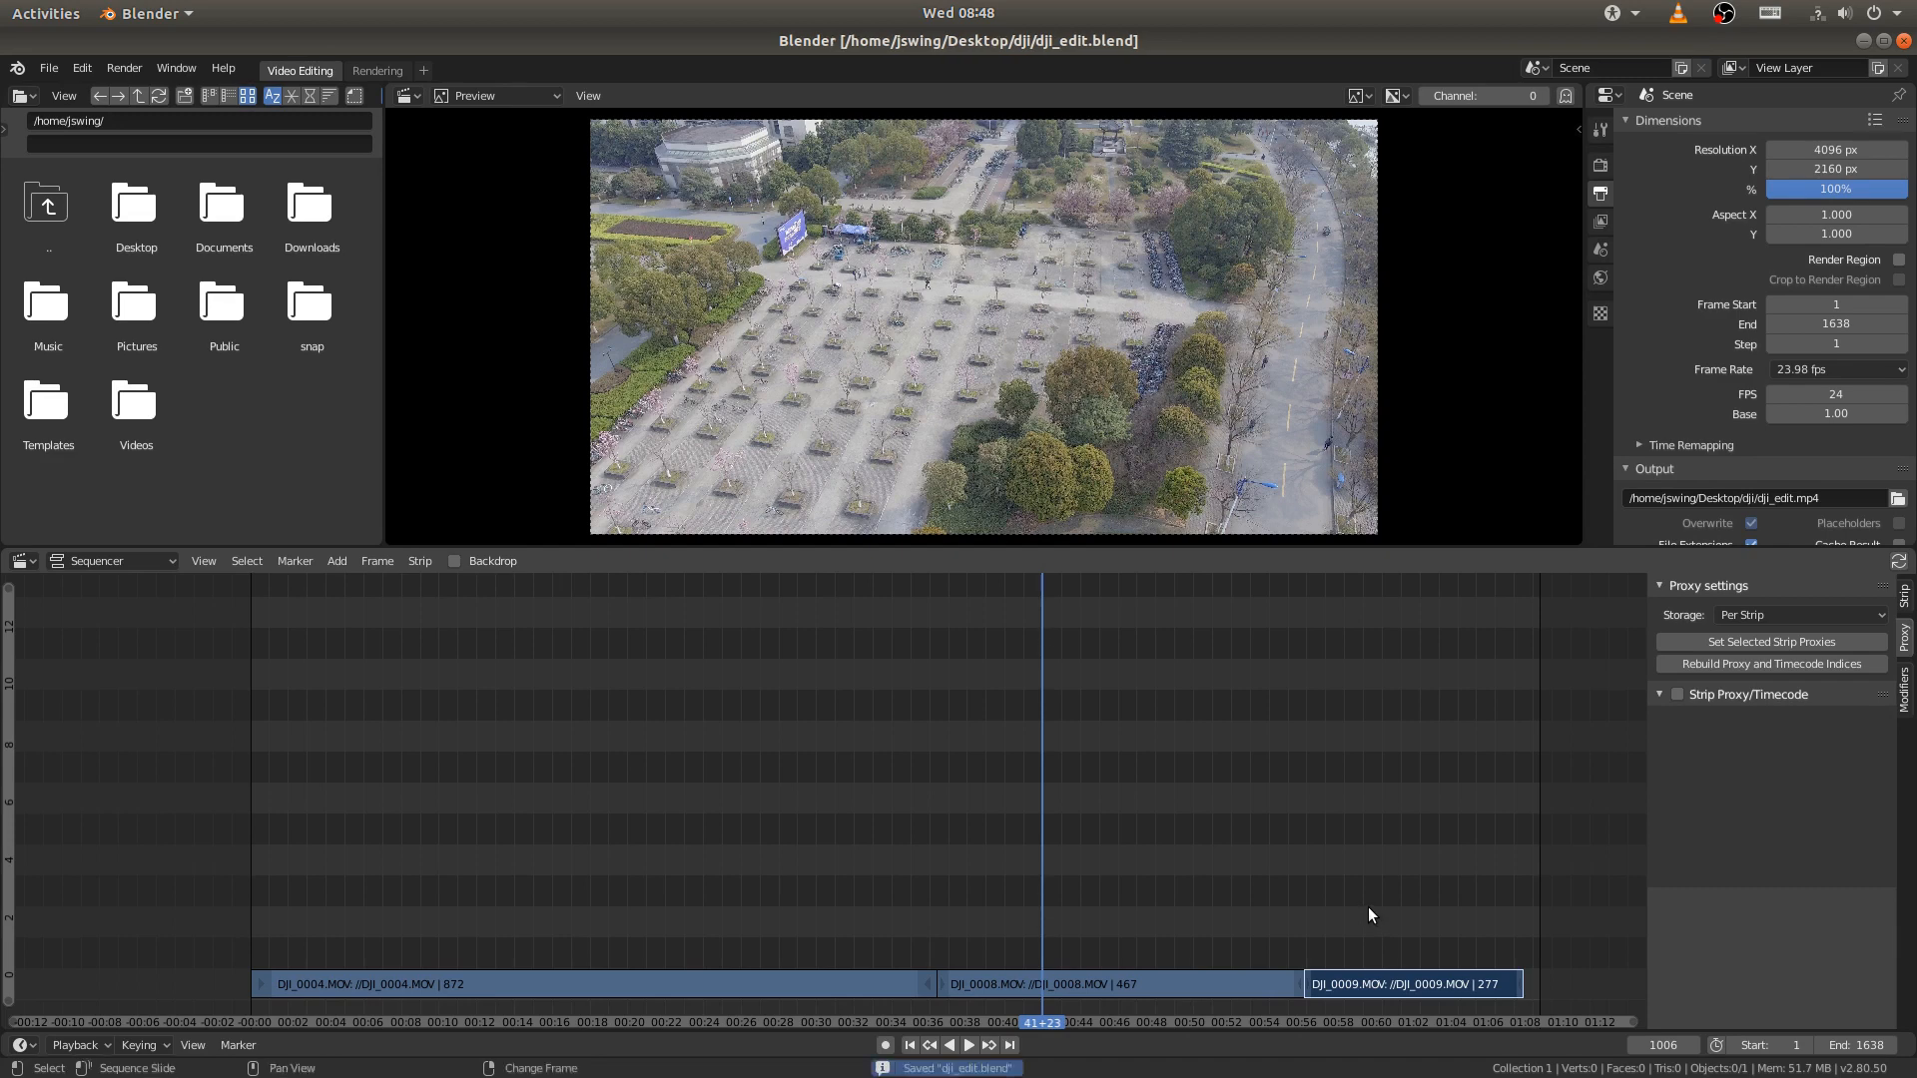
{"action": "left_click", "coordinate": [1678, 695]}
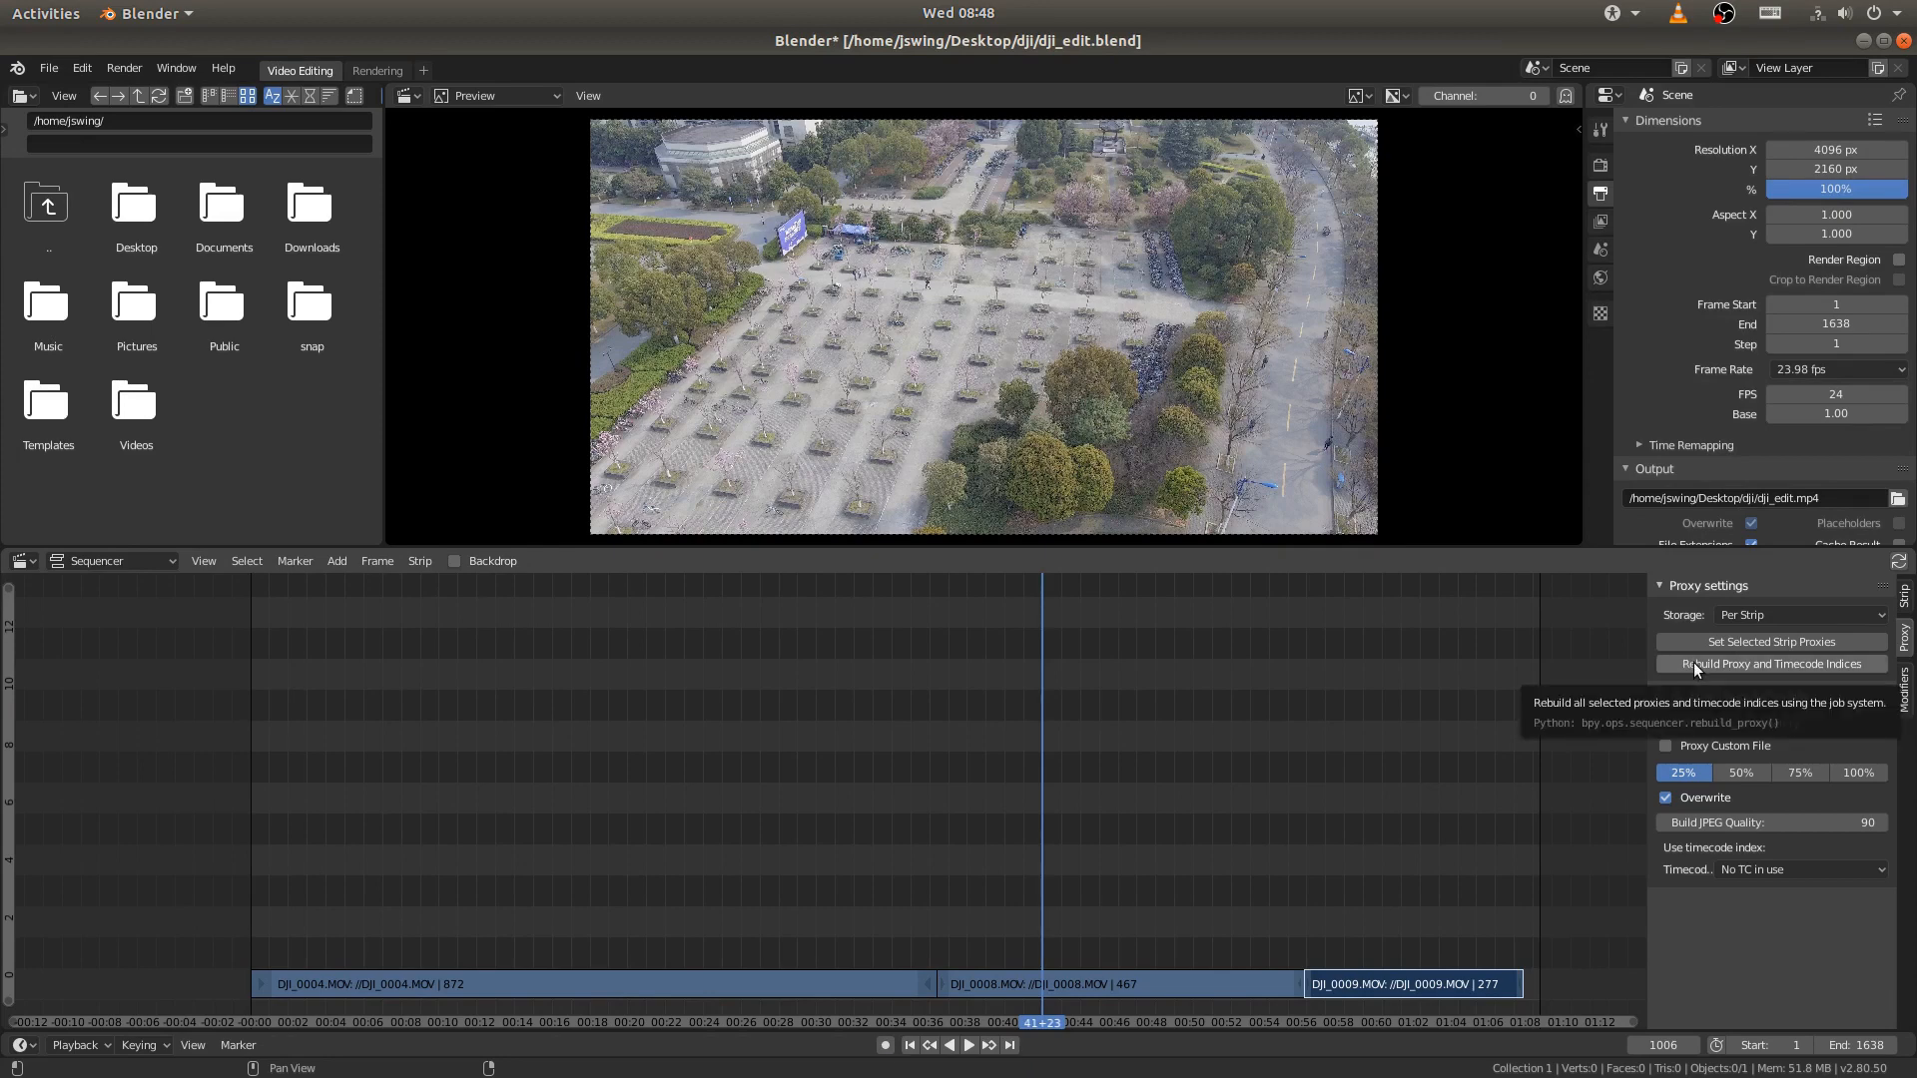
{"action": "left_click", "coordinate": [1693, 663]}
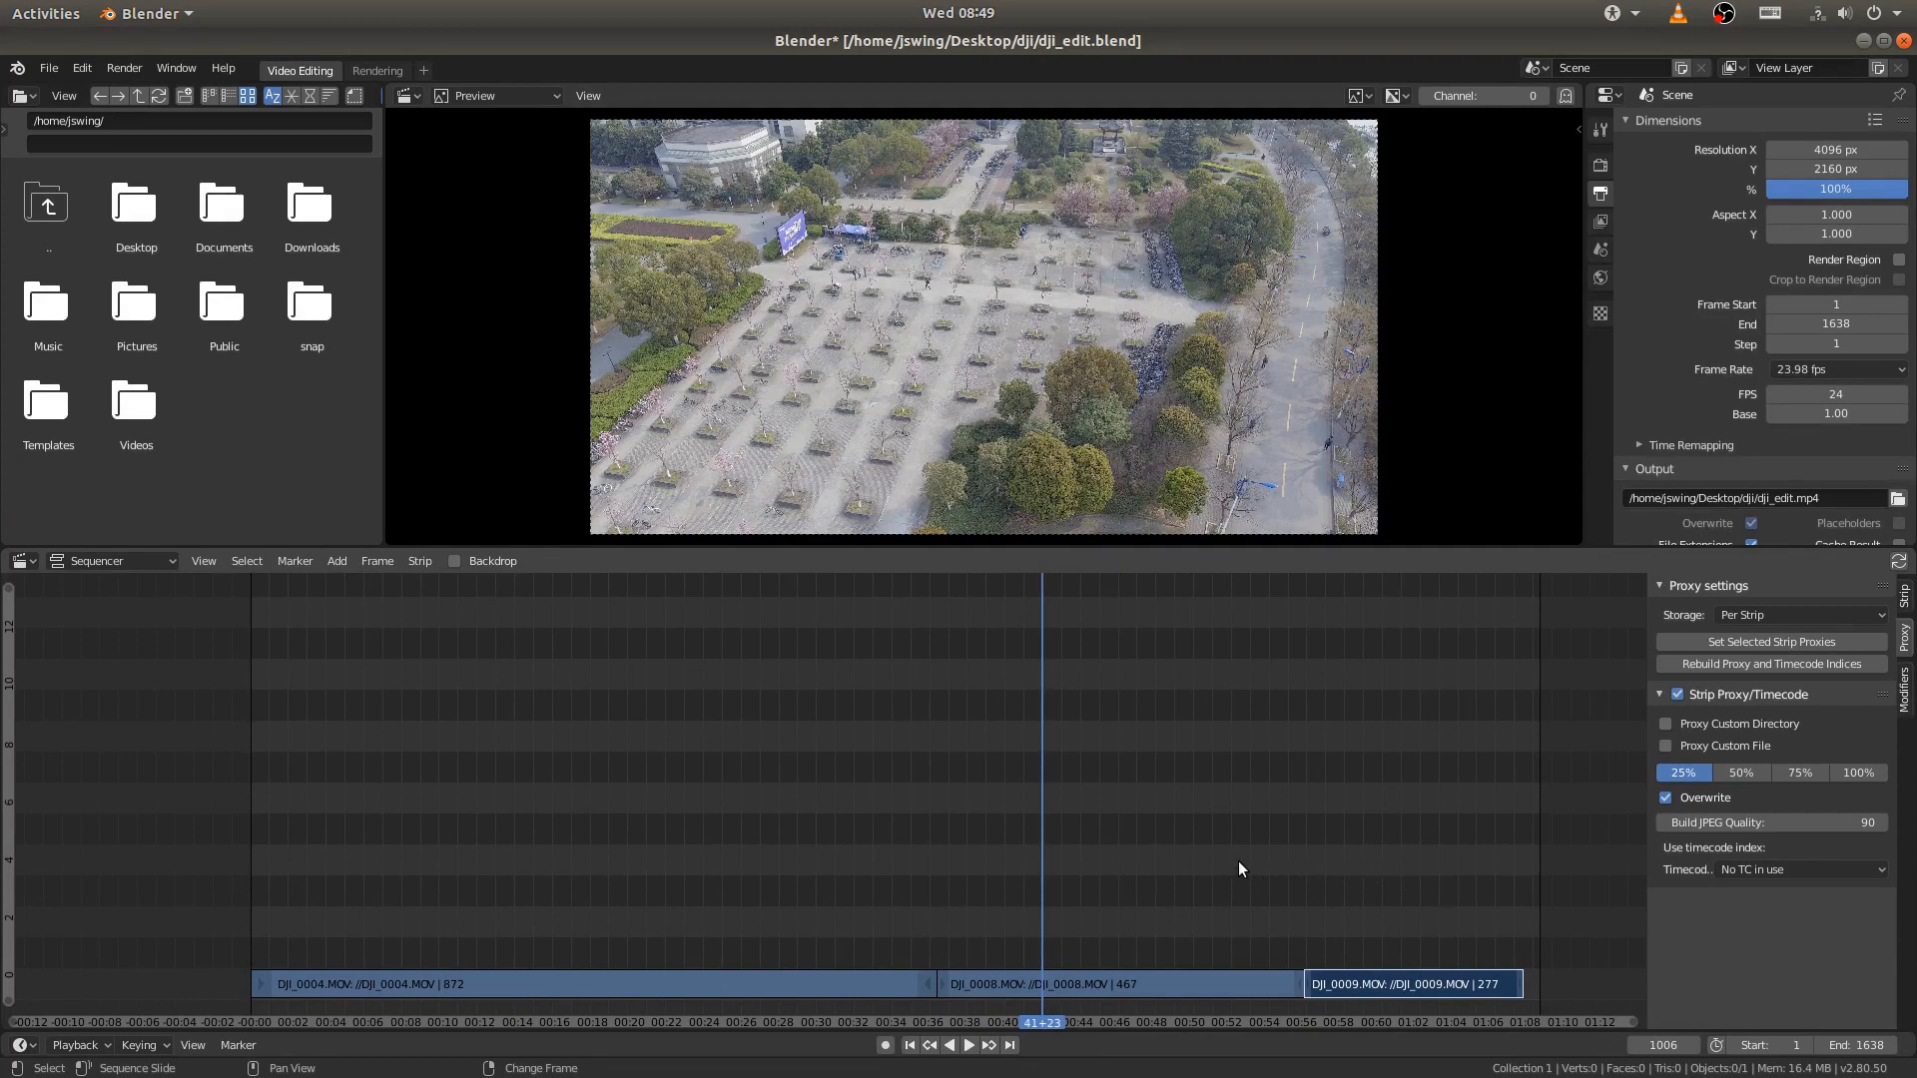
- Play back the footage and set the preview's proxy render size to Proxy size 25%
{"action": "key", "text": "space"}
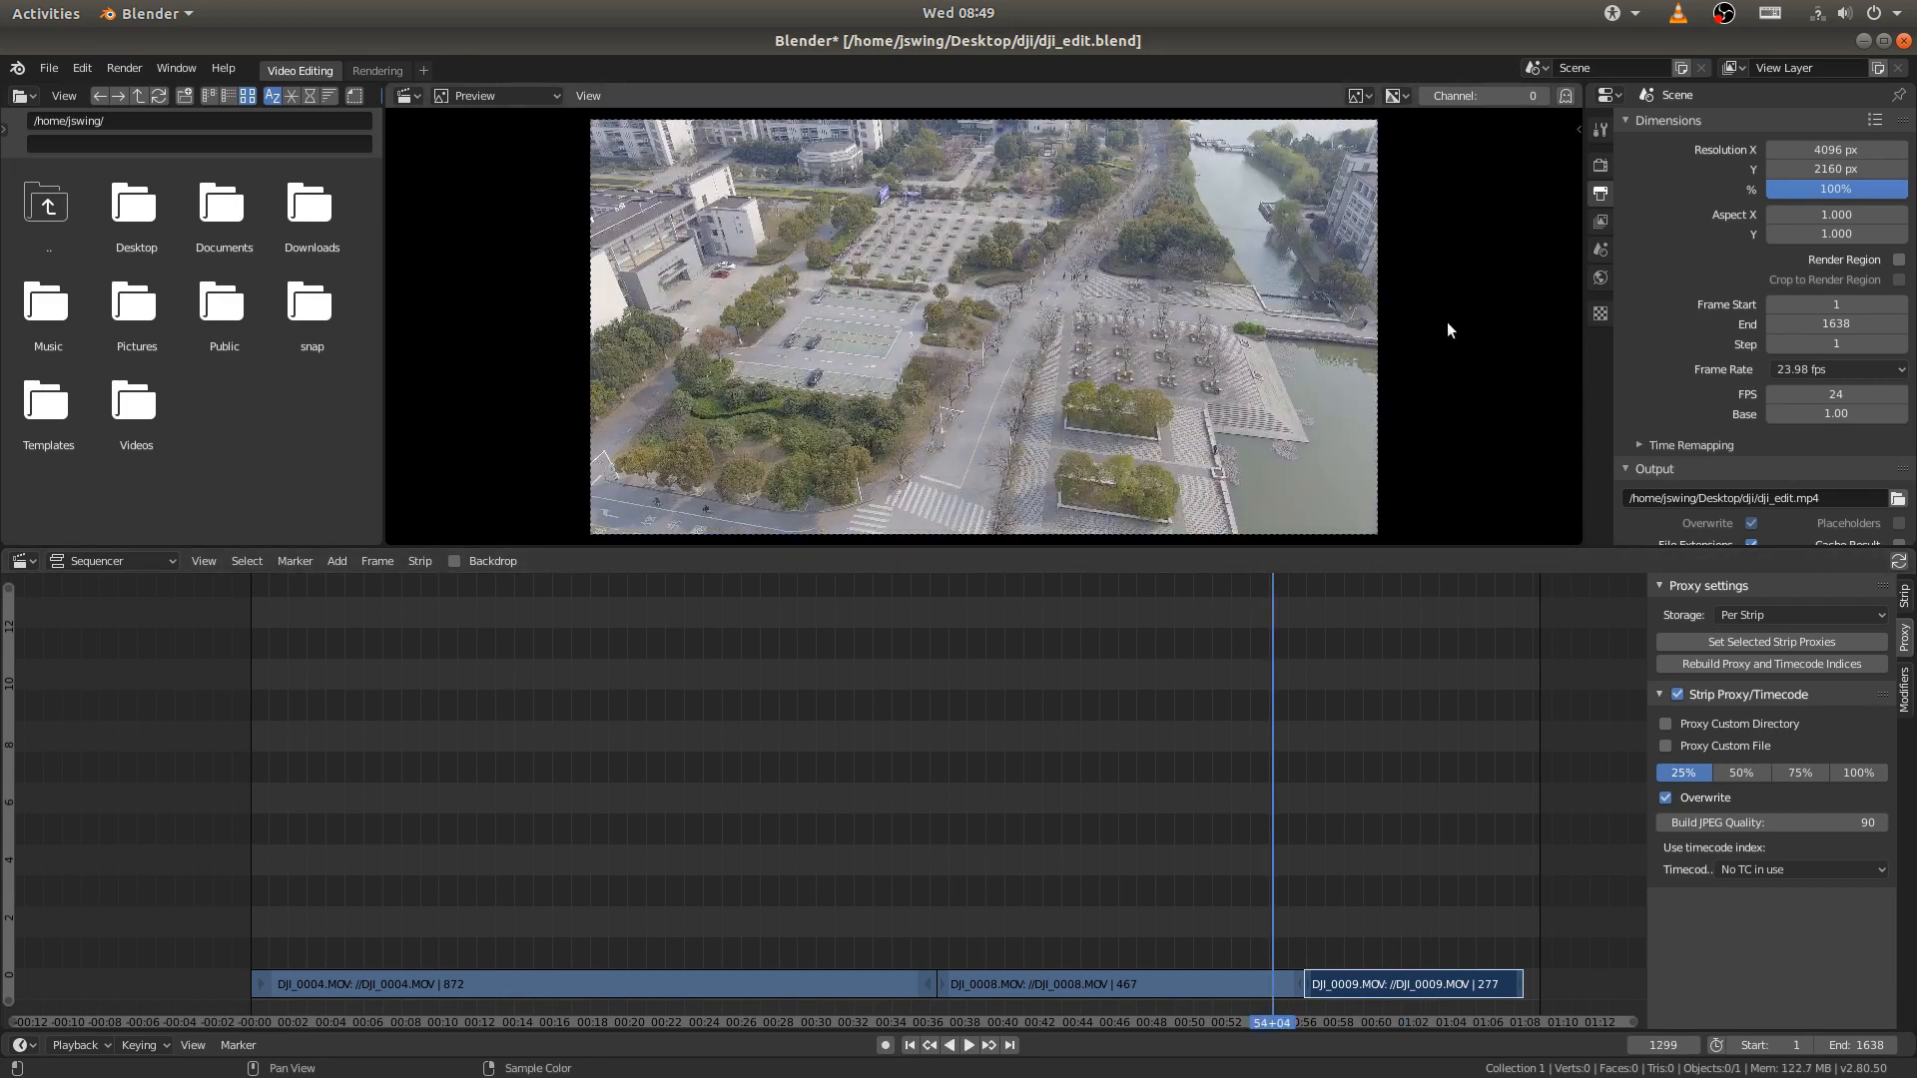
{"action": "key", "text": "n"}
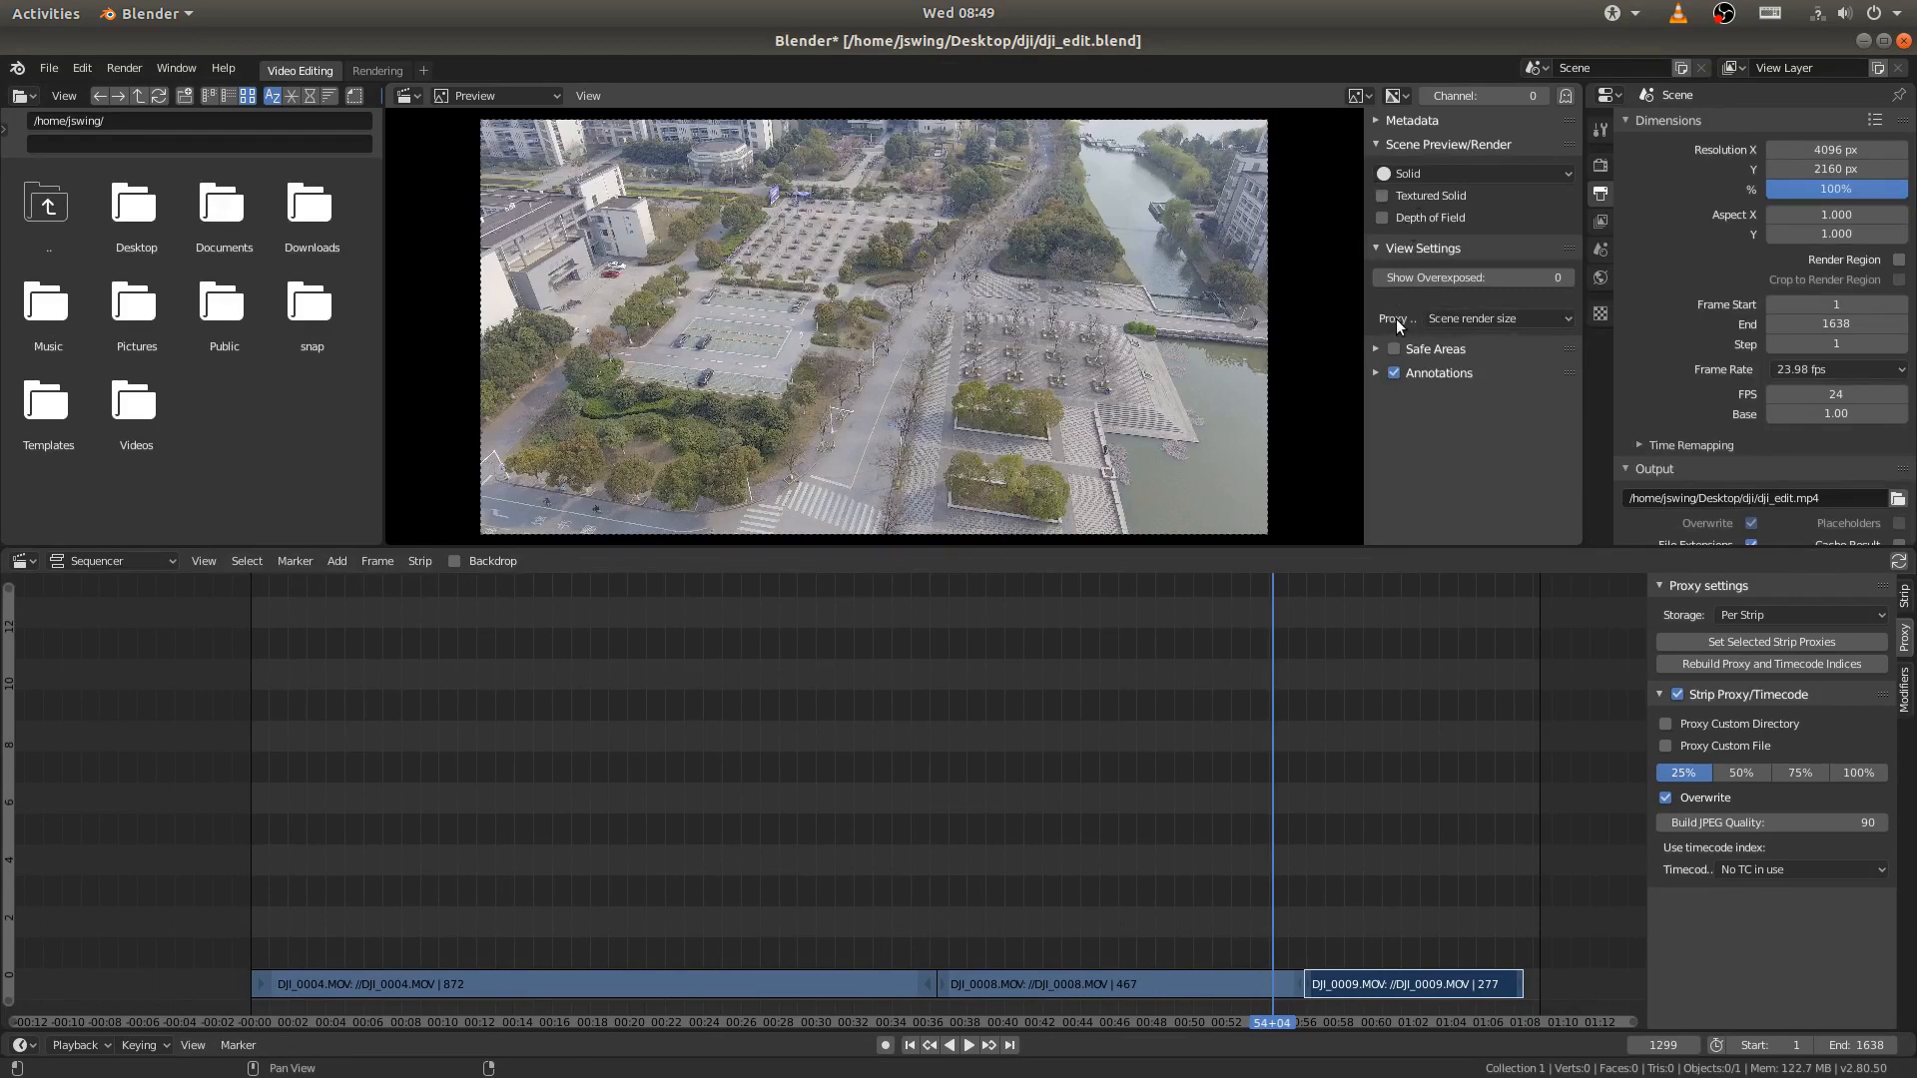
{"action": "left_click", "coordinate": [1482, 320]}
{"action": "left_click_drag", "start_coordinate": [1366, 302], "coordinate": [1421, 301]}
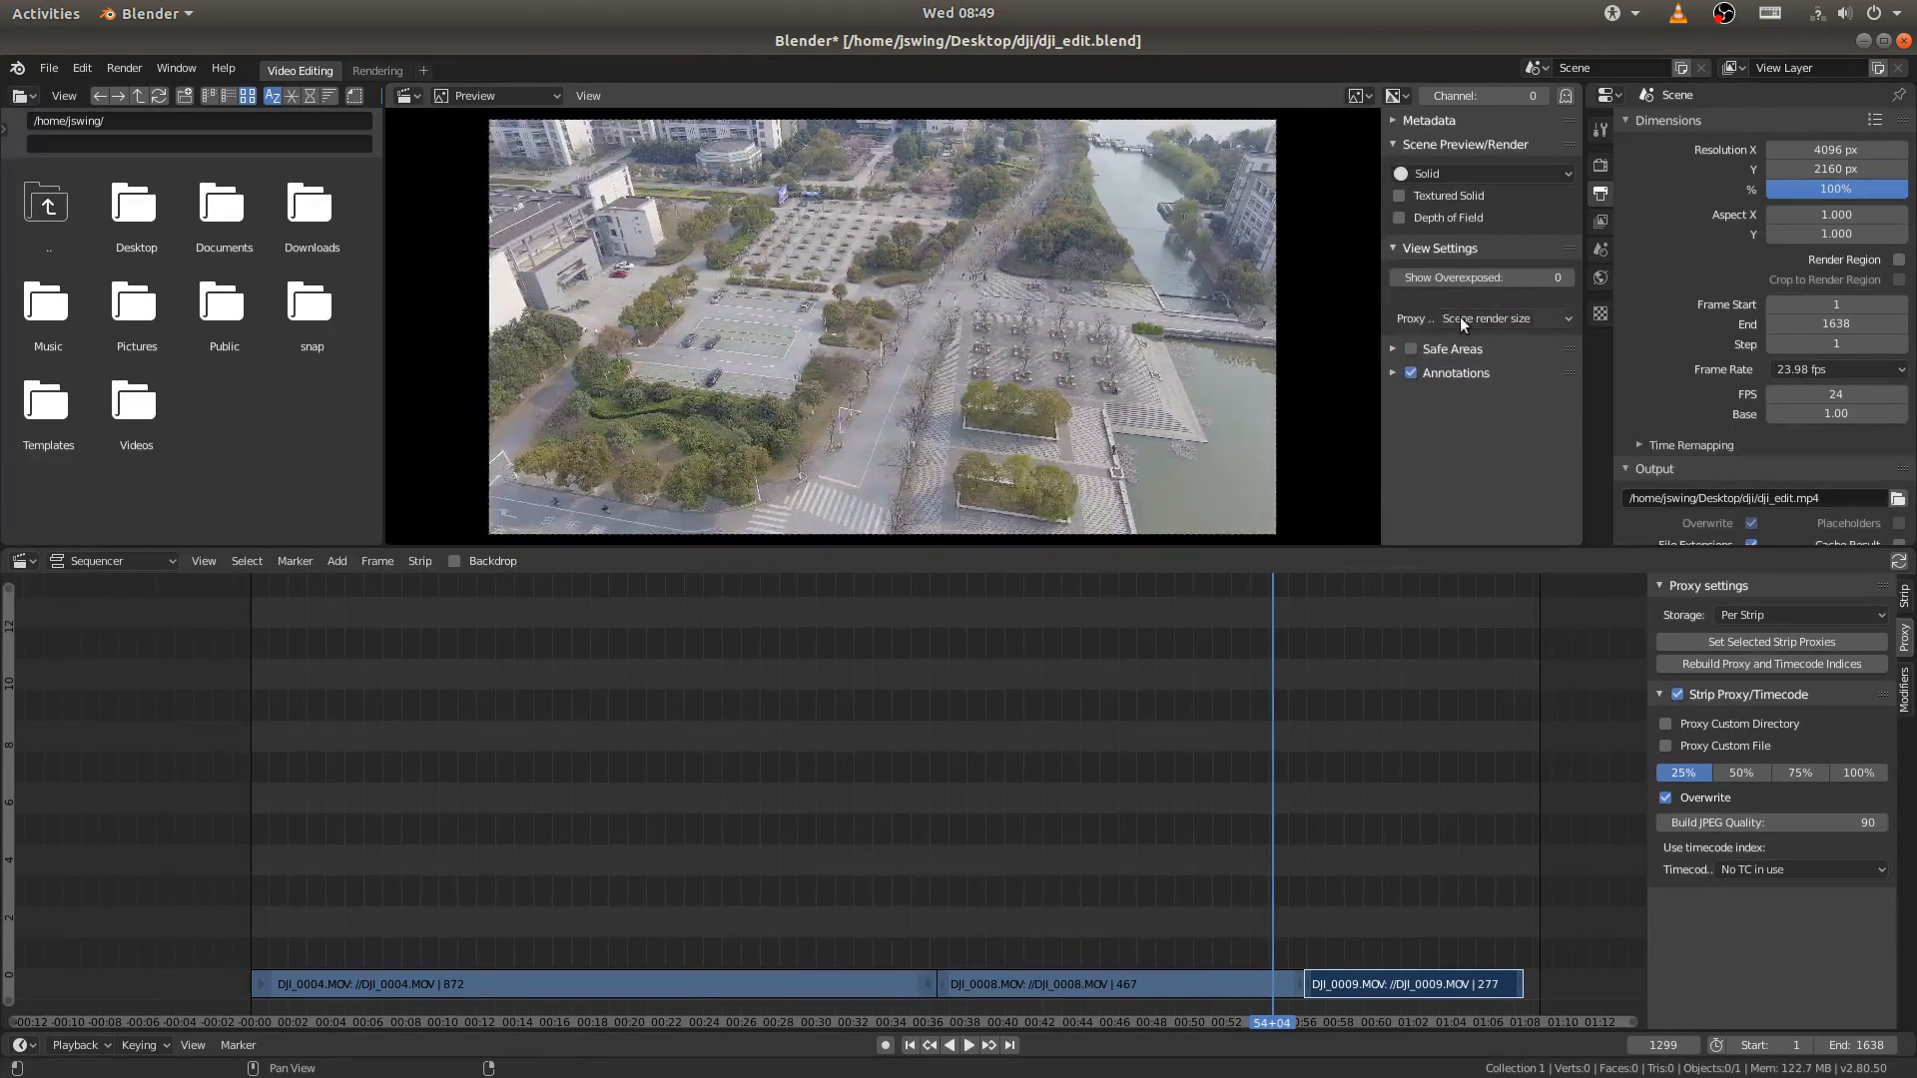
{"action": "left_click", "coordinate": [1460, 318]}
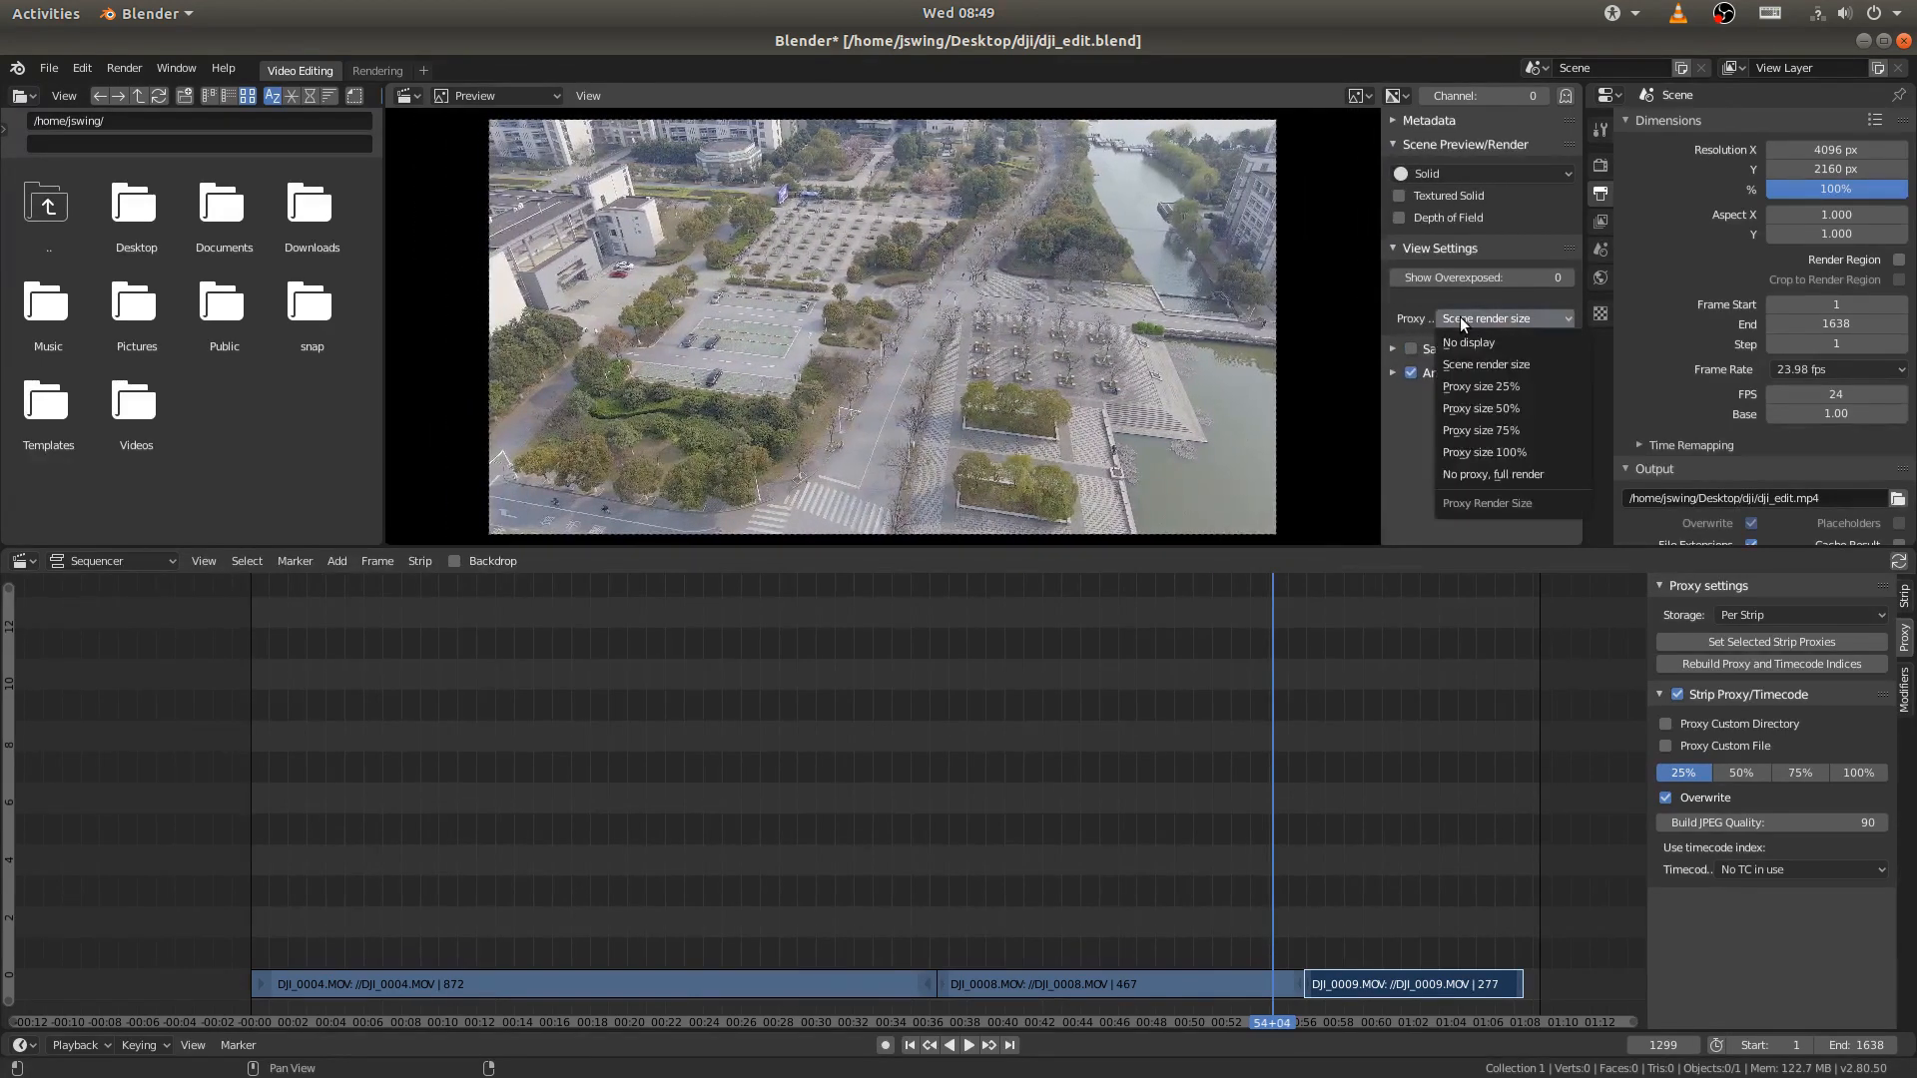
{"action": "left_click", "coordinate": [1460, 388]}
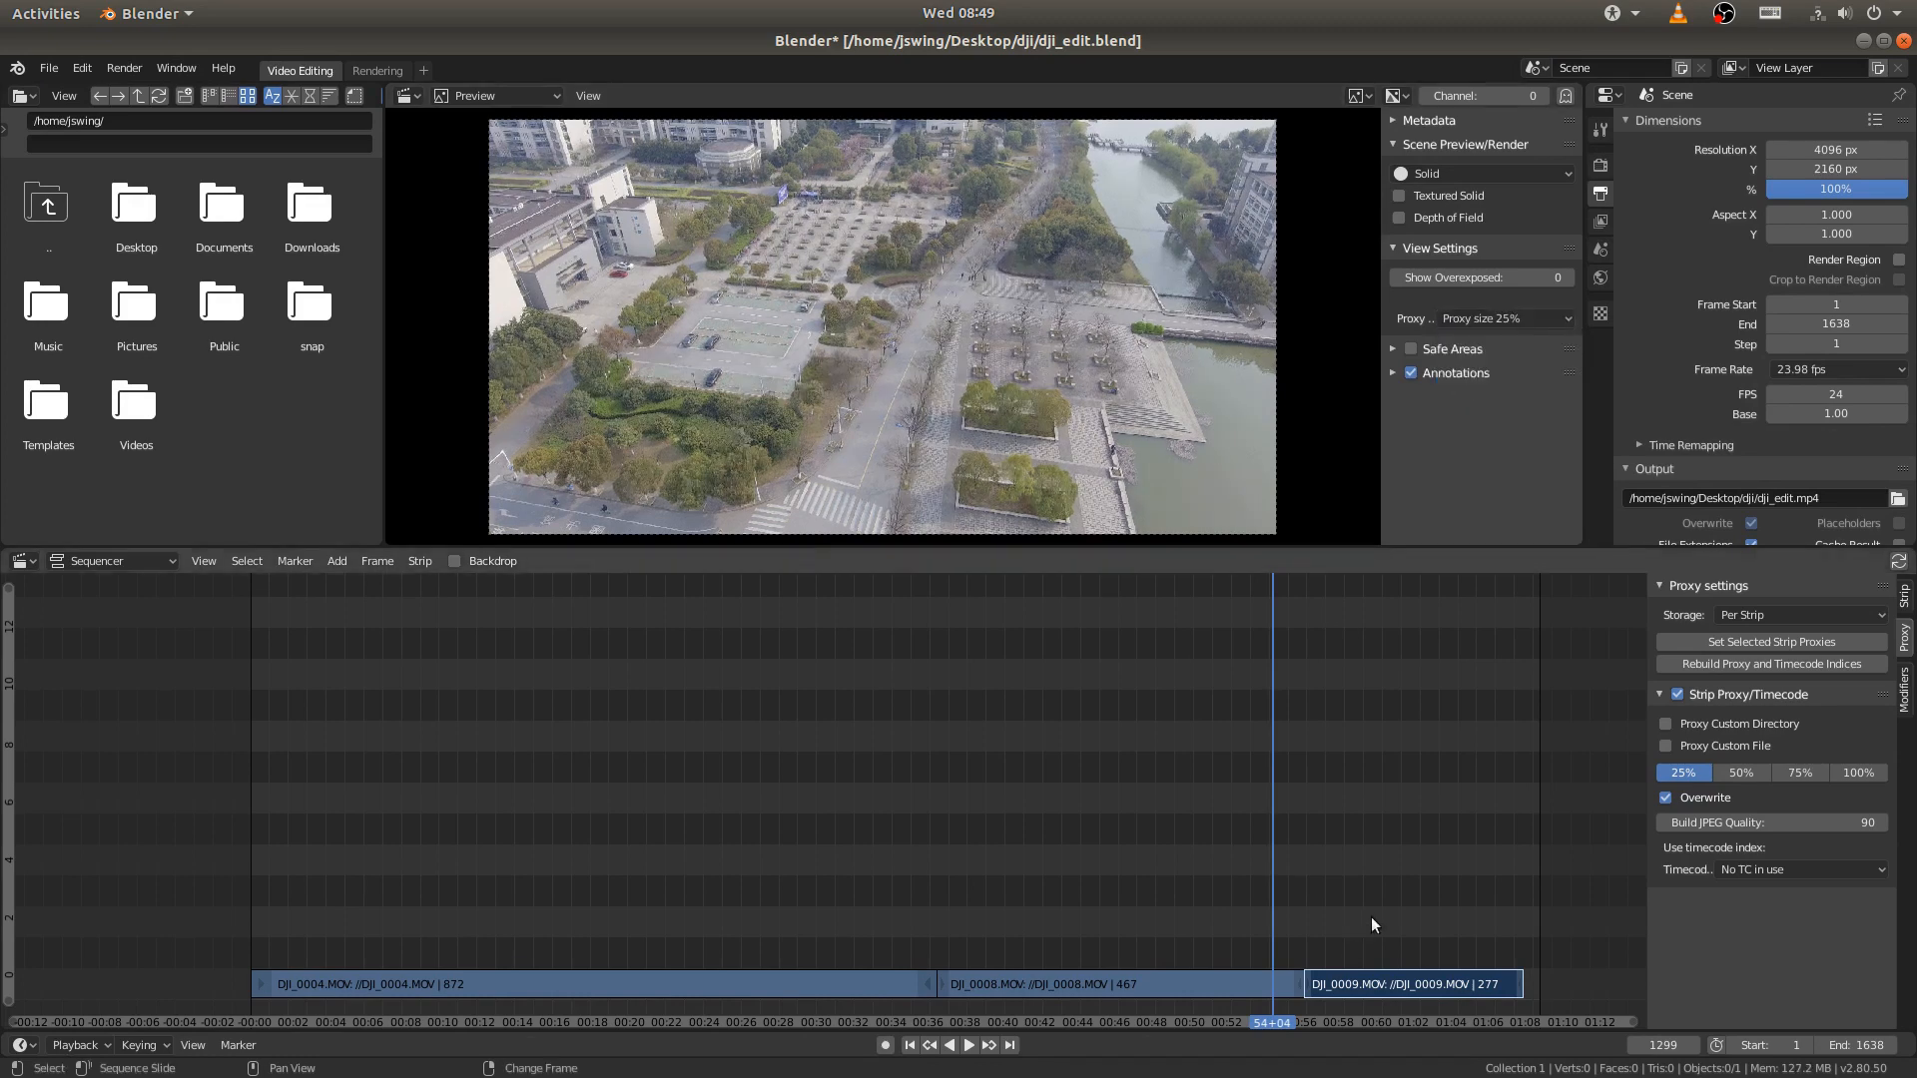
- Play the edit from a point within the DJI_0004.MOV strip to check proxy playback and save the project
{"action": "key", "text": "space"}
{"action": "right_click_drag", "start_coordinate": [1296, 883], "coordinate": [506, 759]}
{"action": "key", "text": "space"}
{"action": "middle_click_drag", "start_coordinate": [506, 759], "coordinate": [876, 795]}
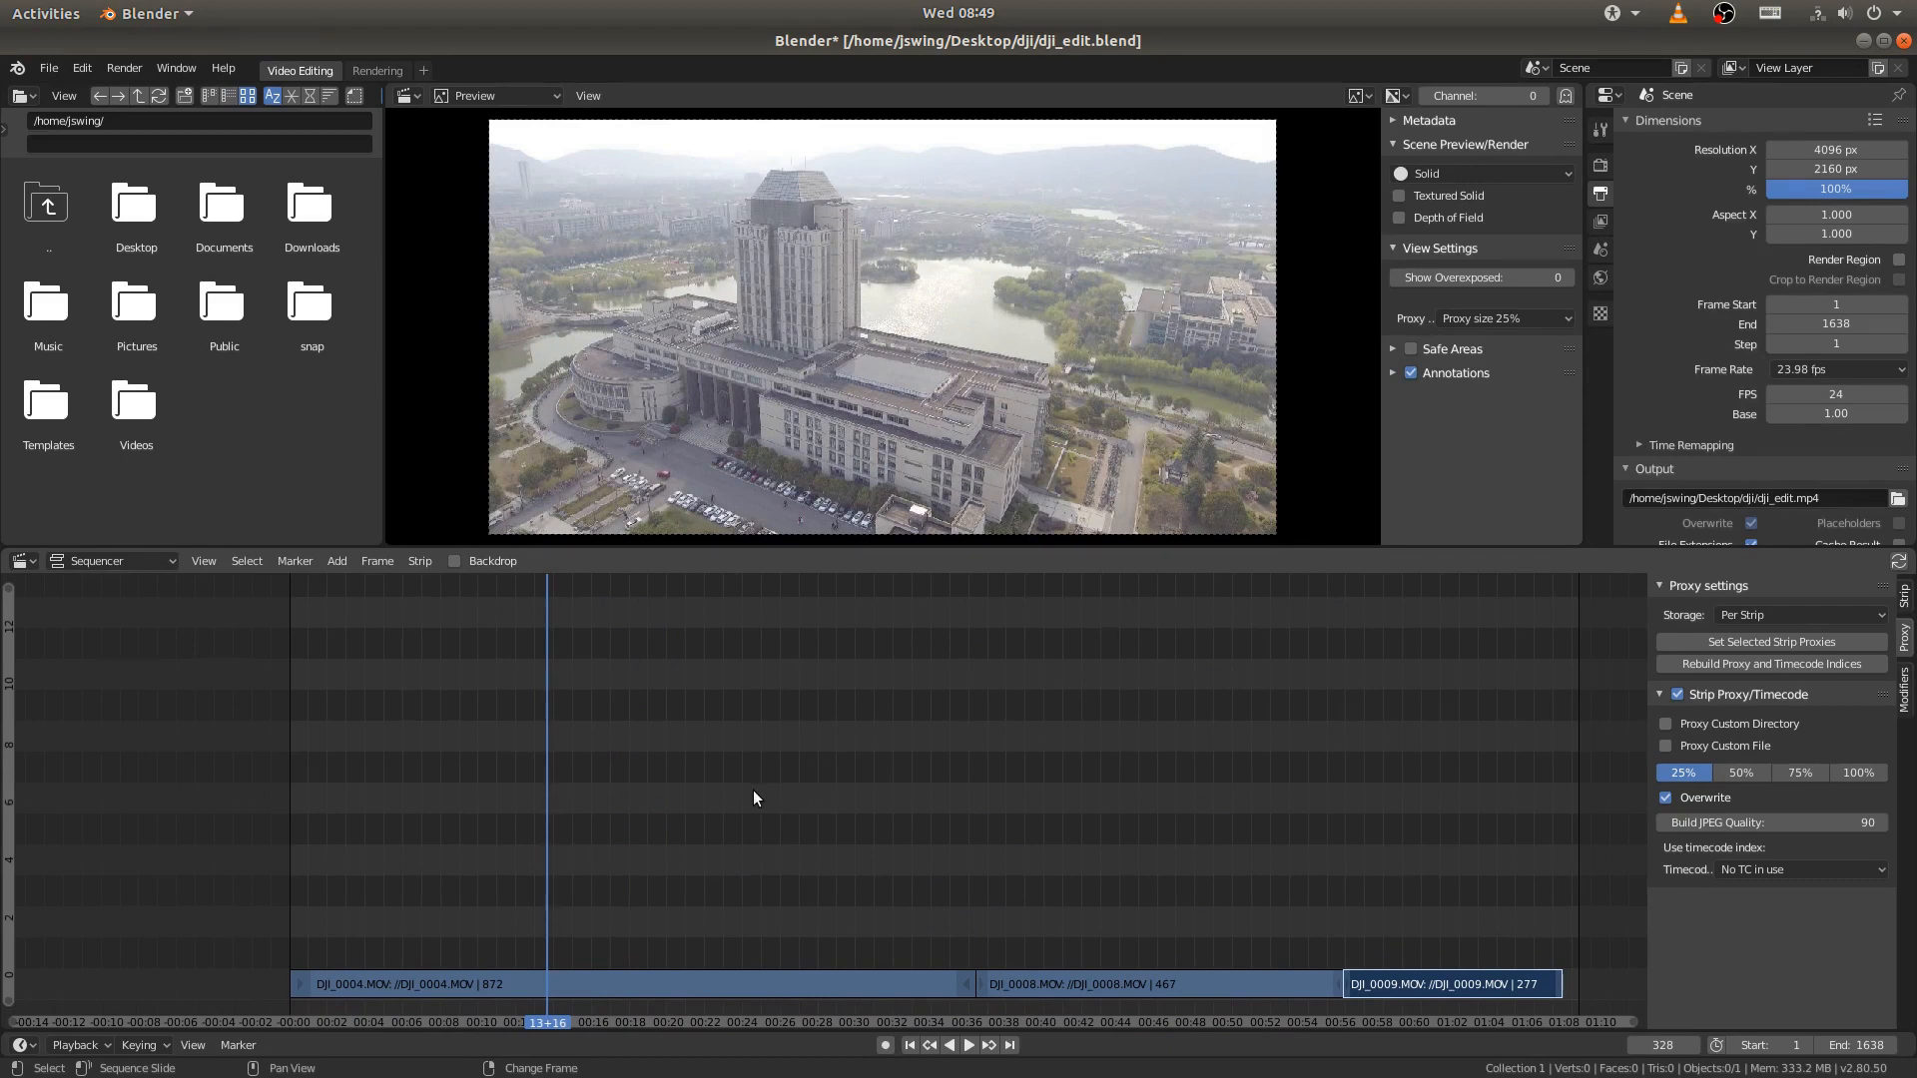
{"action": "key", "text": "ctrl+s"}
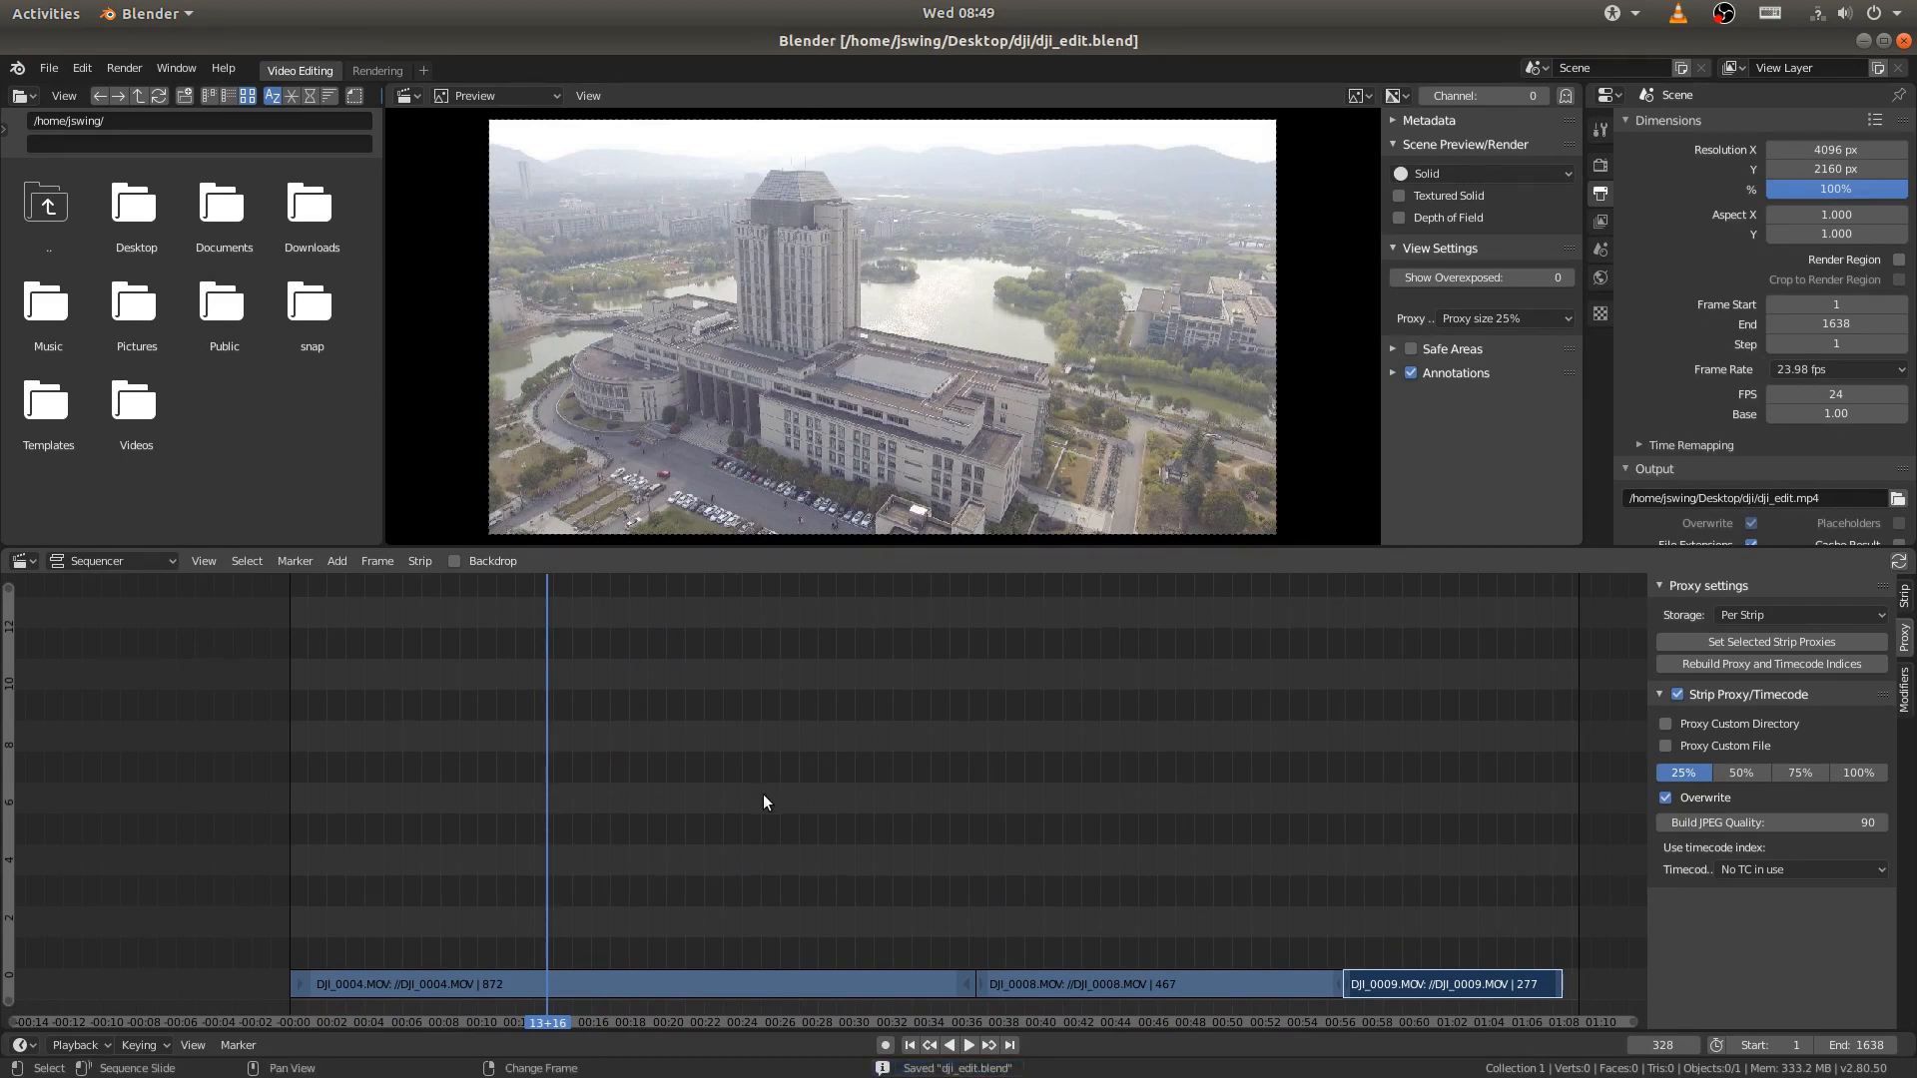
- Move all three video strips up one channel, keeping their timing unchanged
{"action": "key", "text": "s"}
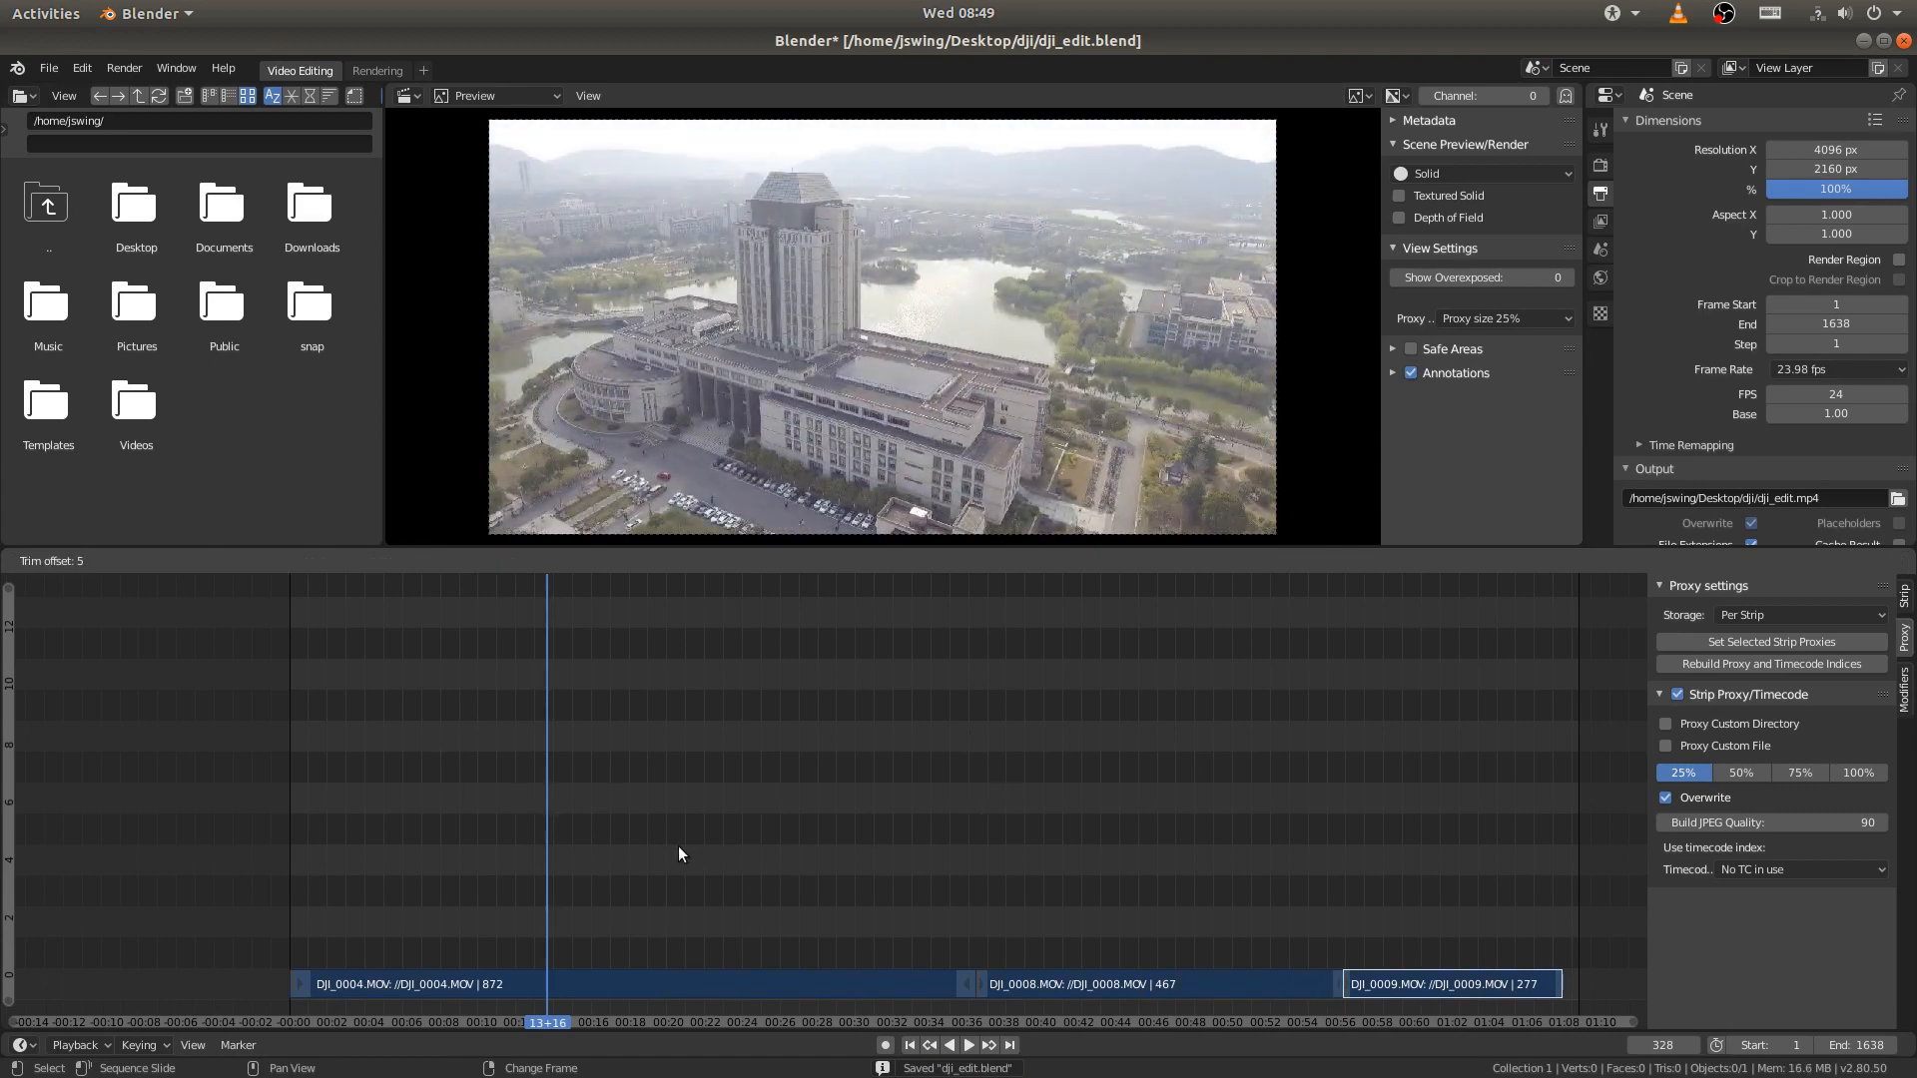
{"action": "key", "text": "Escape"}
{"action": "key", "text": "g"}
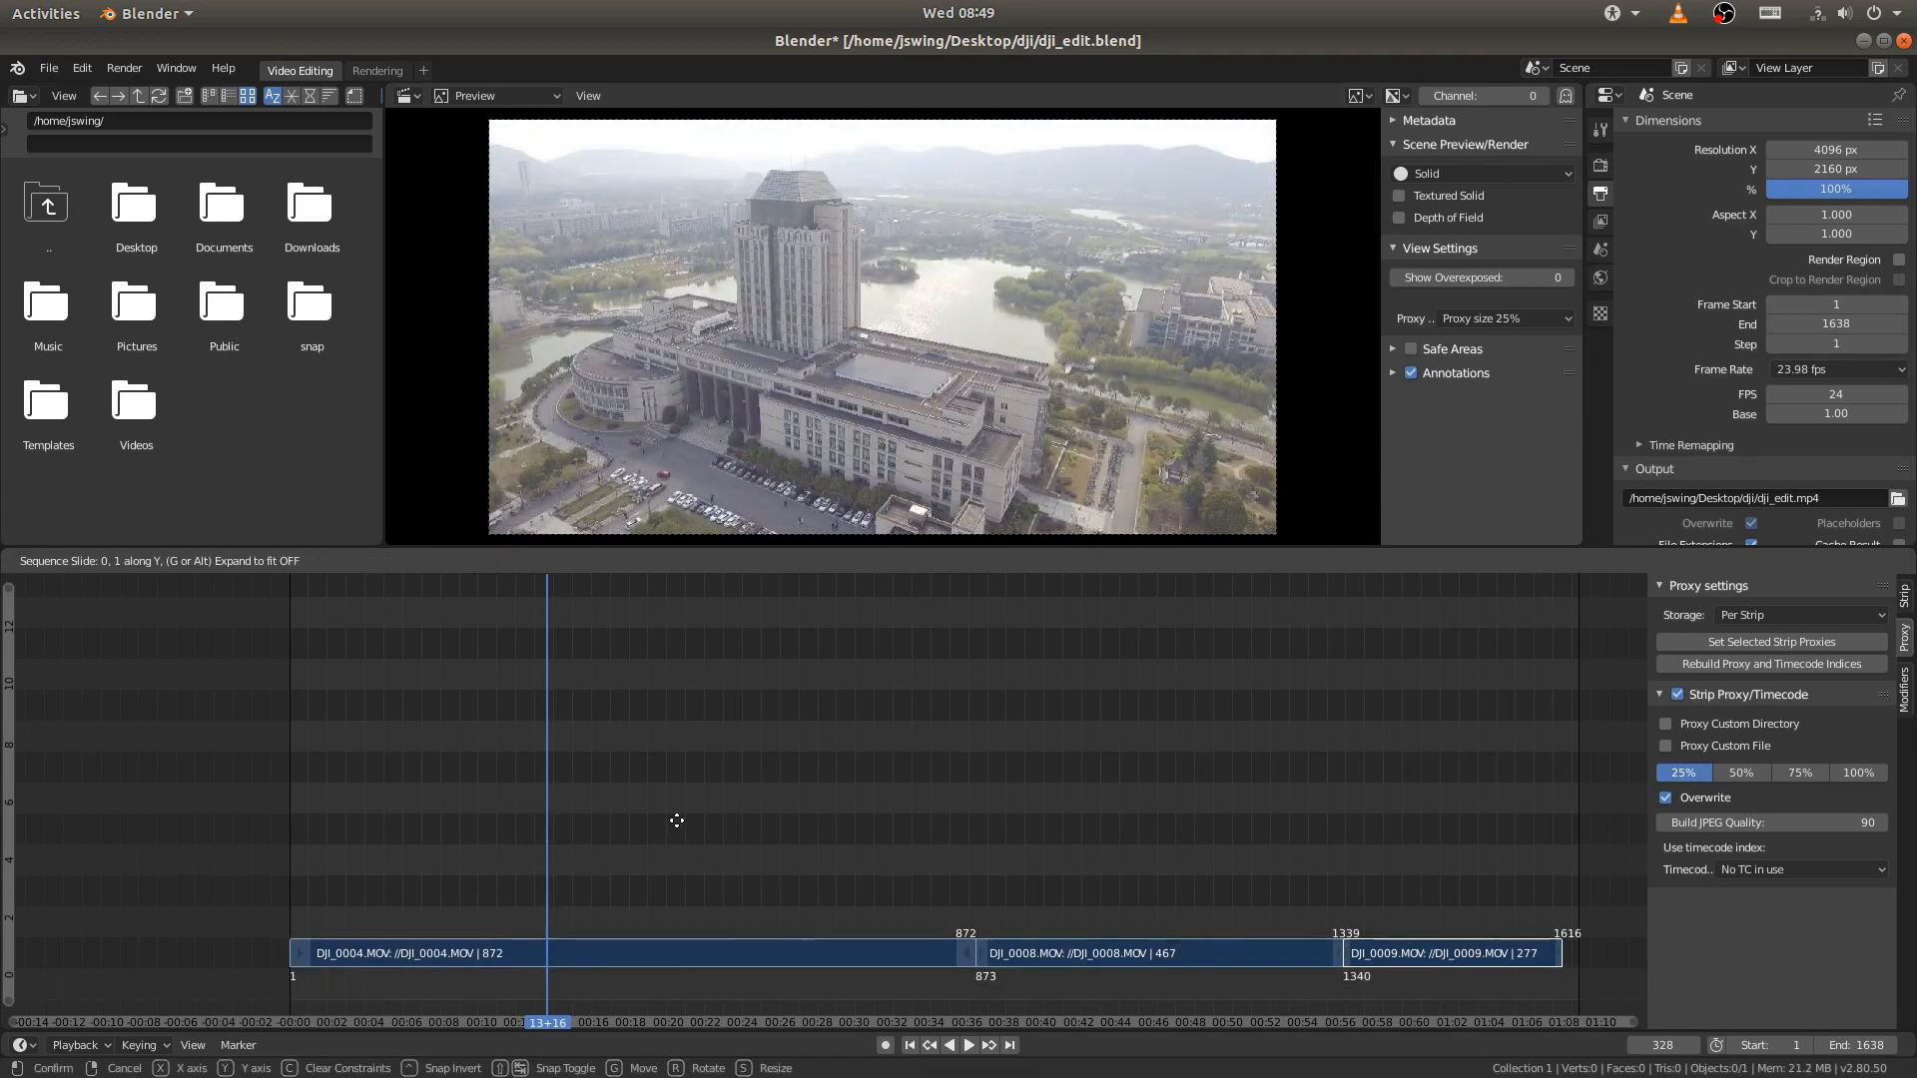
{"action": "left_click", "coordinate": [676, 819]}
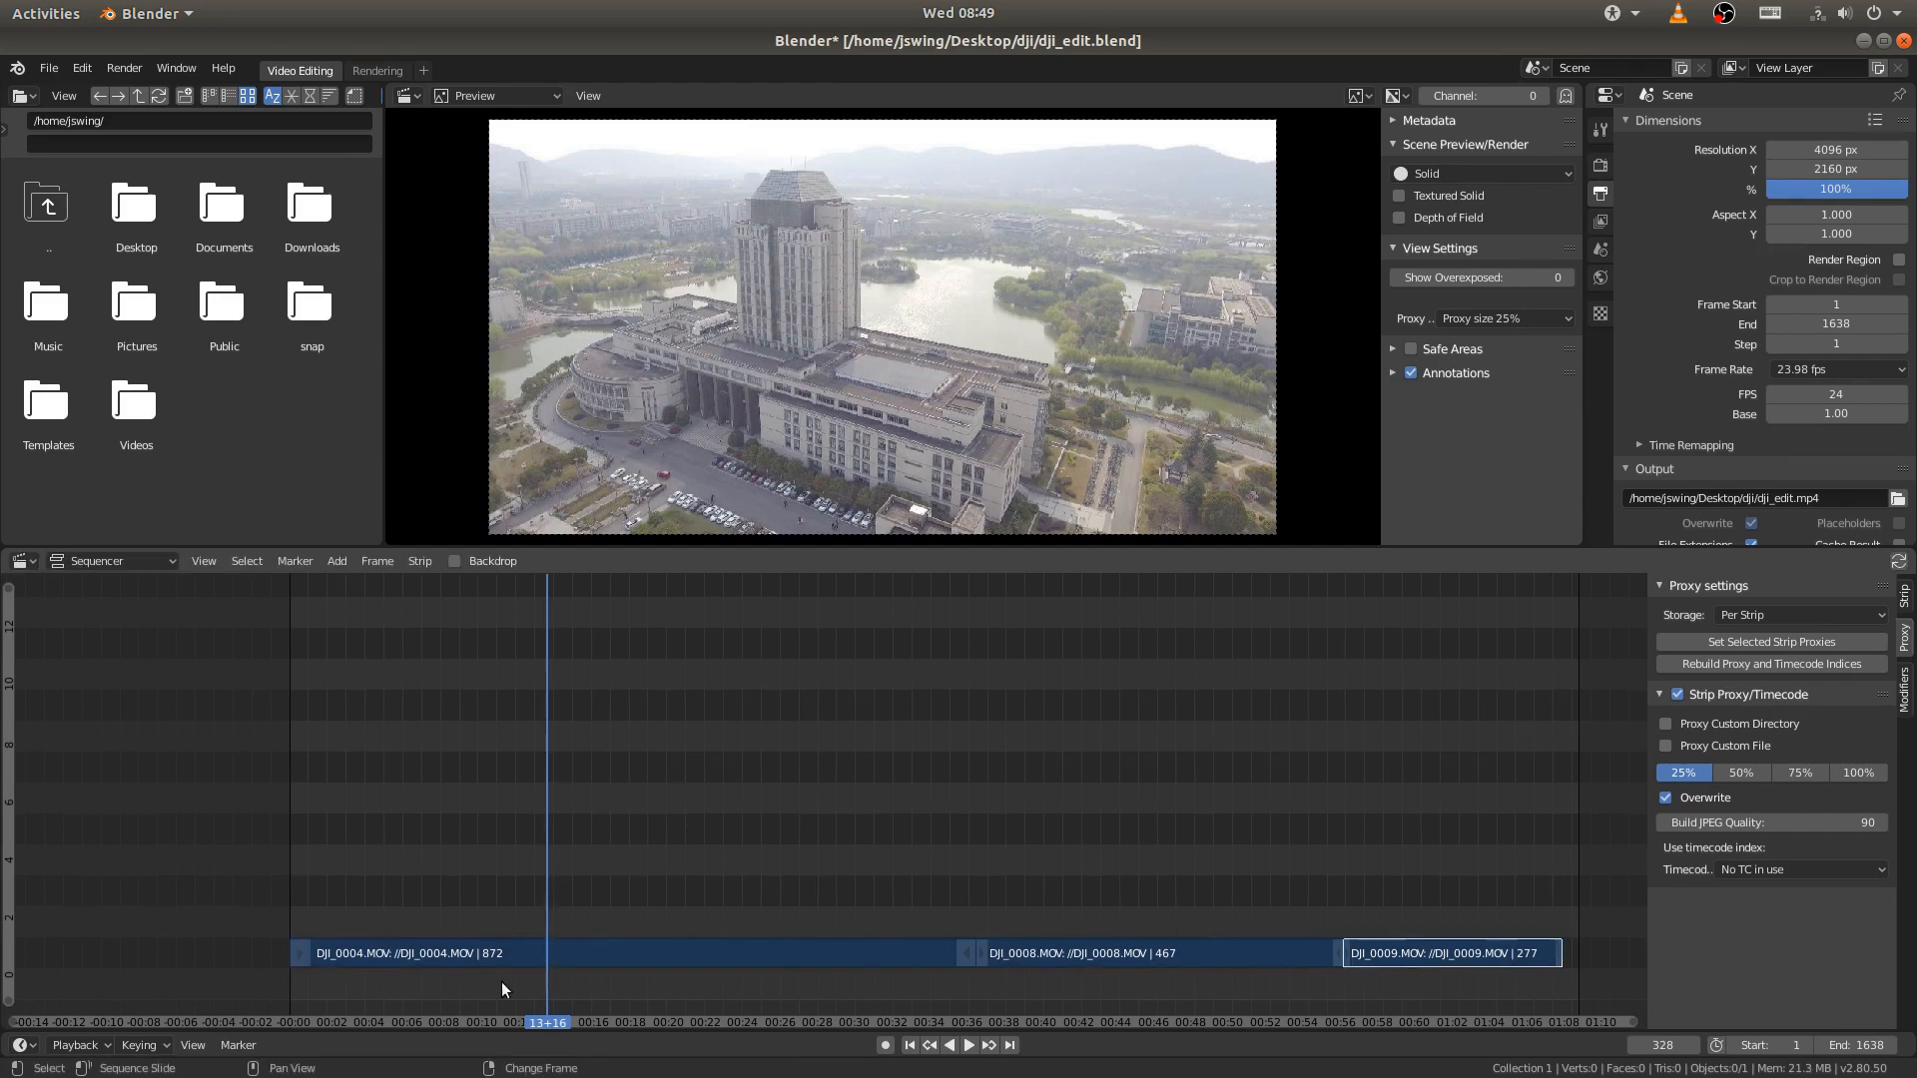
{"action": "middle_click_drag", "start_coordinate": [605, 922], "coordinate": [664, 838]}
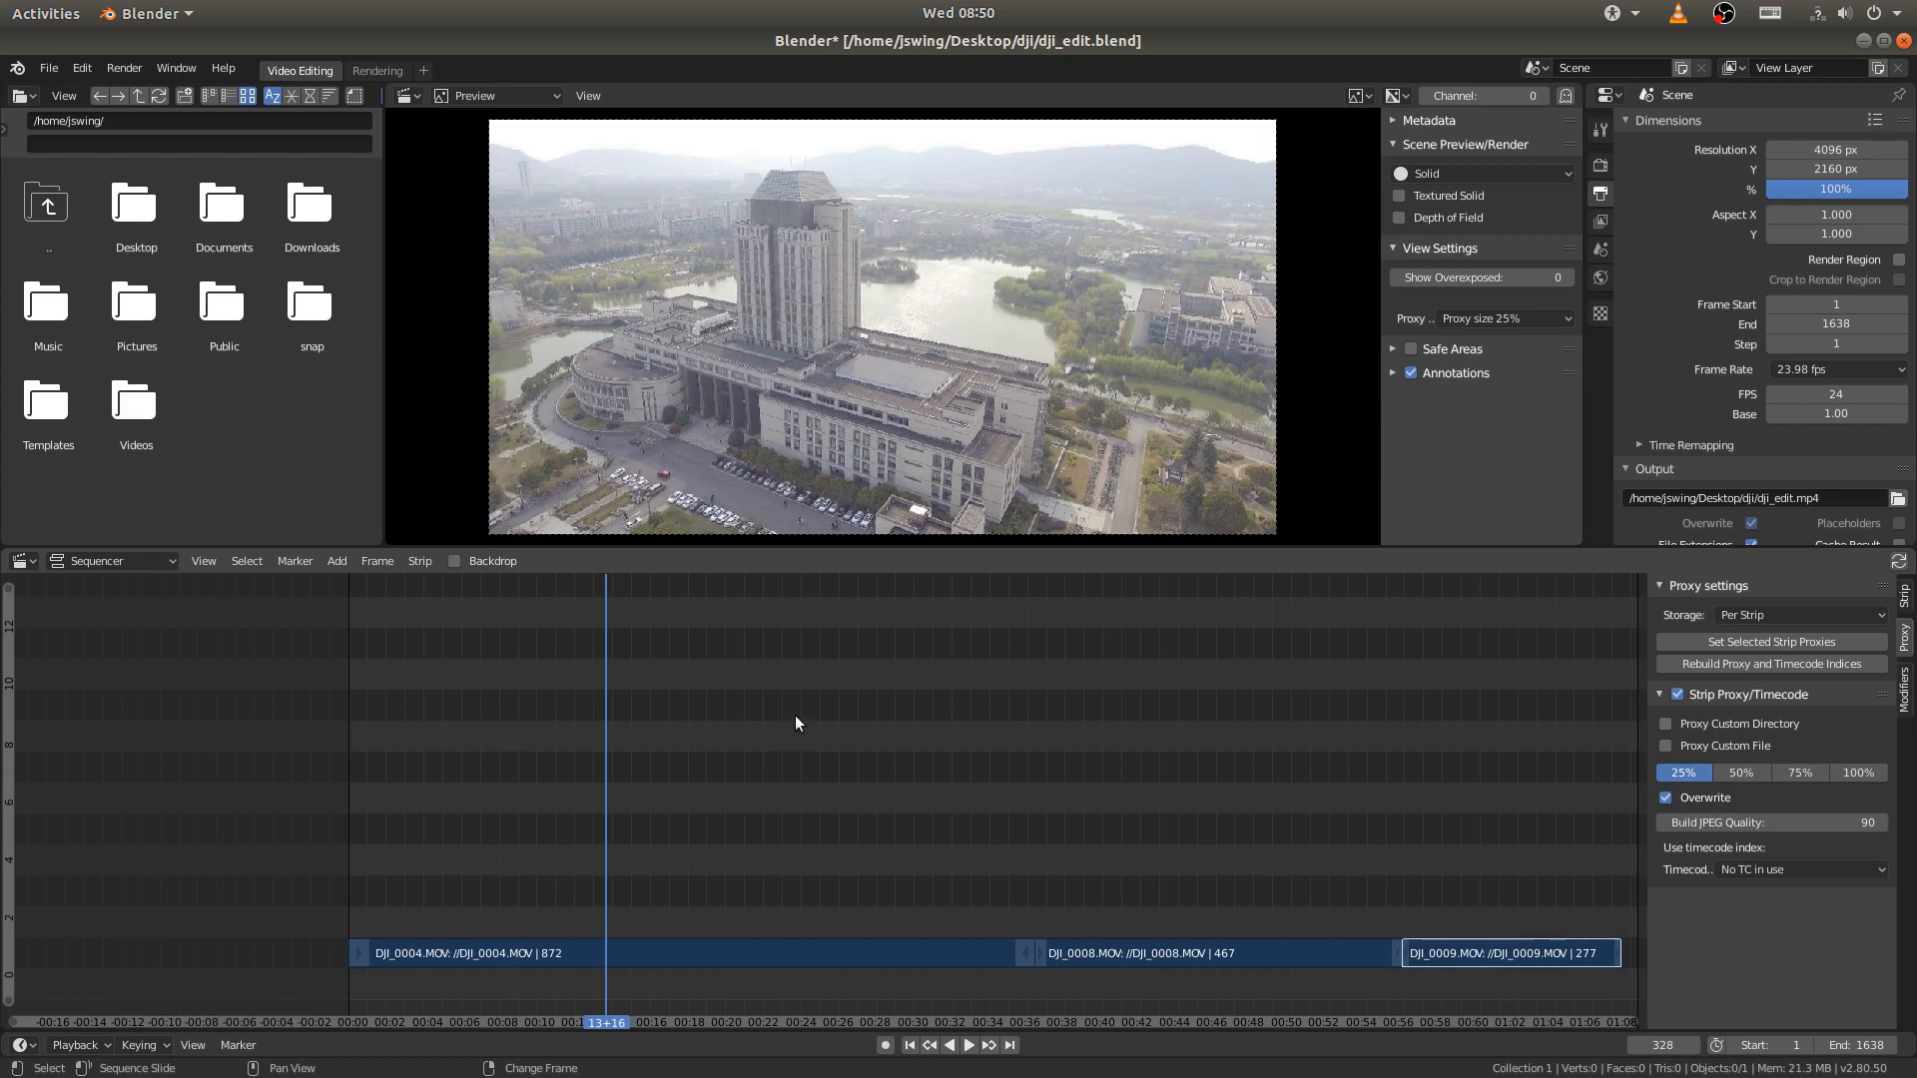
- Add the Desktop file When_We_Found_The_Horizon.mp3 as a sound strip in channel 1, starting at frame 1
{"action": "scroll", "coordinate": [1036, 914], "scroll_direction": "down", "scroll_amount": 3, "text": "ctrl"}
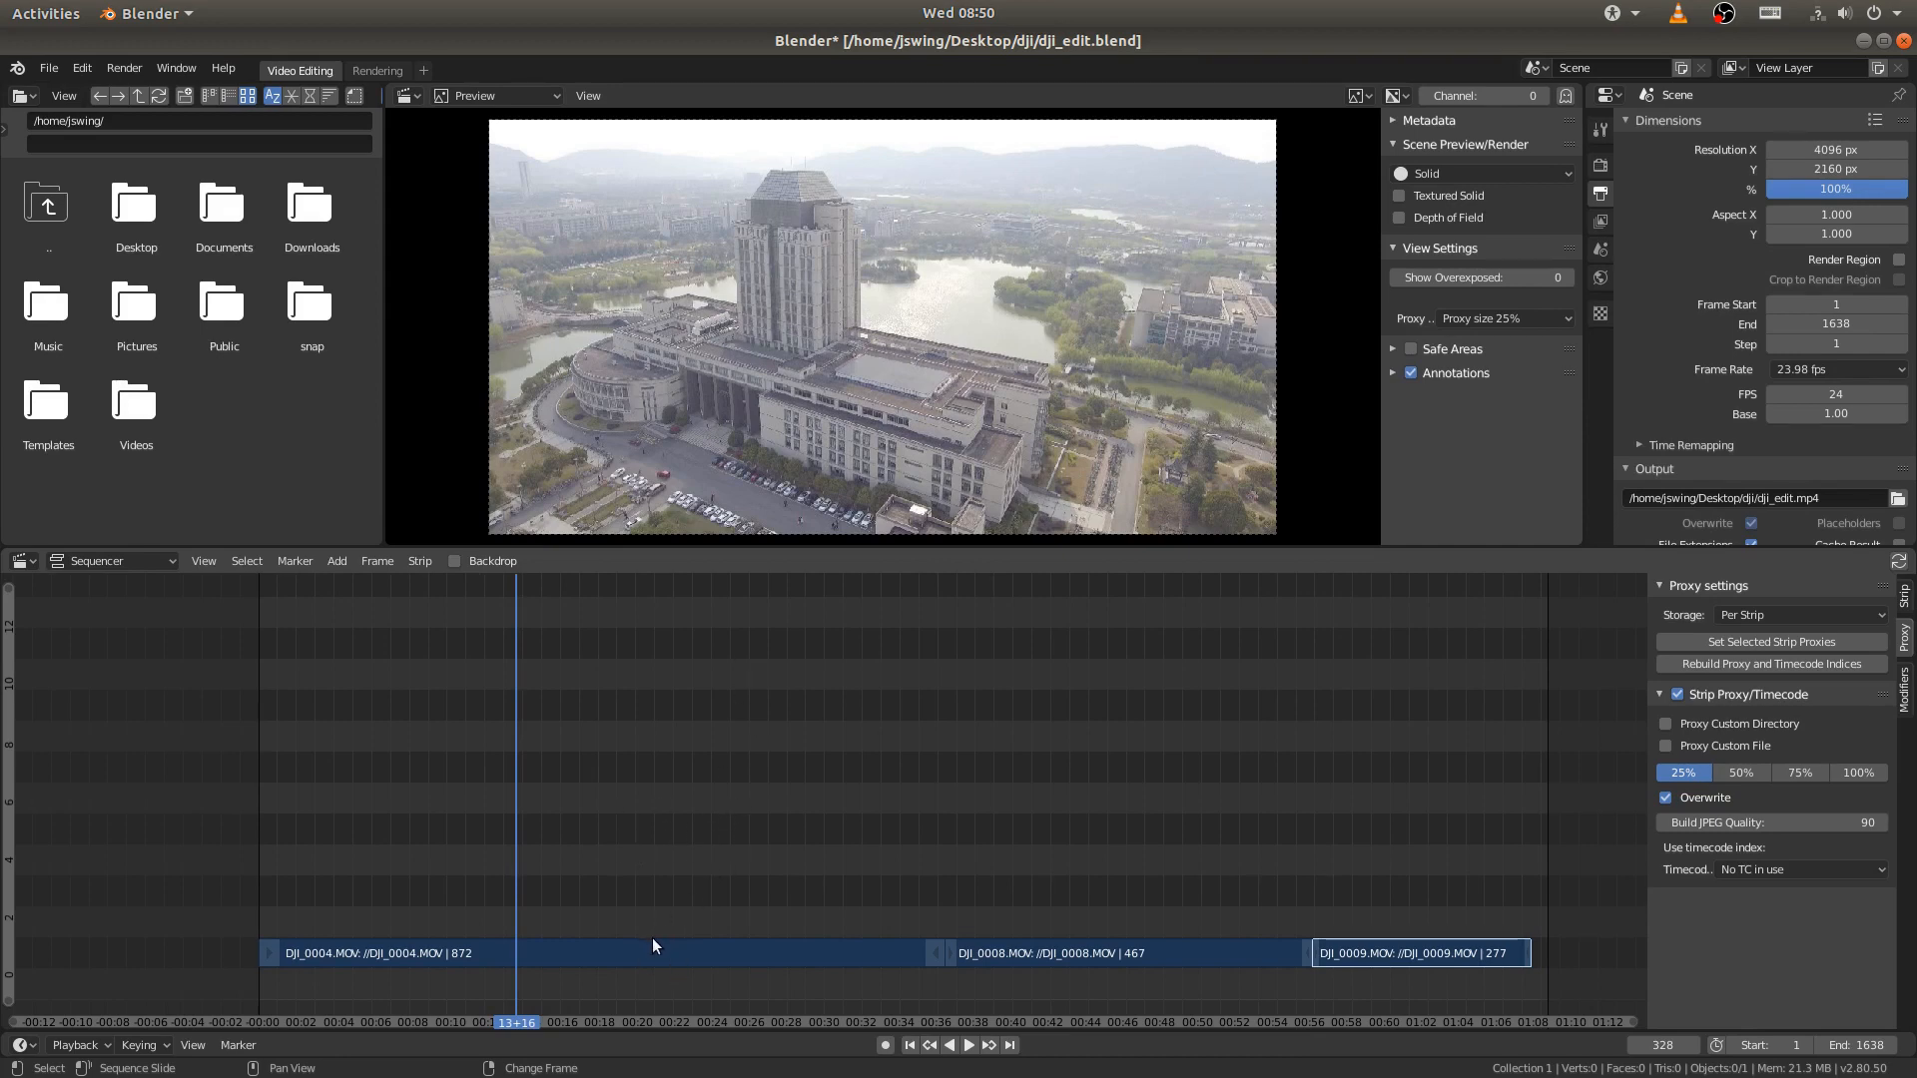
{"action": "left_click", "coordinate": [909, 1045]}
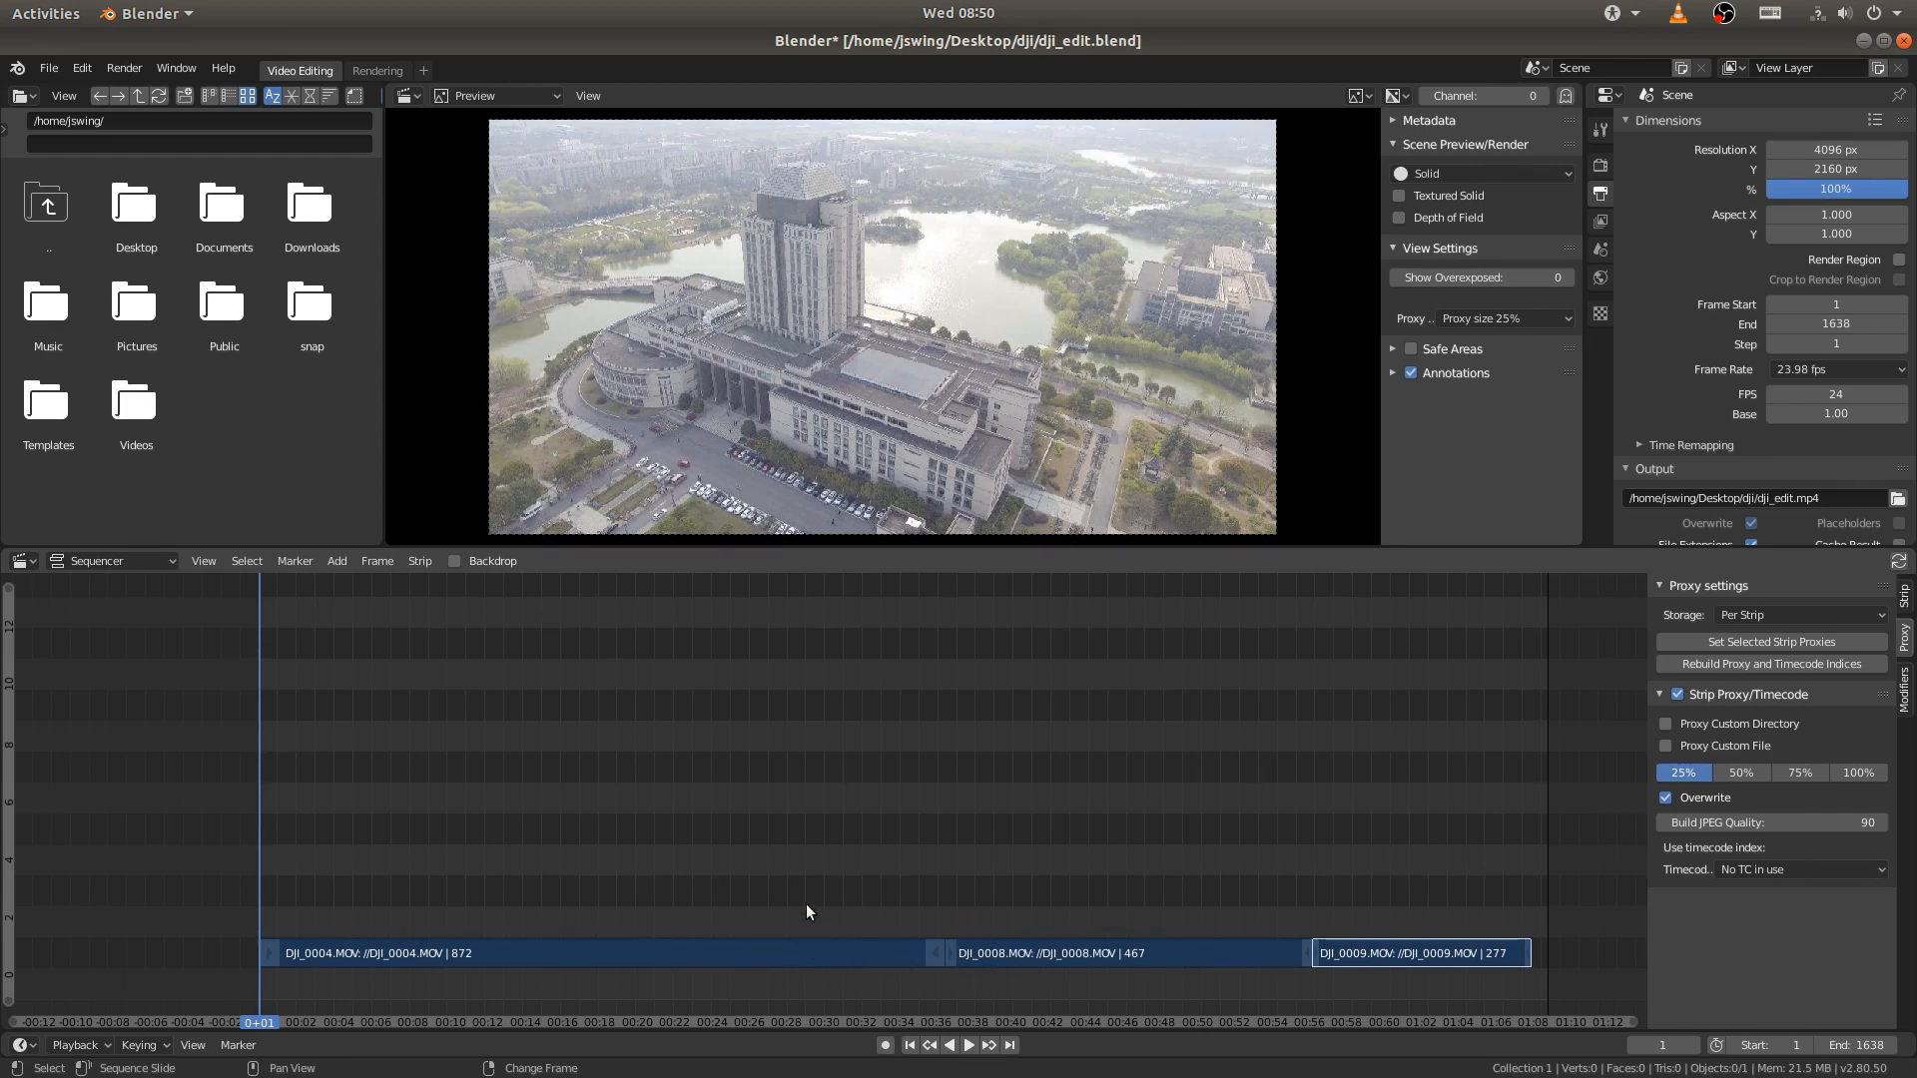
{"action": "key", "text": "shift+a"}
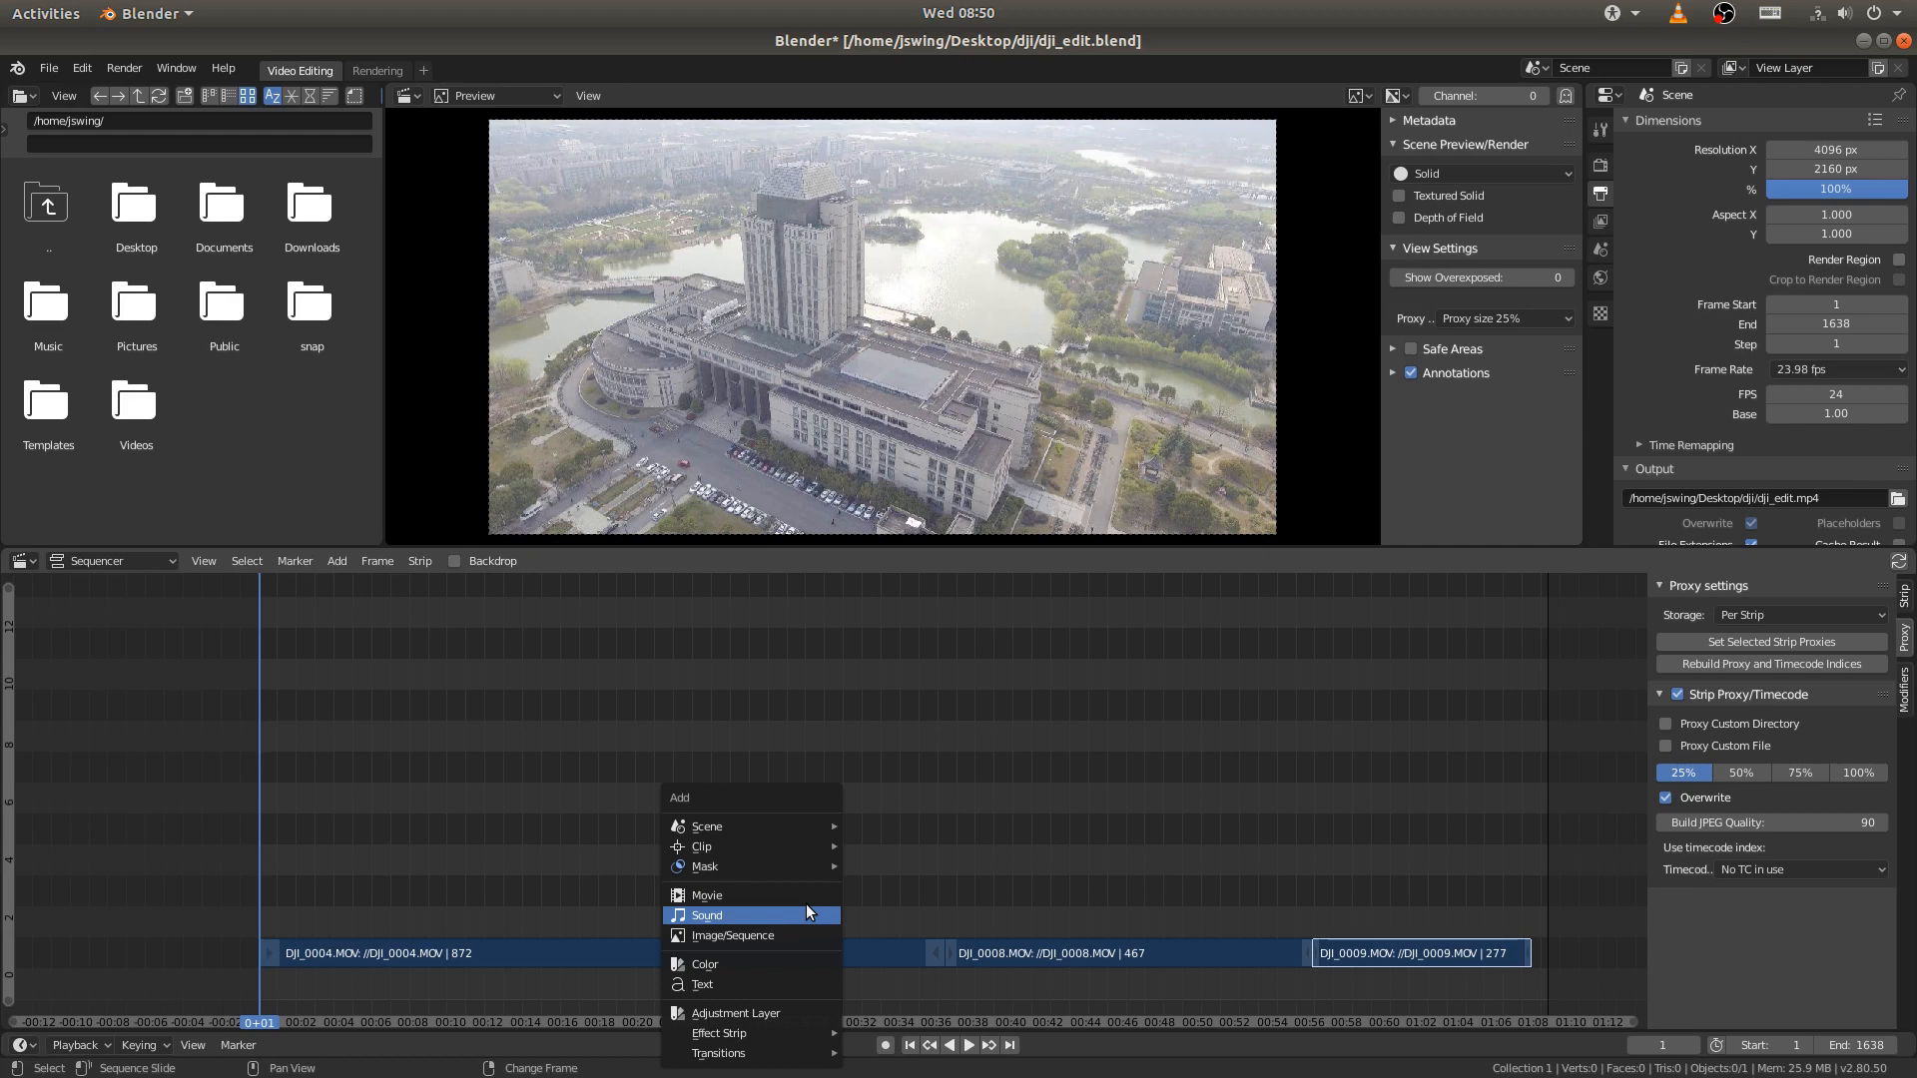
{"action": "left_click", "coordinate": [713, 916]}
{"action": "left_click", "coordinate": [92, 251]}
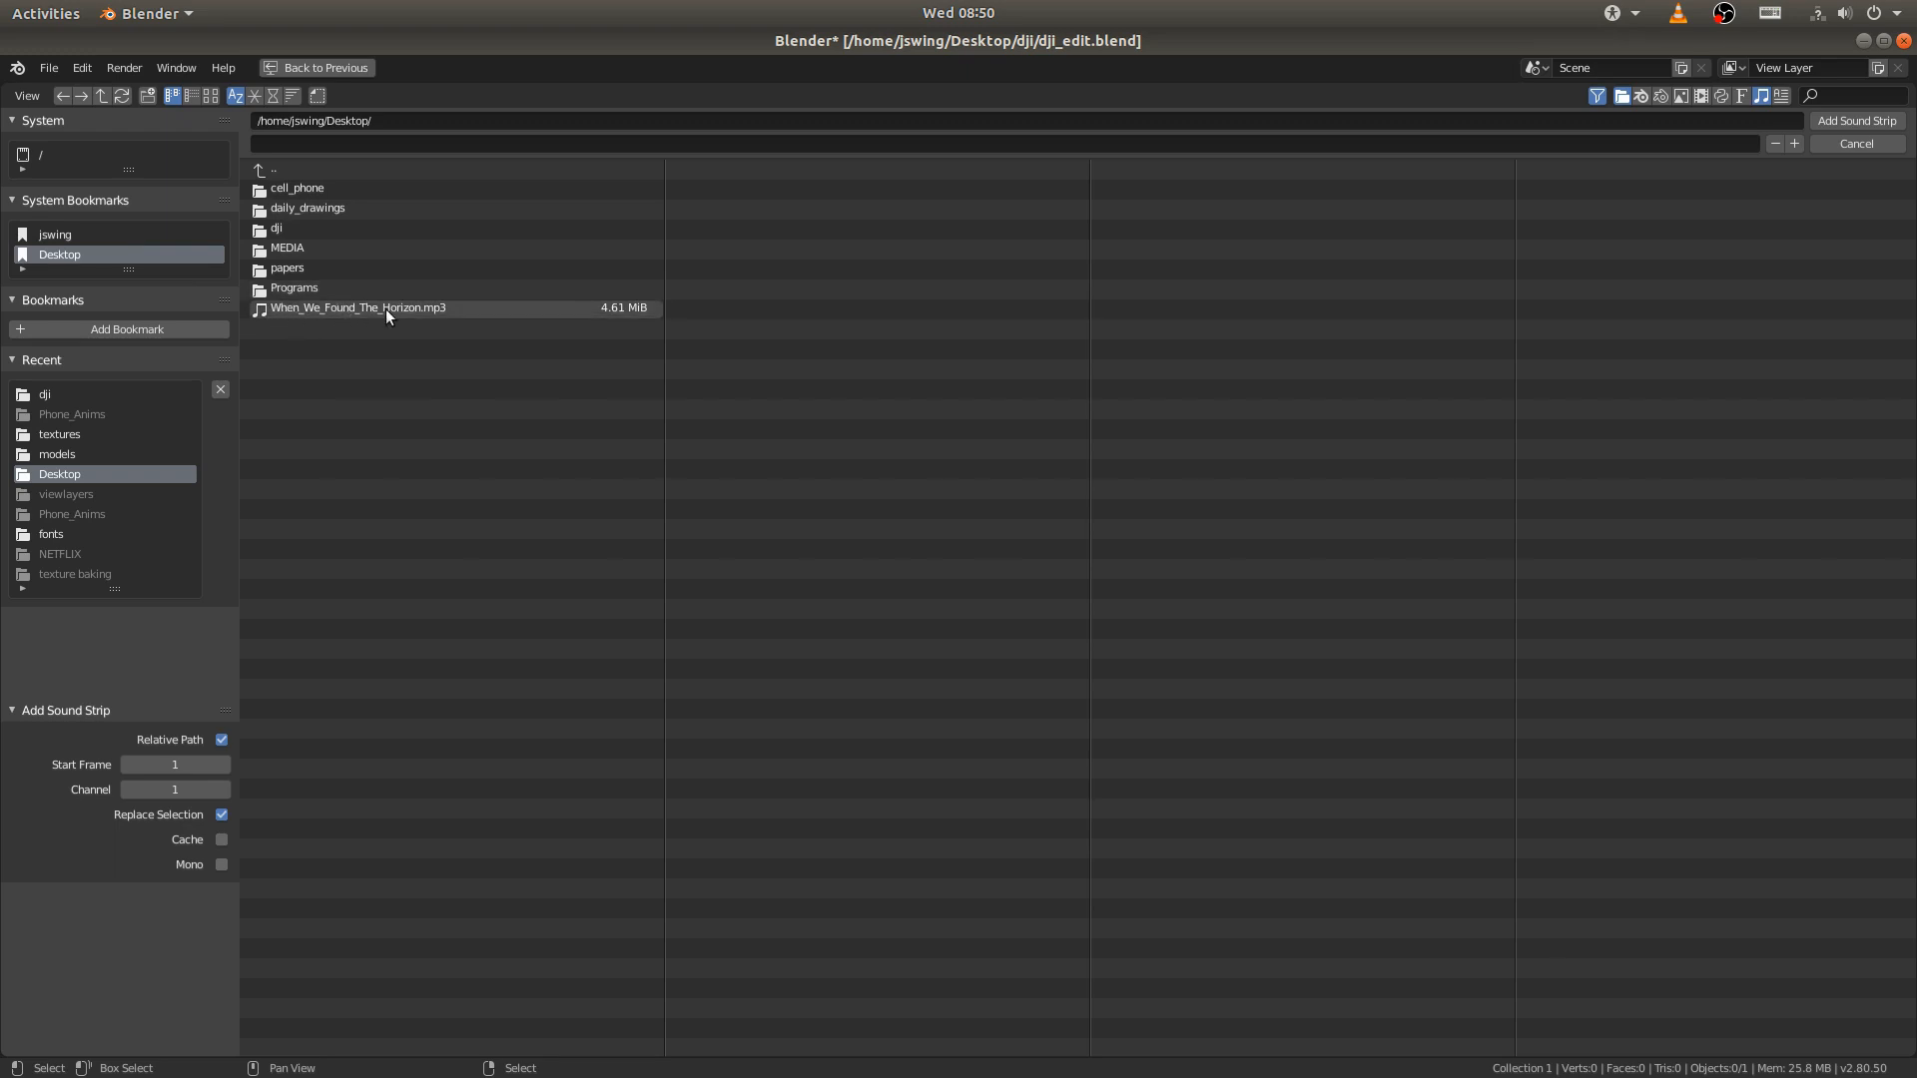
{"action": "left_click", "coordinate": [351, 307]}
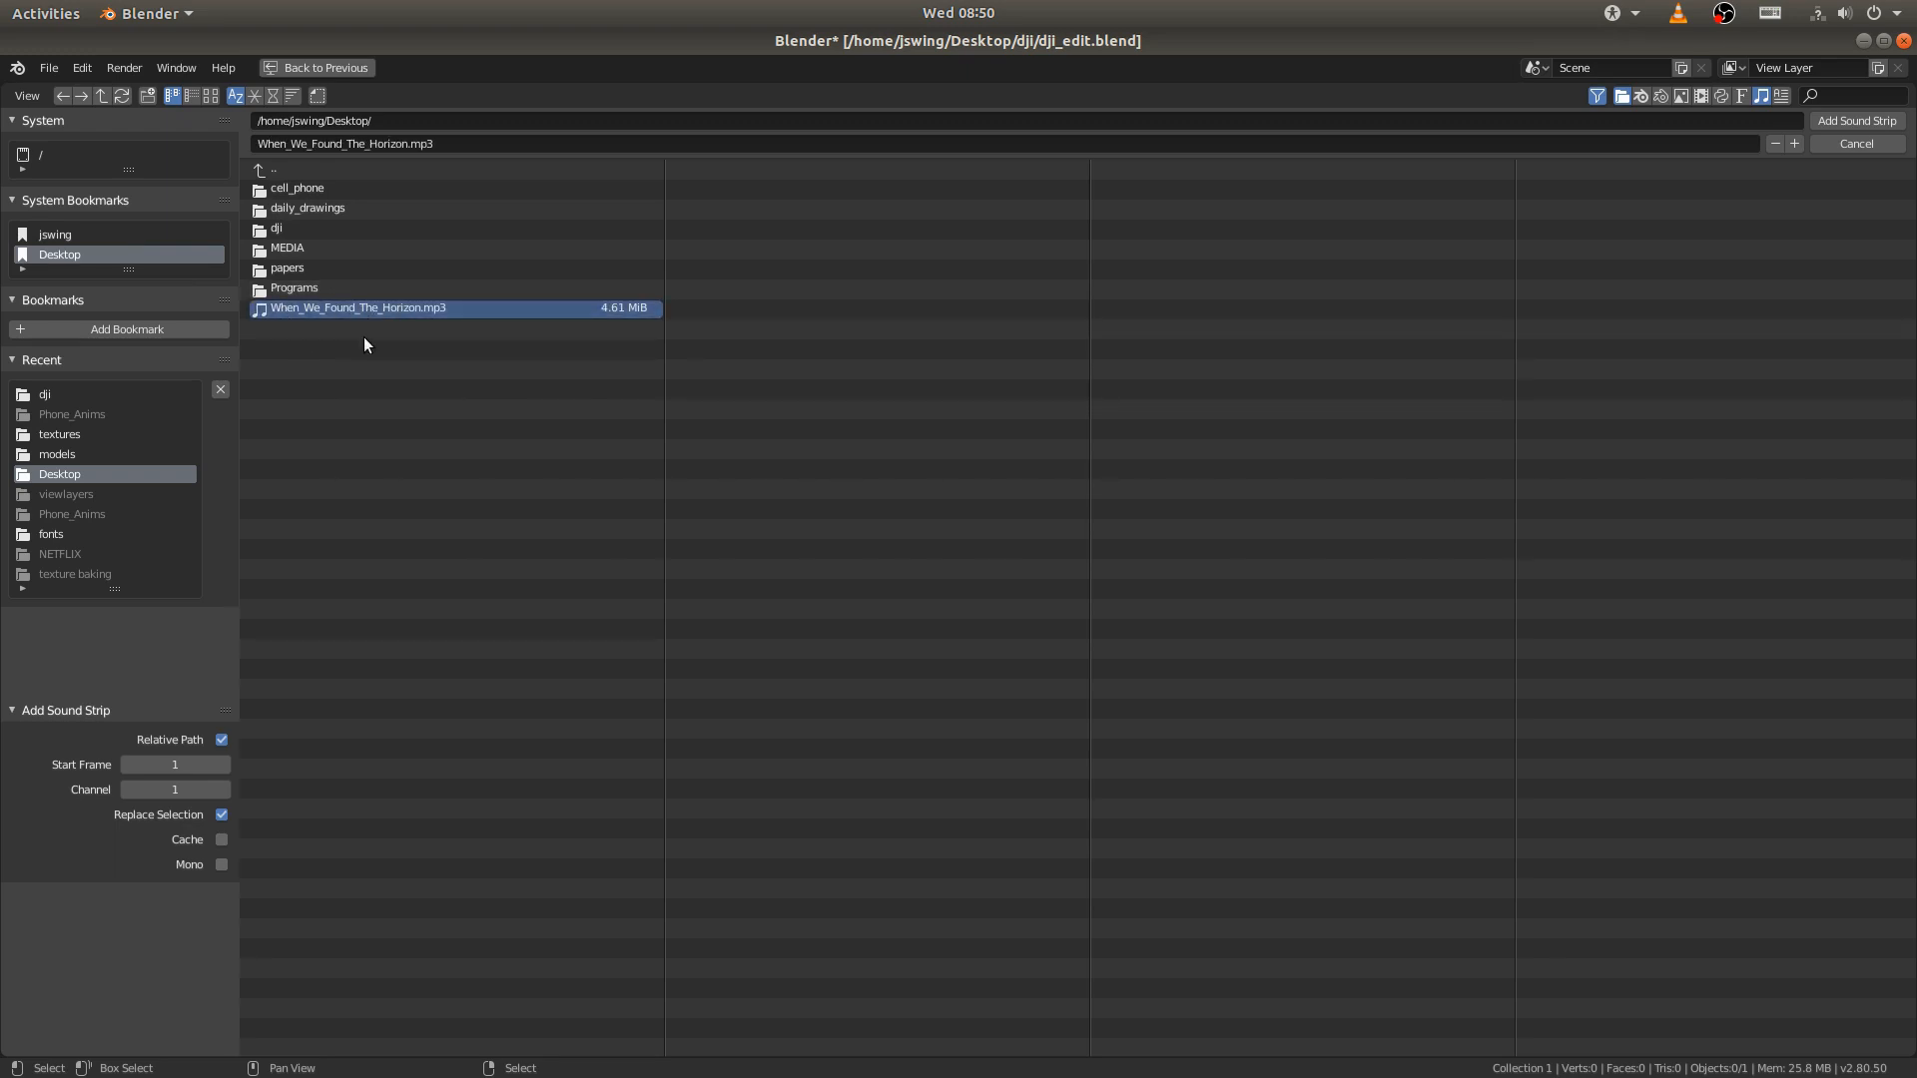
{"action": "left_click", "coordinate": [1856, 120]}
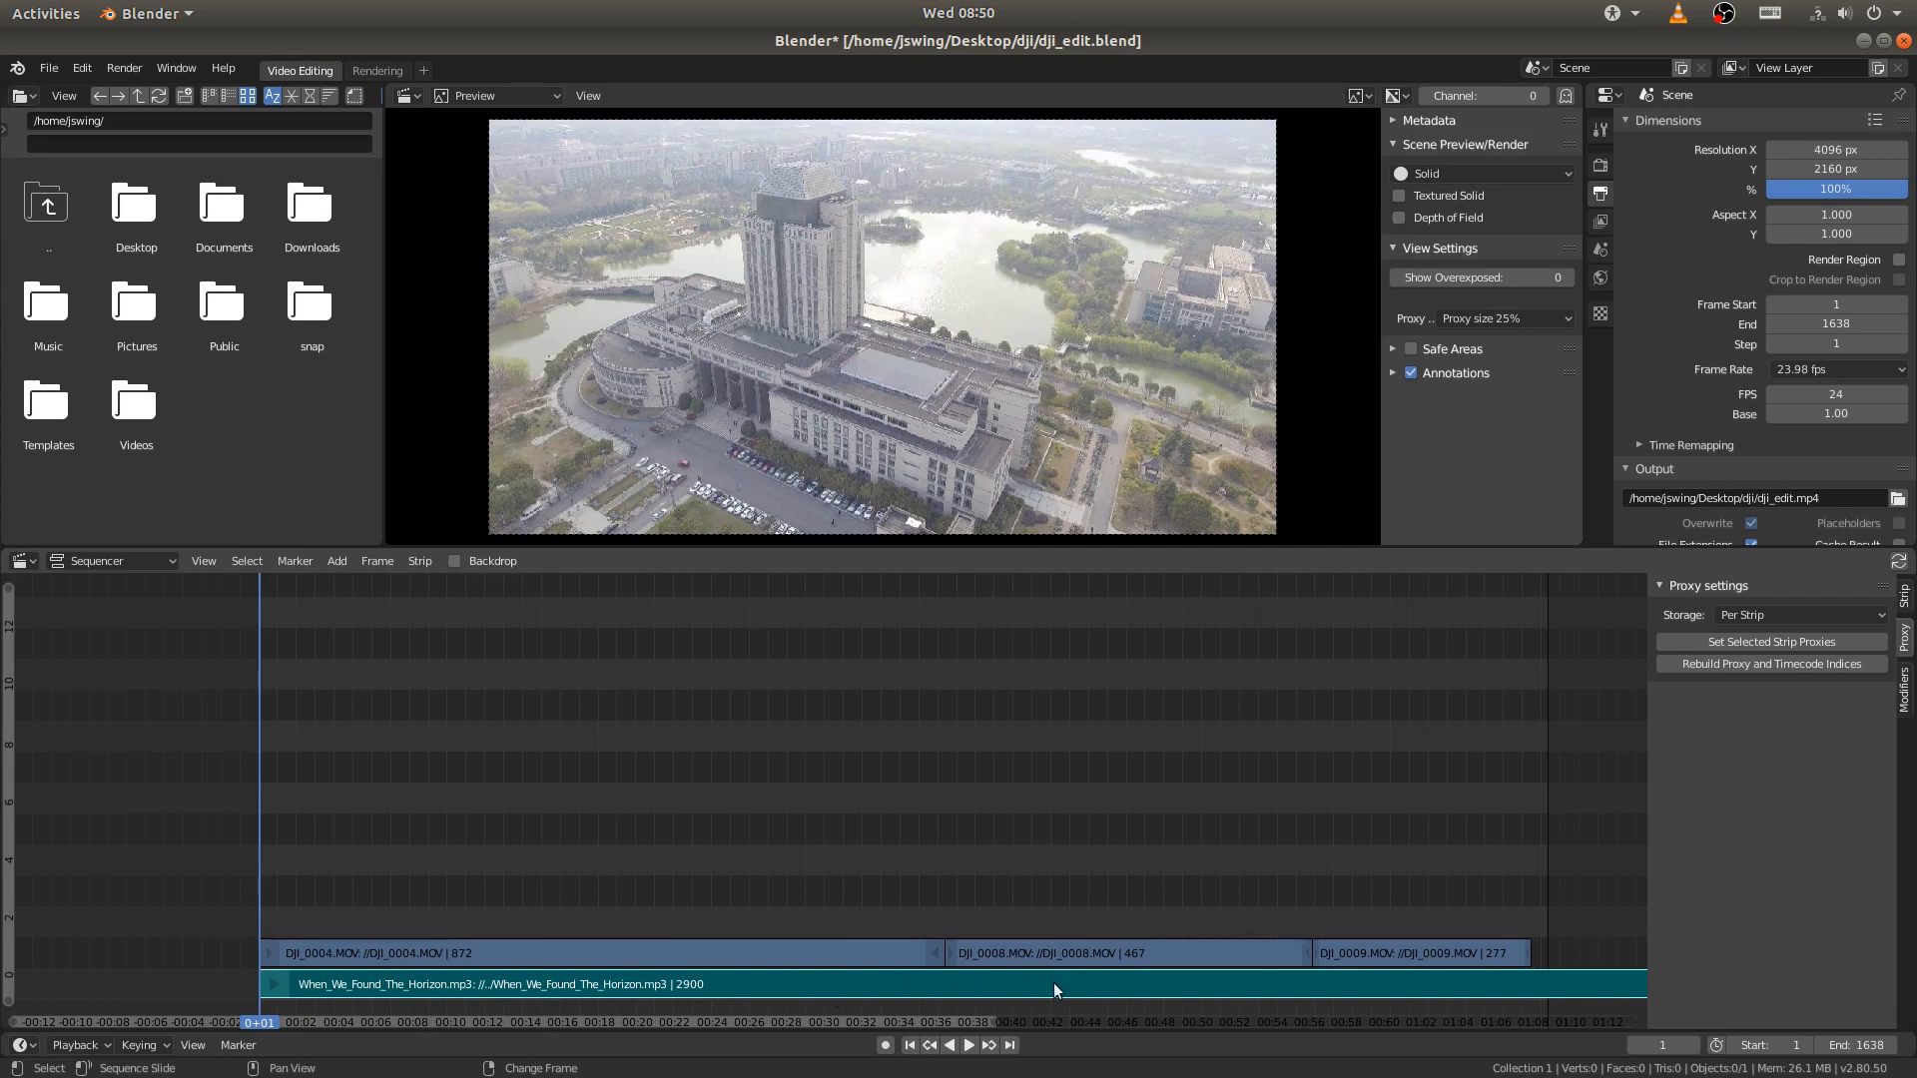
- Turn on waveform display for all sound strips and bring the full music strip into view
{"action": "left_click", "coordinate": [207, 561]}
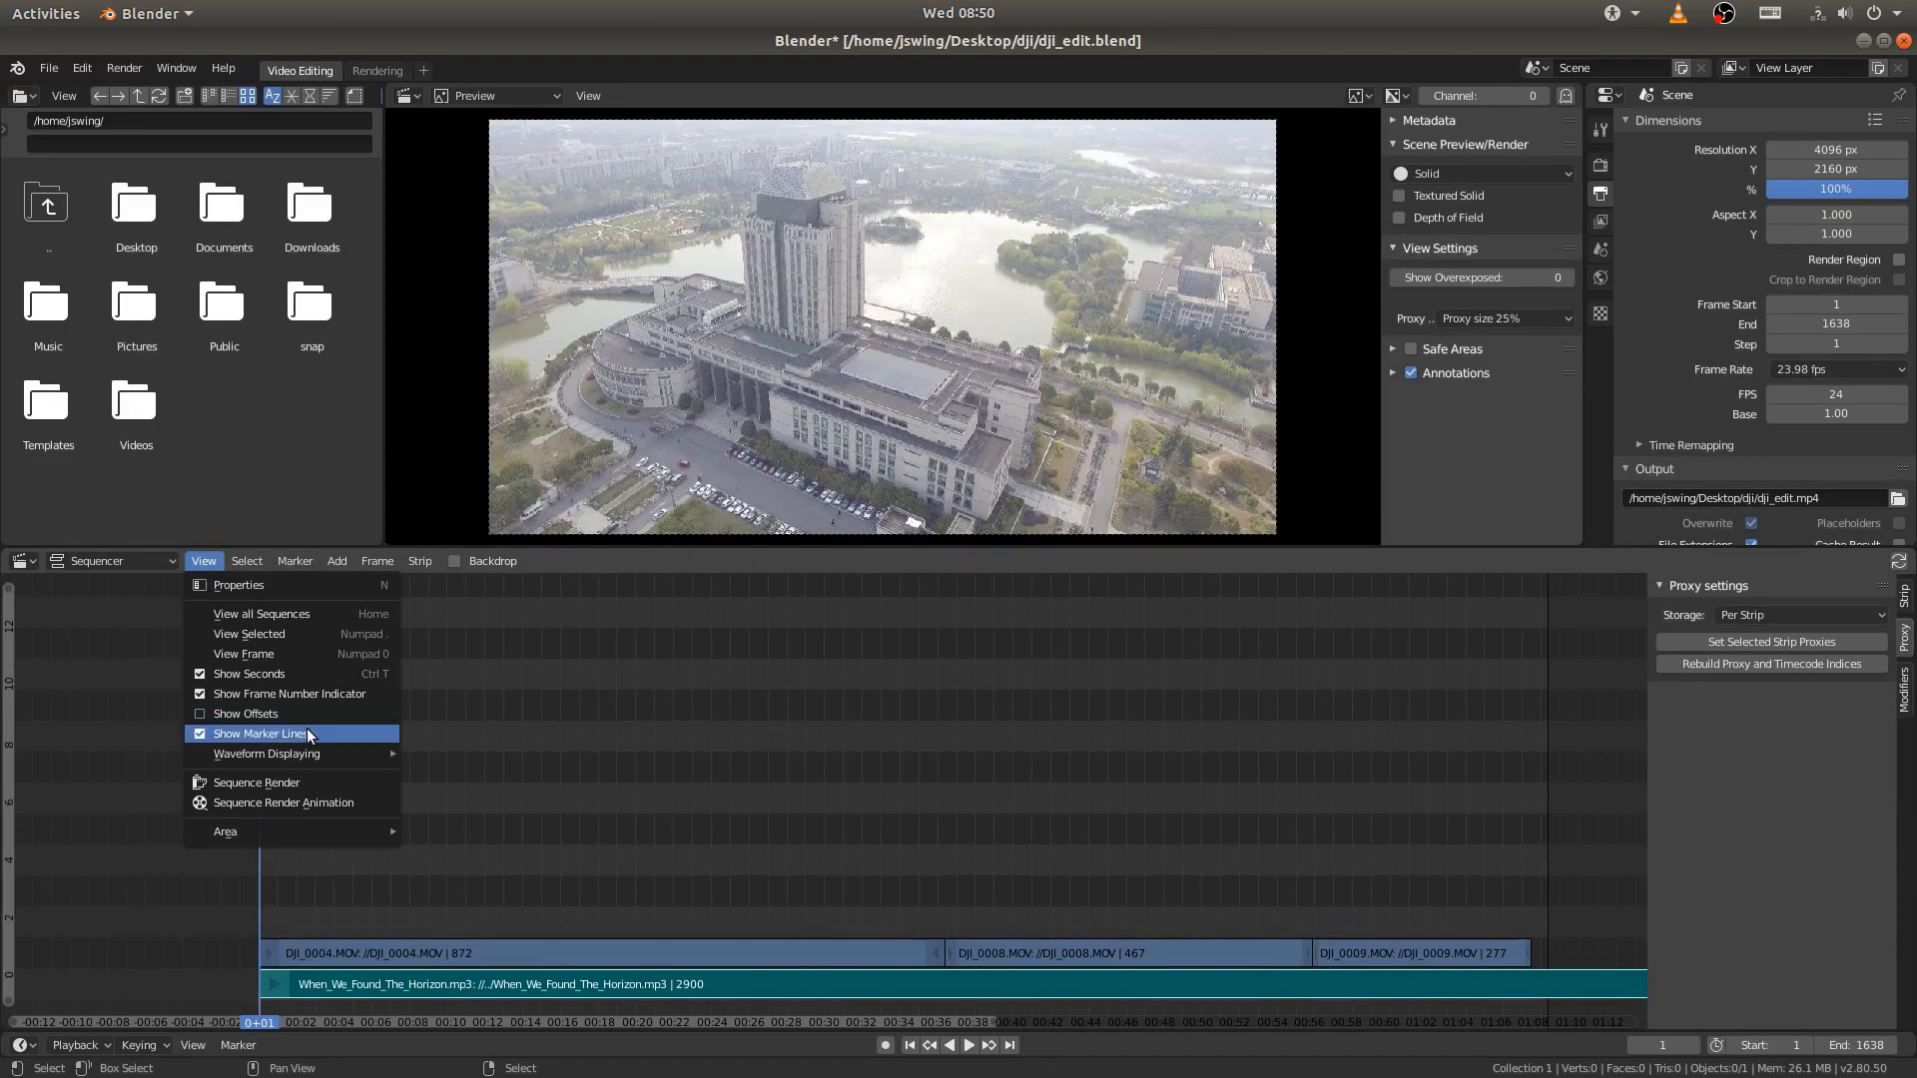
{"action": "mouse_move", "coordinate": [280, 757]}
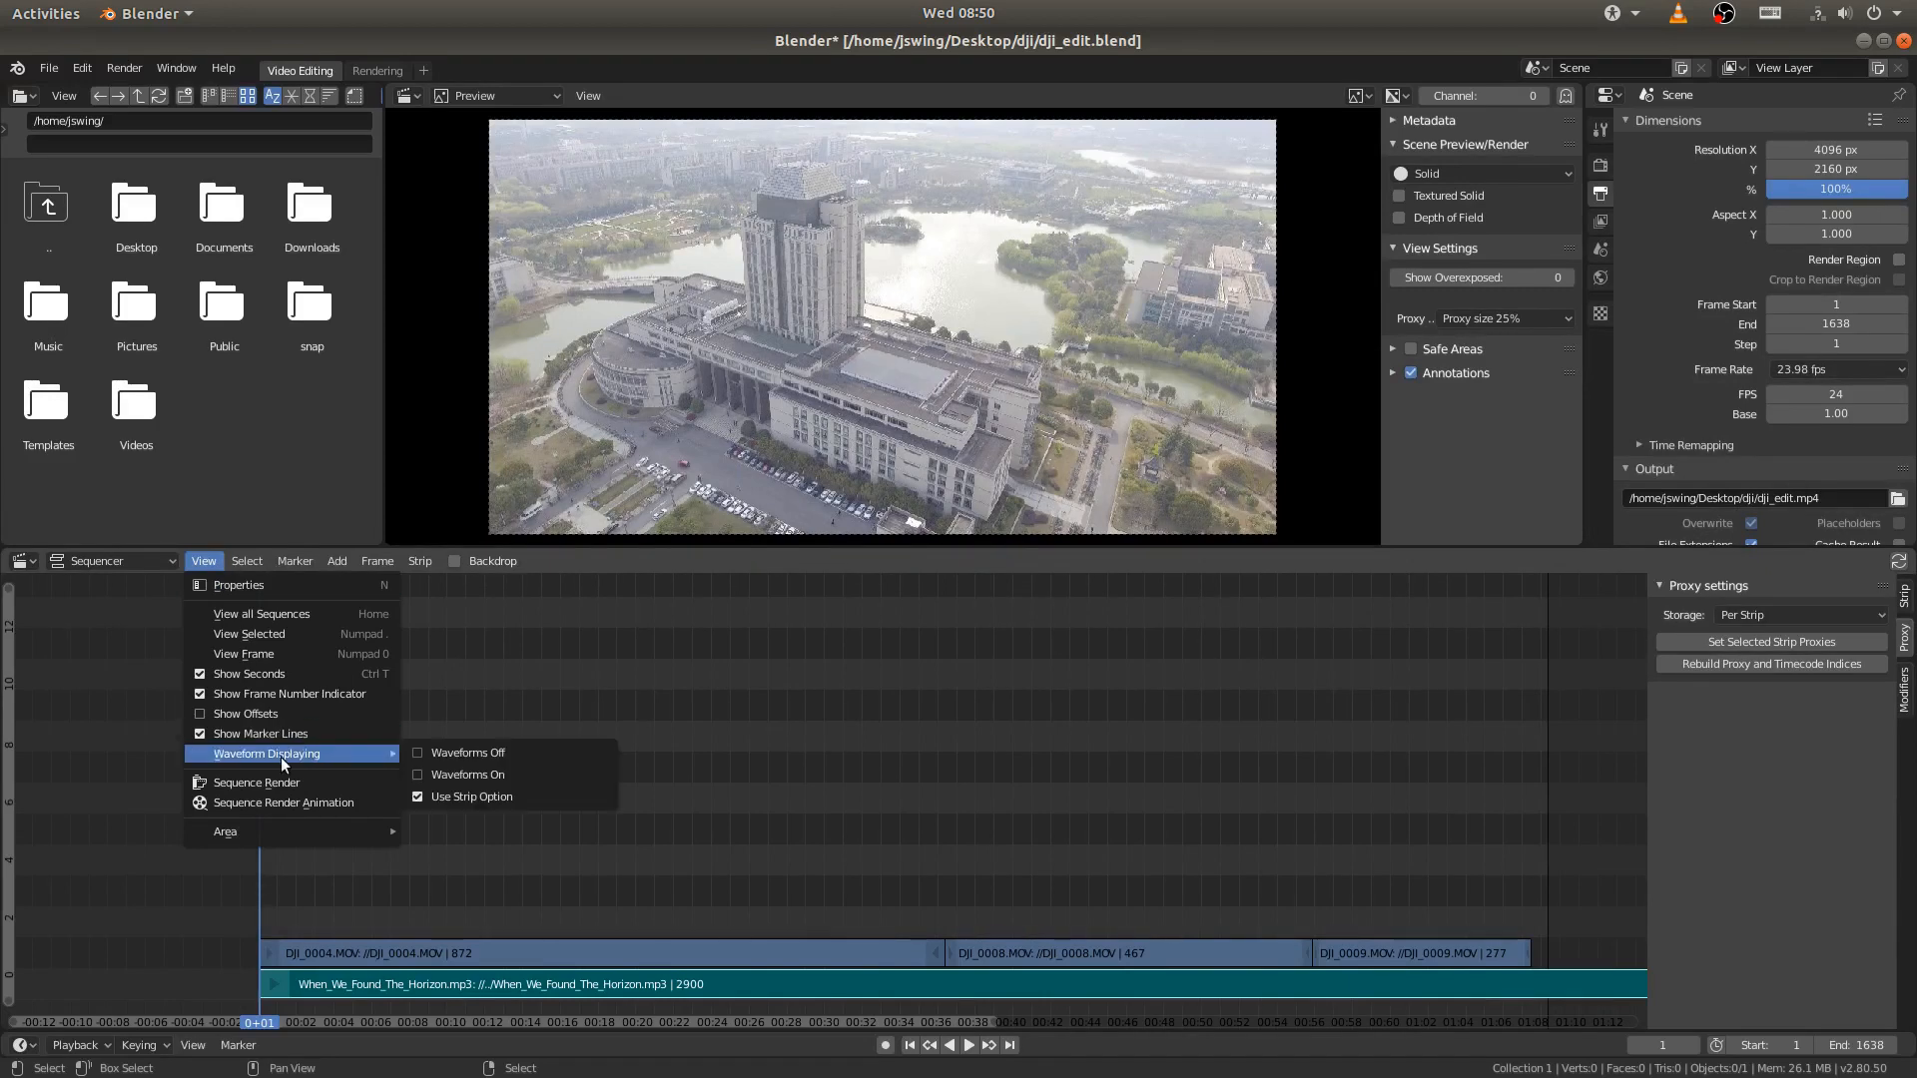
{"action": "left_click", "coordinate": [479, 776]}
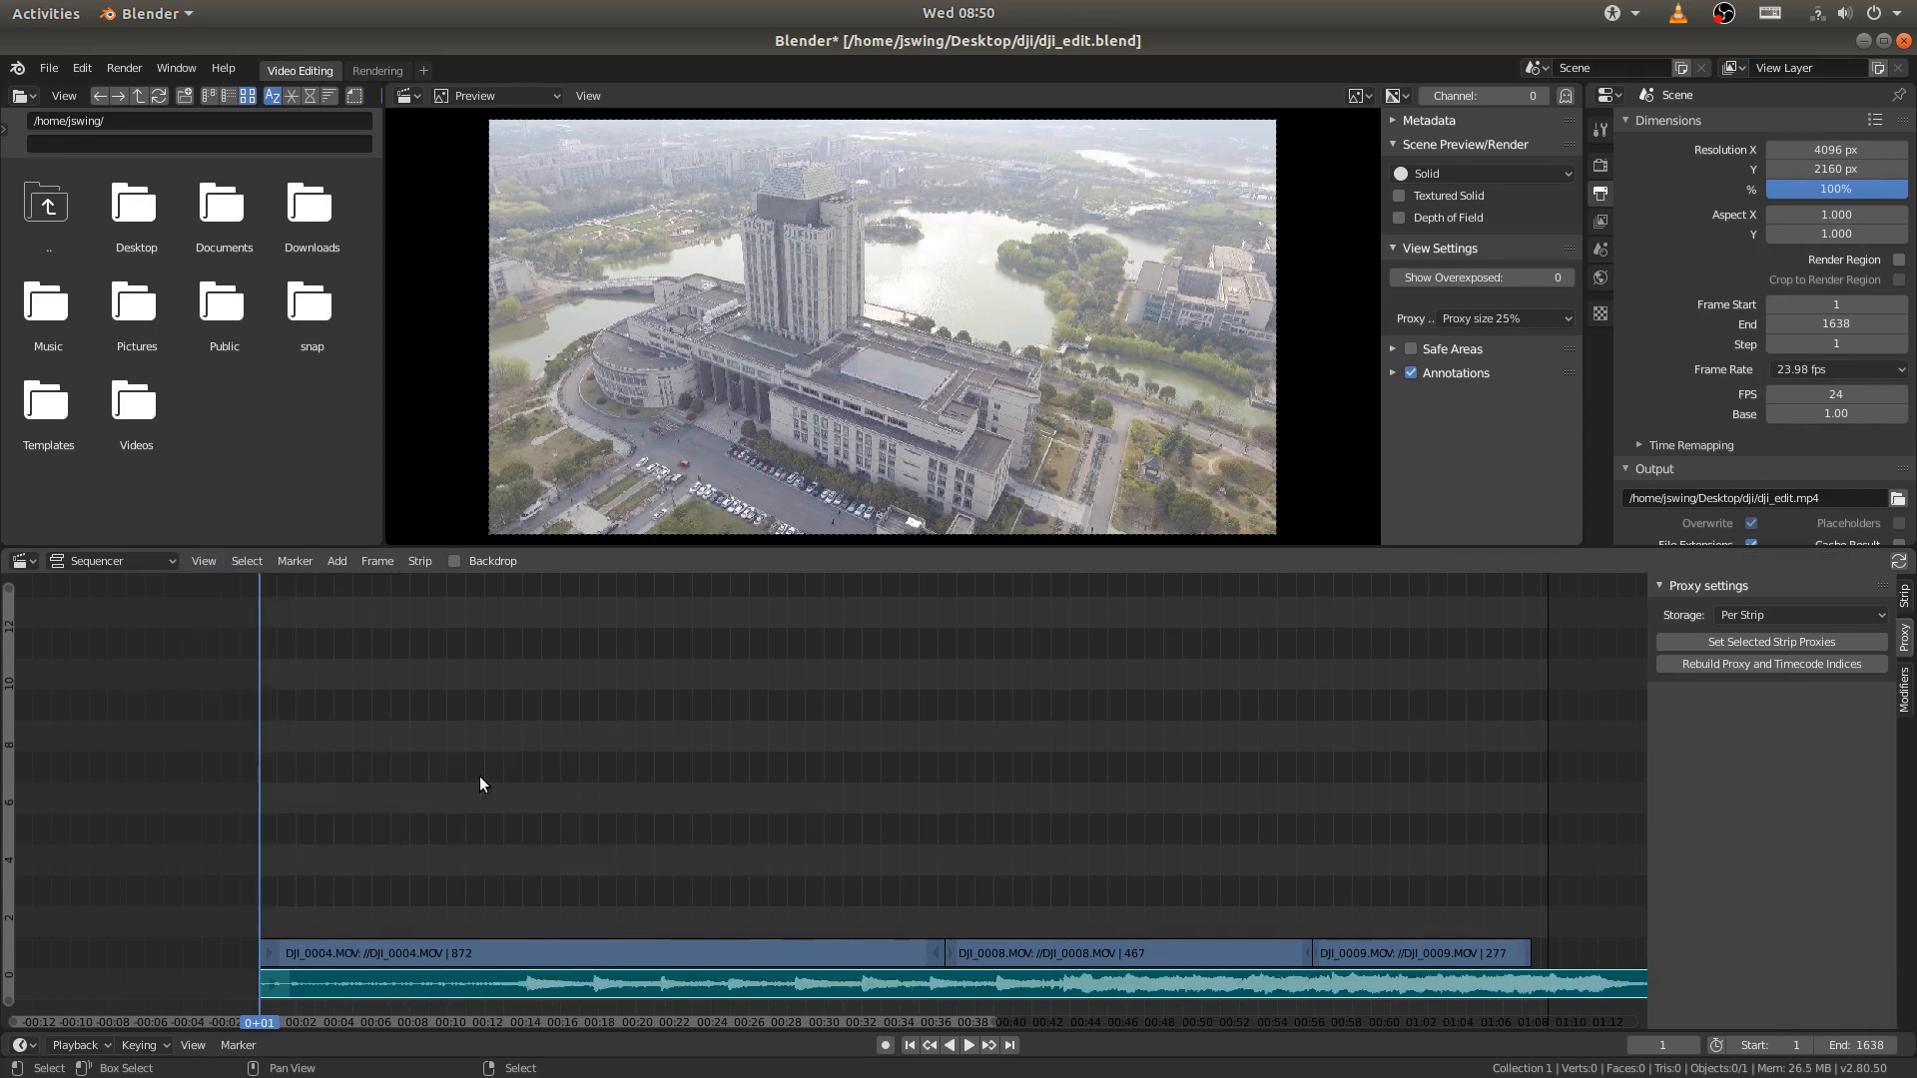
{"action": "scroll", "coordinate": [909, 865], "scroll_direction": "down", "scroll_amount": 8}
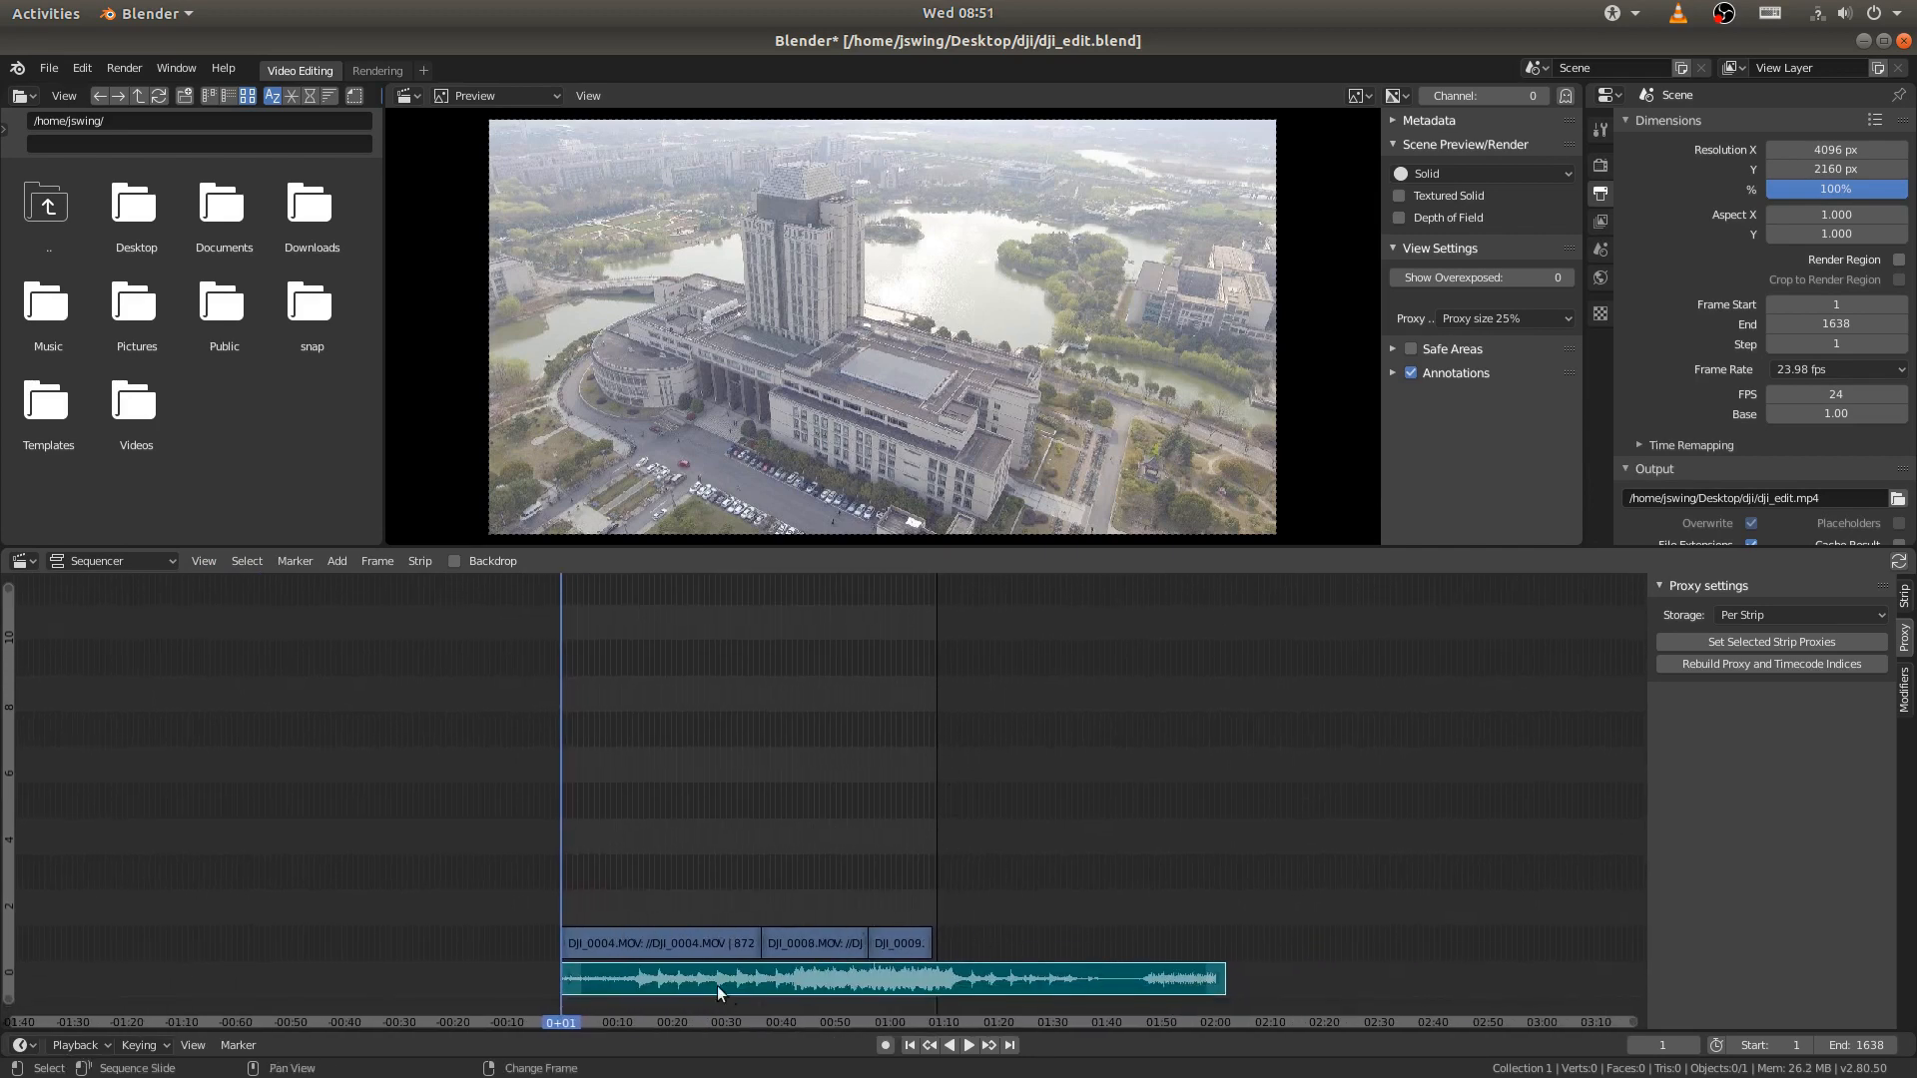
- Play and scrub the edit through the DJI_0004.MOV strip to review the footage together with the music
{"action": "left_click", "coordinate": [77, 1046]}
{"action": "key", "text": "space"}
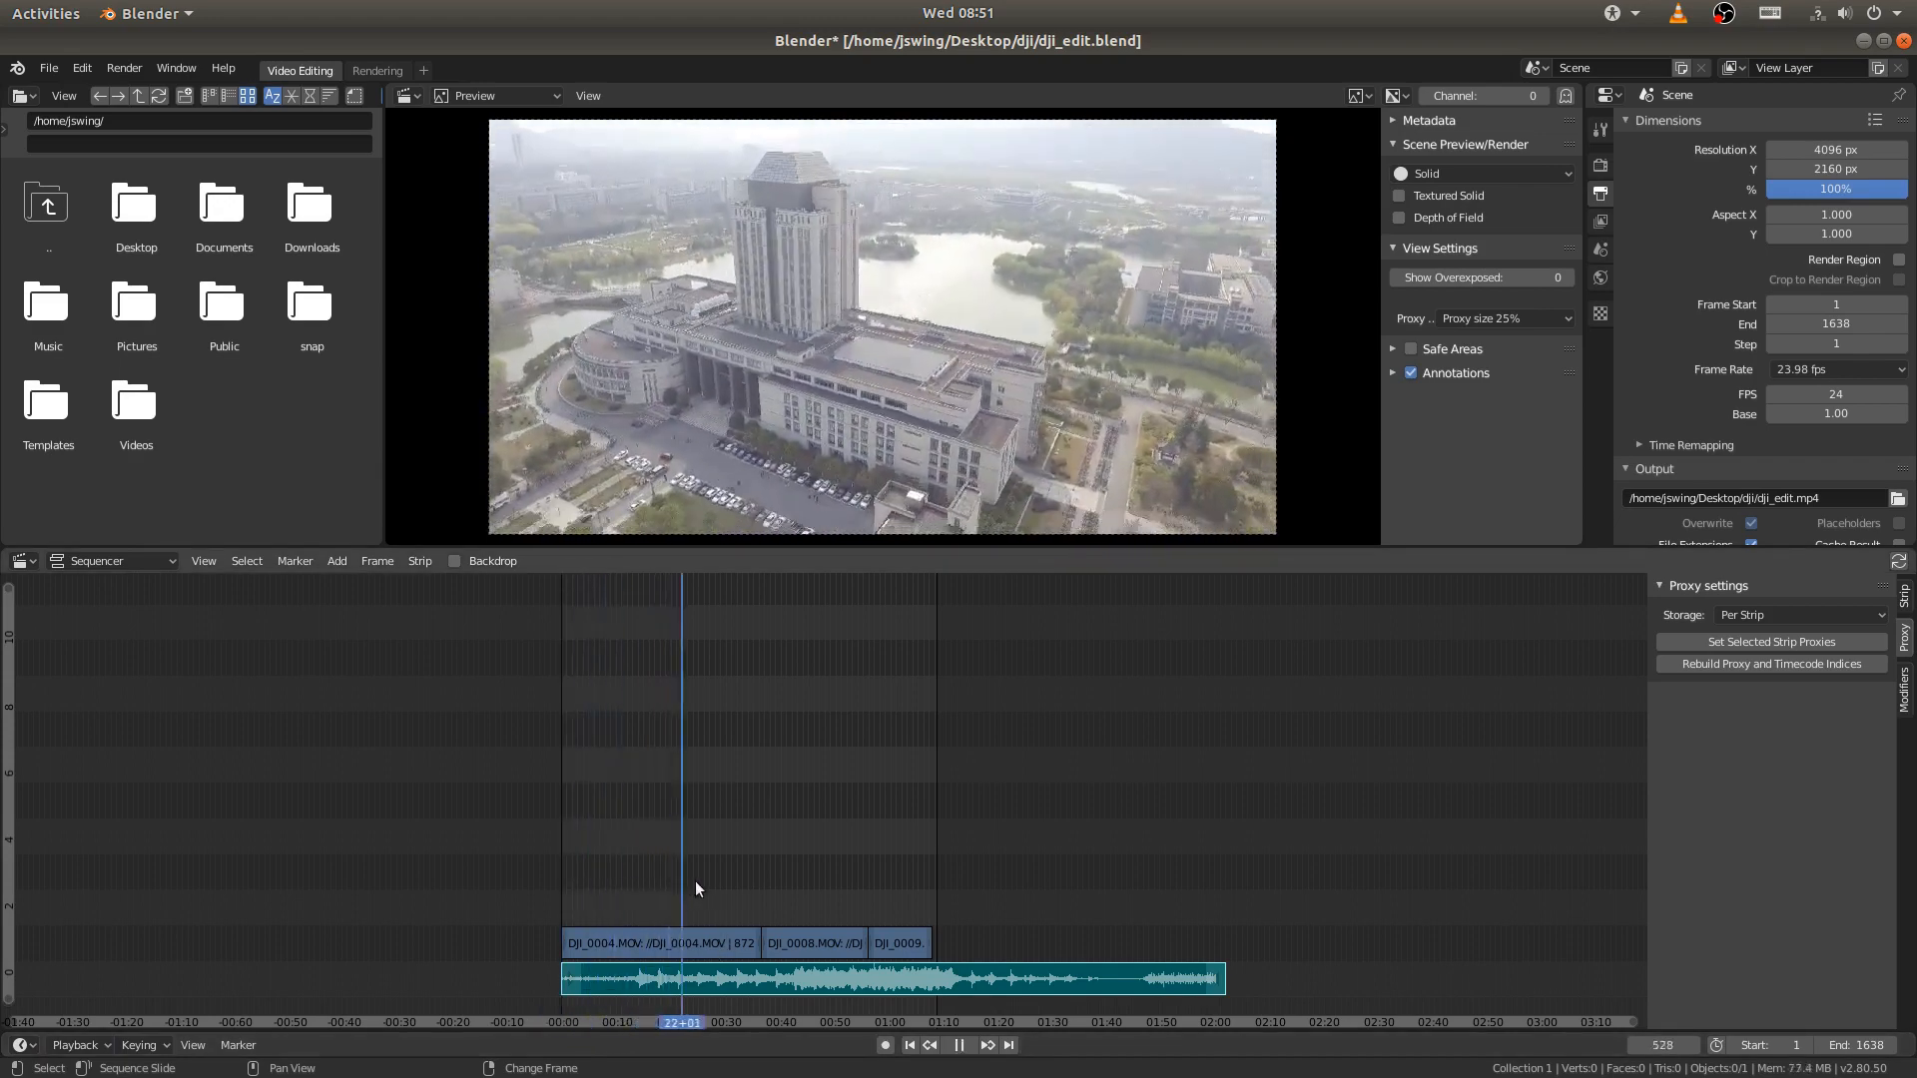
{"action": "mouse_move", "coordinate": [649, 879]}
{"action": "right_mouse_down"}
{"action": "mouse_move", "coordinate": [572, 877]}
{"action": "mouse_move", "coordinate": [640, 880]}
{"action": "right_mouse_up"}
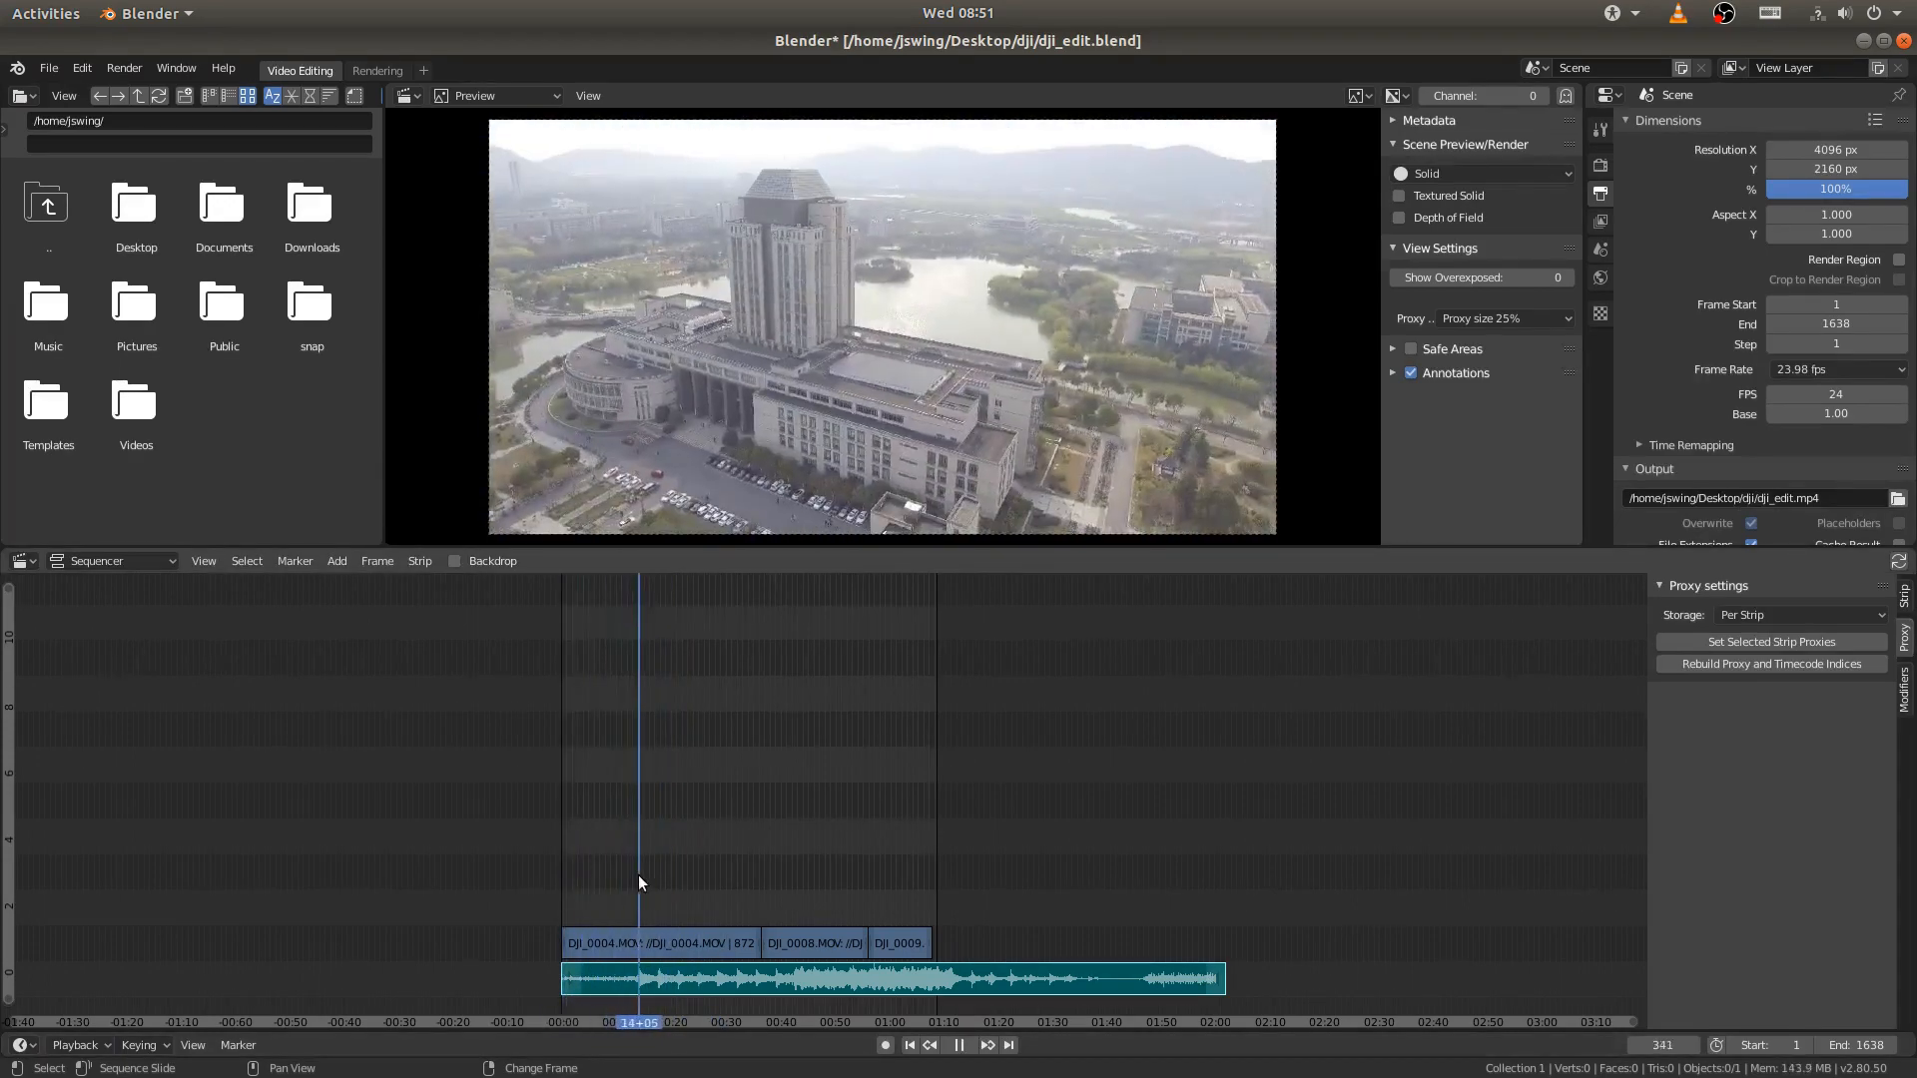
{"action": "key", "text": "space"}
{"action": "mouse_move", "coordinate": [773, 849]}
{"action": "middle_mouse_down"}
{"action": "mouse_move", "coordinate": [820, 846]}
{"action": "mouse_move", "coordinate": [740, 873]}
{"action": "mouse_move", "coordinate": [761, 851]}
{"action": "middle_mouse_up"}
{"action": "middle_click_drag", "start_coordinate": [761, 851], "coordinate": [791, 816]}
{"action": "right_click_drag", "start_coordinate": [813, 817], "coordinate": [671, 878]}
{"action": "key", "text": "space"}
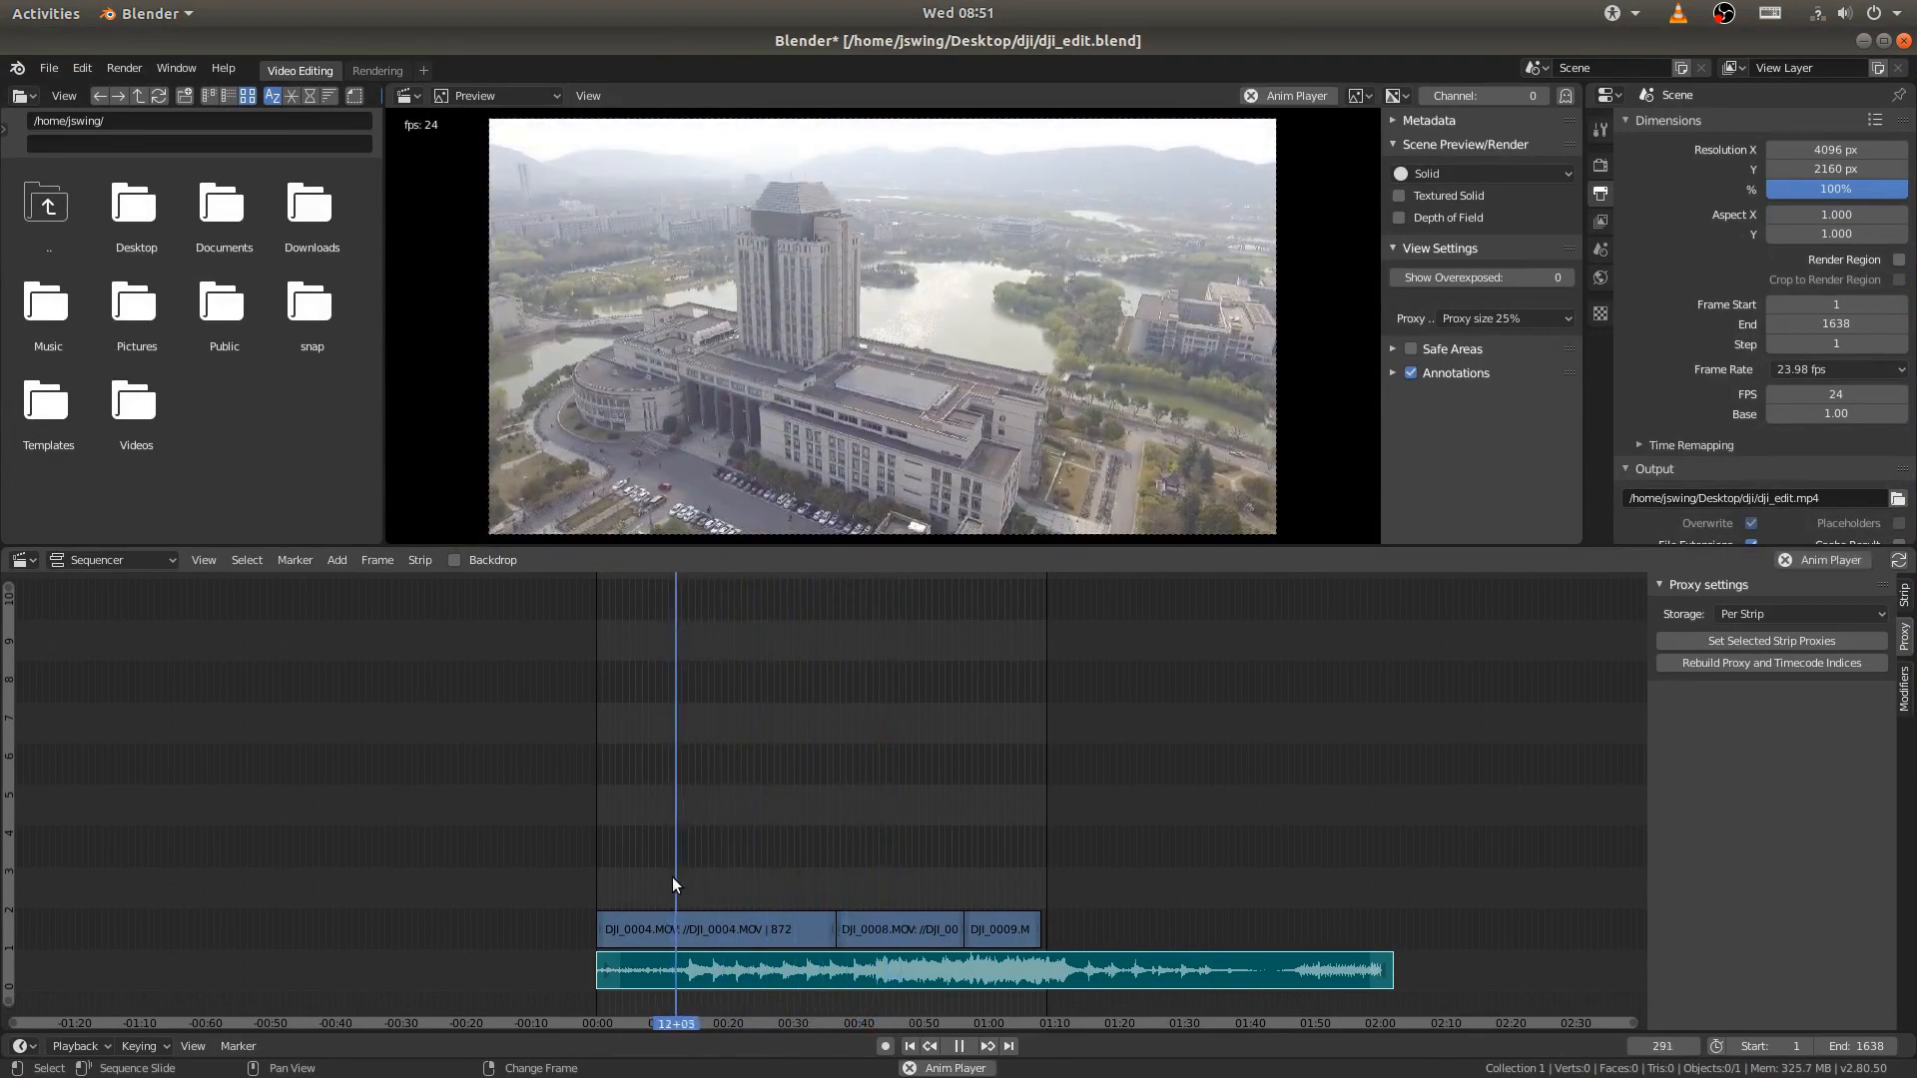
{"action": "key", "text": "space"}
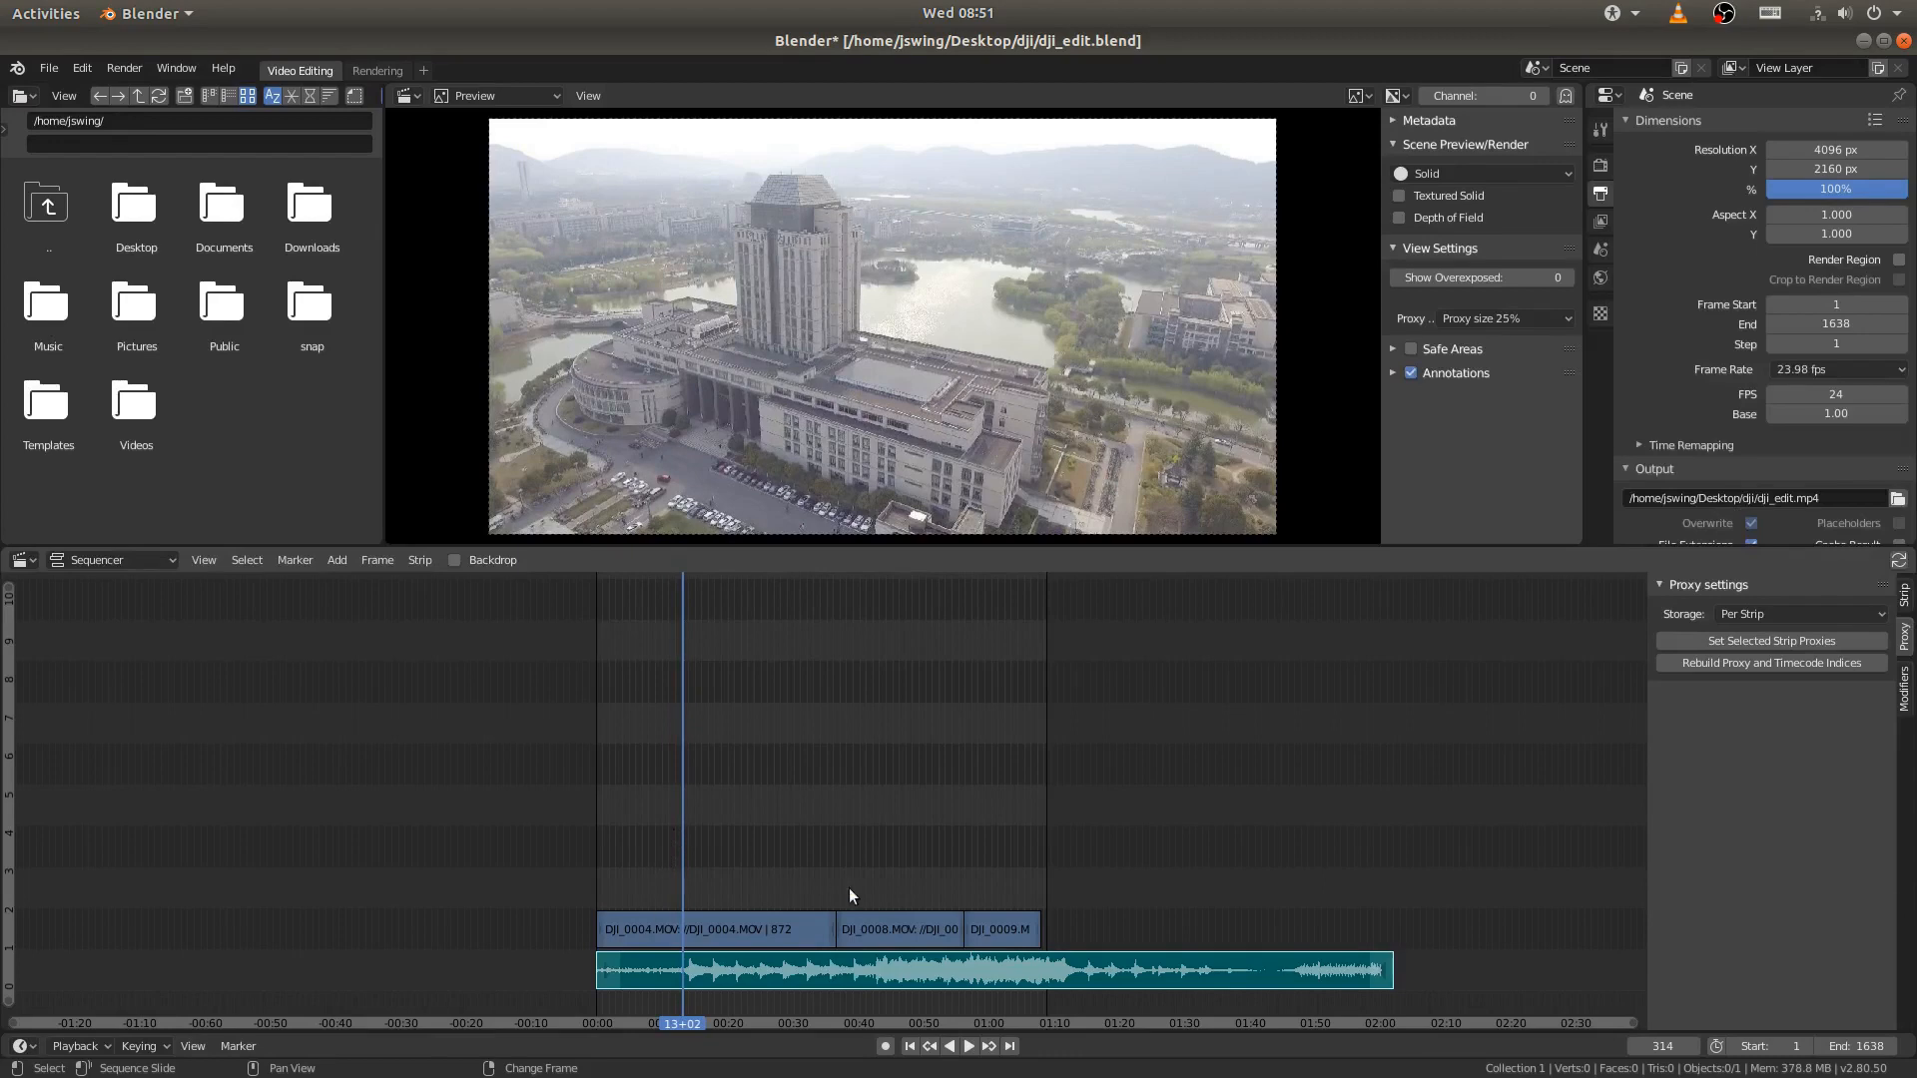
{"action": "key", "text": "space"}
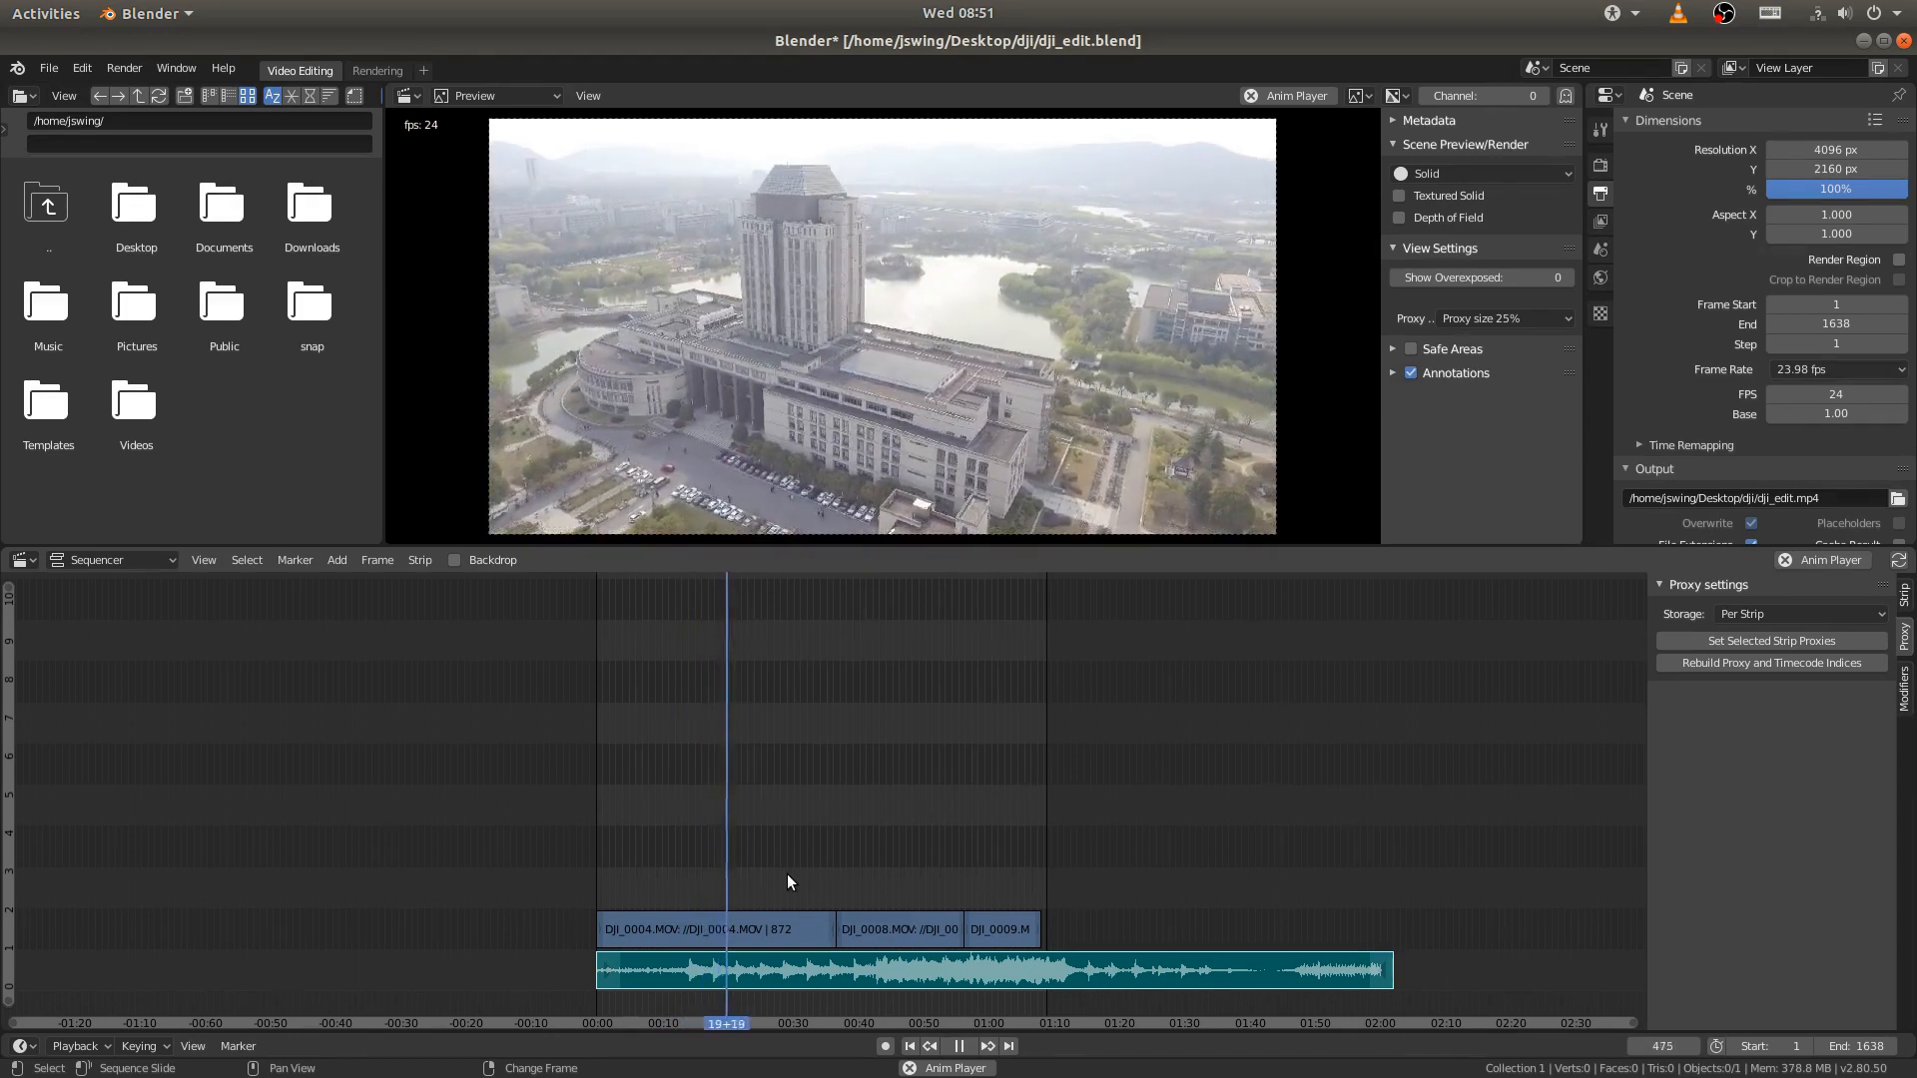
{"action": "key", "text": "space"}
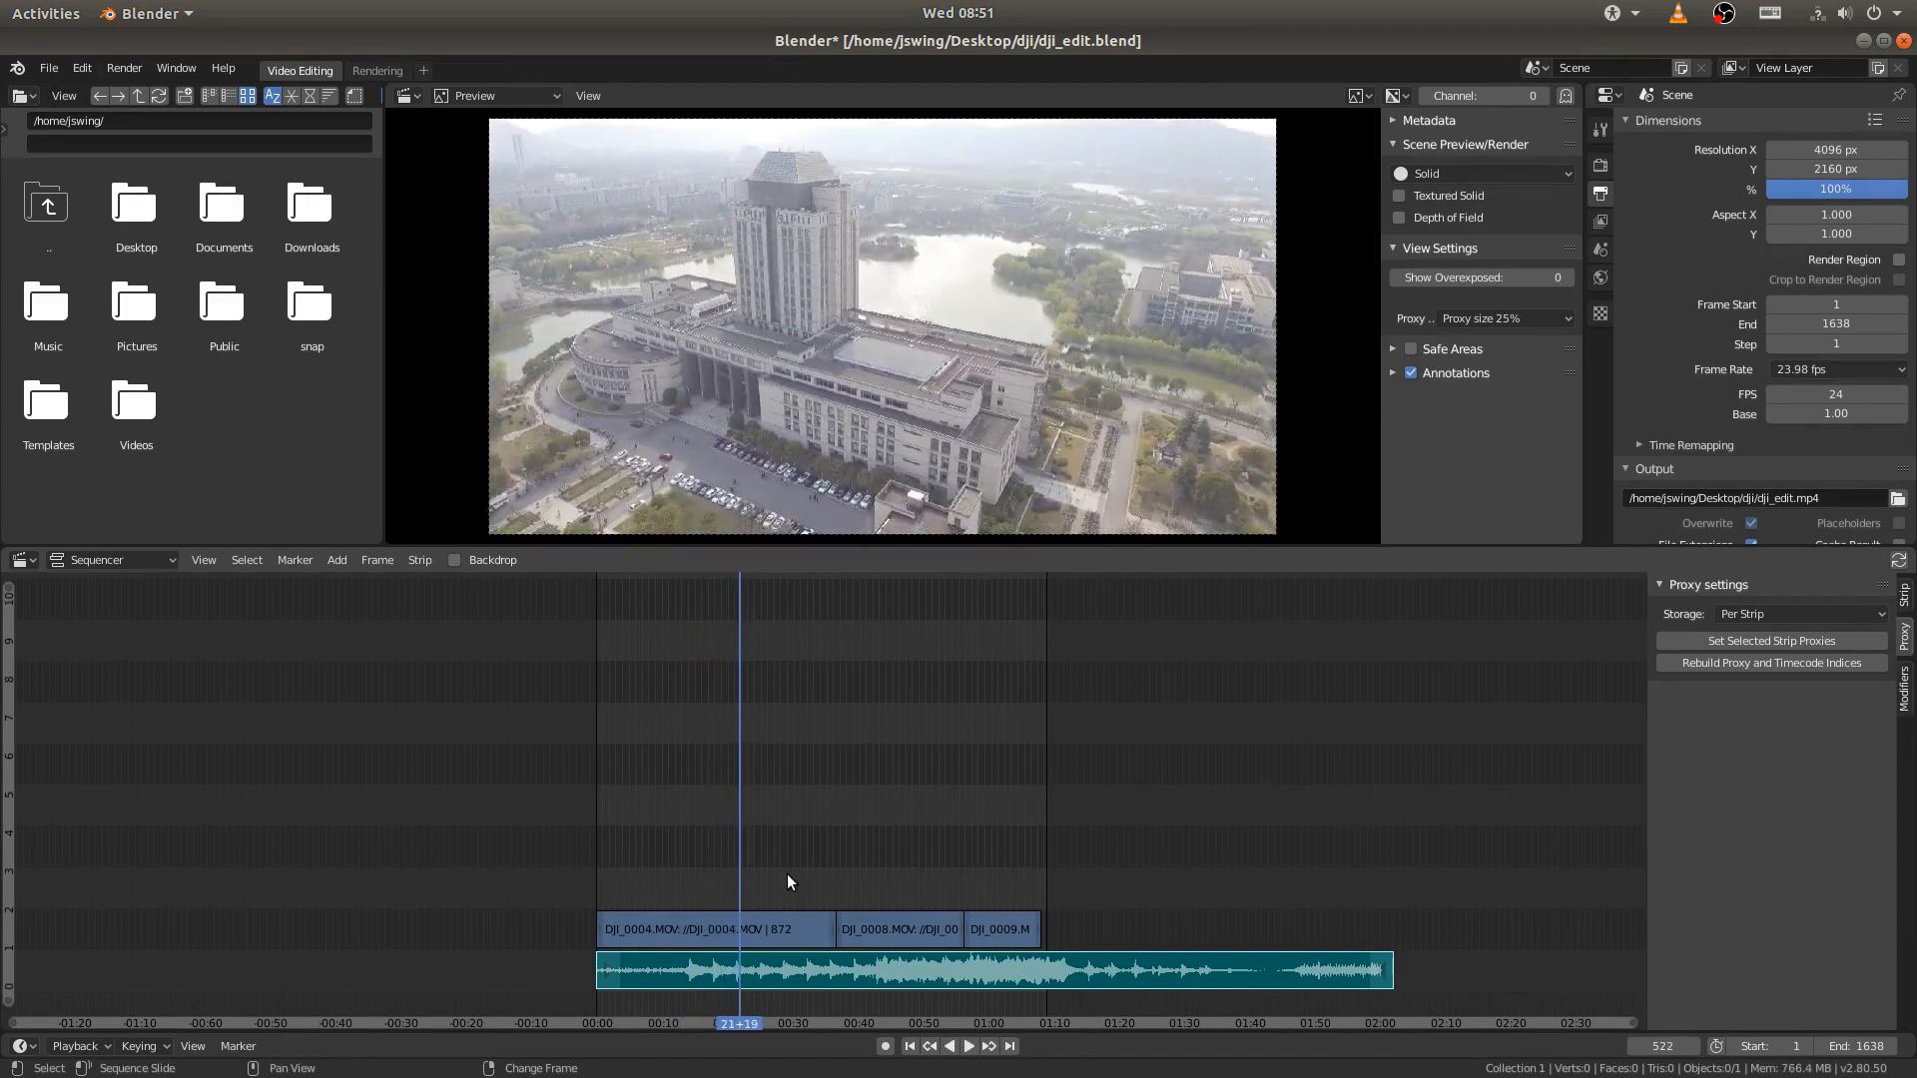
- Split the music strip at frame 224 within its quiet intro, shortly before the first strong beat in the waveform
{"action": "middle_click_drag", "start_coordinate": [729, 929], "coordinate": [795, 866], "text": "ctrl"}
{"action": "middle_click_drag", "start_coordinate": [795, 867], "coordinate": [1060, 660]}
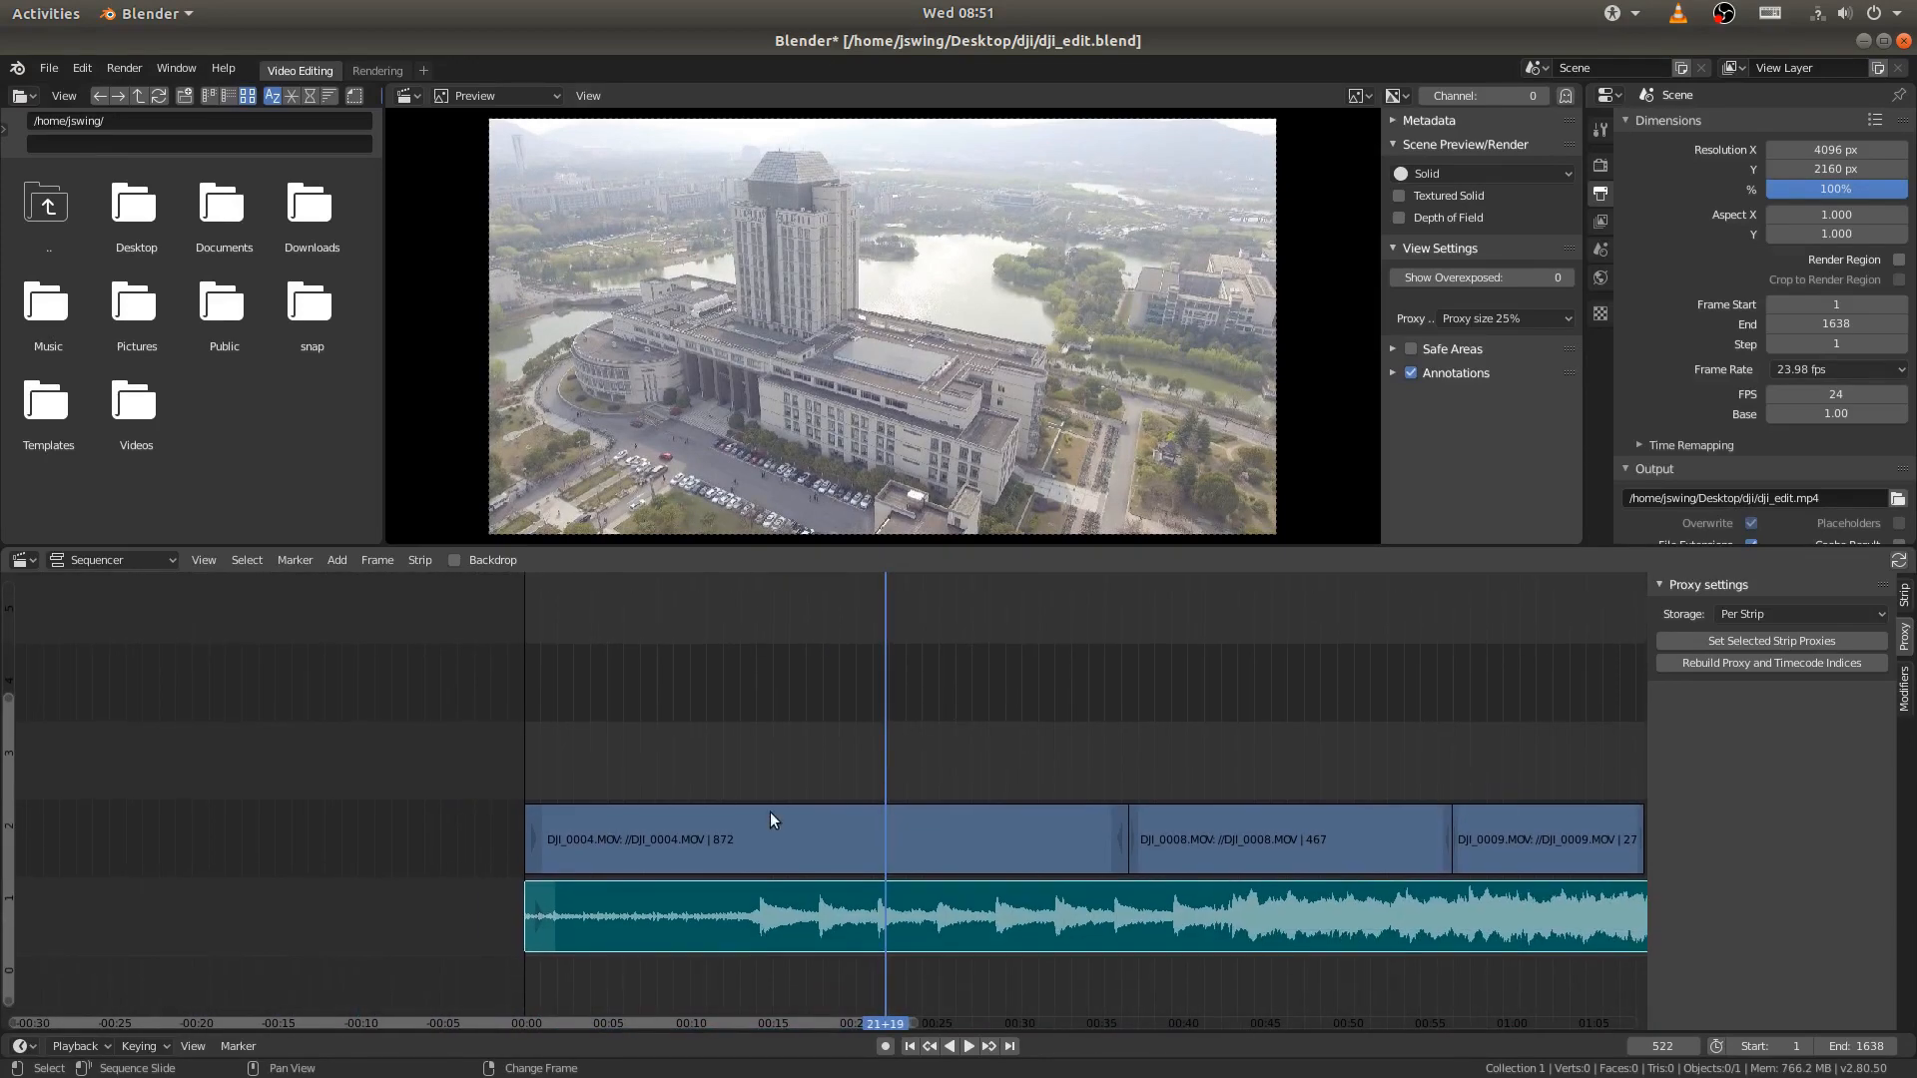
{"action": "scroll", "coordinate": [769, 812], "scroll_direction": "up", "scroll_amount": 7}
{"action": "scroll", "coordinate": [749, 790], "scroll_direction": "up", "scroll_amount": 2}
{"action": "right_click_drag", "start_coordinate": [759, 789], "coordinate": [495, 826]}
{"action": "key", "text": "space"}
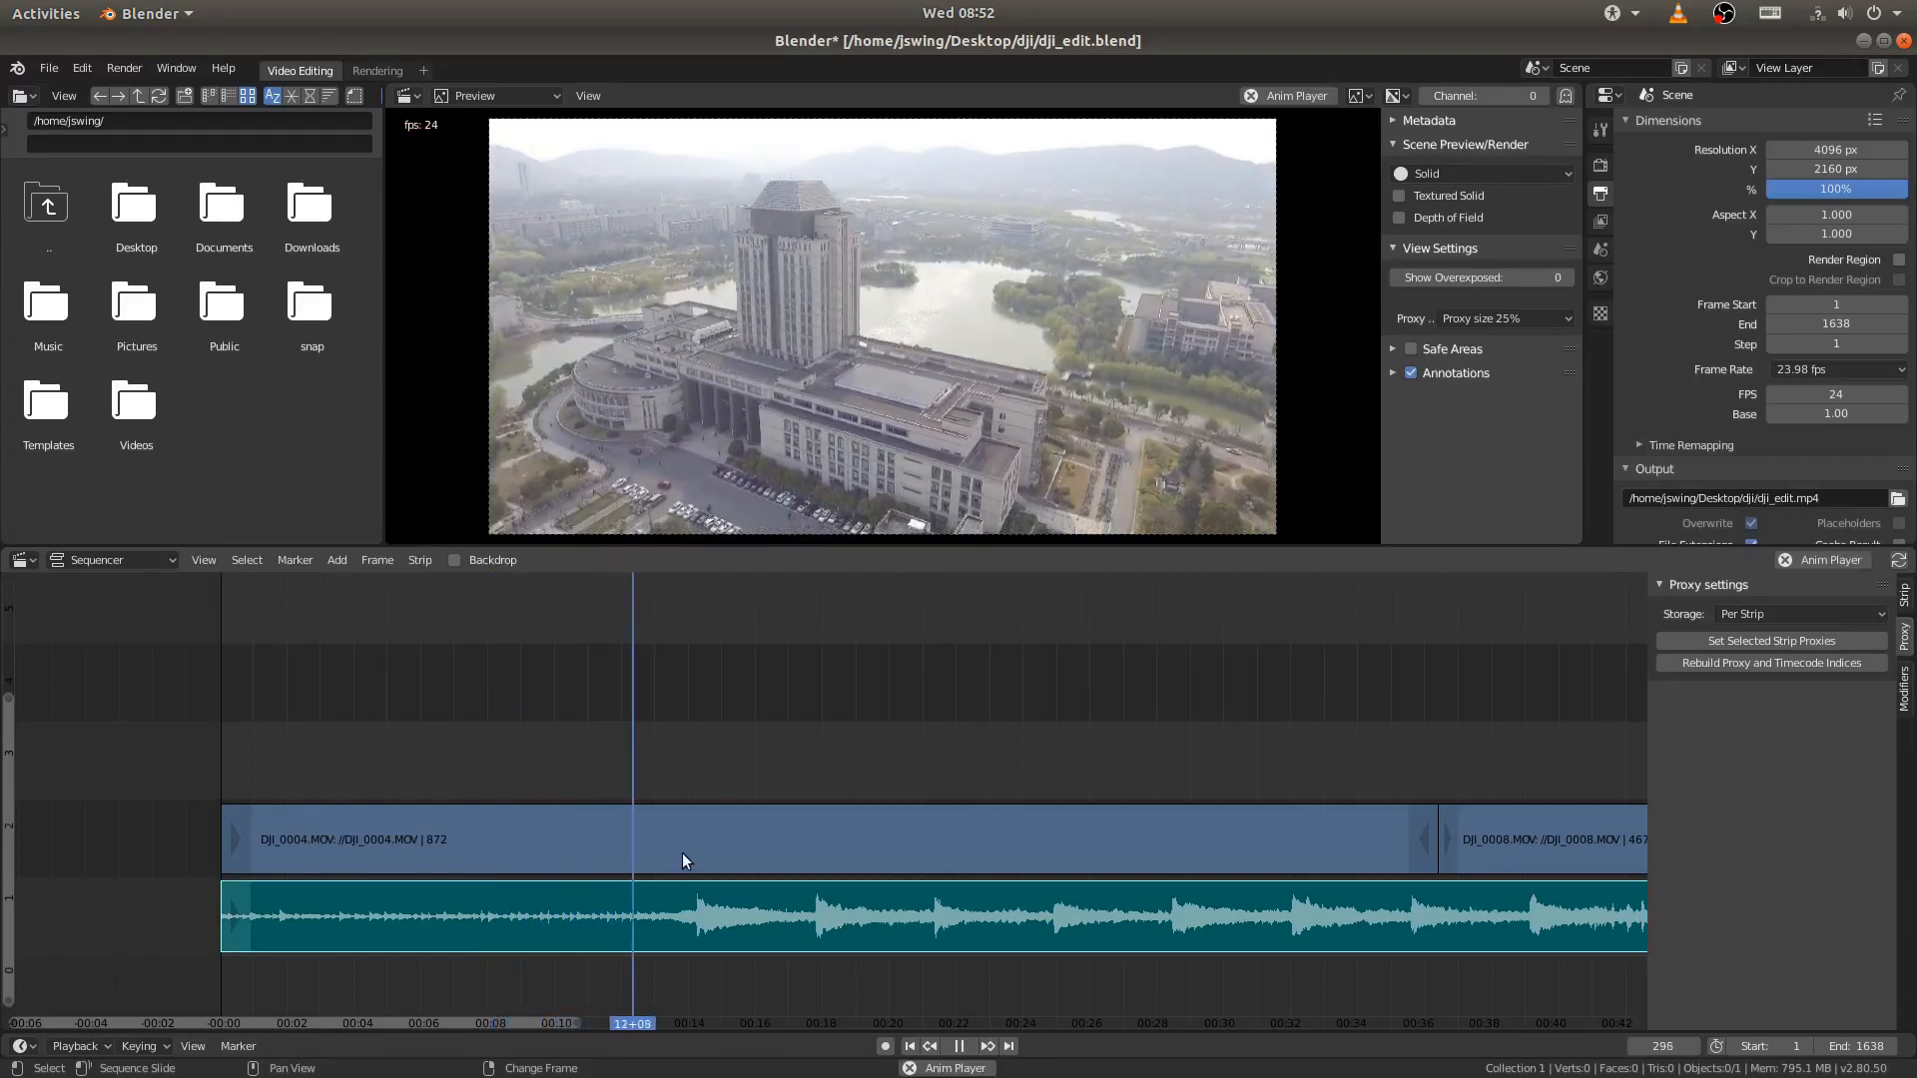
{"action": "key", "text": "space"}
{"action": "right_click_drag", "start_coordinate": [699, 764], "coordinate": [530, 770]}
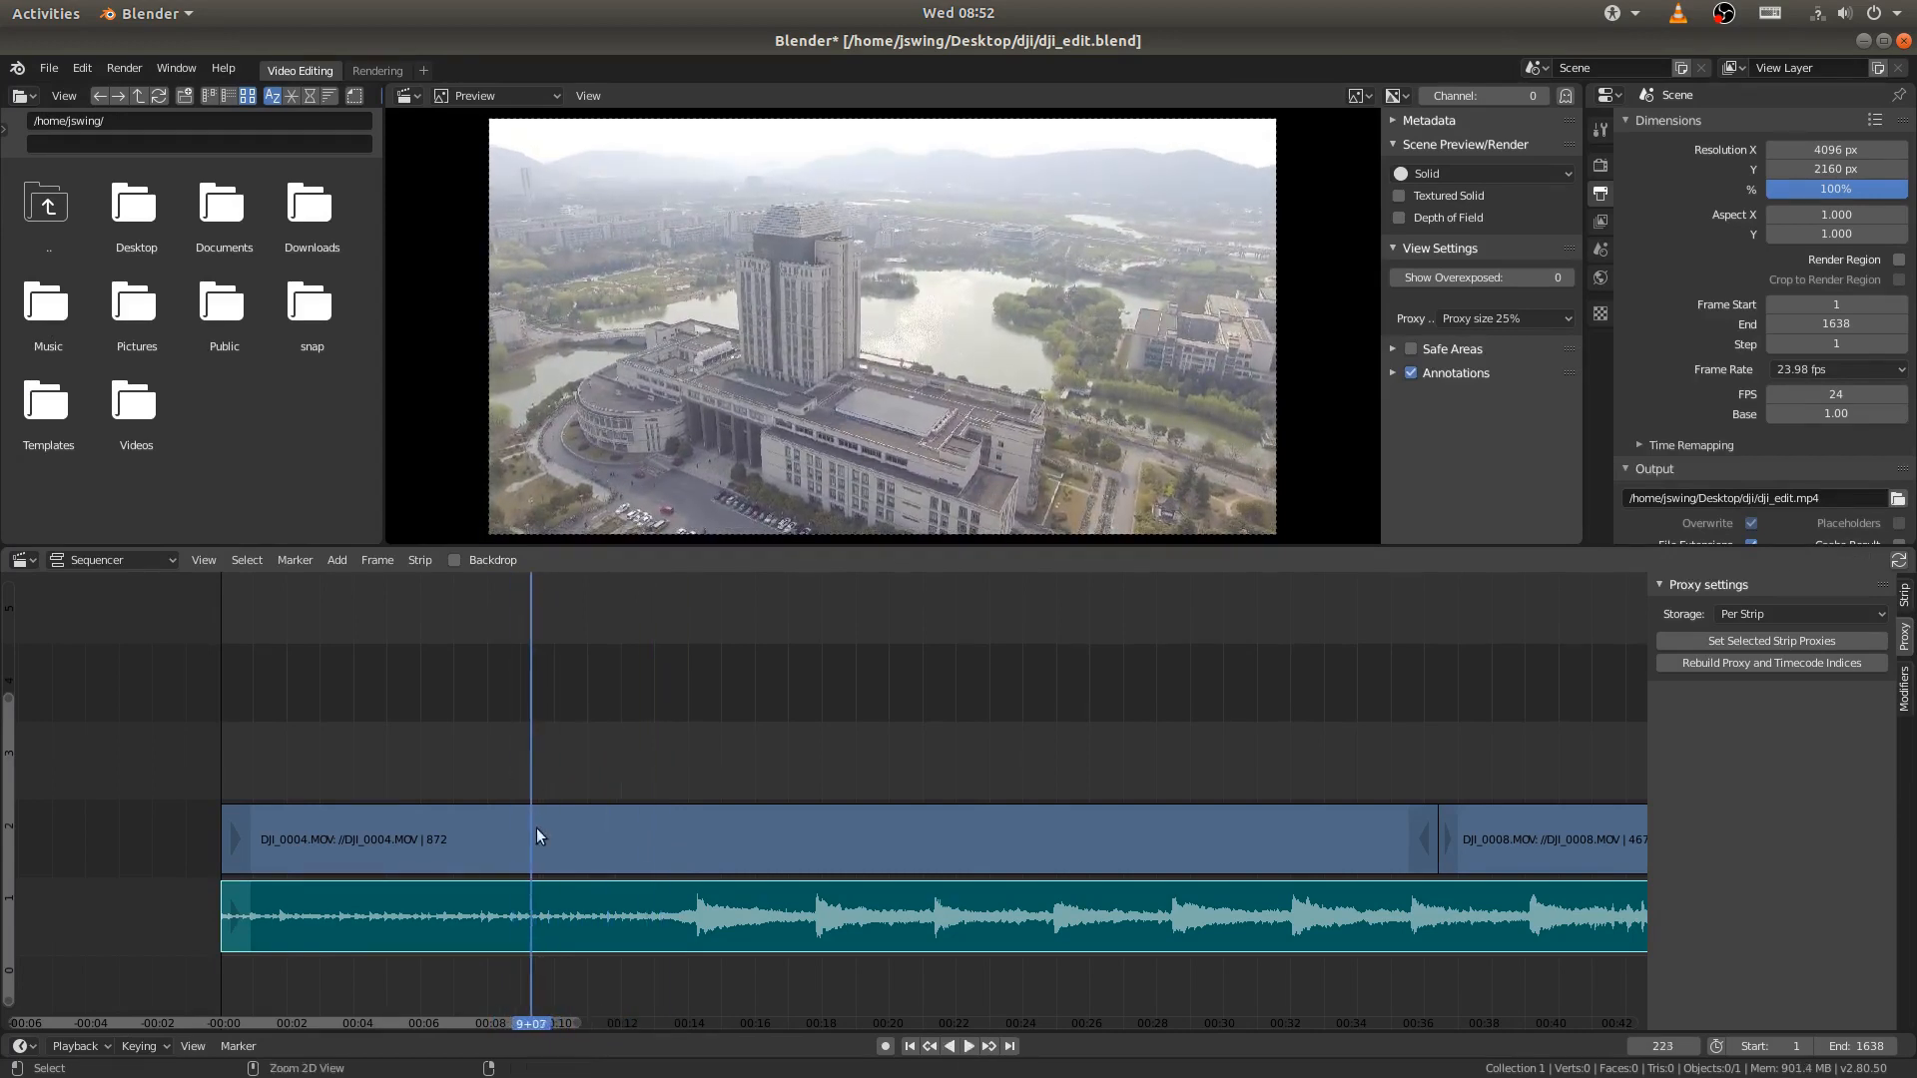
{"action": "middle_click_drag", "start_coordinate": [538, 831], "coordinate": [605, 812], "text": "ctrl"}
{"action": "middle_click_drag", "start_coordinate": [654, 779], "coordinate": [942, 578]}
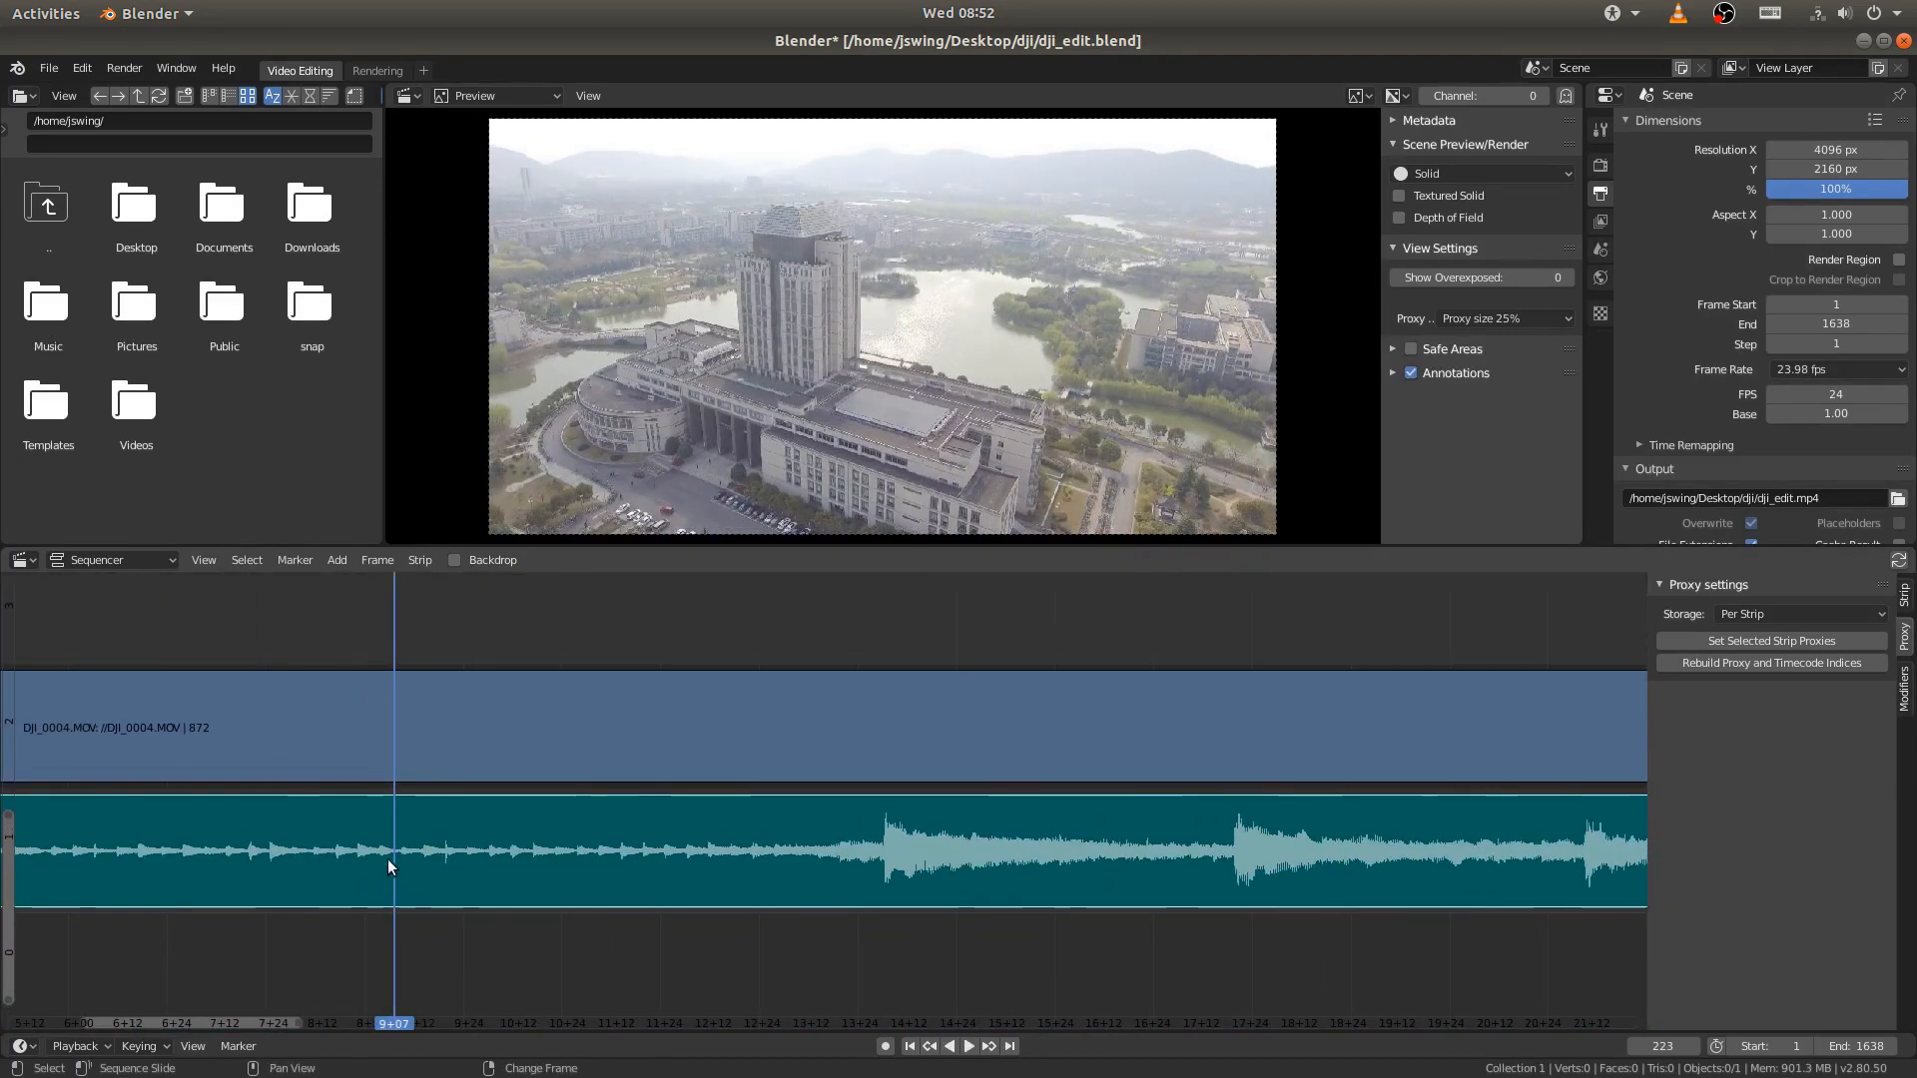
{"action": "middle_click_drag", "start_coordinate": [419, 839], "coordinate": [925, 736]}
{"action": "right_click_drag", "start_coordinate": [717, 821], "coordinate": [733, 823]}
{"action": "key", "text": "Home"}
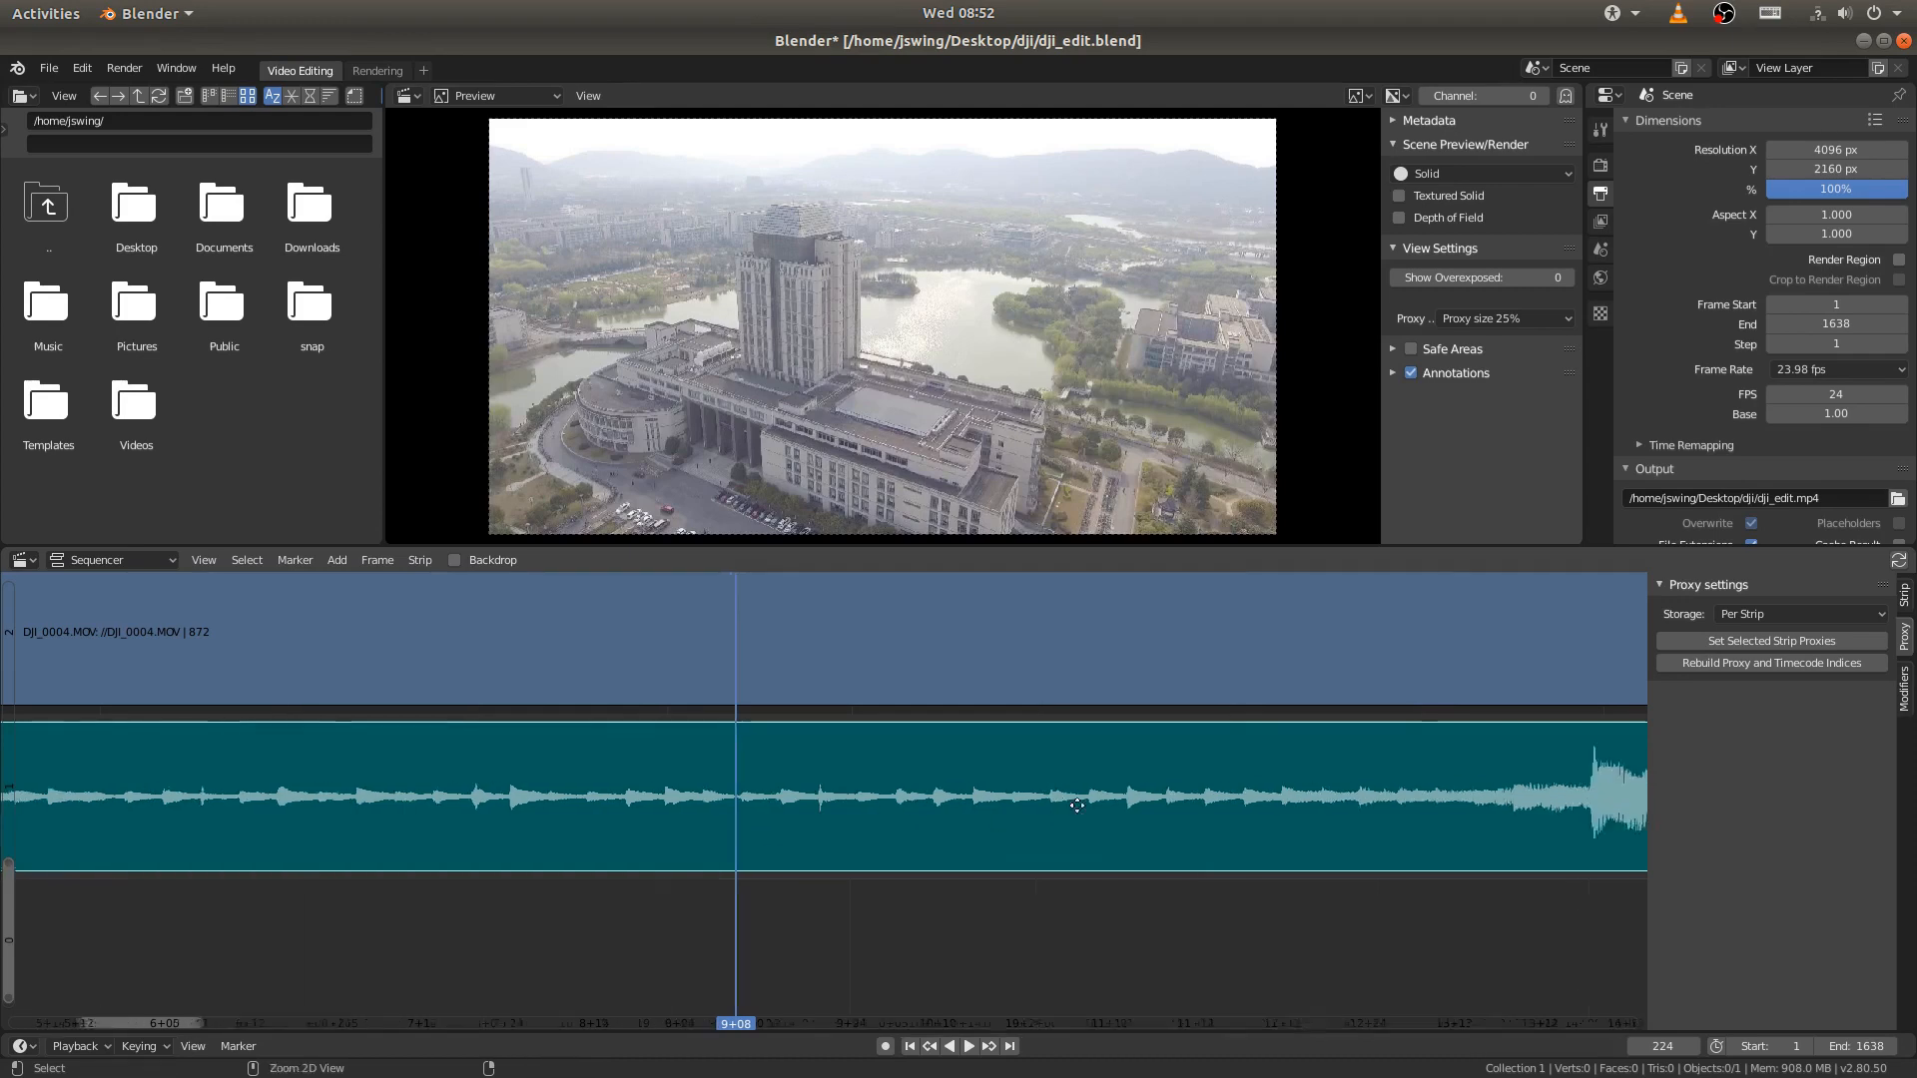
{"action": "middle_click_drag", "start_coordinate": [944, 821], "coordinate": [735, 768]}
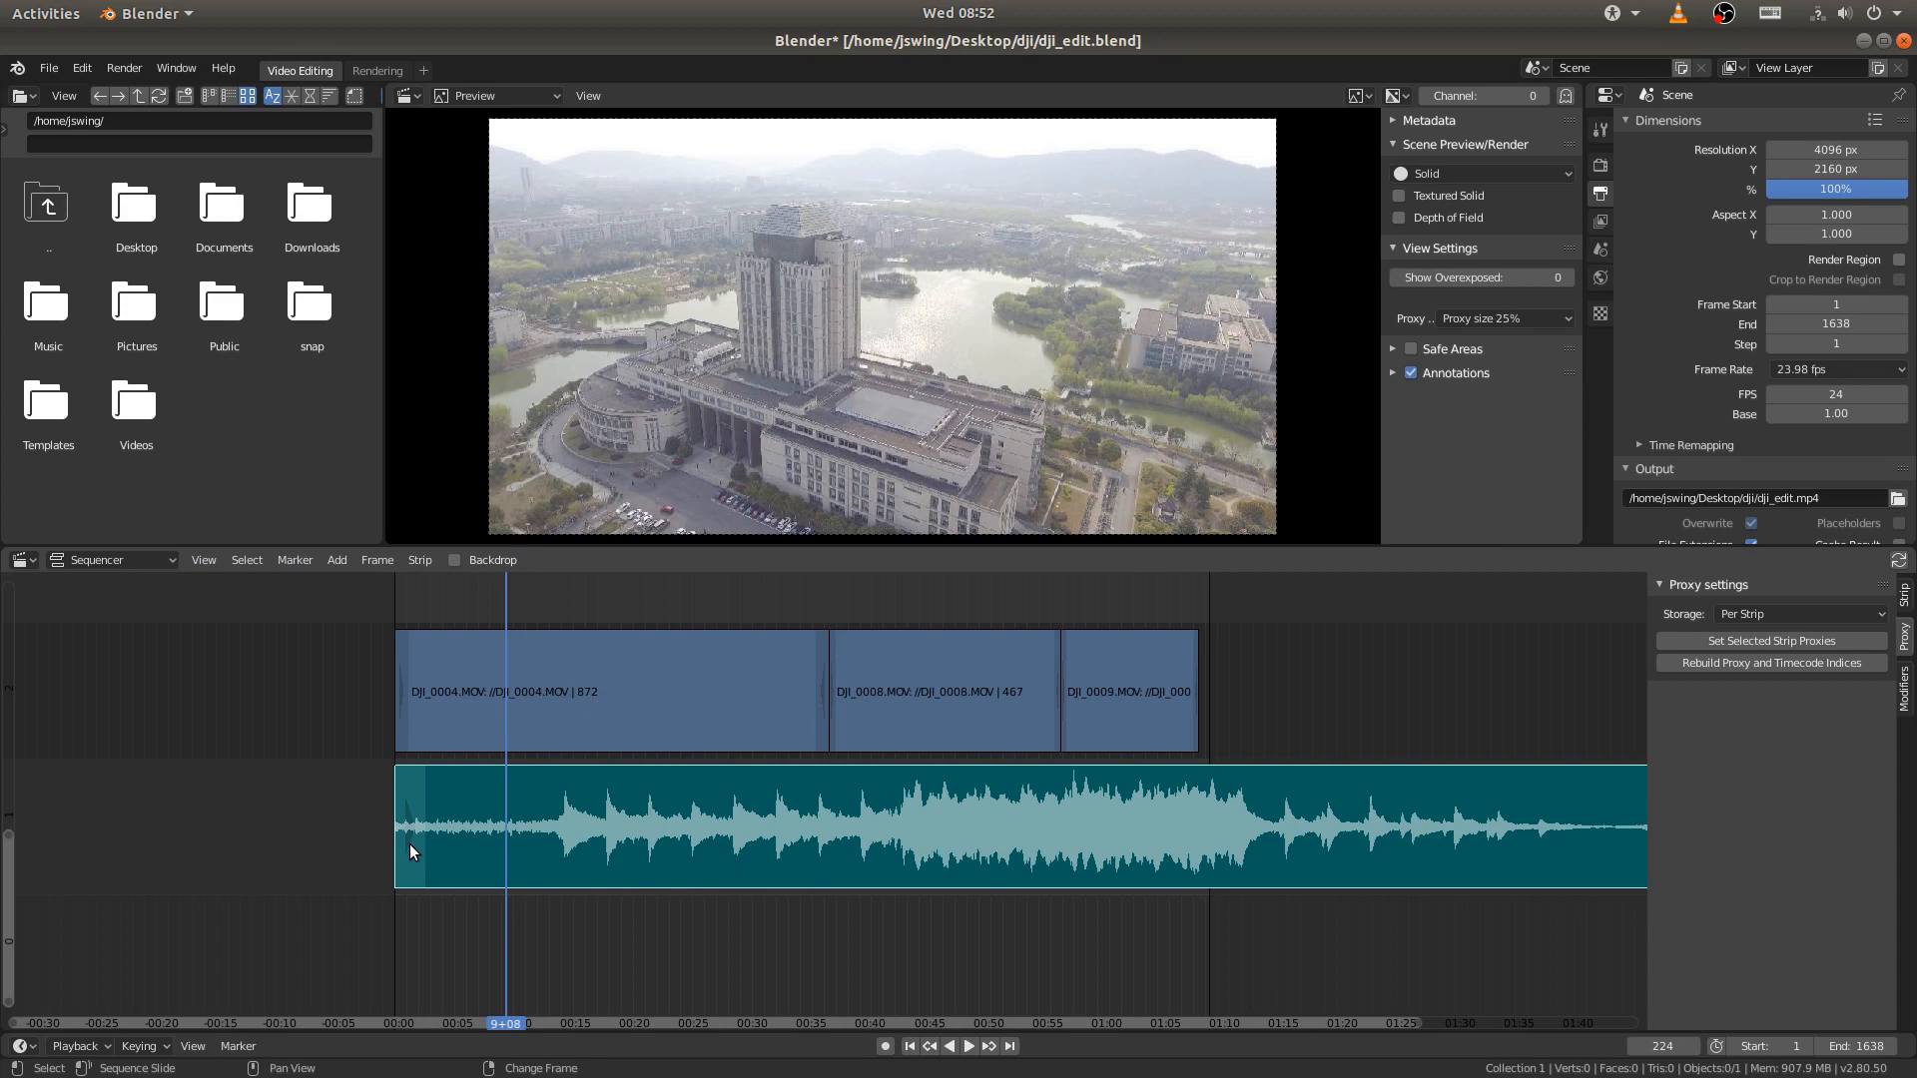
{"action": "left_click_drag", "start_coordinate": [410, 843], "coordinate": [553, 820]}
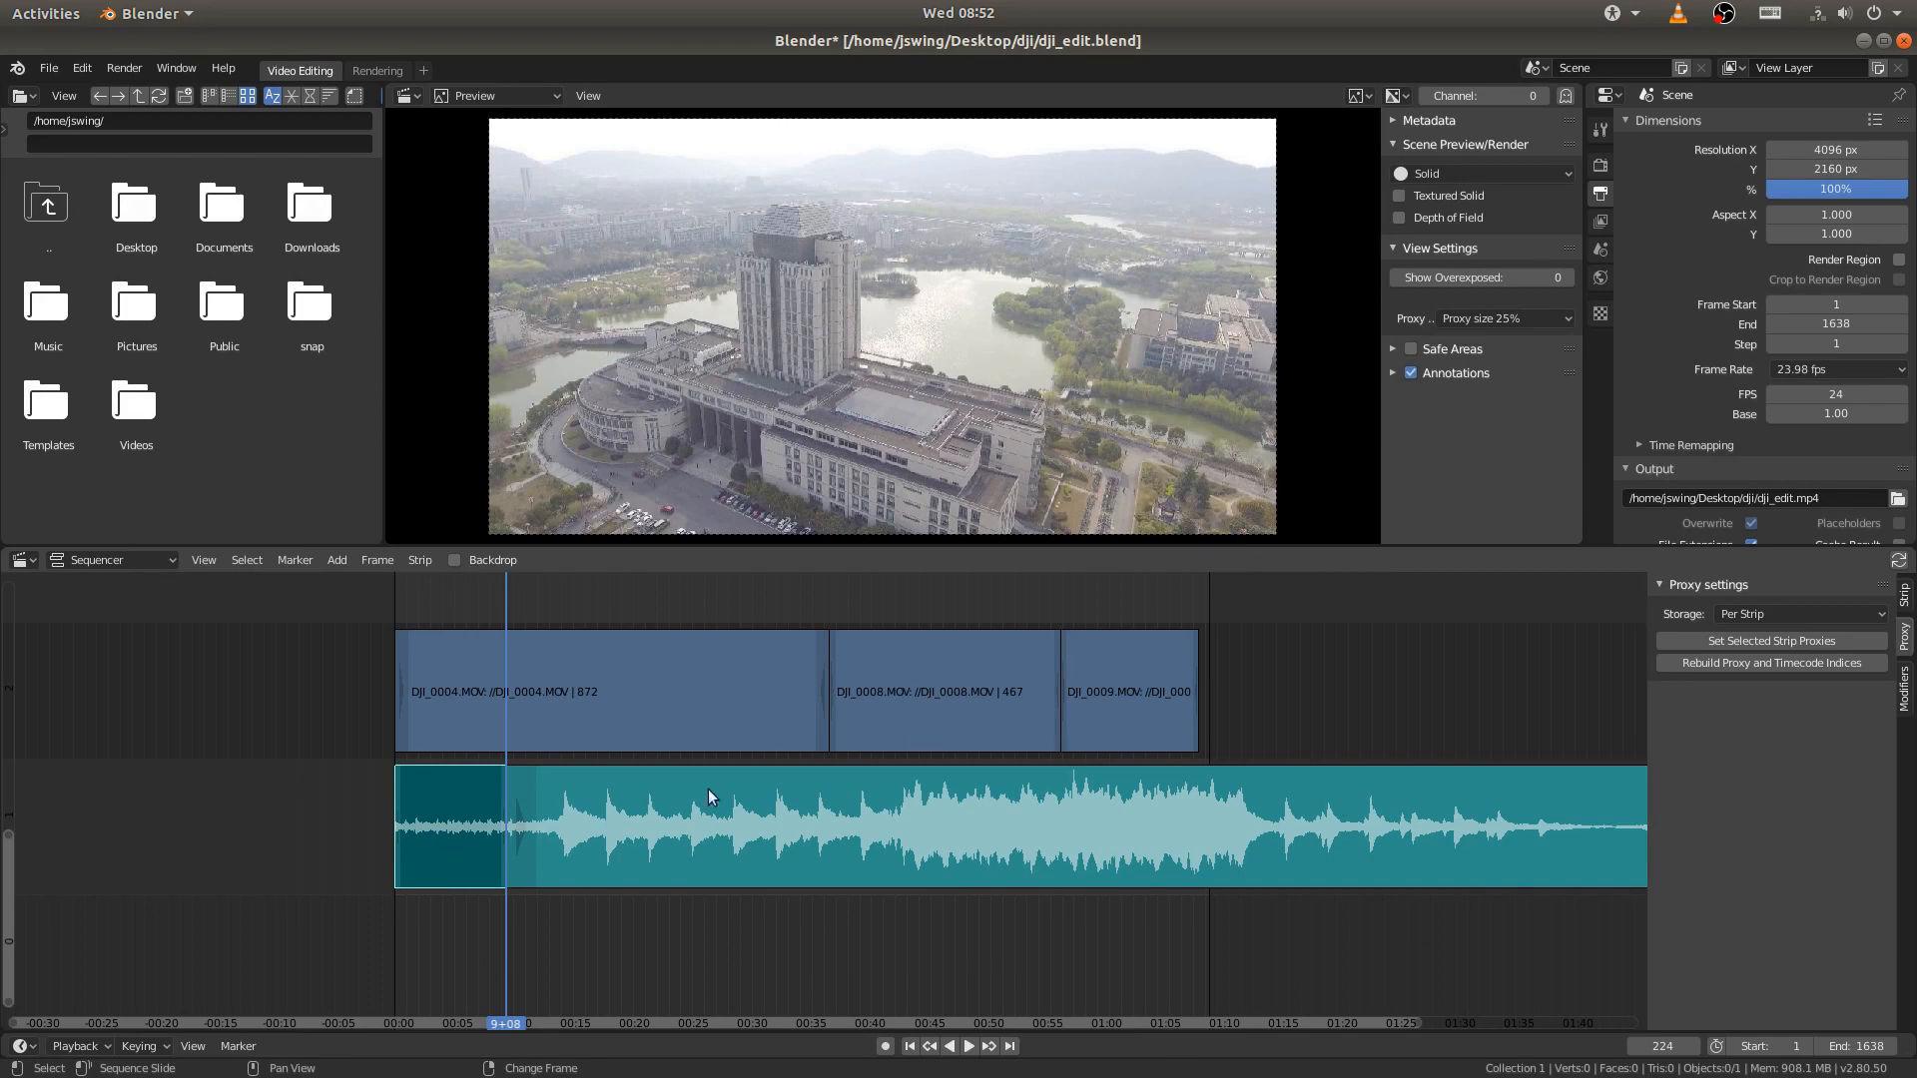
- Erase the separated quiet intro piece of the music before frame 224
{"action": "middle_click_drag", "start_coordinate": [473, 842], "coordinate": [739, 851]}
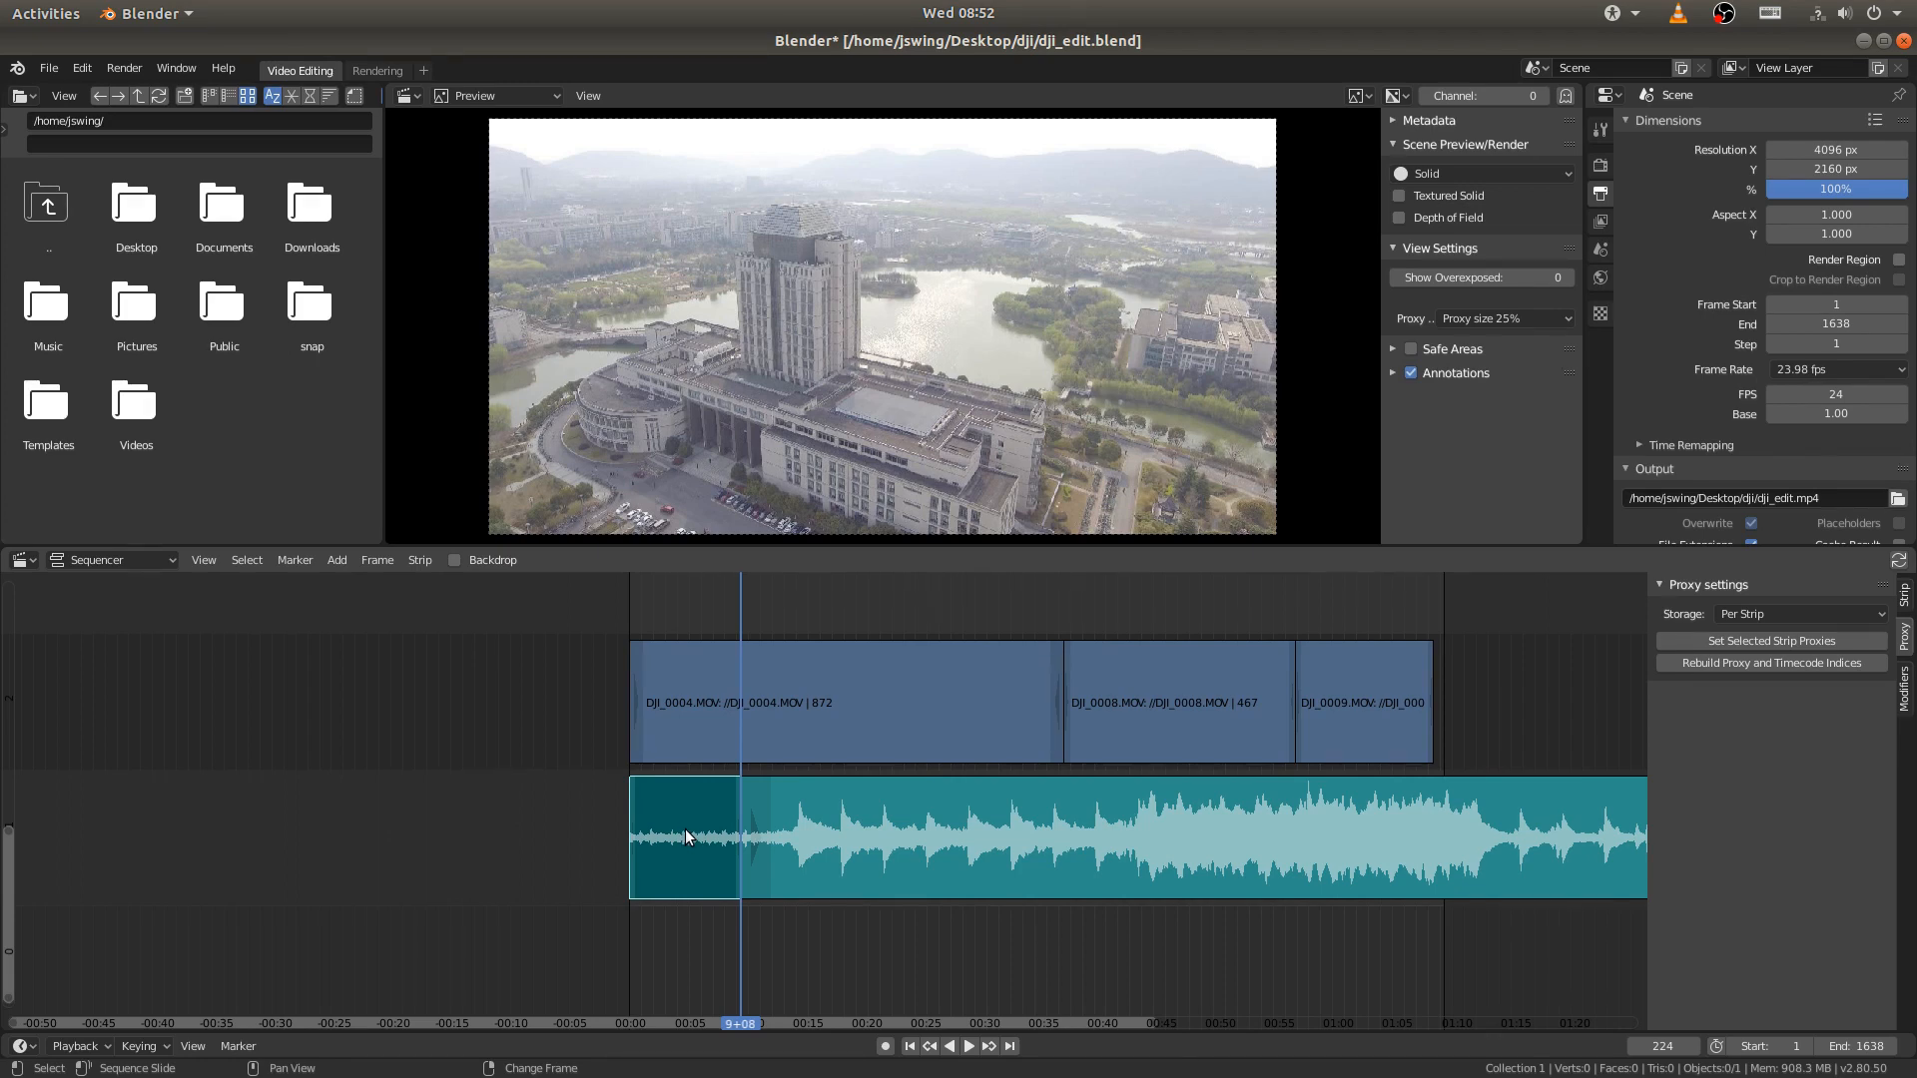
{"action": "key", "text": "x"}
{"action": "key", "text": "x"}
{"action": "key", "text": "Return"}
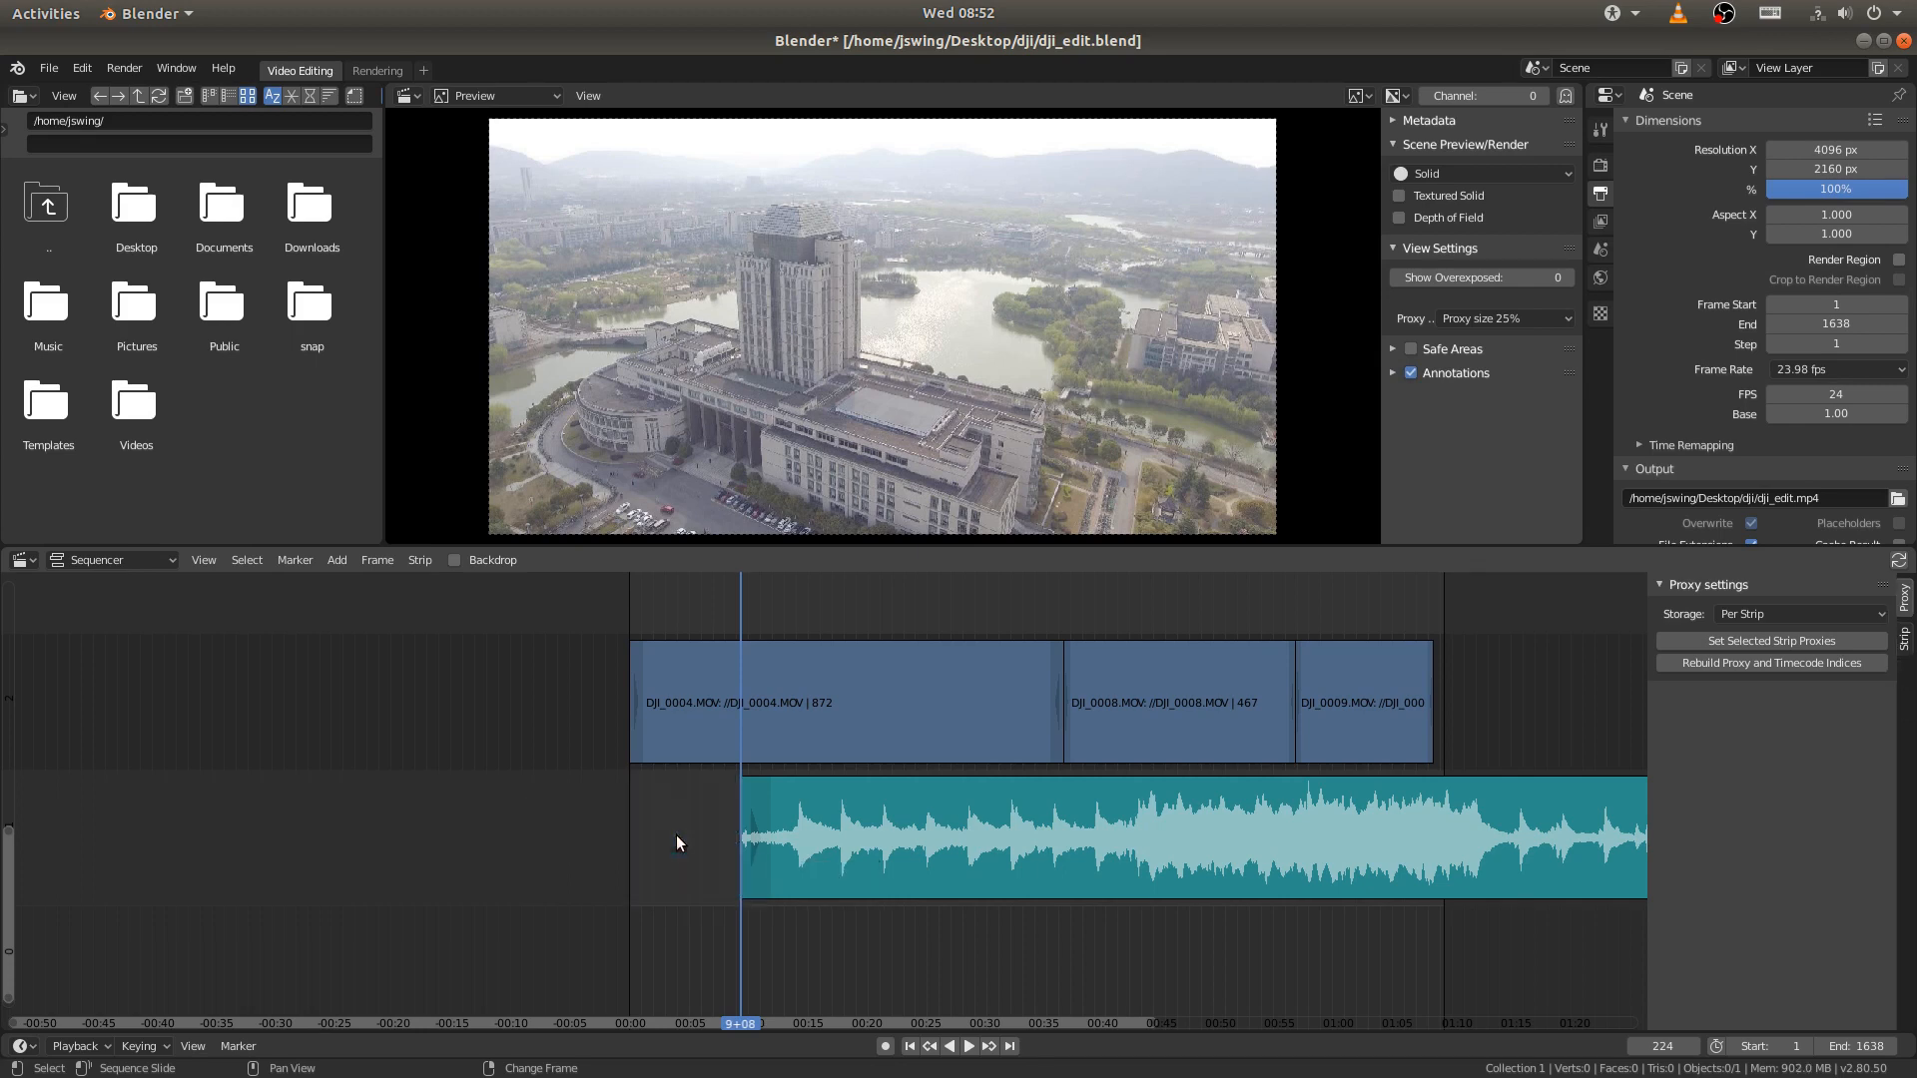
- Snap the start of the remaining music strip to frame 1
{"action": "left_click", "coordinate": [910, 1046]}
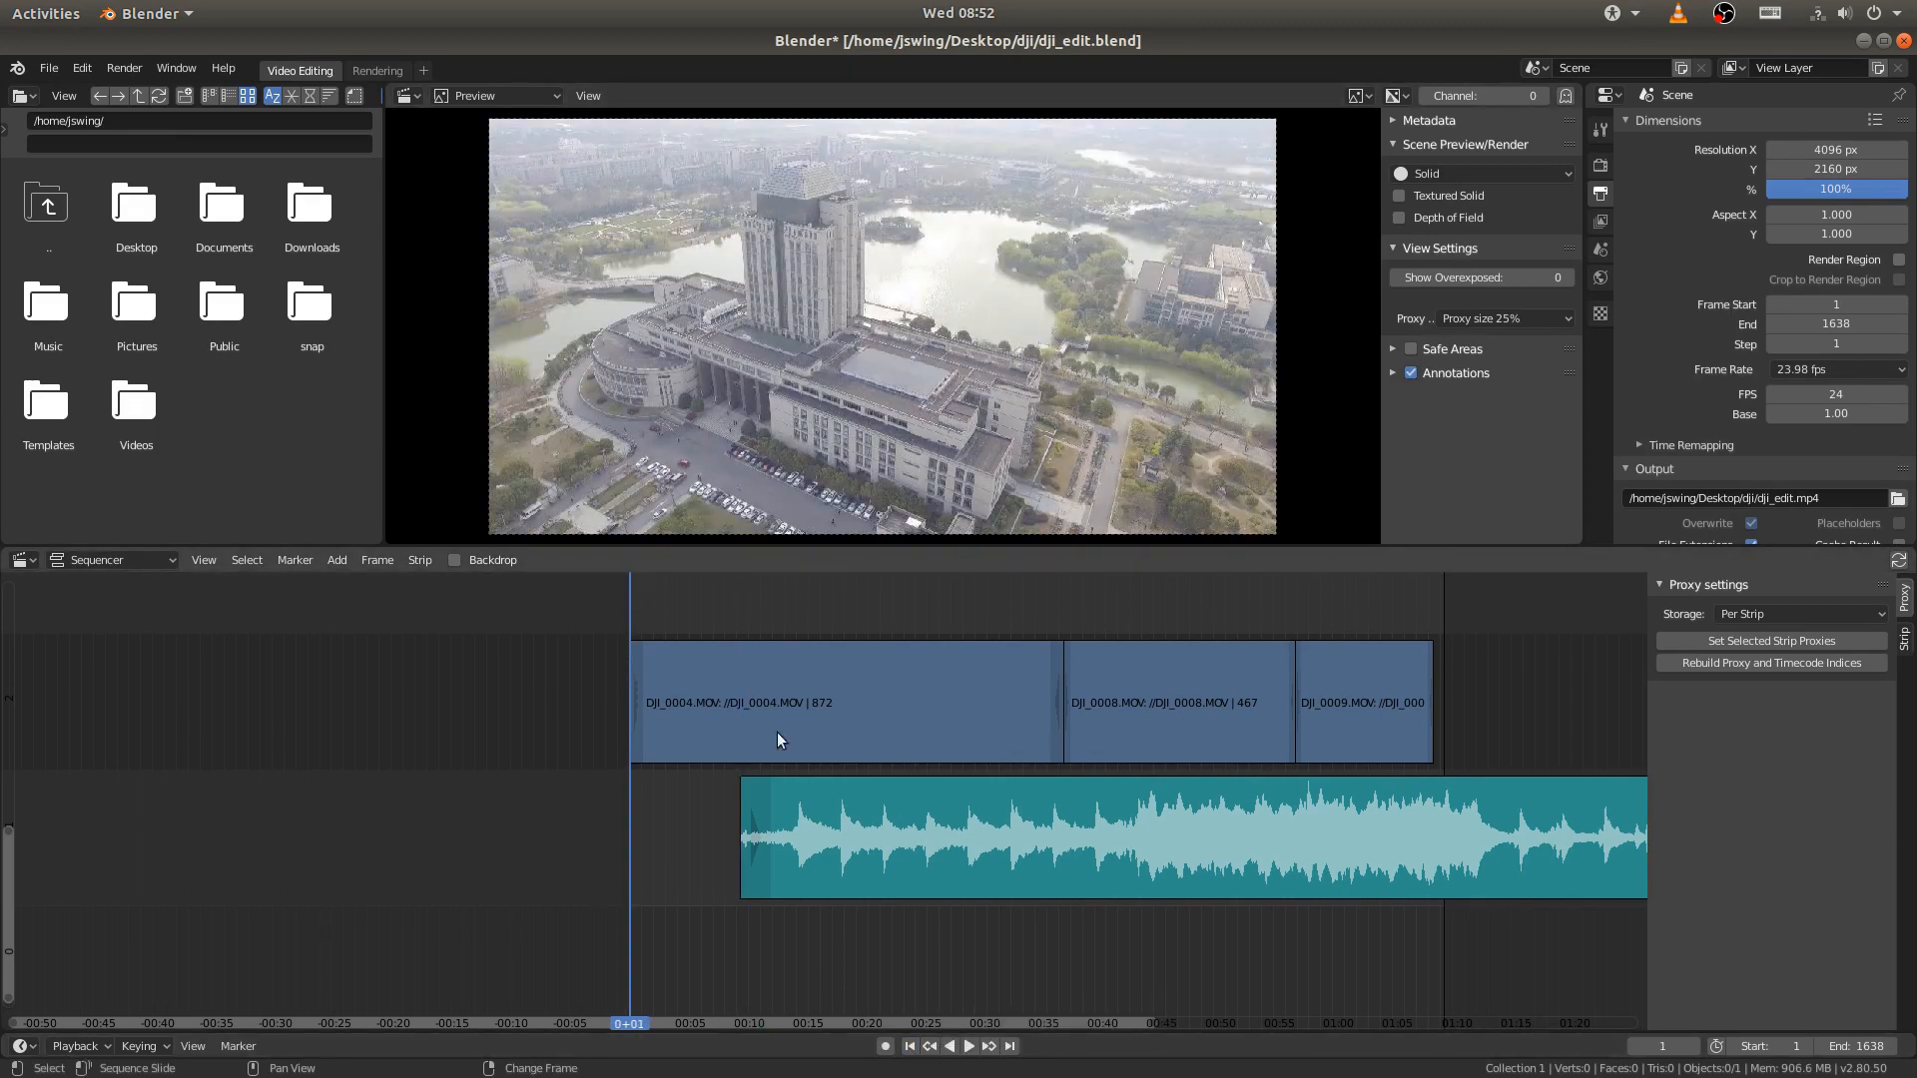
{"action": "left_click", "coordinate": [1133, 817]}
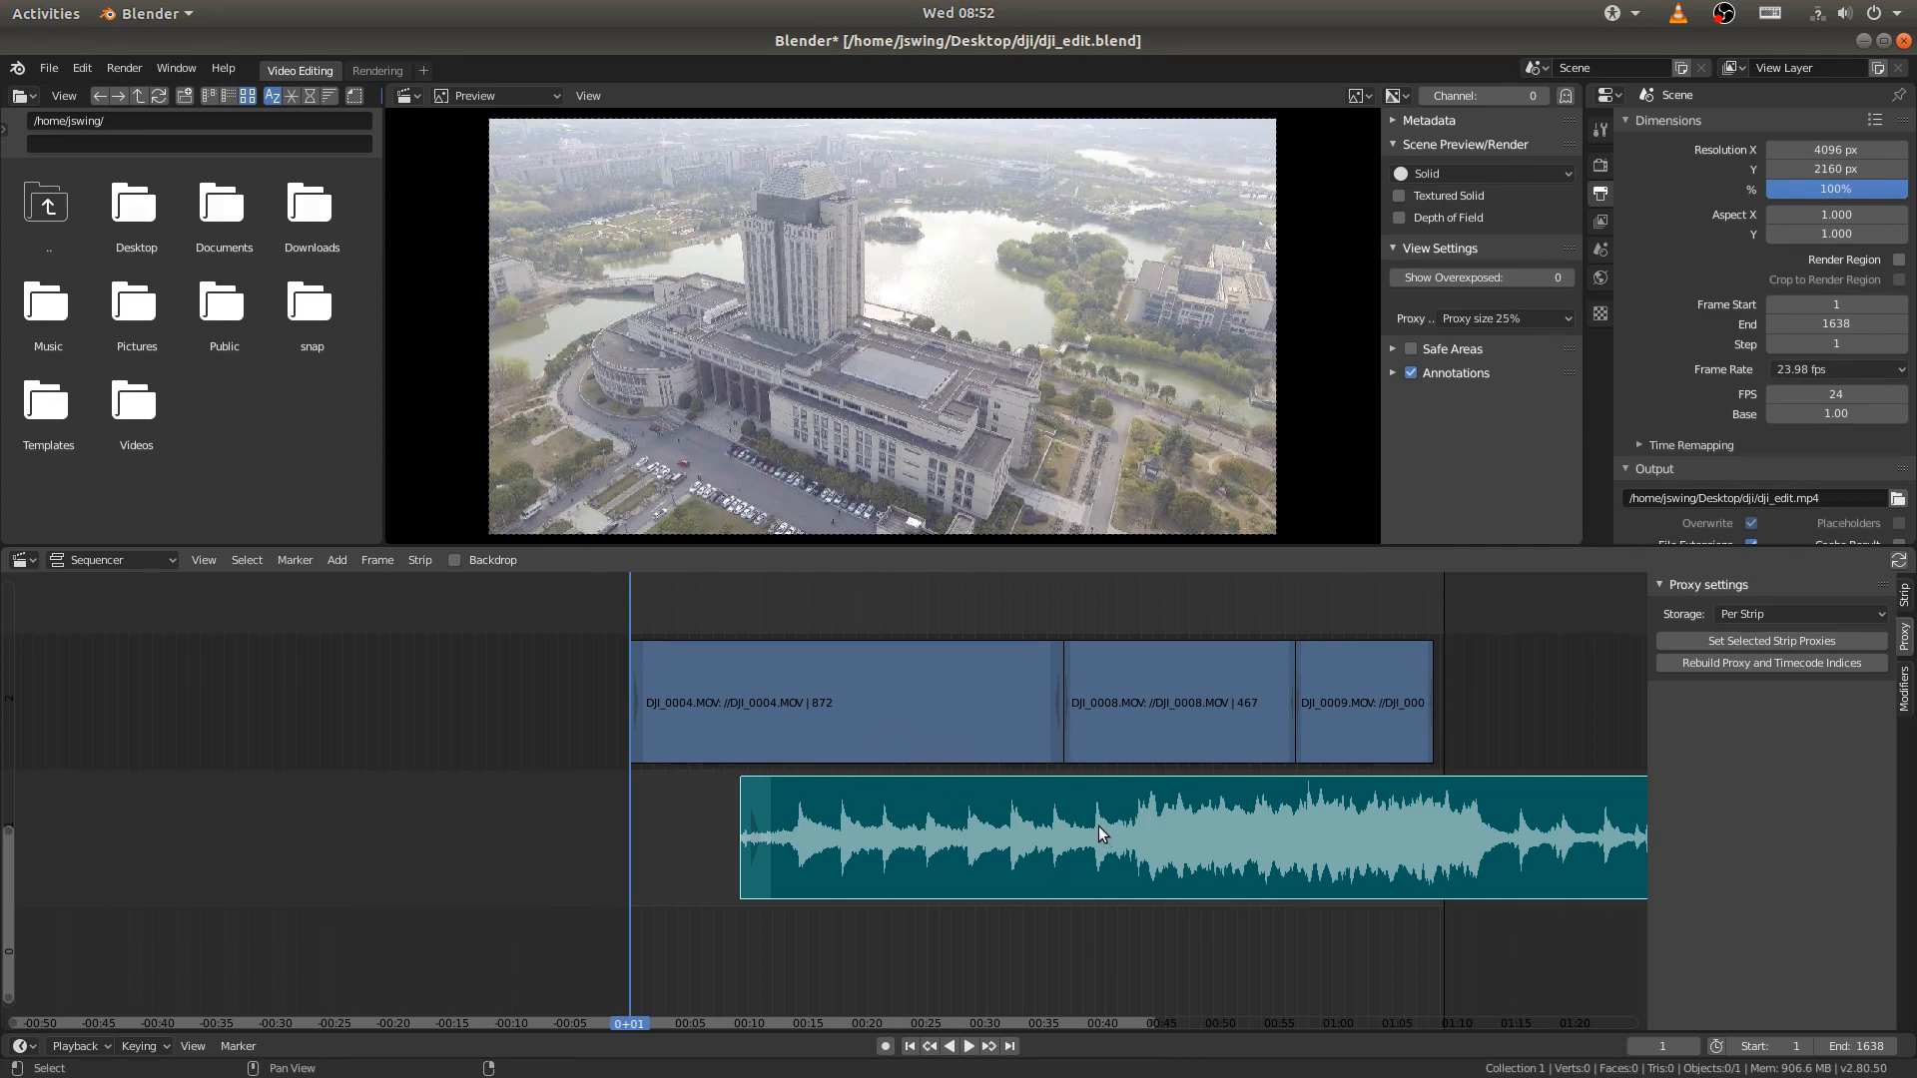
{"action": "key", "text": "shift+s"}
{"action": "key", "text": "shift+a"}
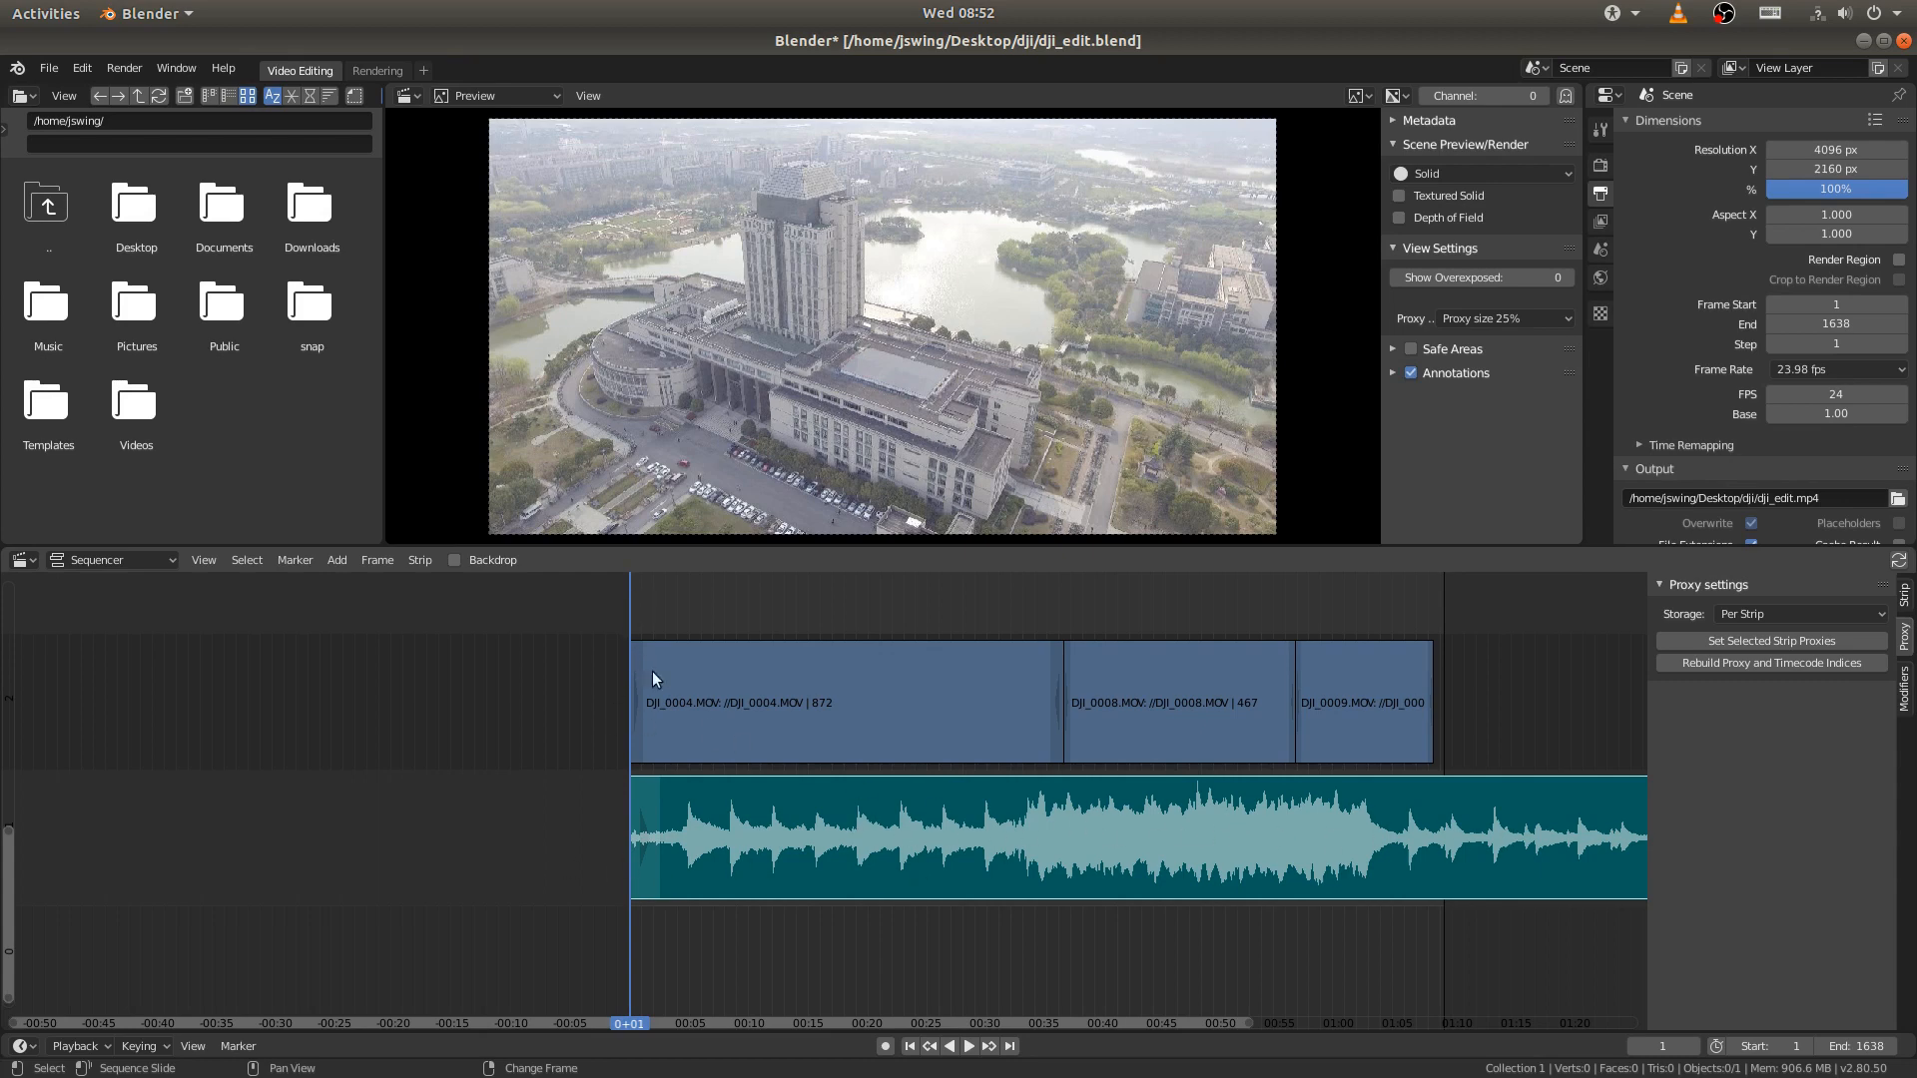
- Play the edit from frame 1 and scrub through the video strips to check them against the trimmed music
{"action": "scroll", "coordinate": [691, 821], "scroll_direction": "up", "scroll_amount": 5}
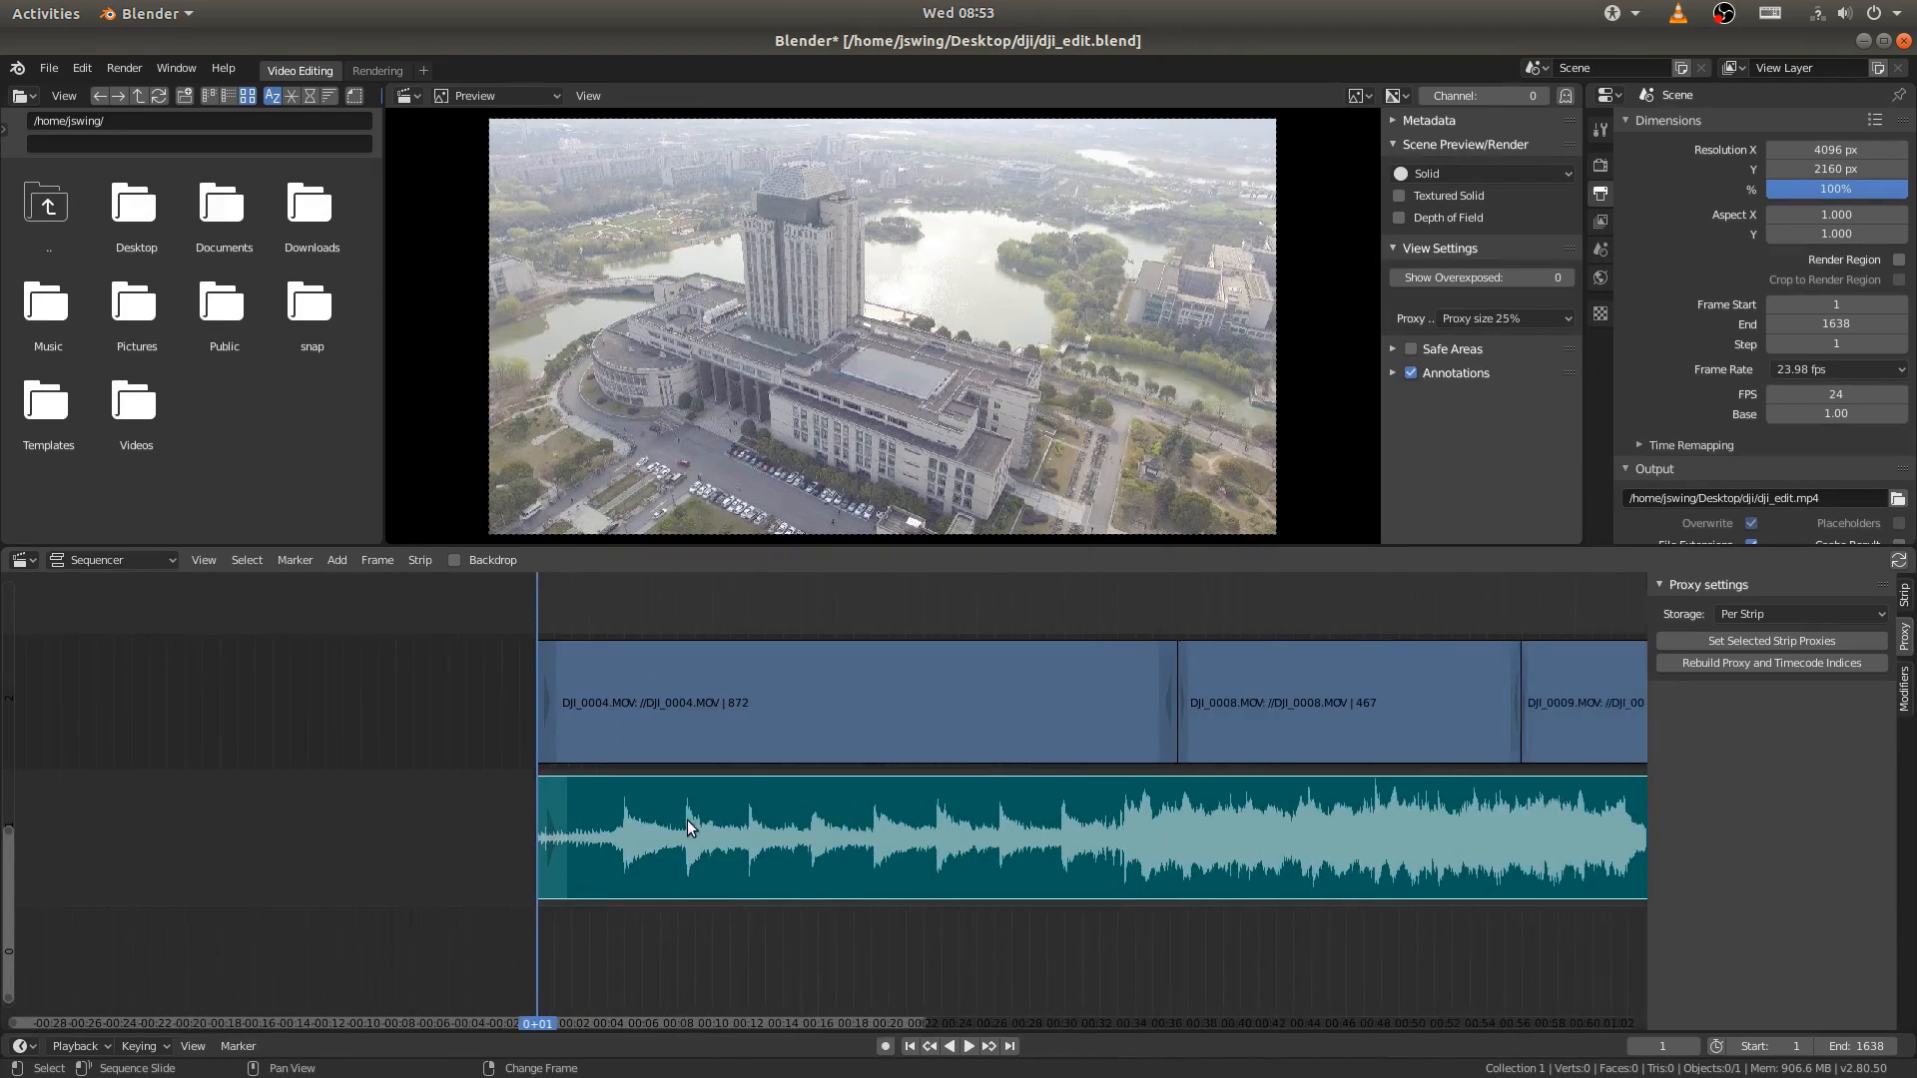
{"action": "scroll", "coordinate": [686, 827], "scroll_direction": "down", "scroll_amount": 1}
{"action": "key", "text": "space"}
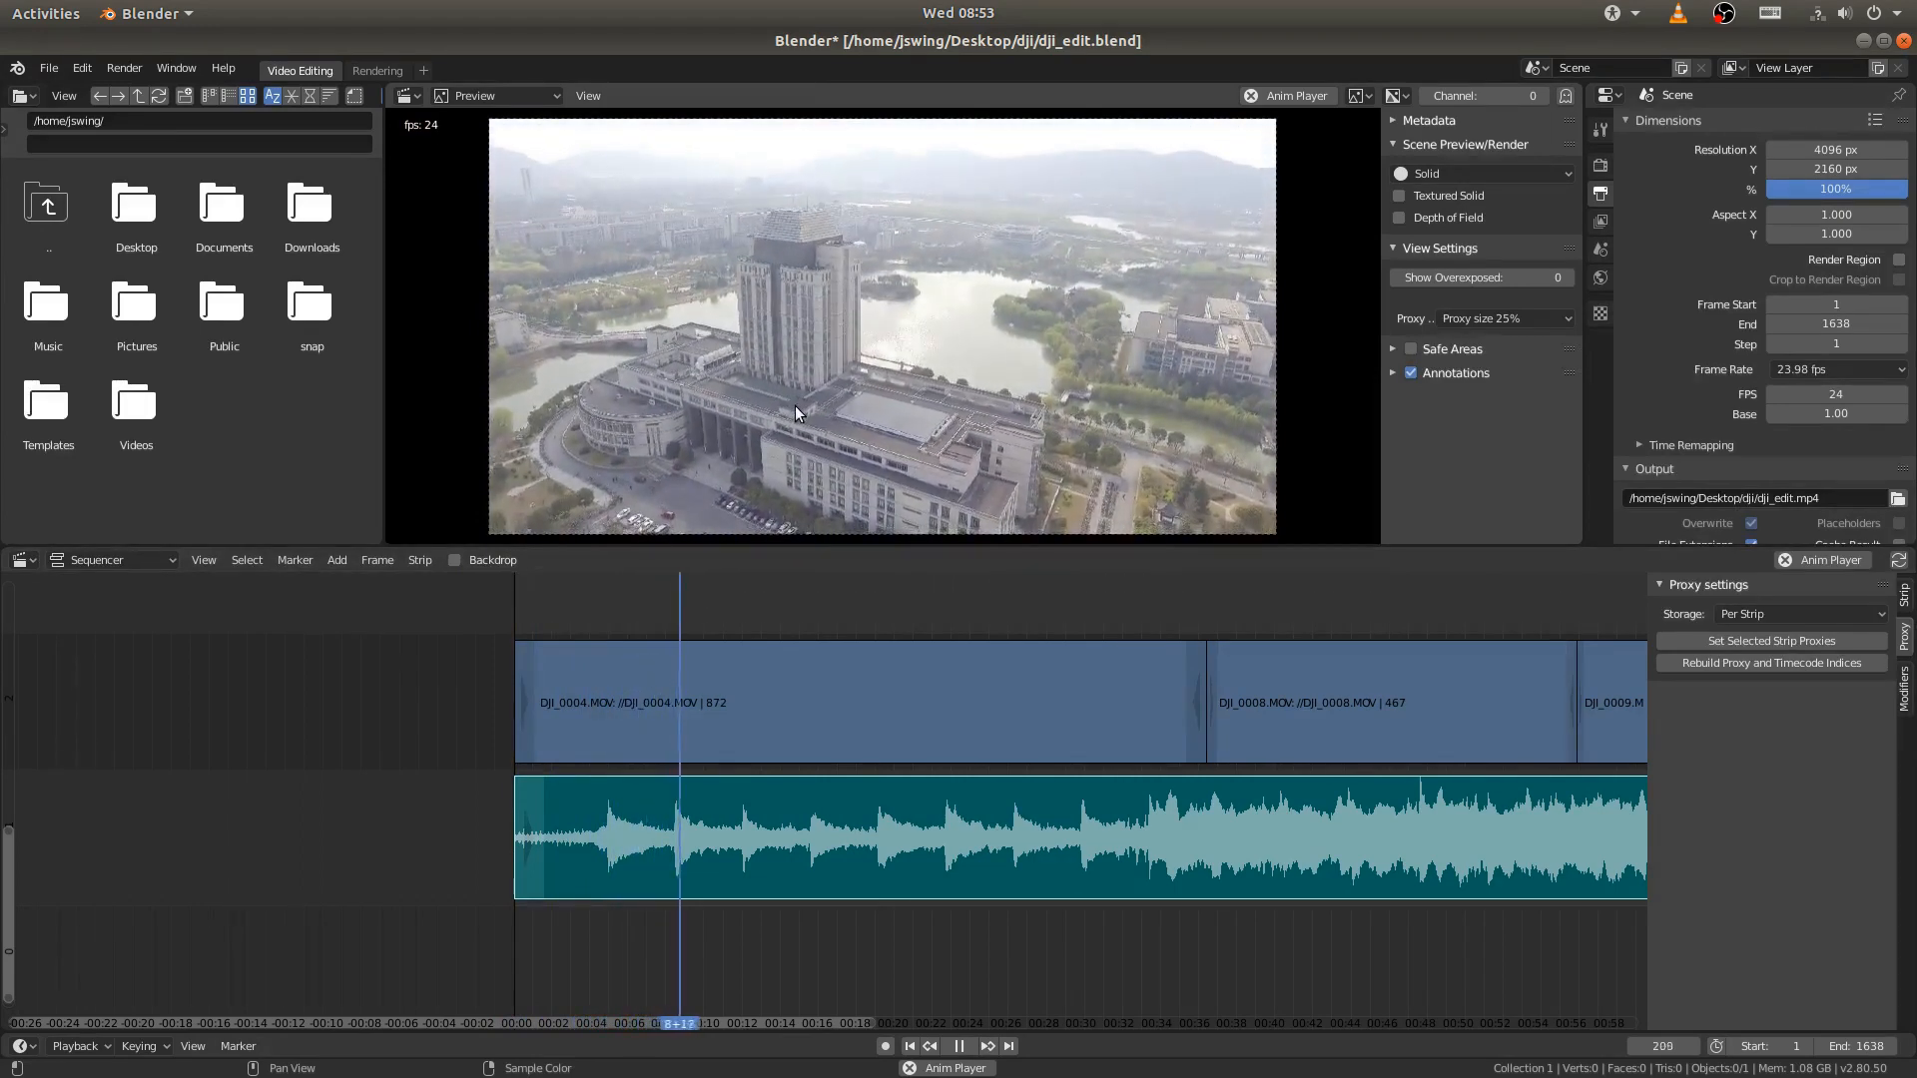
{"action": "key", "text": "space"}
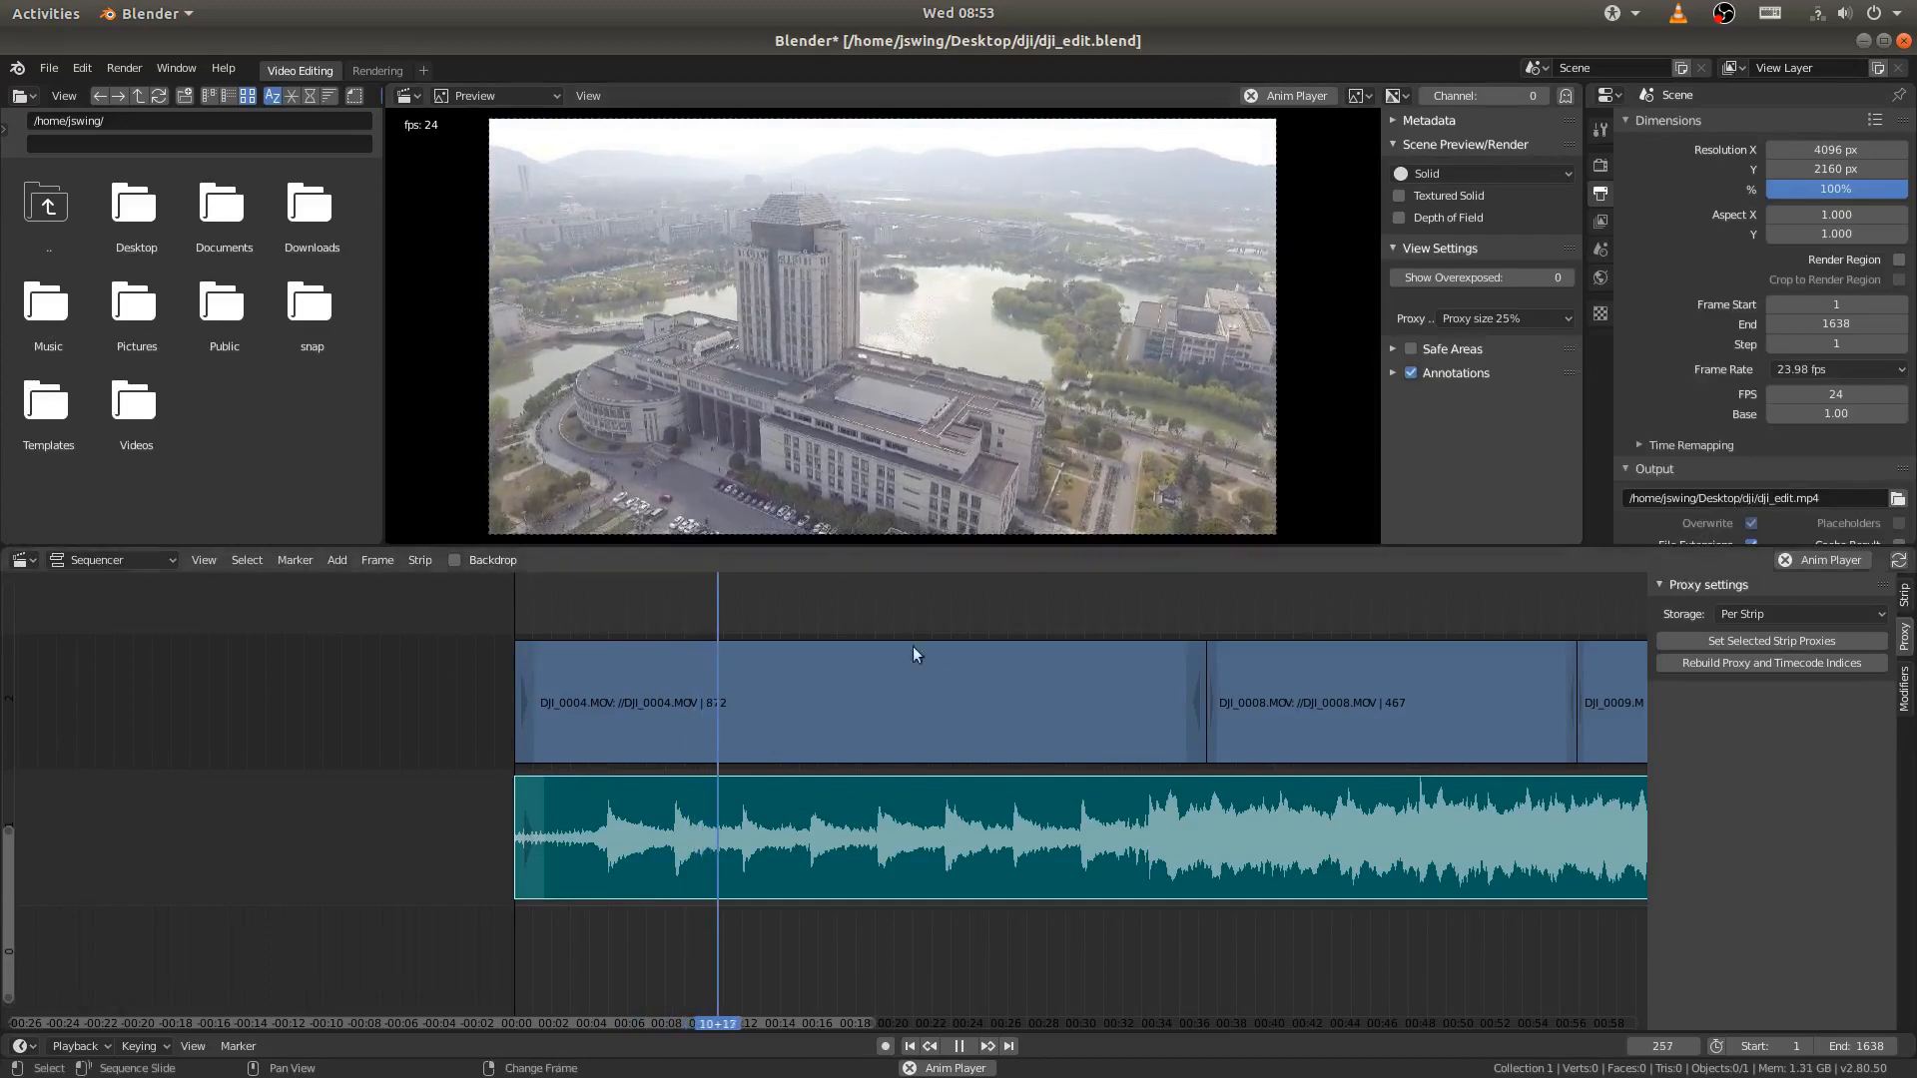
{"action": "middle_click_drag", "start_coordinate": [1195, 752], "coordinate": [420, 807]}
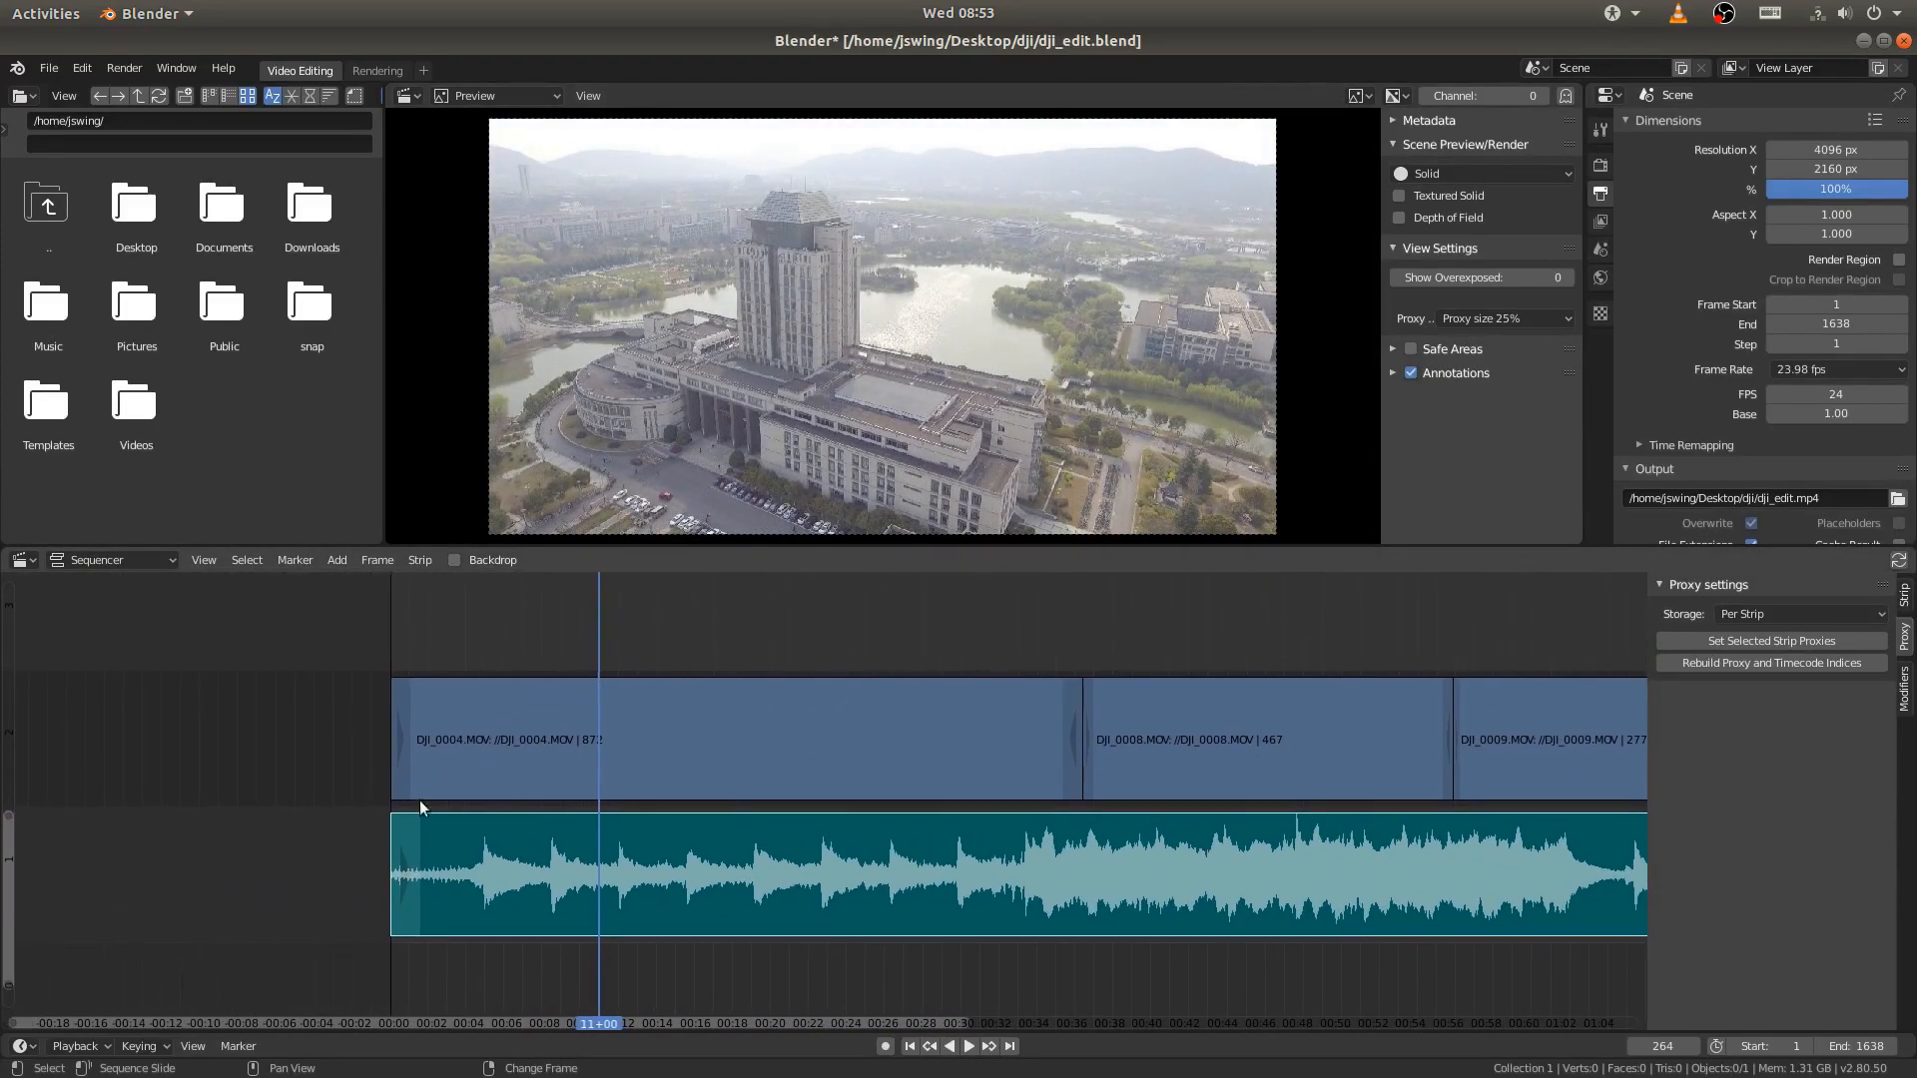
{"action": "middle_click_drag", "start_coordinate": [947, 827], "coordinate": [825, 794]}
{"action": "right_click_drag", "start_coordinate": [471, 822], "coordinate": [883, 846]}
{"action": "key", "text": "space"}
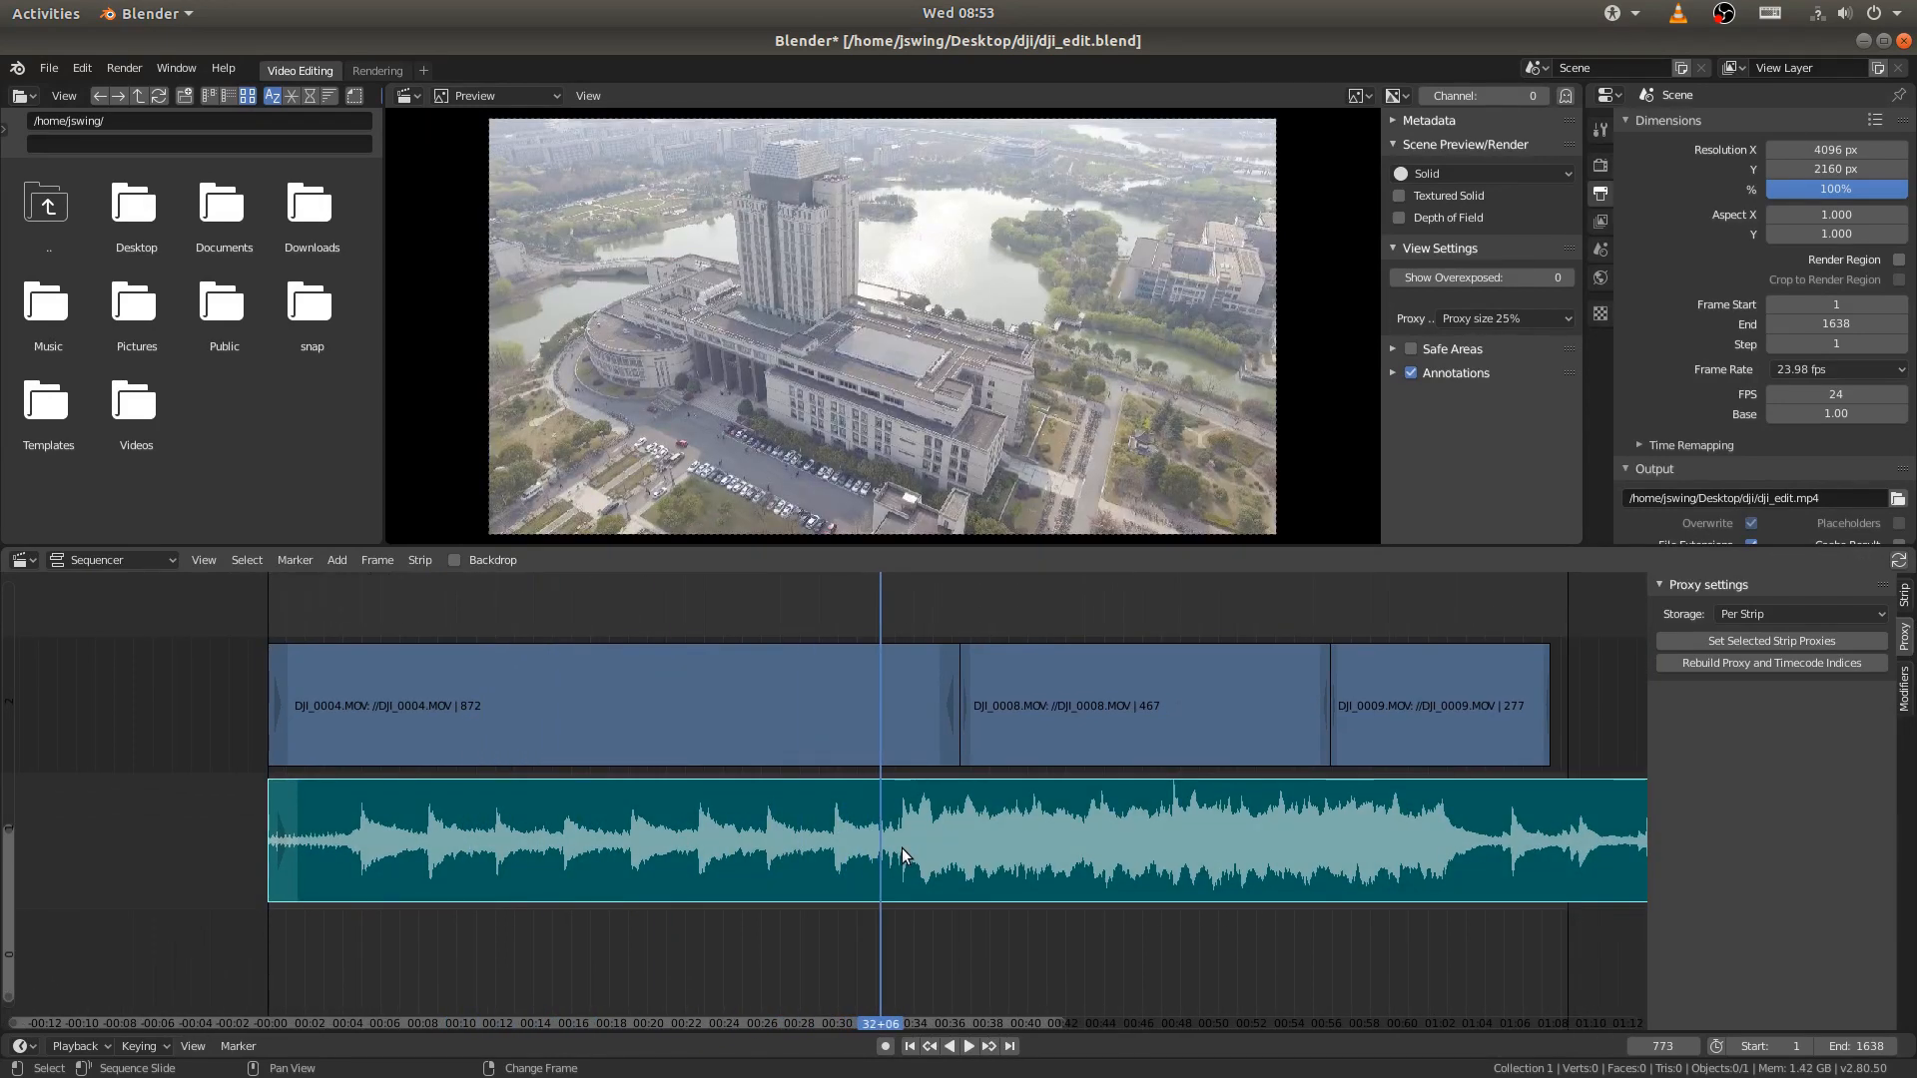
- Split the DJI_0004.MOV strip at frame 151 and erase the part before the cut
{"action": "right_click_drag", "start_coordinate": [791, 646], "coordinate": [385, 699]}
{"action": "left_click", "coordinate": [446, 707]}
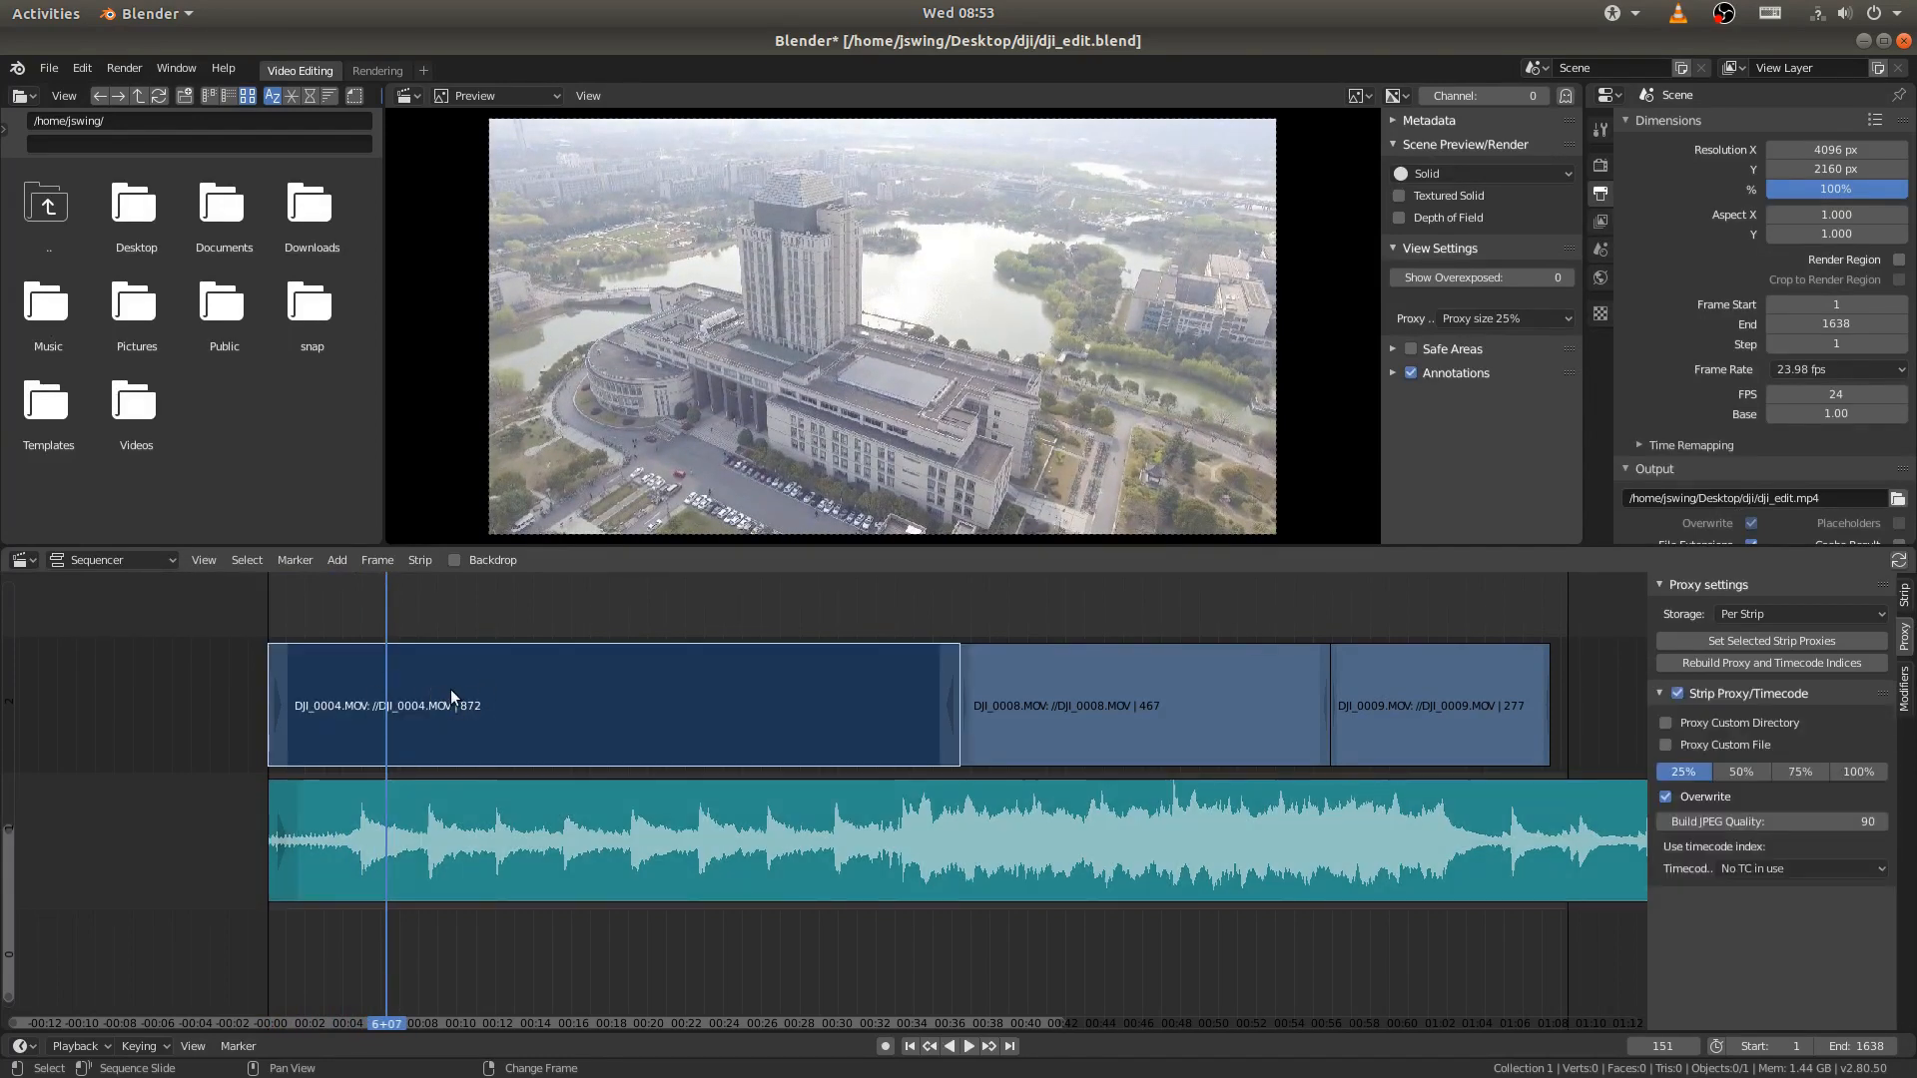
{"action": "key", "text": "k"}
{"action": "left_click", "coordinate": [320, 697]}
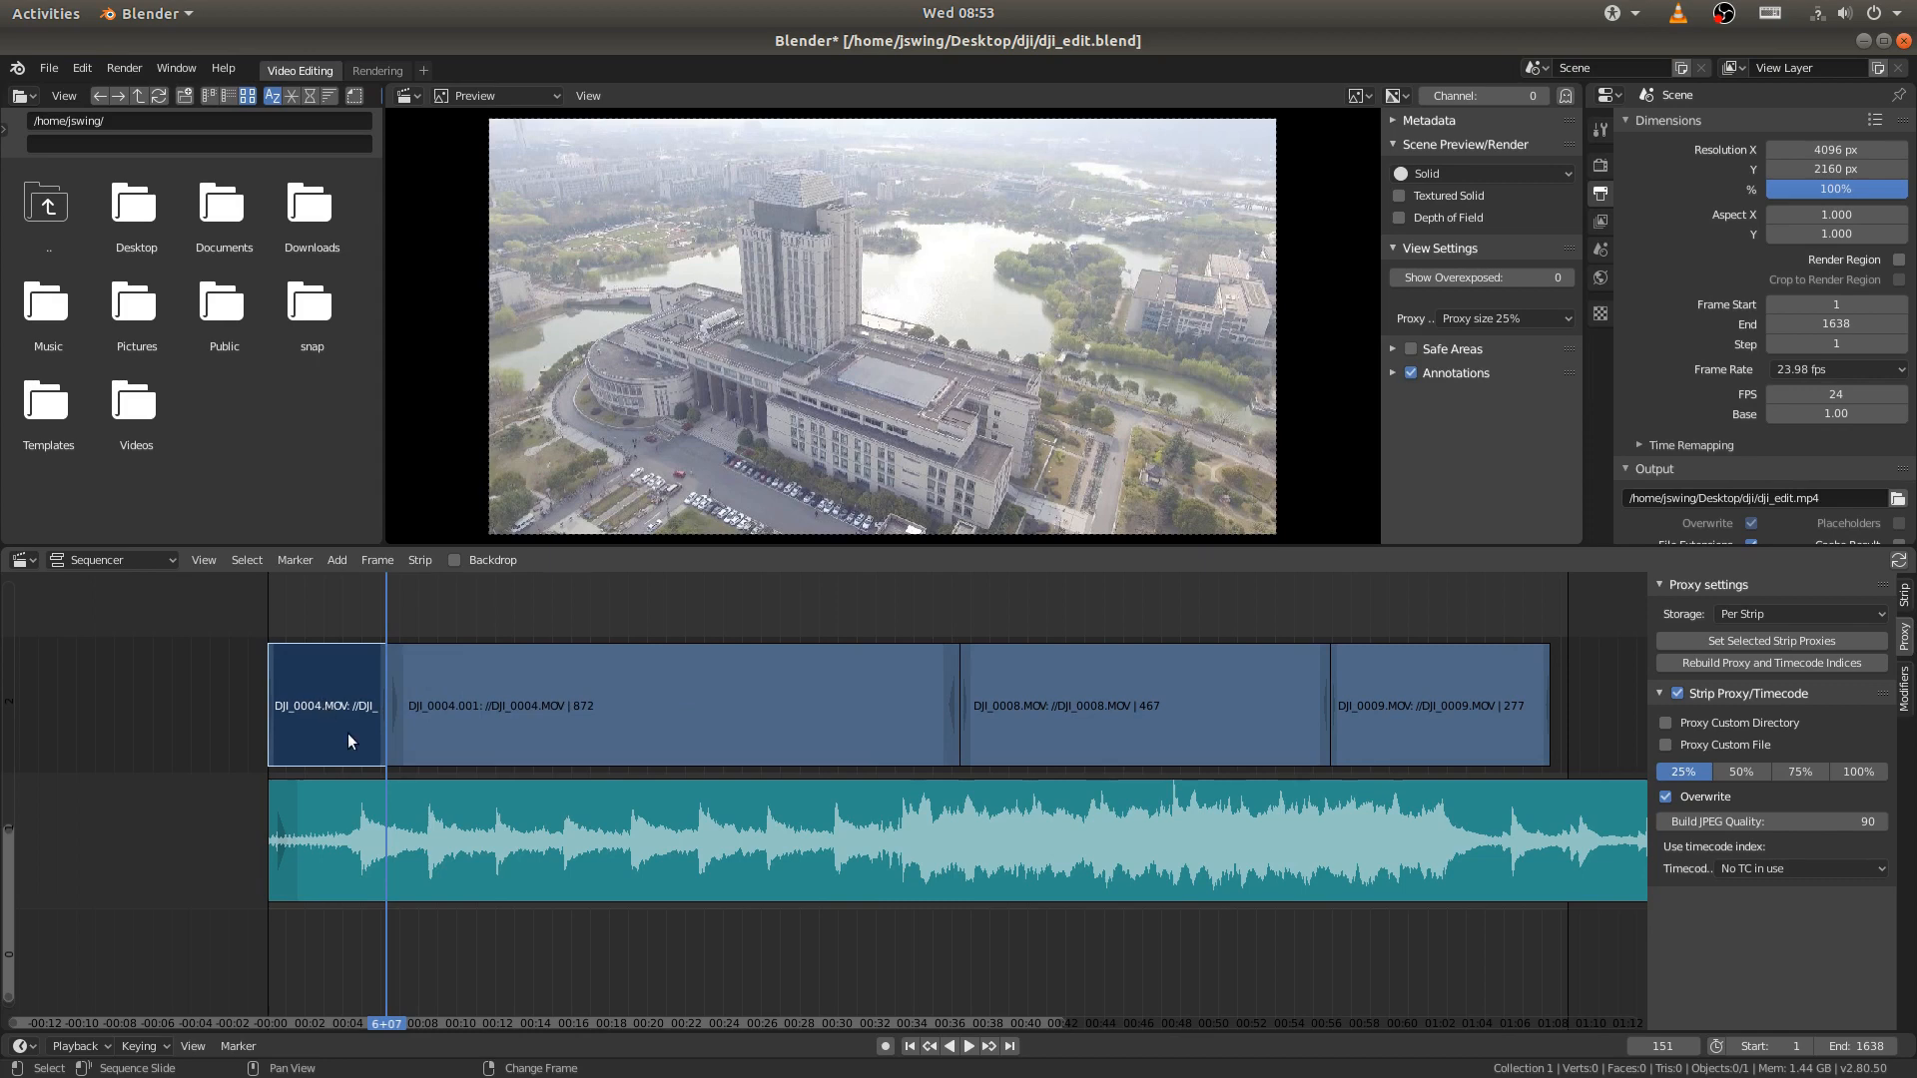
{"action": "key", "text": "x"}
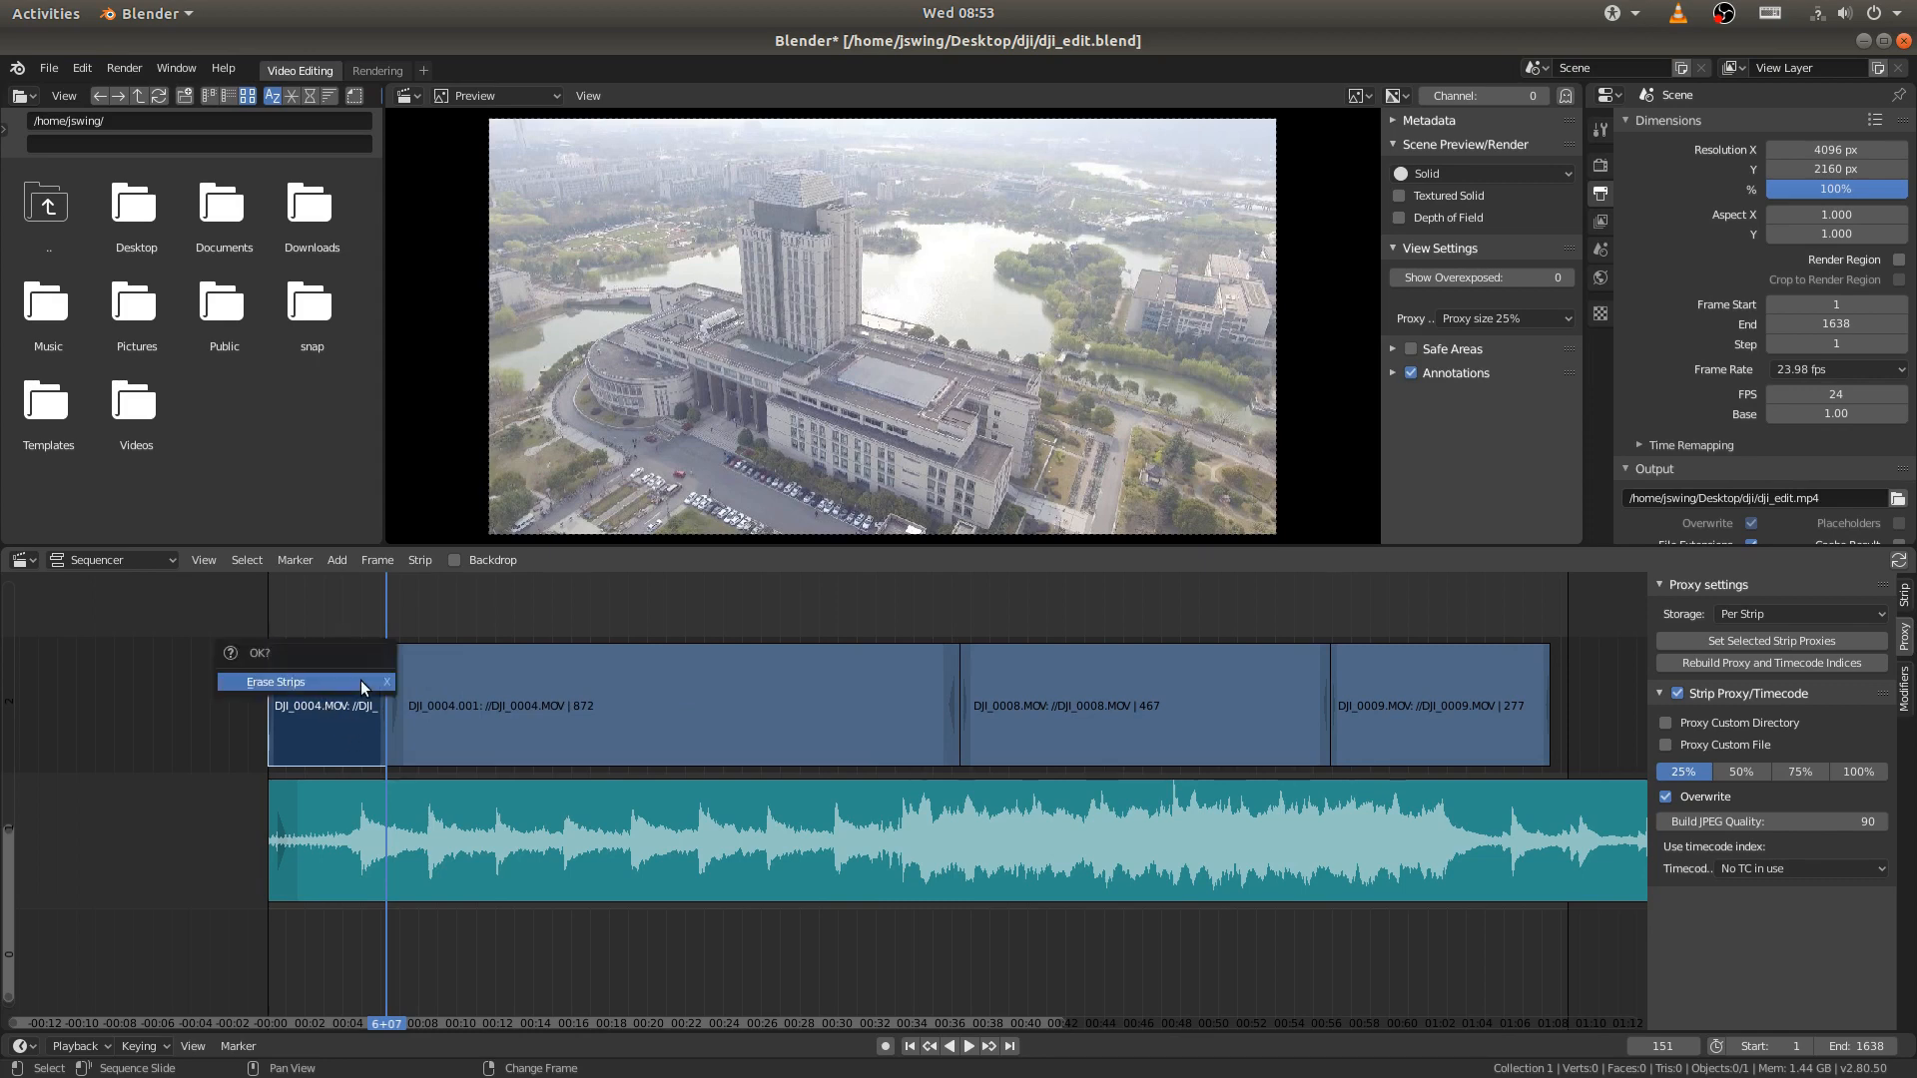
{"action": "left_click", "coordinate": [357, 681]}
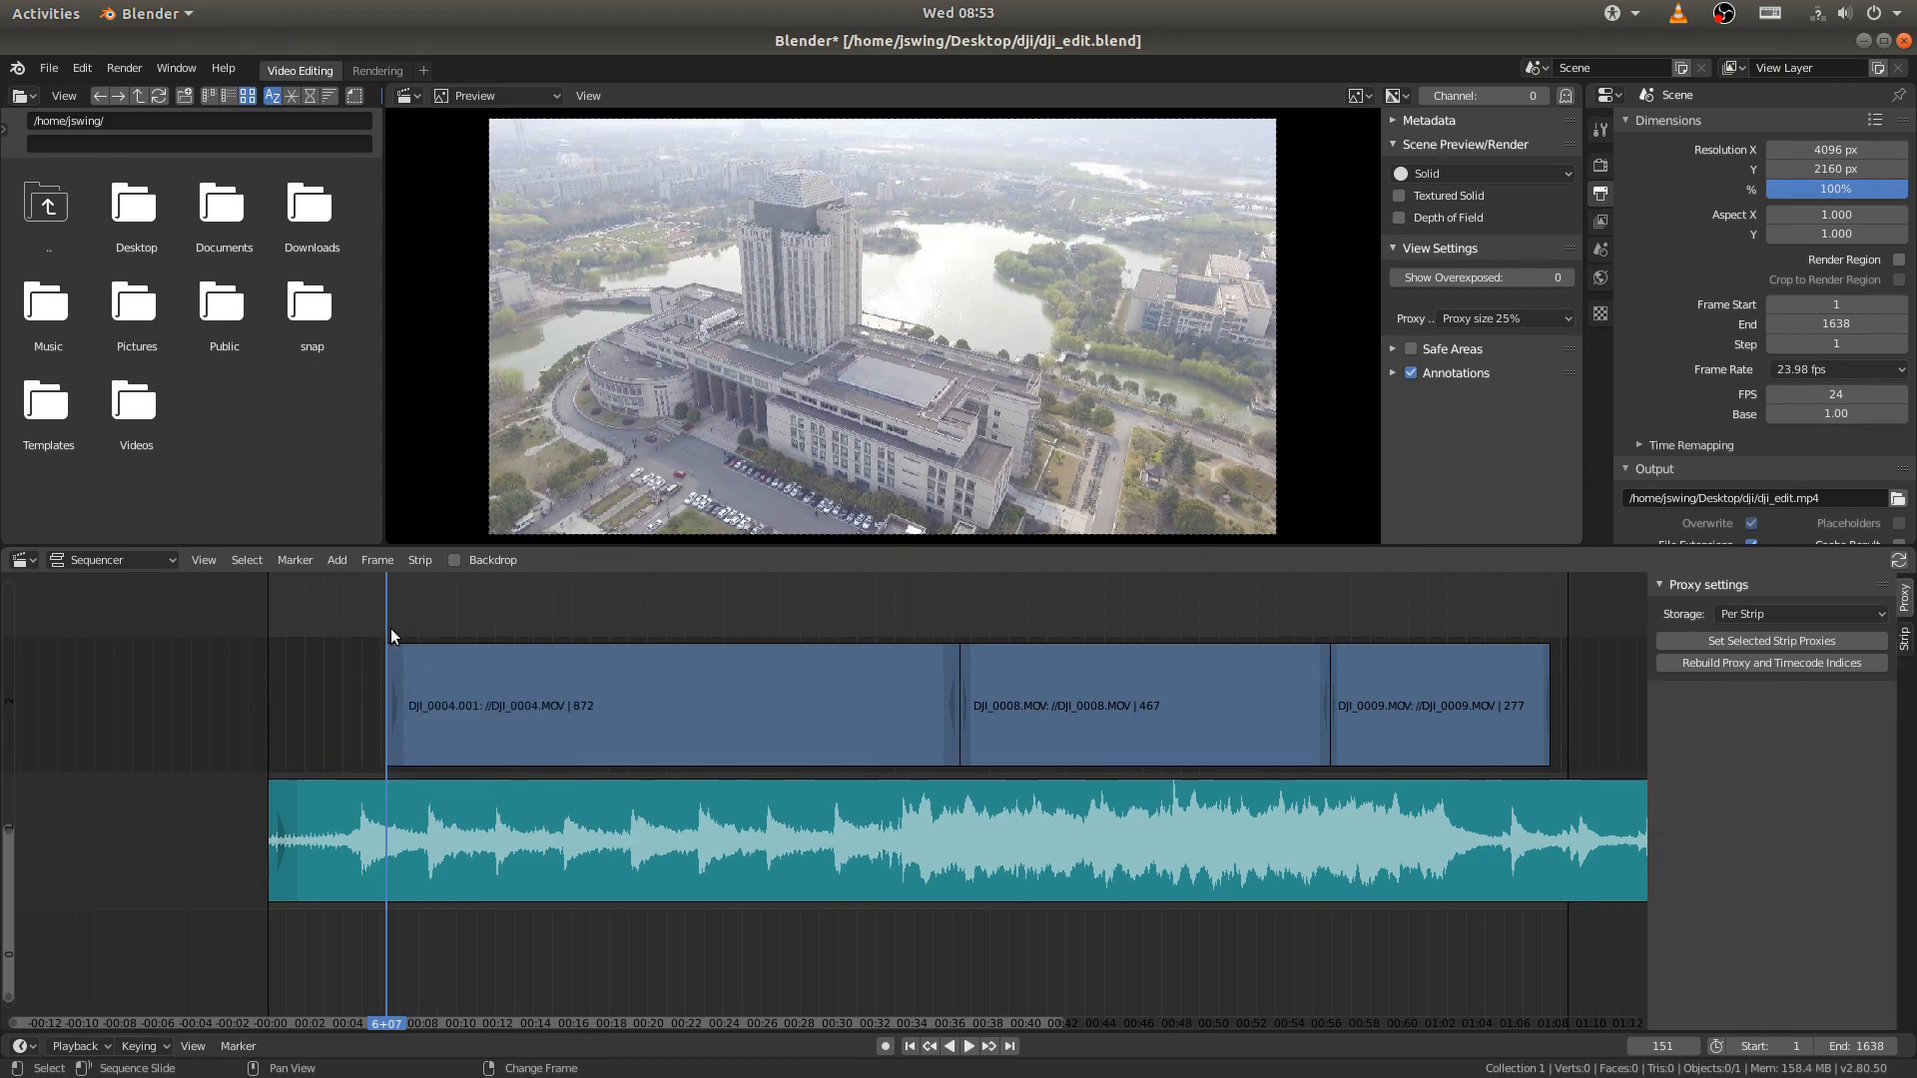
- Split the remaining DJI_0004.MOV footage at frame 186 and erase the short piece before the cut
{"action": "key", "text": "space"}
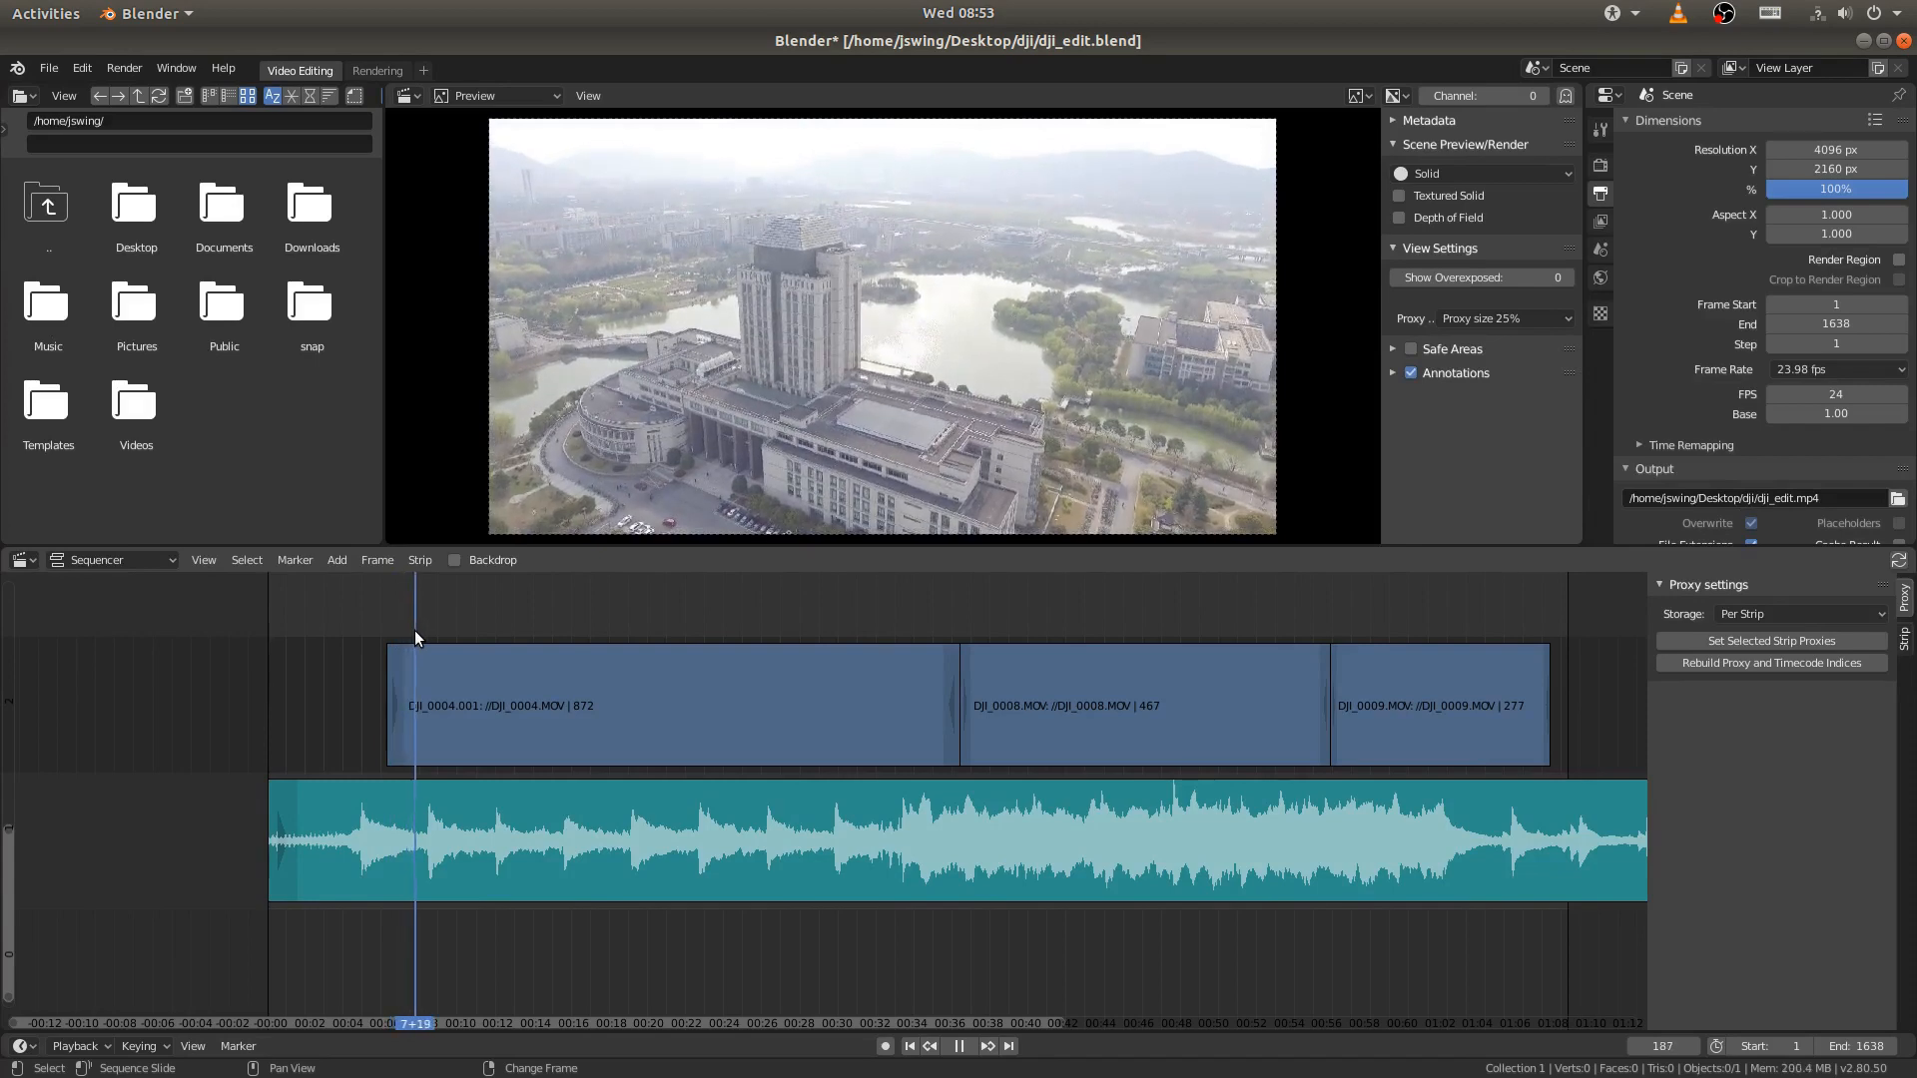
{"action": "key", "text": "space"}
{"action": "left_click", "coordinate": [495, 695]}
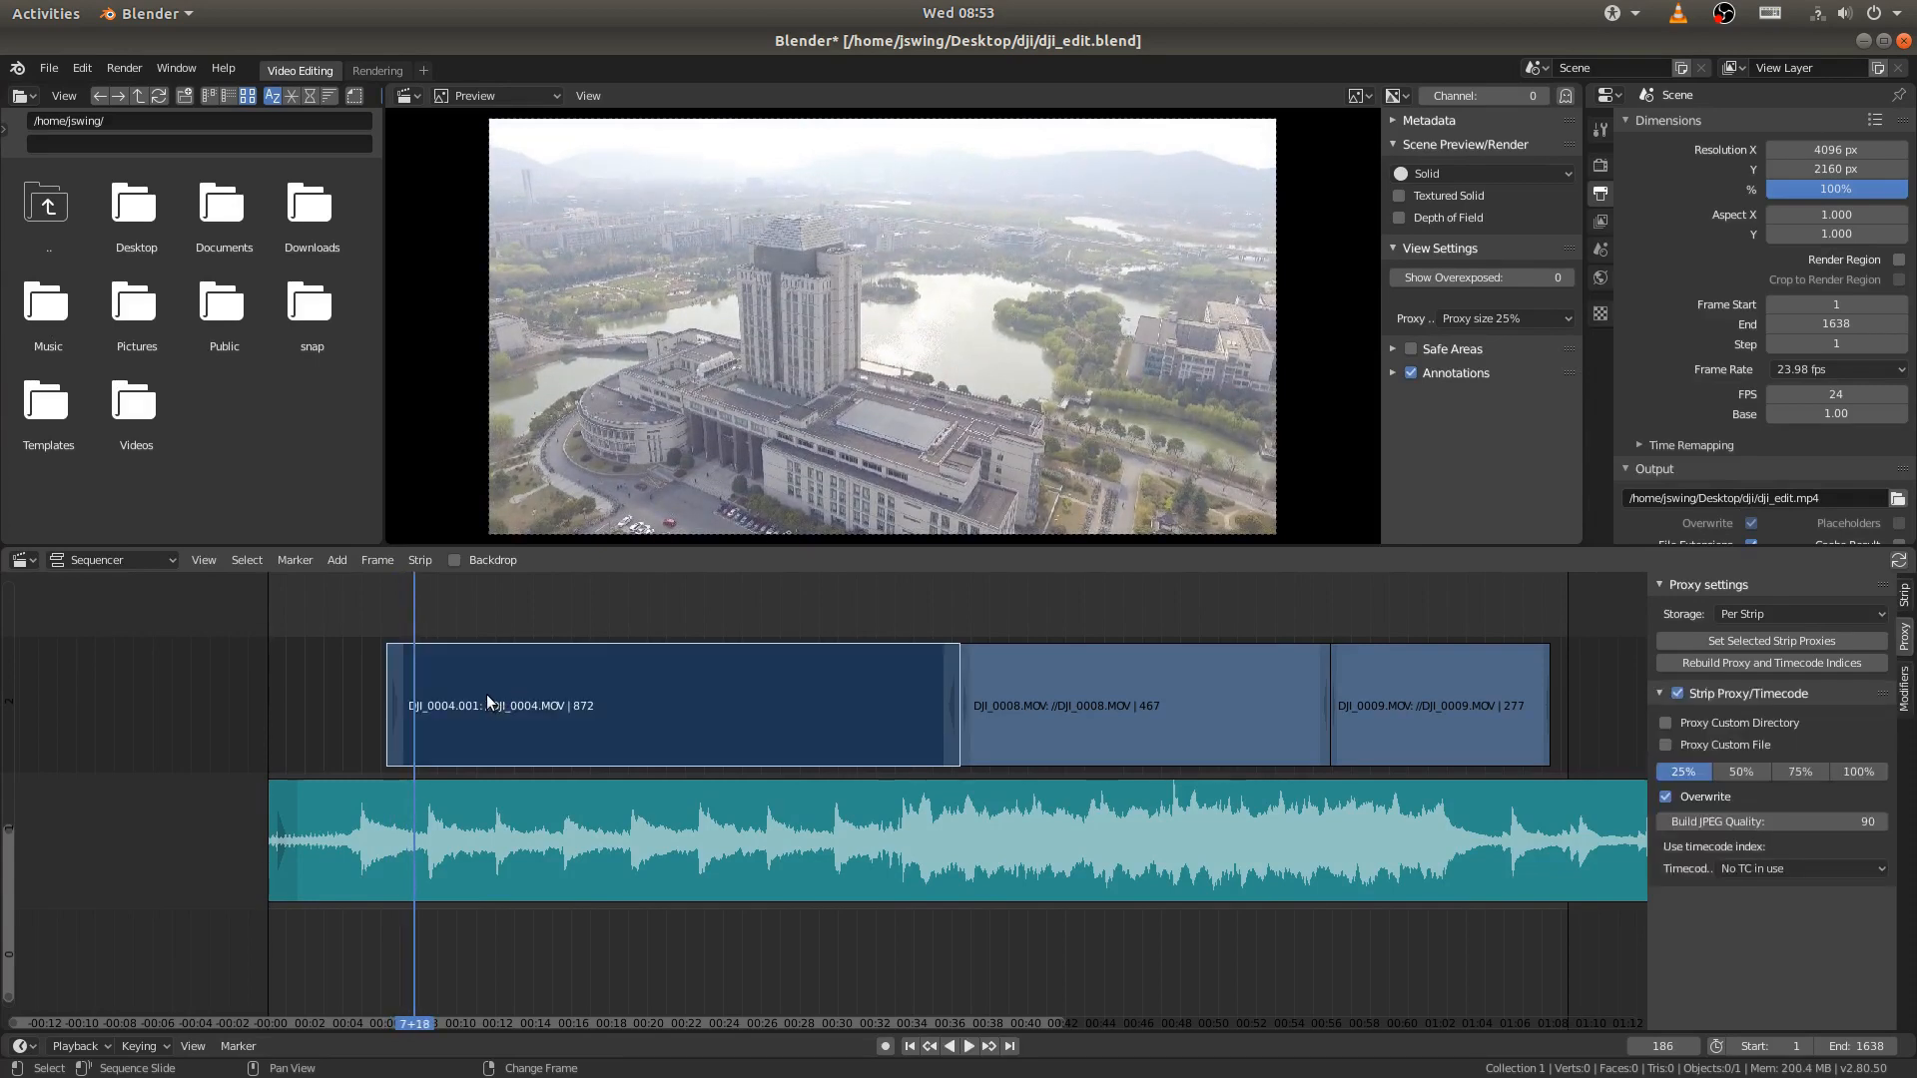
{"action": "key", "text": "k"}
{"action": "left_click", "coordinate": [403, 681]}
{"action": "key", "text": "x"}
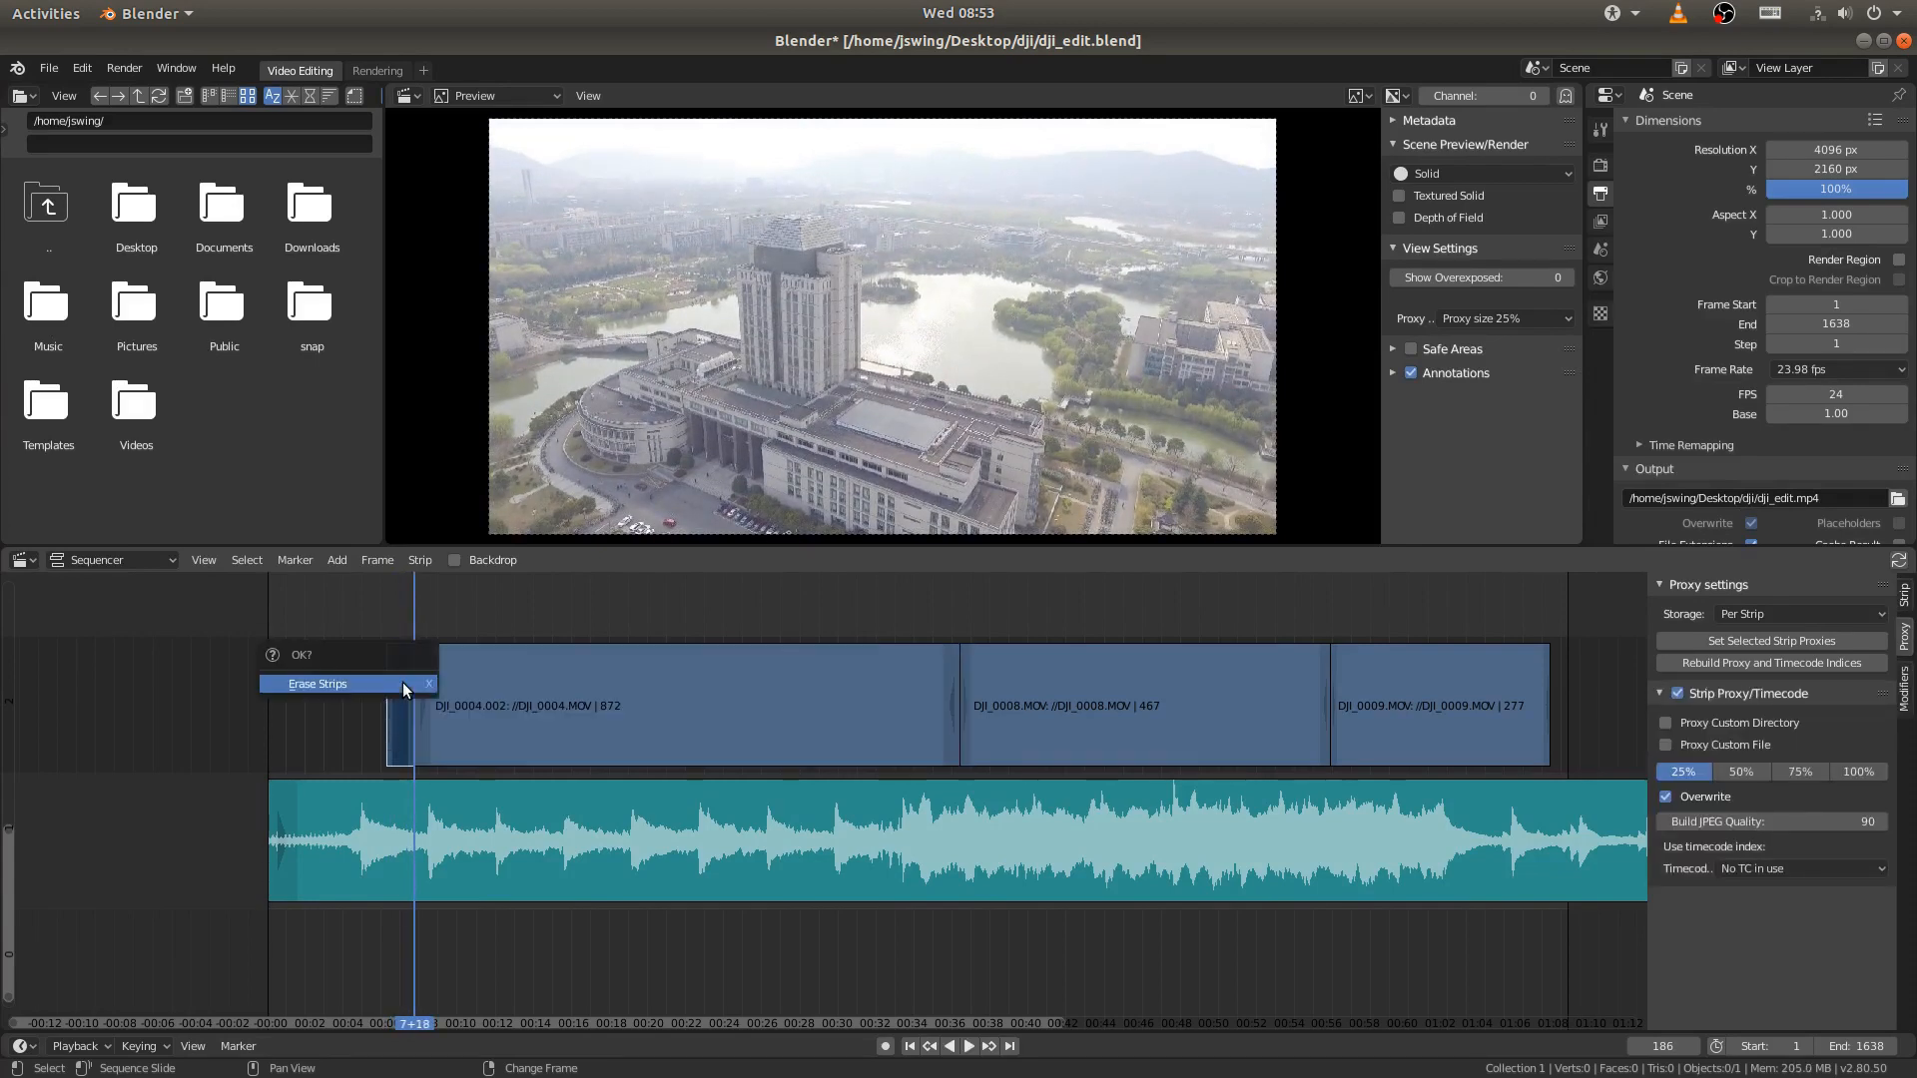
{"action": "key", "text": "Return"}
- Preview the trimmed DJI_0004.MOV footage and split it at frame 357
{"action": "key", "text": "space"}
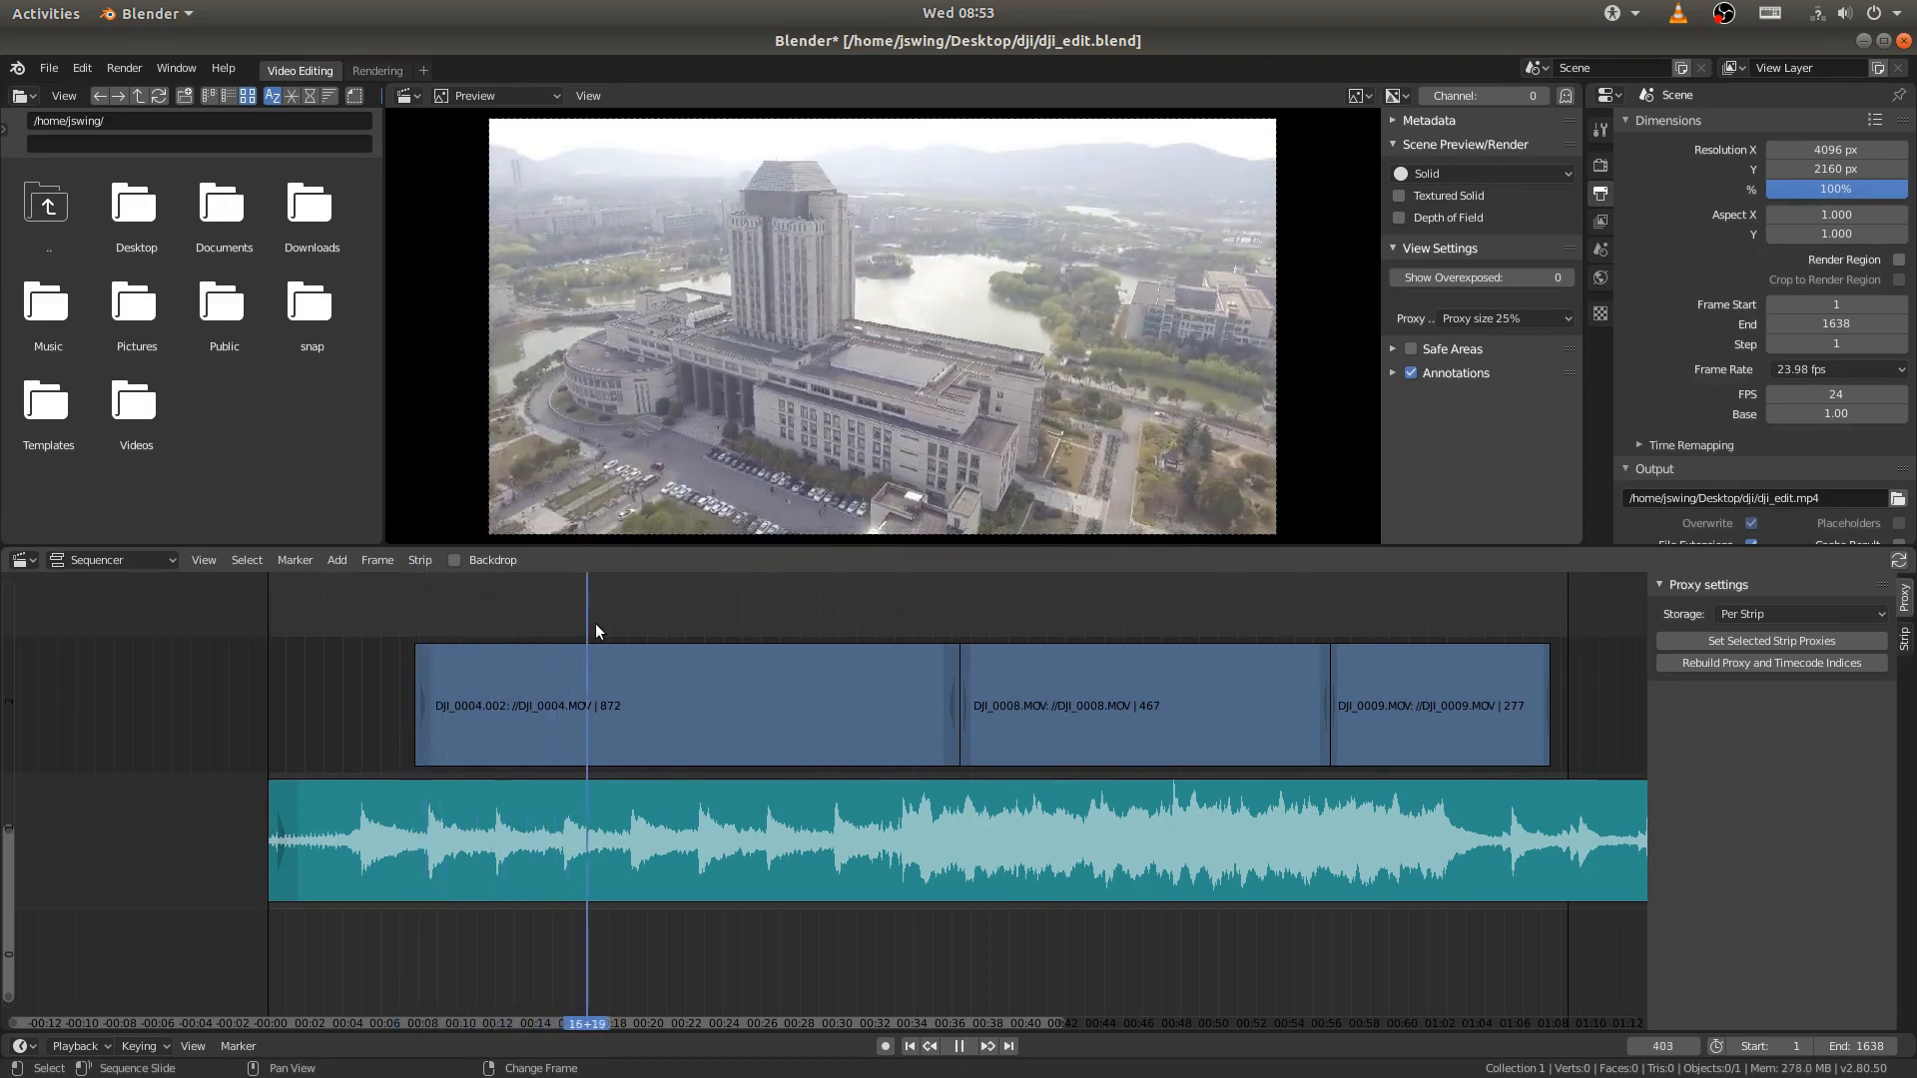
{"action": "key", "text": "space"}
{"action": "right_click_drag", "start_coordinate": [566, 623], "coordinate": [550, 621]}
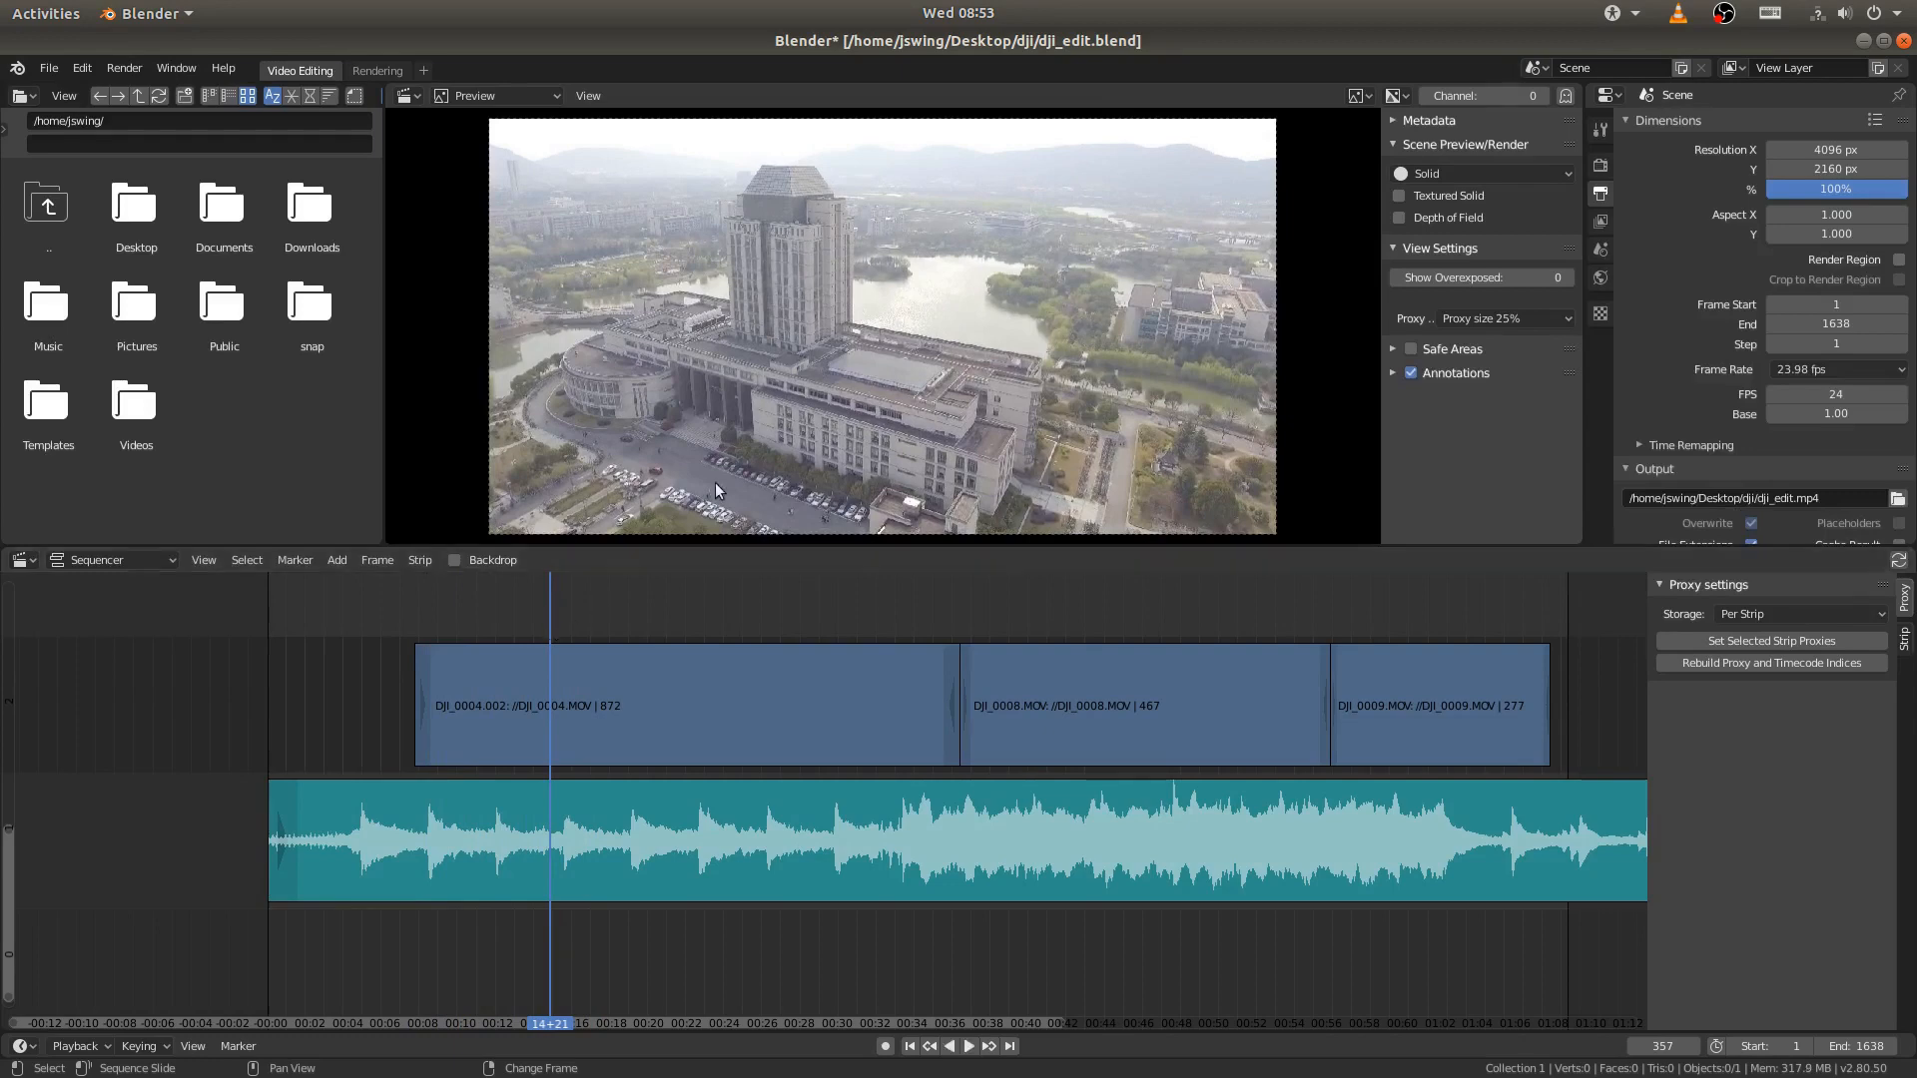
{"action": "left_click", "coordinate": [556, 736]}
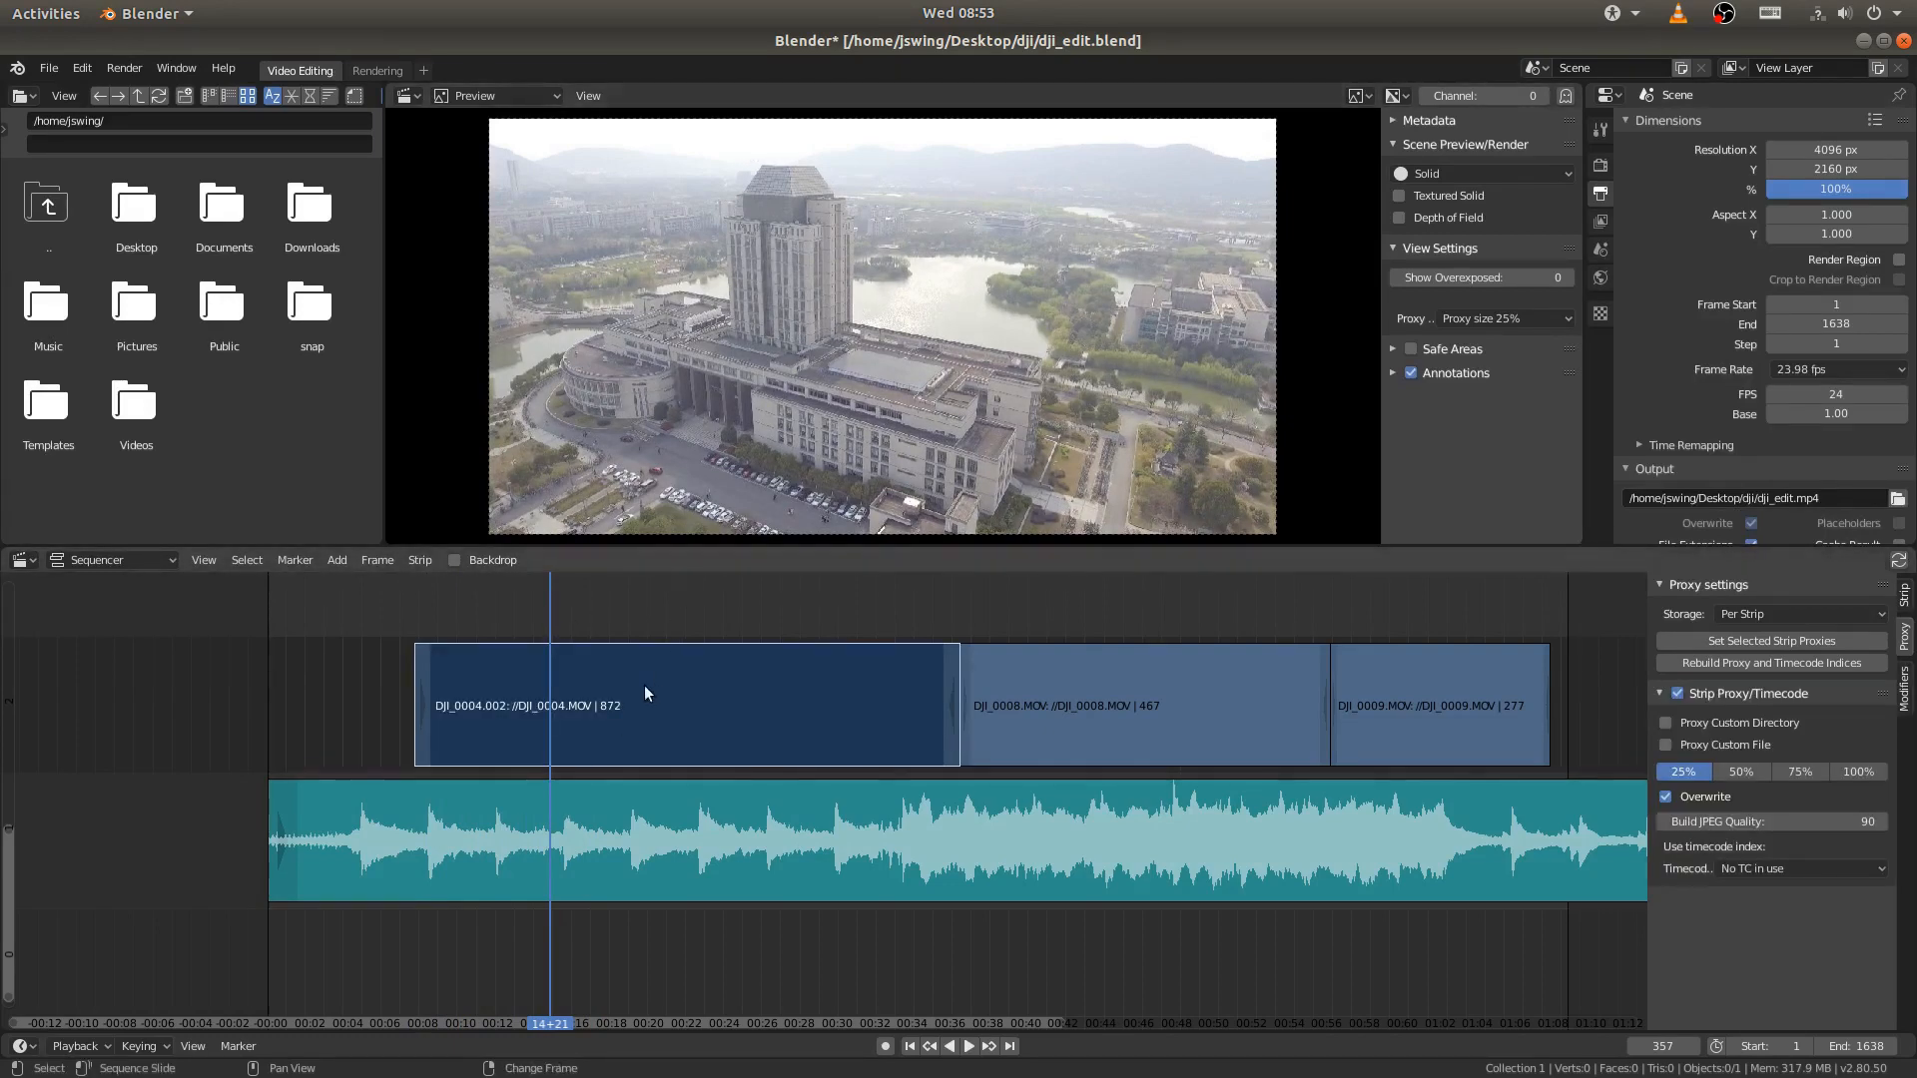
{"action": "key", "text": "k"}
- Split the later part of the DJI_0004.MOV footage again at frame 530
{"action": "key", "text": "space"}
{"action": "right_click_drag", "start_coordinate": [598, 624], "coordinate": [688, 619]}
{"action": "key", "text": "space"}
{"action": "left_click", "coordinate": [765, 694]}
{"action": "key", "text": "k"}
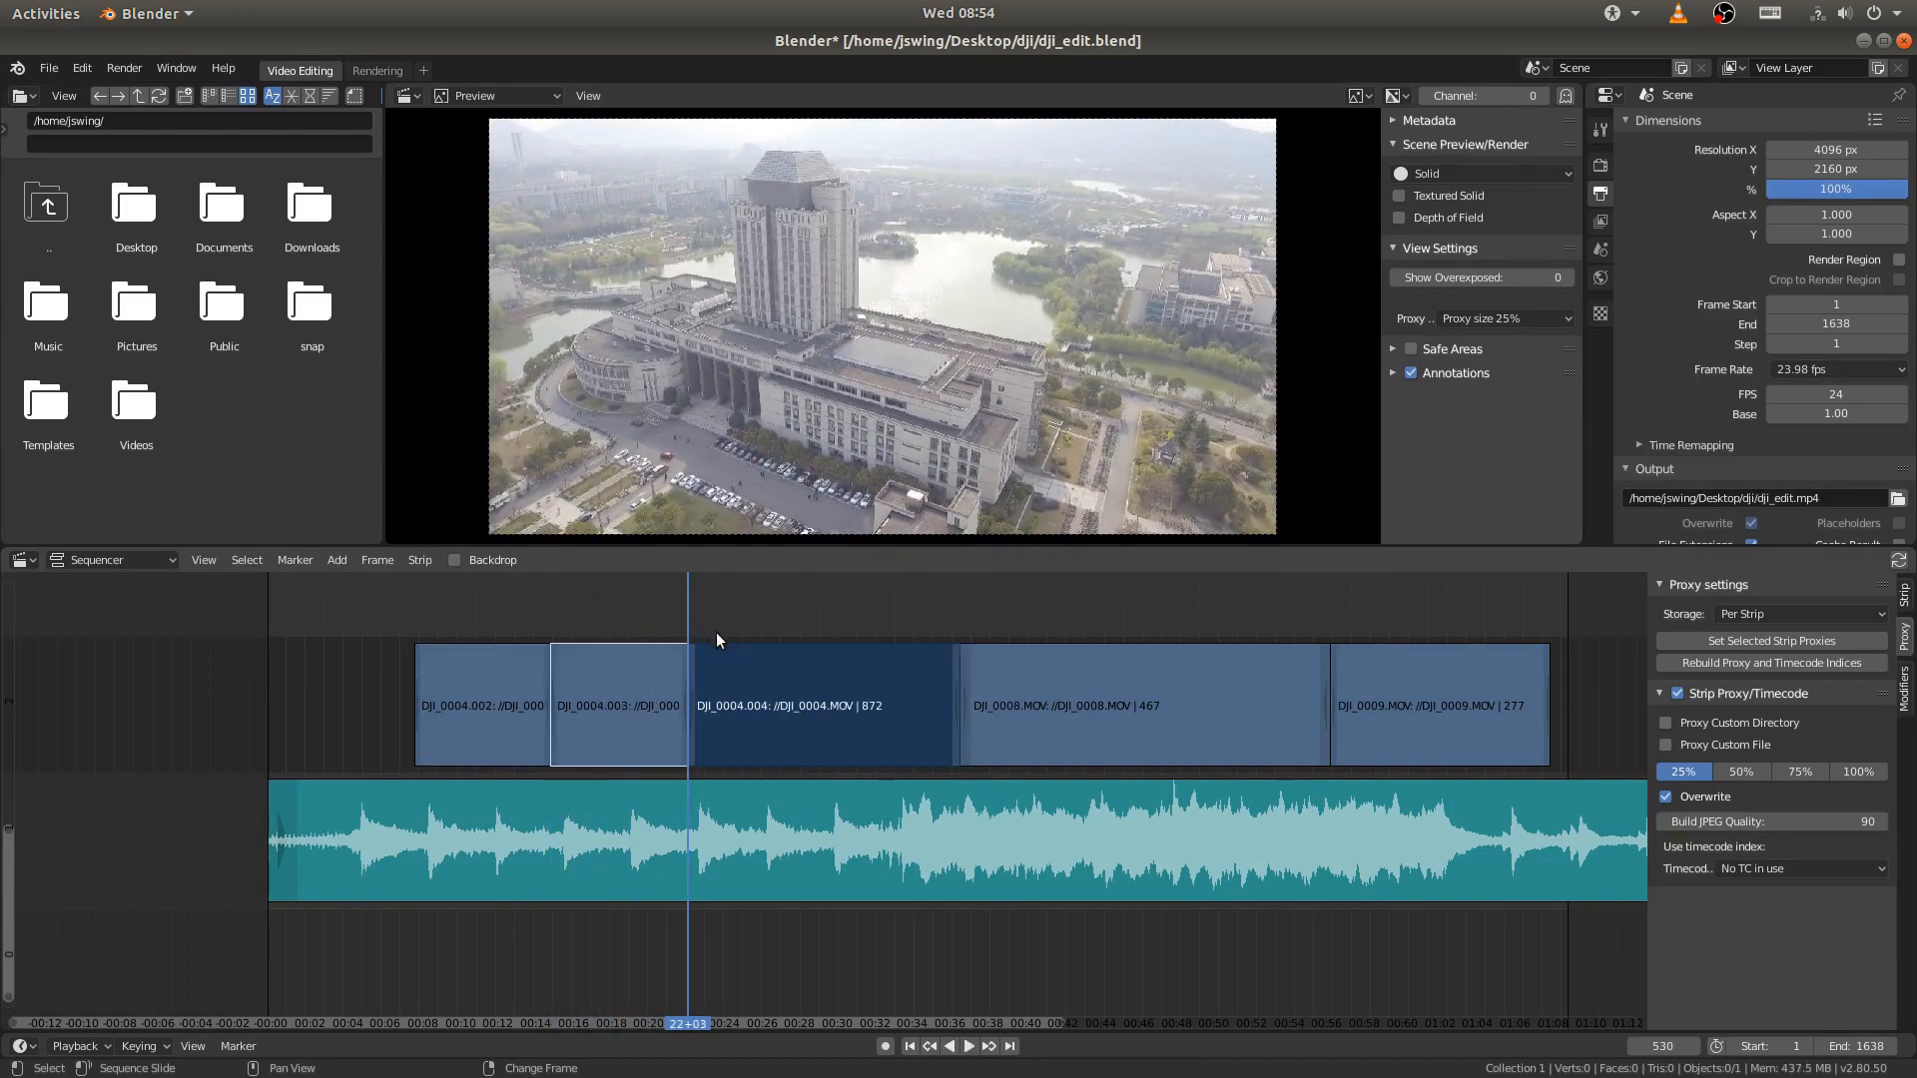
- Delete the DJI_0004.003 piece between frames 357 and 530
{"action": "left_click", "coordinate": [621, 675]}
{"action": "key", "text": "x"}
{"action": "left_click", "coordinate": [621, 675]}
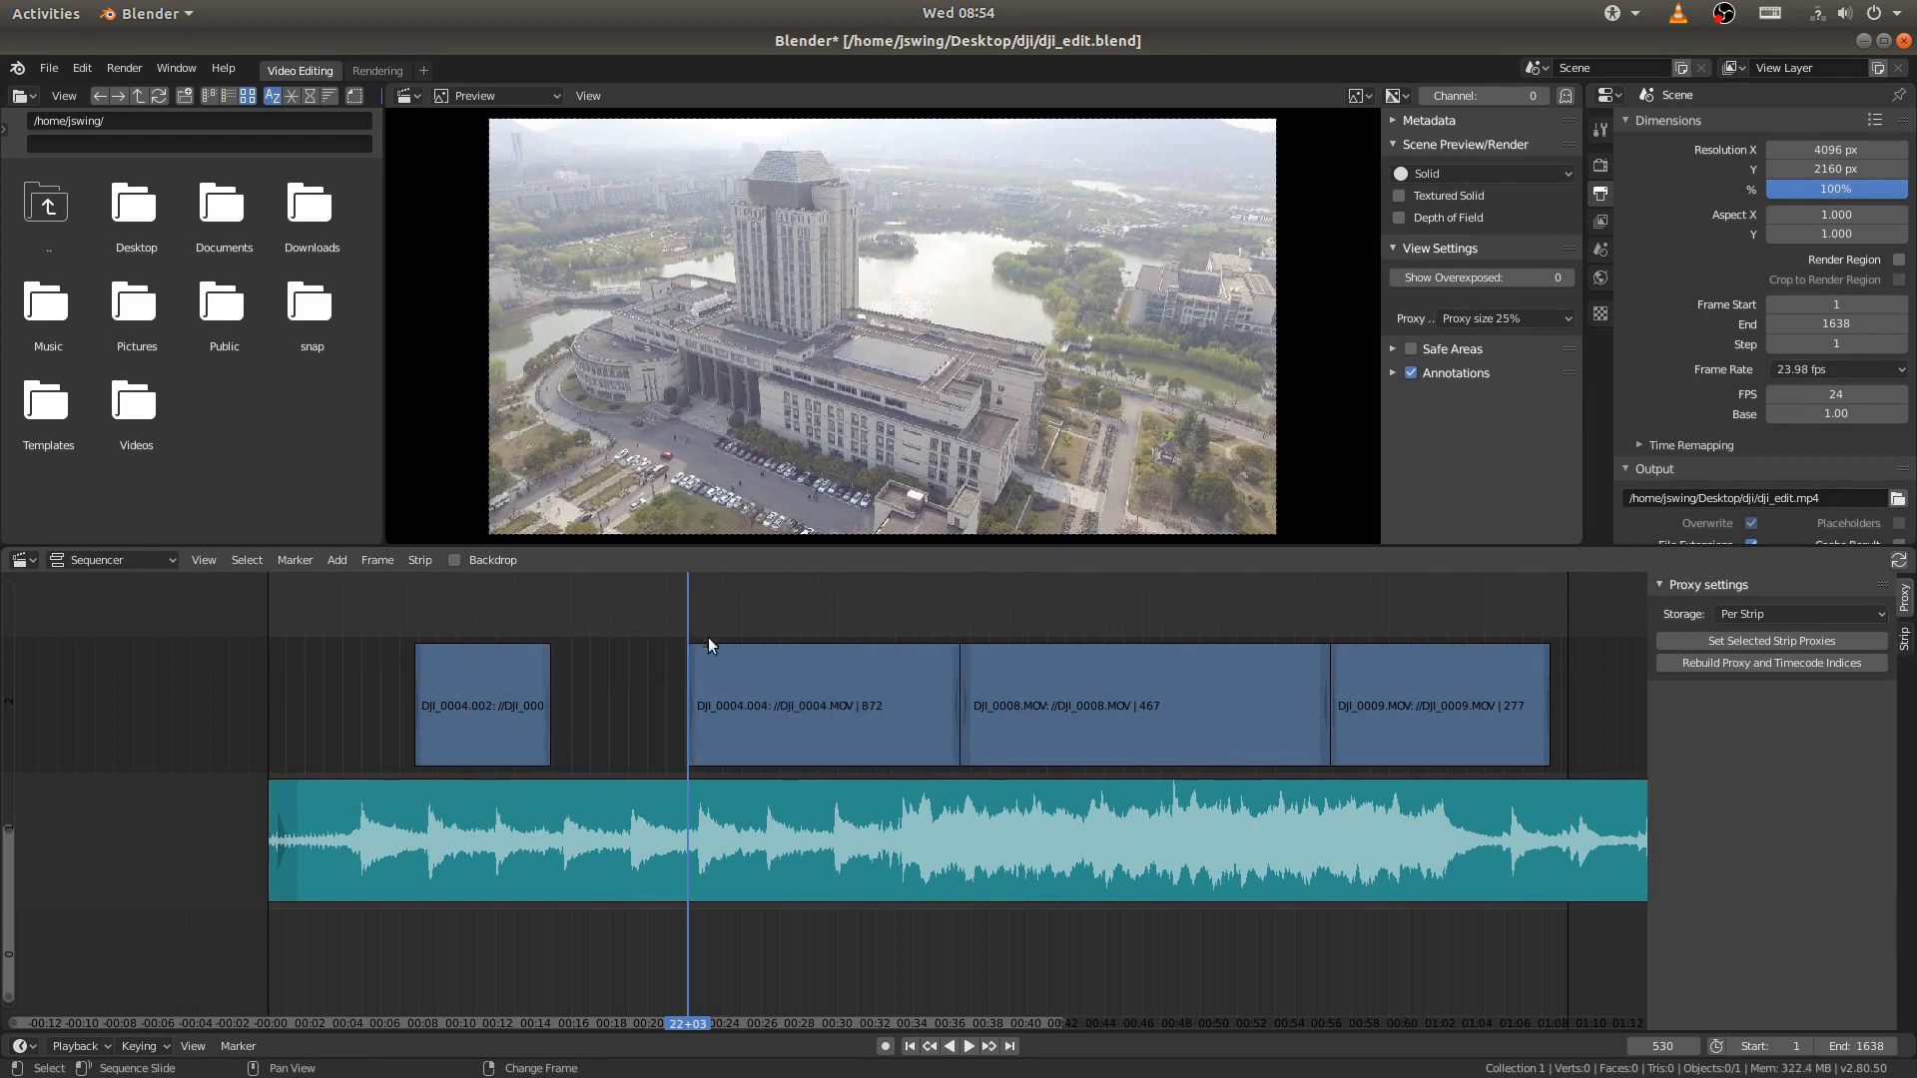
- Split the DJI_0004.004 strip at frame 701 and delete the part after the cut
{"action": "right_click_drag", "start_coordinate": [685, 619], "coordinate": [823, 626]}
{"action": "left_click", "coordinate": [878, 687]}
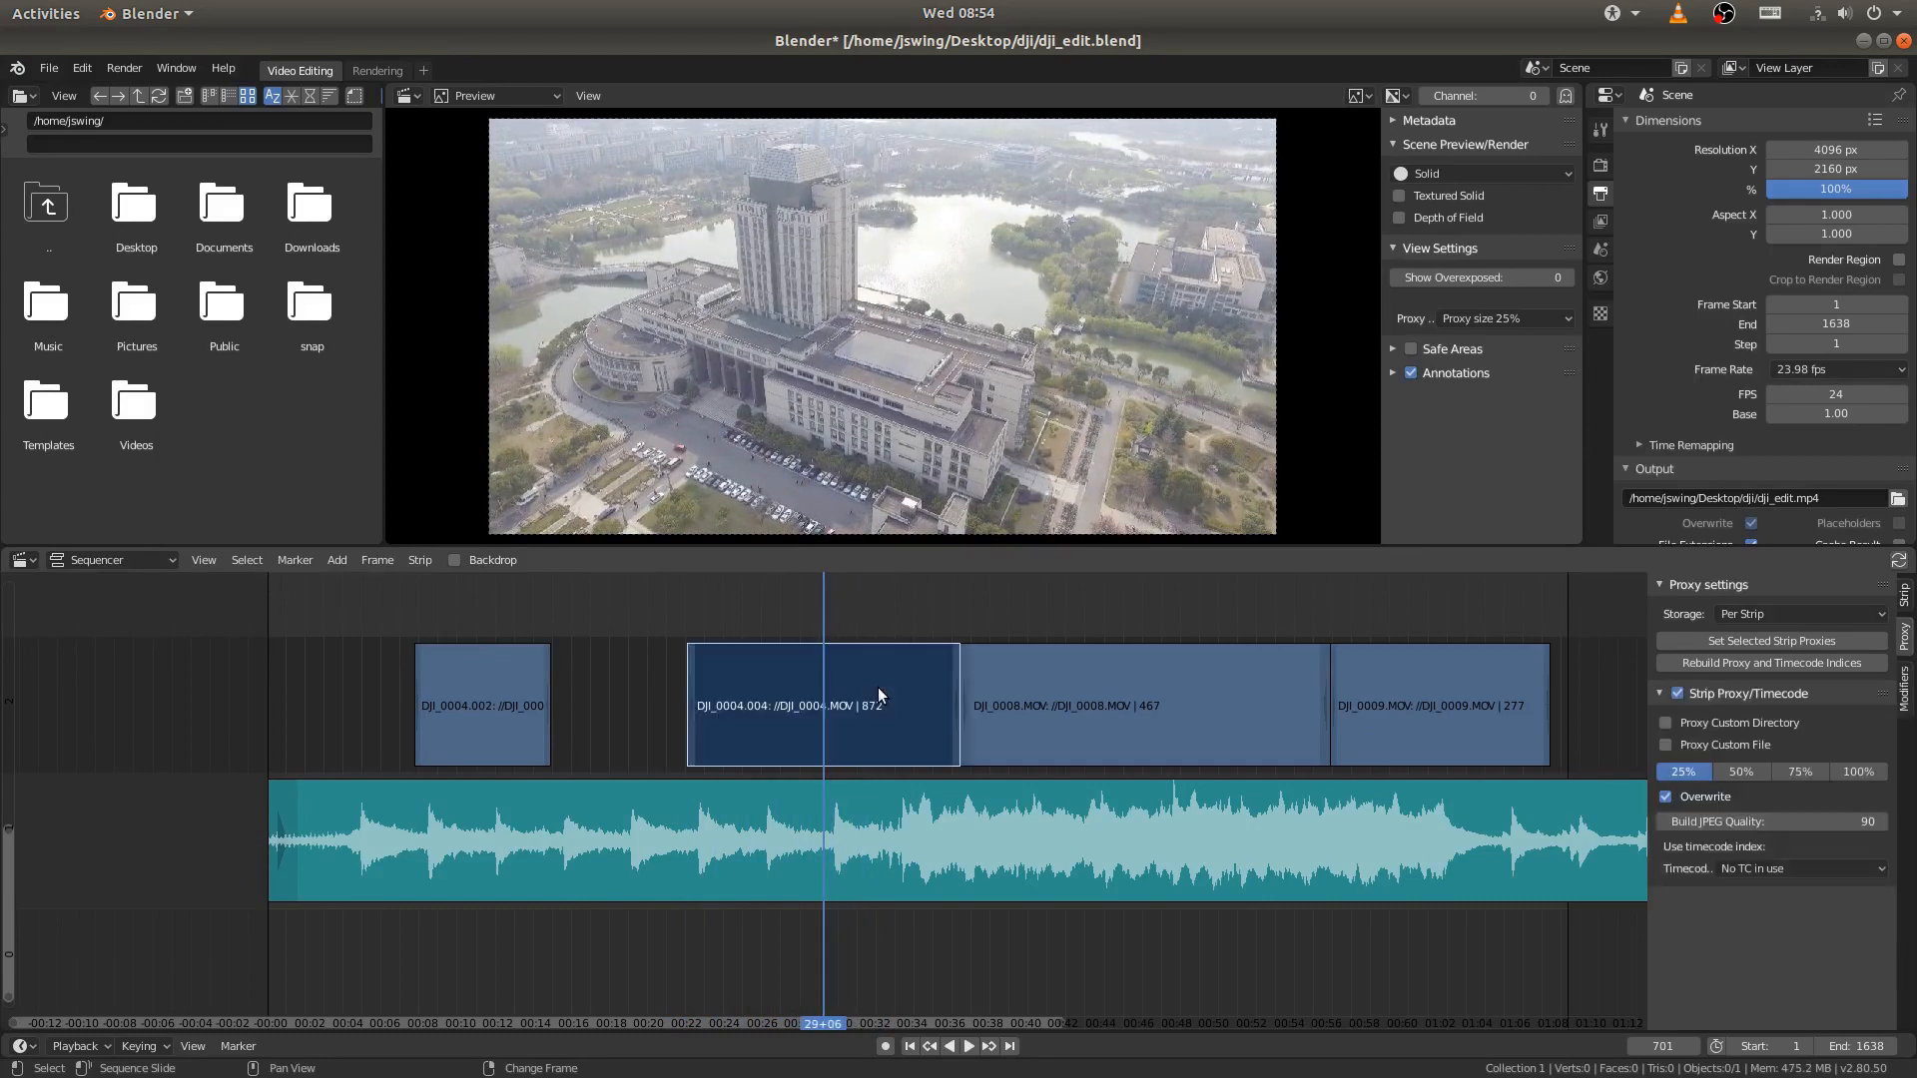
{"action": "key", "text": "k"}
{"action": "right_click_drag", "start_coordinate": [843, 621], "coordinate": [967, 613]}
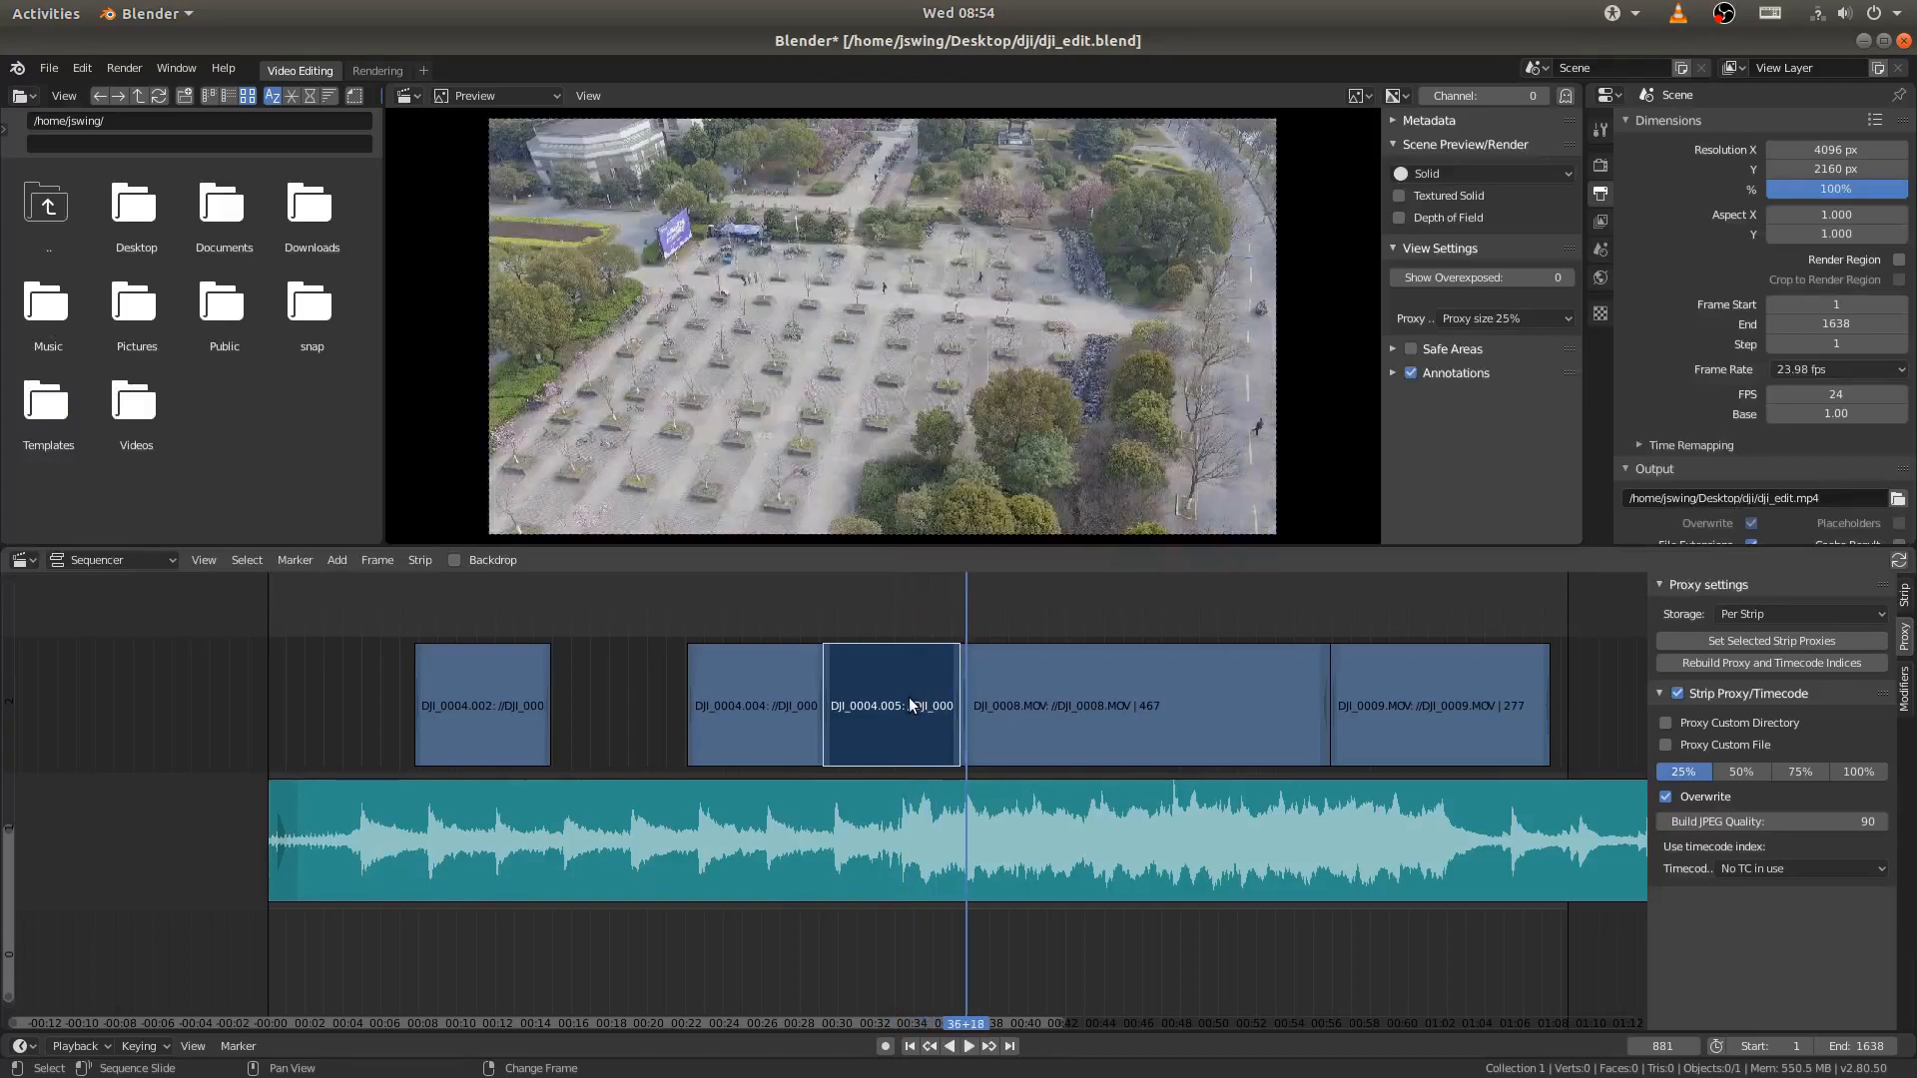
{"action": "key", "text": "x"}
{"action": "left_click", "coordinate": [909, 697]}
- Split the DJI_0008.MOV strip at frame 926 and delete the short piece before the cut
{"action": "middle_click_drag", "start_coordinate": [1024, 679], "coordinate": [785, 639]}
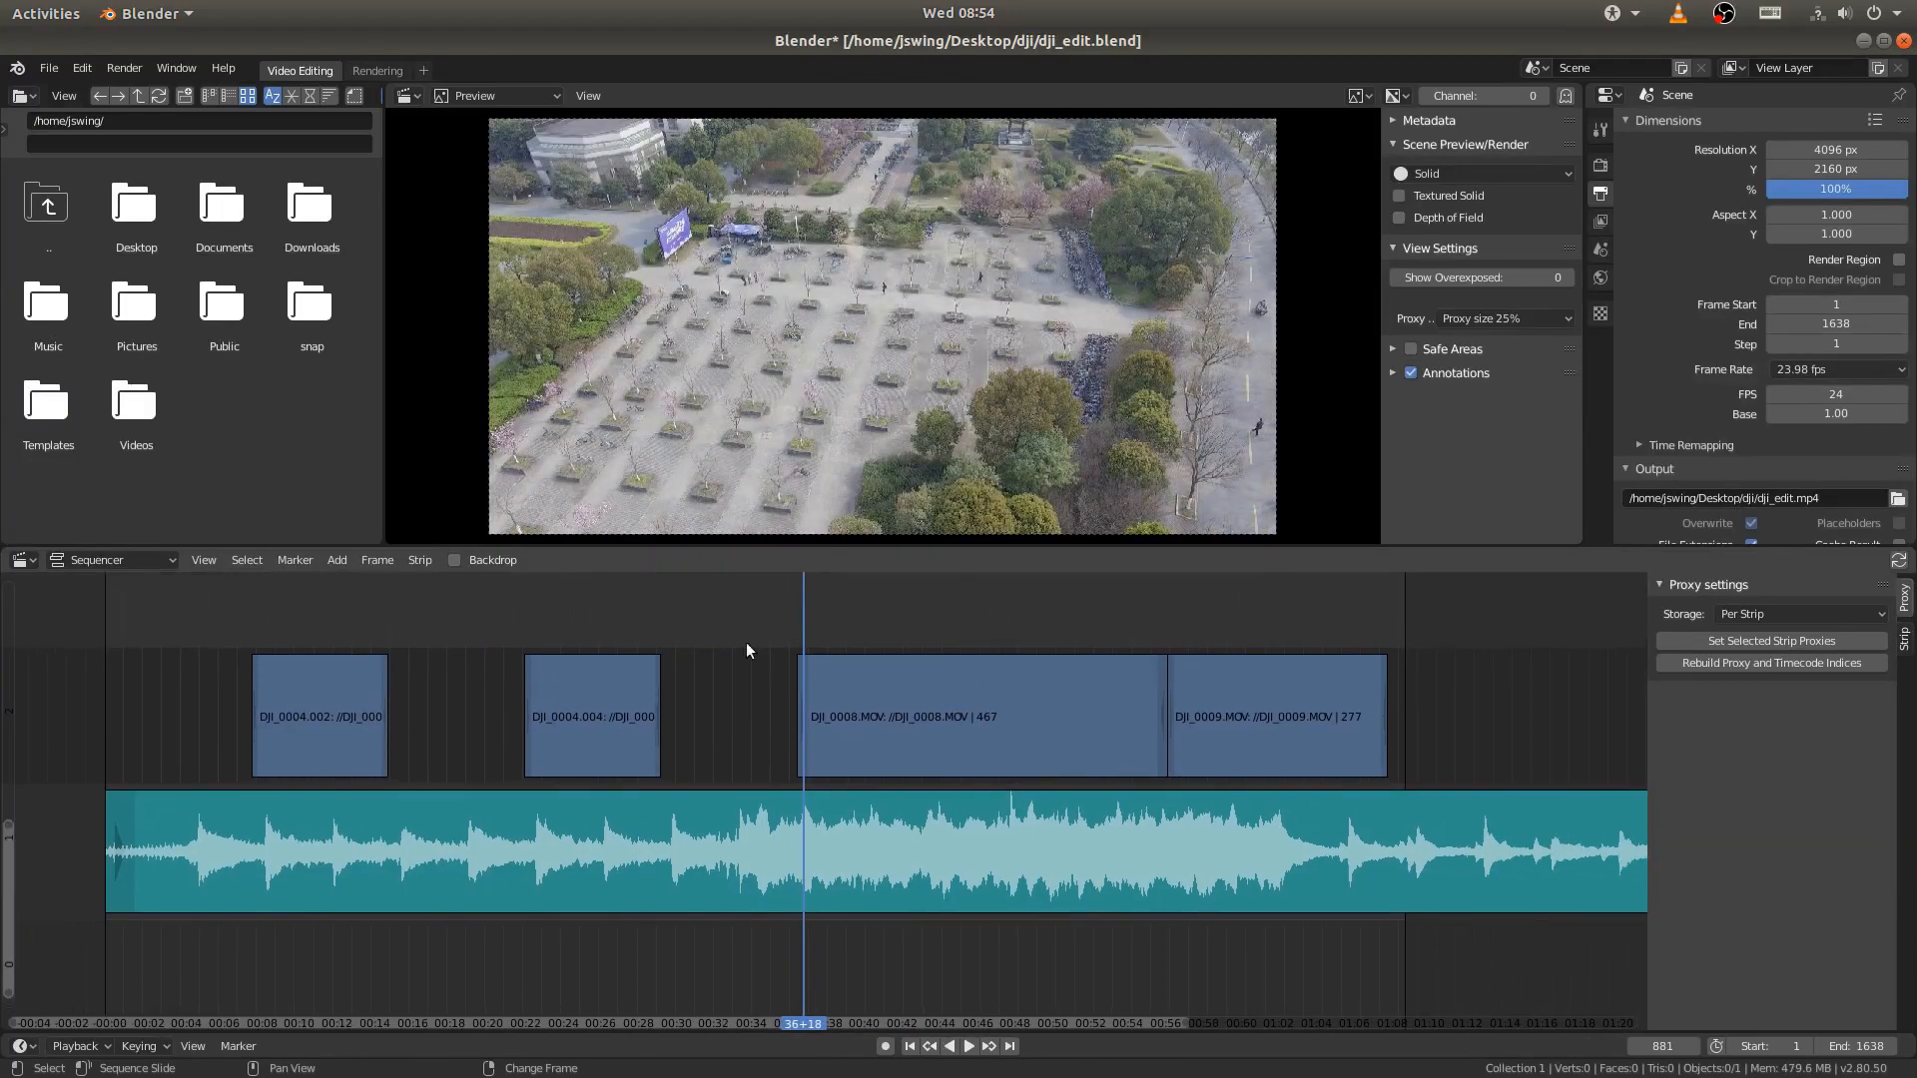
{"action": "right_click_drag", "start_coordinate": [782, 611], "coordinate": [838, 613]}
{"action": "left_click", "coordinate": [871, 670]}
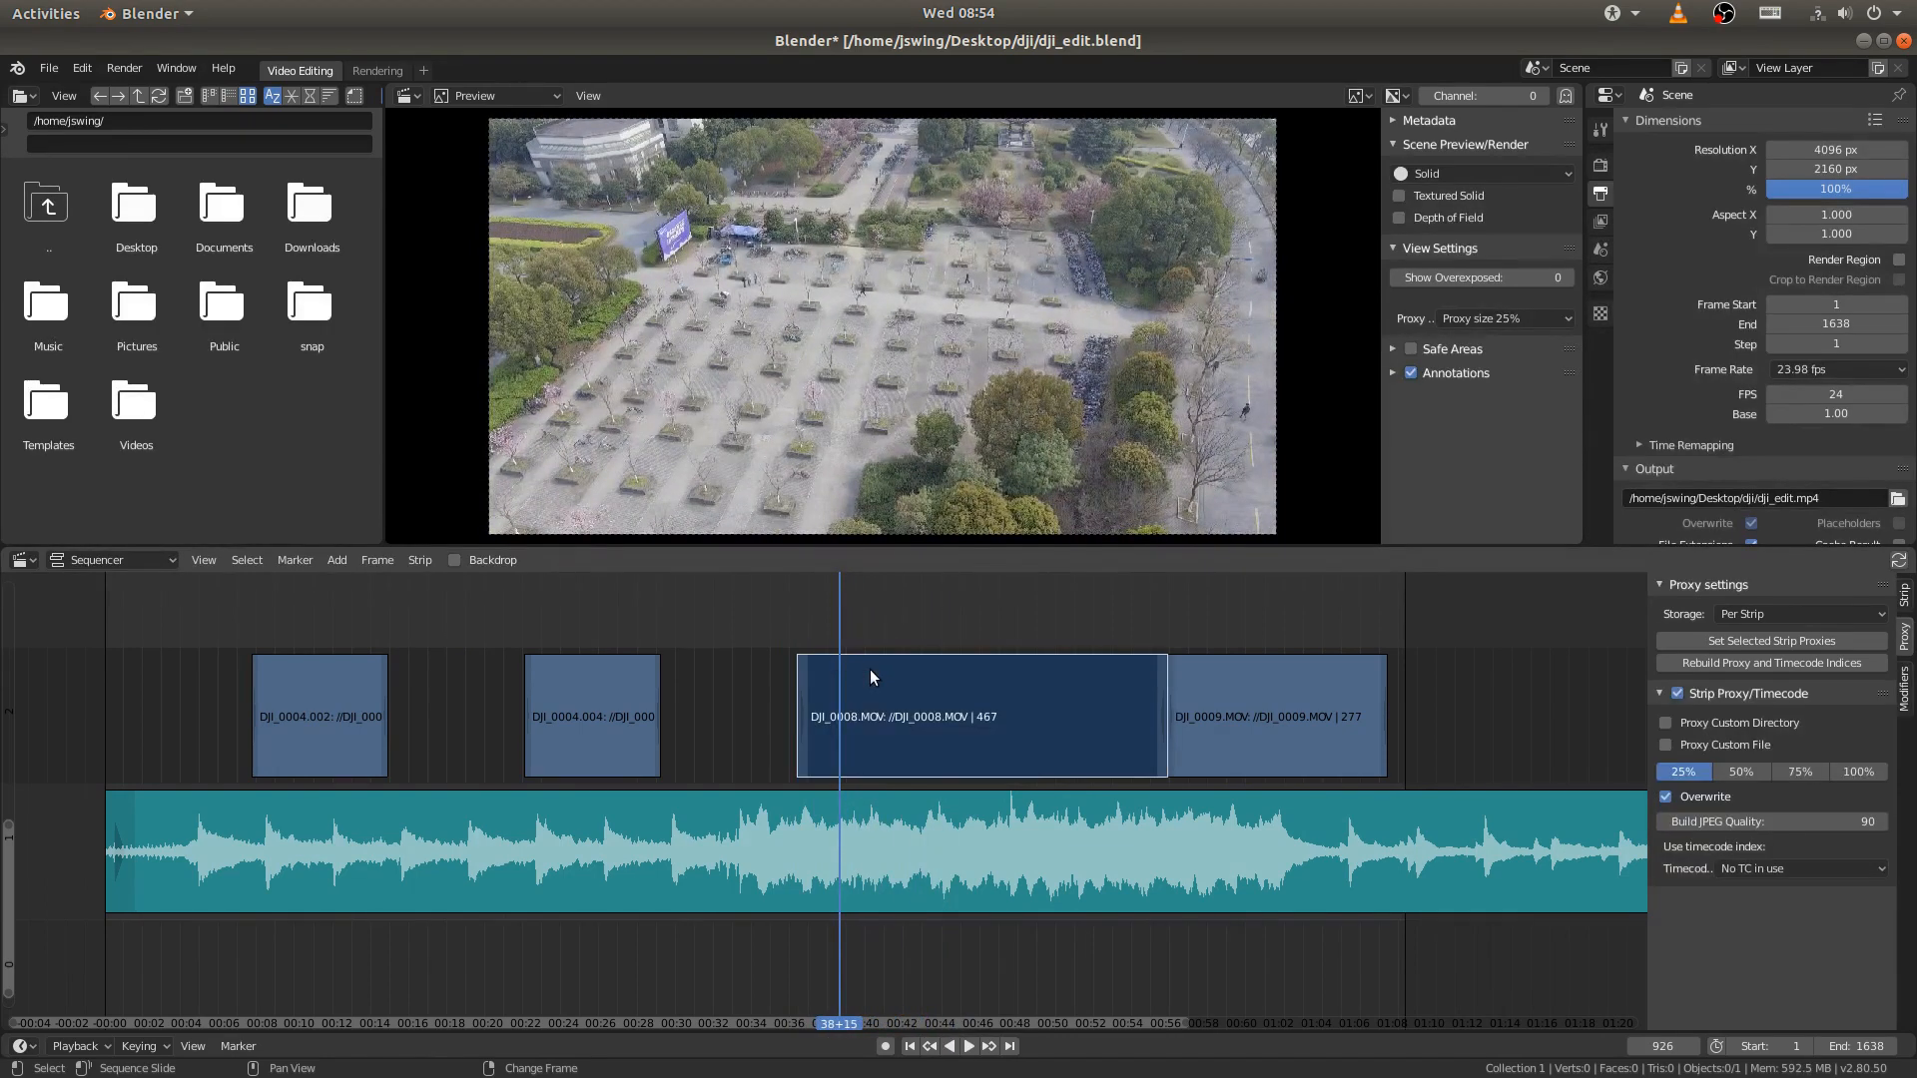
{"action": "key", "text": "k"}
{"action": "left_click", "coordinate": [817, 704]}
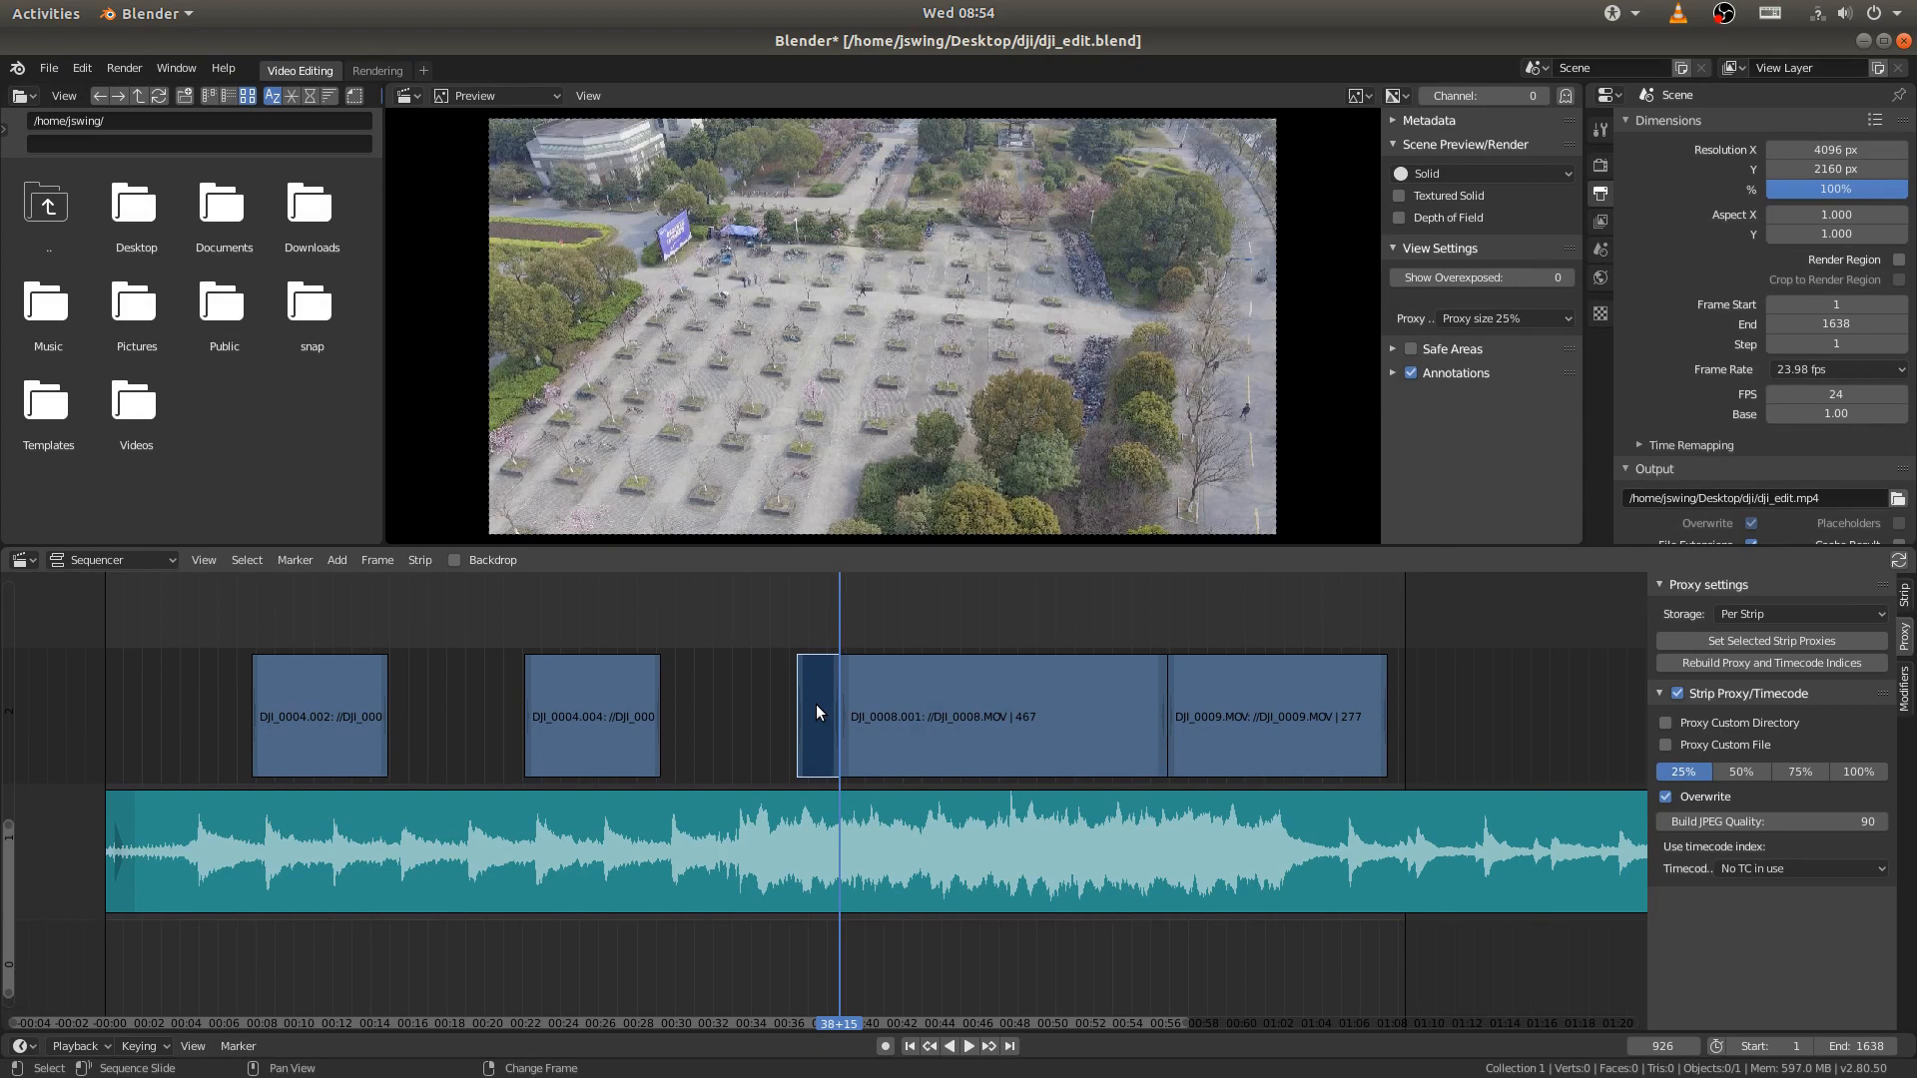
{"action": "key", "text": "x"}
{"action": "left_click", "coordinate": [817, 704]}
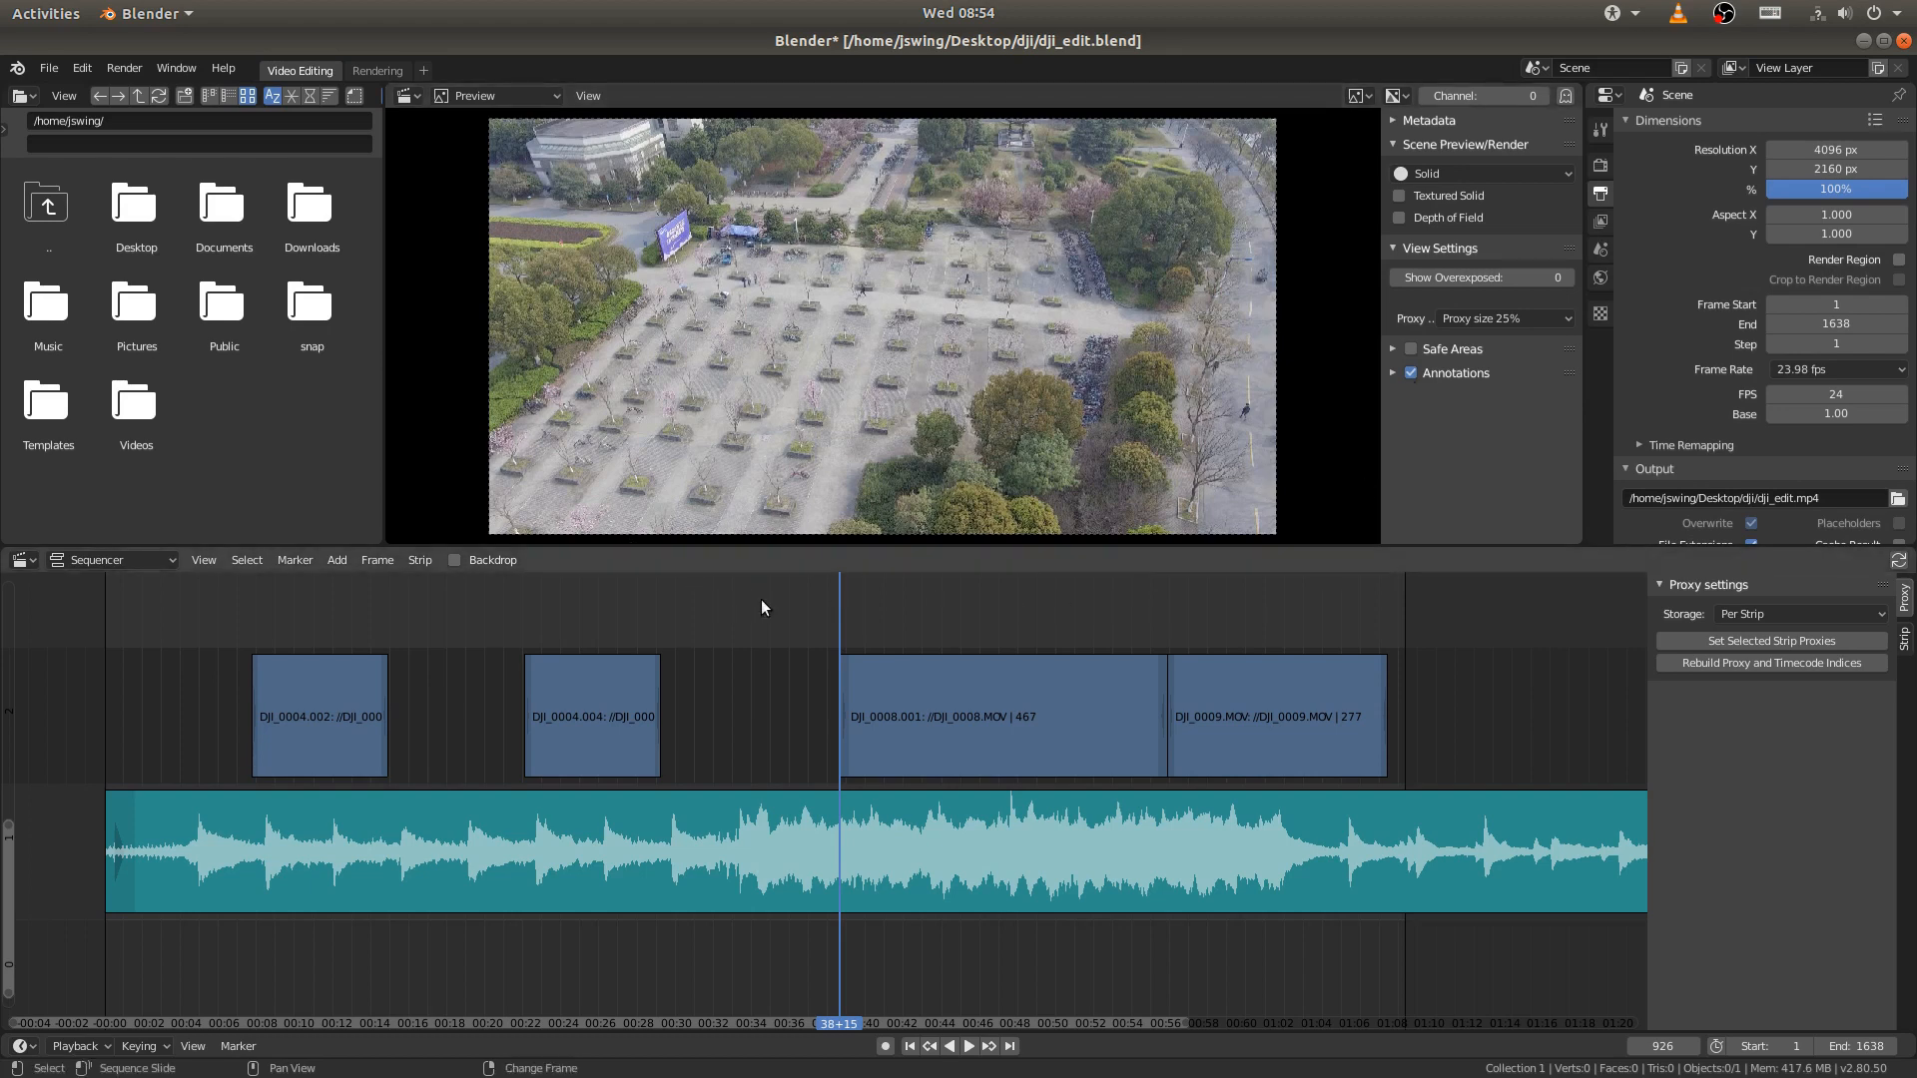
- Preview the remaining DJI_0008.MOV footage, split it at frame 1256 and delete the part after the cut
{"action": "key", "text": "space"}
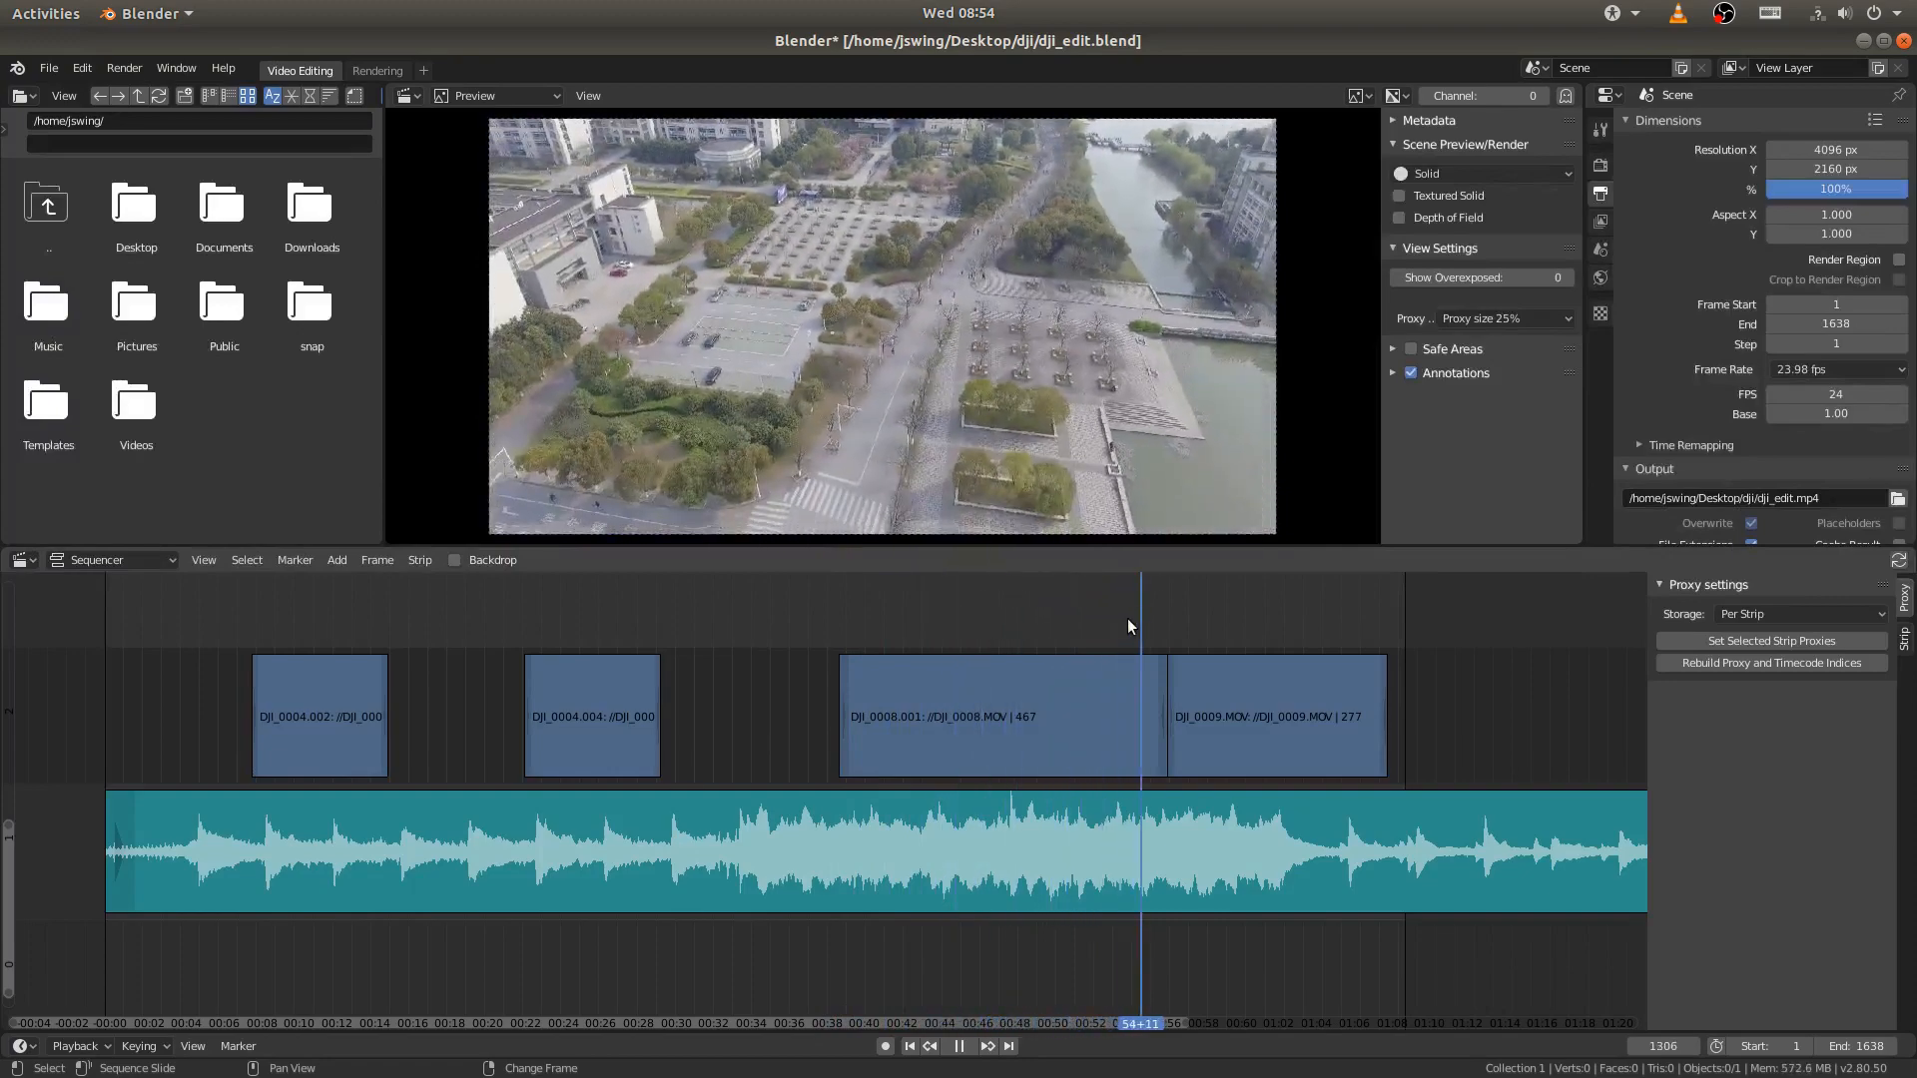
{"action": "right_click_drag", "start_coordinate": [1128, 619], "coordinate": [1099, 623]}
{"action": "key", "text": "space"}
{"action": "left_click", "coordinate": [1014, 703]}
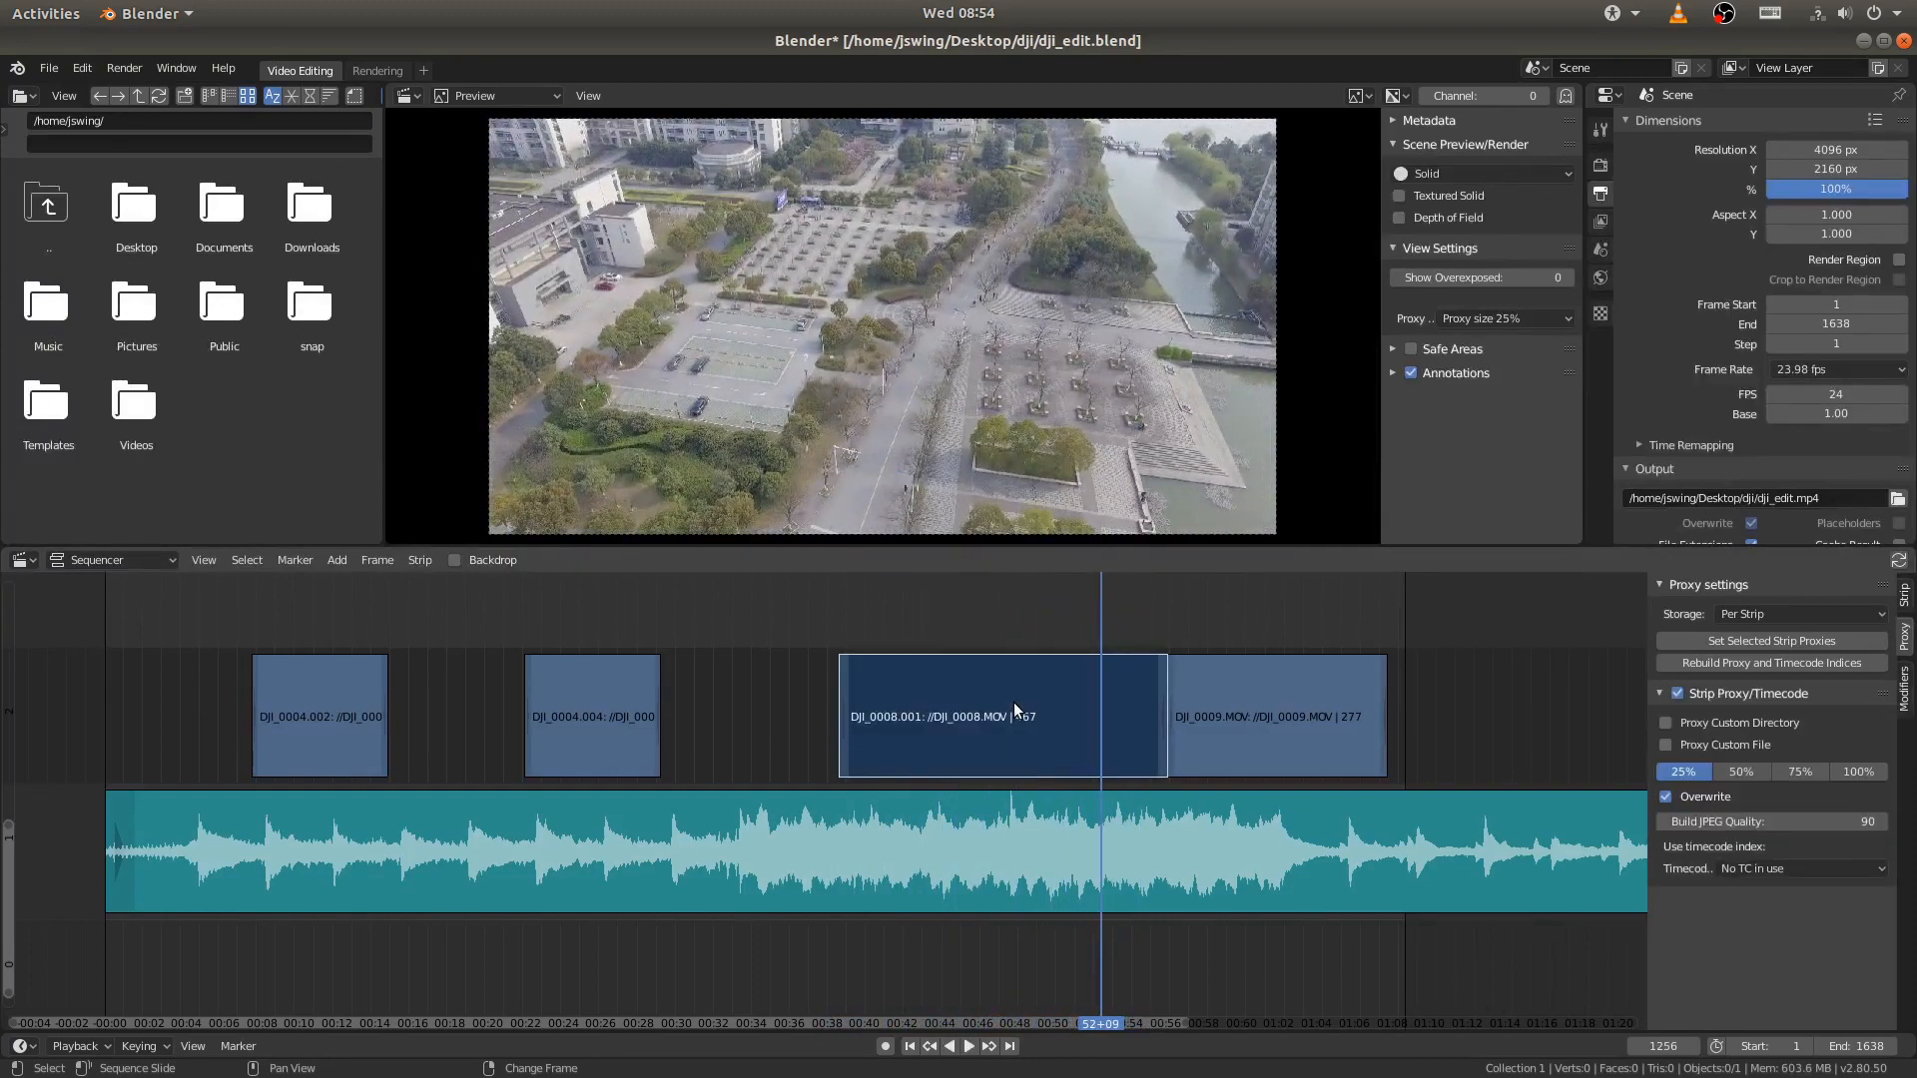
{"action": "key", "text": "k"}
{"action": "left_click", "coordinate": [1134, 709]}
{"action": "key", "text": "x"}
{"action": "left_click", "coordinate": [1134, 707]}
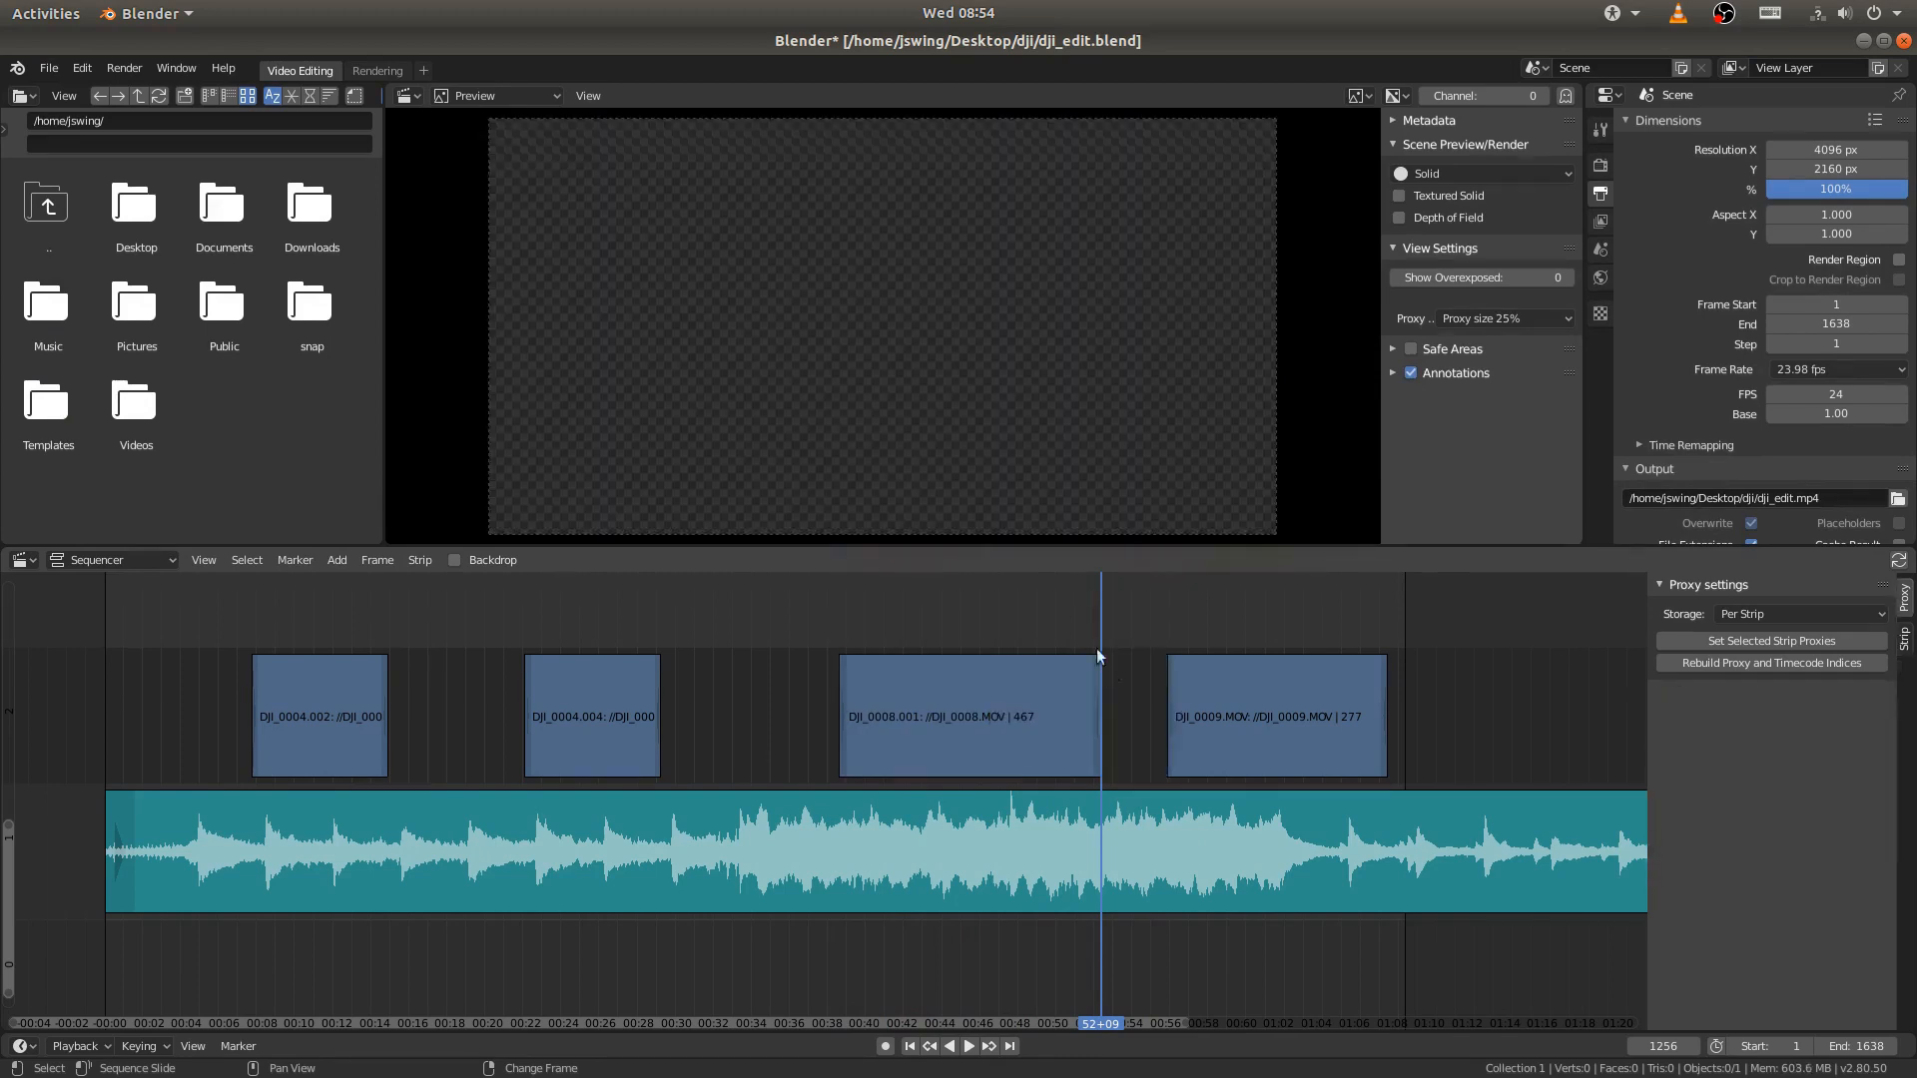
- Play back and scrub through the DJI_0009.MOV footage up to frame 1448
{"action": "key", "text": "space"}
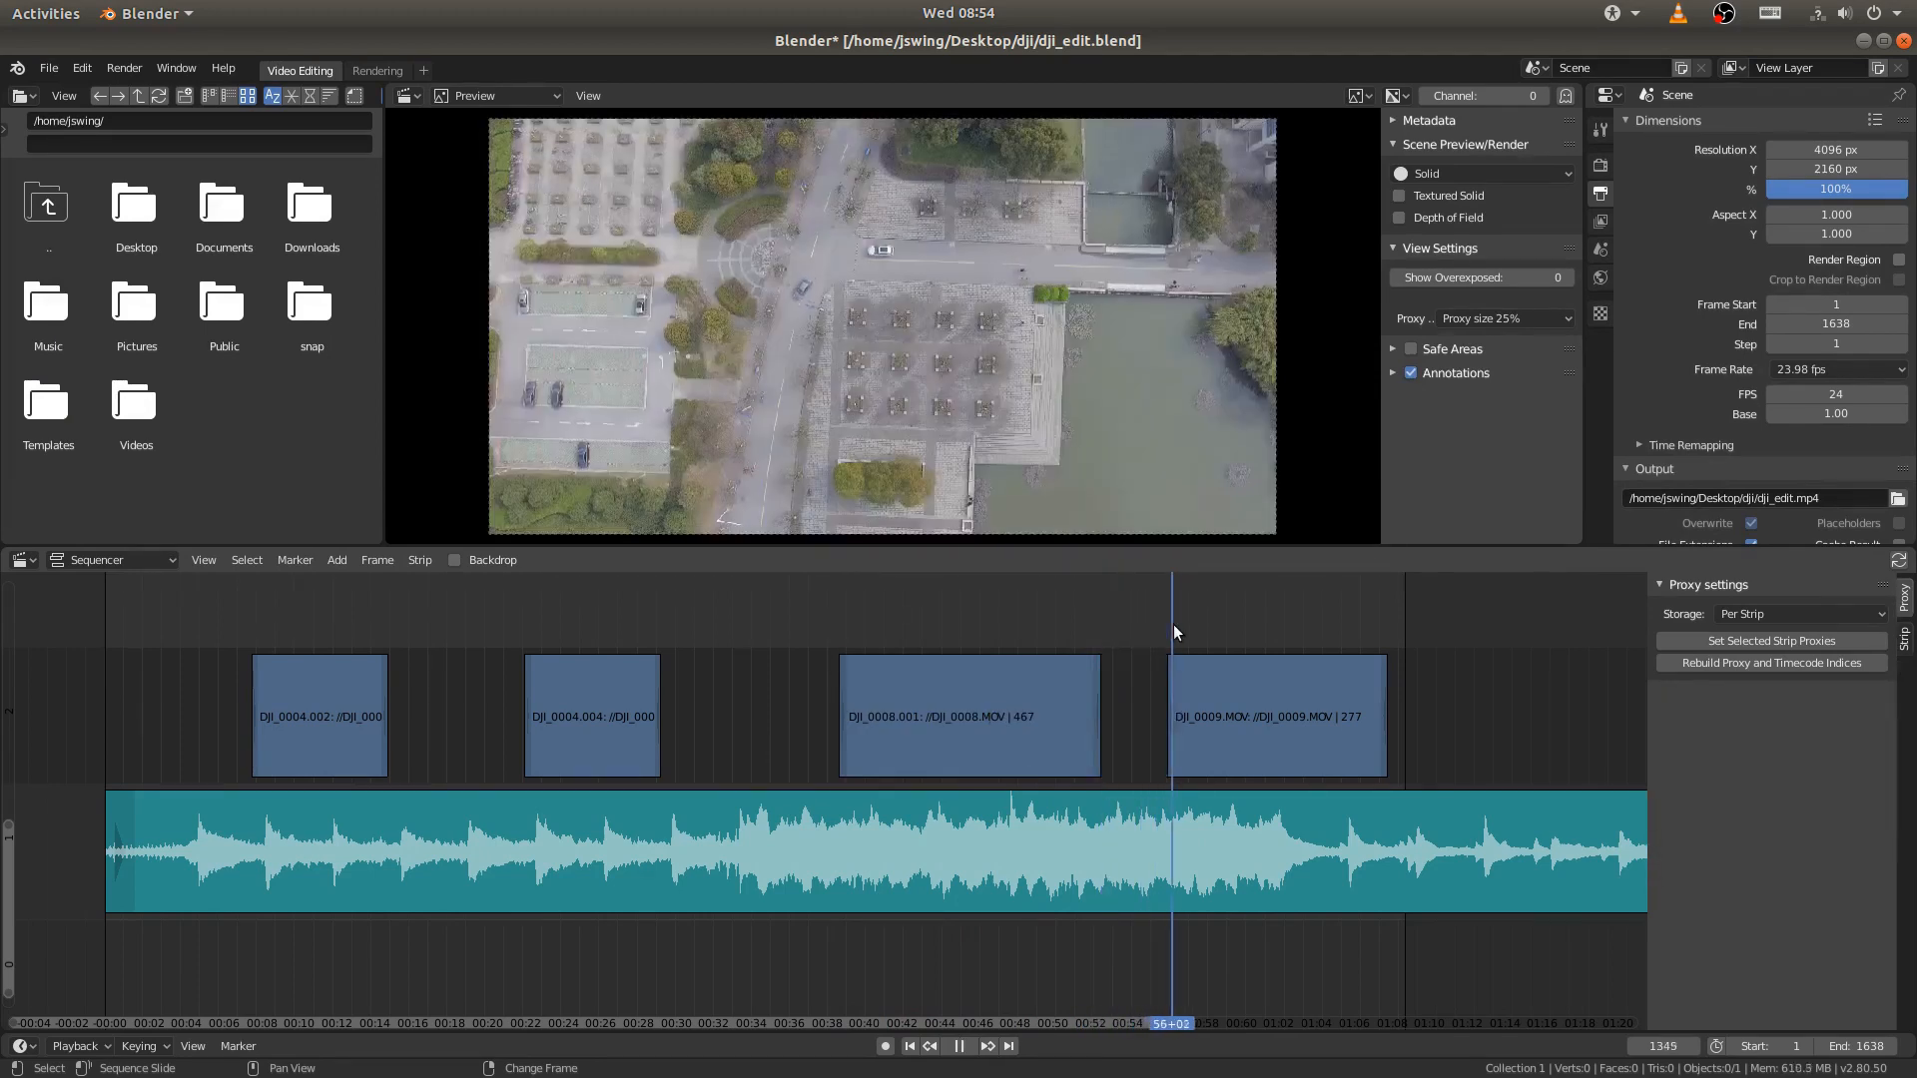
{"action": "right_click_drag", "start_coordinate": [1320, 627], "coordinate": [1254, 633]}
{"action": "right_click", "coordinate": [1254, 631]}
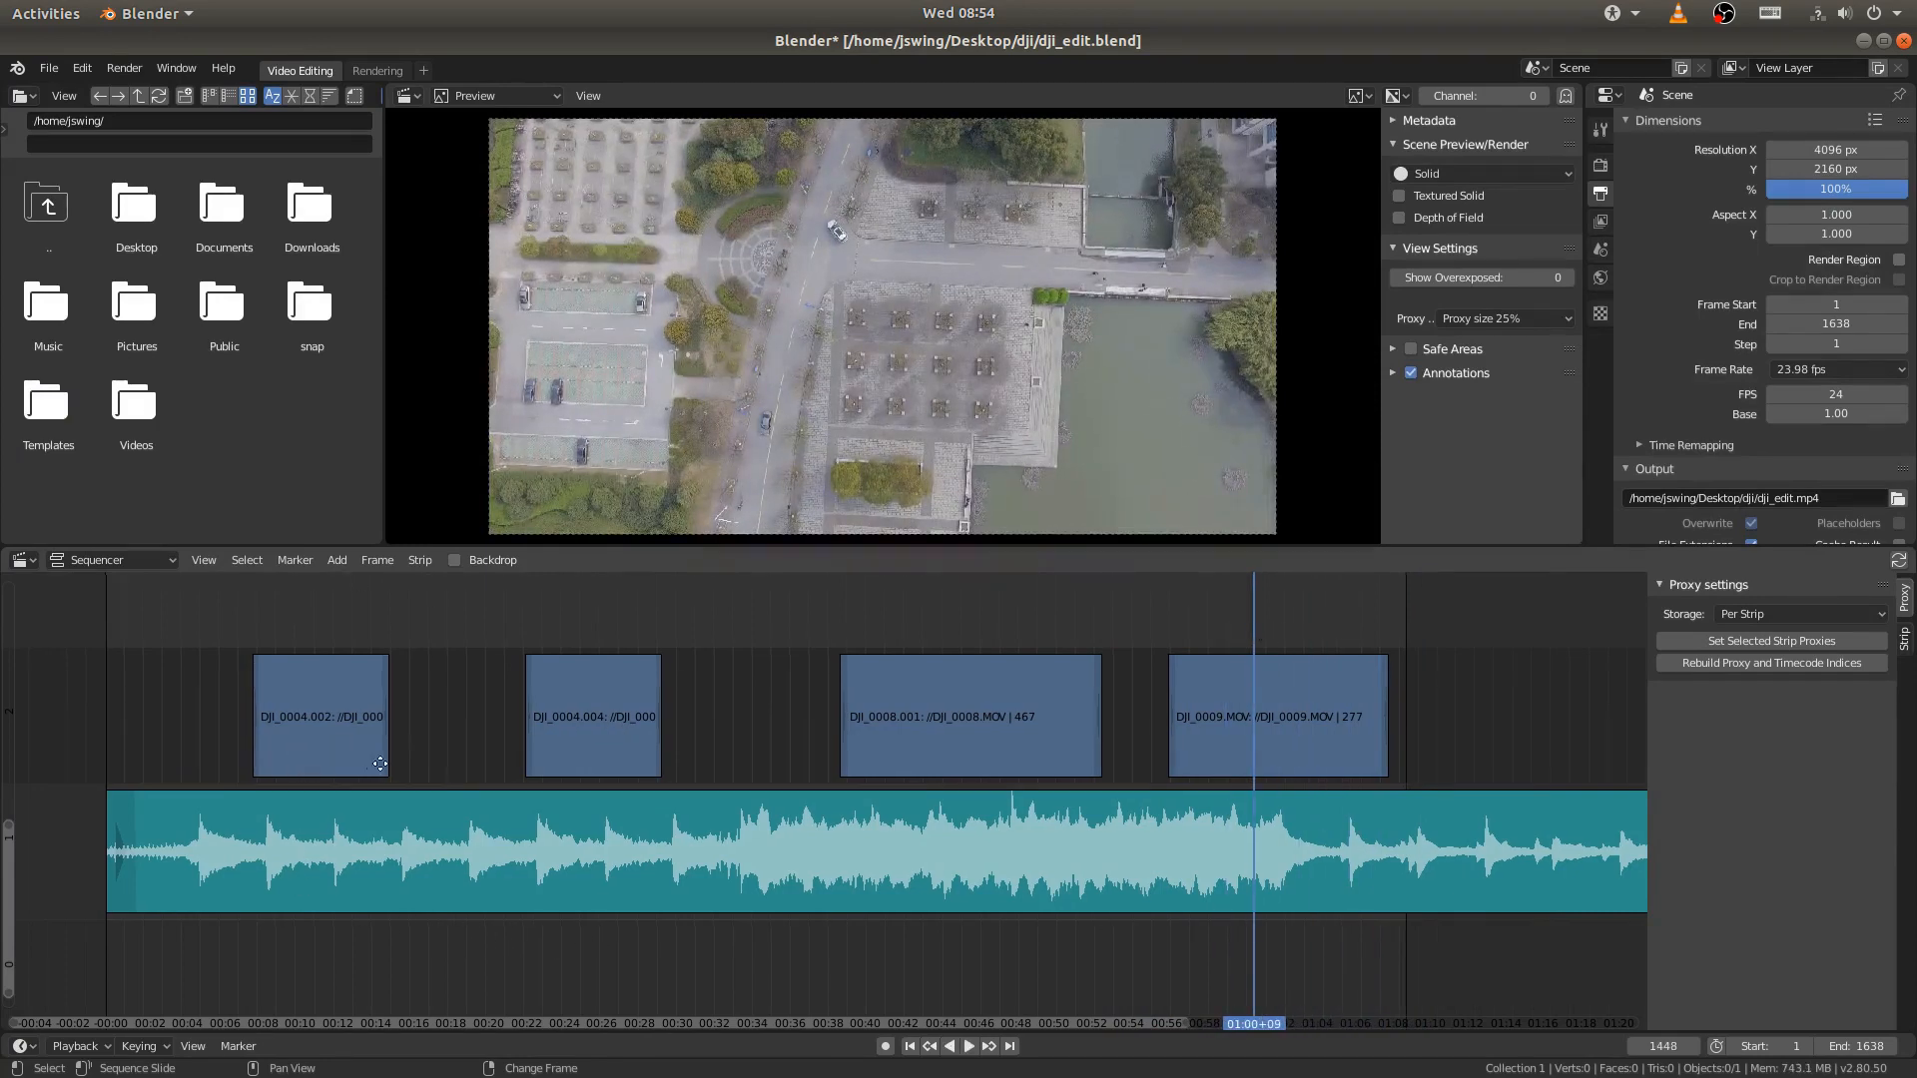
- Slide the DJI_0004.002 strip along its channel until it sits directly before the DJI_0004.004 strip
{"action": "middle_click_drag", "start_coordinate": [302, 886], "coordinate": [455, 887]}
{"action": "left_click", "coordinate": [463, 704]}
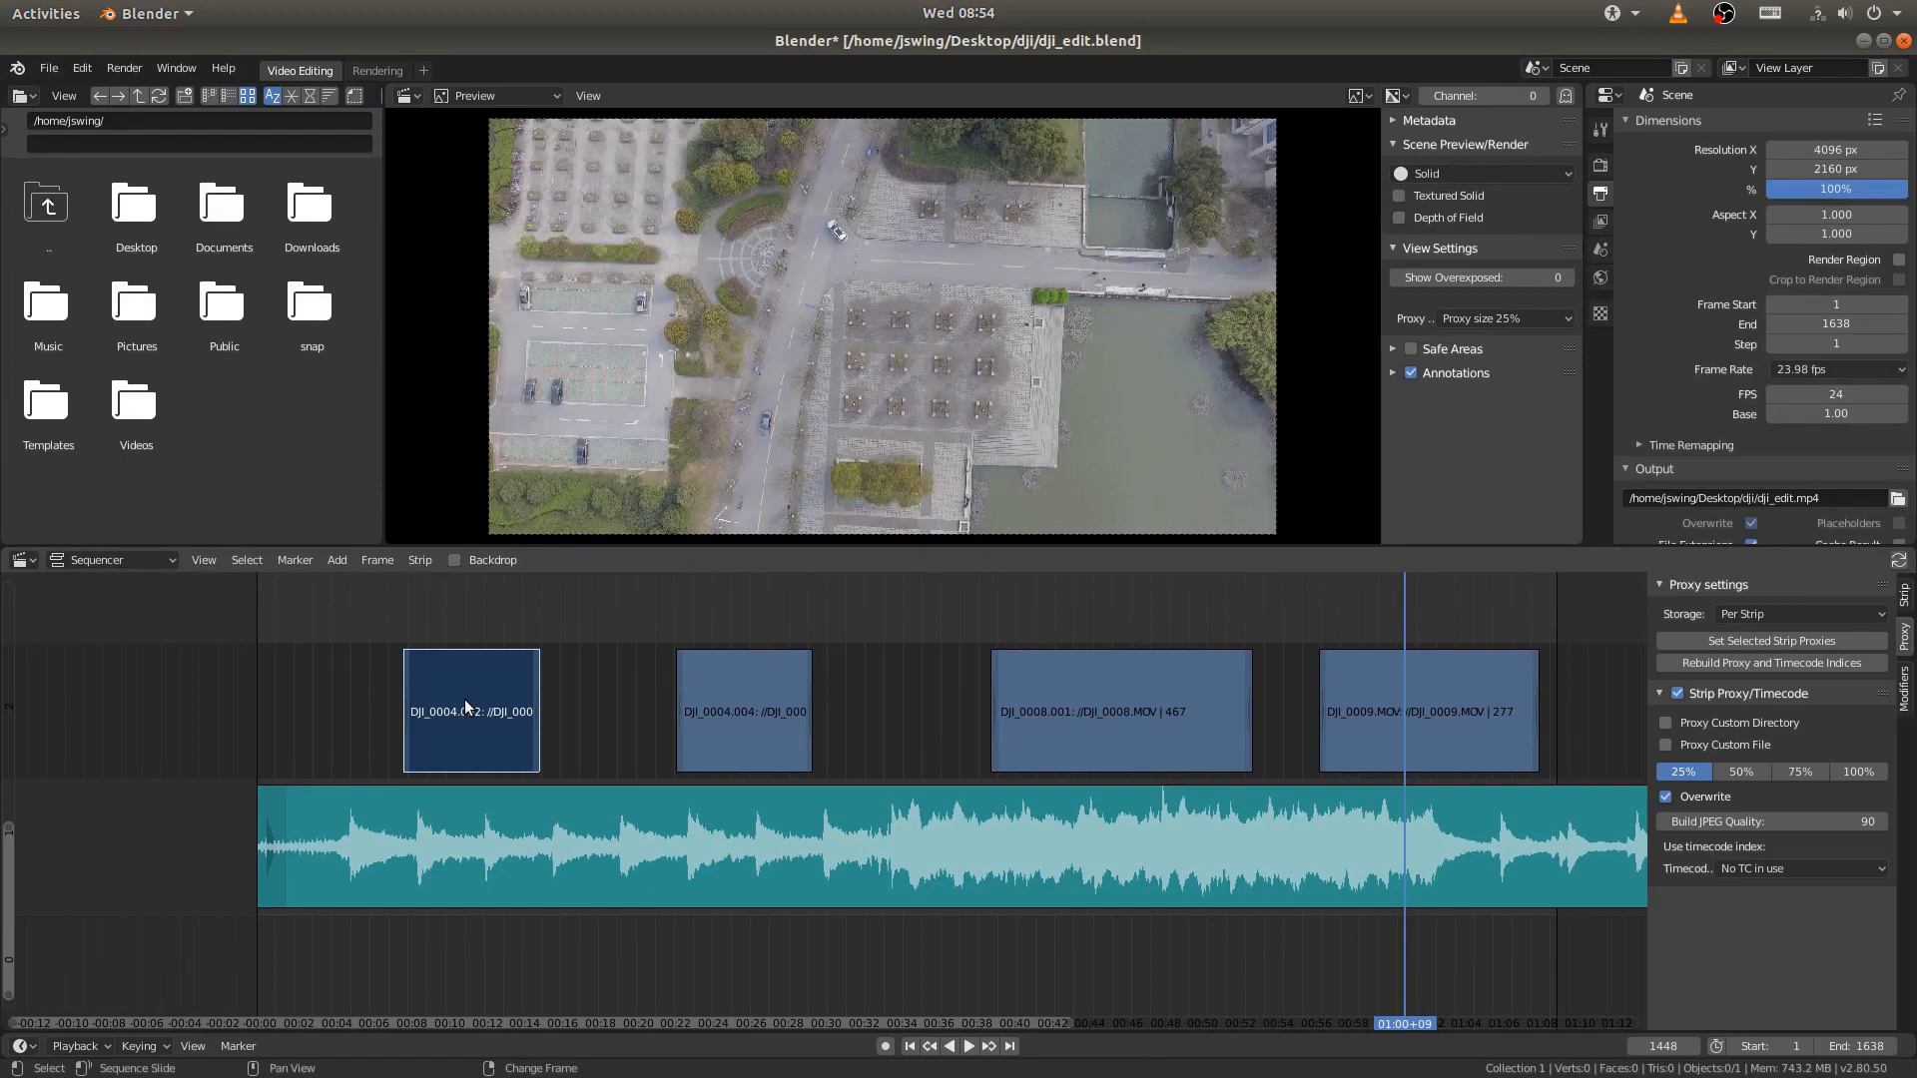
{"action": "key", "text": "g"}
{"action": "right_click", "coordinate": [498, 696]}
{"action": "key", "text": "g"}
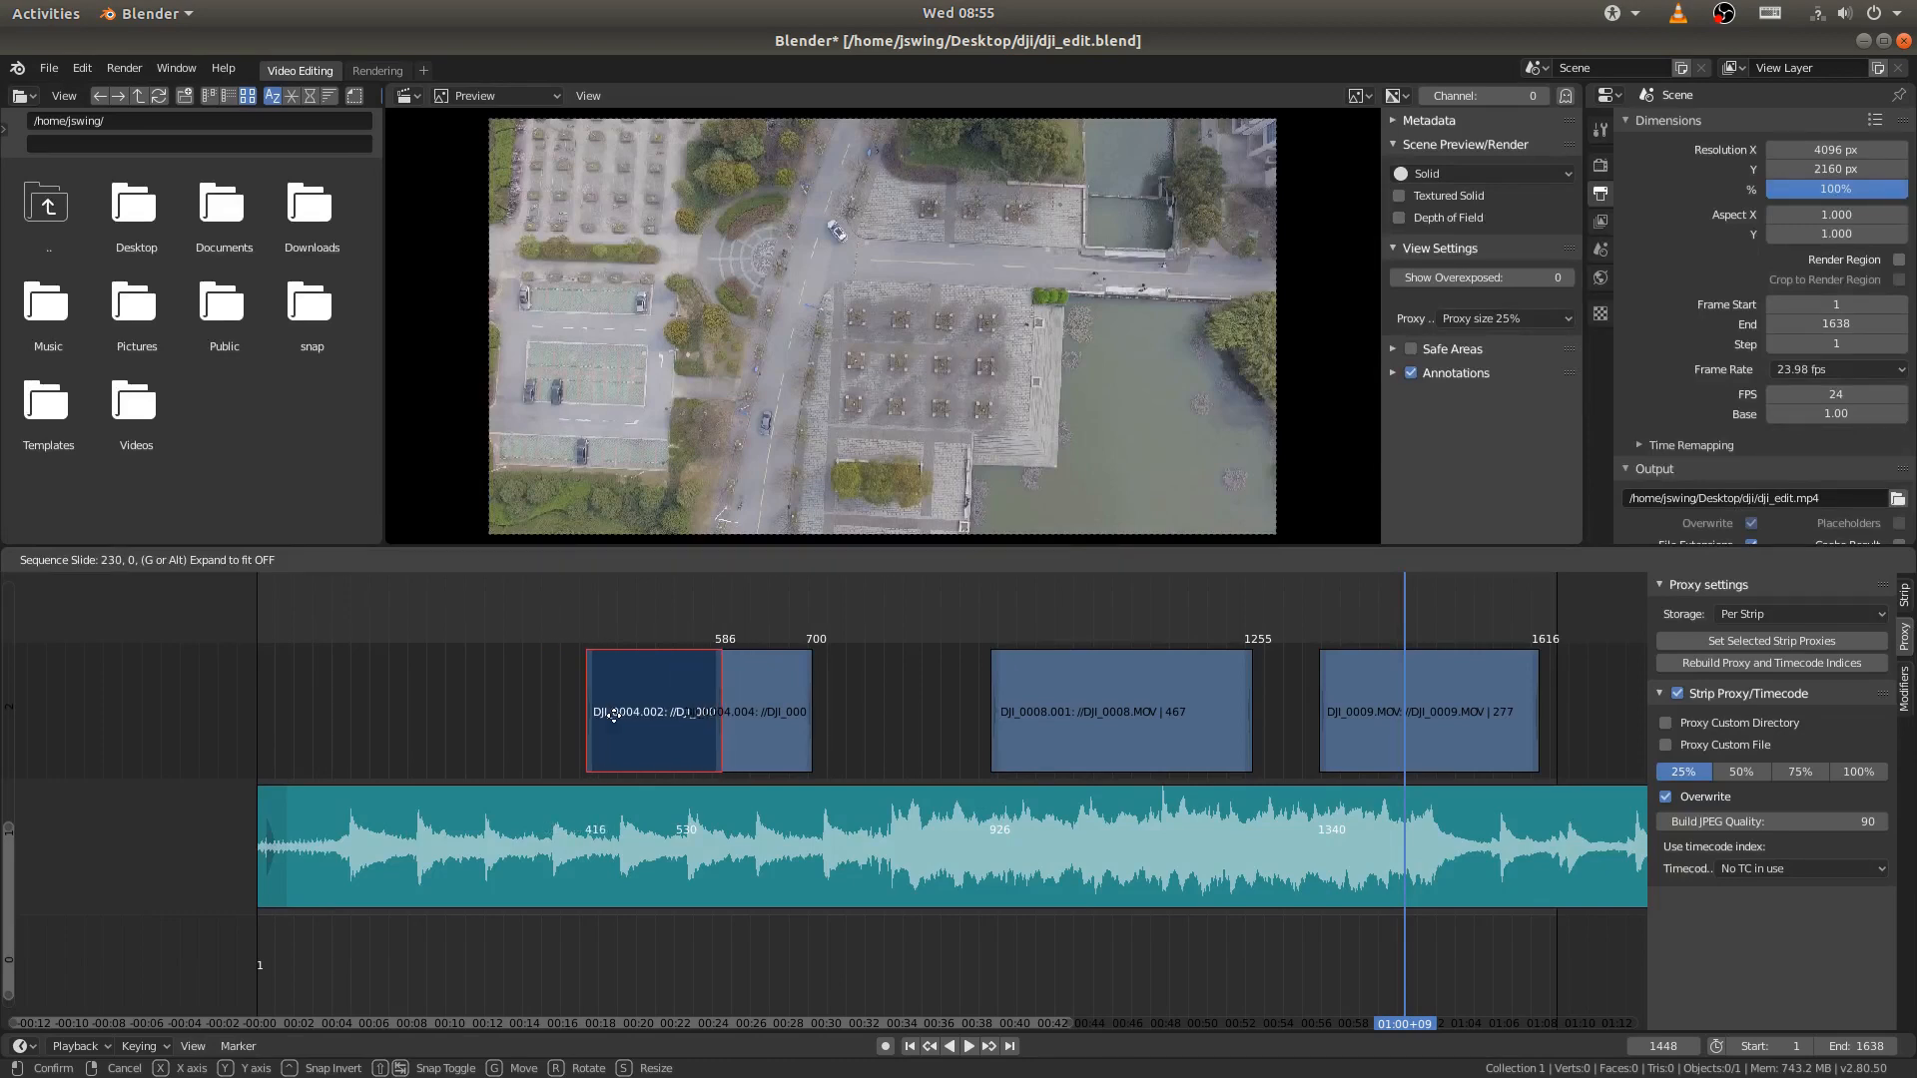
{"action": "left_click", "coordinate": [613, 715]}
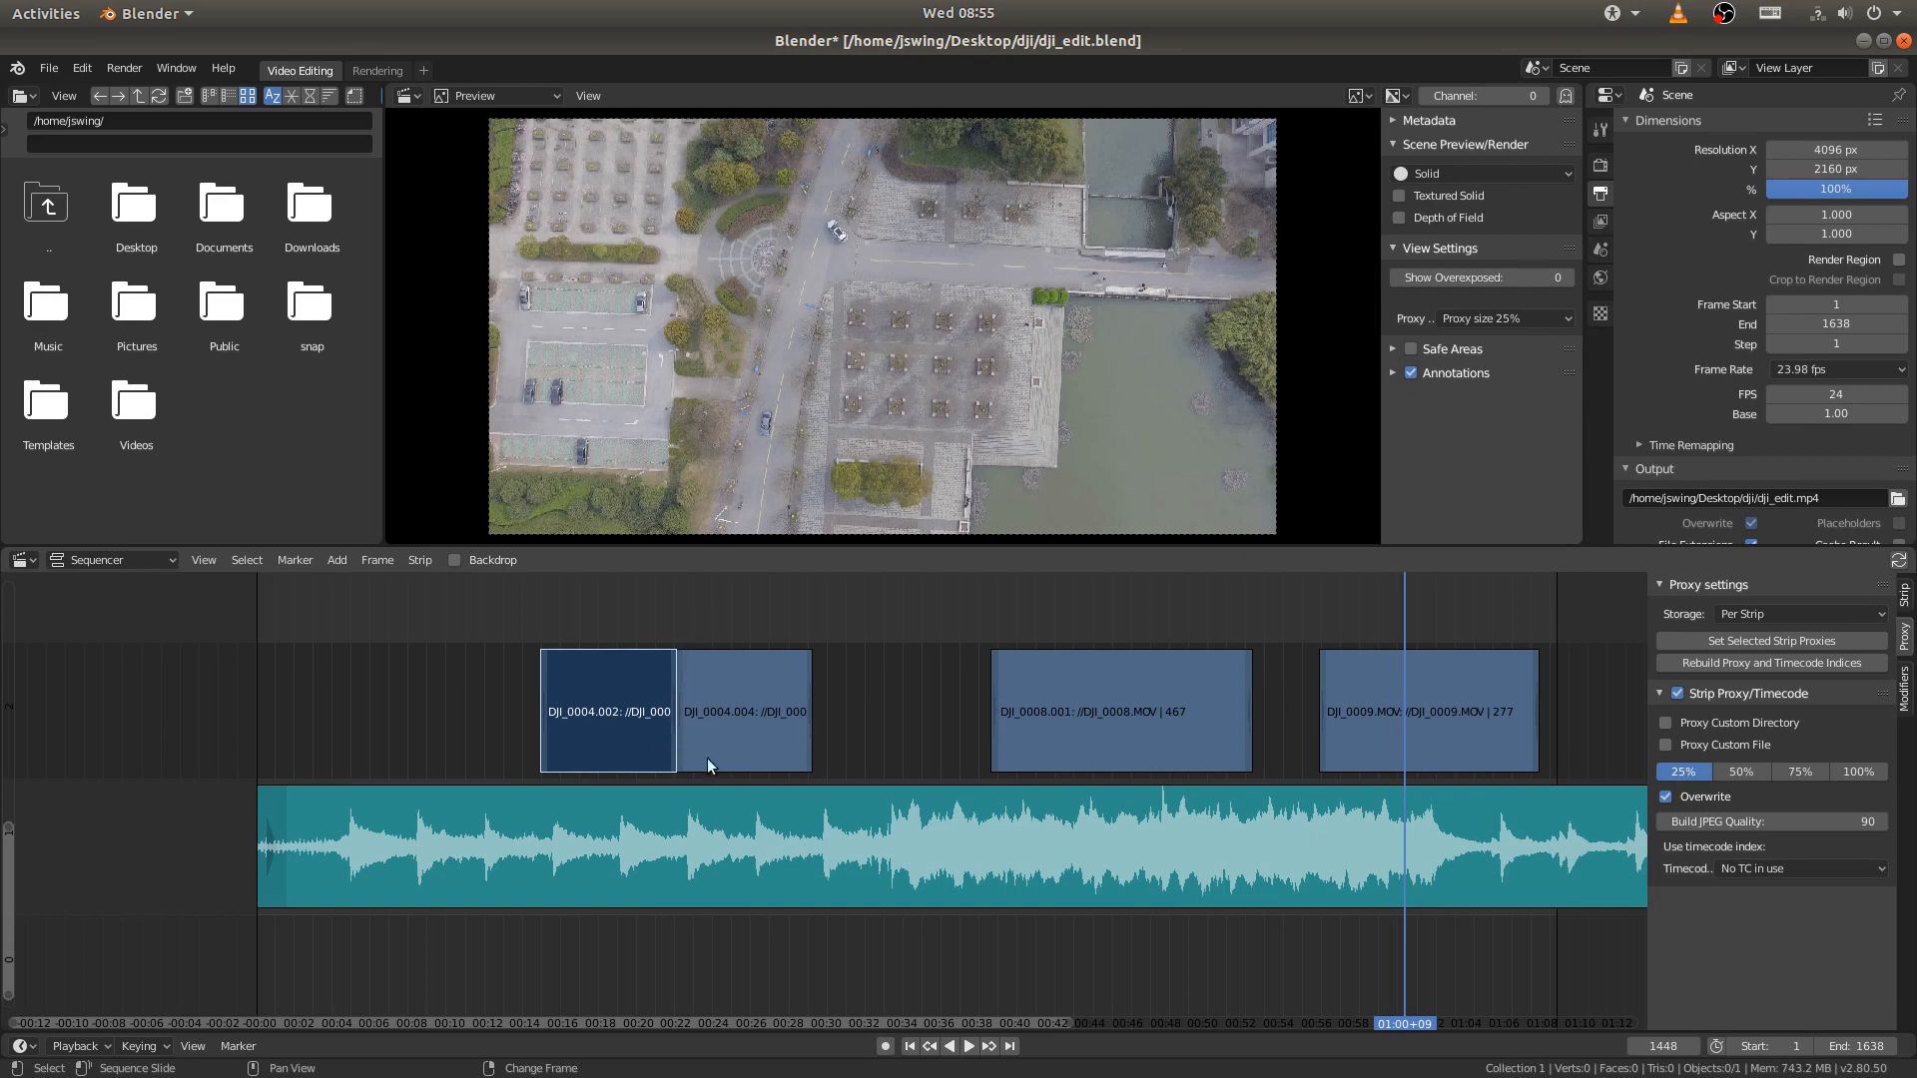
- Snap the trimmed DJI_0008.MOV strip to frame 1 so it opens the sequence
{"action": "left_click", "coordinate": [909, 1047]}
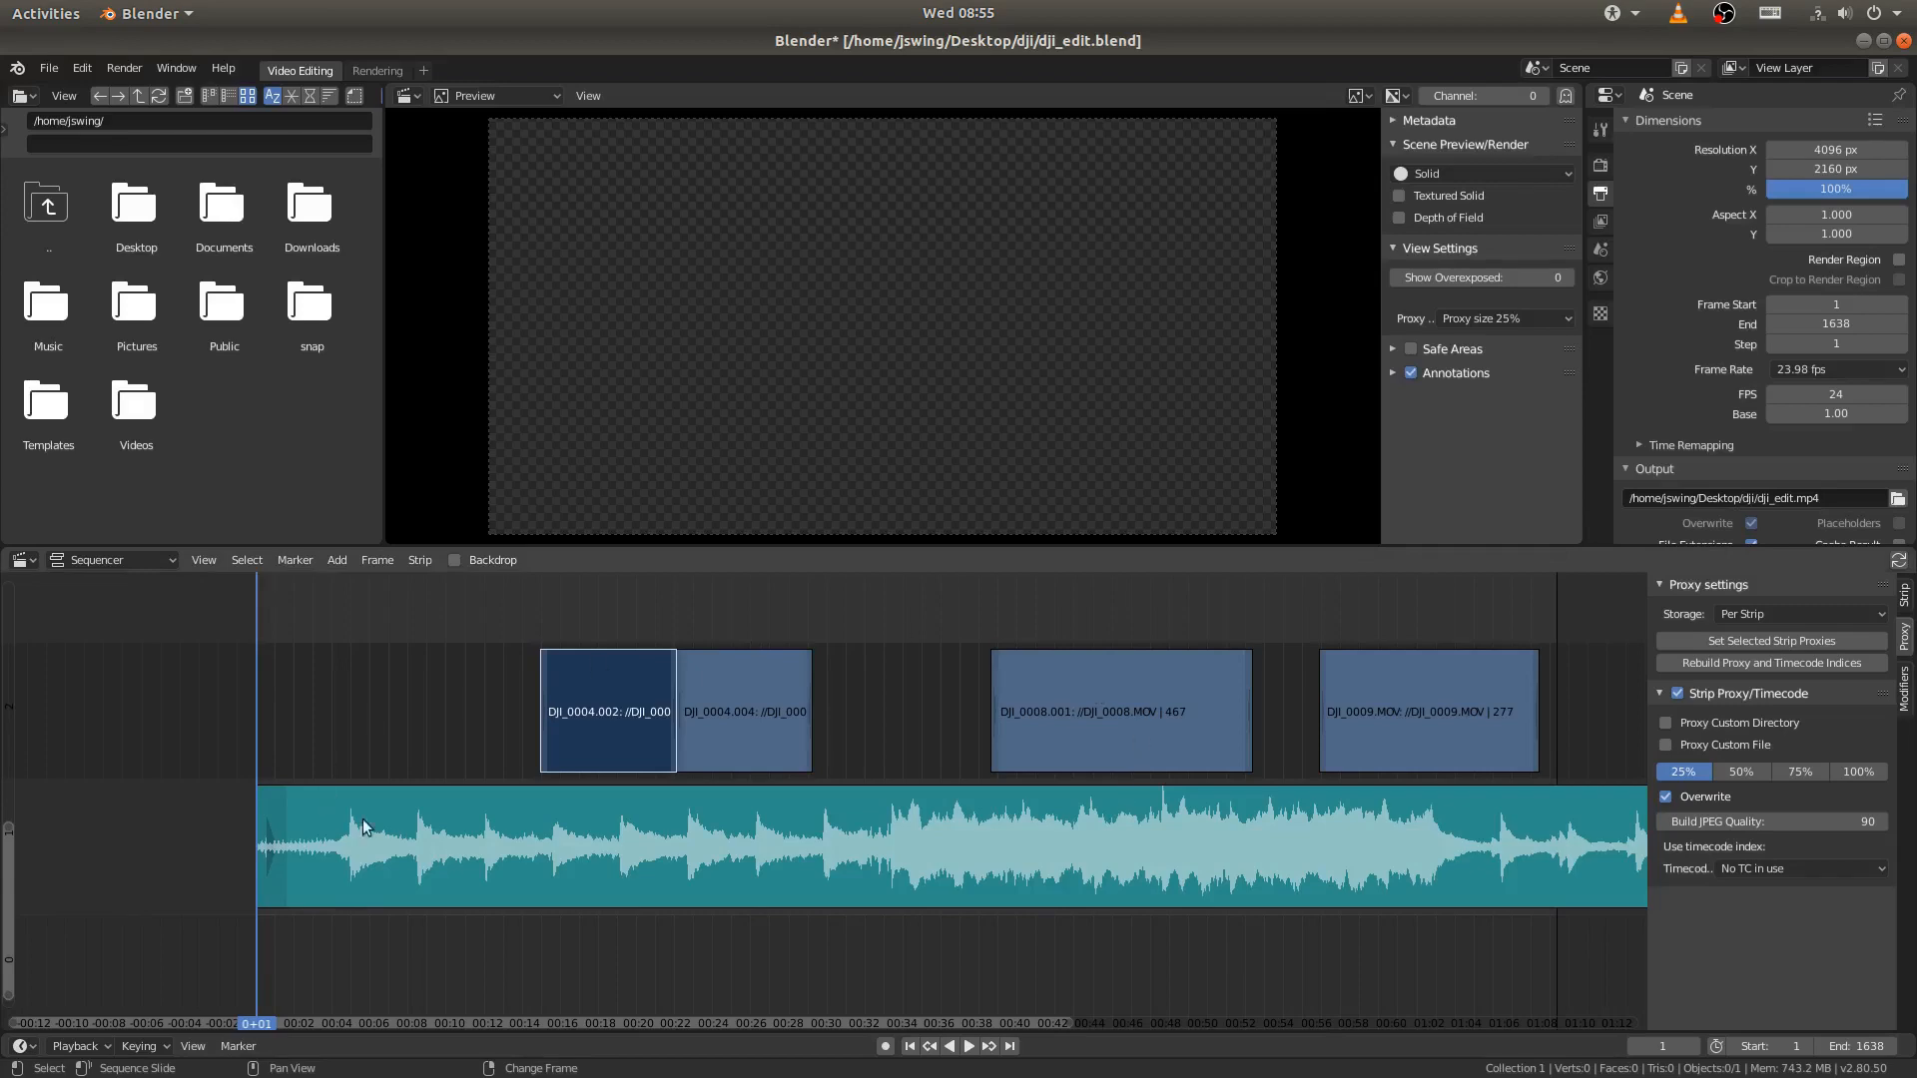
{"action": "left_click", "coordinate": [1091, 709]}
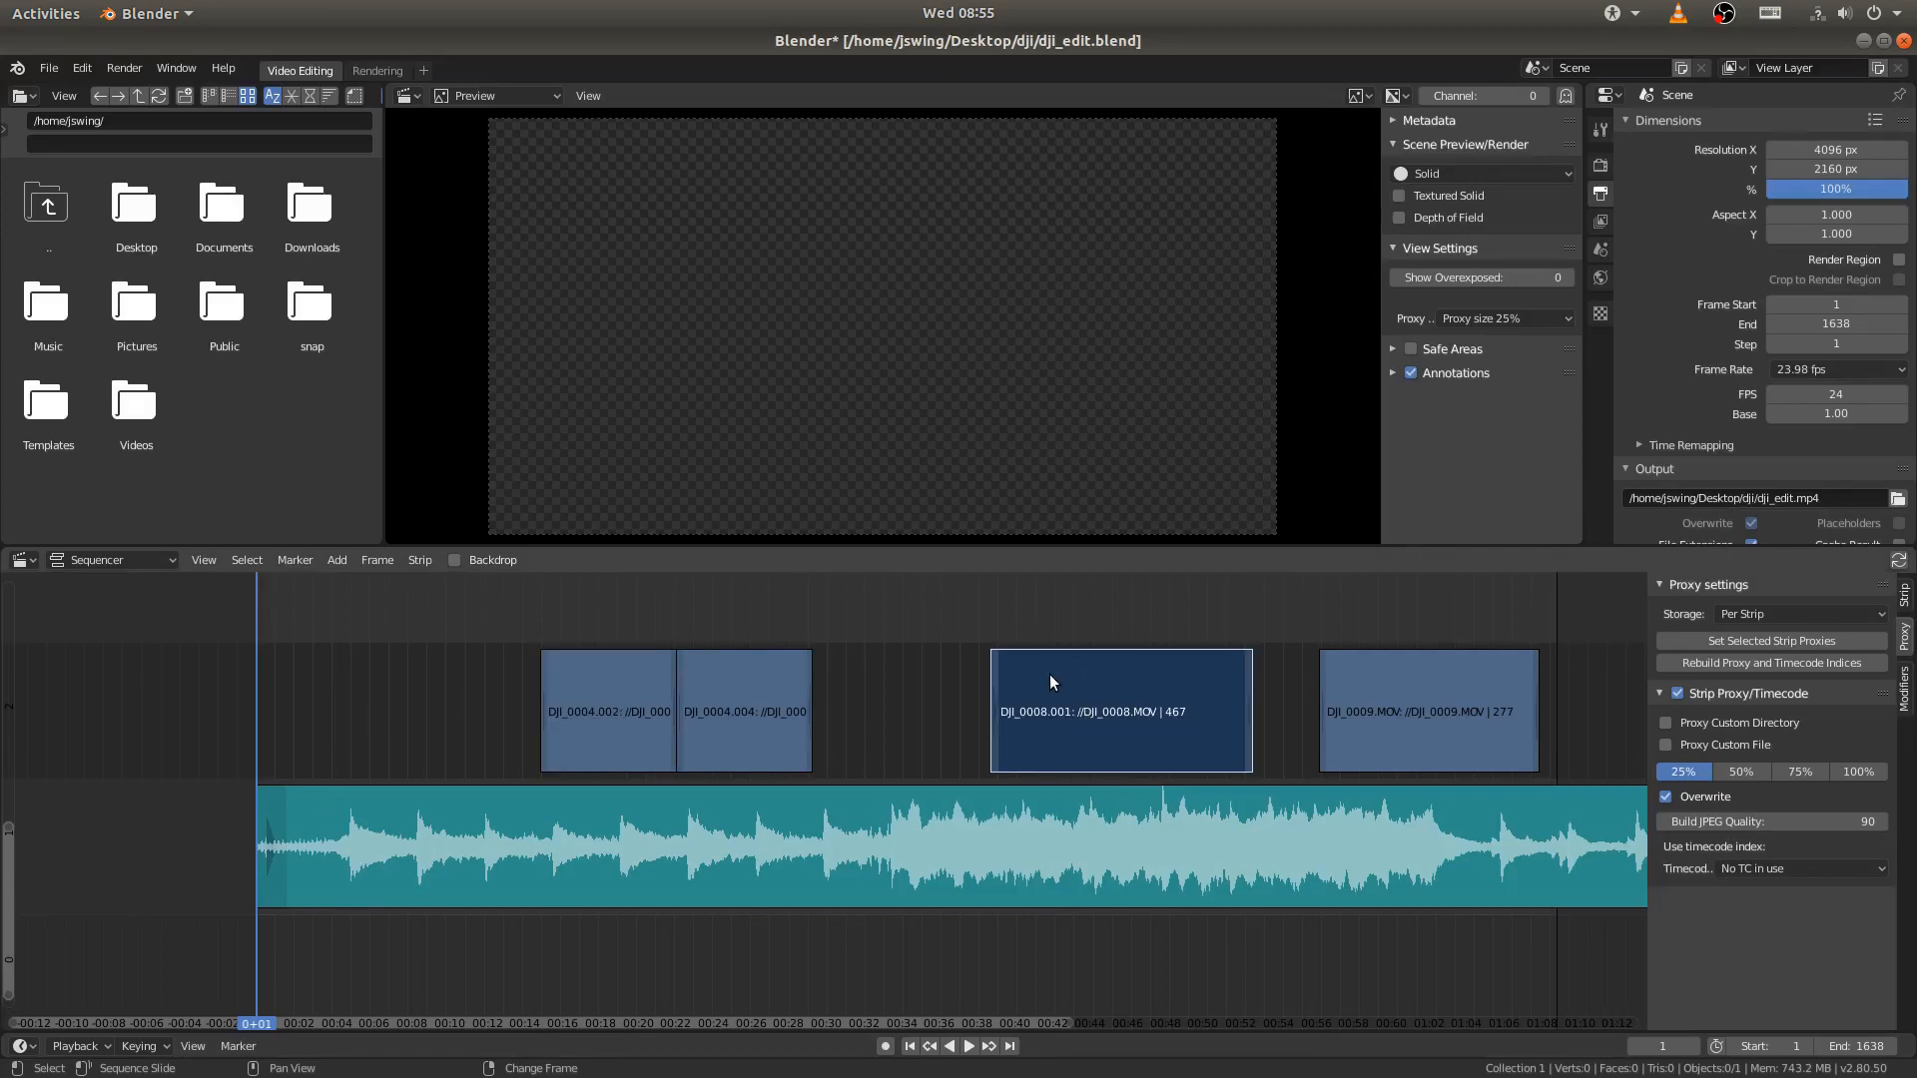
{"action": "key", "text": "shift+s"}
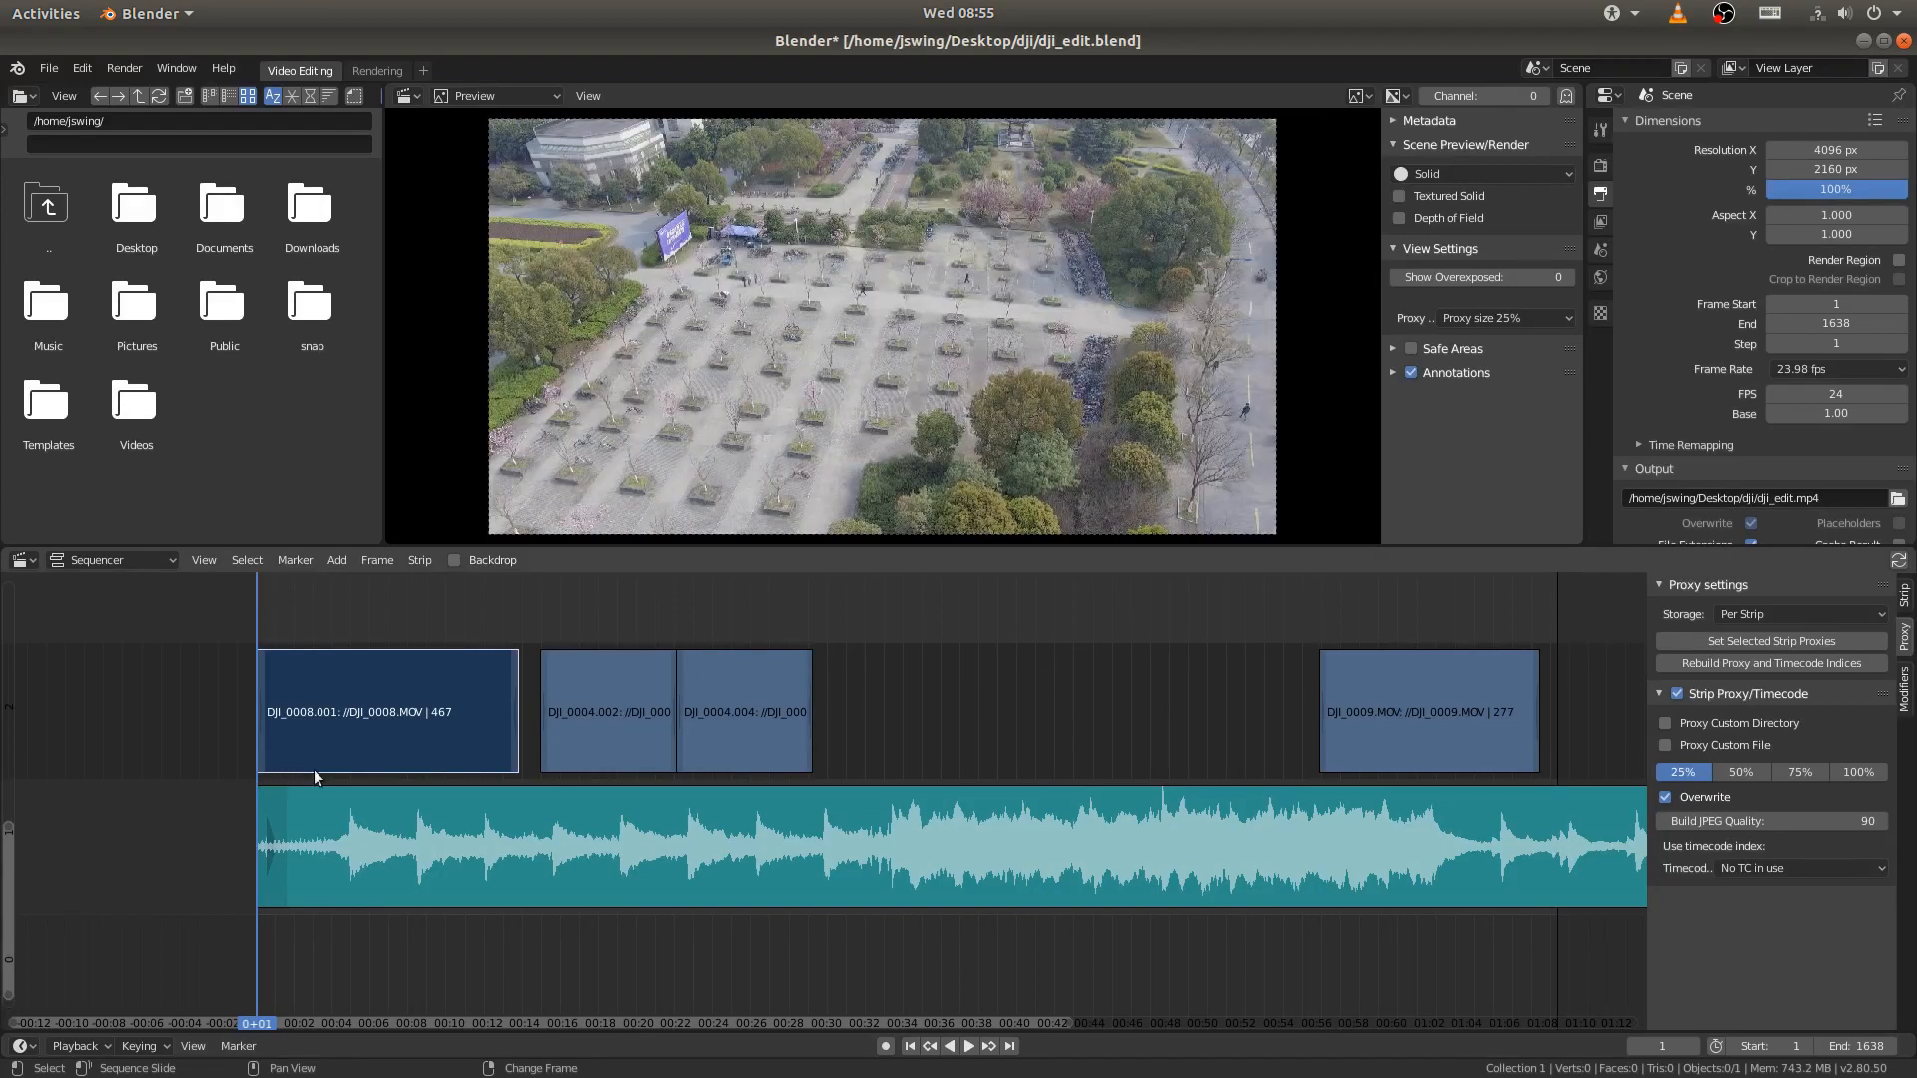
- Preview the opening DJI_0008.MOV strip with the music, then replay it from frame 1 and stop at frame 48
{"action": "middle_click_drag", "start_coordinate": [314, 769], "coordinate": [505, 757]}
{"action": "key", "text": "space"}
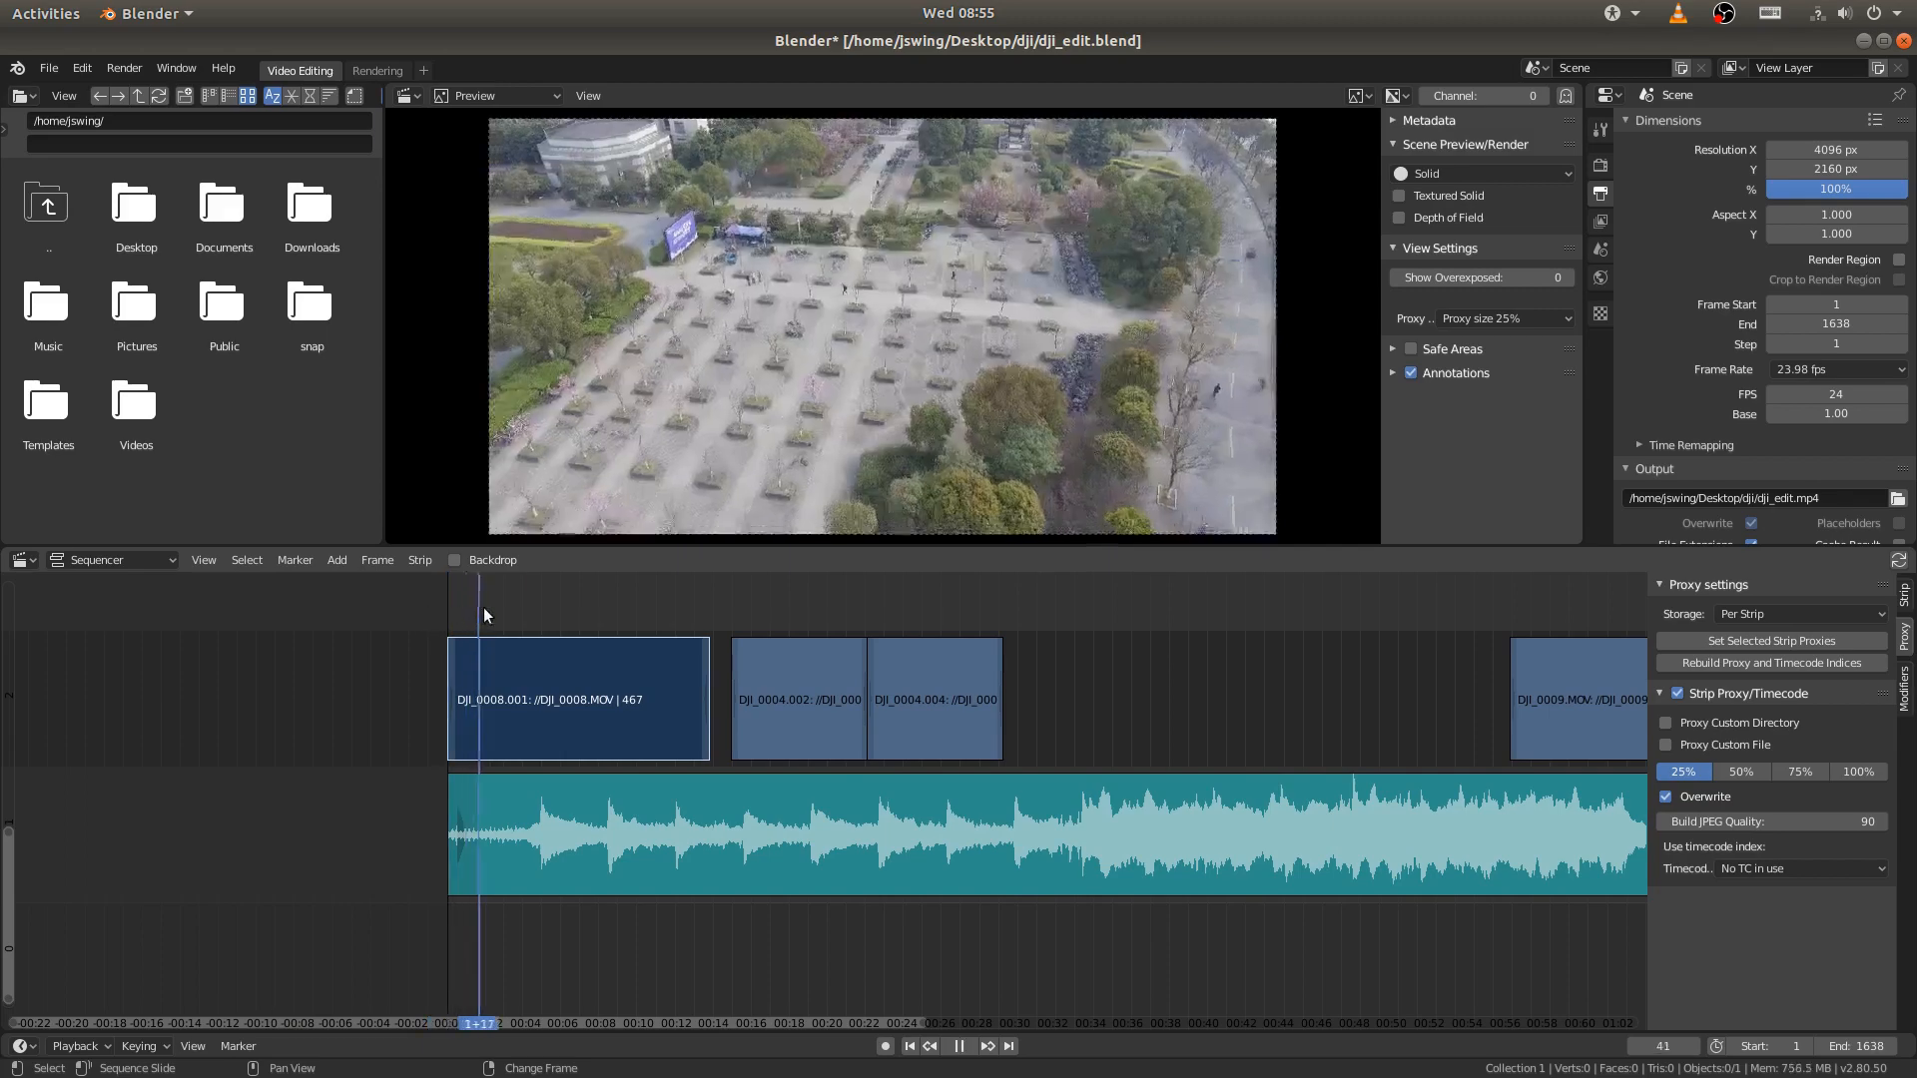
{"action": "left_click_drag", "start_coordinate": [483, 608], "coordinate": [549, 619]}
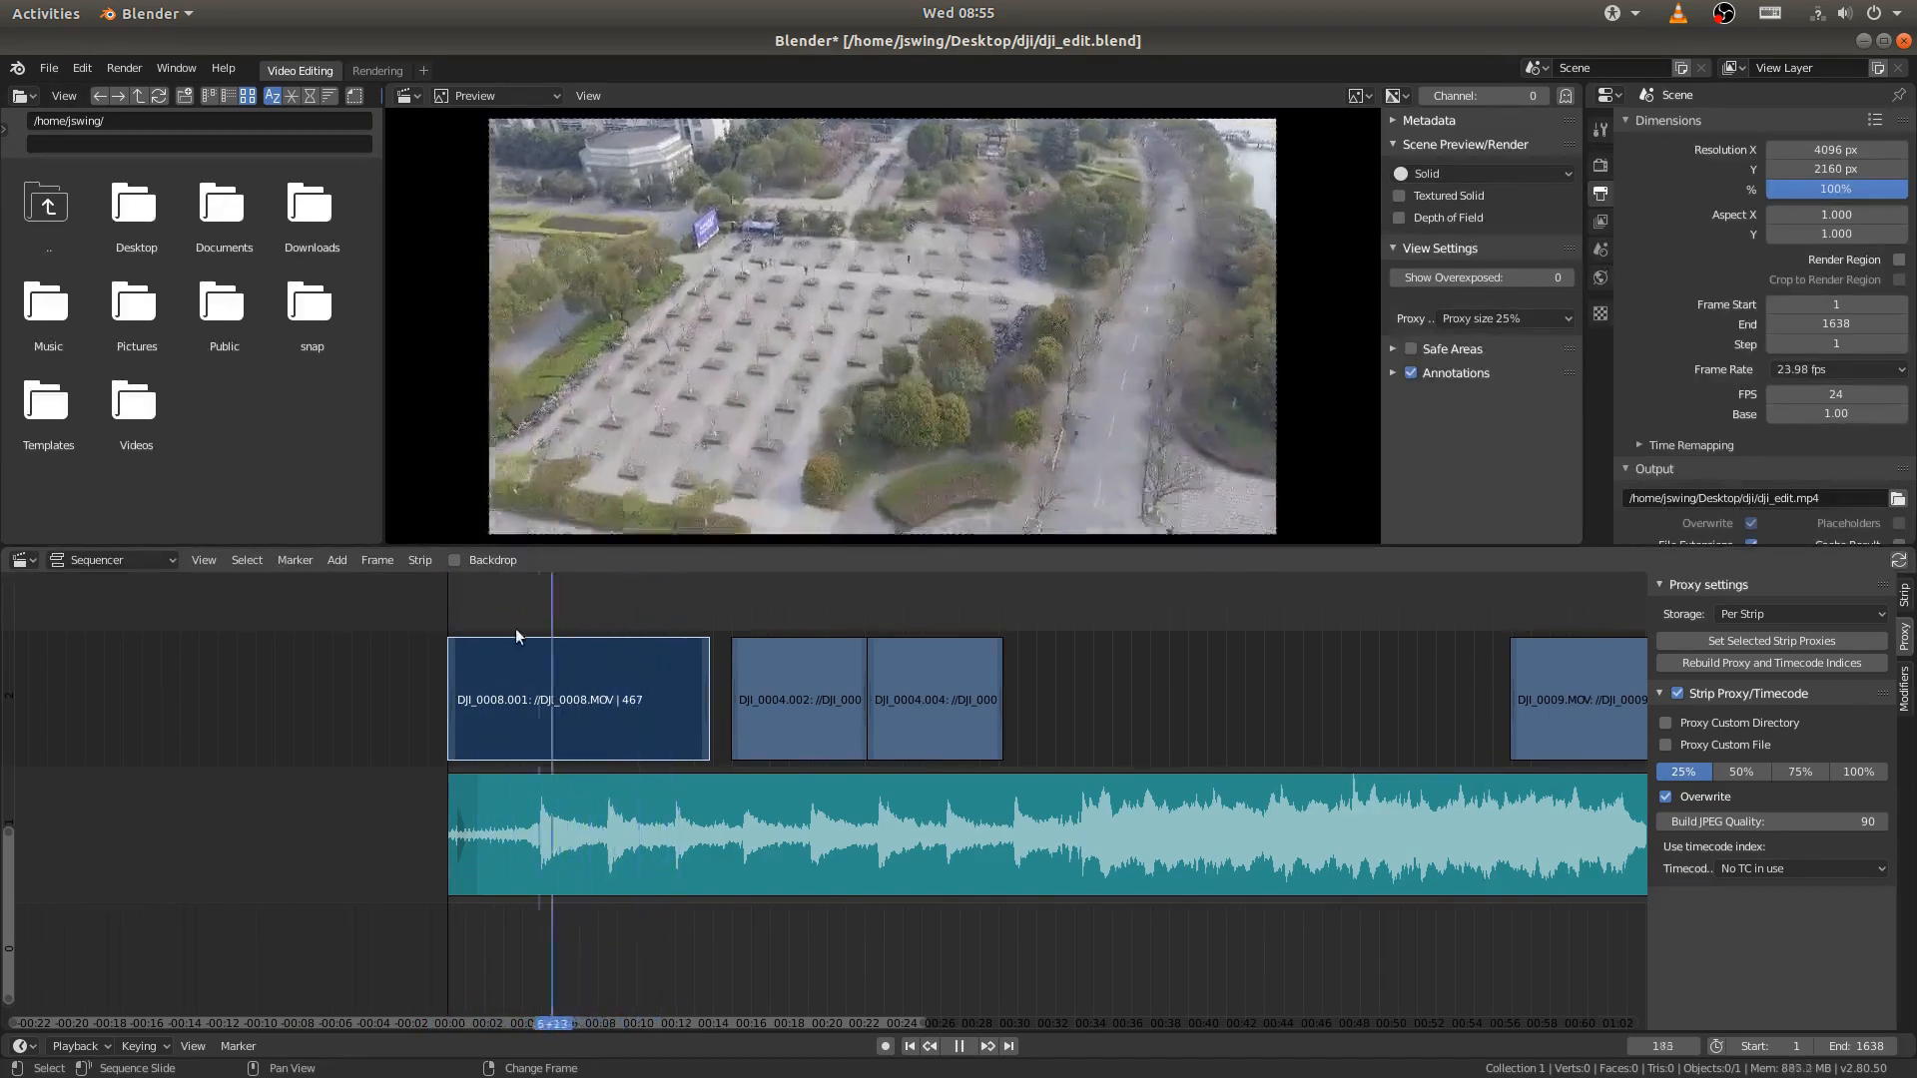
{"action": "right_click_drag", "start_coordinate": [517, 630], "coordinate": [505, 635]}
{"action": "key", "text": "space"}
{"action": "left_click", "coordinate": [914, 1049]}
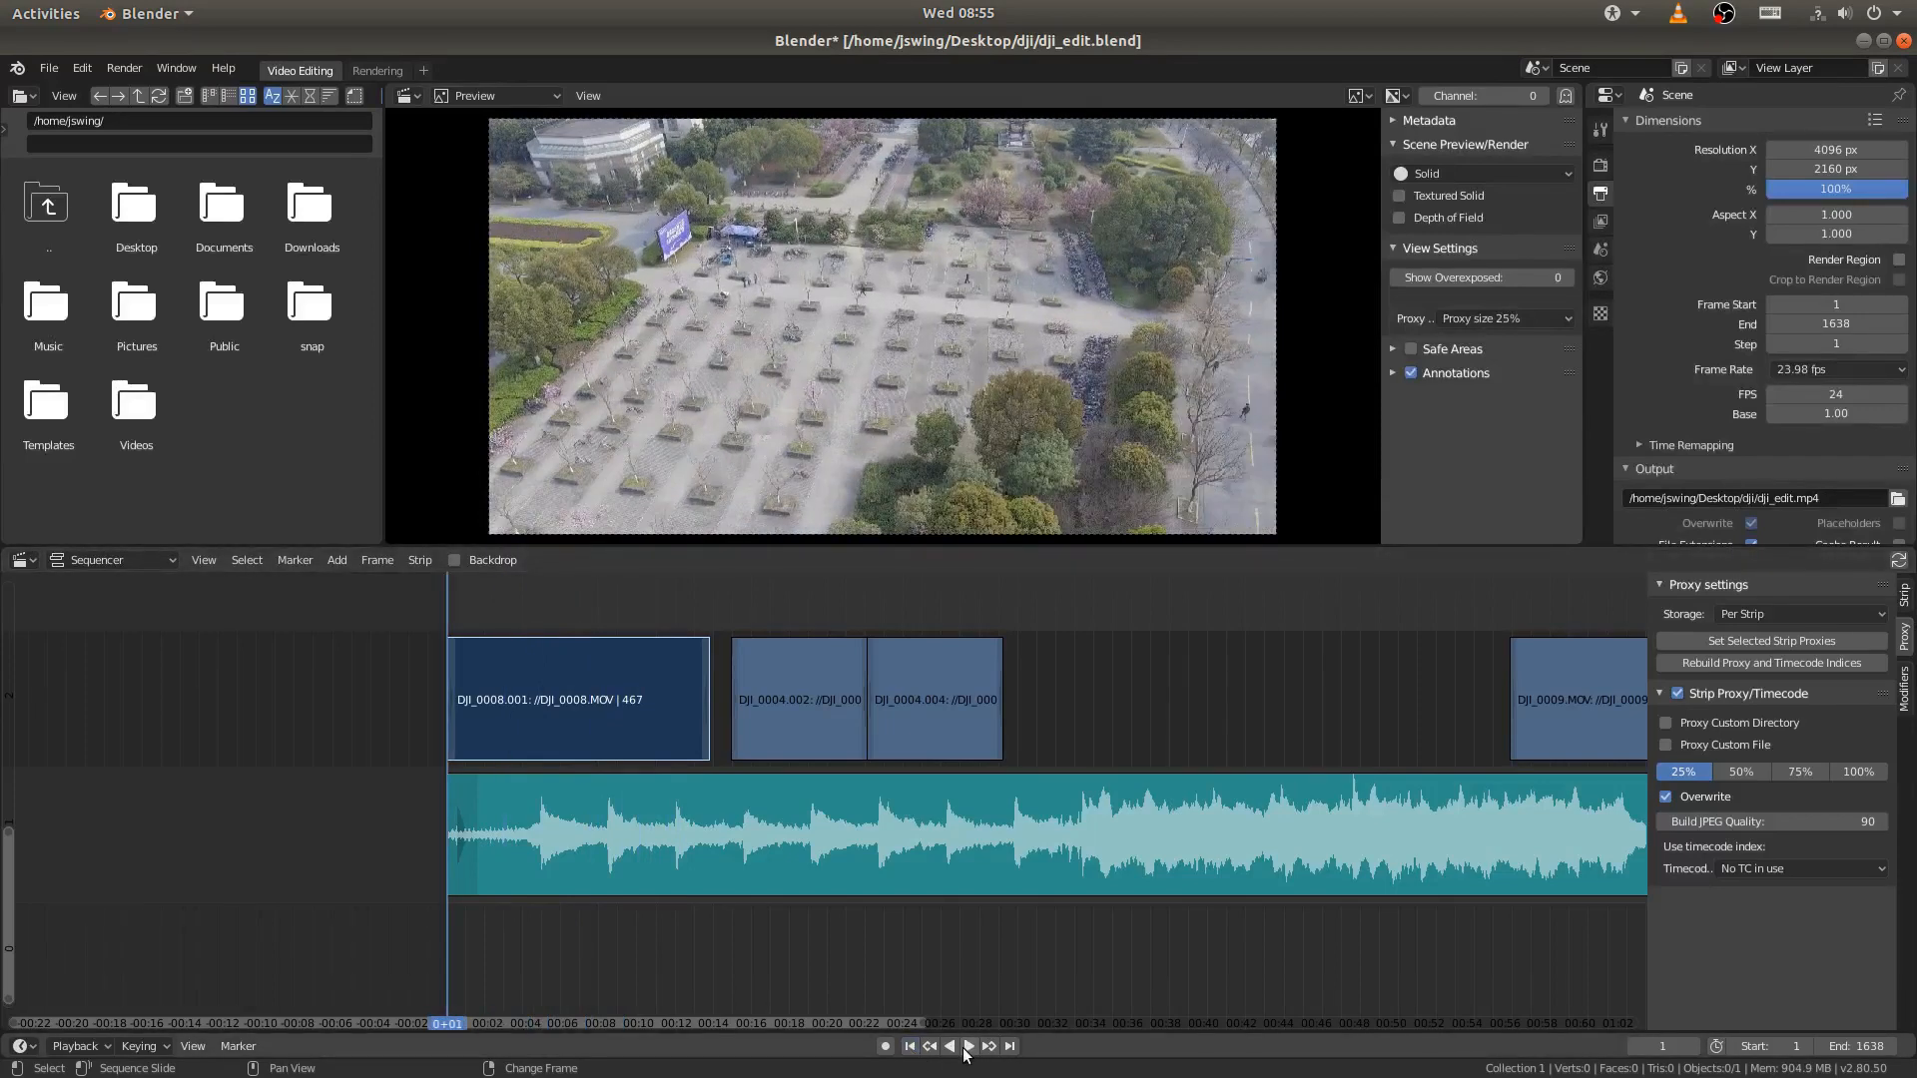
{"action": "left_click", "coordinate": [968, 1046]}
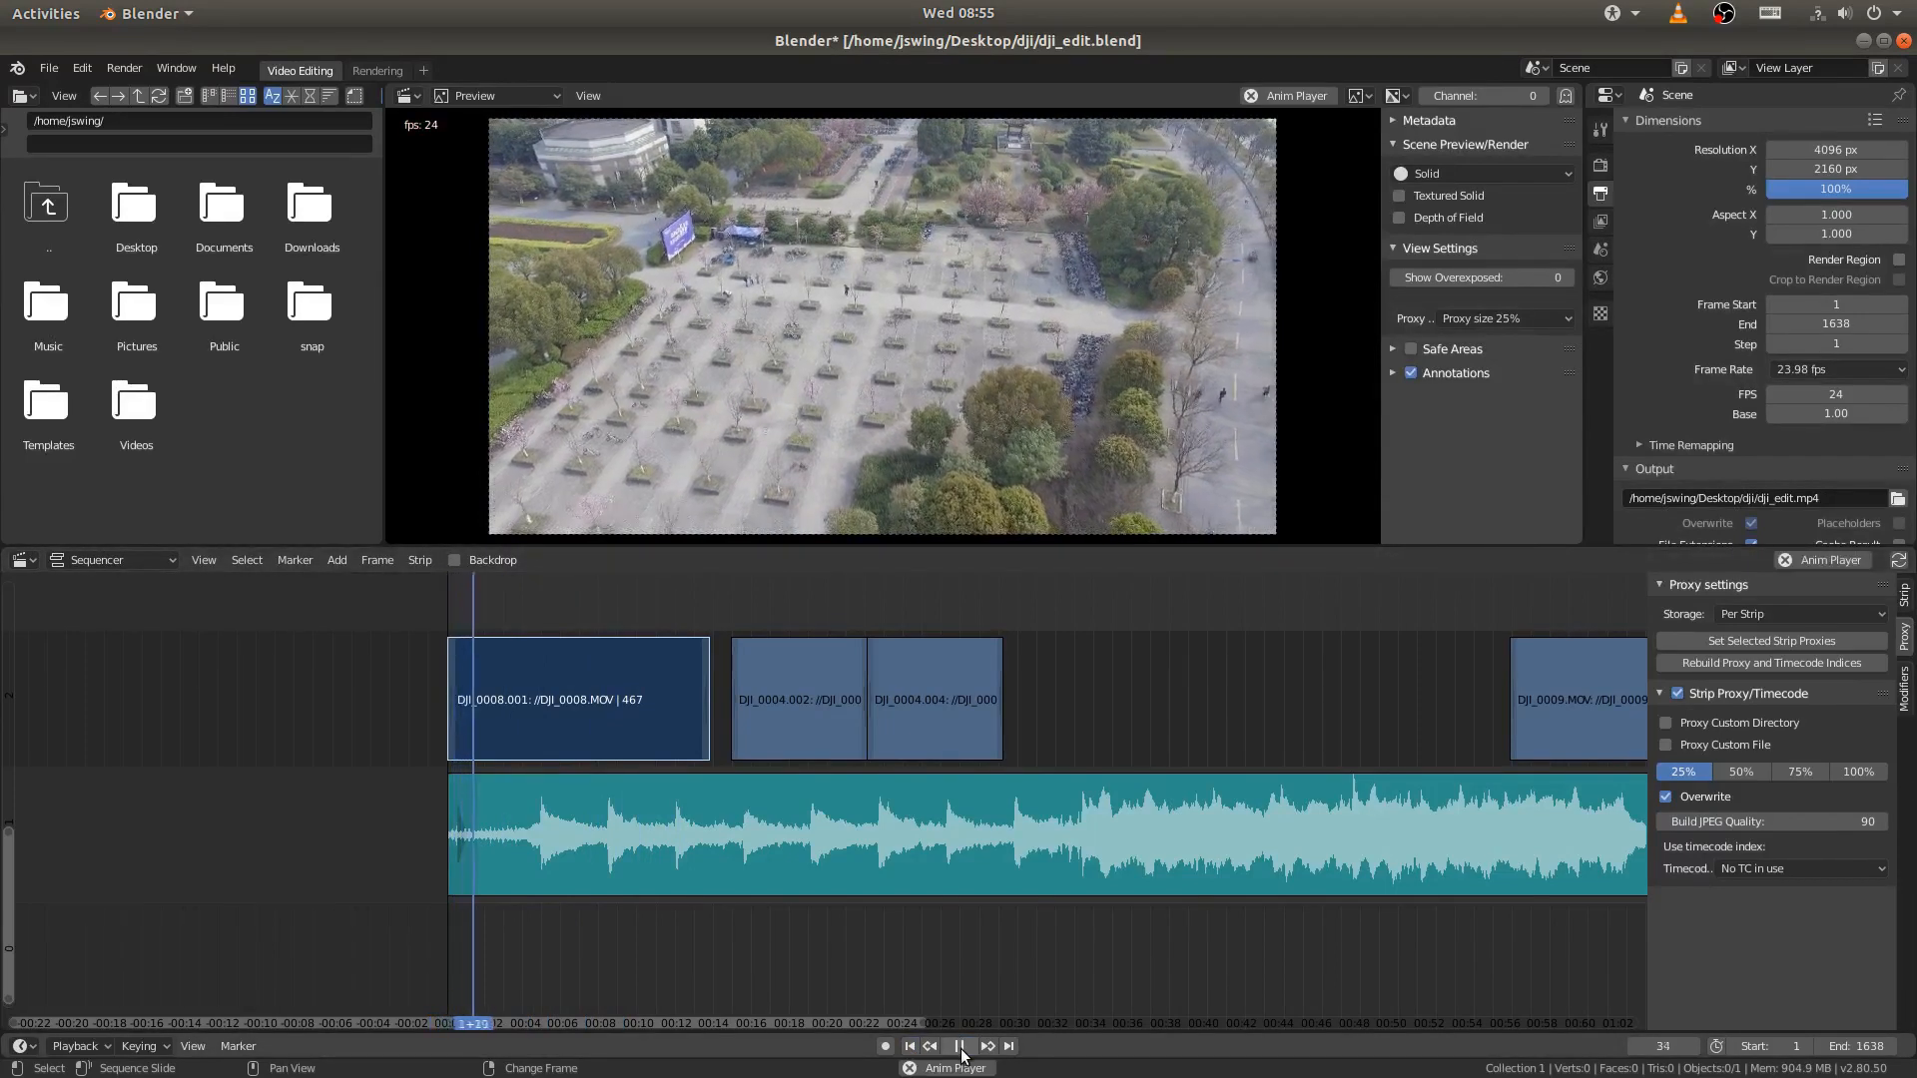
{"action": "left_click", "coordinate": [960, 1047]}
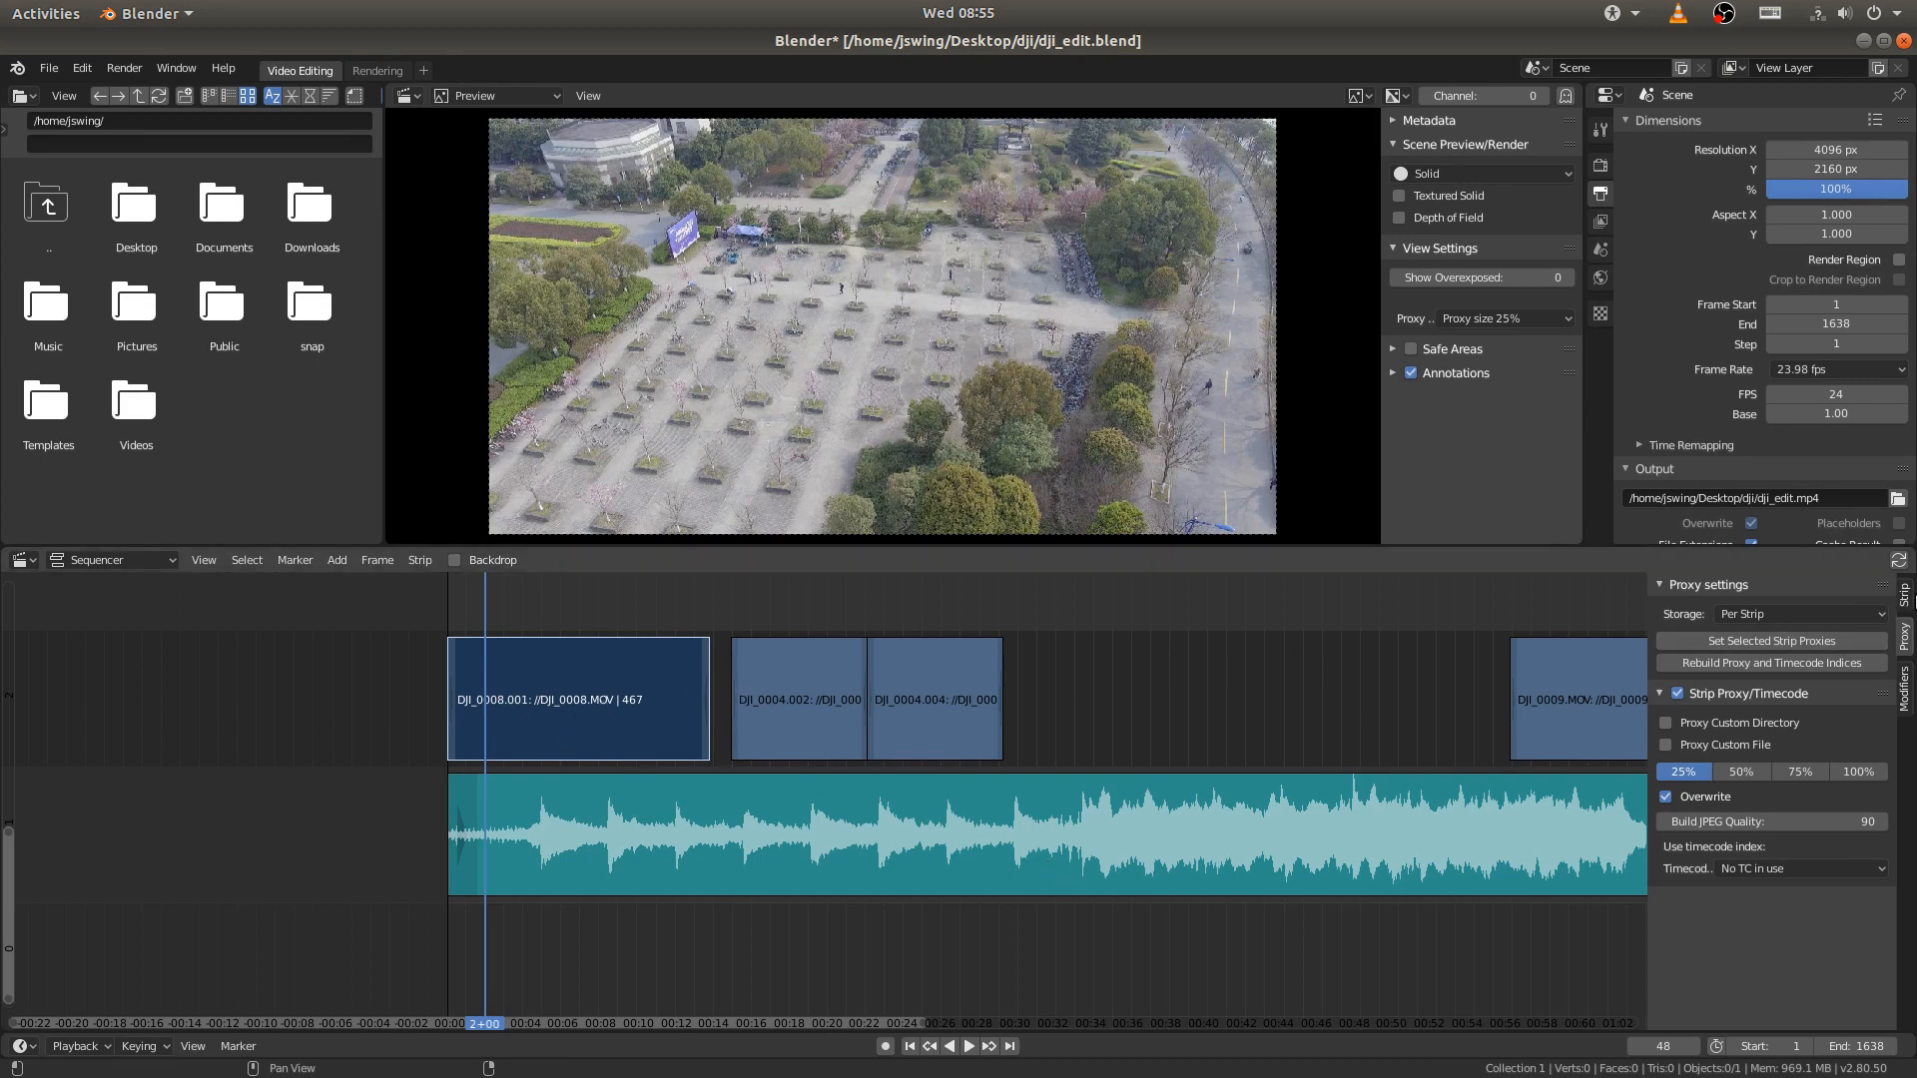
- Fade in the music strip by keyframing its volume at 1 on frame 48 and at 0 on frame 1
{"action": "left_click", "coordinate": [1901, 597]}
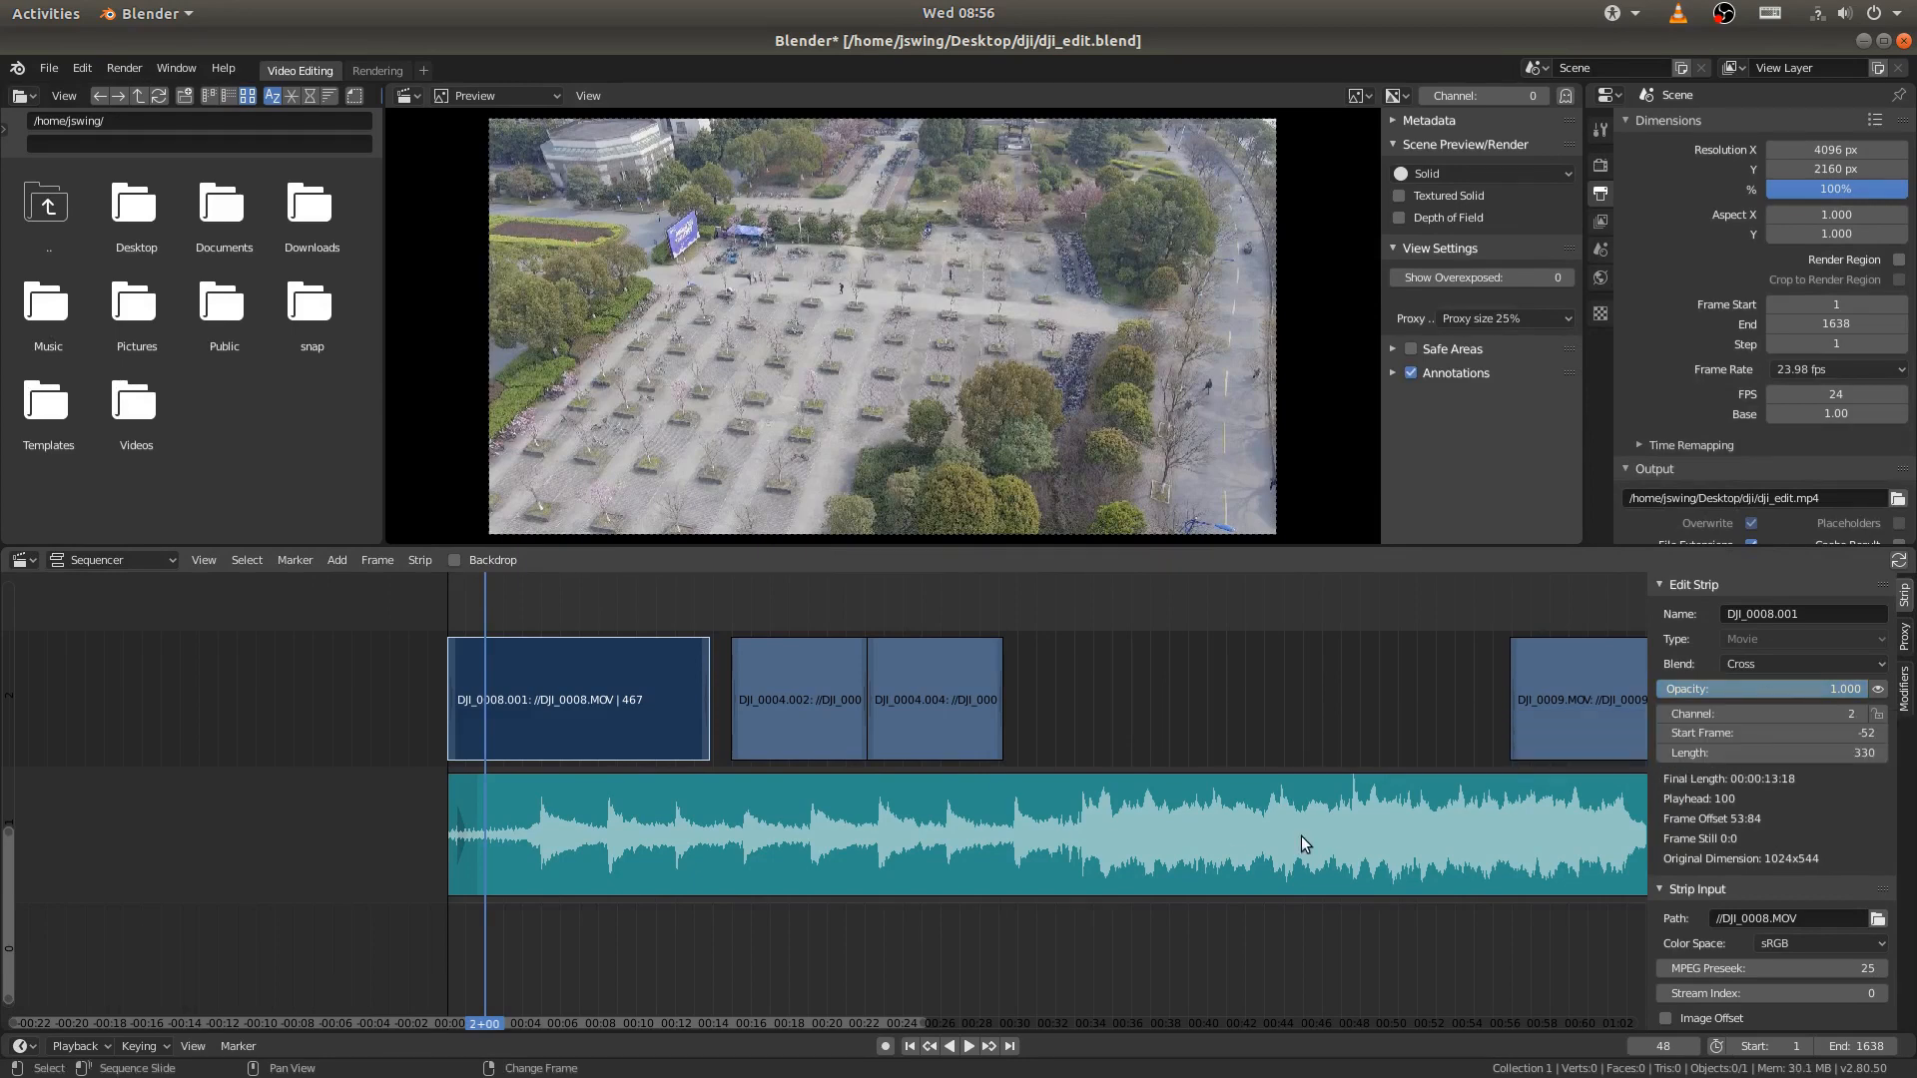
{"action": "left_click", "coordinate": [934, 830]}
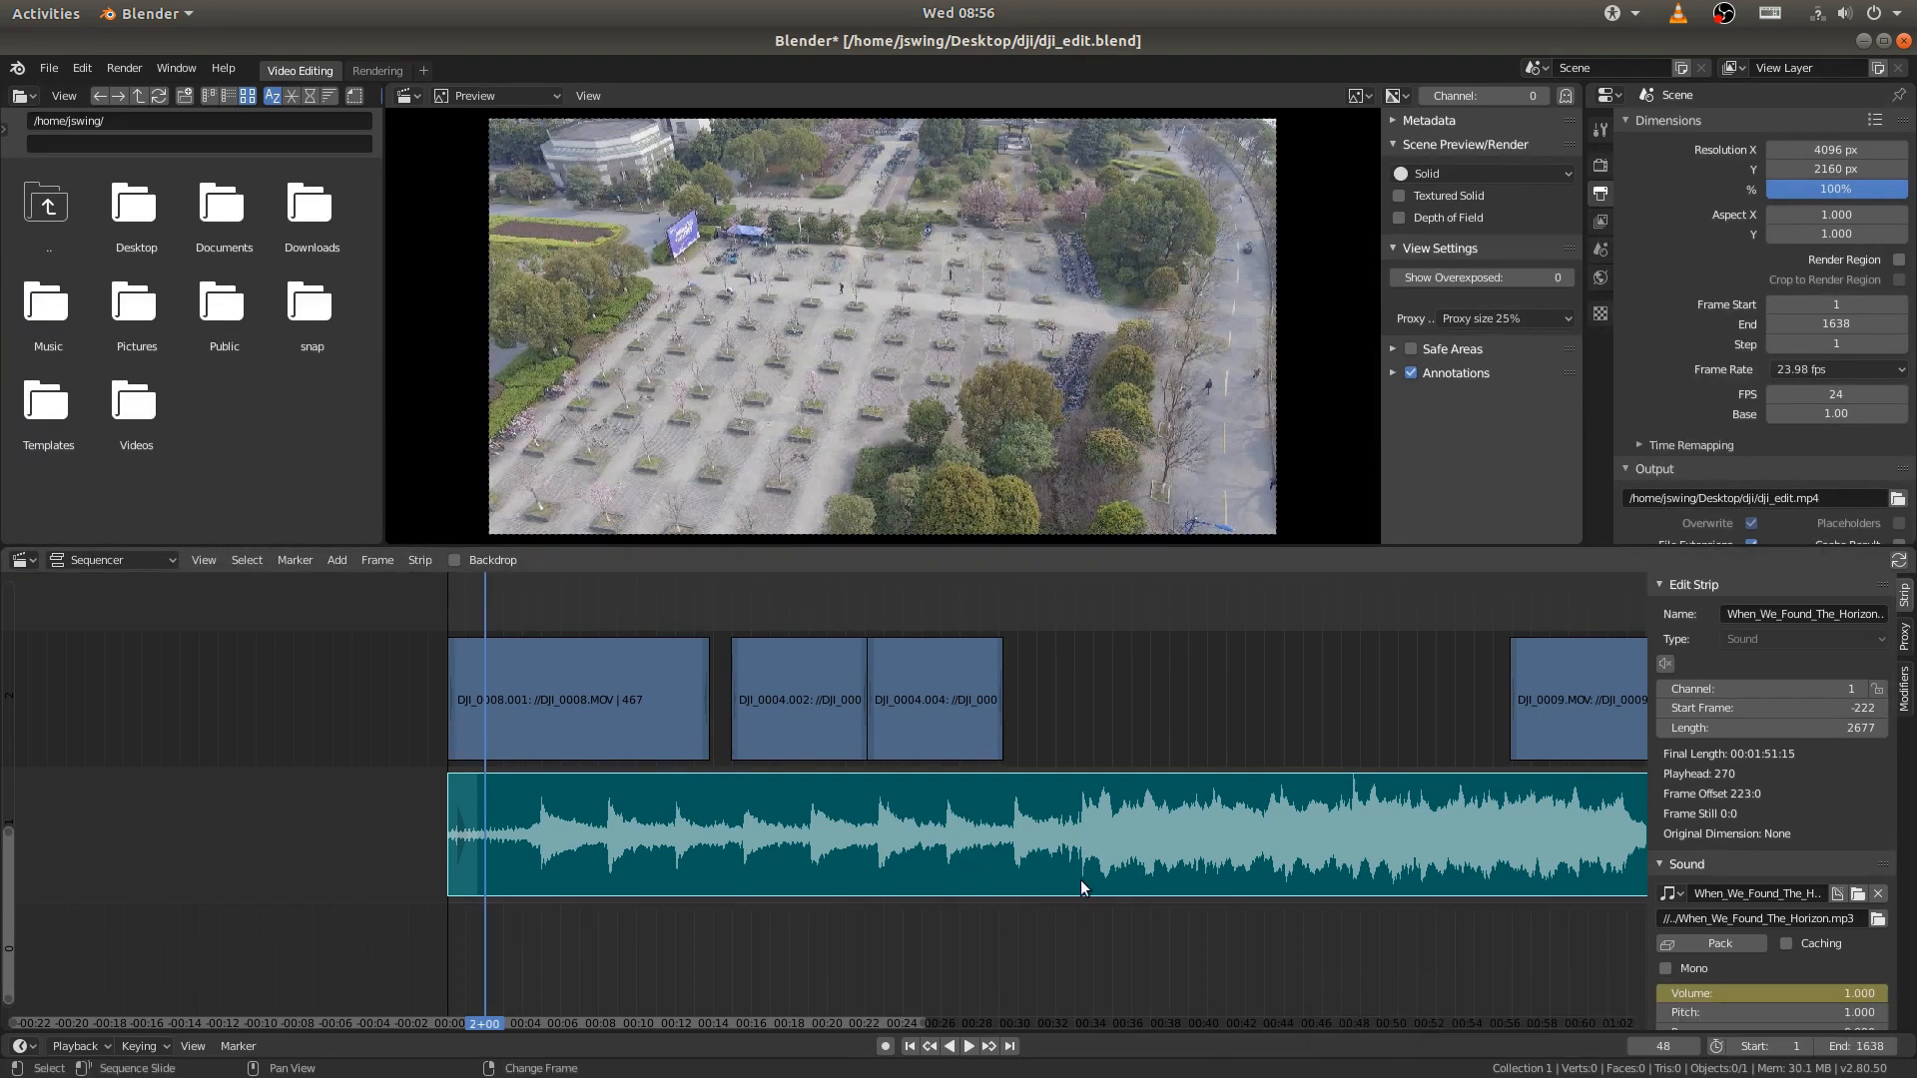
{"action": "left_click", "coordinate": [912, 1047]}
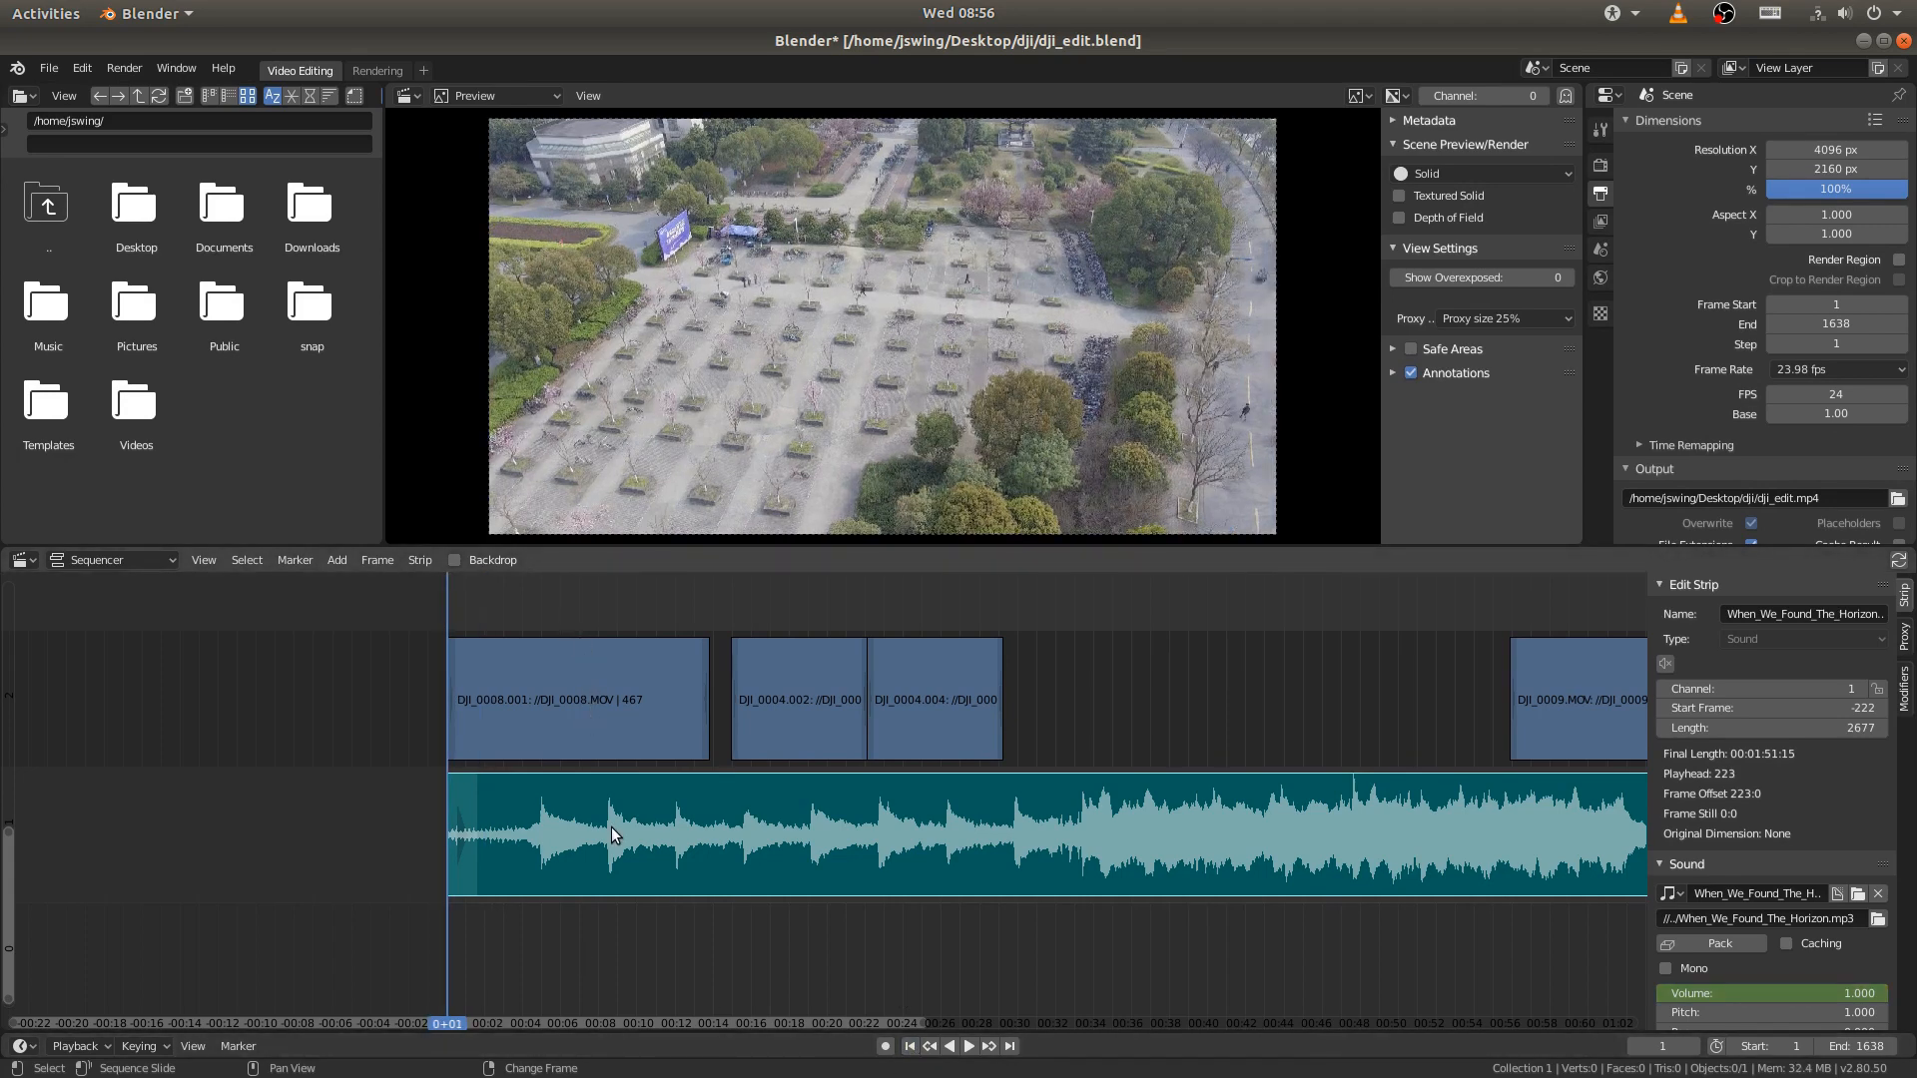
{"action": "left_click", "coordinate": [1807, 992]}
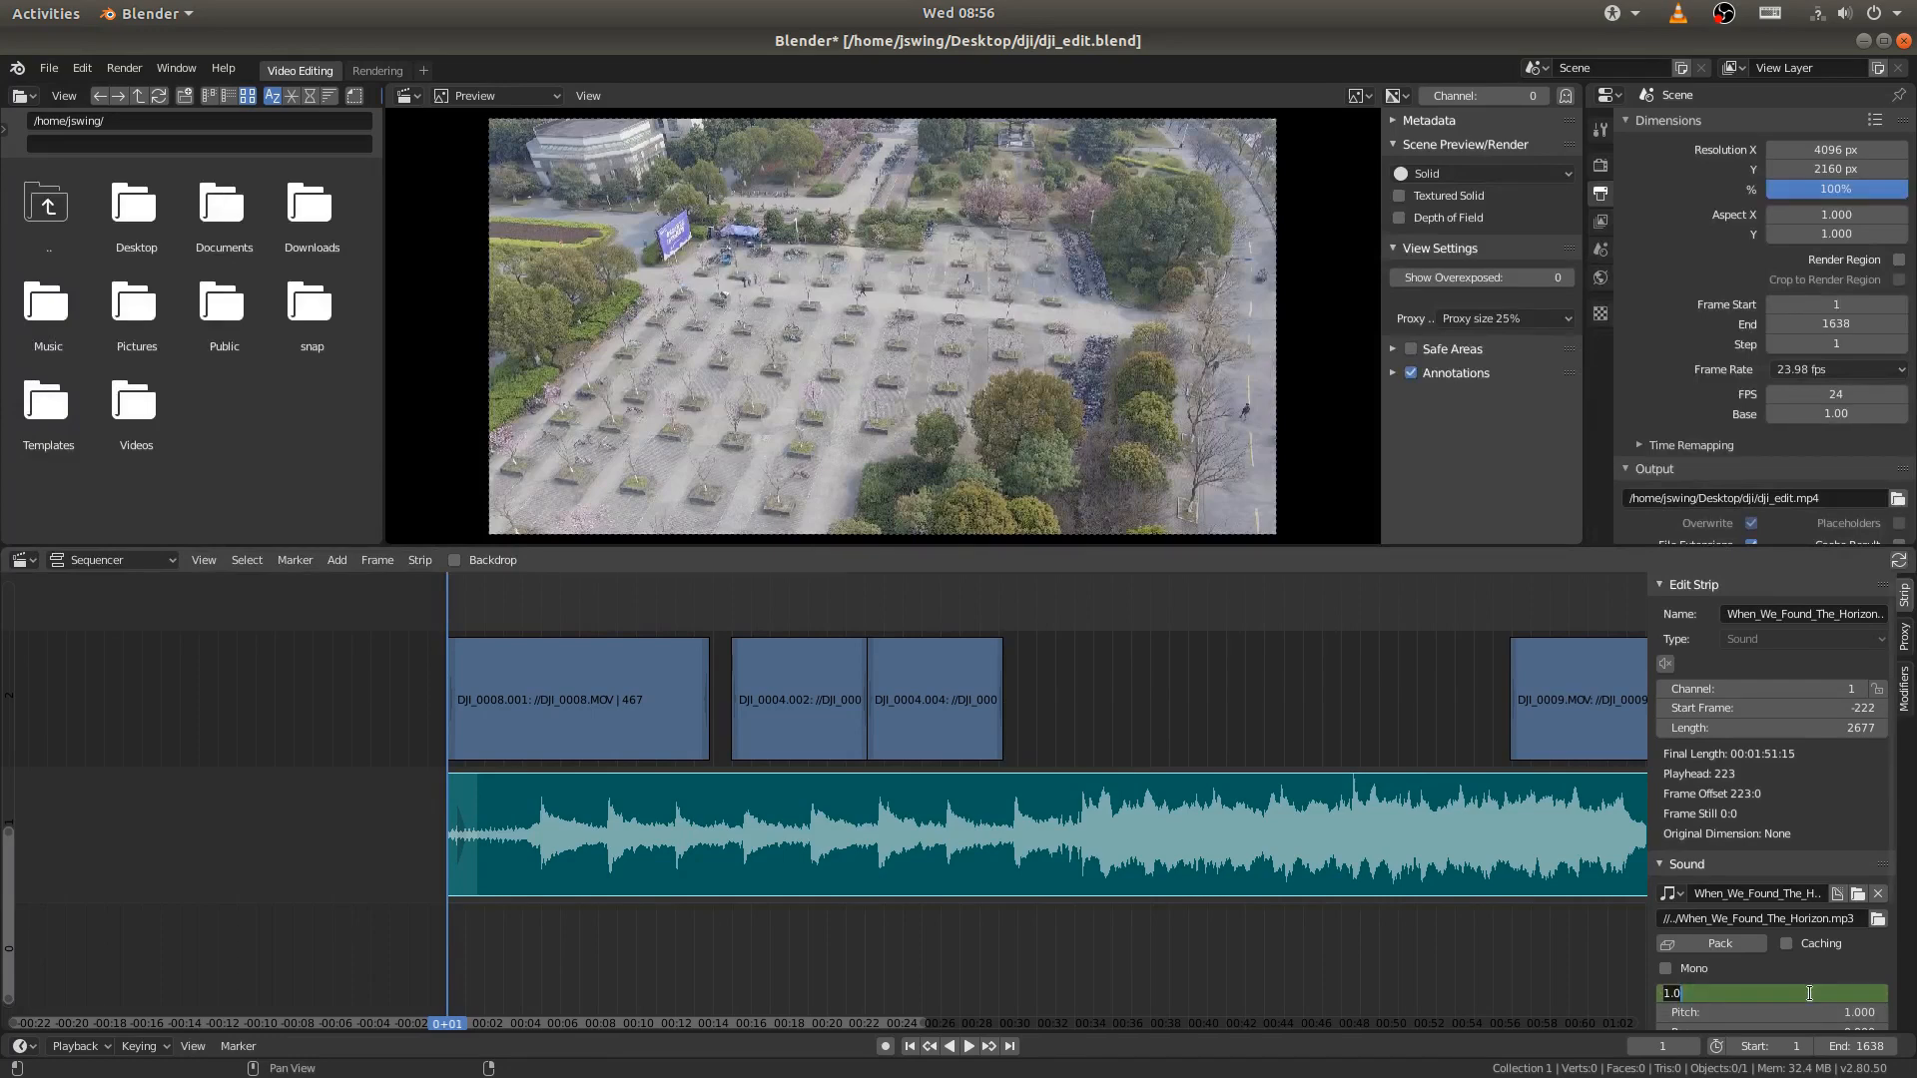
{"action": "type", "text": "0"}
{"action": "key", "text": "Return"}
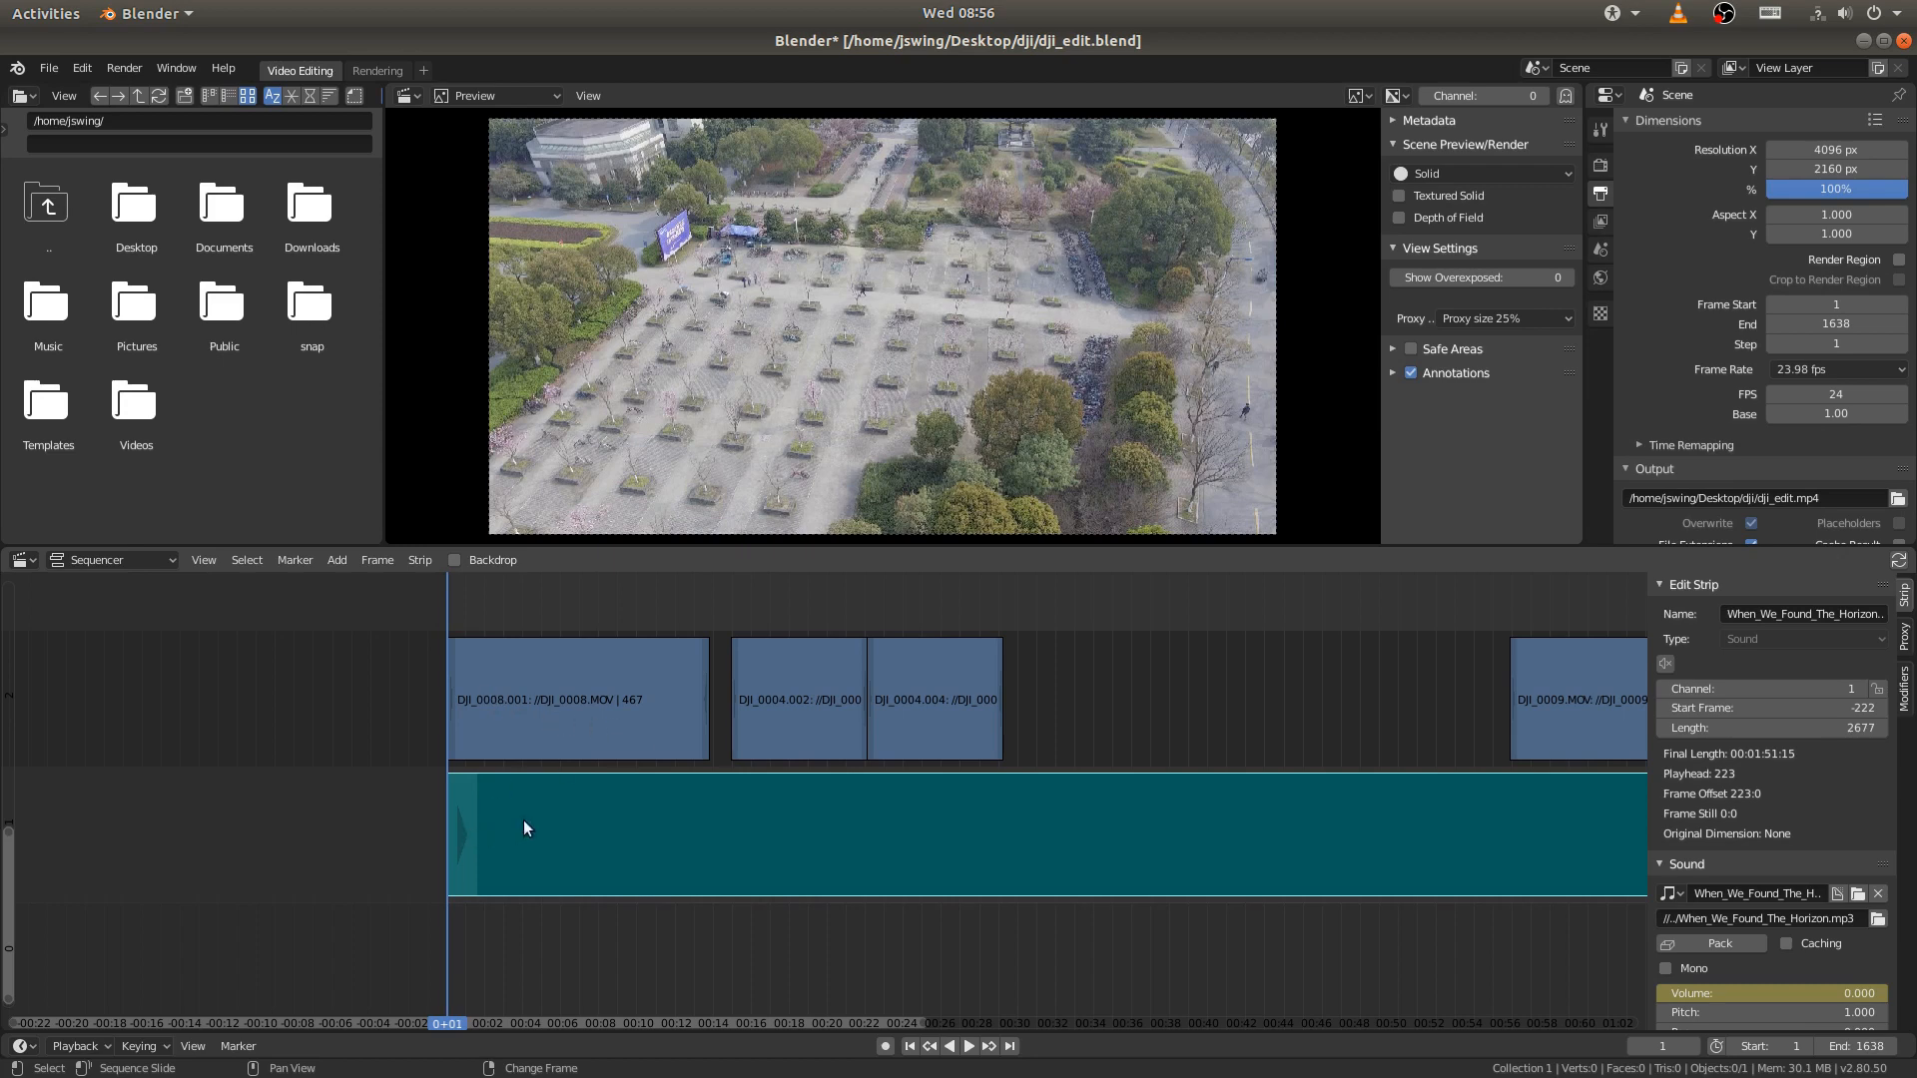
- Set the opening DJI_0008.001 strip's opacity to 0 at frame 1 and keyframe it for the fade-in
{"action": "left_click", "coordinate": [613, 711]}
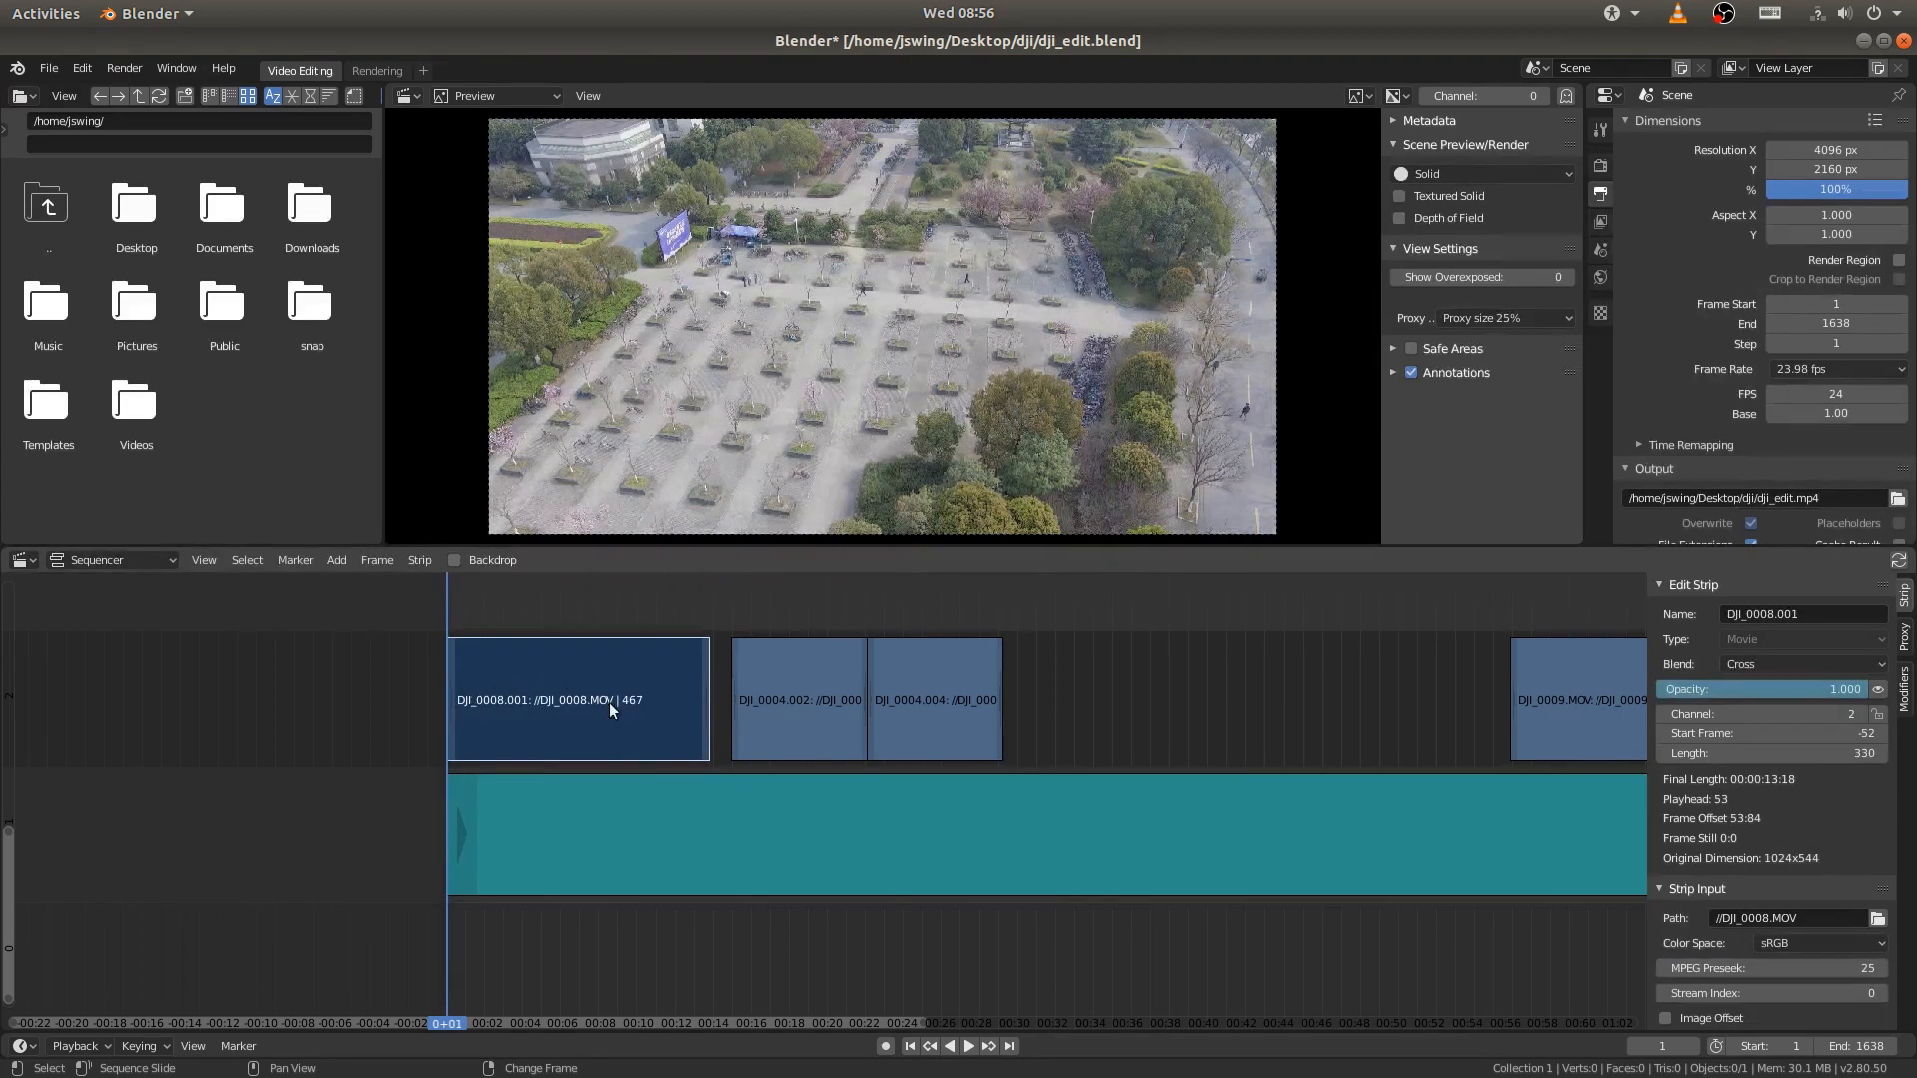
{"action": "left_click", "coordinate": [1763, 686]}
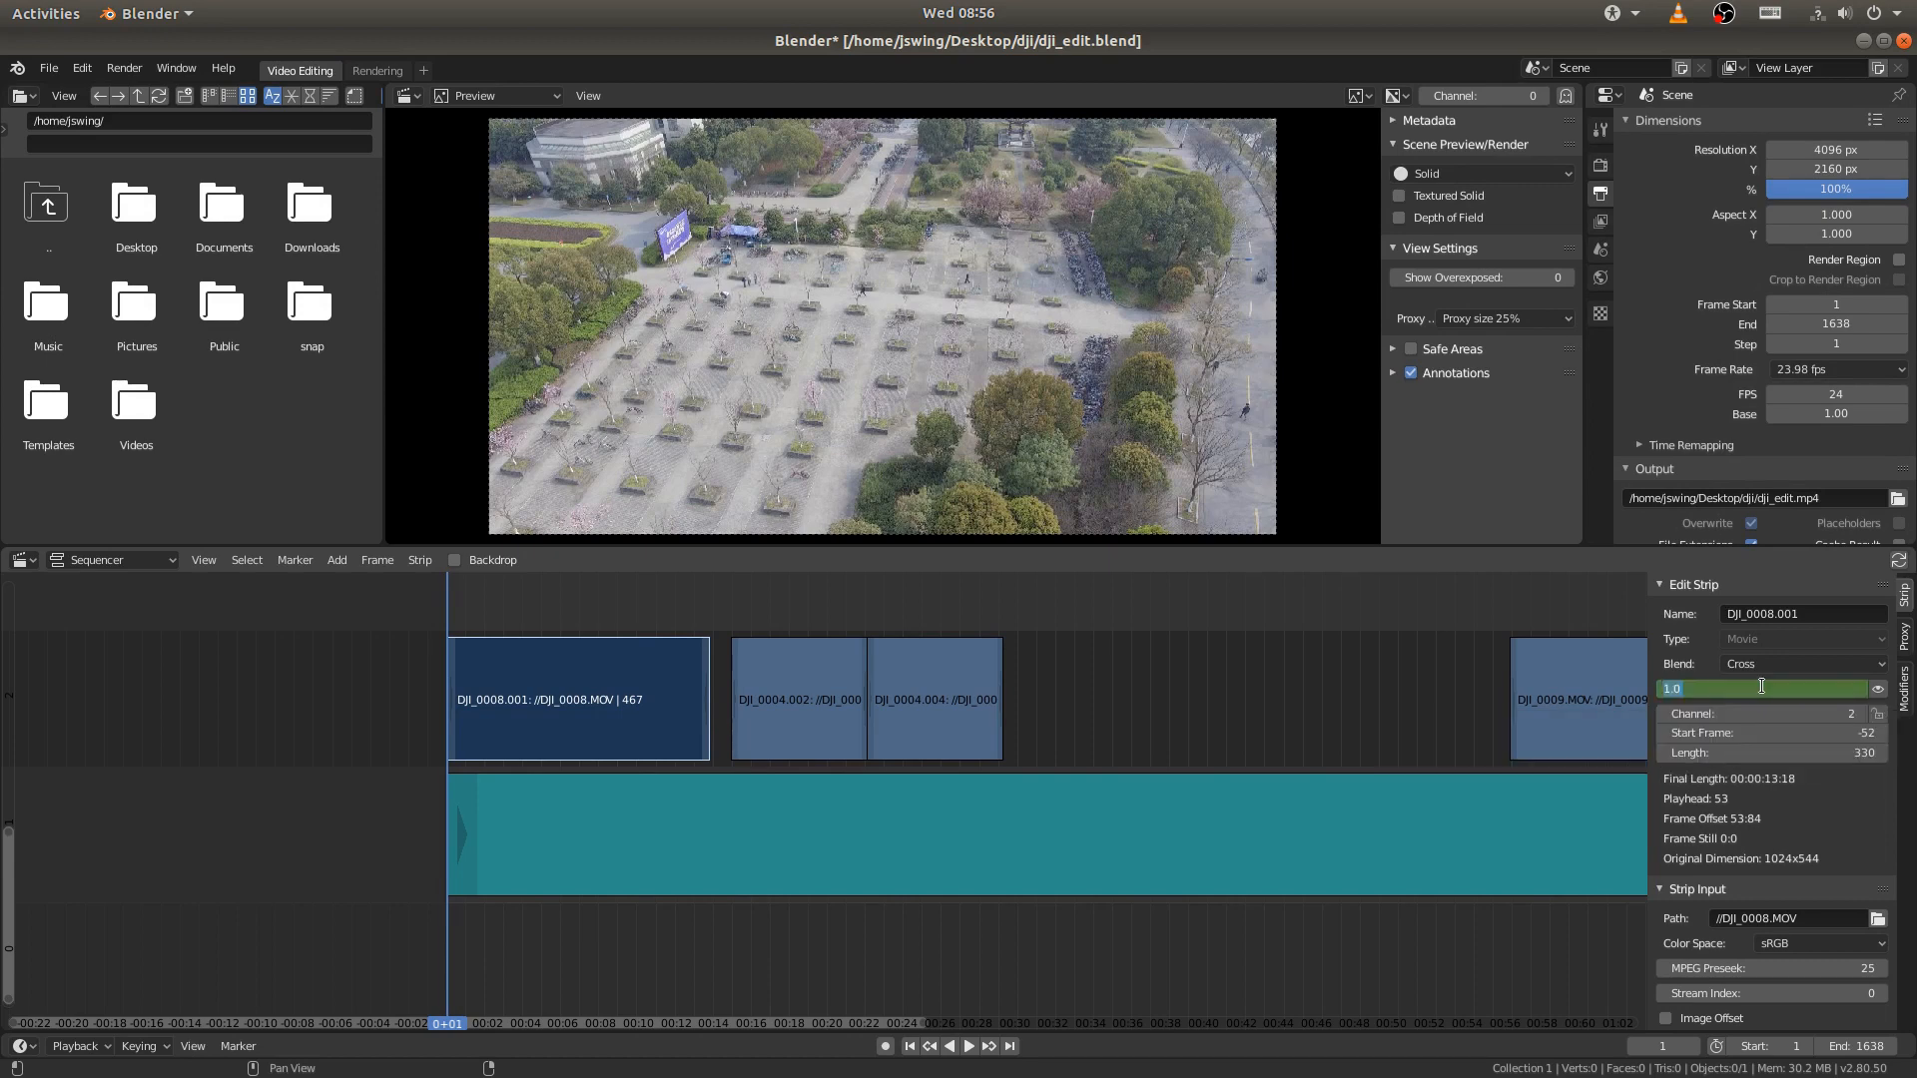
{"action": "type", "text": "0"}
{"action": "key", "text": "Return"}
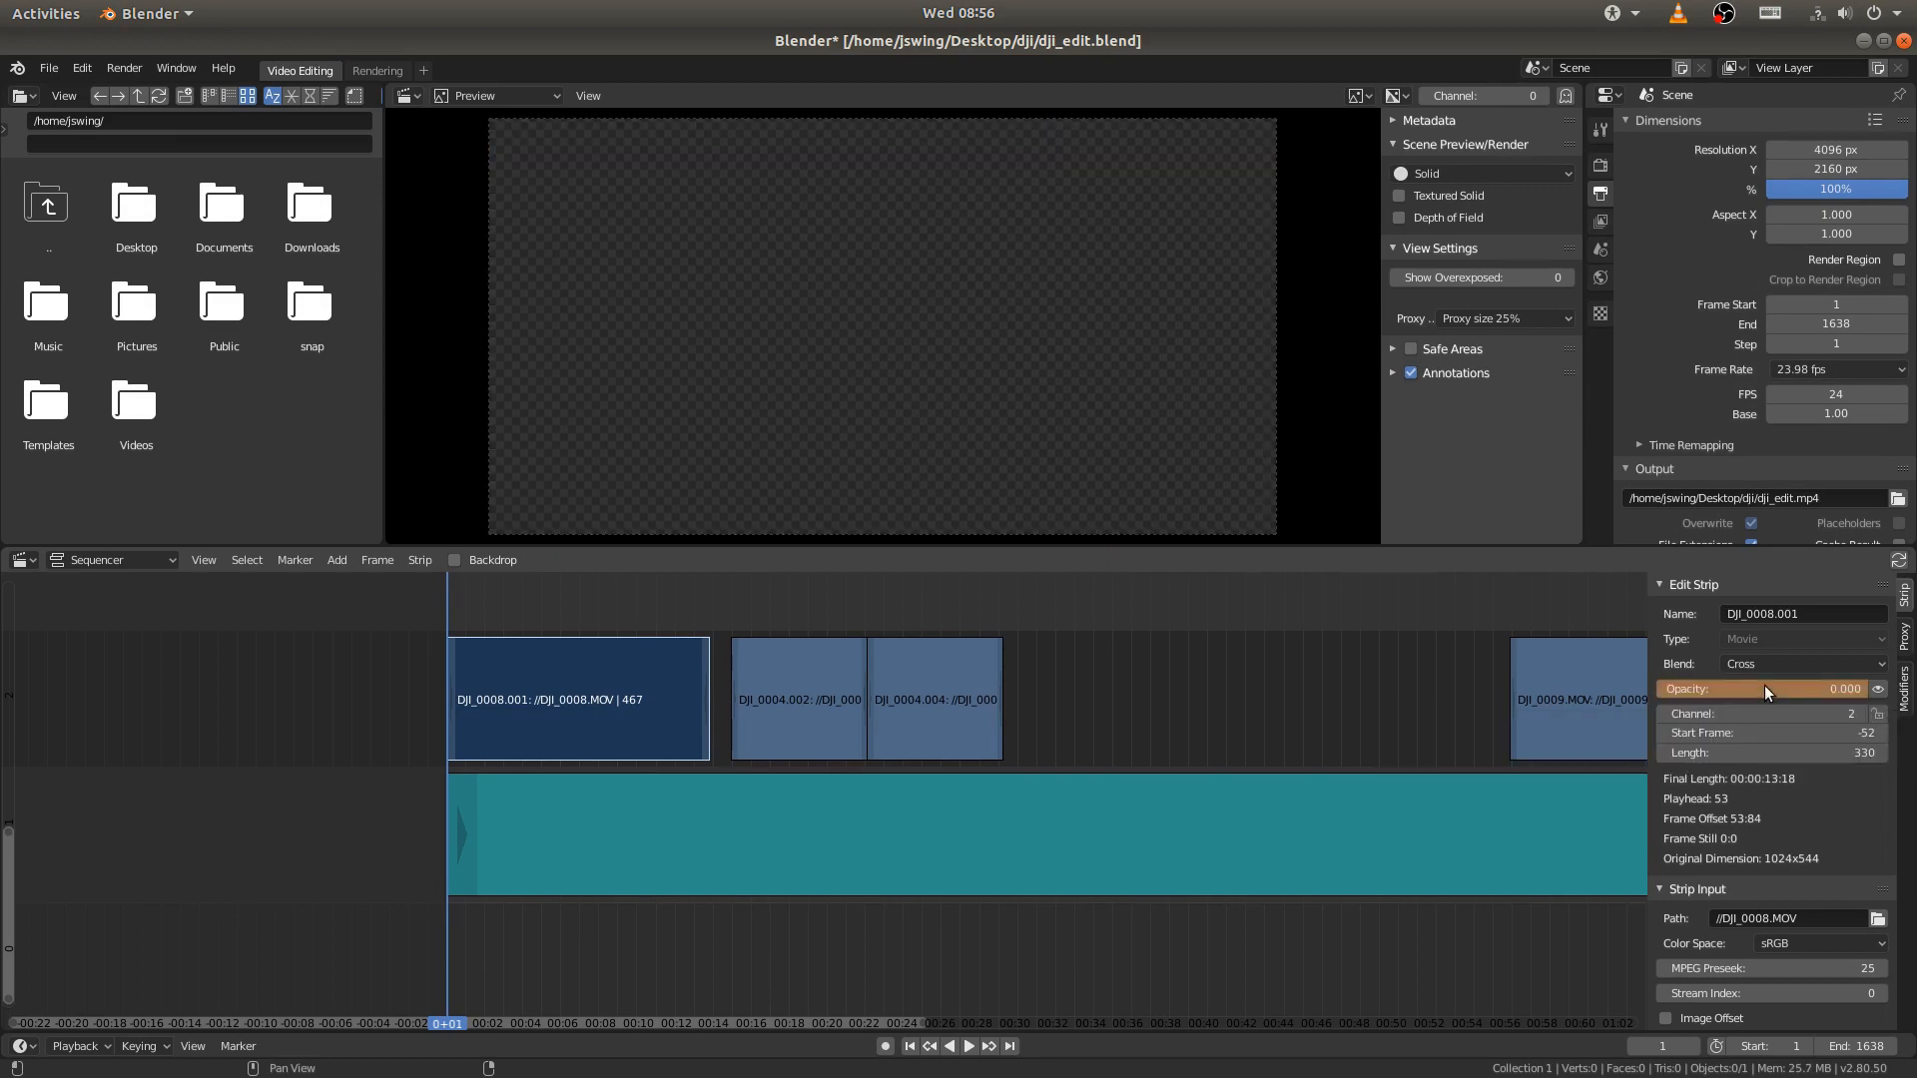
{"action": "key", "text": "i"}
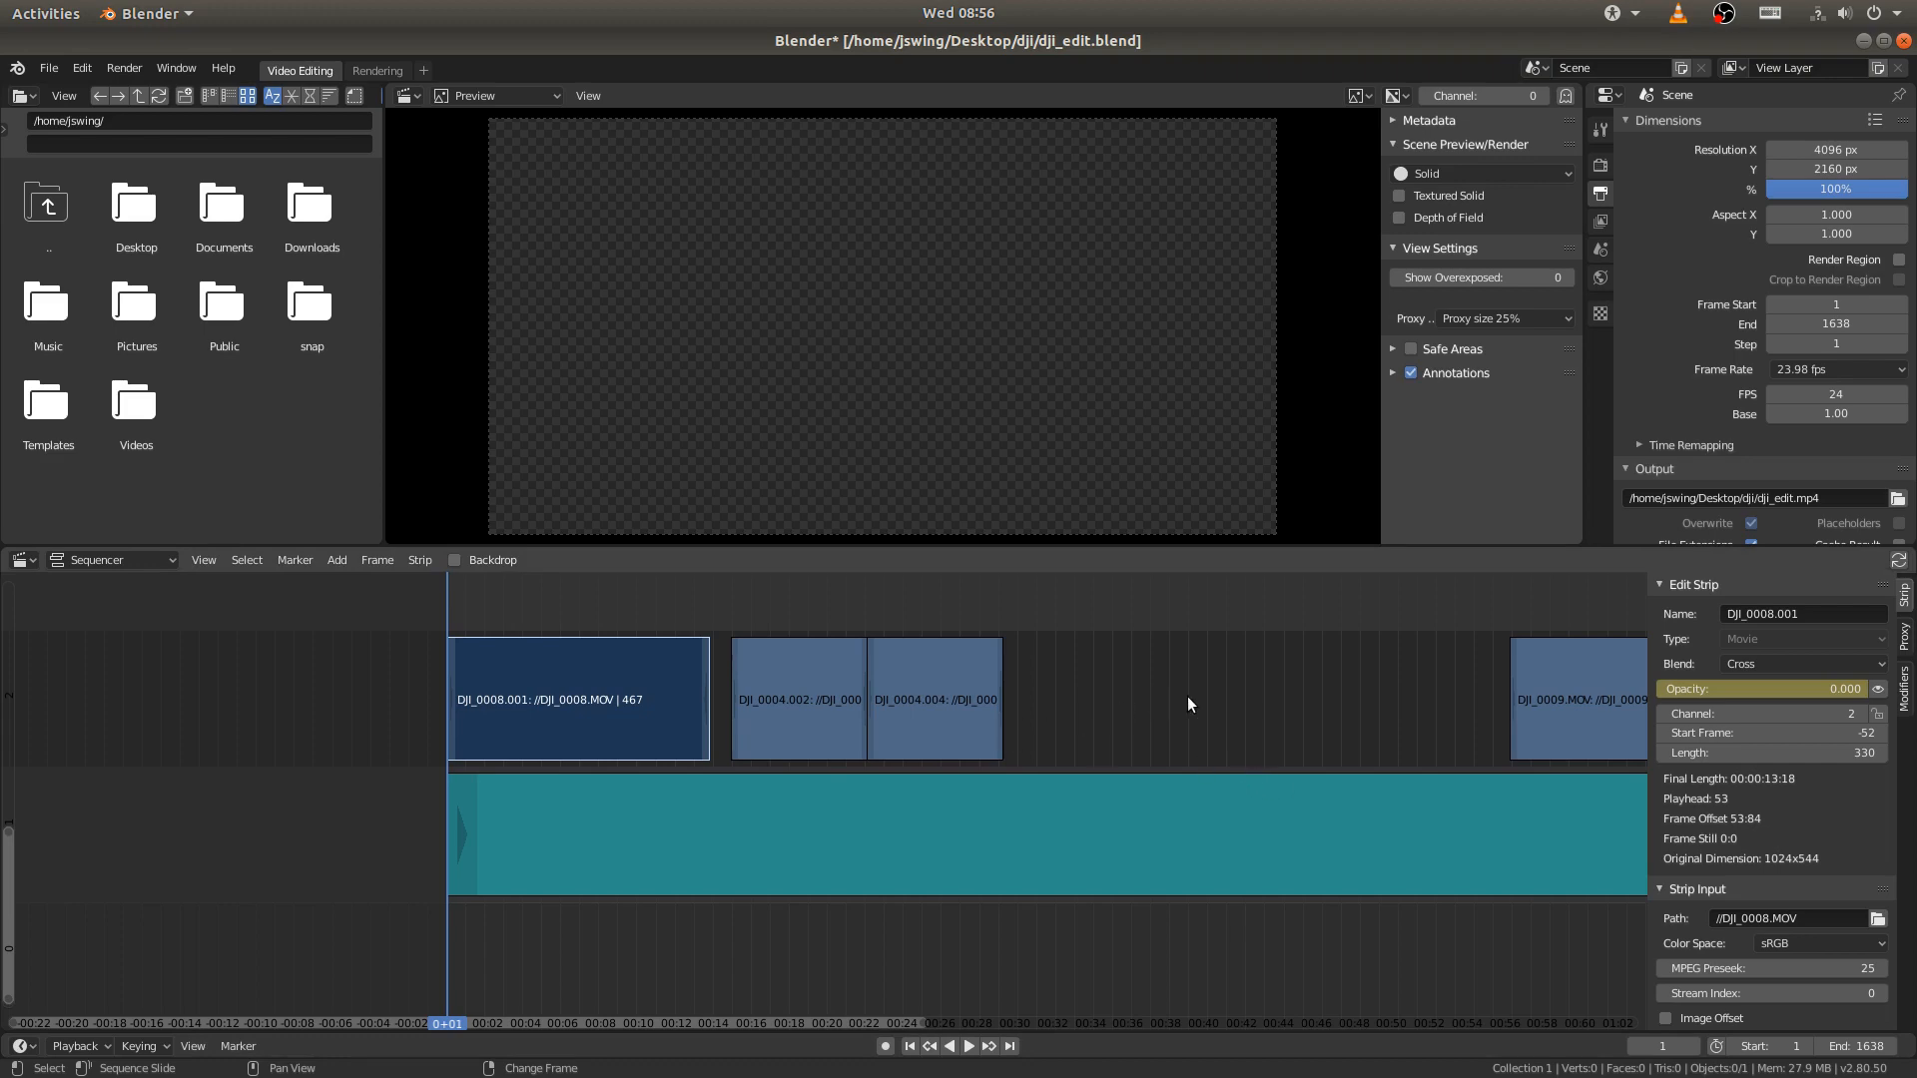
- Play back the opening fade-in and examine the music waveform around the first beat near frame 114
{"action": "key", "text": "space"}
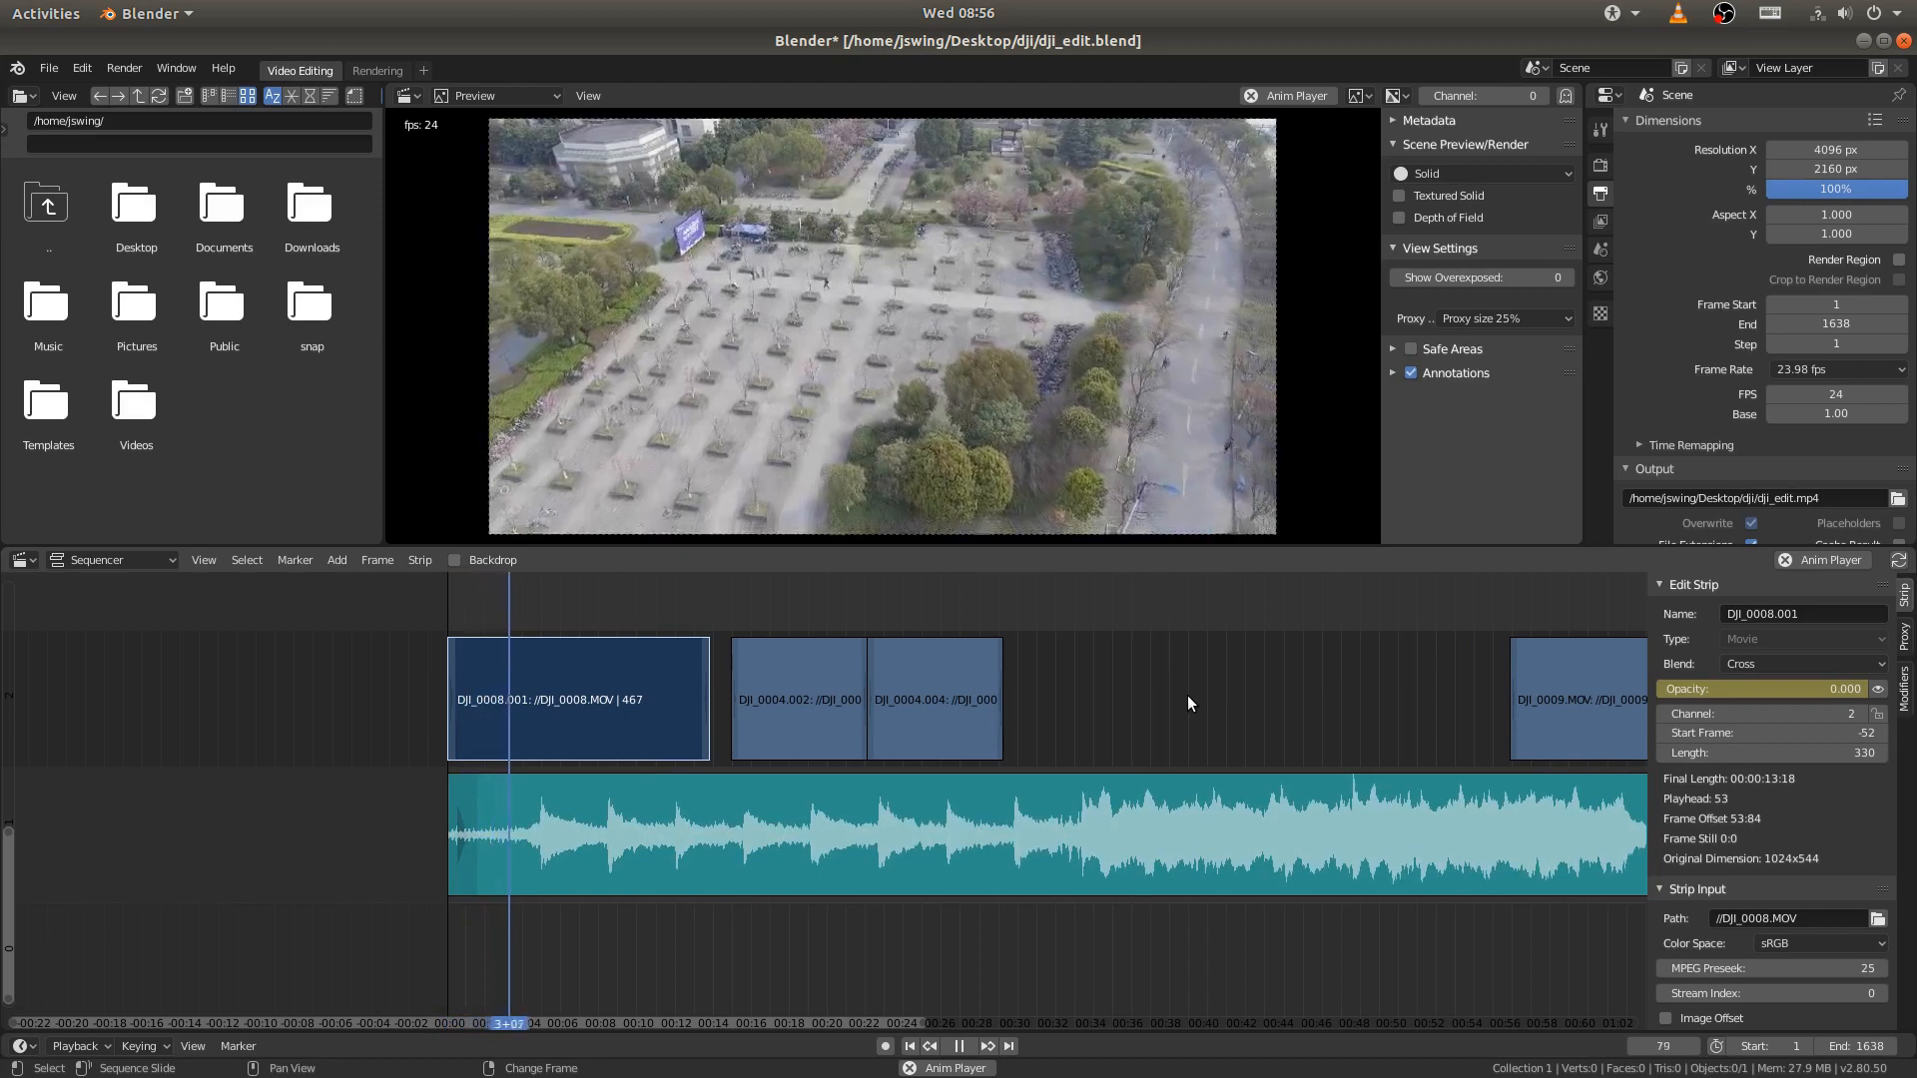
{"action": "key", "text": "space"}
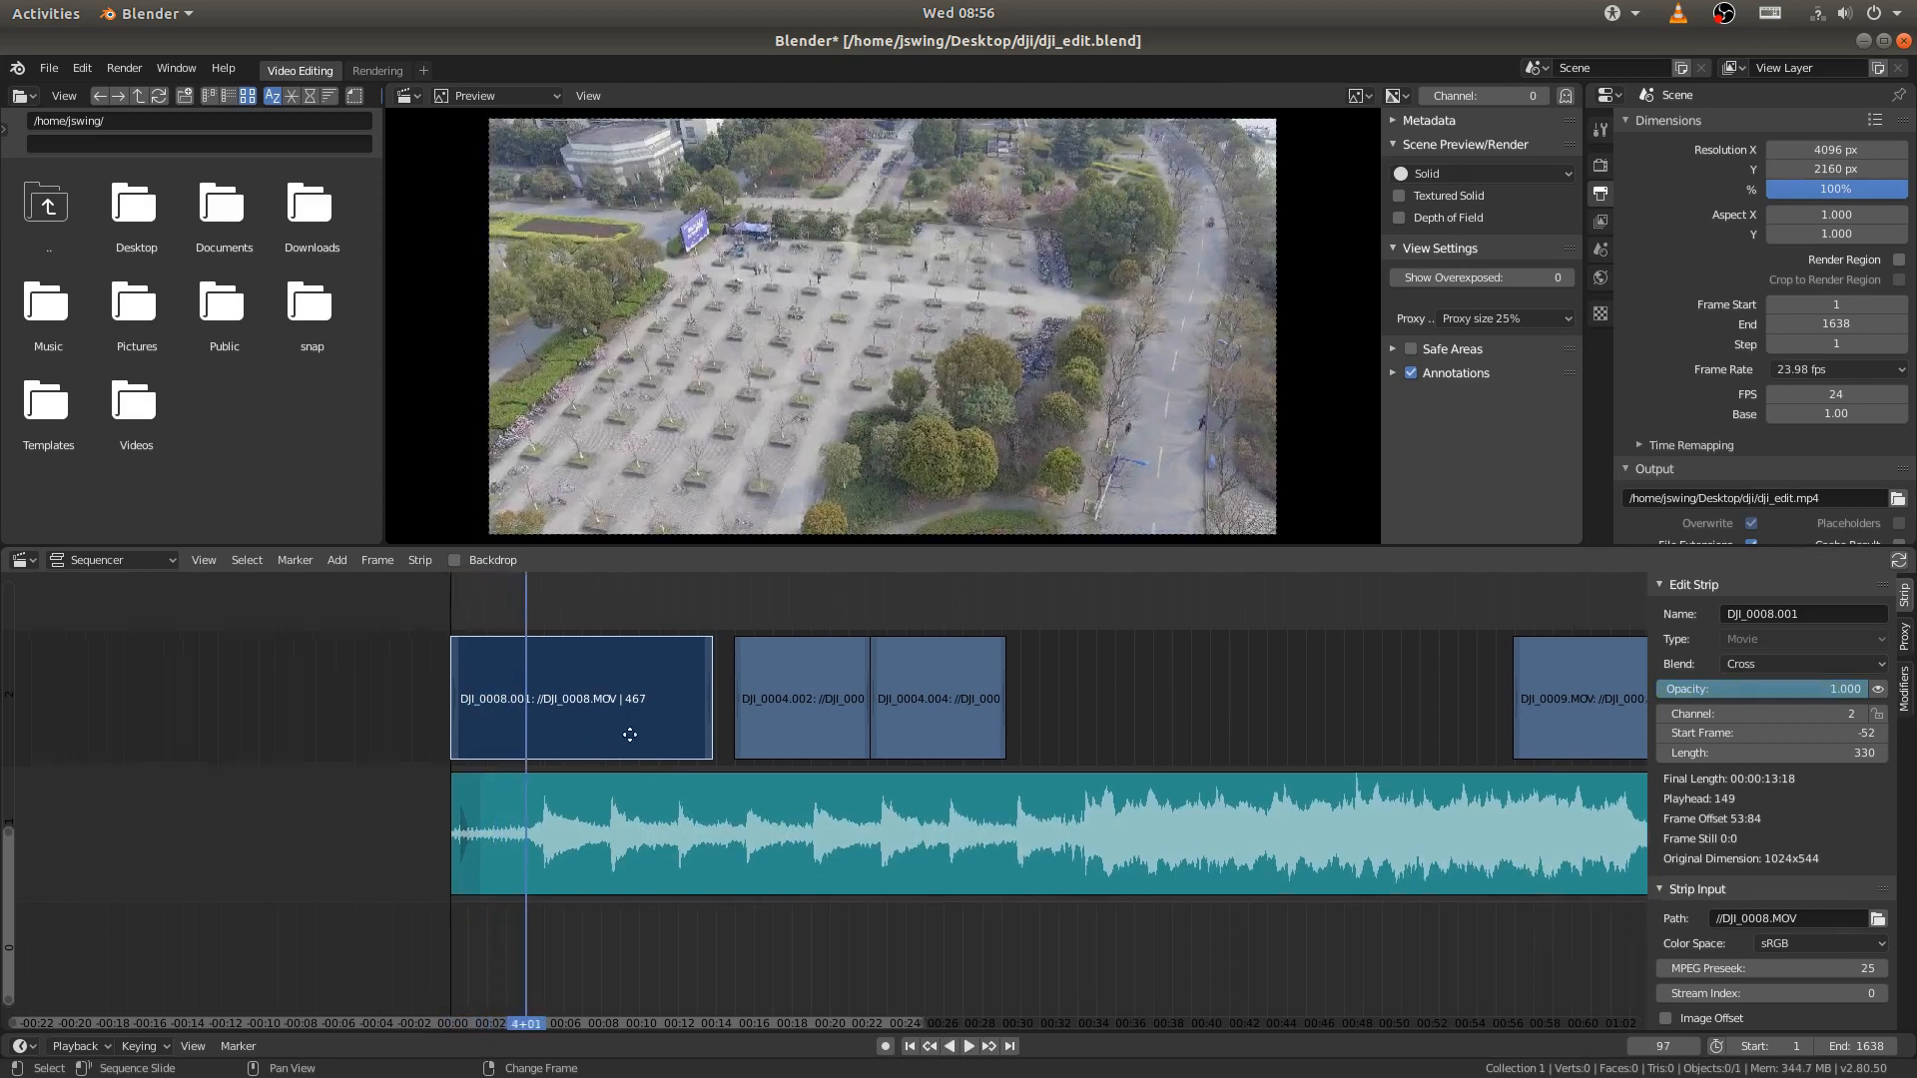
{"action": "scroll", "coordinate": [639, 730], "scroll_direction": "left", "scroll_amount": 3, "text": "ctrl"}
{"action": "mouse_move", "coordinate": [612, 741]}
{"action": "right_mouse_down"}
{"action": "mouse_move", "coordinate": [535, 740]}
{"action": "mouse_move", "coordinate": [621, 728]}
{"action": "right_mouse_up"}
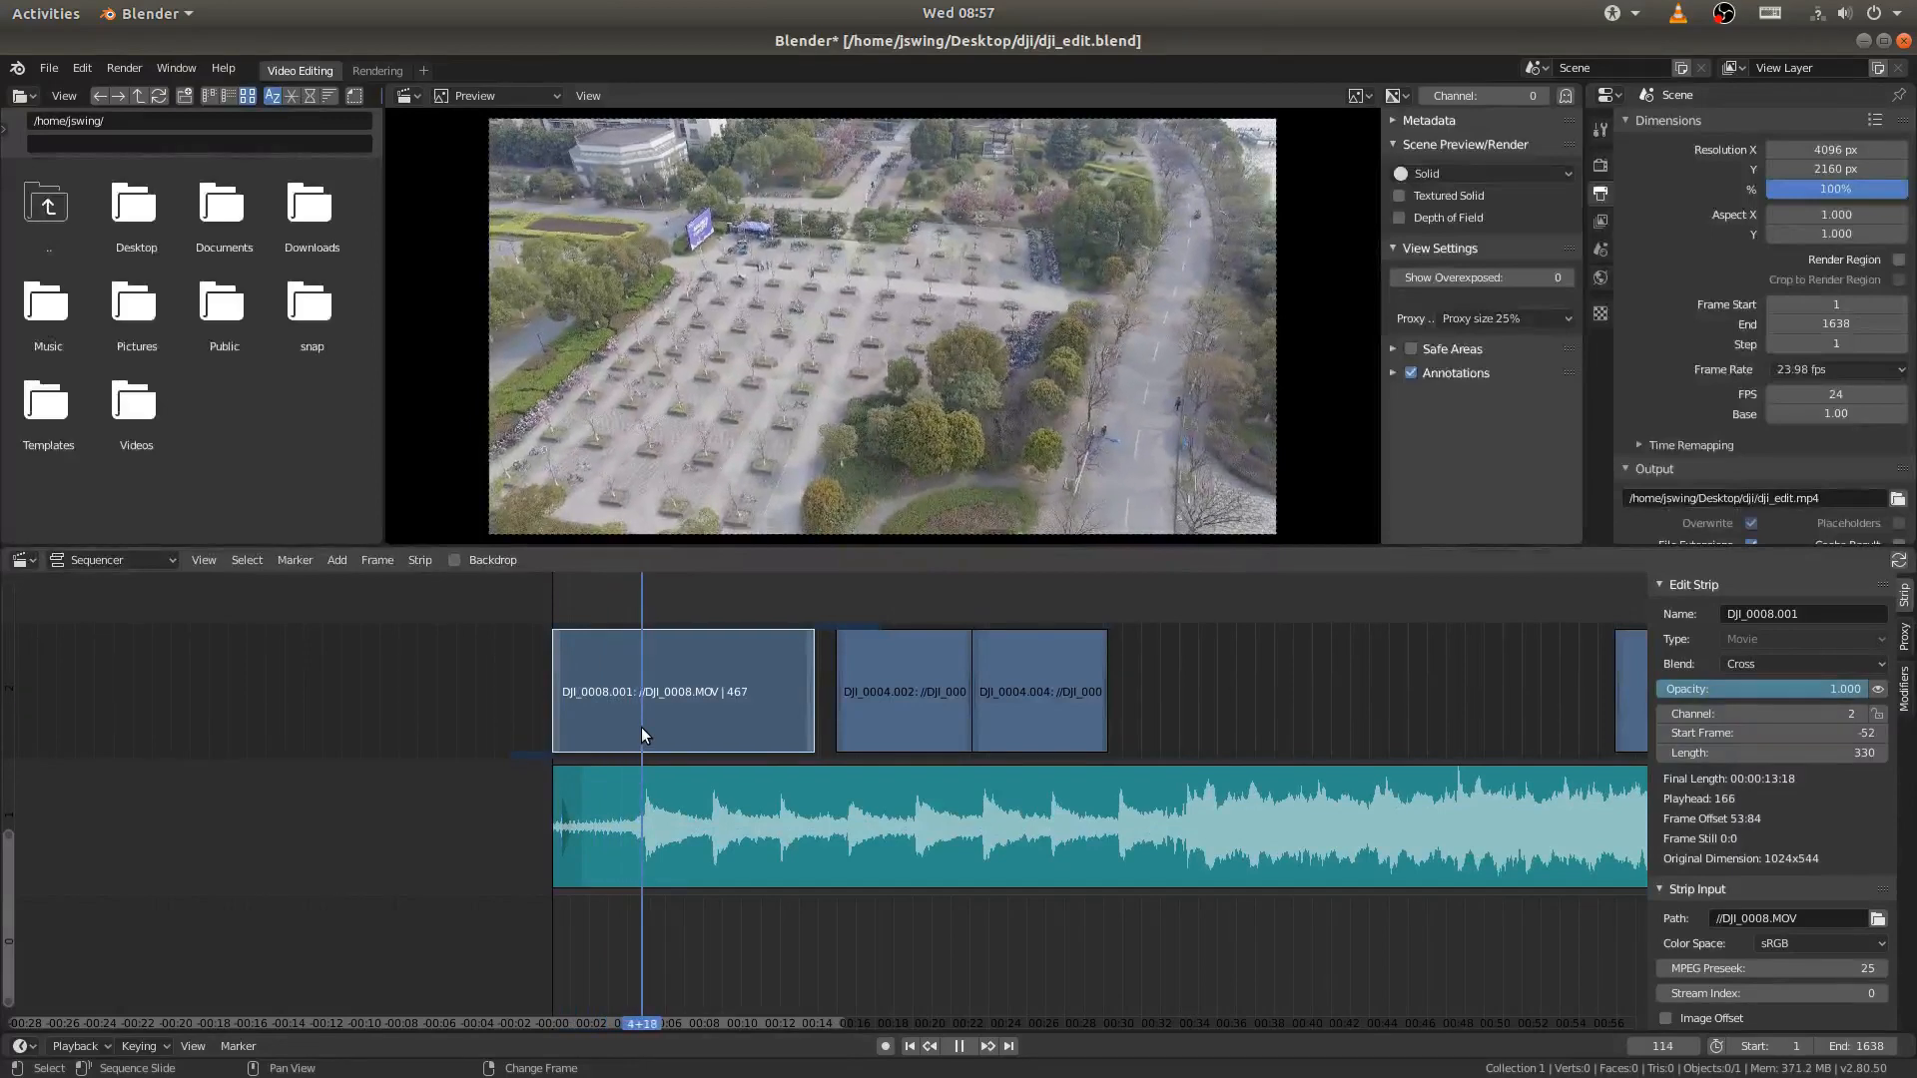
{"action": "key", "text": "space"}
{"action": "left_click", "coordinate": [641, 728]}
{"action": "scroll", "coordinate": [663, 758], "scroll_direction": "up", "scroll_amount": 2}
{"action": "scroll", "coordinate": [654, 759], "scroll_direction": "up", "scroll_amount": 3}
{"action": "scroll", "coordinate": [659, 756], "scroll_direction": "down", "scroll_amount": 1}
{"action": "middle_click_drag", "start_coordinate": [740, 721], "coordinate": [1093, 719]}
{"action": "middle_click_drag", "start_coordinate": [923, 747], "coordinate": [1076, 727], "text": "ctrl"}
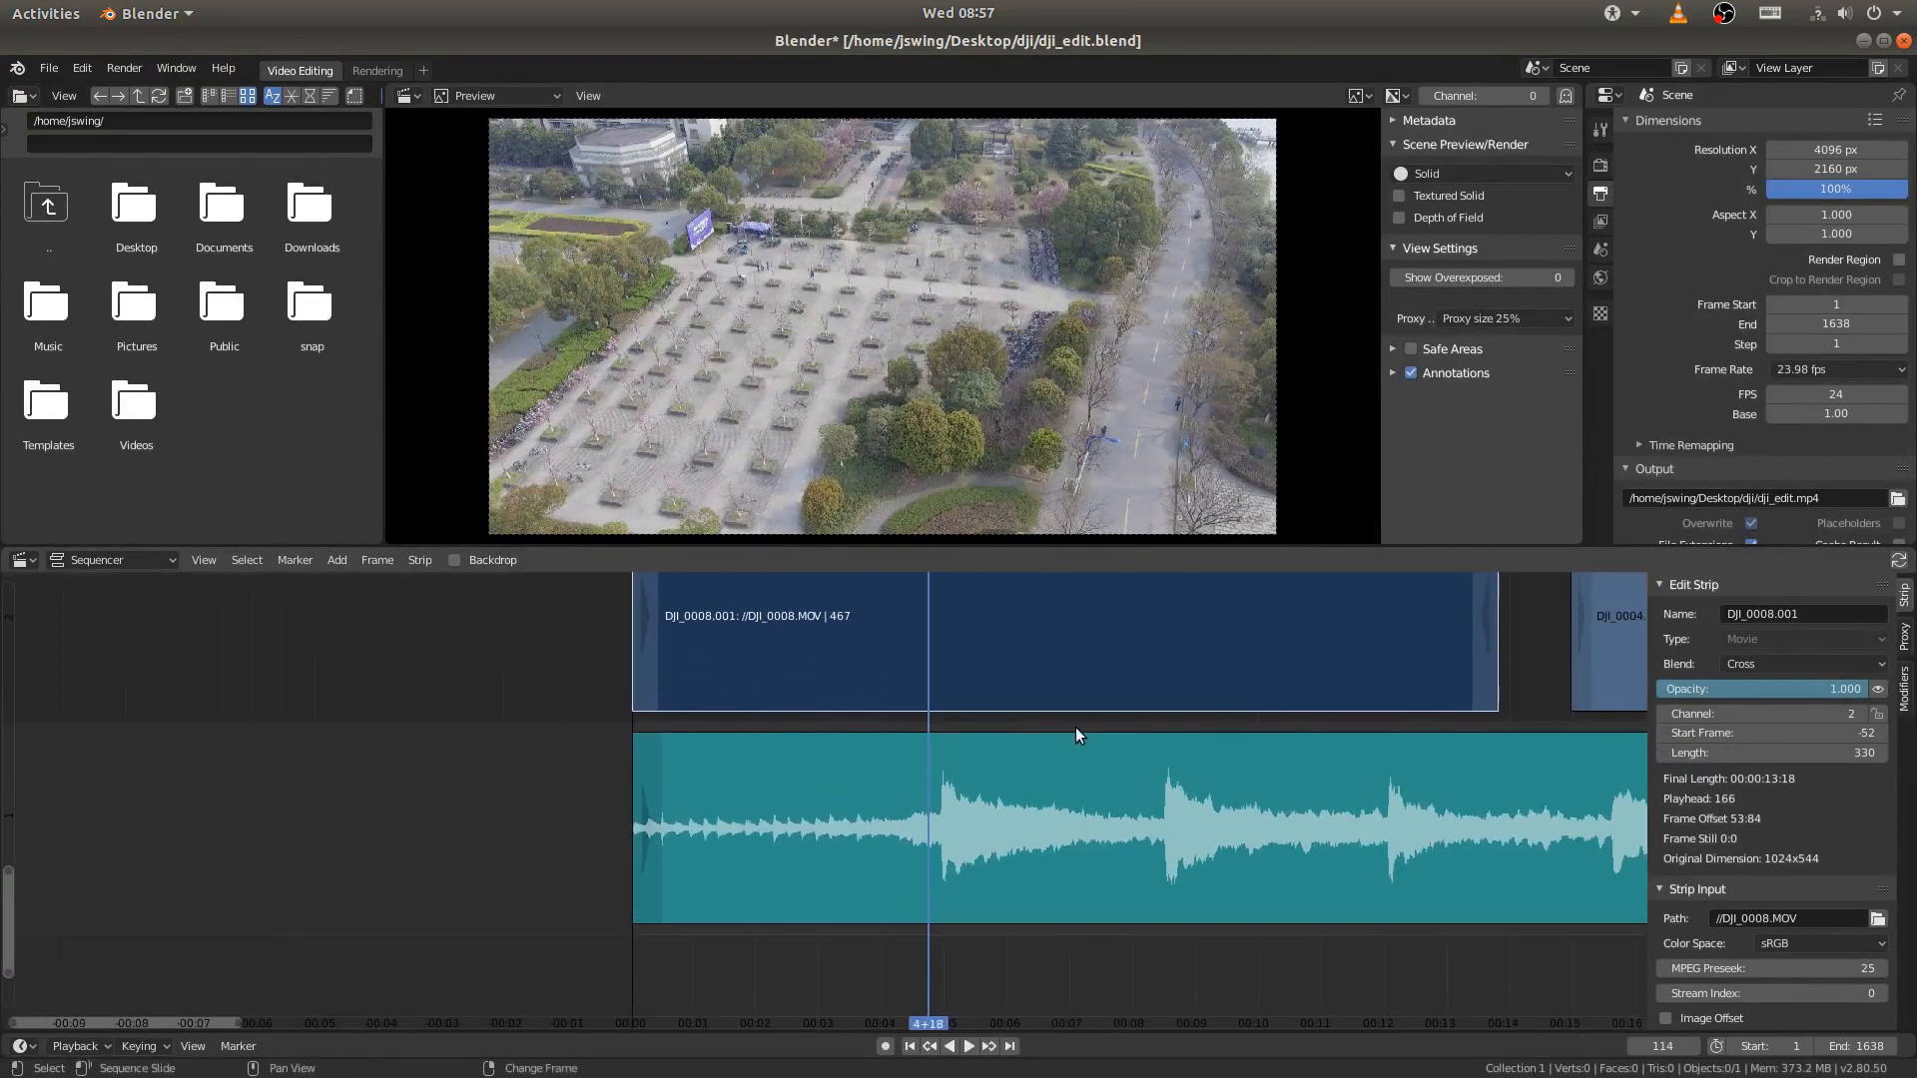
- Advance the playhead to frame 119 on the first beat, then try splitting the opening DJI_0008.001 strip there and undo the split
{"action": "key", "text": "Right"}
{"action": "key", "text": "Right"}
{"action": "key", "text": "Right"}
{"action": "key", "text": "Right"}
{"action": "key", "text": "Right"}
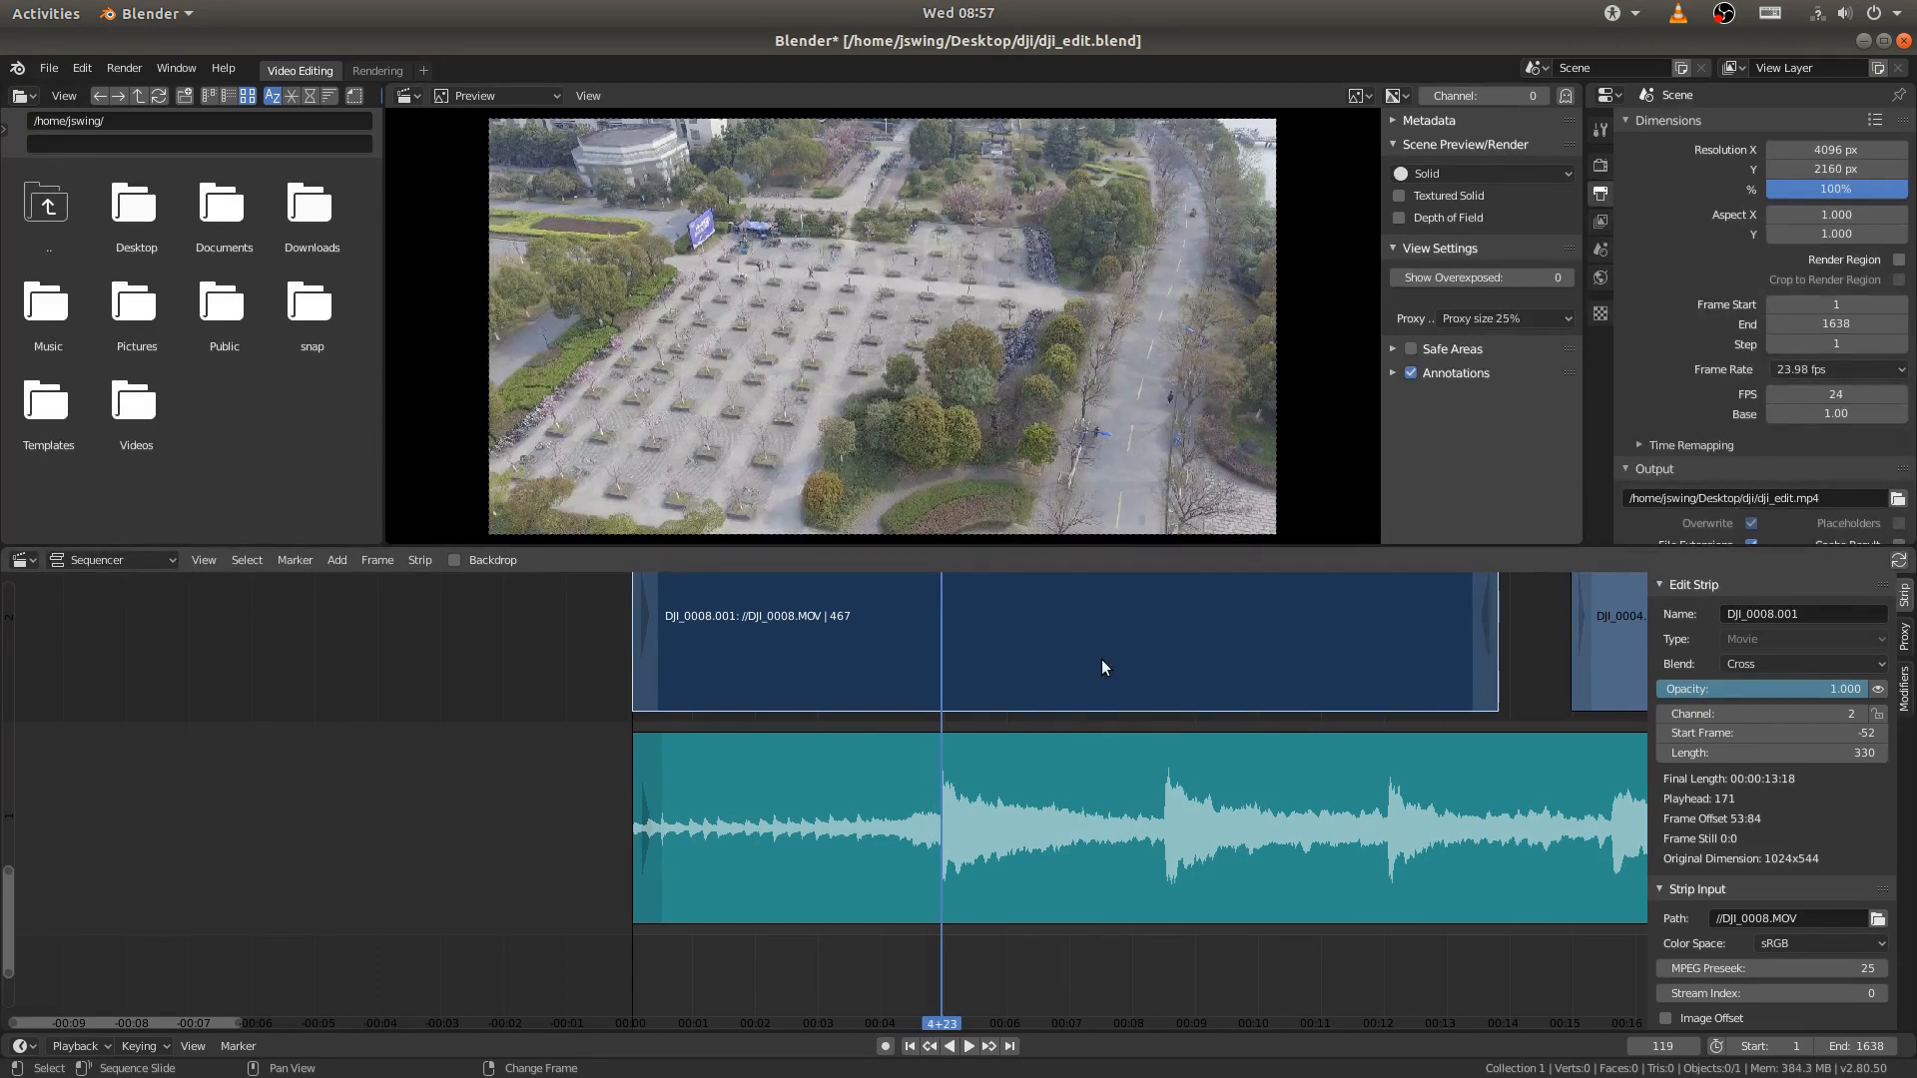
{"action": "key", "text": "k"}
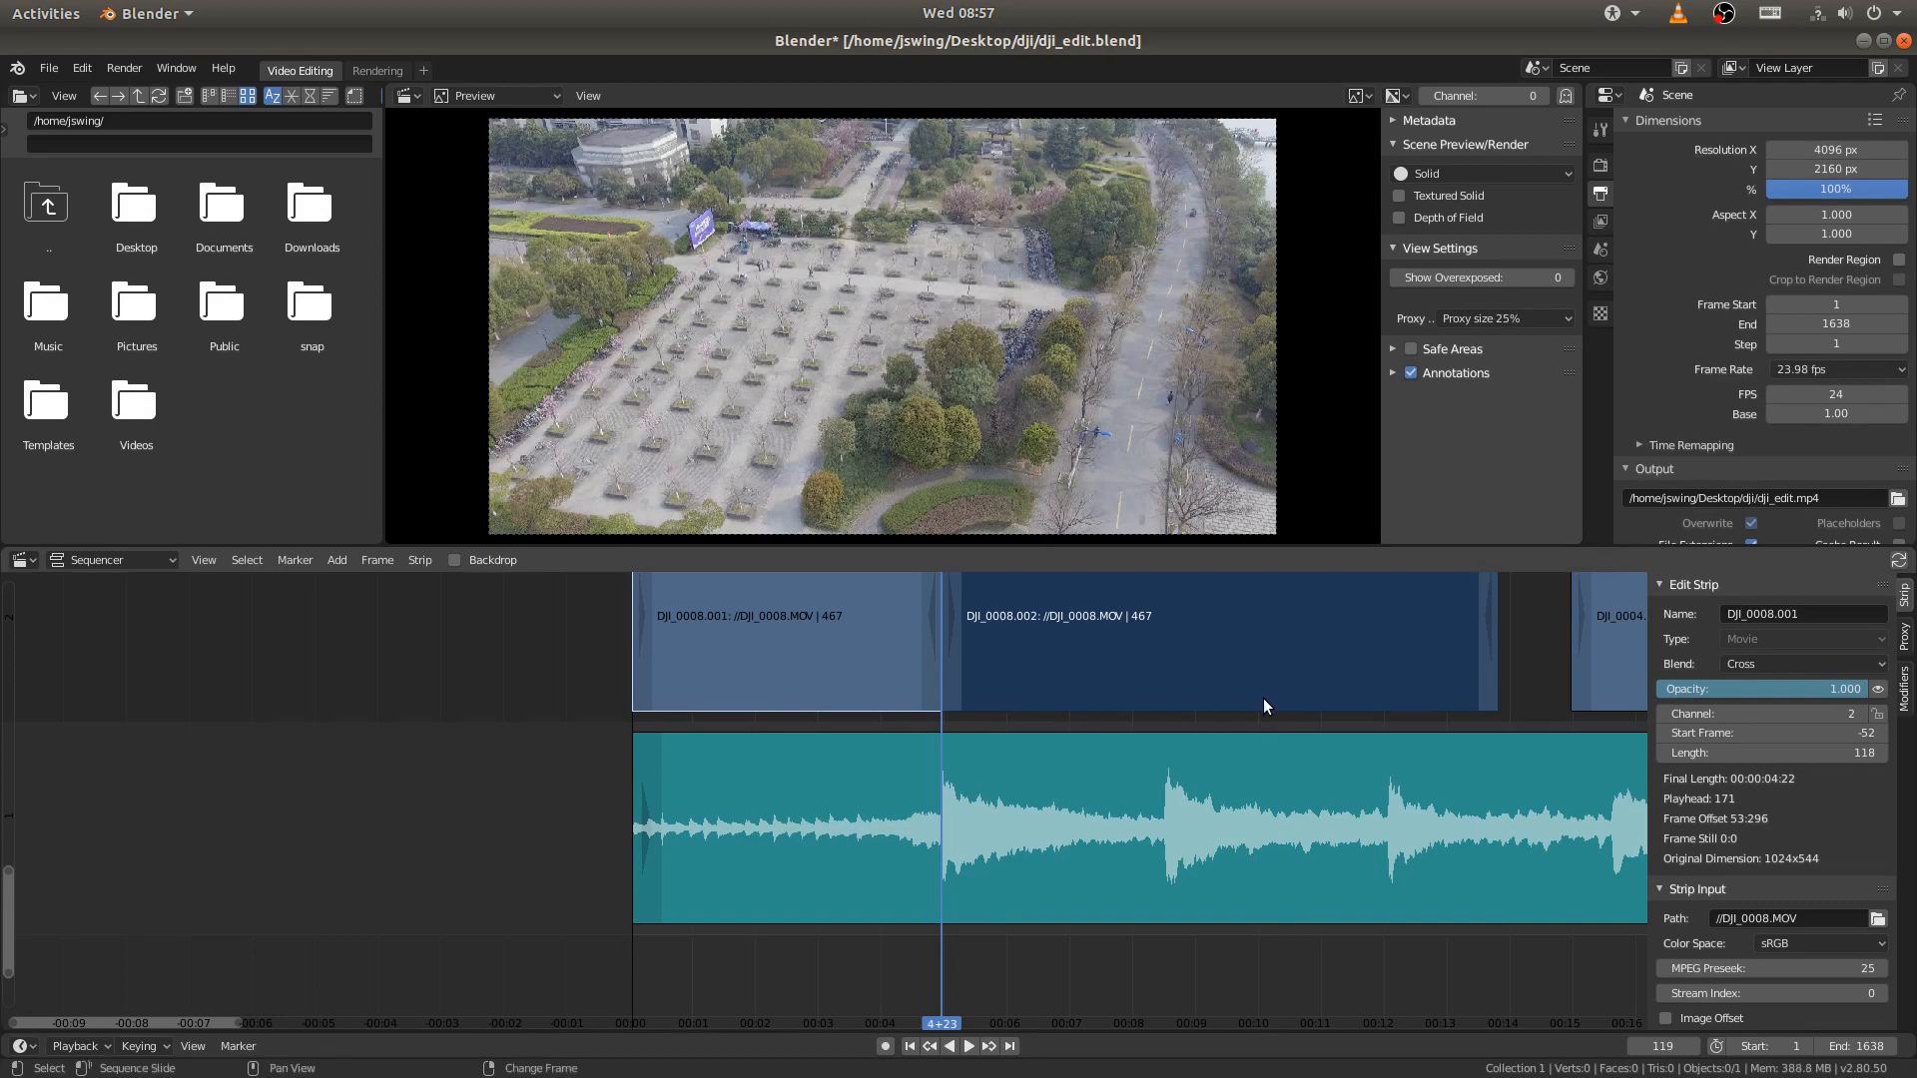
{"action": "key", "text": "ctrl+z"}
- Duplicate the opening DJI_0008.001 strip and park the copy on channel 2 past the end frame, starting after the DJI_0009.MOV strip
{"action": "middle_click_drag", "start_coordinate": [1262, 698], "coordinate": [1053, 744], "text": "ctrl"}
{"action": "middle_click_drag", "start_coordinate": [1125, 814], "coordinate": [946, 829]}
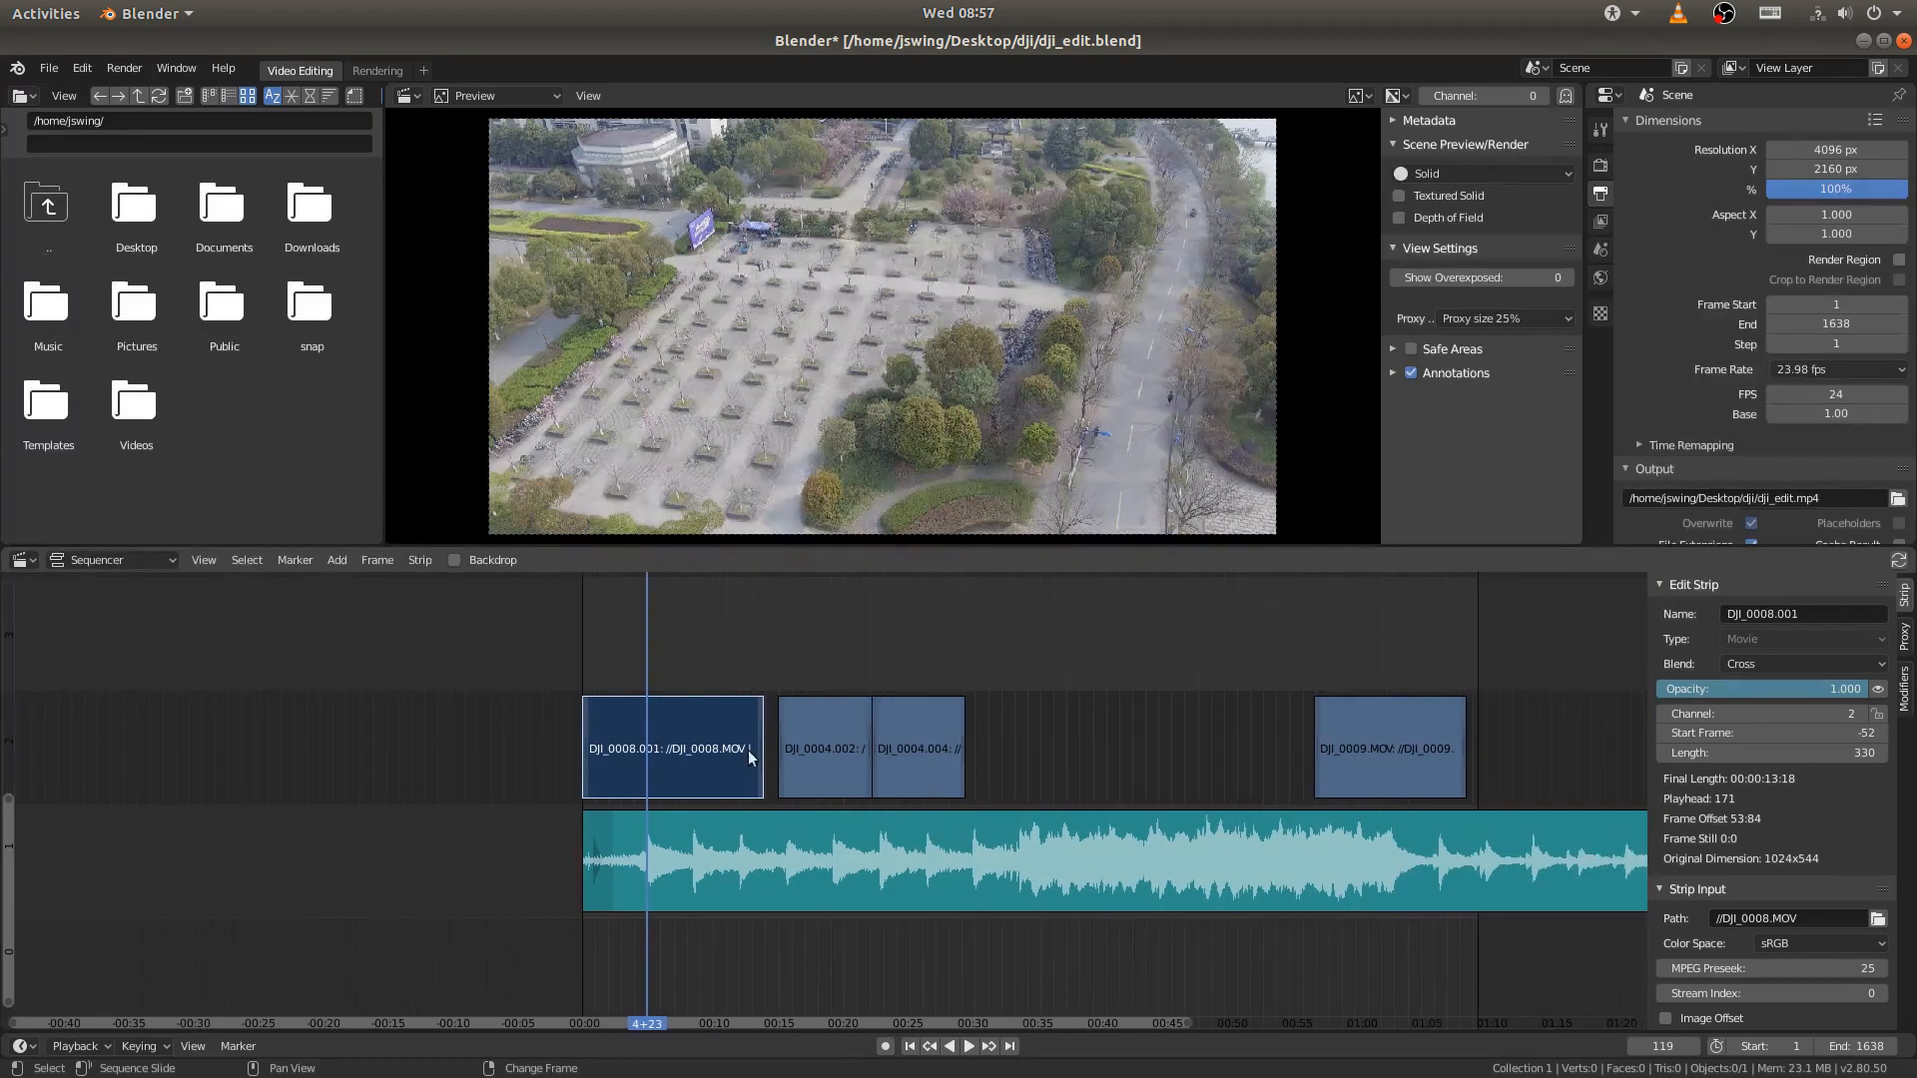
{"action": "key", "text": "shift+d"}
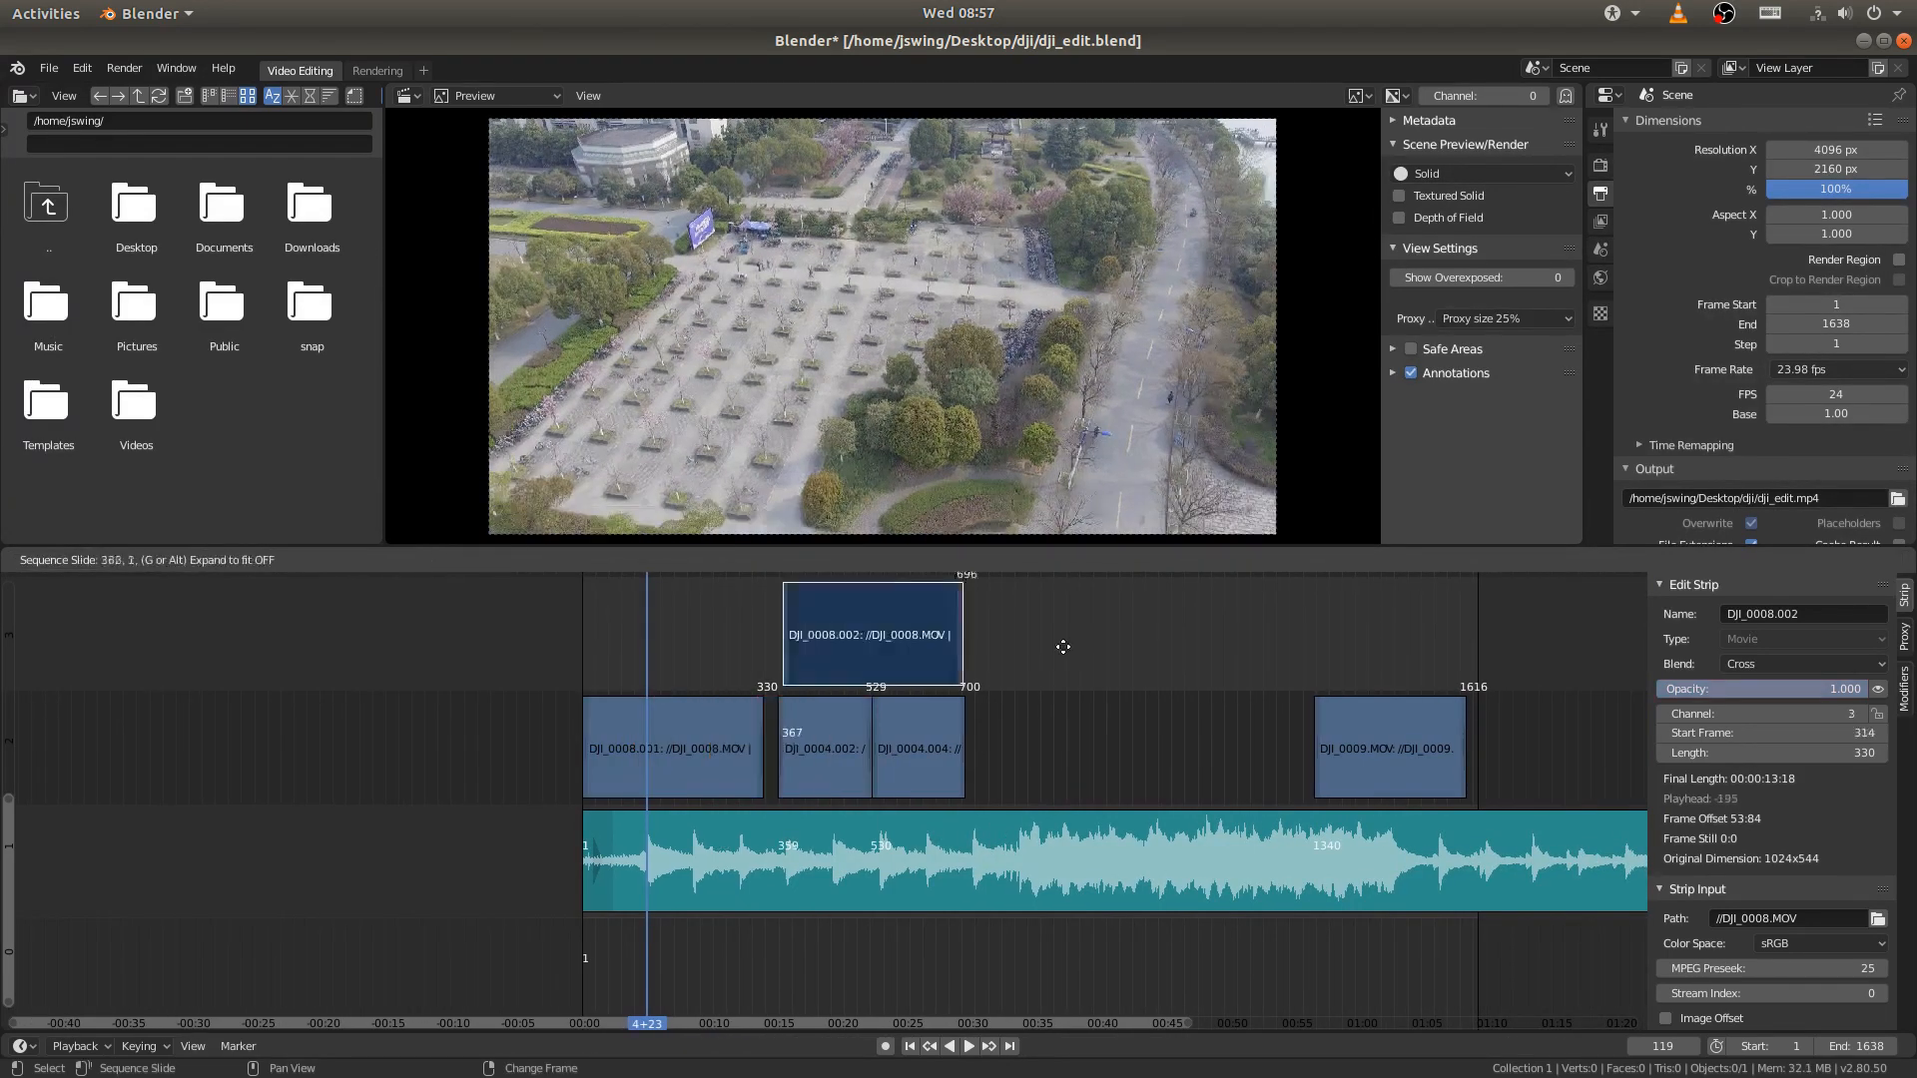
{"action": "left_click", "coordinate": [1595, 753]}
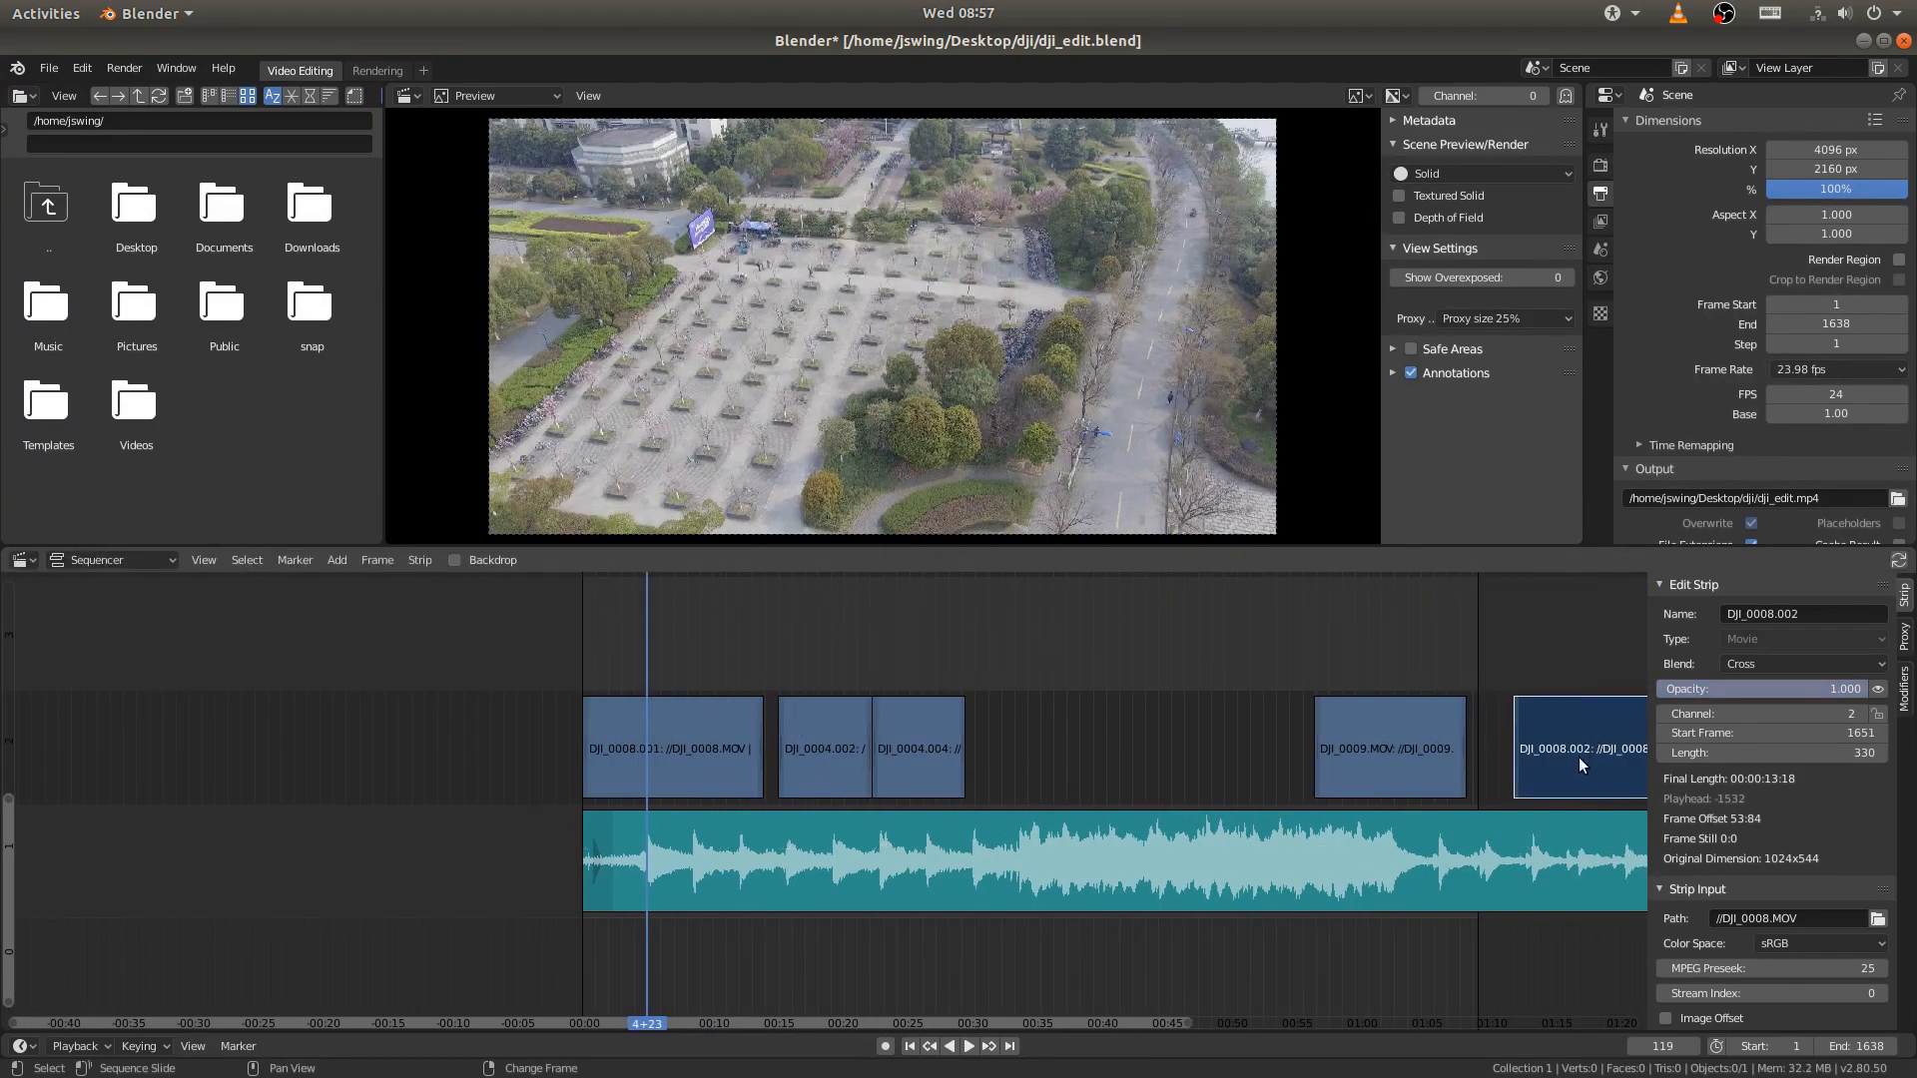
{"action": "left_click", "coordinate": [693, 754]}
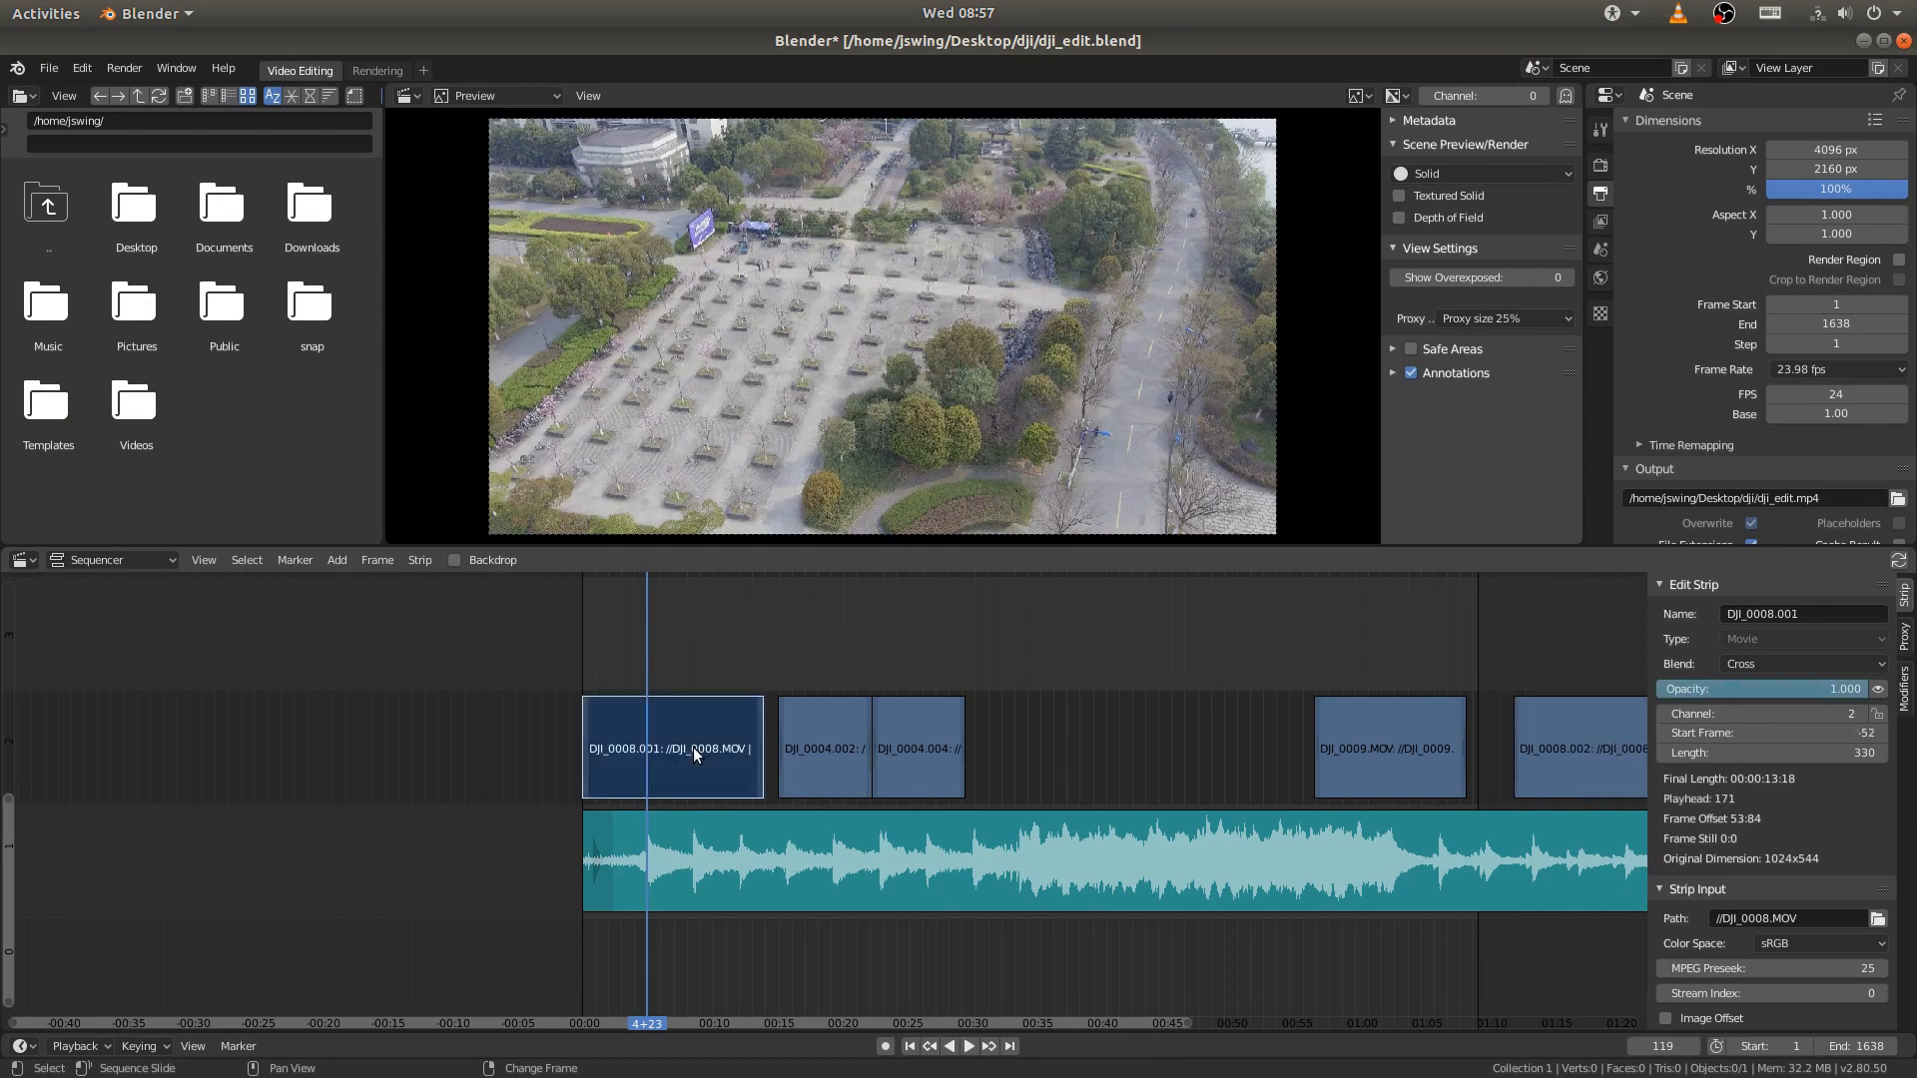
{"action": "middle_click_drag", "start_coordinate": [1496, 759], "coordinate": [1298, 747]}
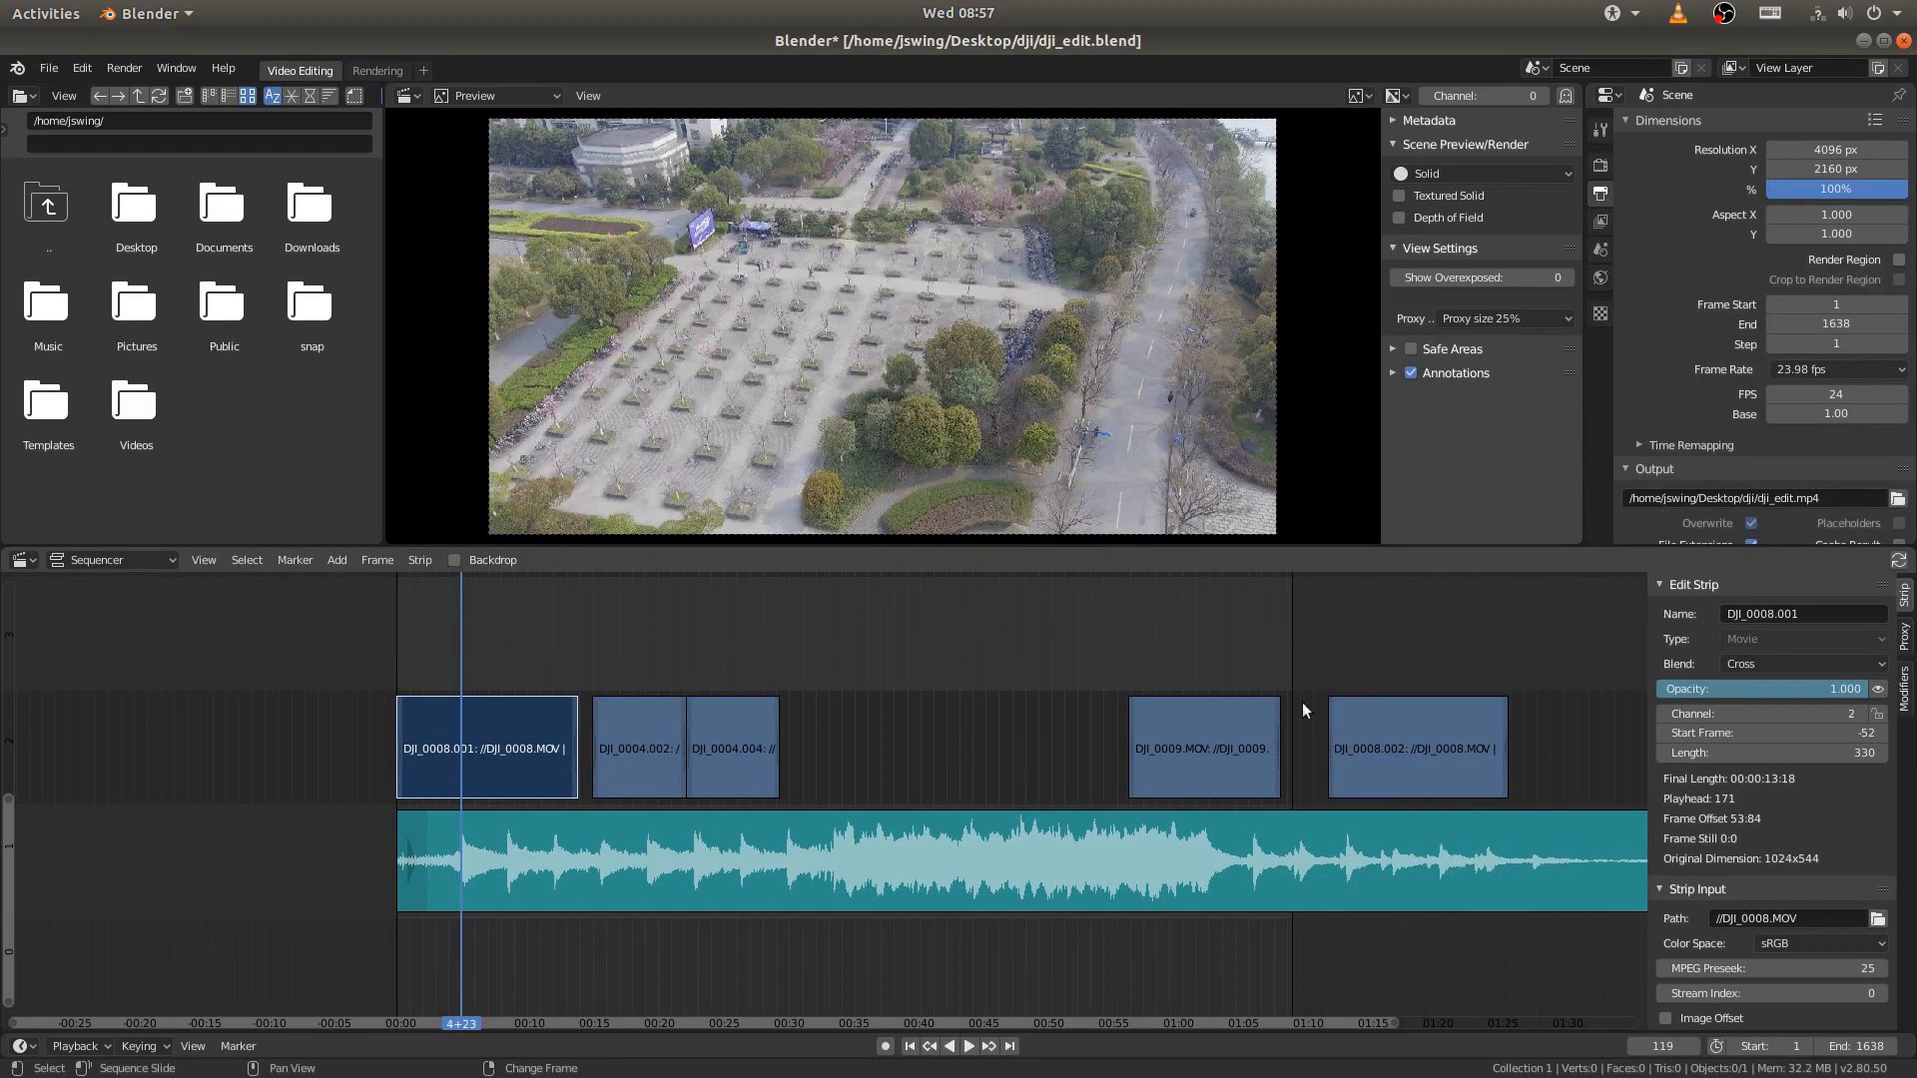
{"action": "left_click", "coordinate": [1403, 744]}
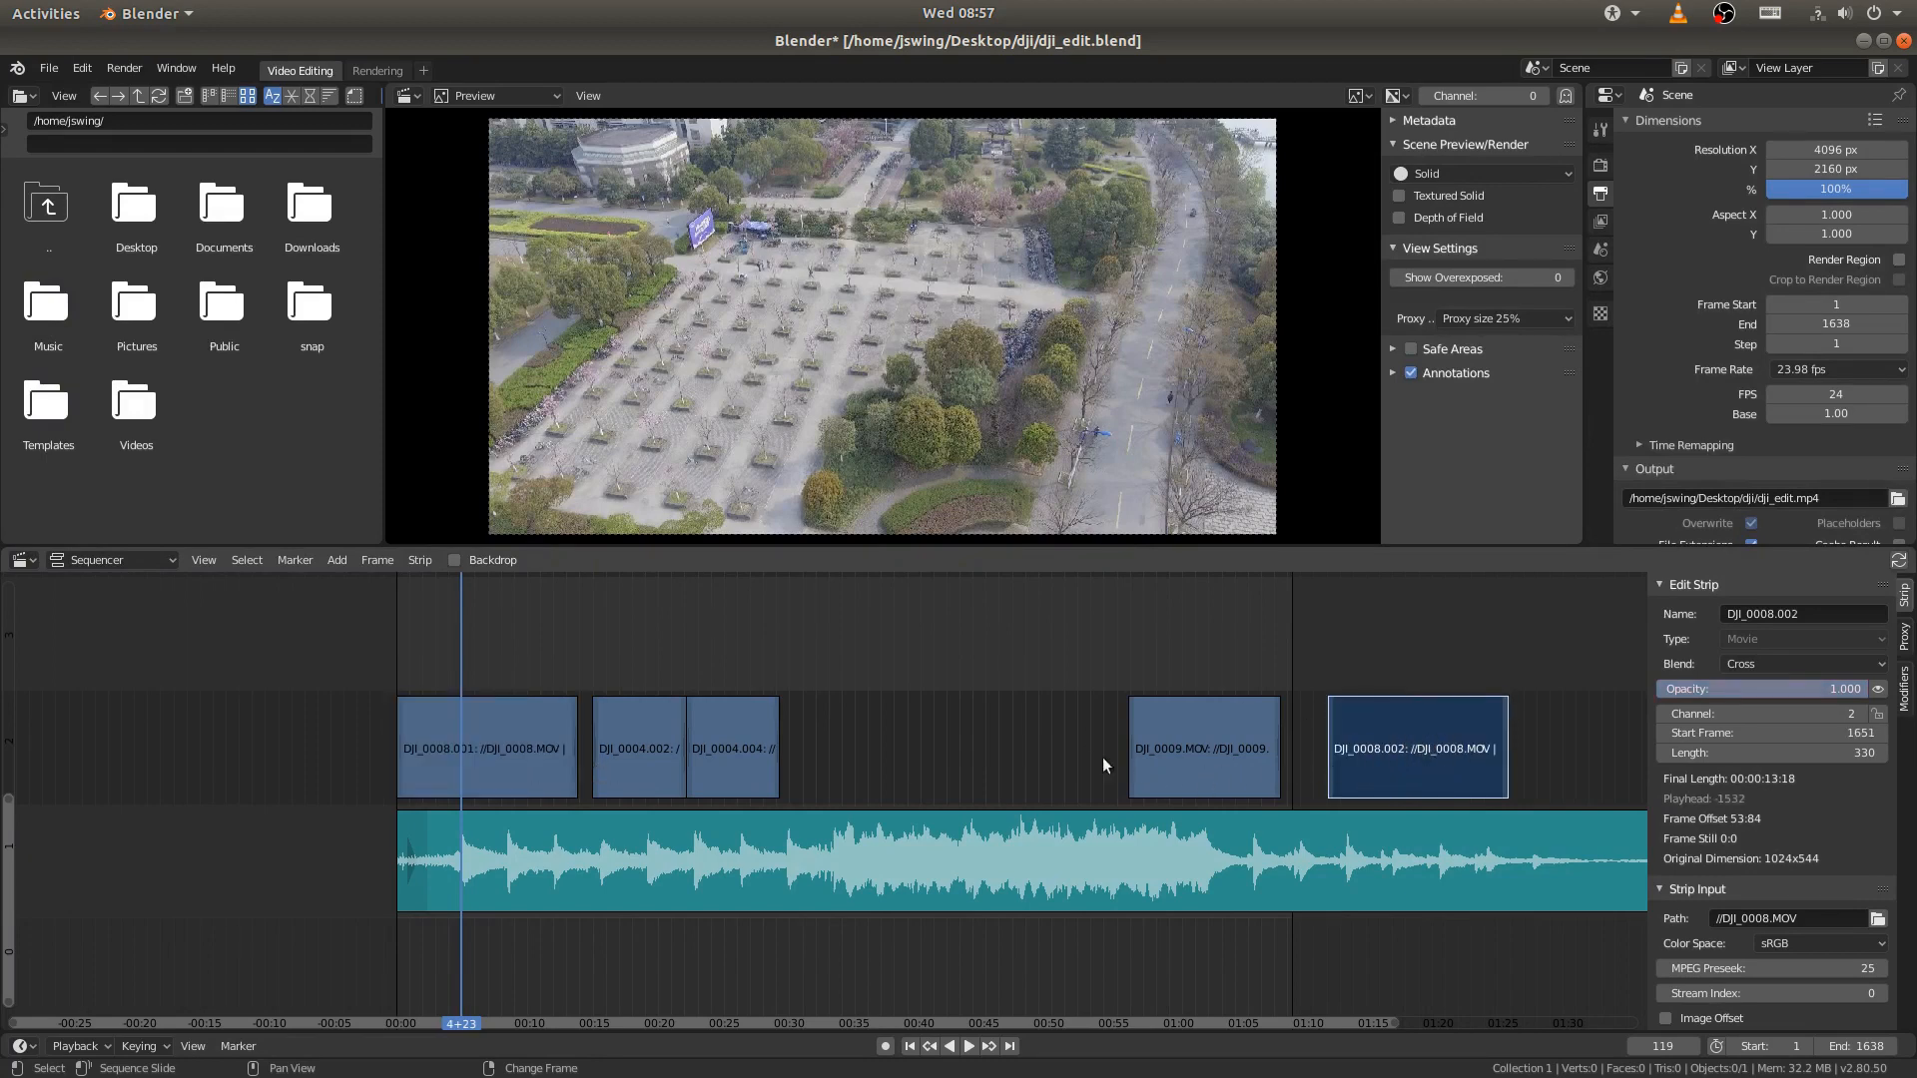
- Split the opening DJI_0008.001 strip at frame 119 and move its second part into the gap before the DJI_0009.MOV strip
{"action": "left_click", "coordinate": [488, 743]}
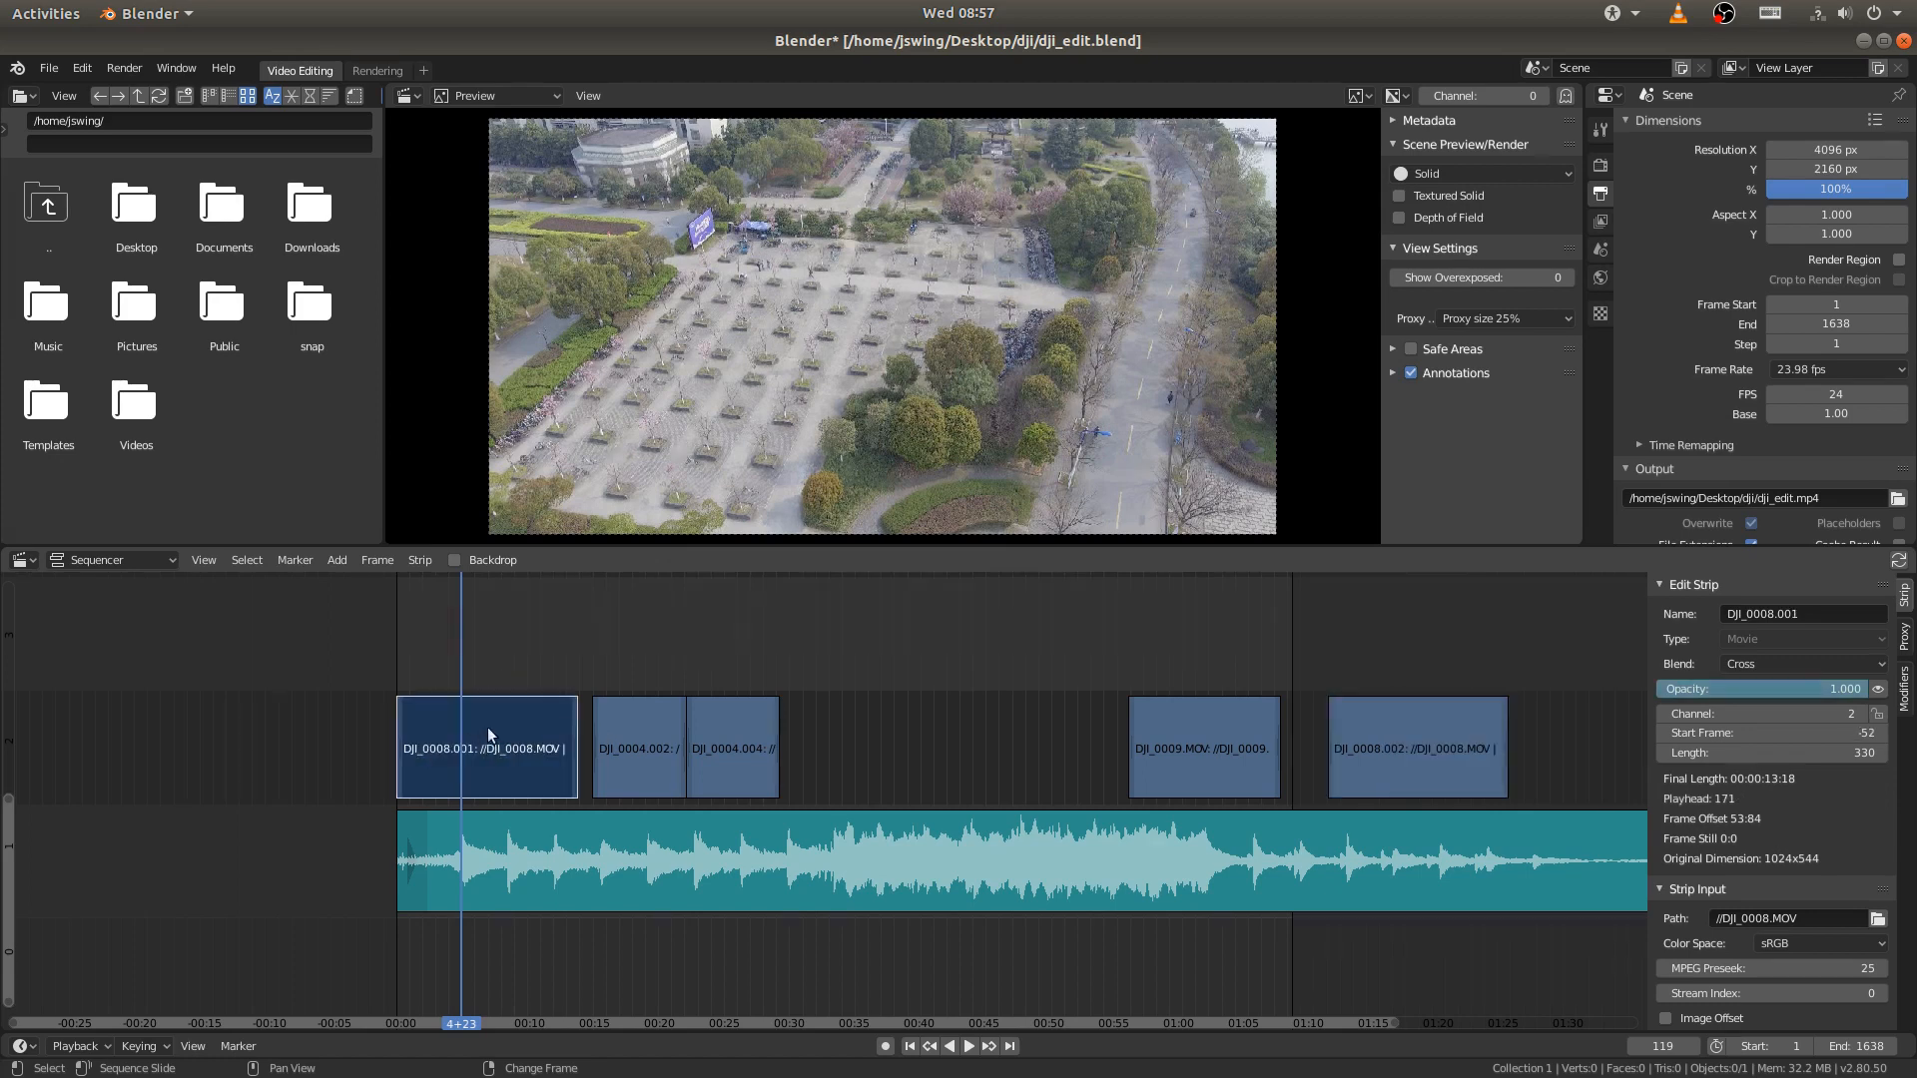
{"action": "key", "text": "k"}
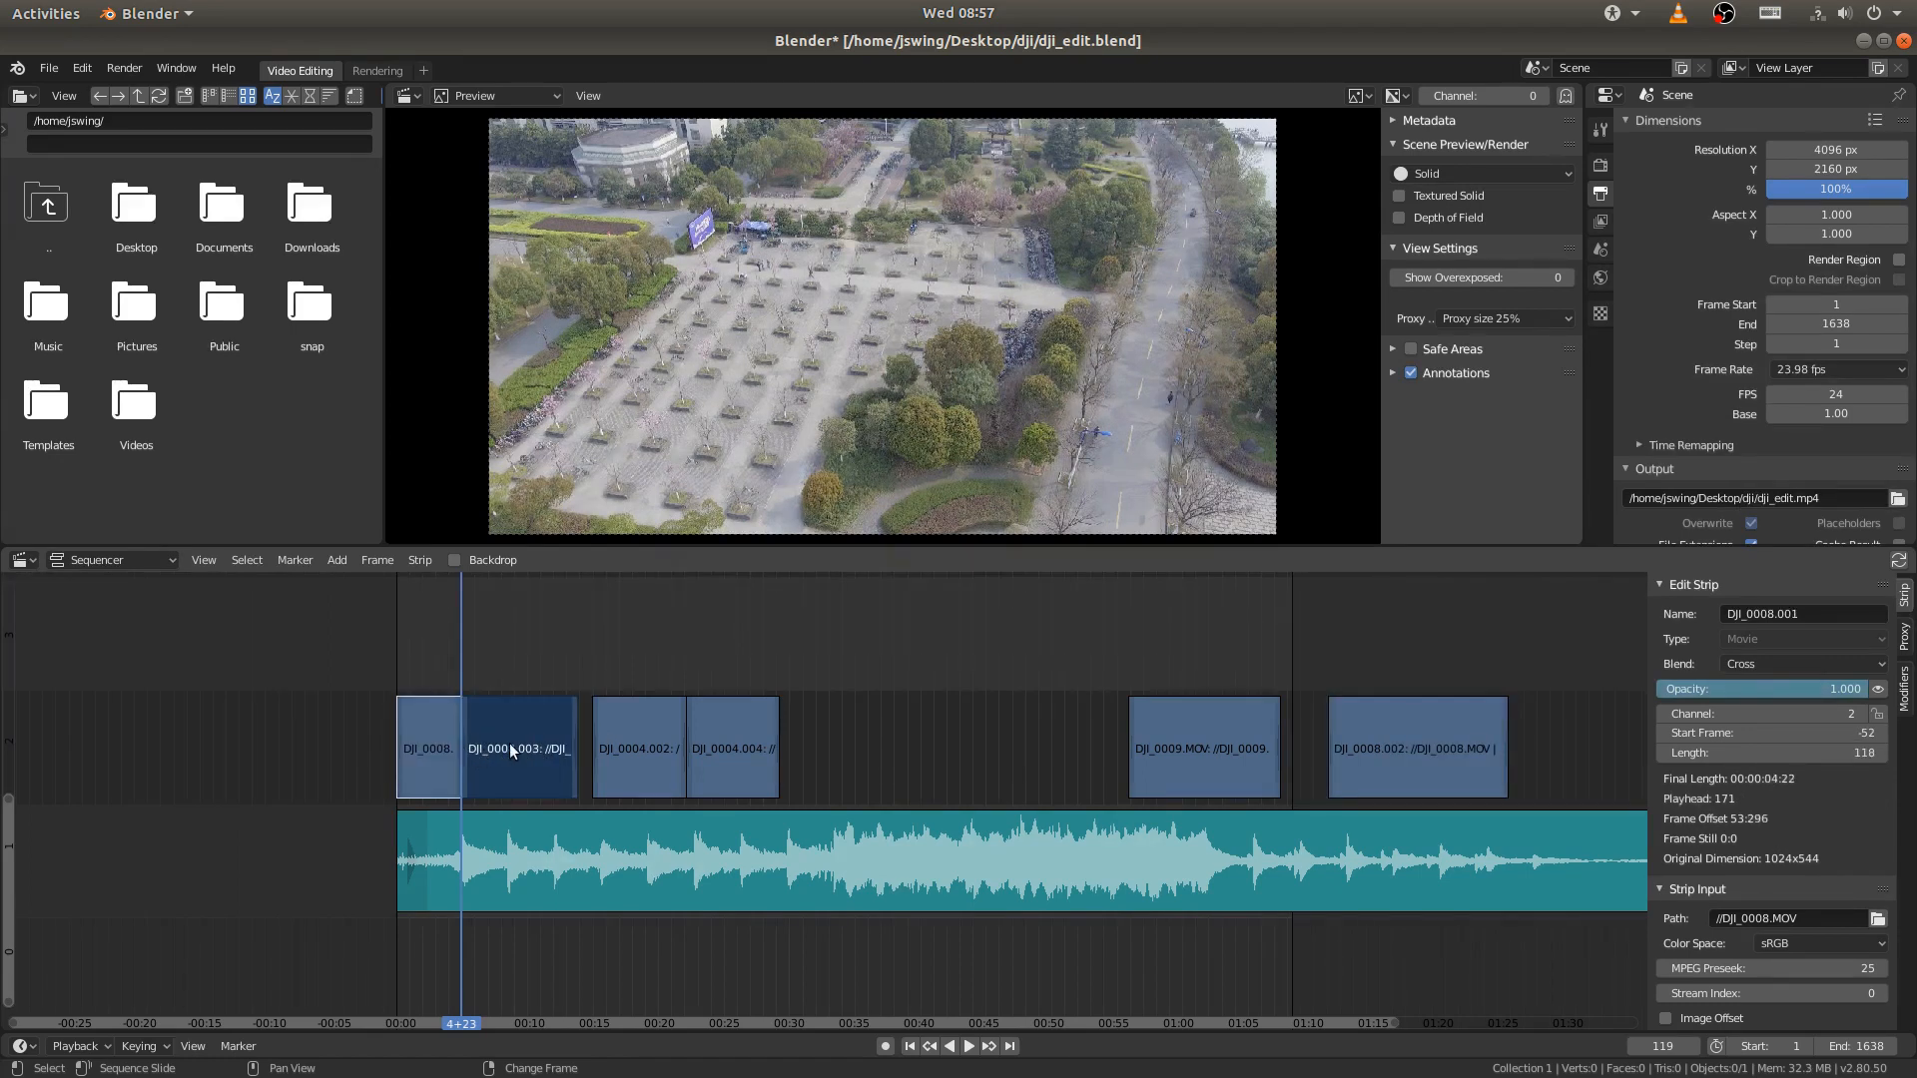
{"action": "left_click", "coordinate": [510, 742]}
{"action": "left_click_drag", "start_coordinate": [509, 743], "coordinate": [988, 746]}
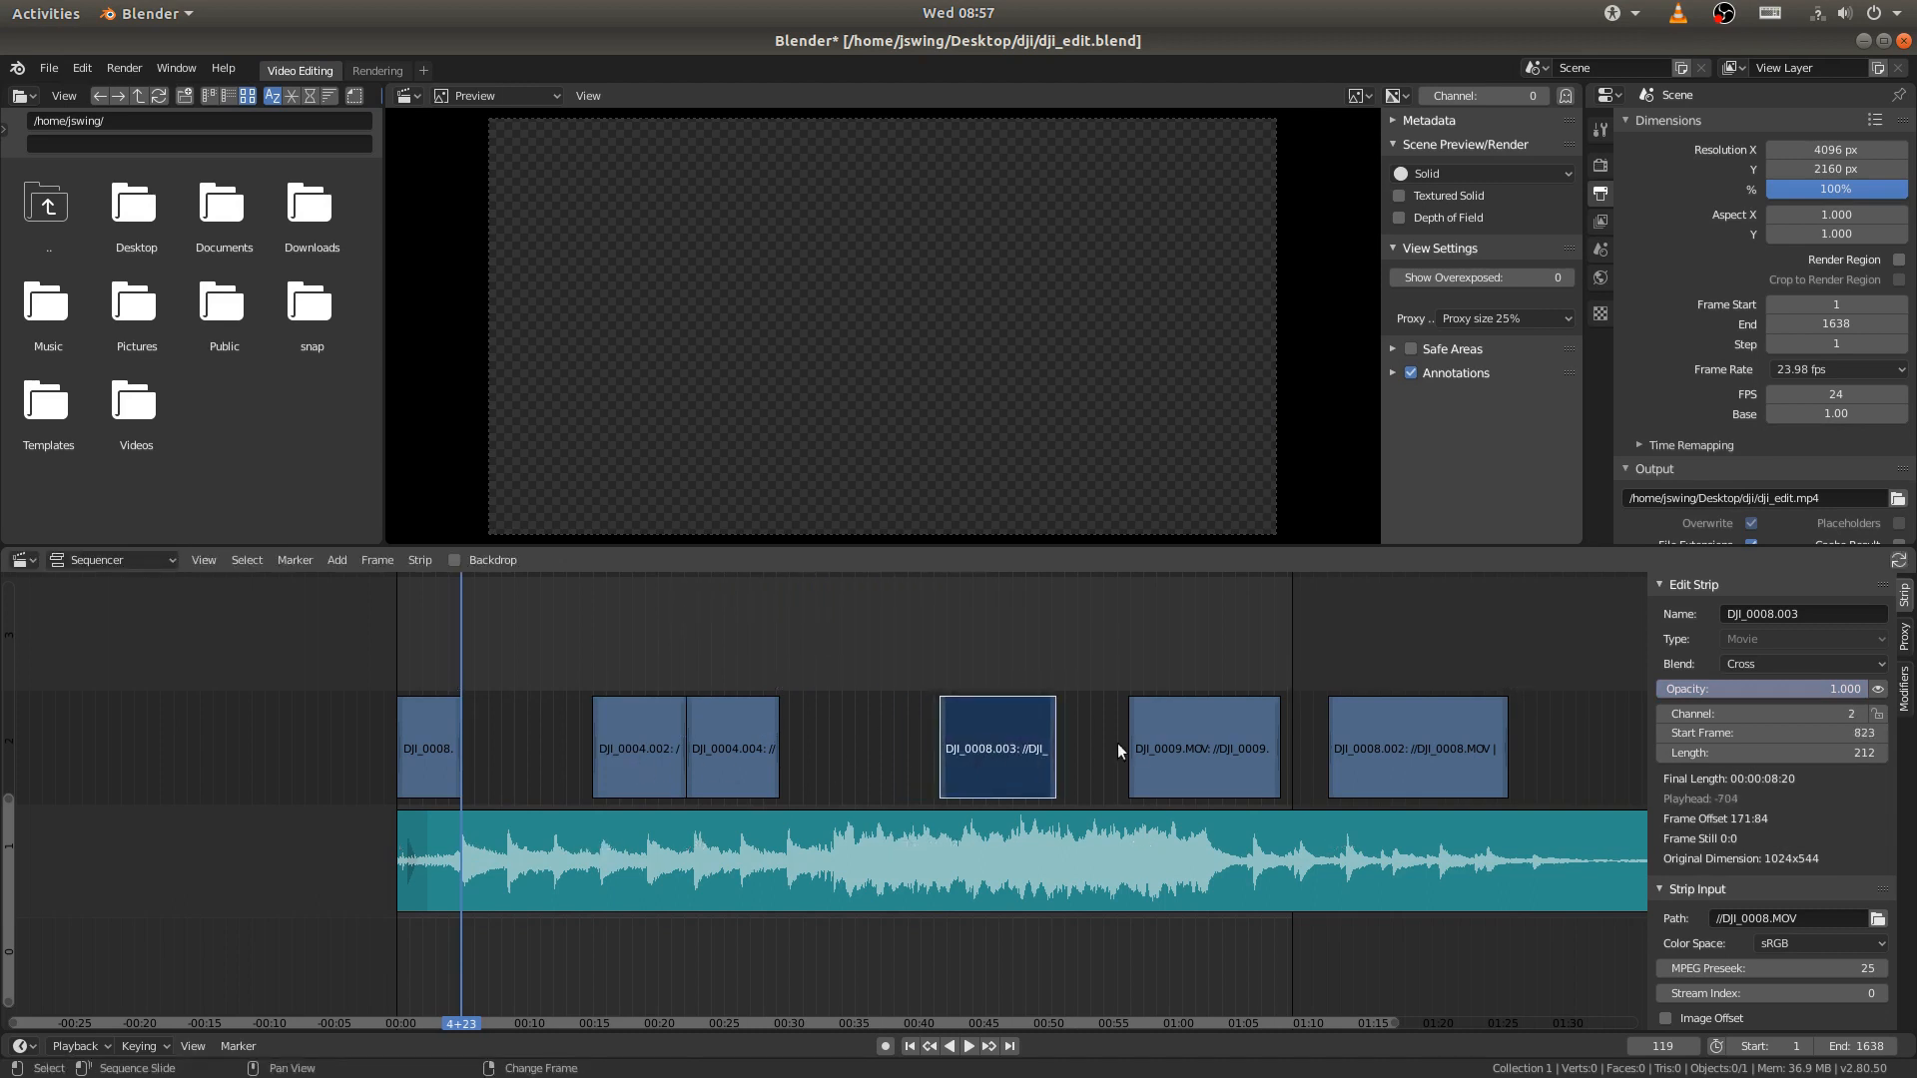
- Move the DJI_0004.002 strip on channel 2 so it starts at frame 119, directly against the shortened opening clip
{"action": "left_click", "coordinate": [628, 745]}
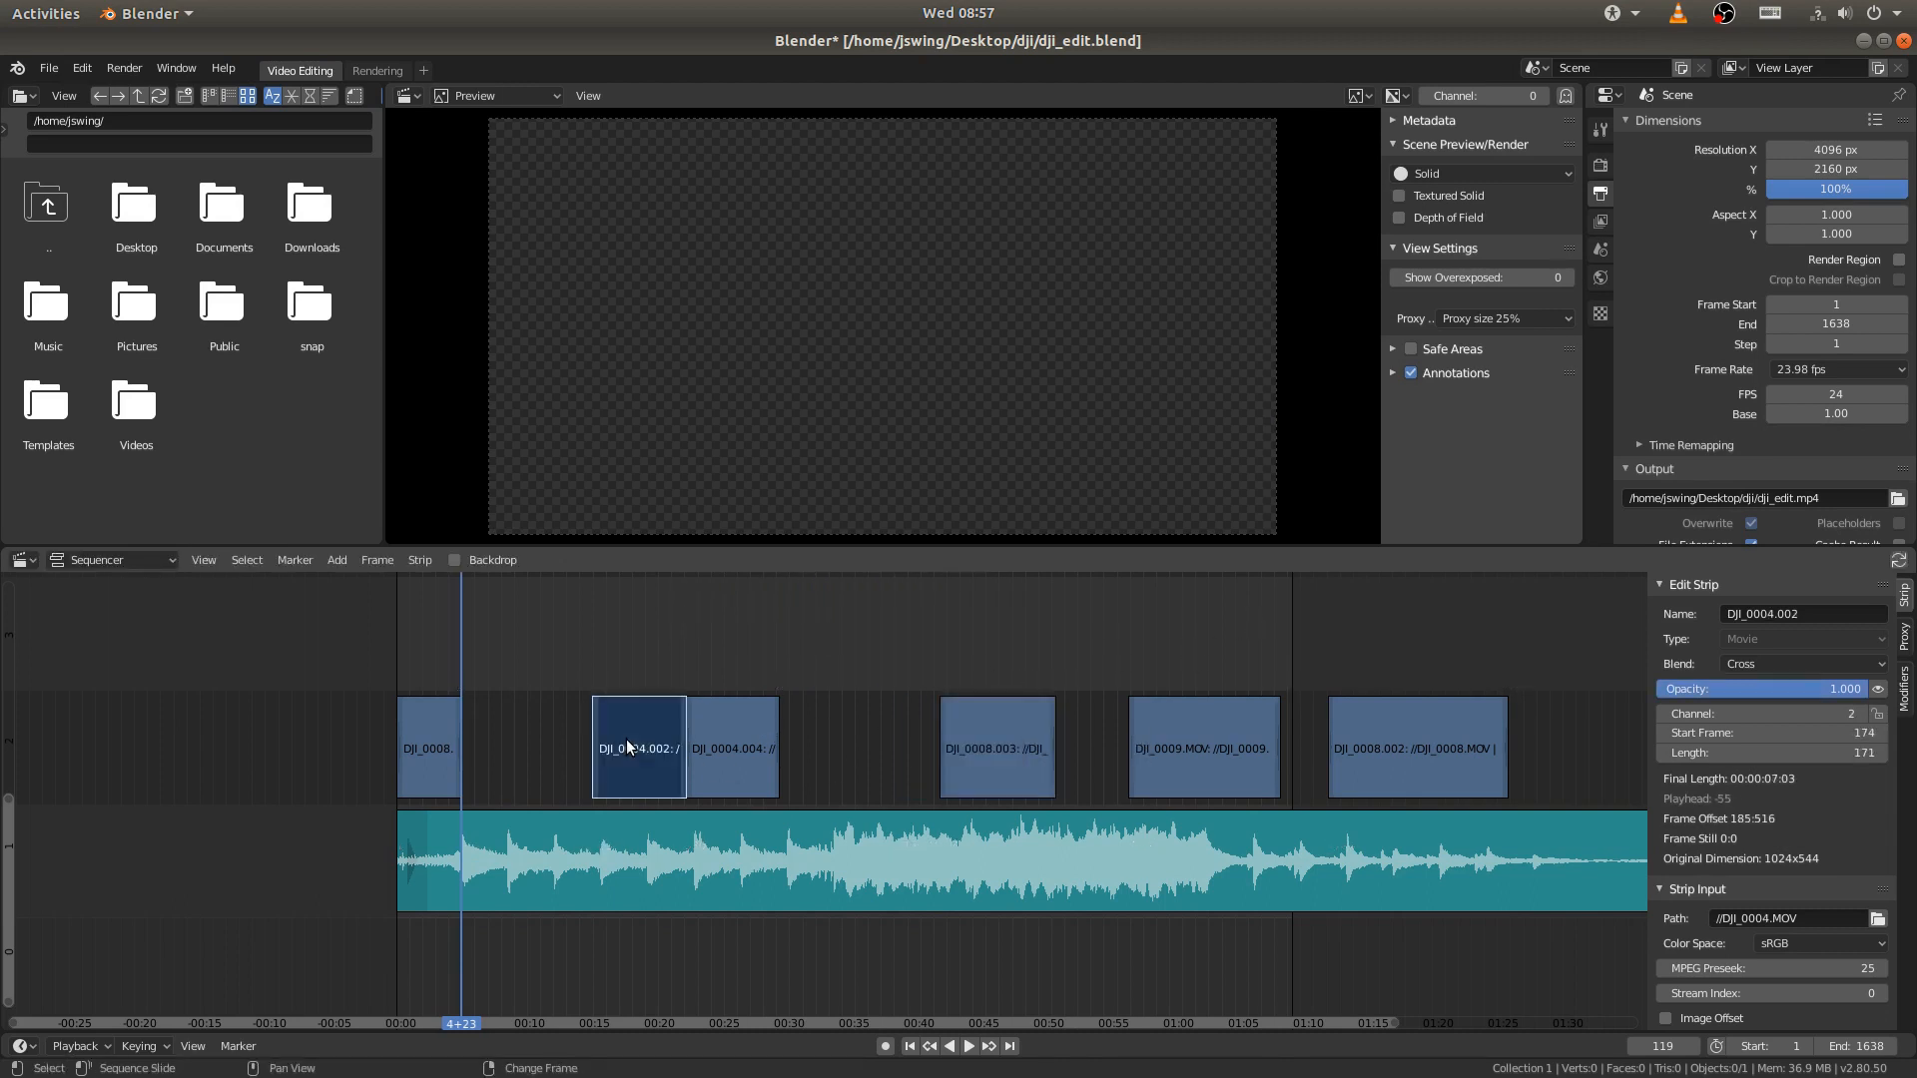
{"action": "left_click_drag", "start_coordinate": [635, 749], "coordinate": [487, 745]}
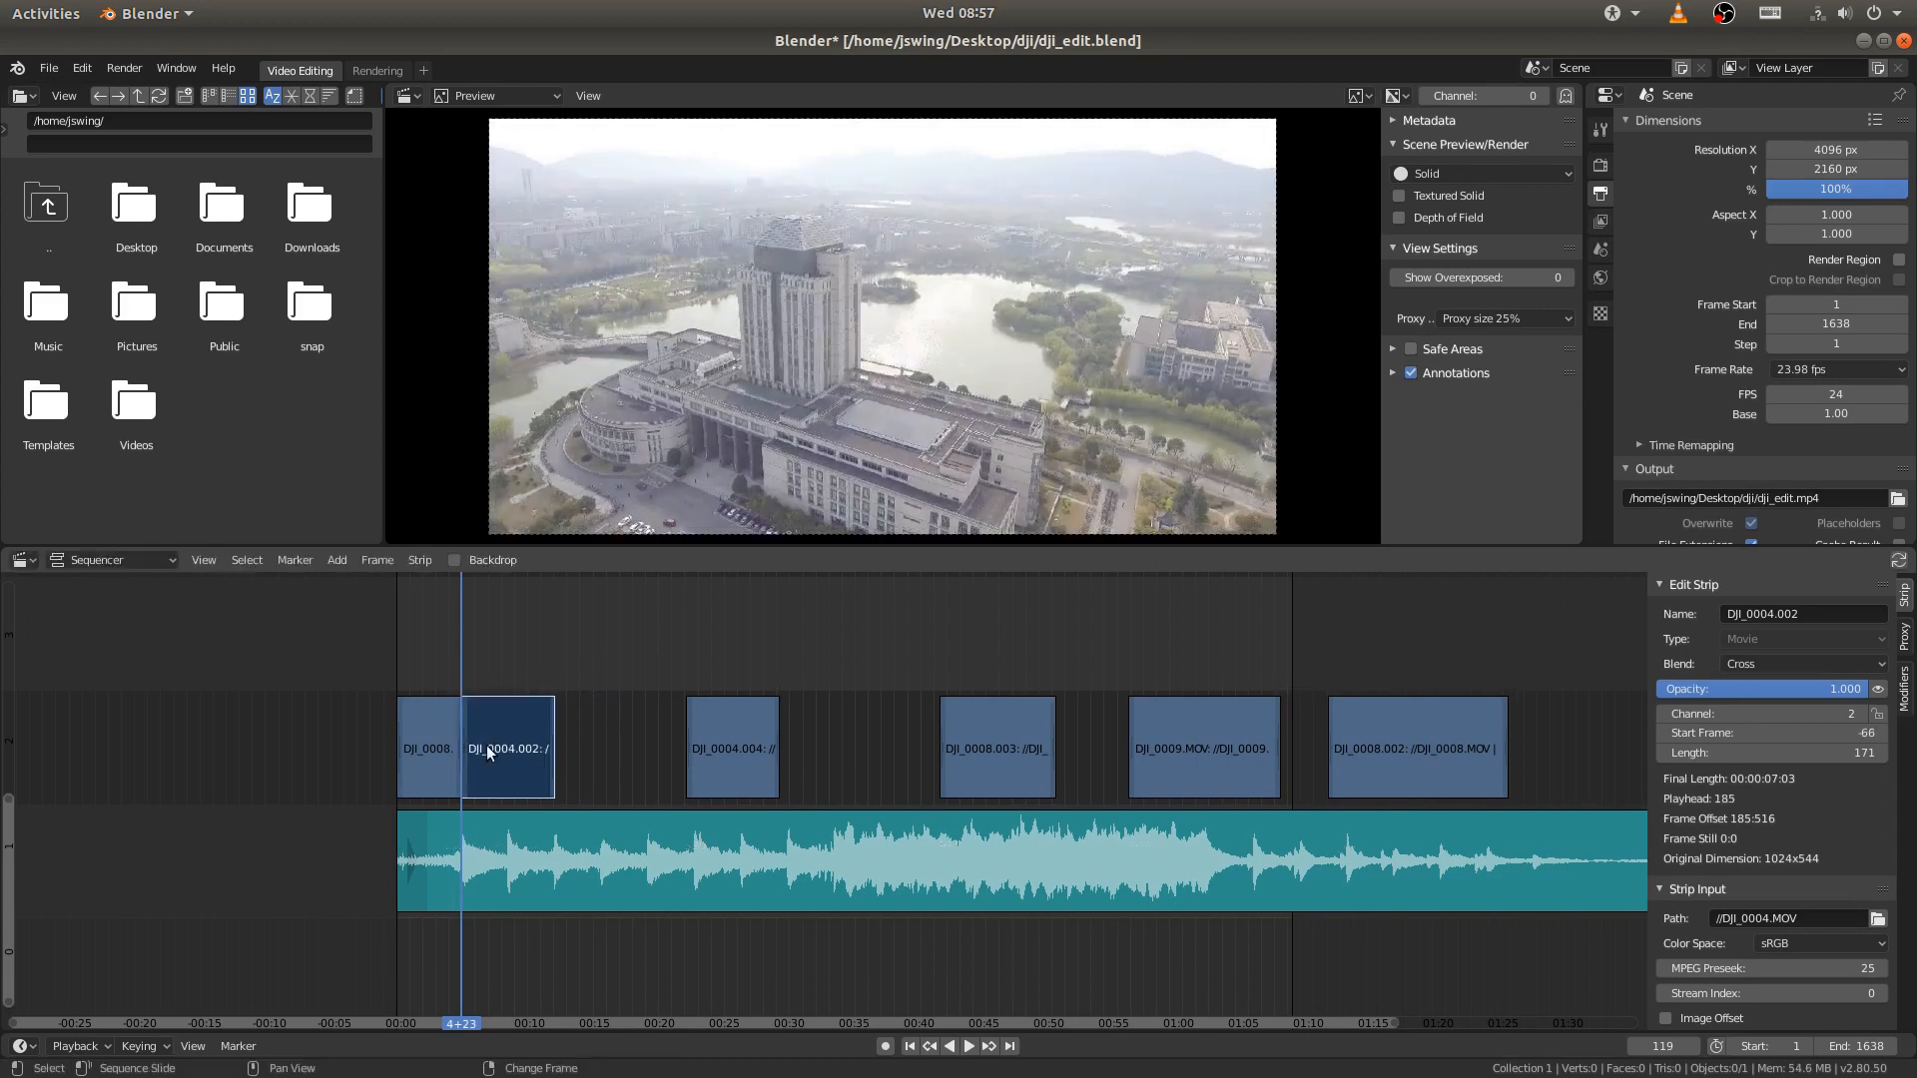
{"action": "middle_click_drag", "start_coordinate": [481, 767], "coordinate": [613, 733]}
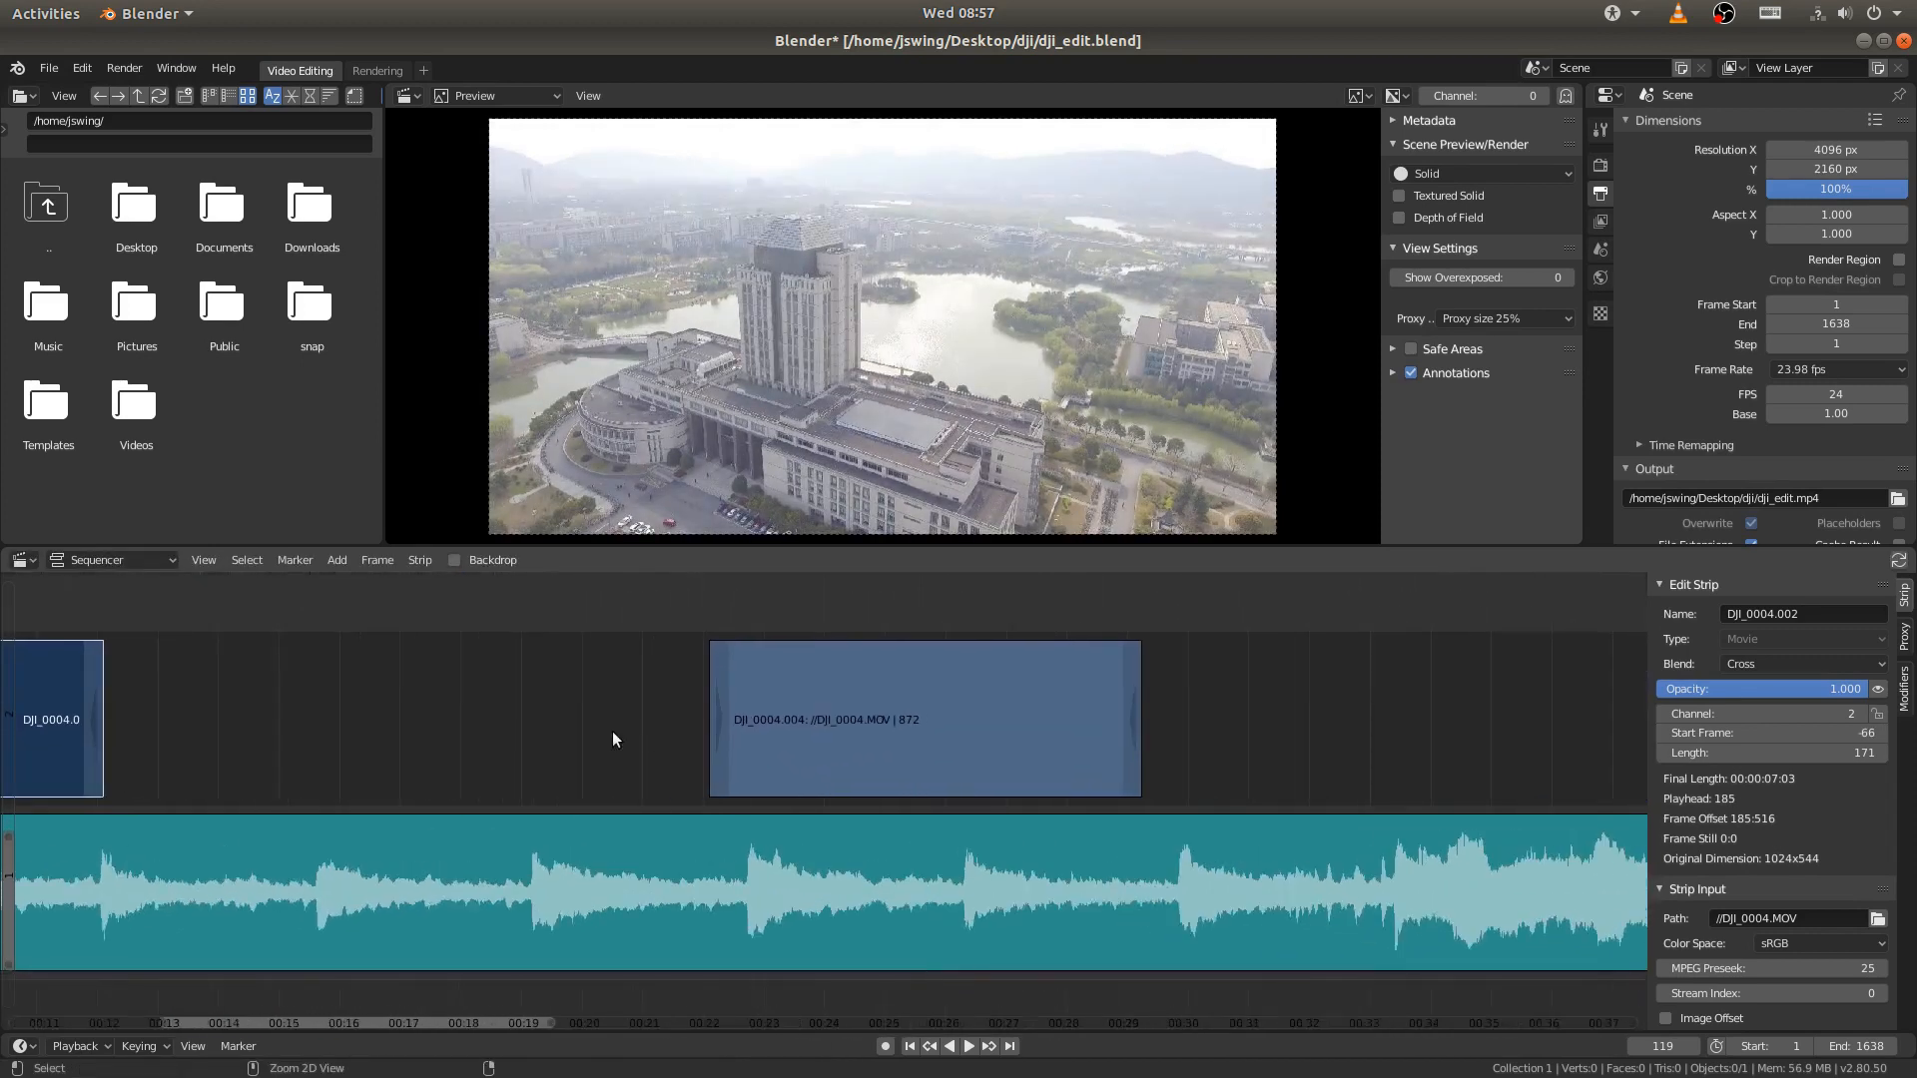
{"action": "middle_click_drag", "start_coordinate": [355, 714], "coordinate": [1015, 707]}
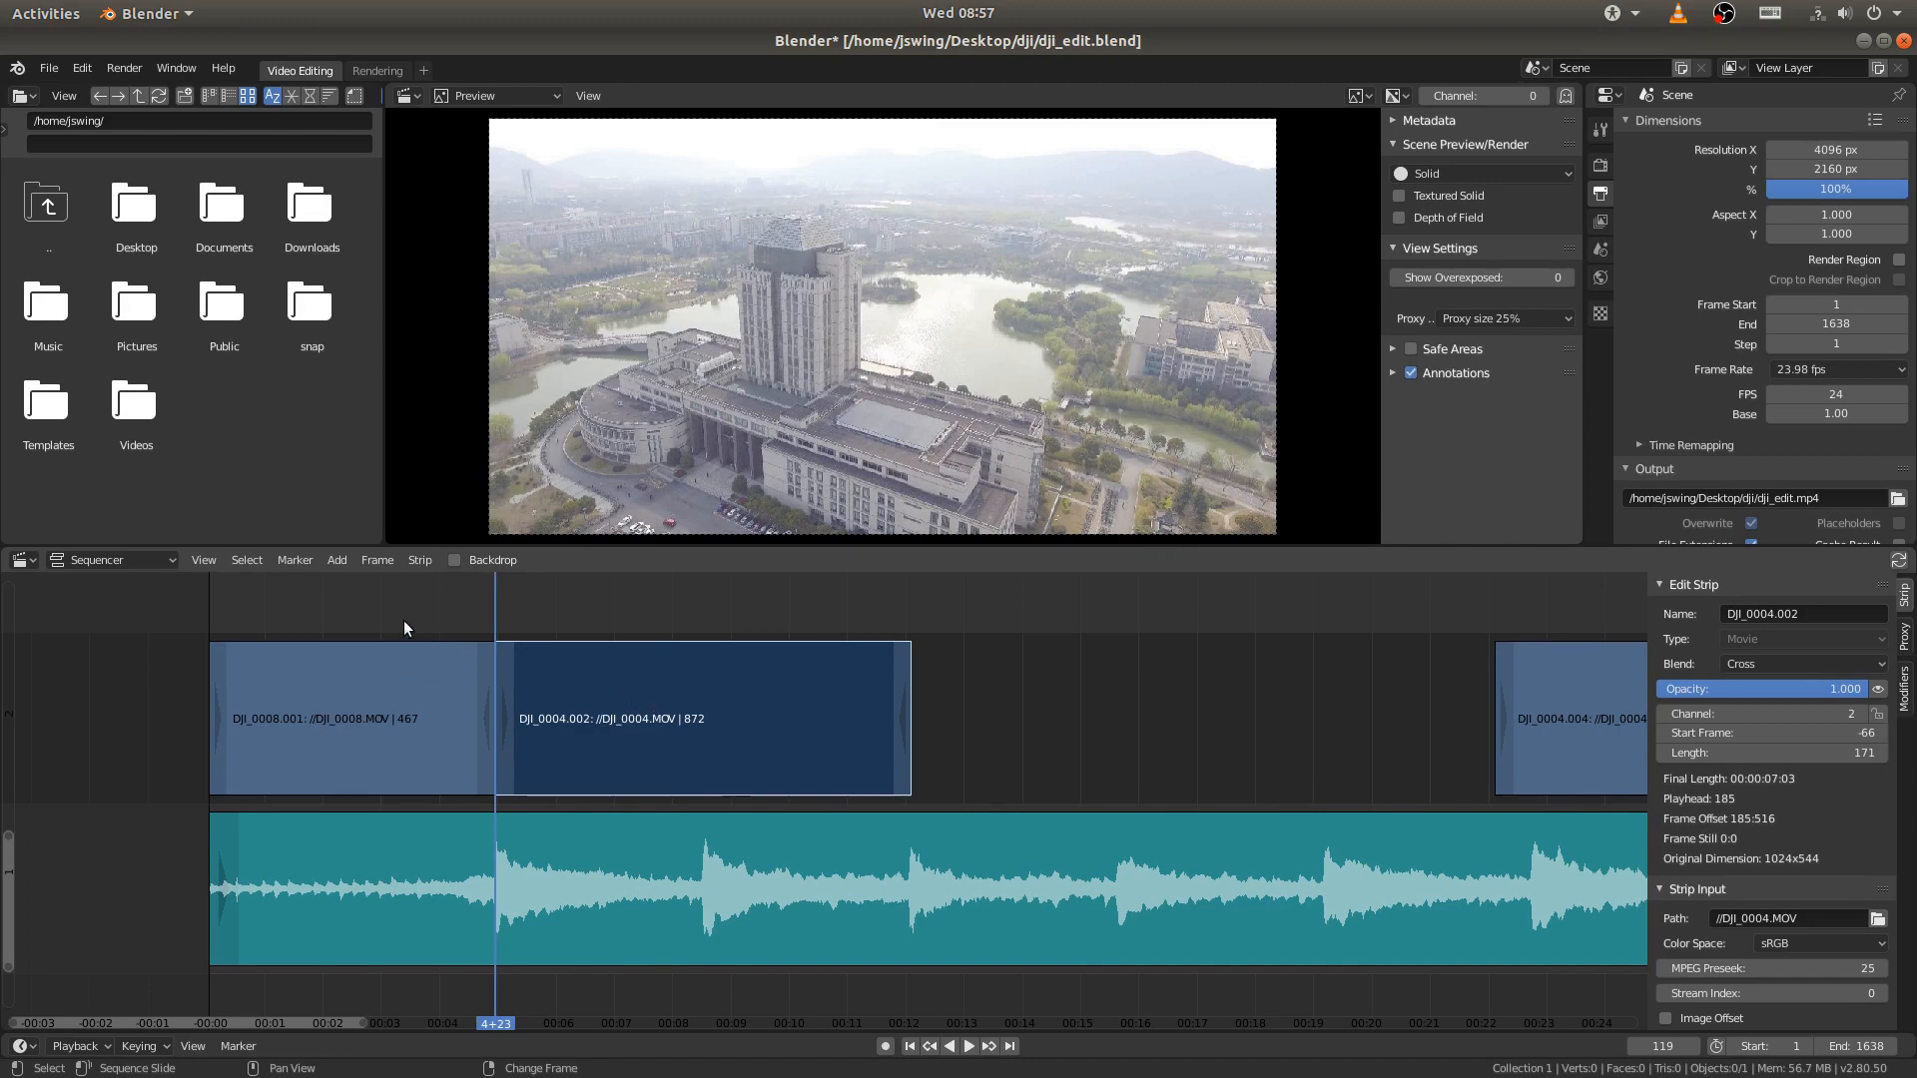
- Play back the transition from the opening clip into DJI_0004.002 and place the playhead on the next beat at frame 204
{"action": "right_click", "coordinate": [288, 621]}
{"action": "key", "text": "space"}
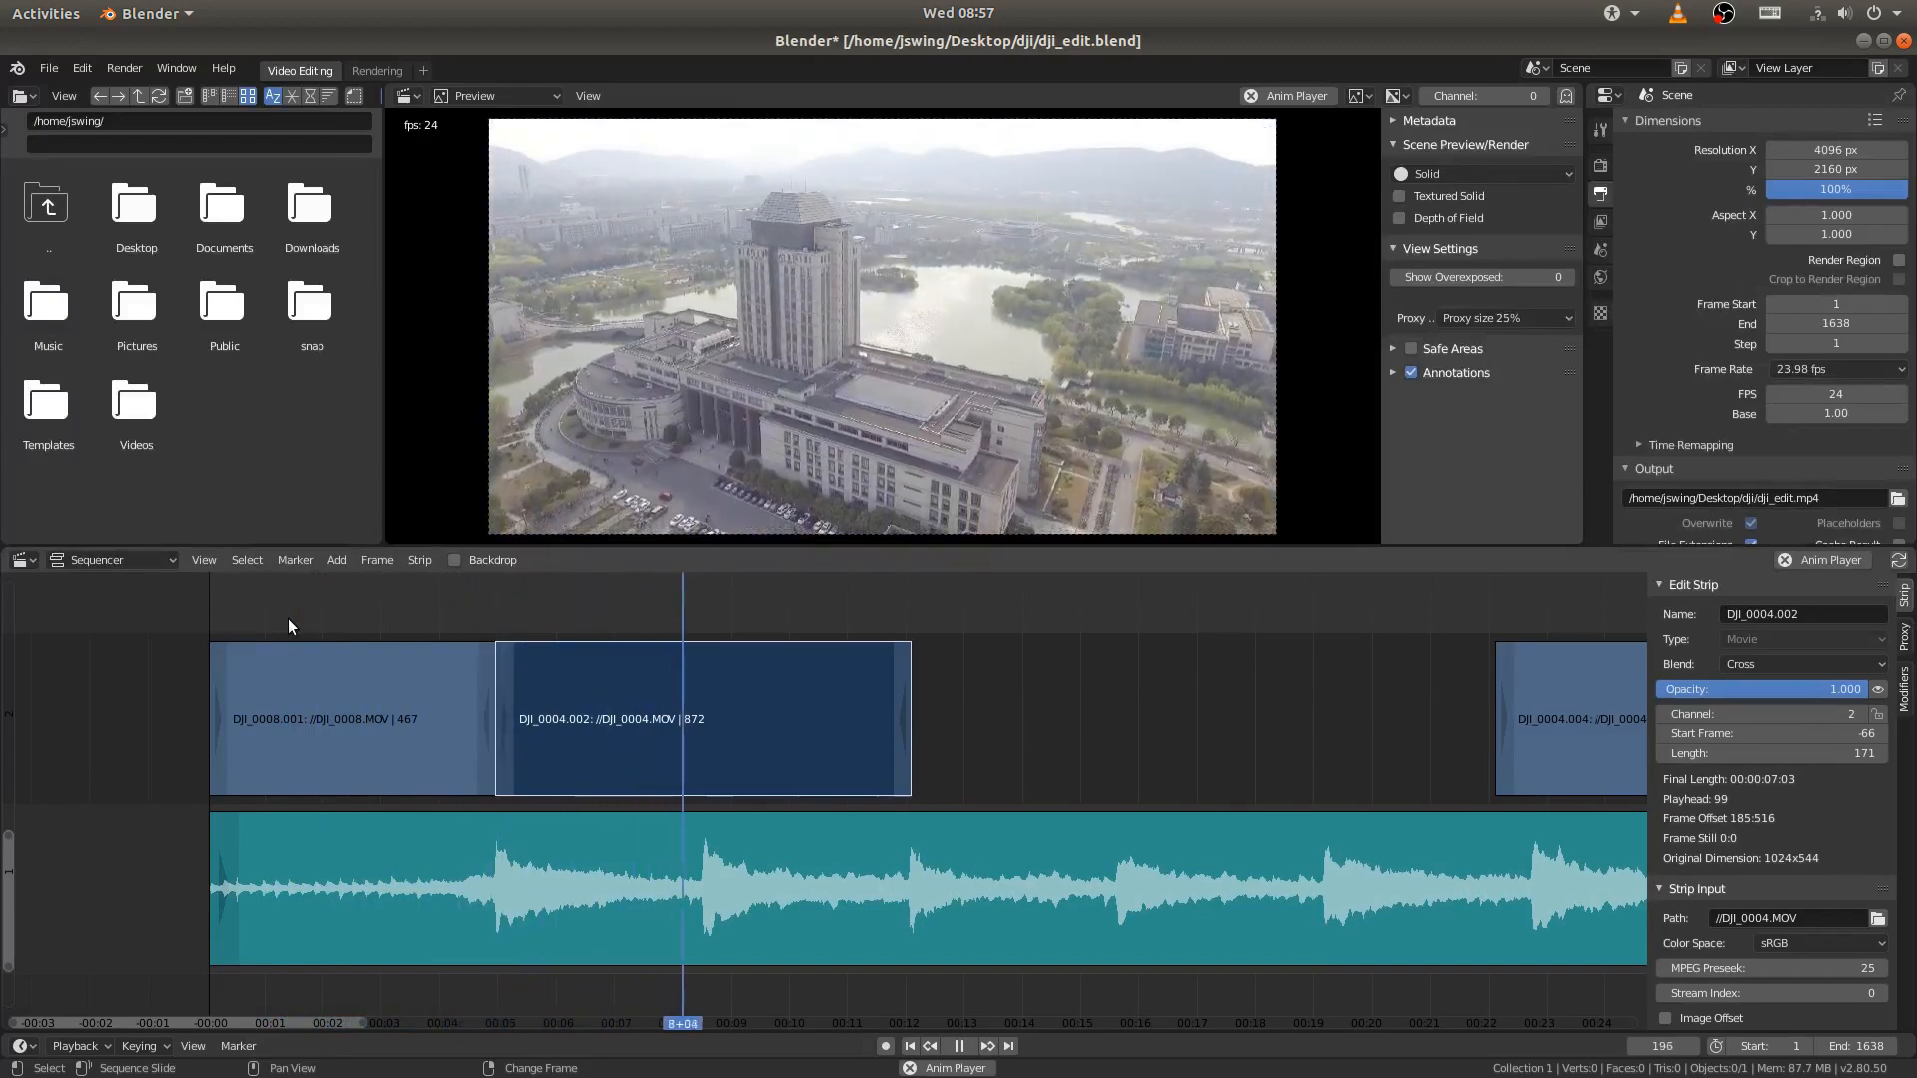
{"action": "key", "text": "space"}
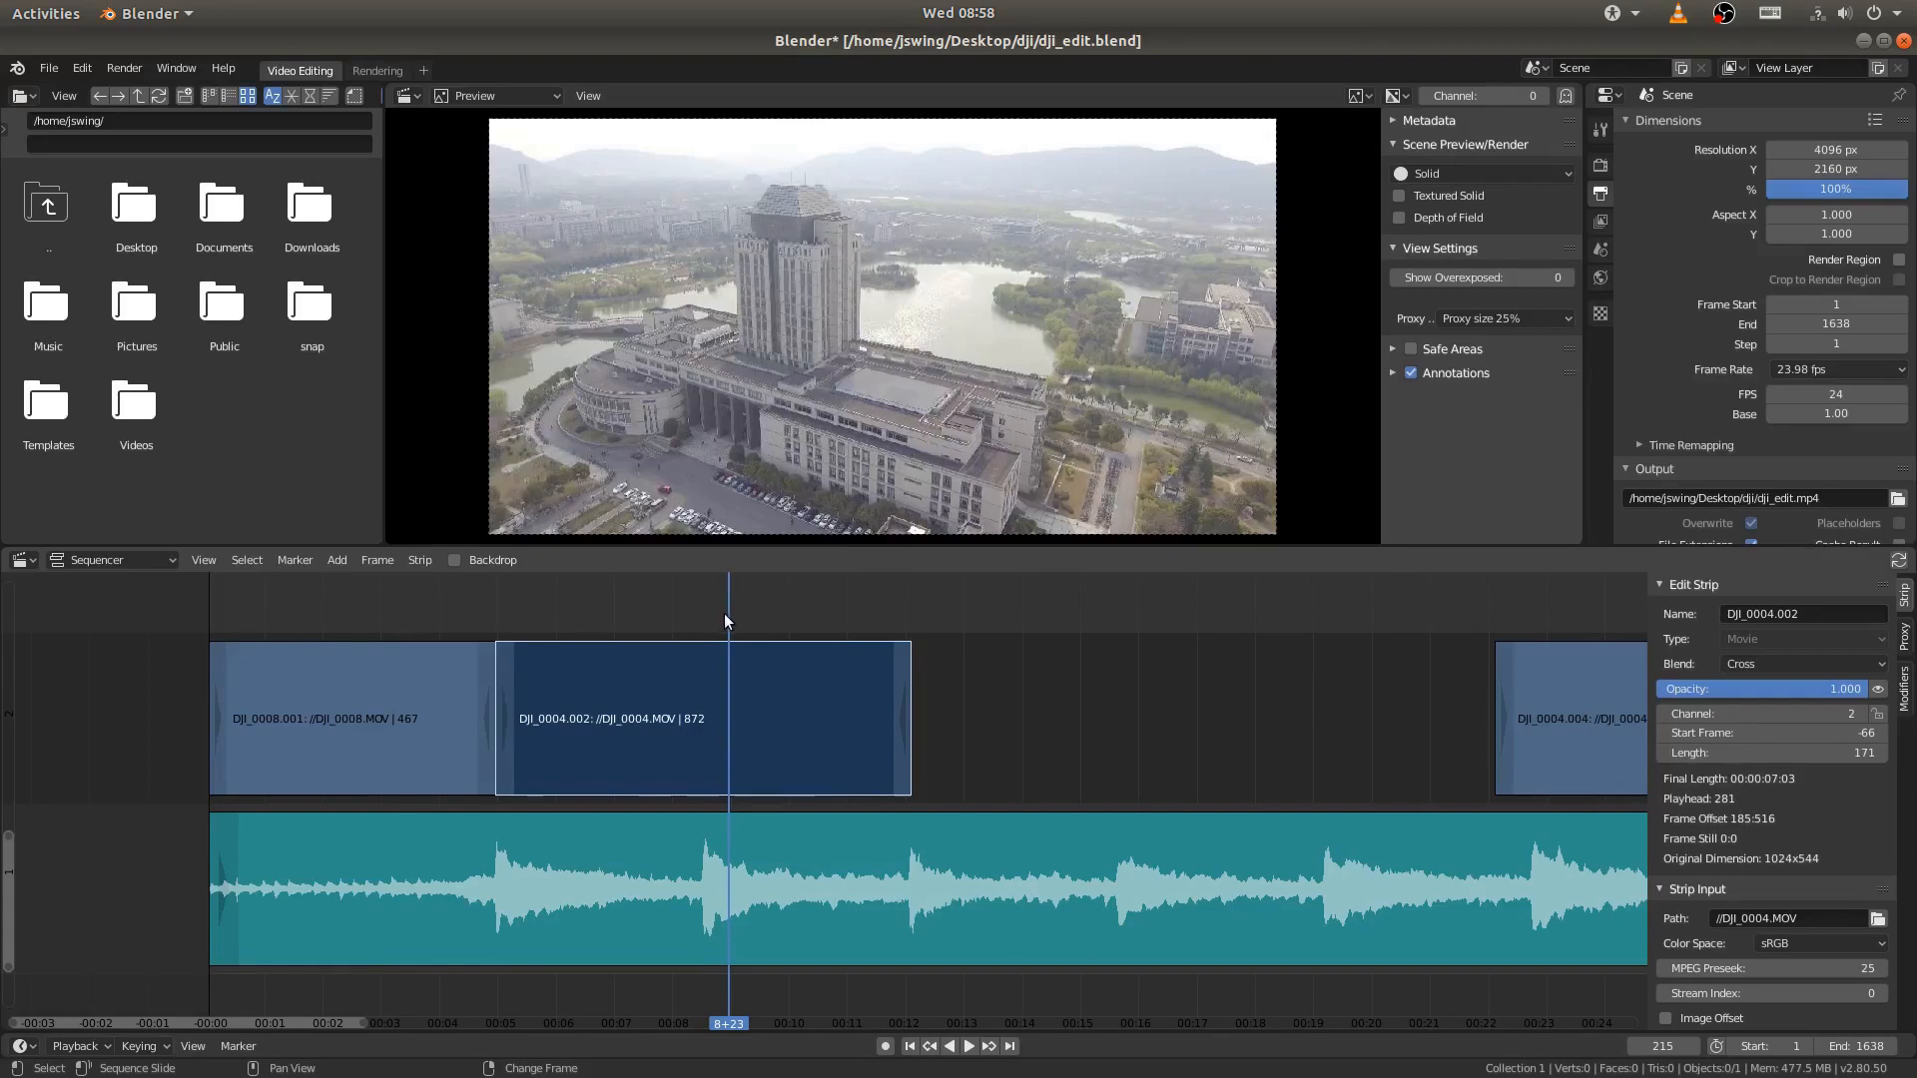
{"action": "key", "text": "shift+ctrl+space"}
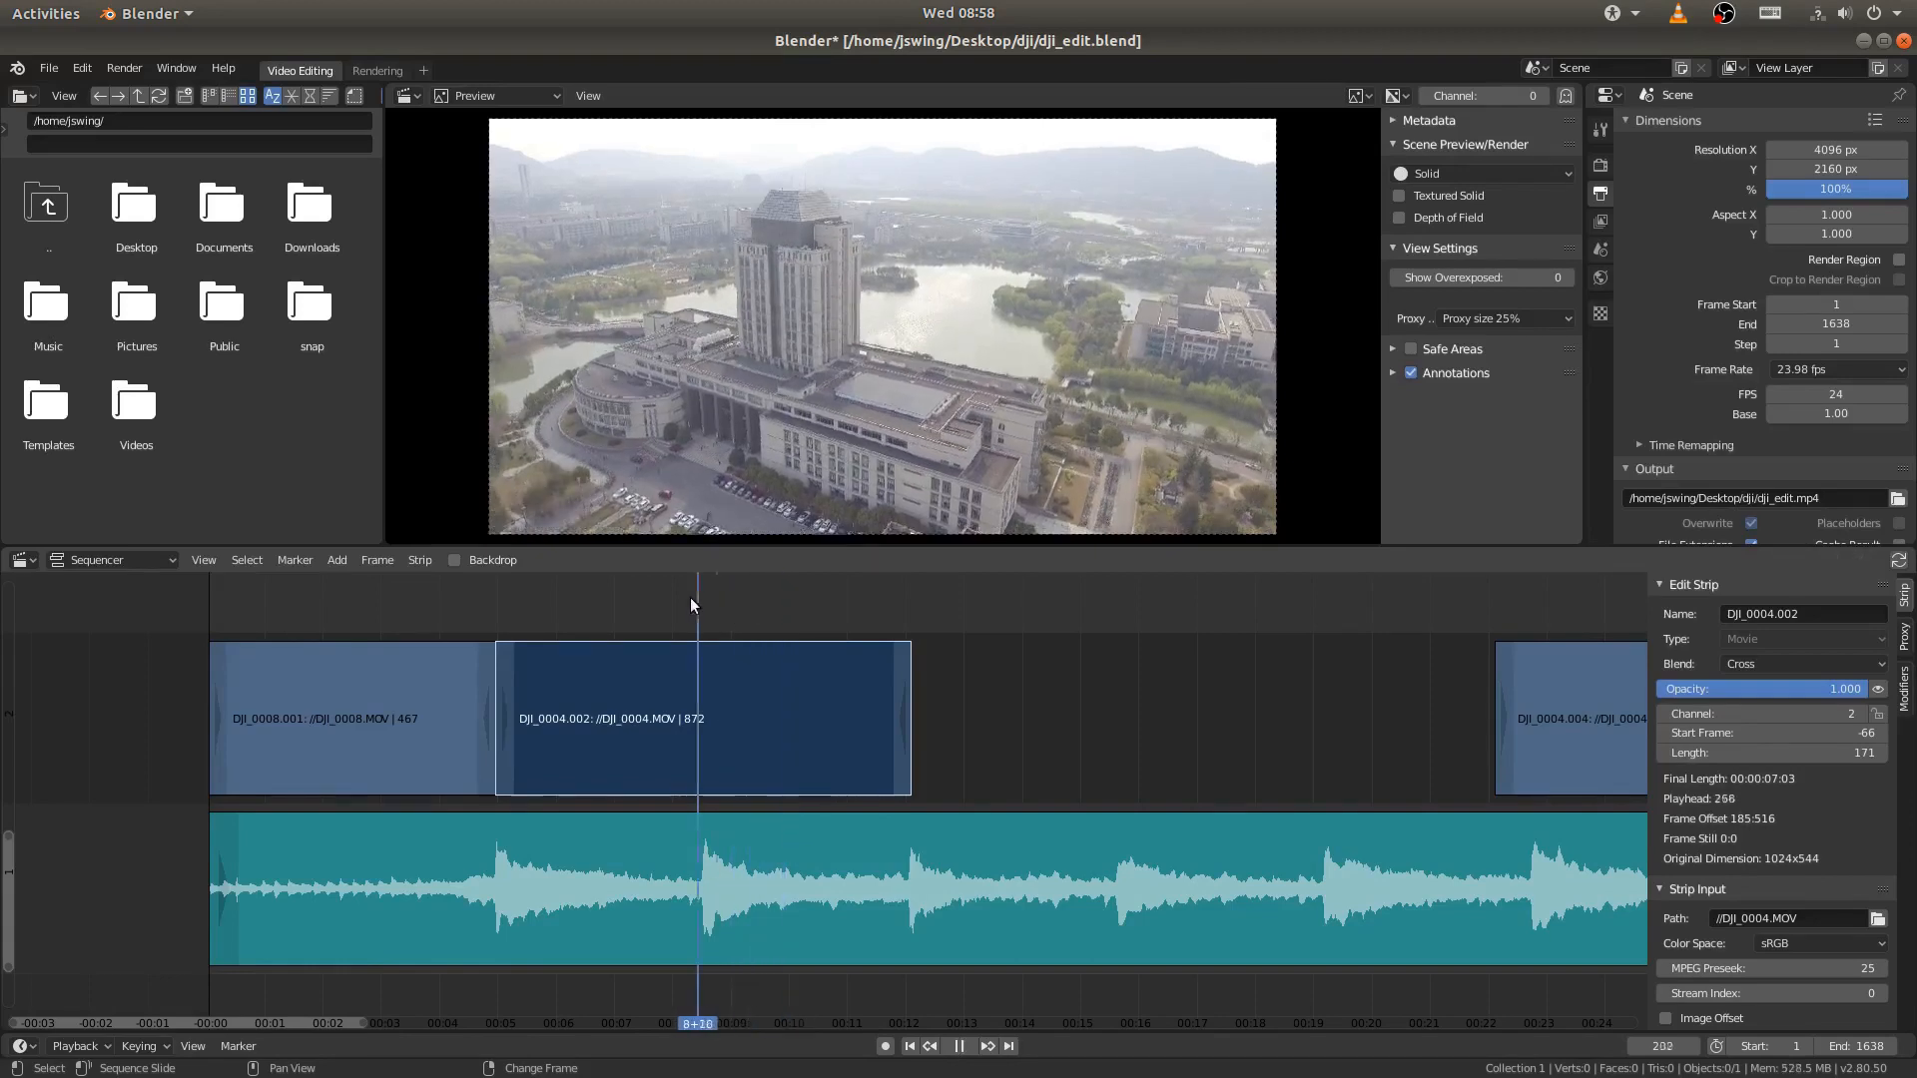
{"action": "right_click_drag", "start_coordinate": [691, 597], "coordinate": [699, 597]}
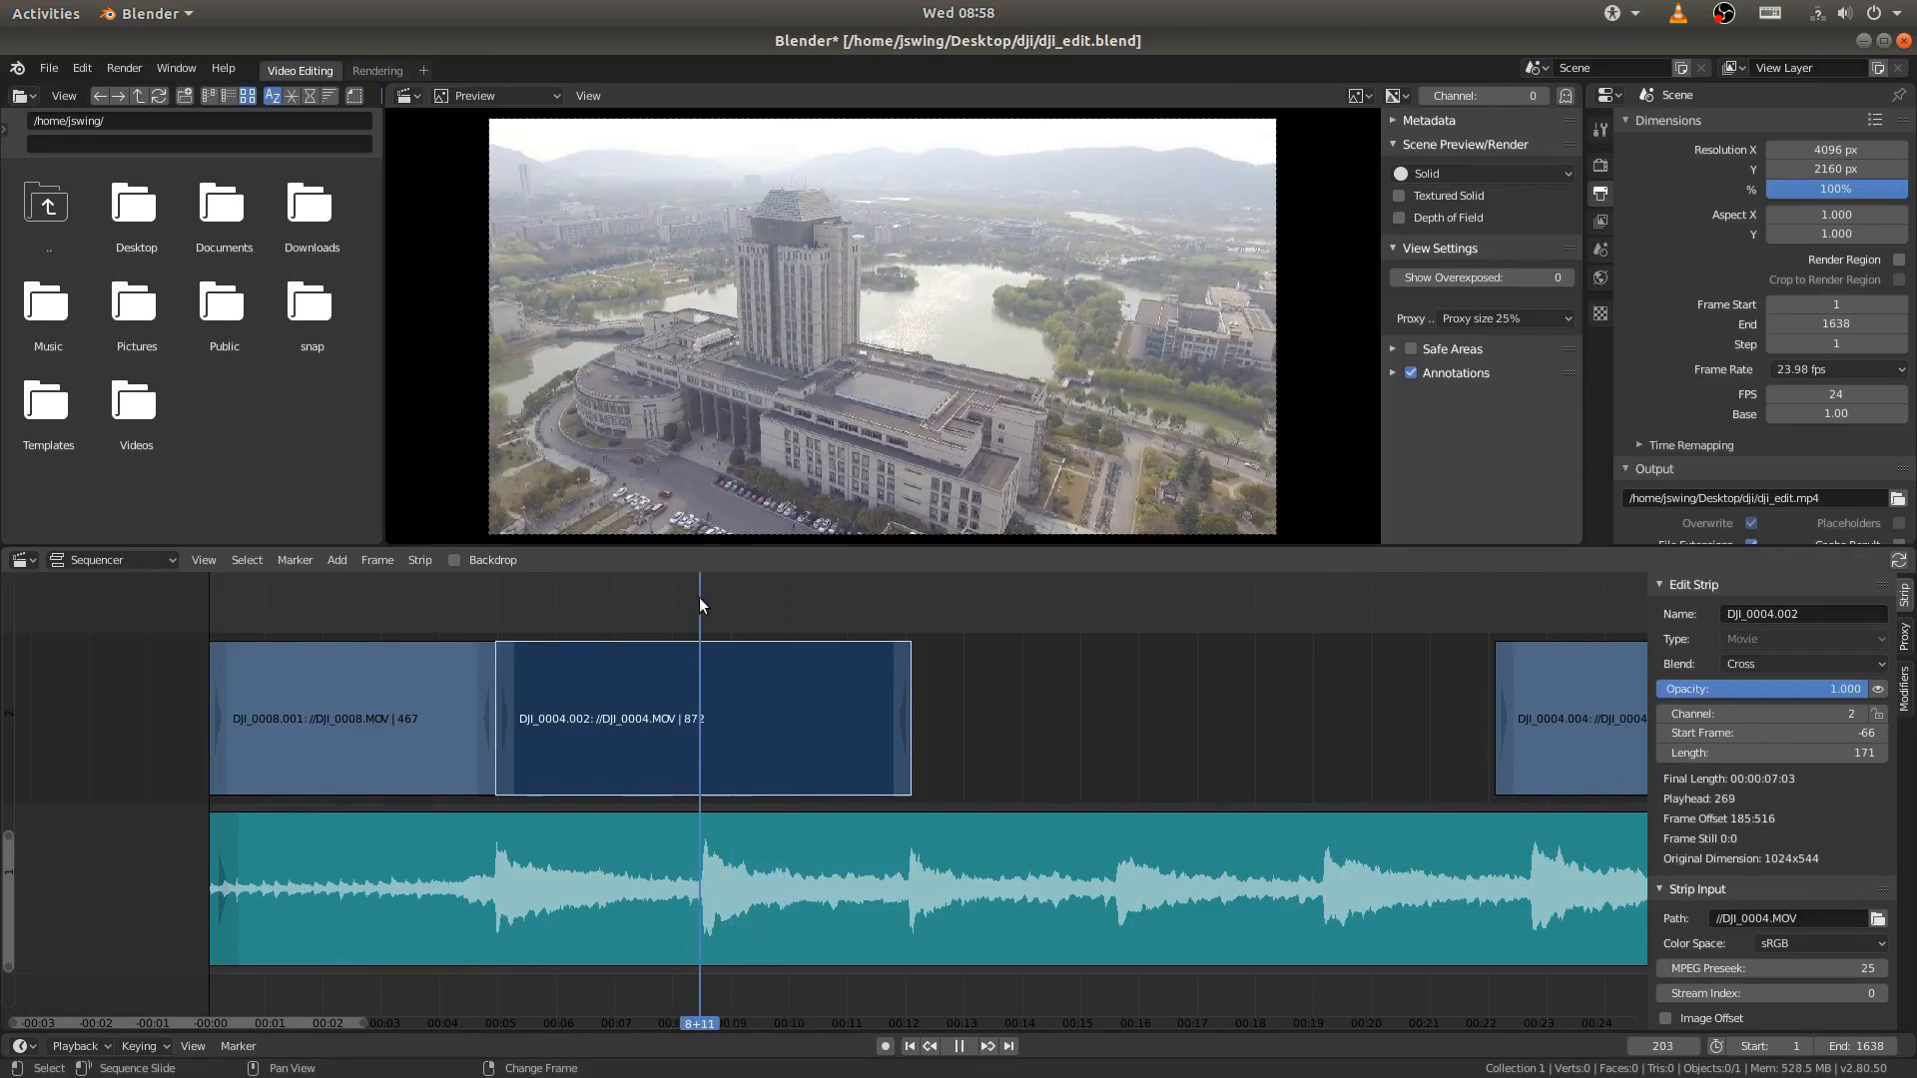
{"action": "key", "text": "space"}
- Move the DJI_0008.003 strip to channel 3 and snap its start to the playhead at frame 204
{"action": "middle_click_drag", "start_coordinate": [1344, 769], "coordinate": [1050, 783]}
{"action": "middle_click_drag", "start_coordinate": [1205, 779], "coordinate": [827, 767]}
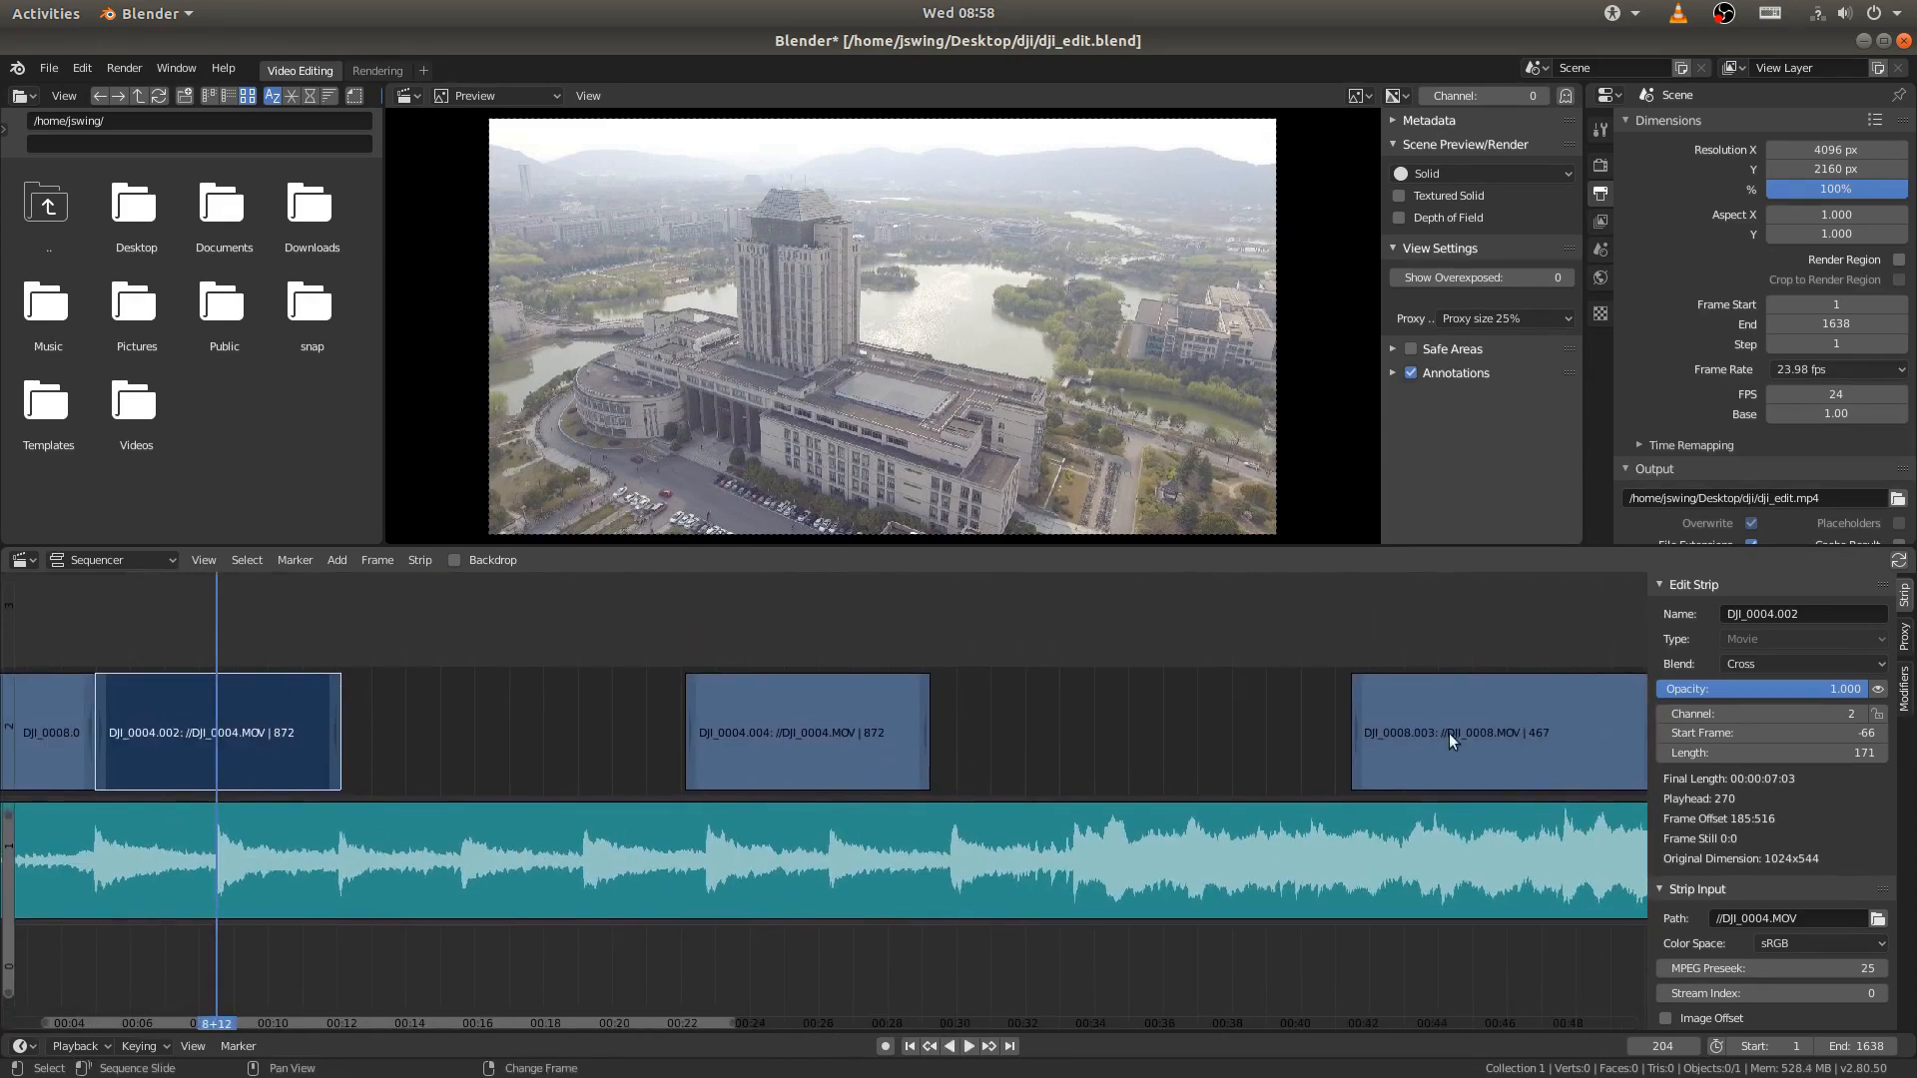
{"action": "scroll", "coordinate": [1148, 749], "scroll_direction": "down", "scroll_amount": 4}
{"action": "left_click", "coordinate": [1223, 737]}
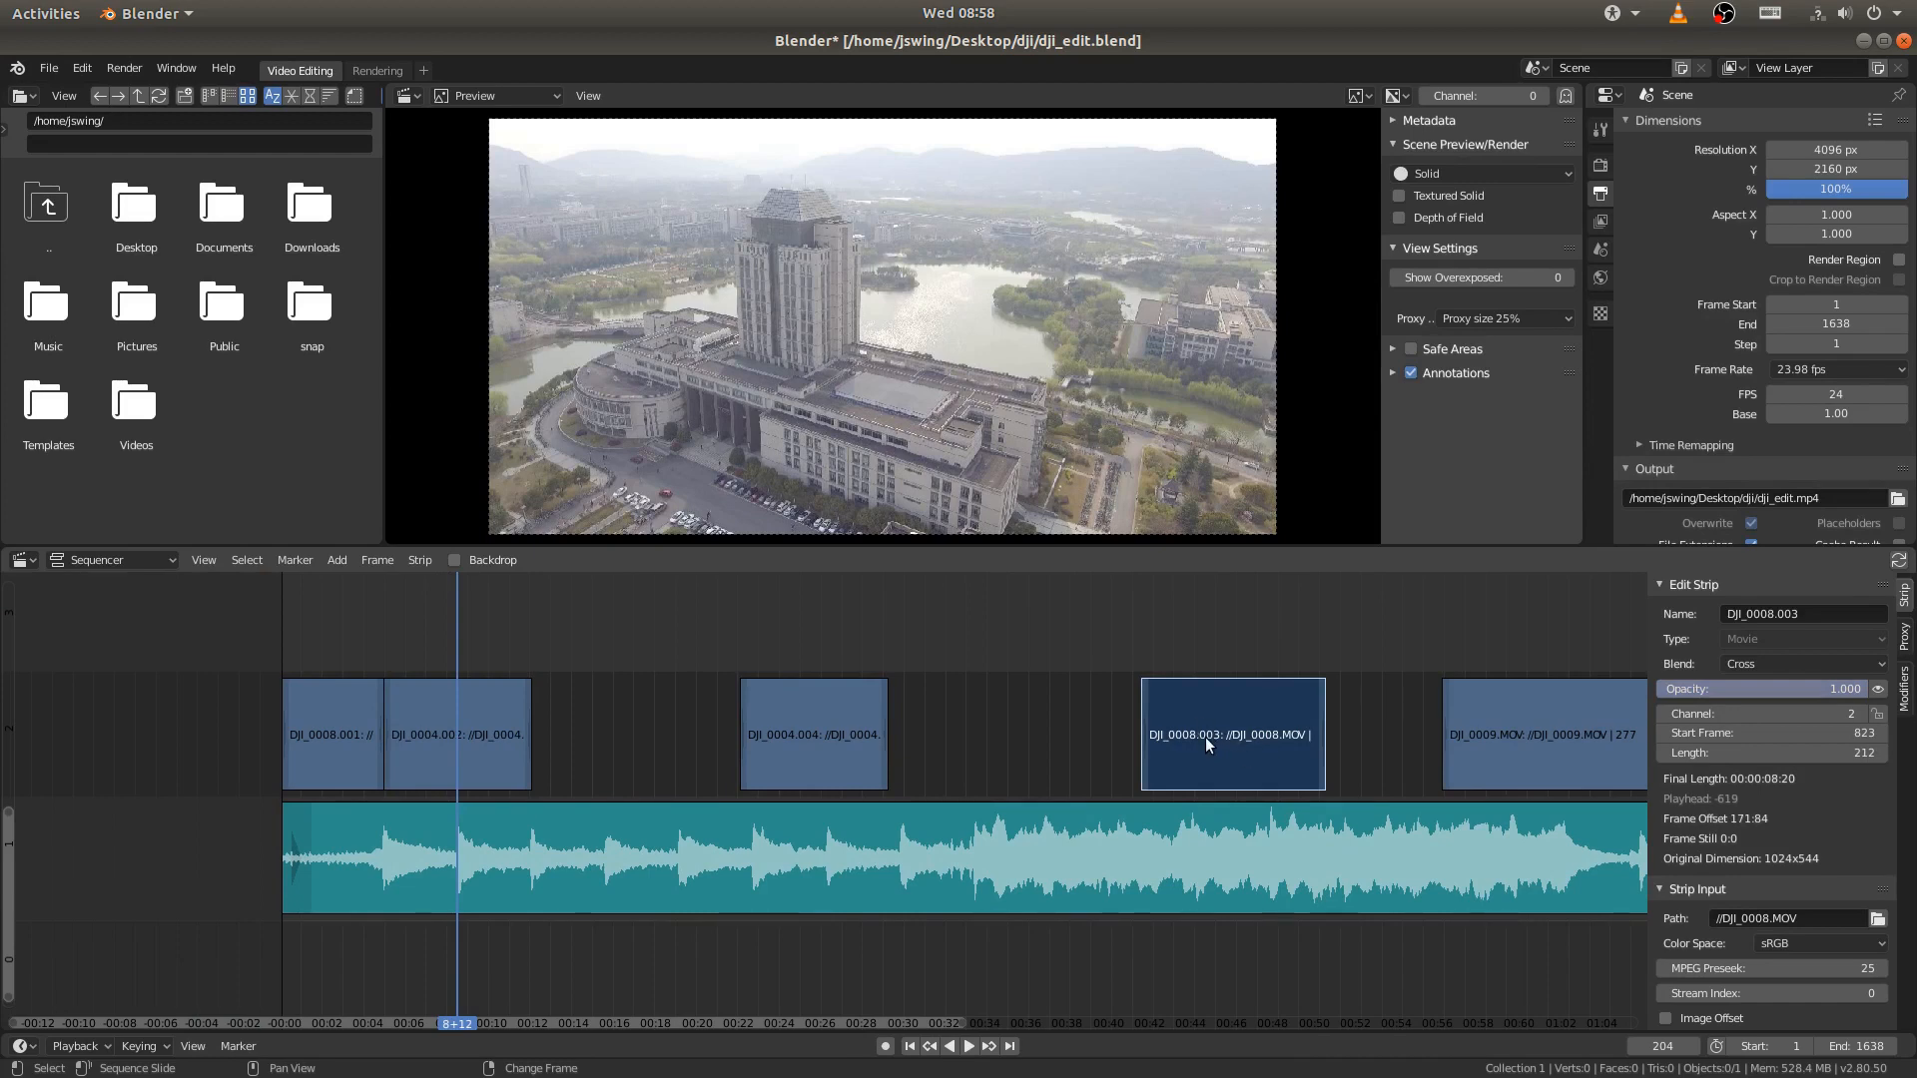
{"action": "left_click_drag", "start_coordinate": [1207, 737], "coordinate": [1019, 653]}
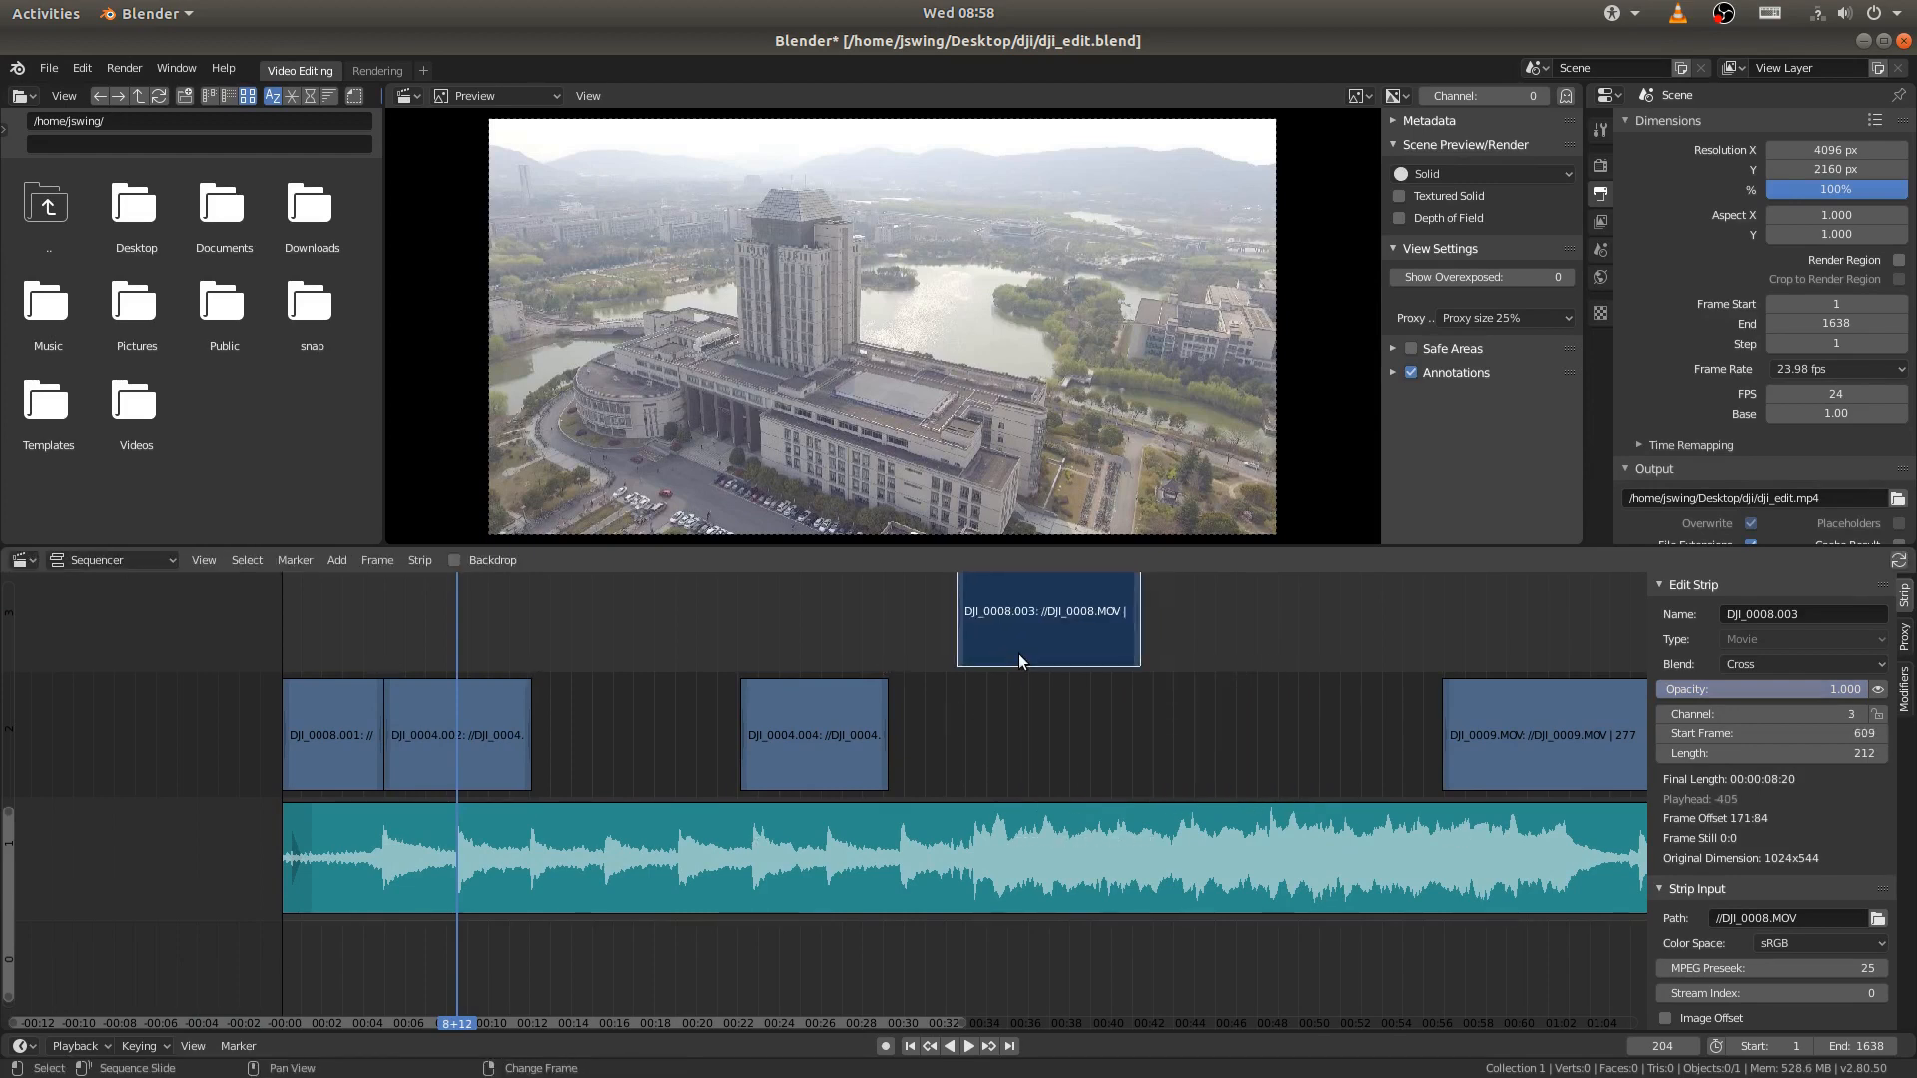
{"action": "middle_click_drag", "start_coordinate": [1137, 683], "coordinate": [1168, 757]}
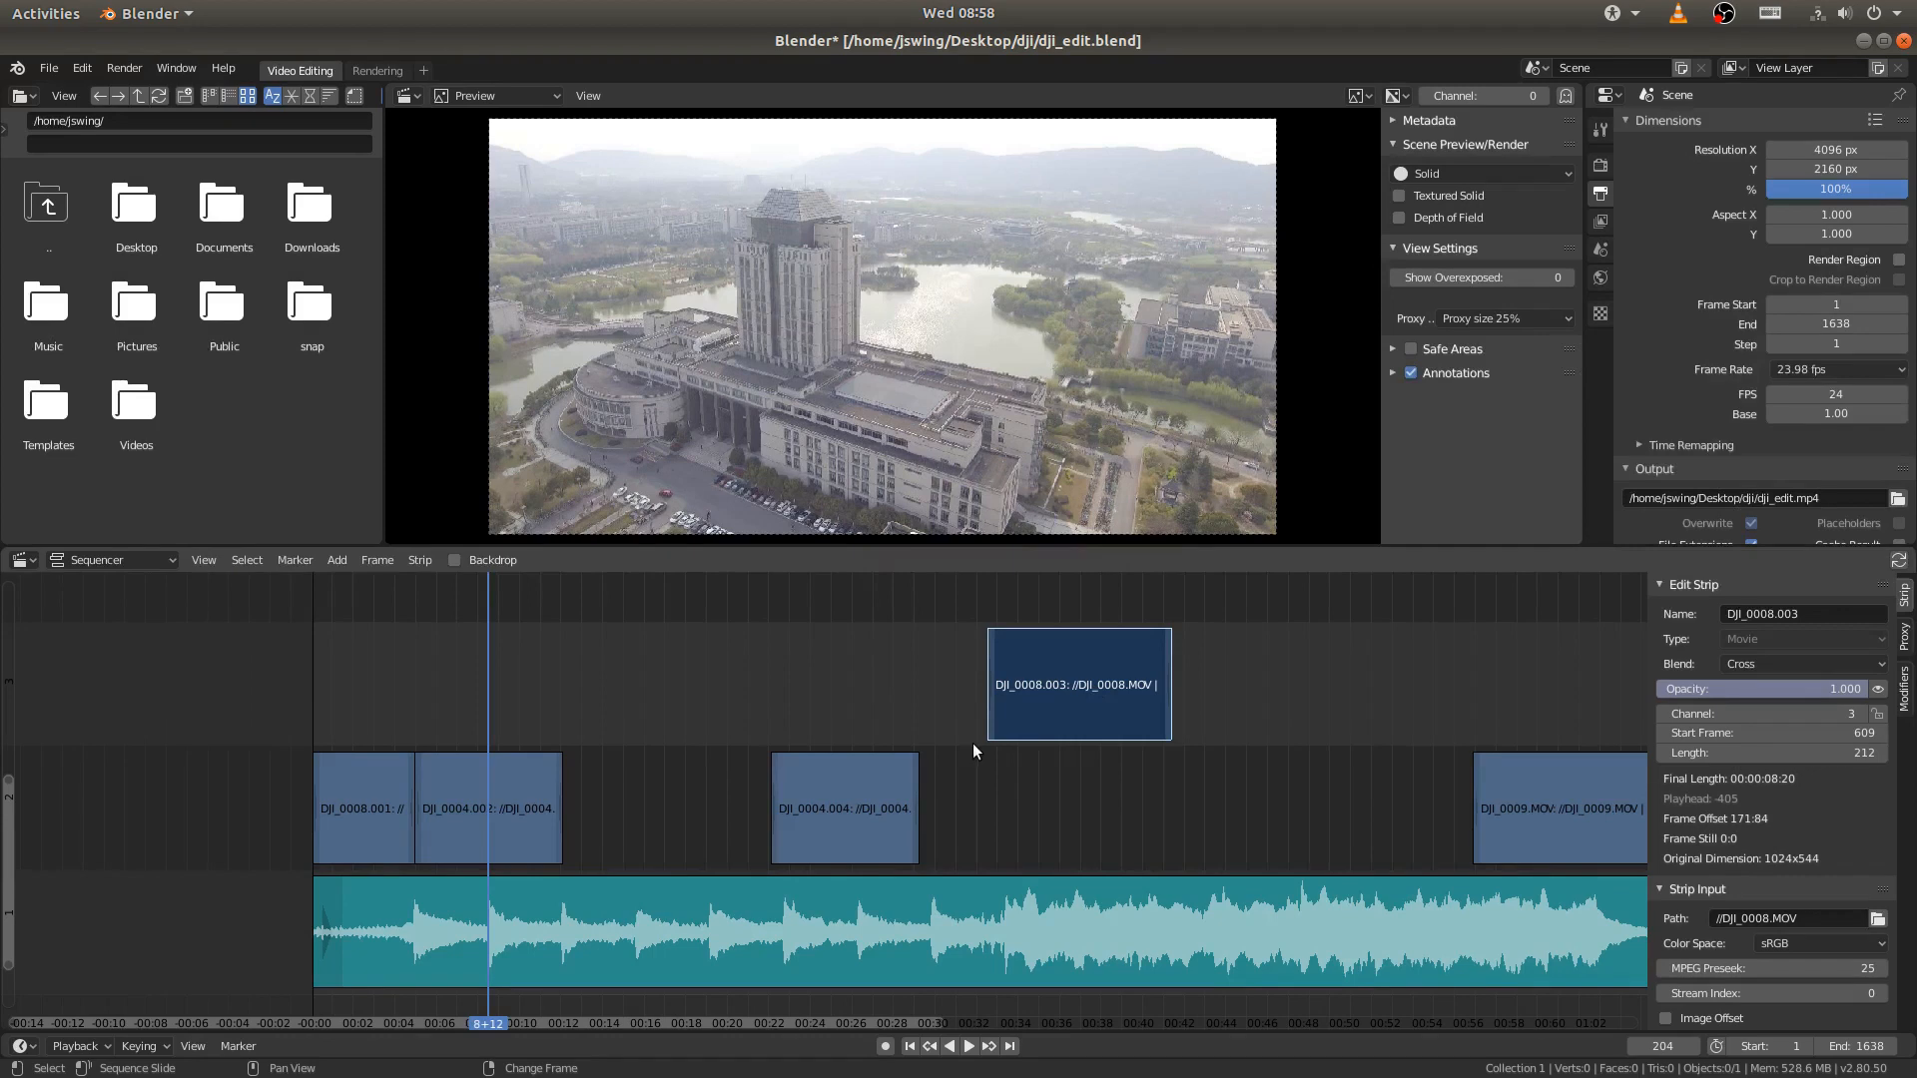
{"action": "key", "text": "shift+s"}
{"action": "middle_click_drag", "start_coordinate": [676, 767], "coordinate": [966, 728]}
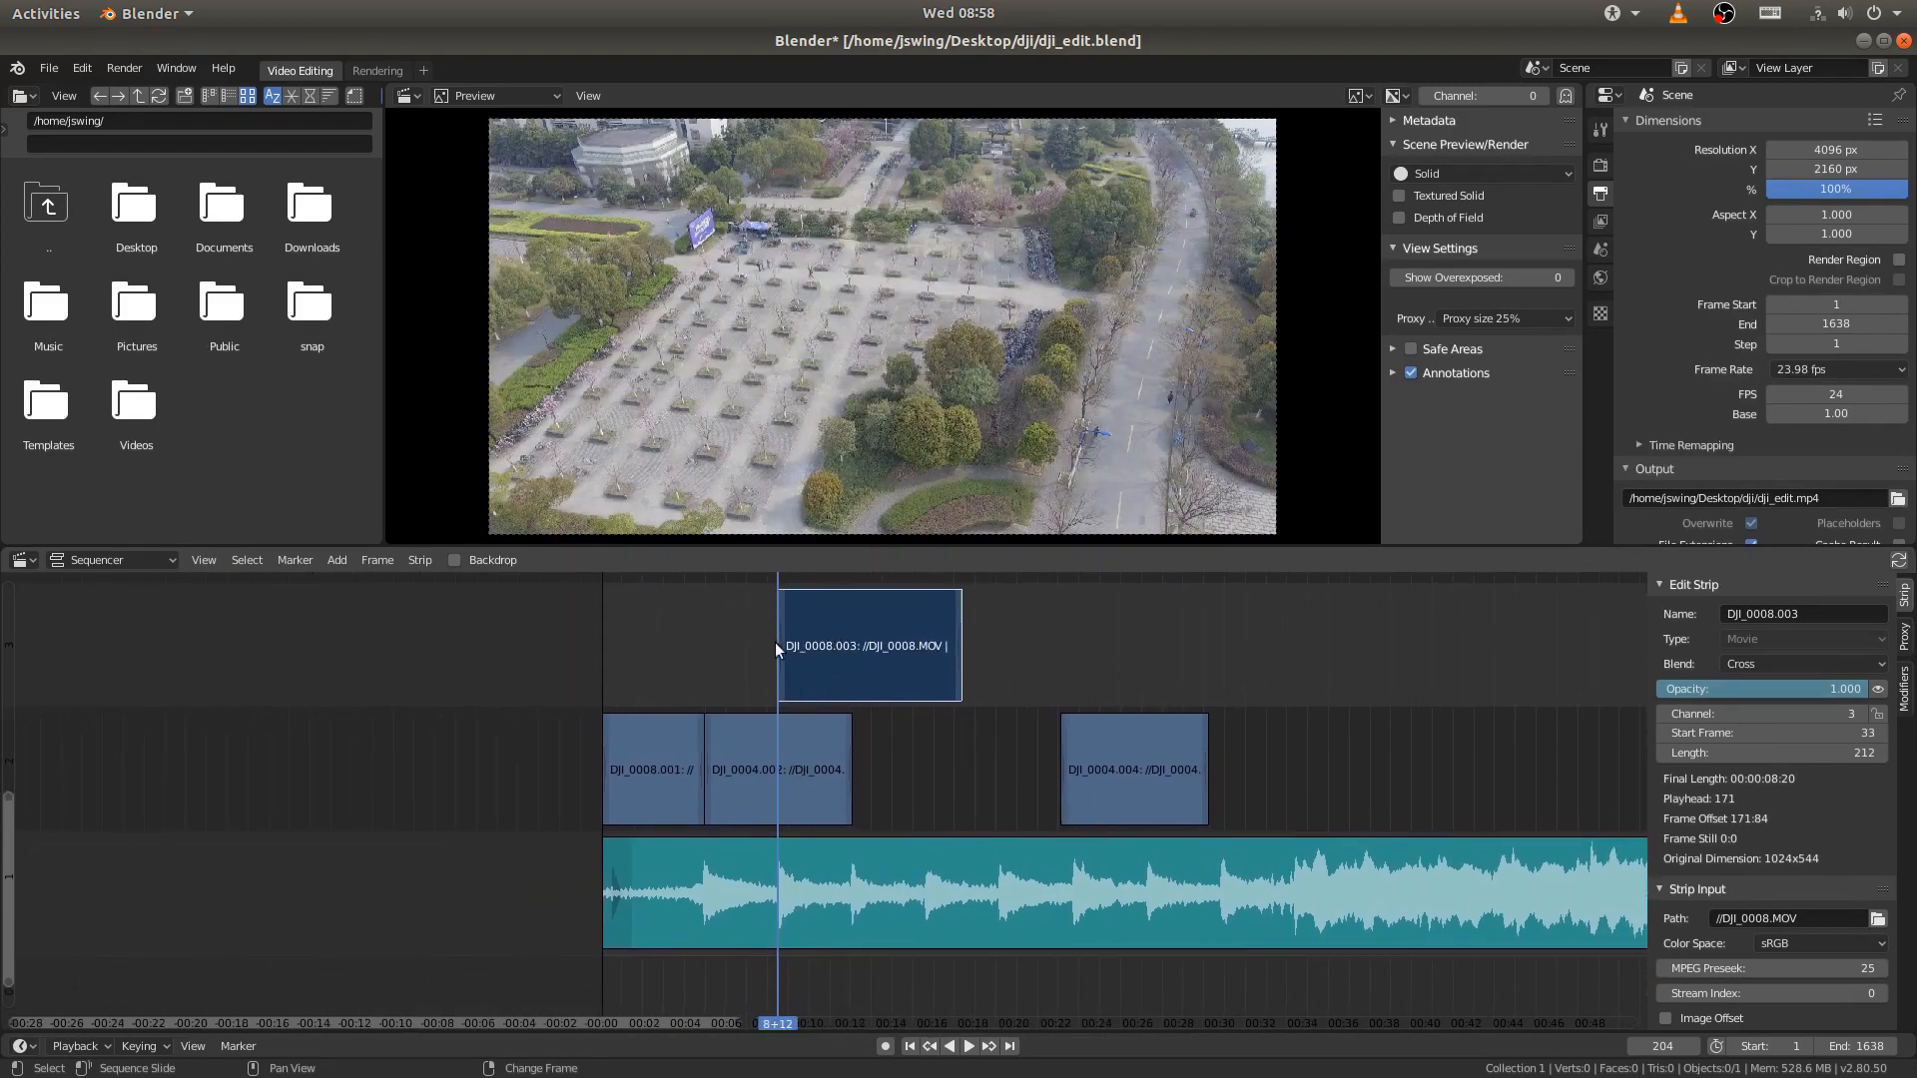
- Preview the overlapping clips with the music, then delete the extra DJI_0004.005 strip from channel 3
{"action": "right_click_drag", "start_coordinate": [722, 656], "coordinate": [647, 655]}
{"action": "left_click", "coordinate": [968, 1046]}
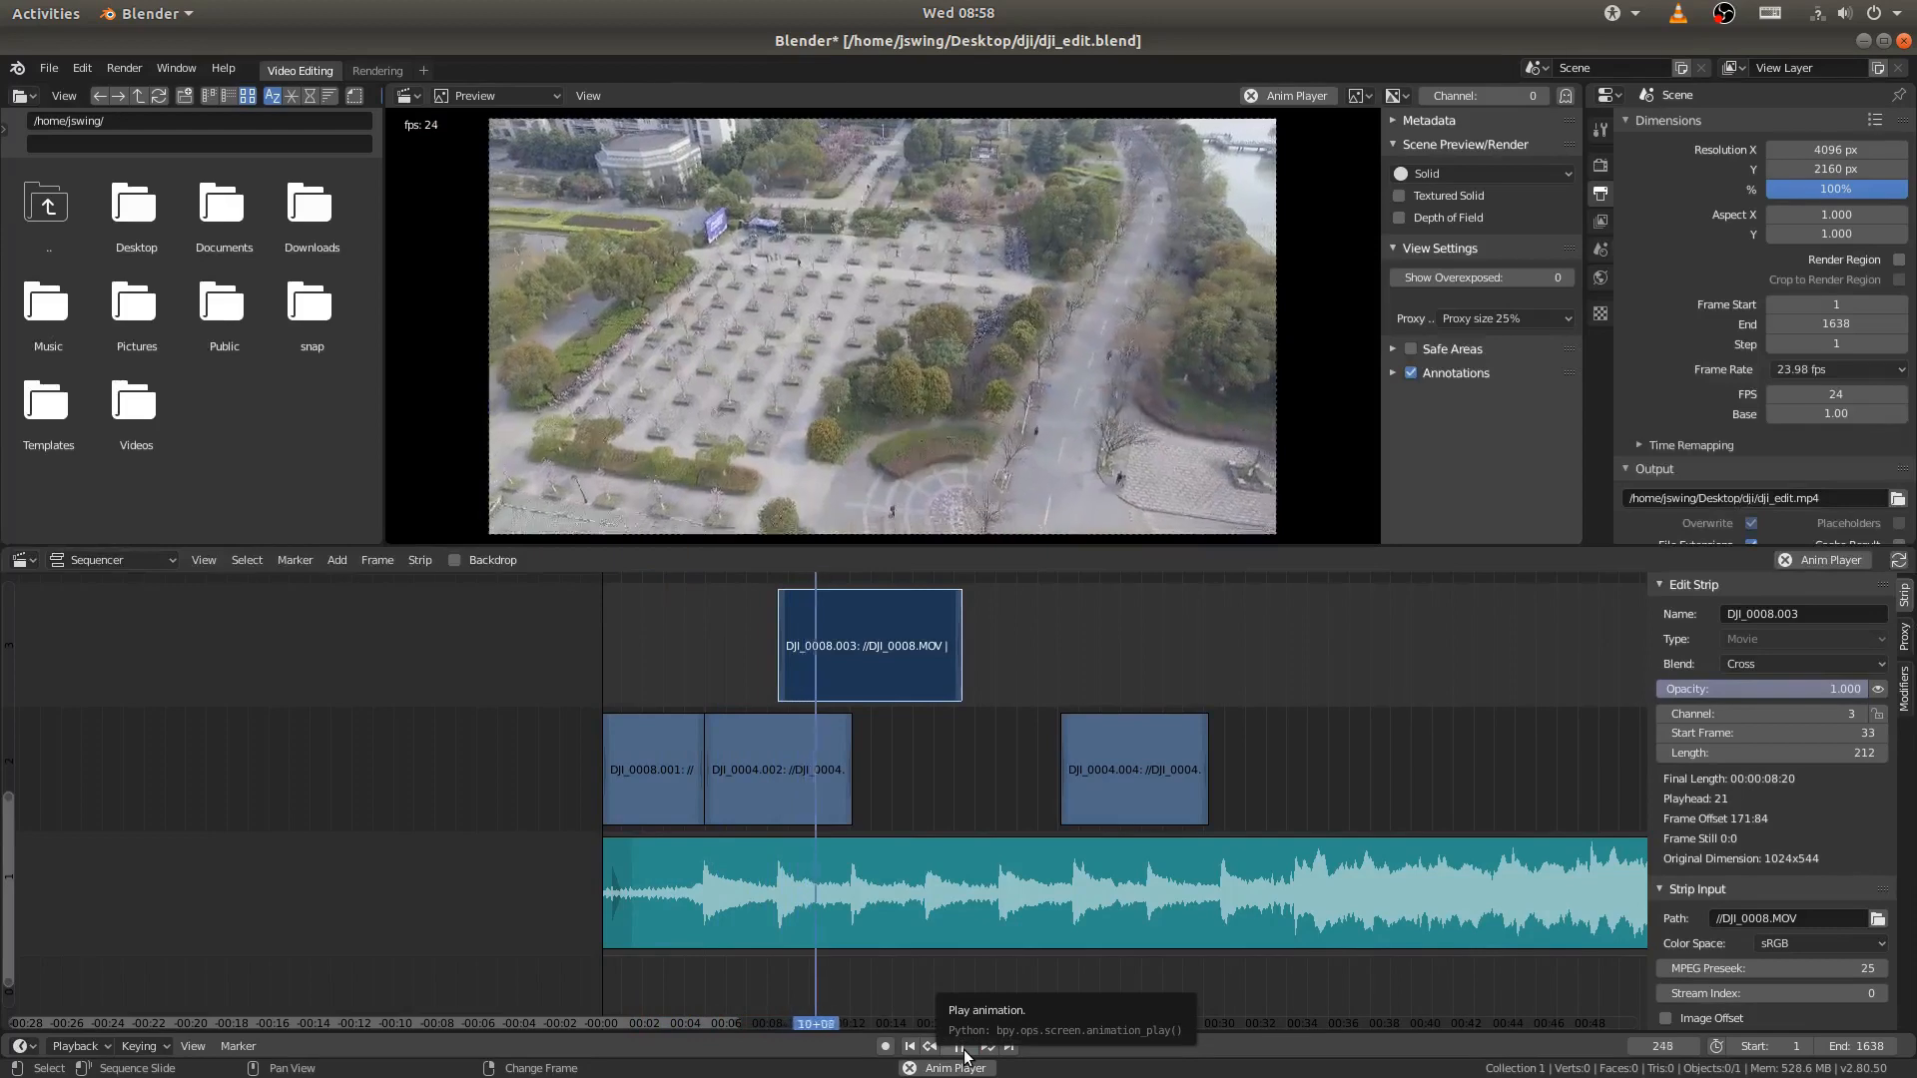
{"action": "left_click", "coordinate": [1146, 731]}
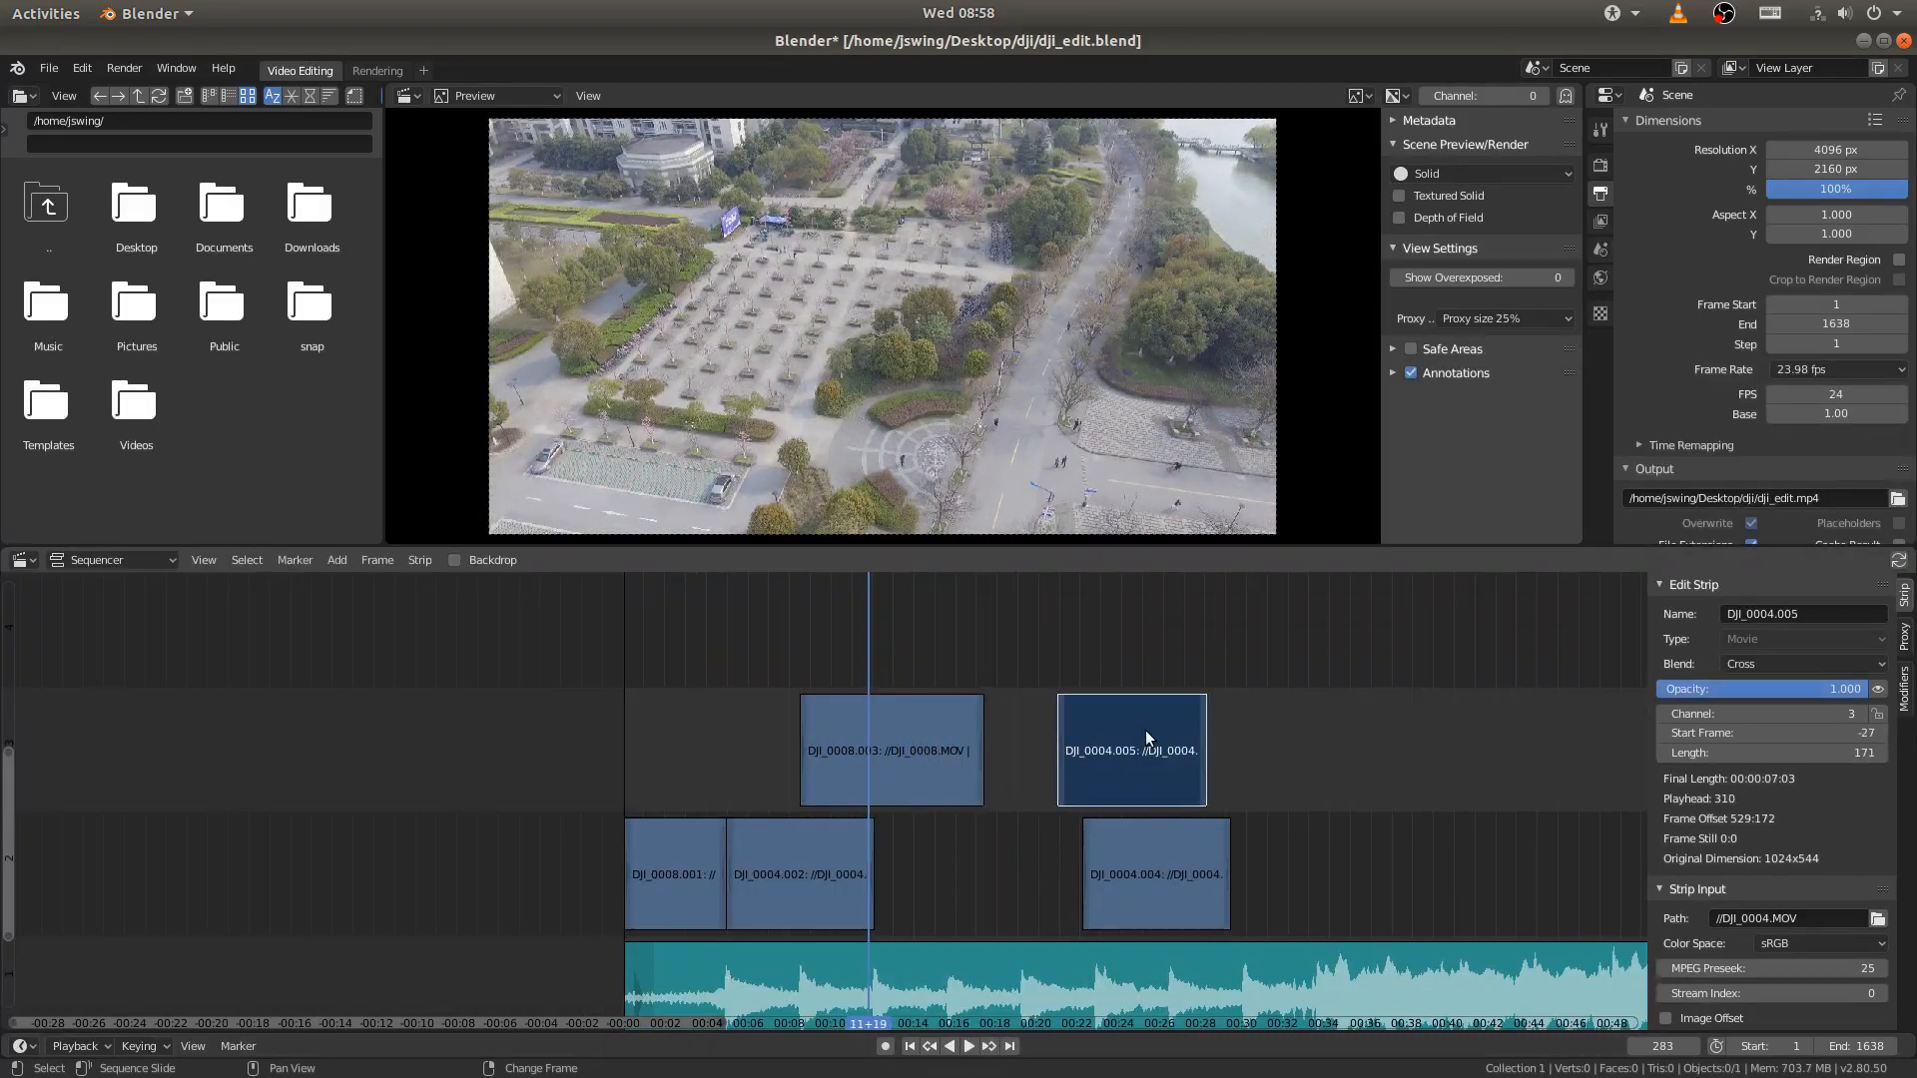
{"action": "key", "text": "x"}
{"action": "left_click", "coordinate": [1147, 732]}
- Place the playhead on the beat at frame 288 and move the DJI_0004.004 strip on channel 2 to just after DJI_0004.002
{"action": "middle_click_drag", "start_coordinate": [1051, 779], "coordinate": [1091, 643]}
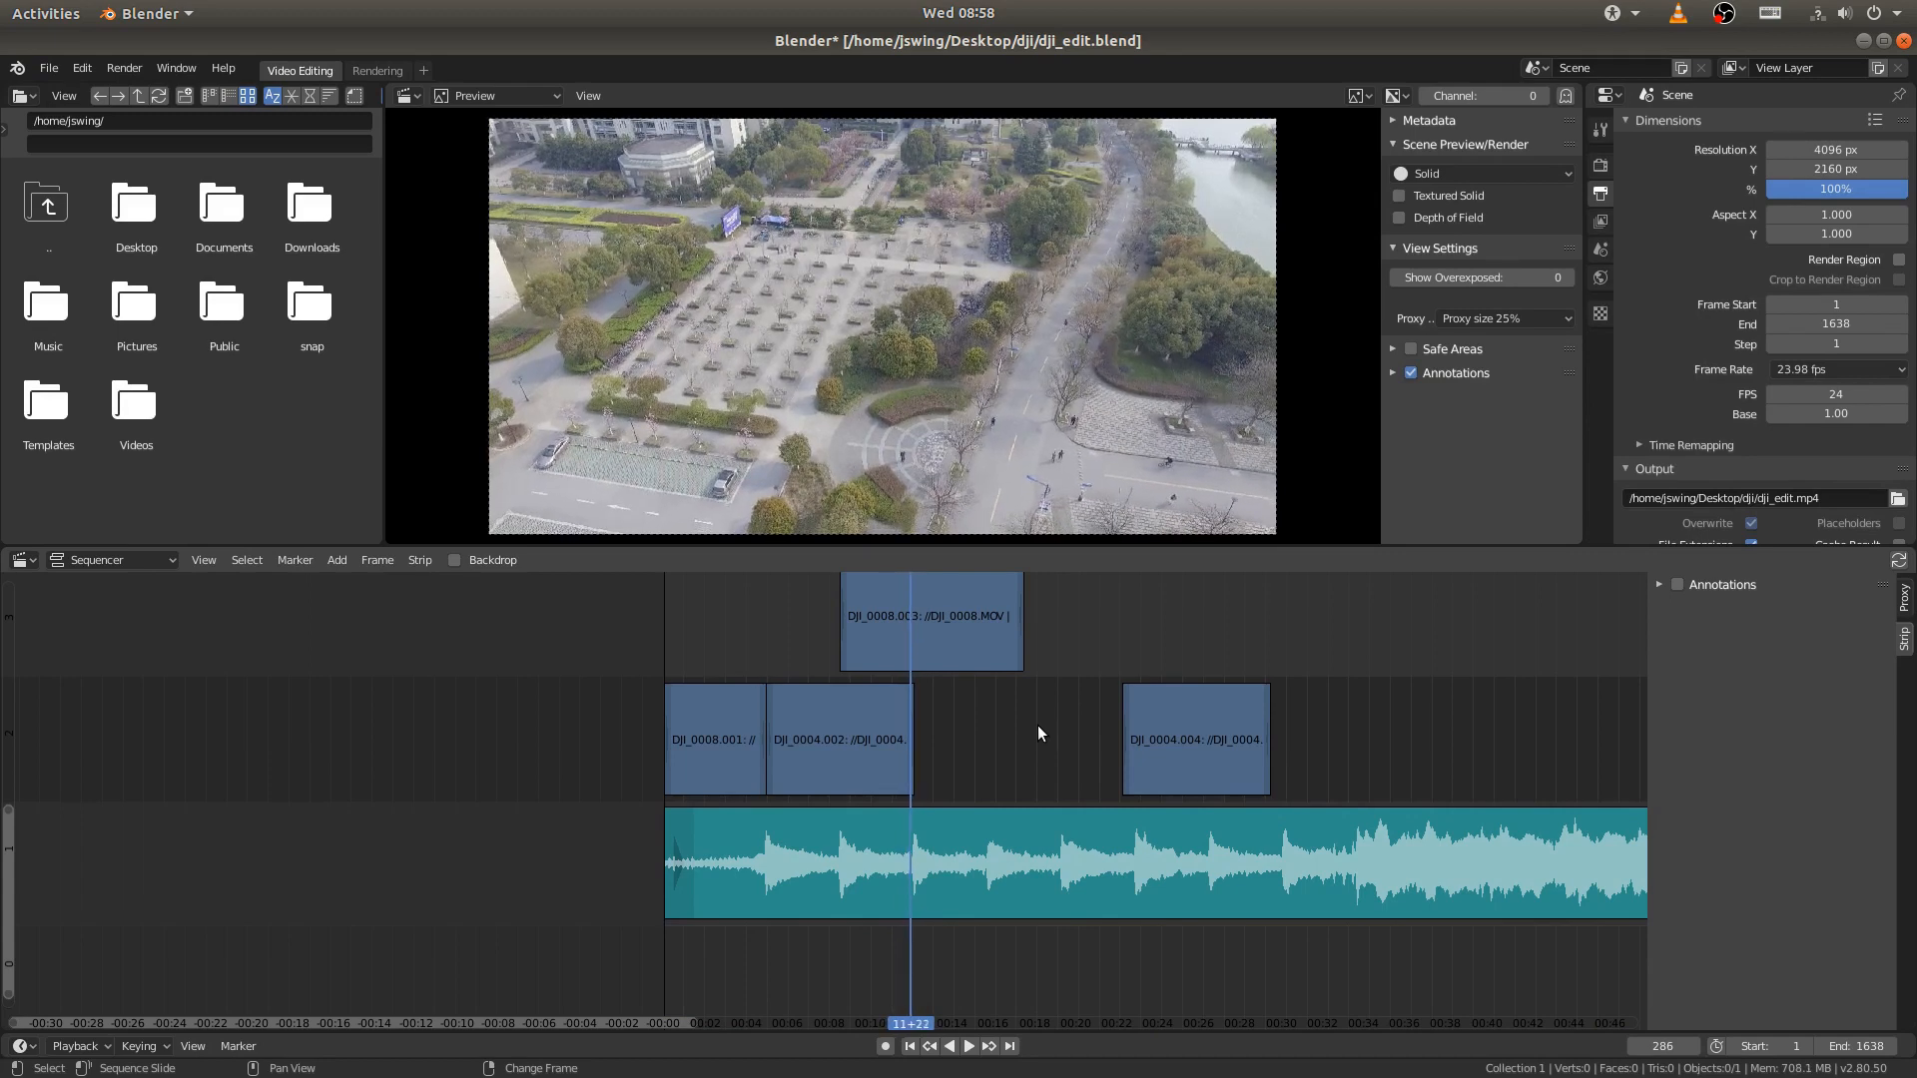
{"action": "scroll", "coordinate": [1038, 725], "scroll_direction": "up", "scroll_amount": 3}
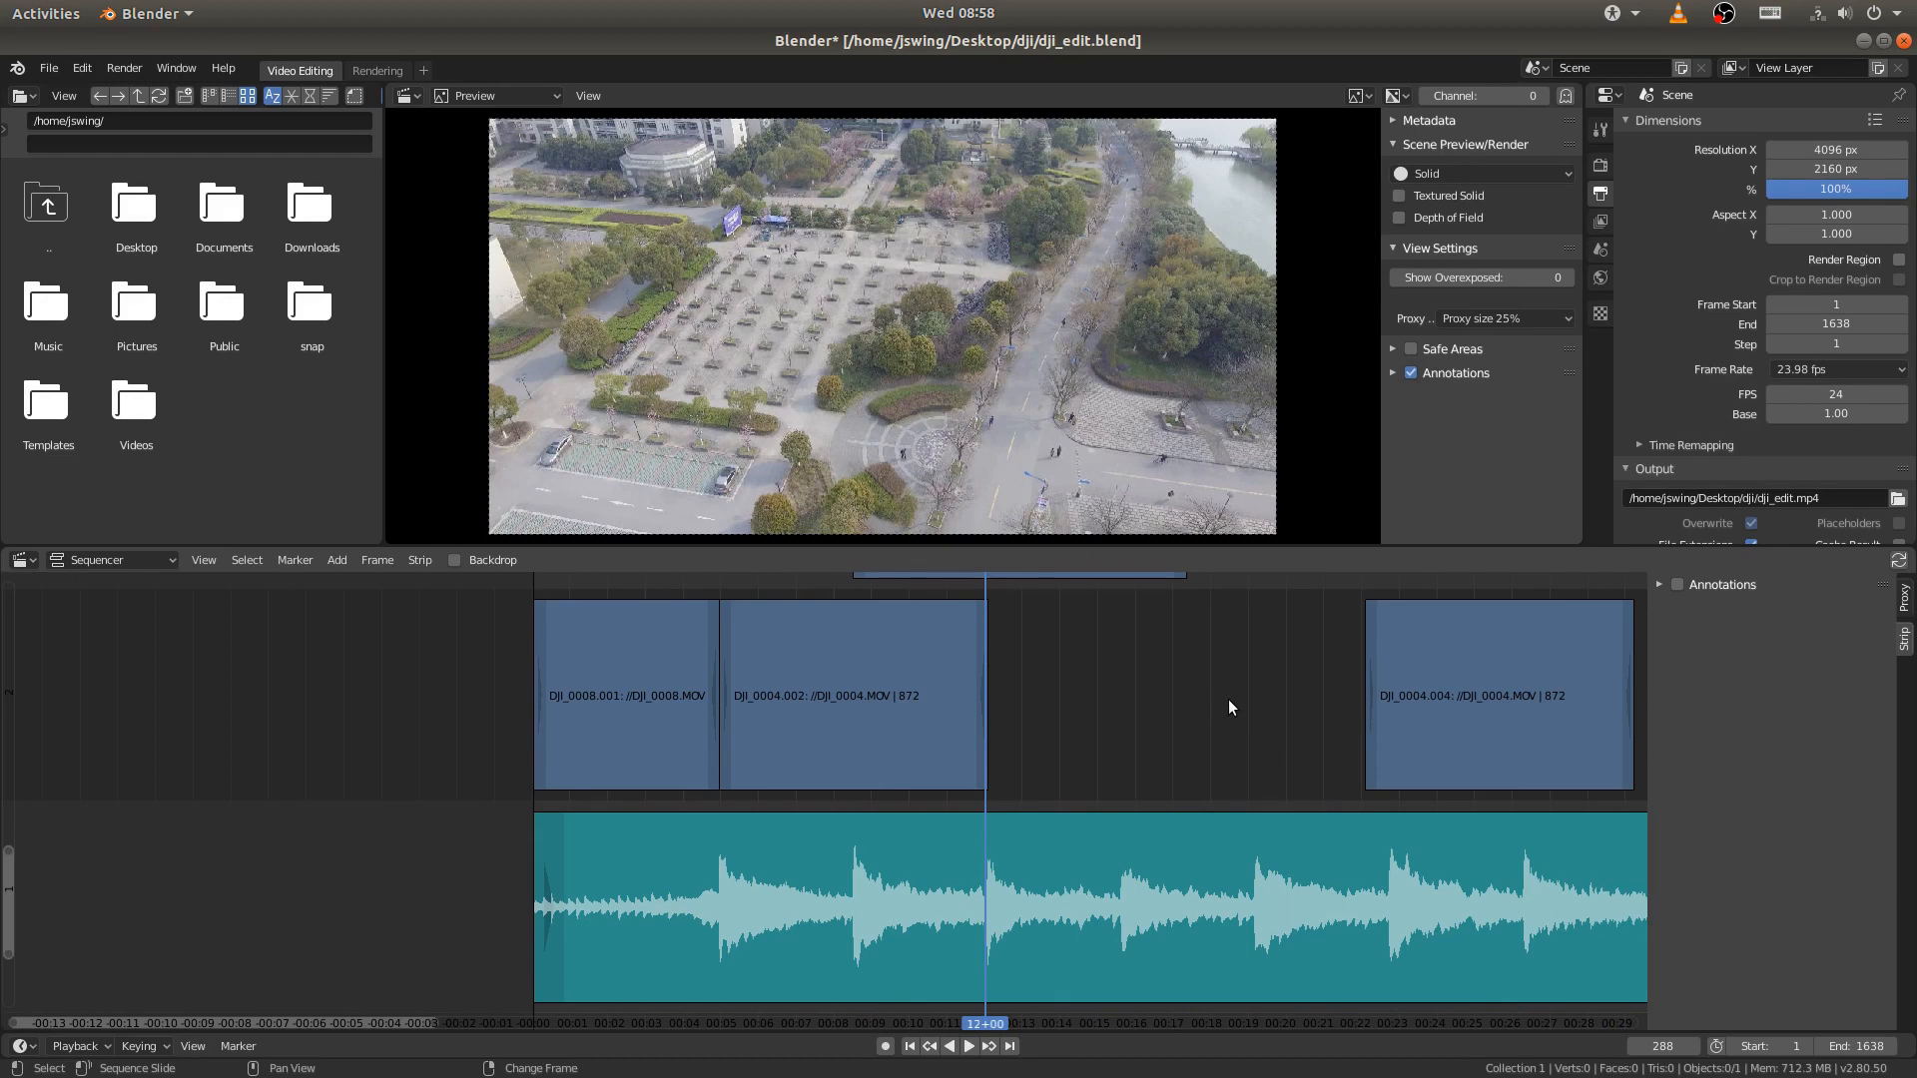
{"action": "middle_click_drag", "start_coordinate": [1218, 687], "coordinate": [962, 757]}
{"action": "left_click", "coordinate": [1244, 839]}
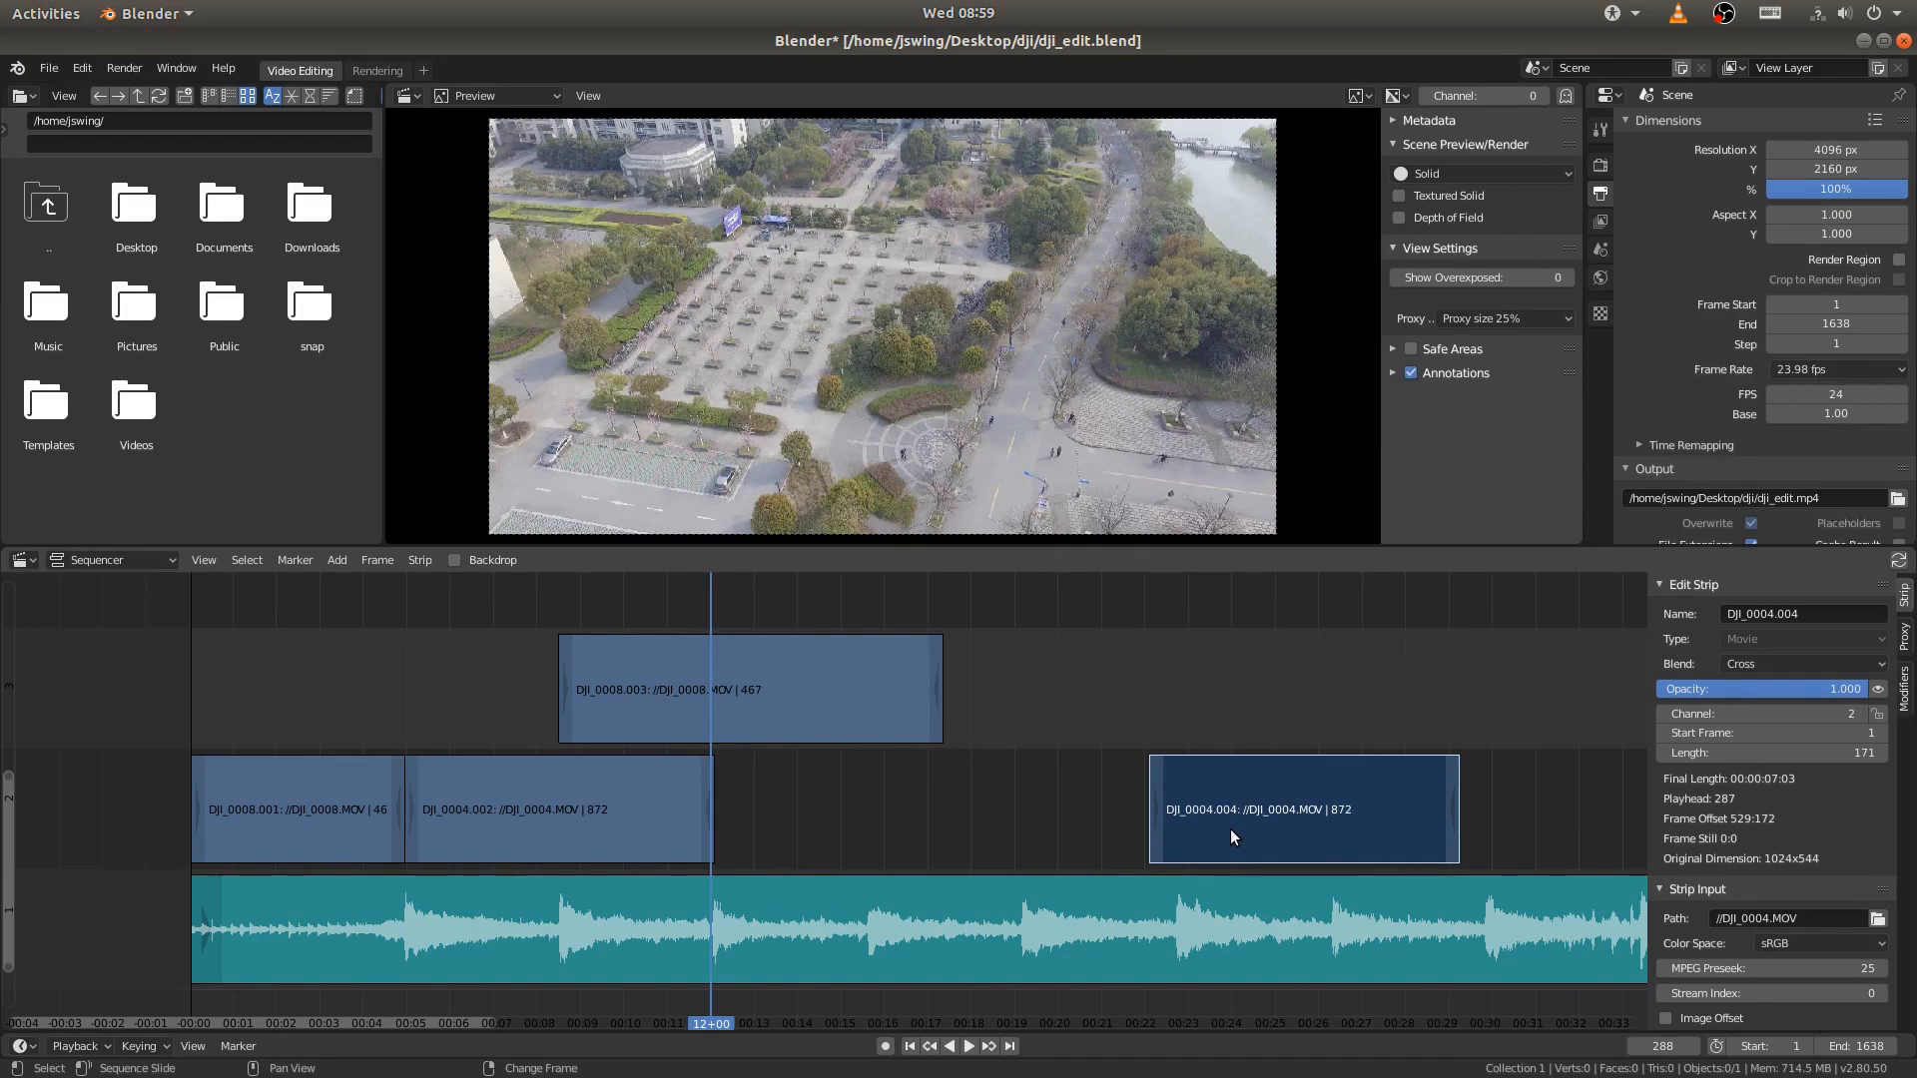
{"action": "left_click_drag", "start_coordinate": [1231, 829], "coordinate": [801, 831]}
{"action": "middle_click_drag", "start_coordinate": [789, 827], "coordinate": [946, 759]}
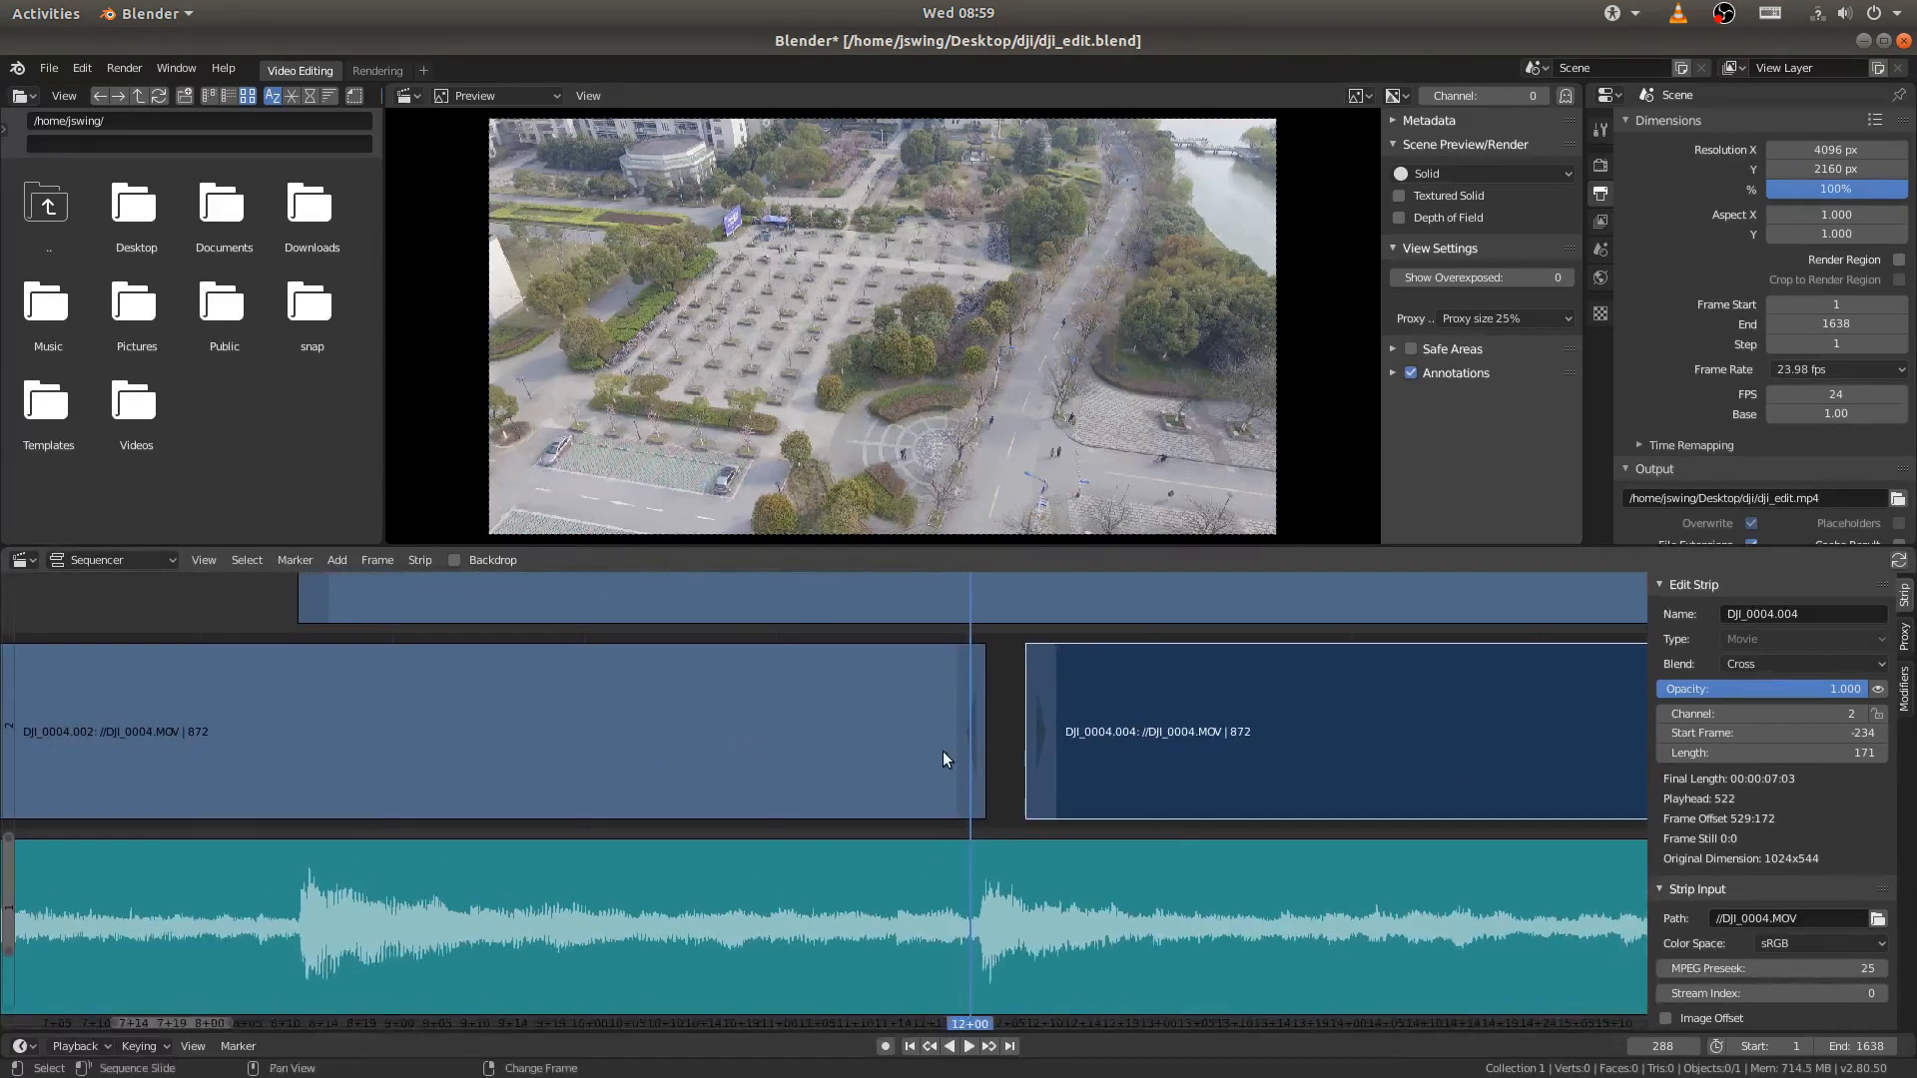
- Trim the end of the DJI_0004.002 strip by snapping its end handle to the playhead on the beat at frame 288
{"action": "left_click", "coordinate": [973, 758]}
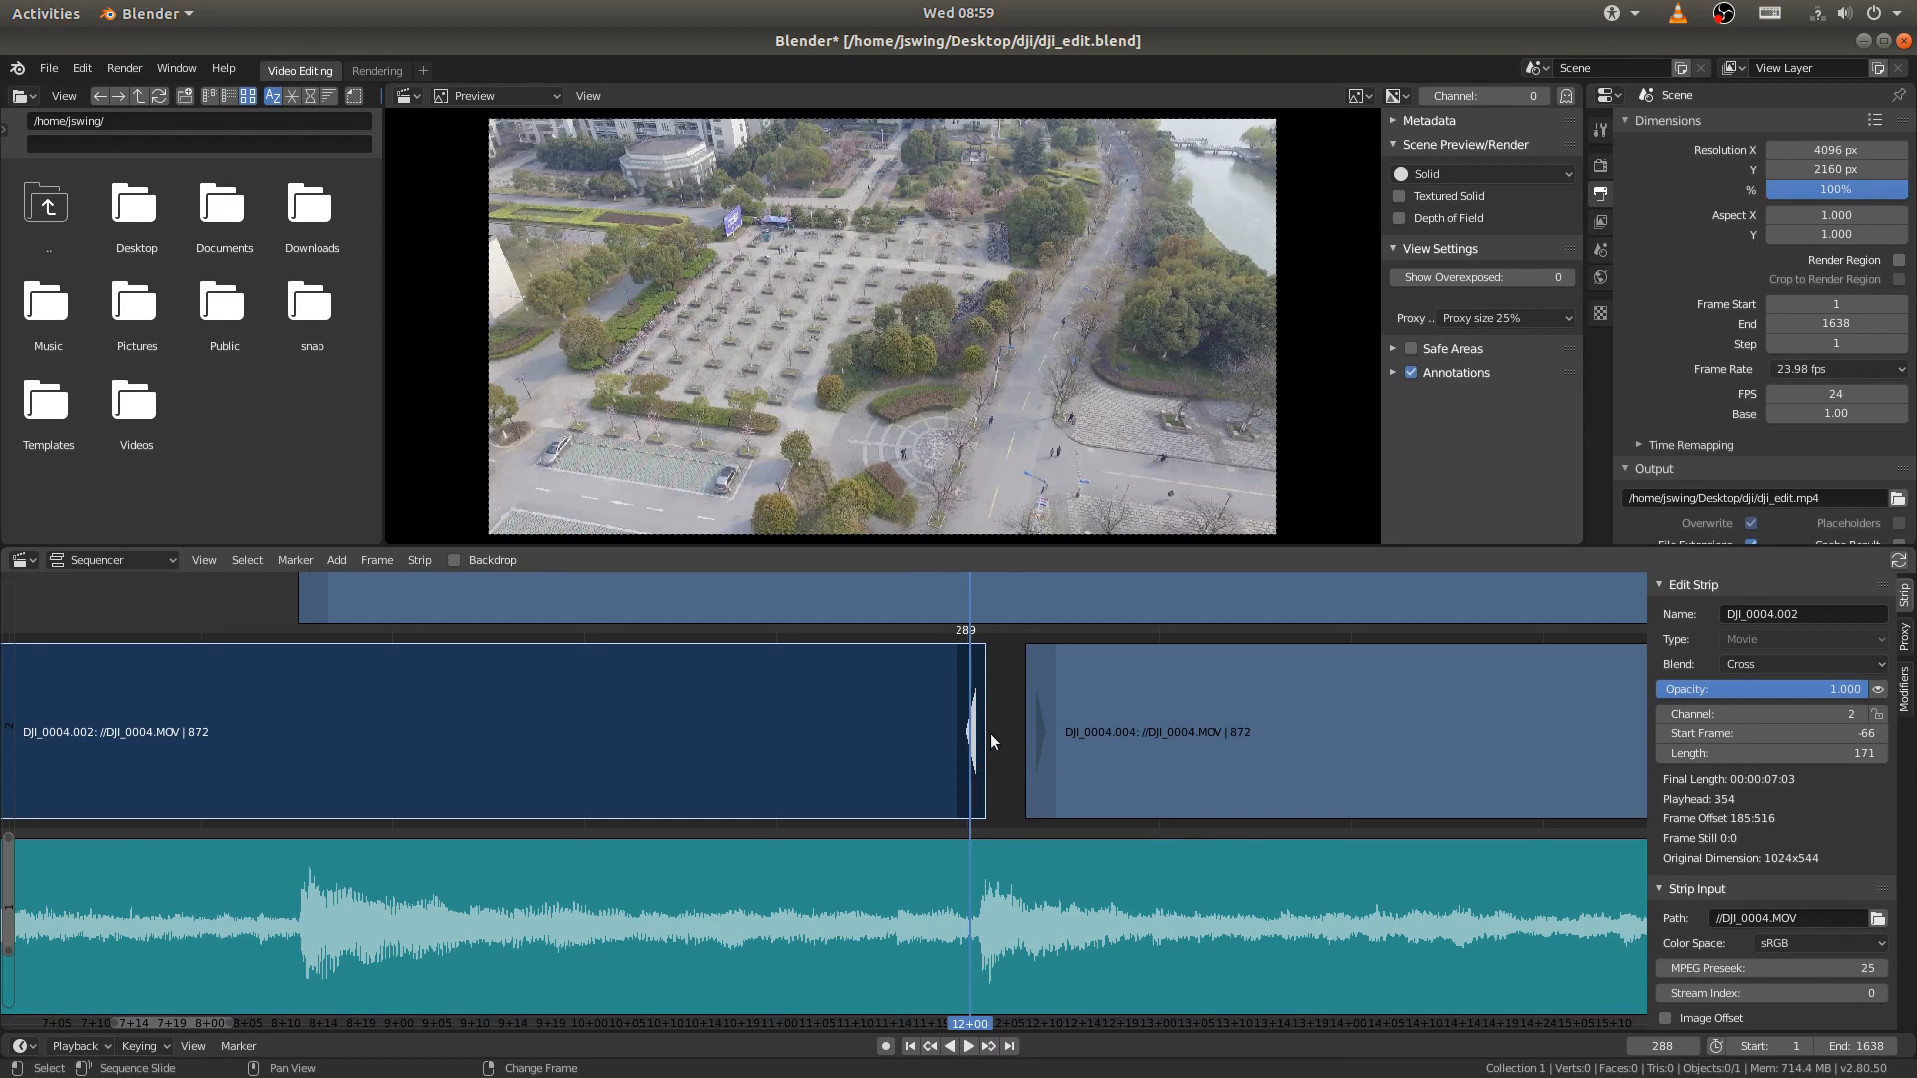
{"action": "left_click", "coordinate": [655, 728]}
{"action": "scroll", "coordinate": [651, 721], "scroll_direction": "down", "scroll_amount": 2}
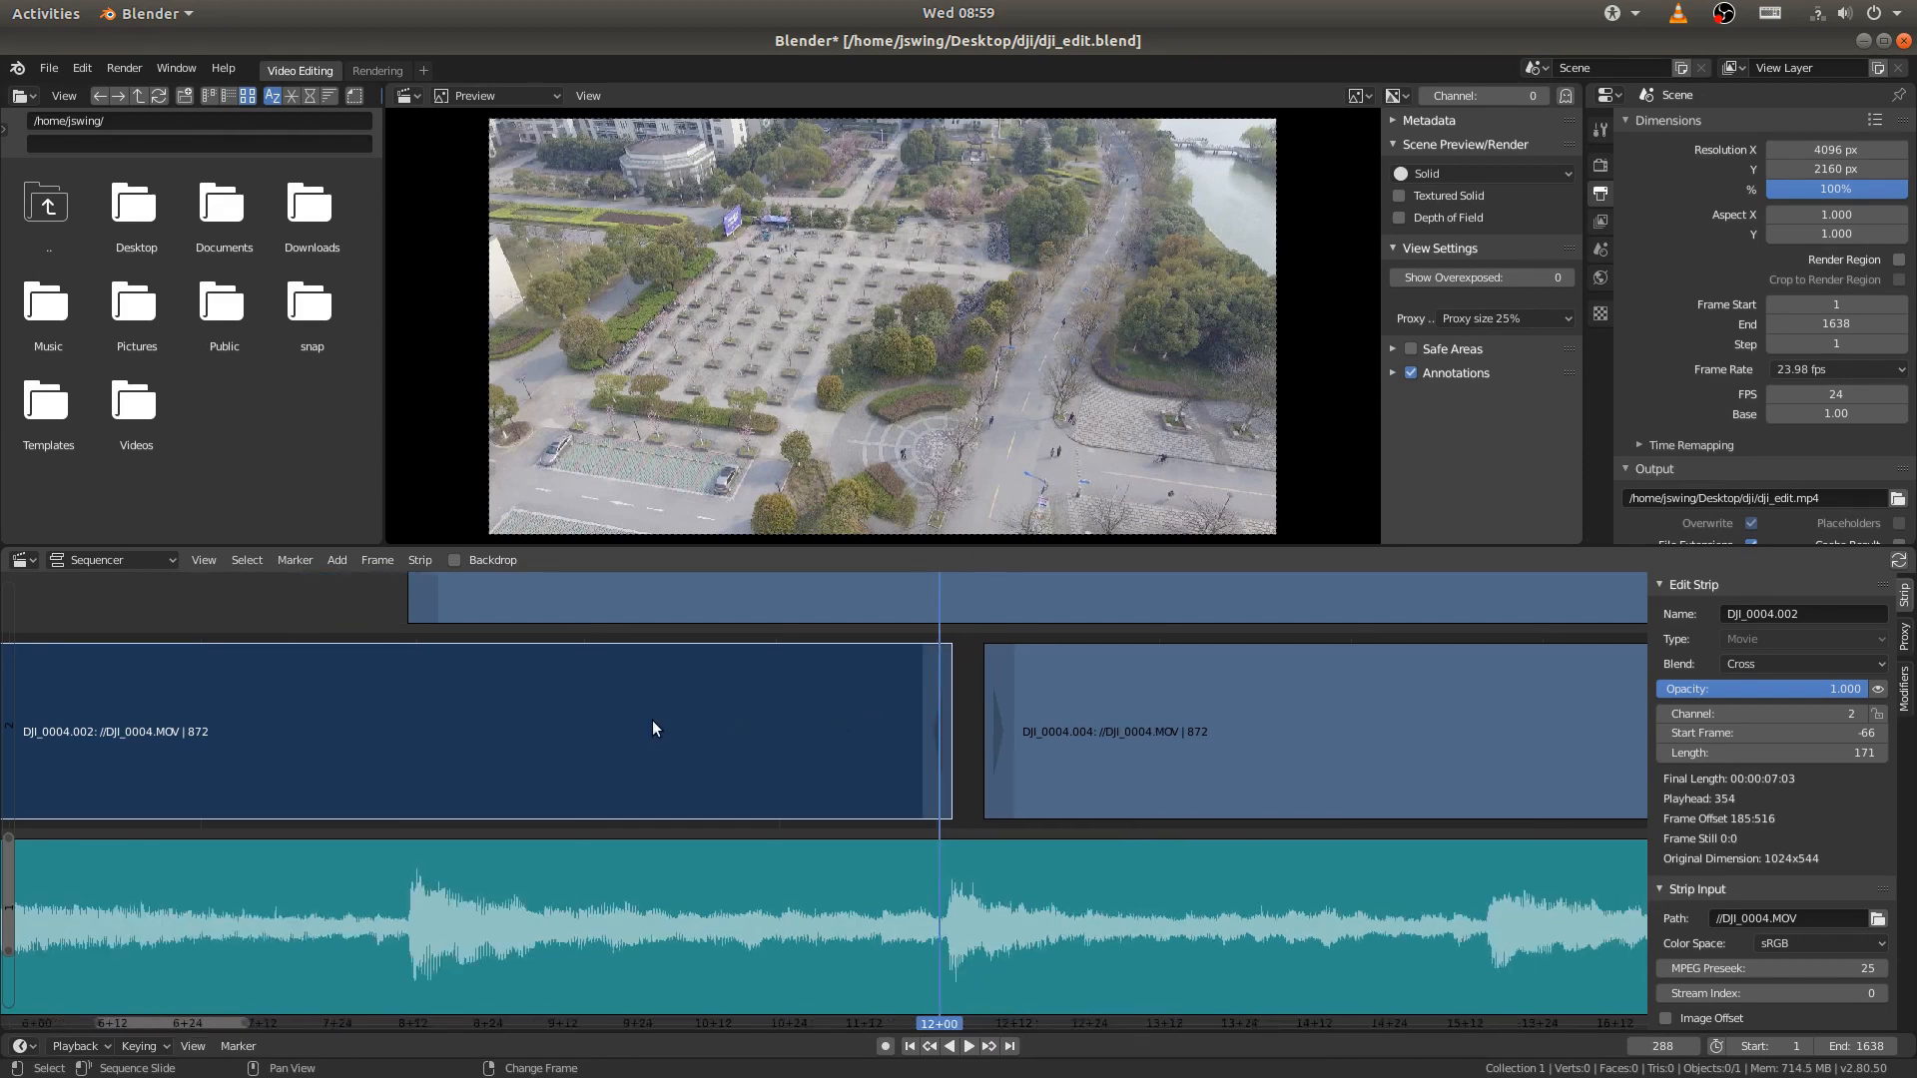
{"action": "scroll", "coordinate": [650, 721], "scroll_direction": "down", "scroll_amount": 4}
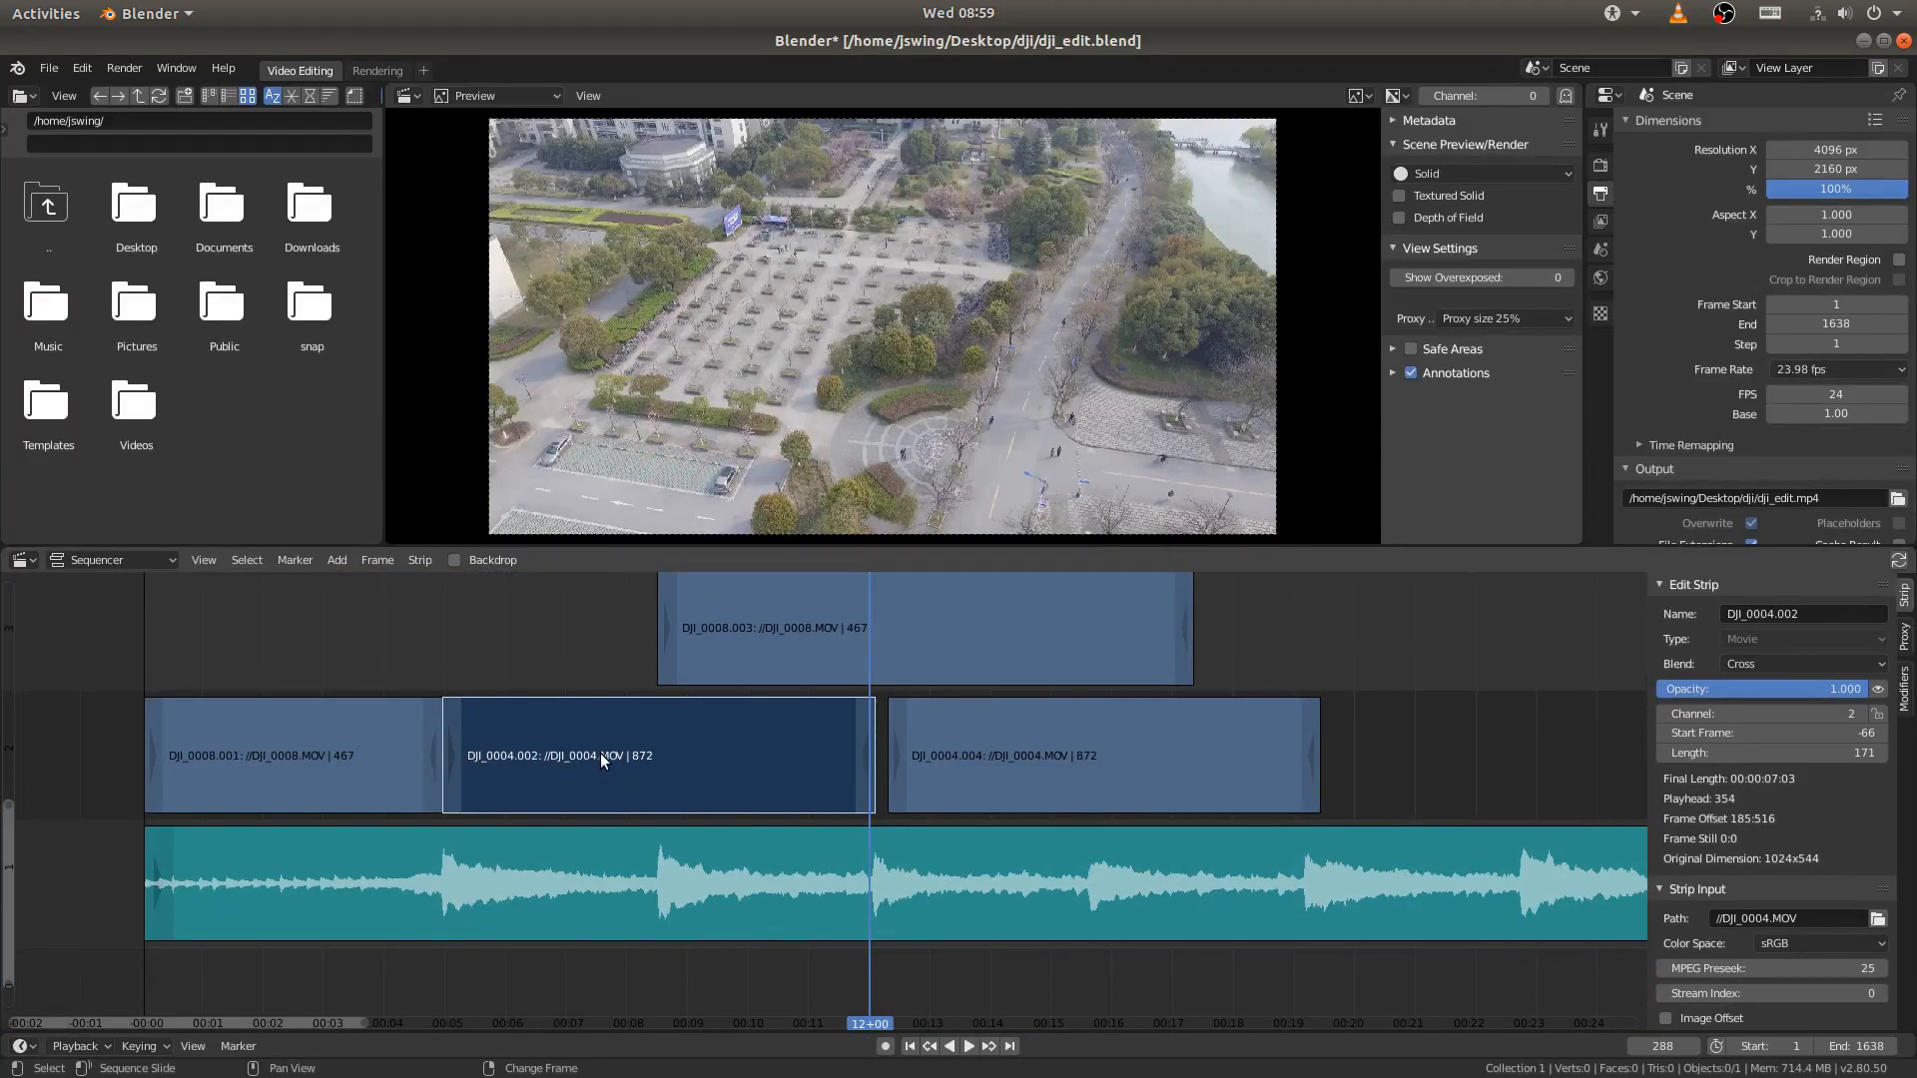
{"action": "left_click_drag", "start_coordinate": [601, 753], "coordinate": [664, 765]}
{"action": "right_click", "coordinate": [773, 784]}
{"action": "left_click", "coordinate": [869, 757]}
{"action": "right_click", "coordinate": [654, 763]}
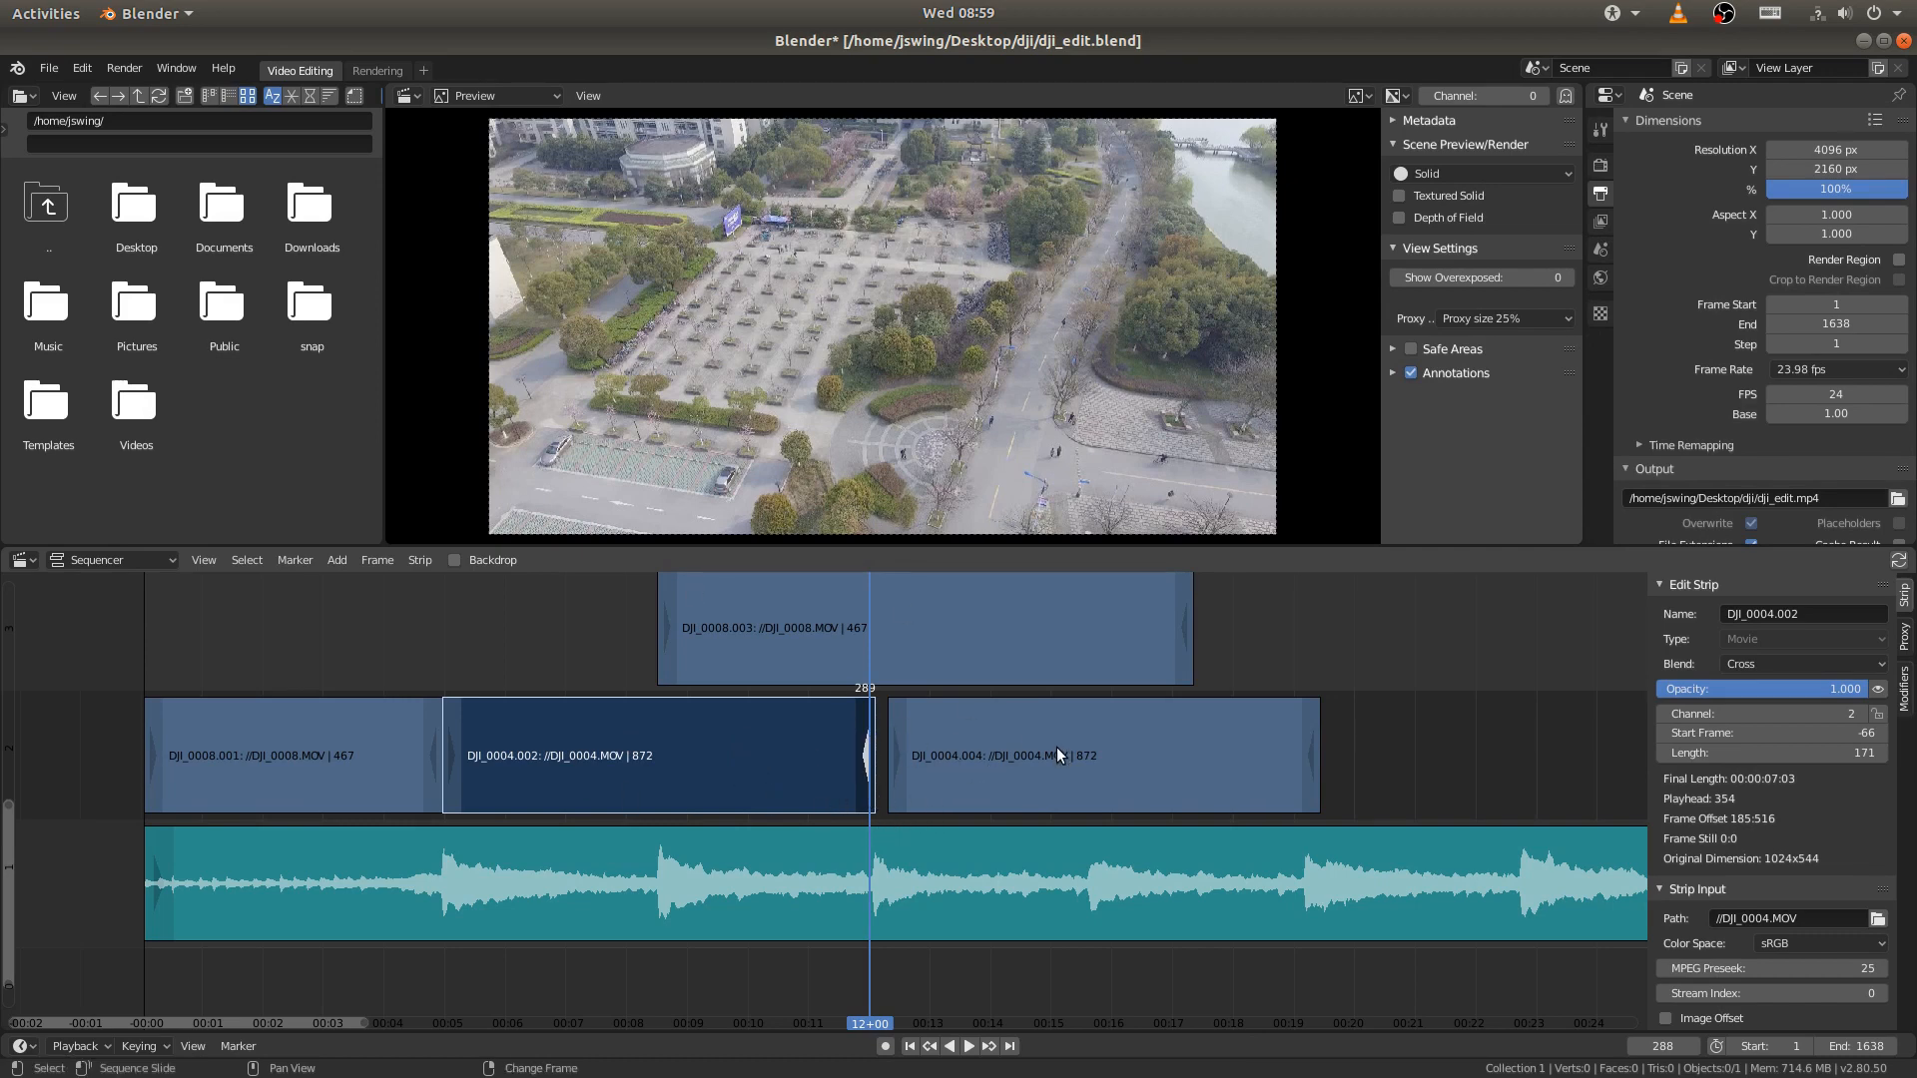
{"action": "key", "text": "shift+s"}
{"action": "scroll", "coordinate": [931, 769], "scroll_direction": "up", "scroll_amount": 4}
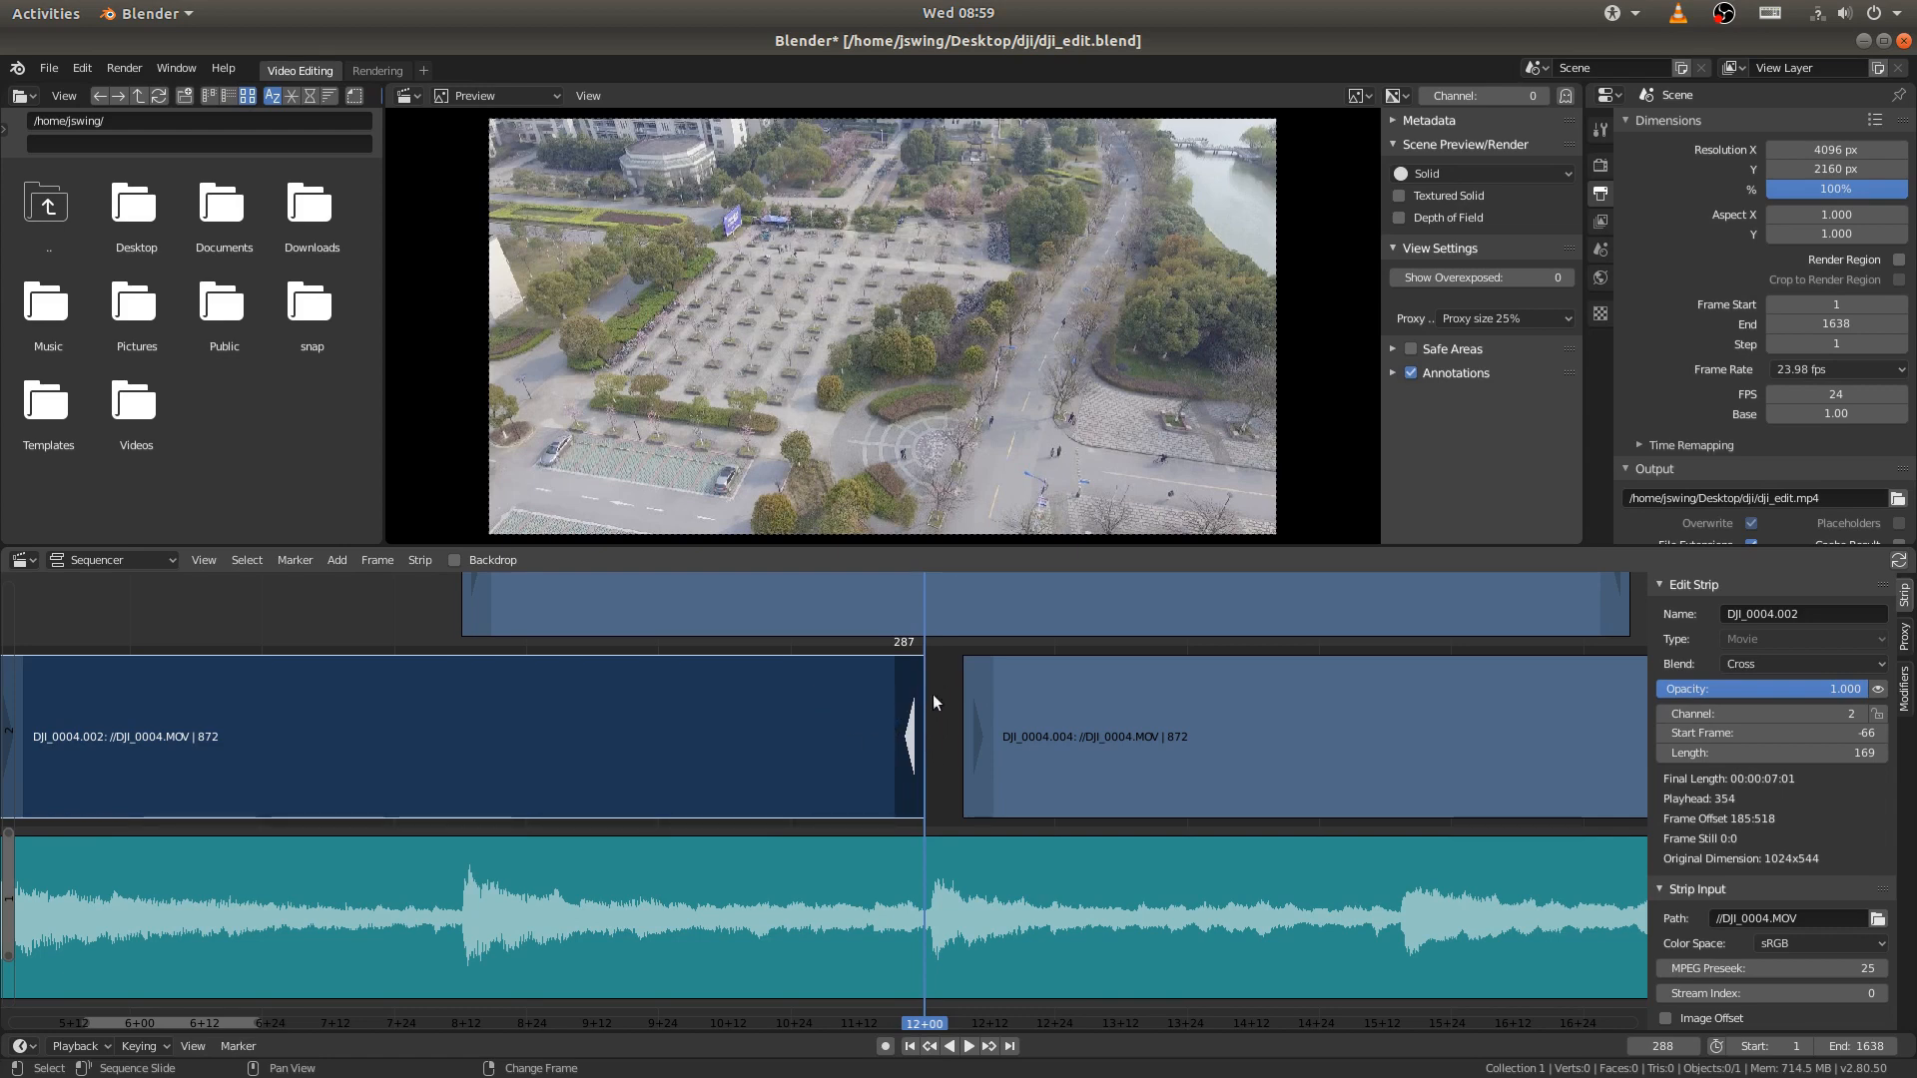
- Move the DJI_0004.004 strip along channel 2 so it starts at the playhead at frame 288, directly after DJI_0004.002
{"action": "left_click", "coordinate": [1338, 736]}
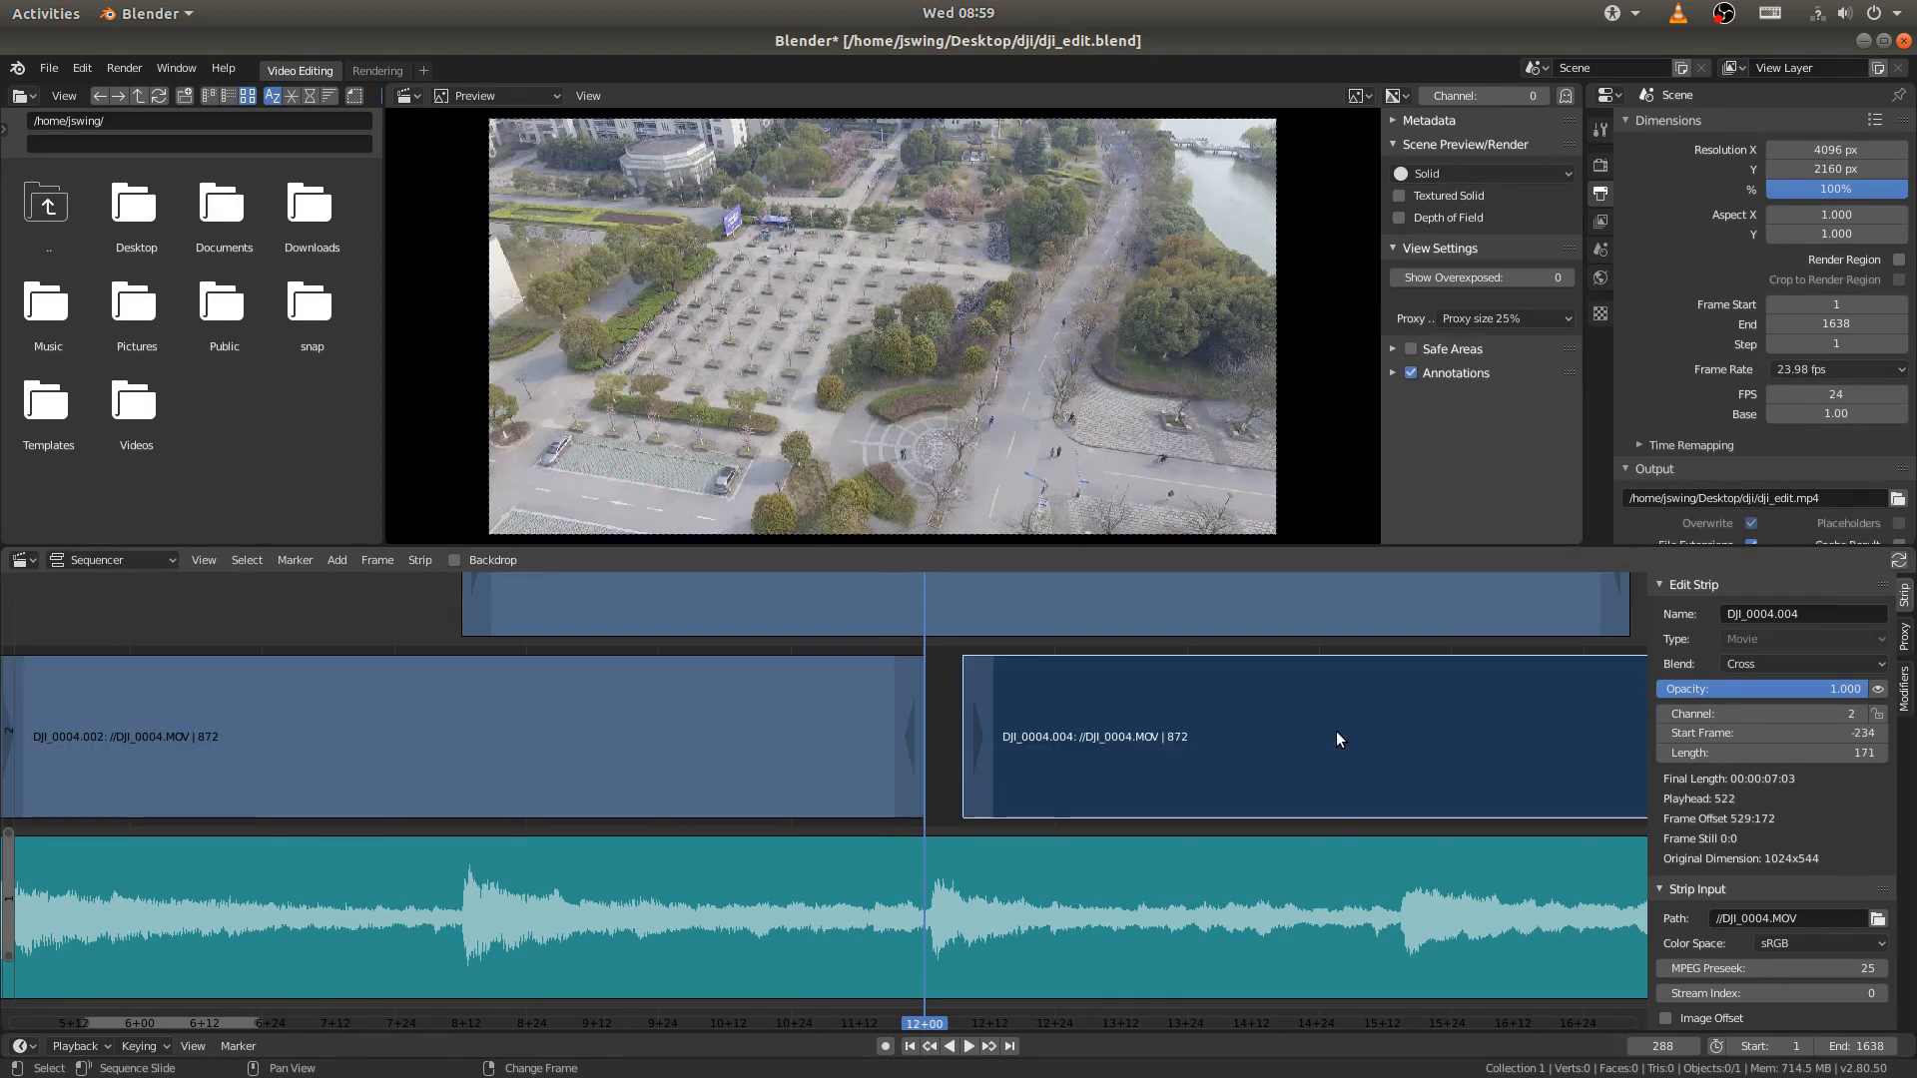
{"action": "key", "text": "g"}
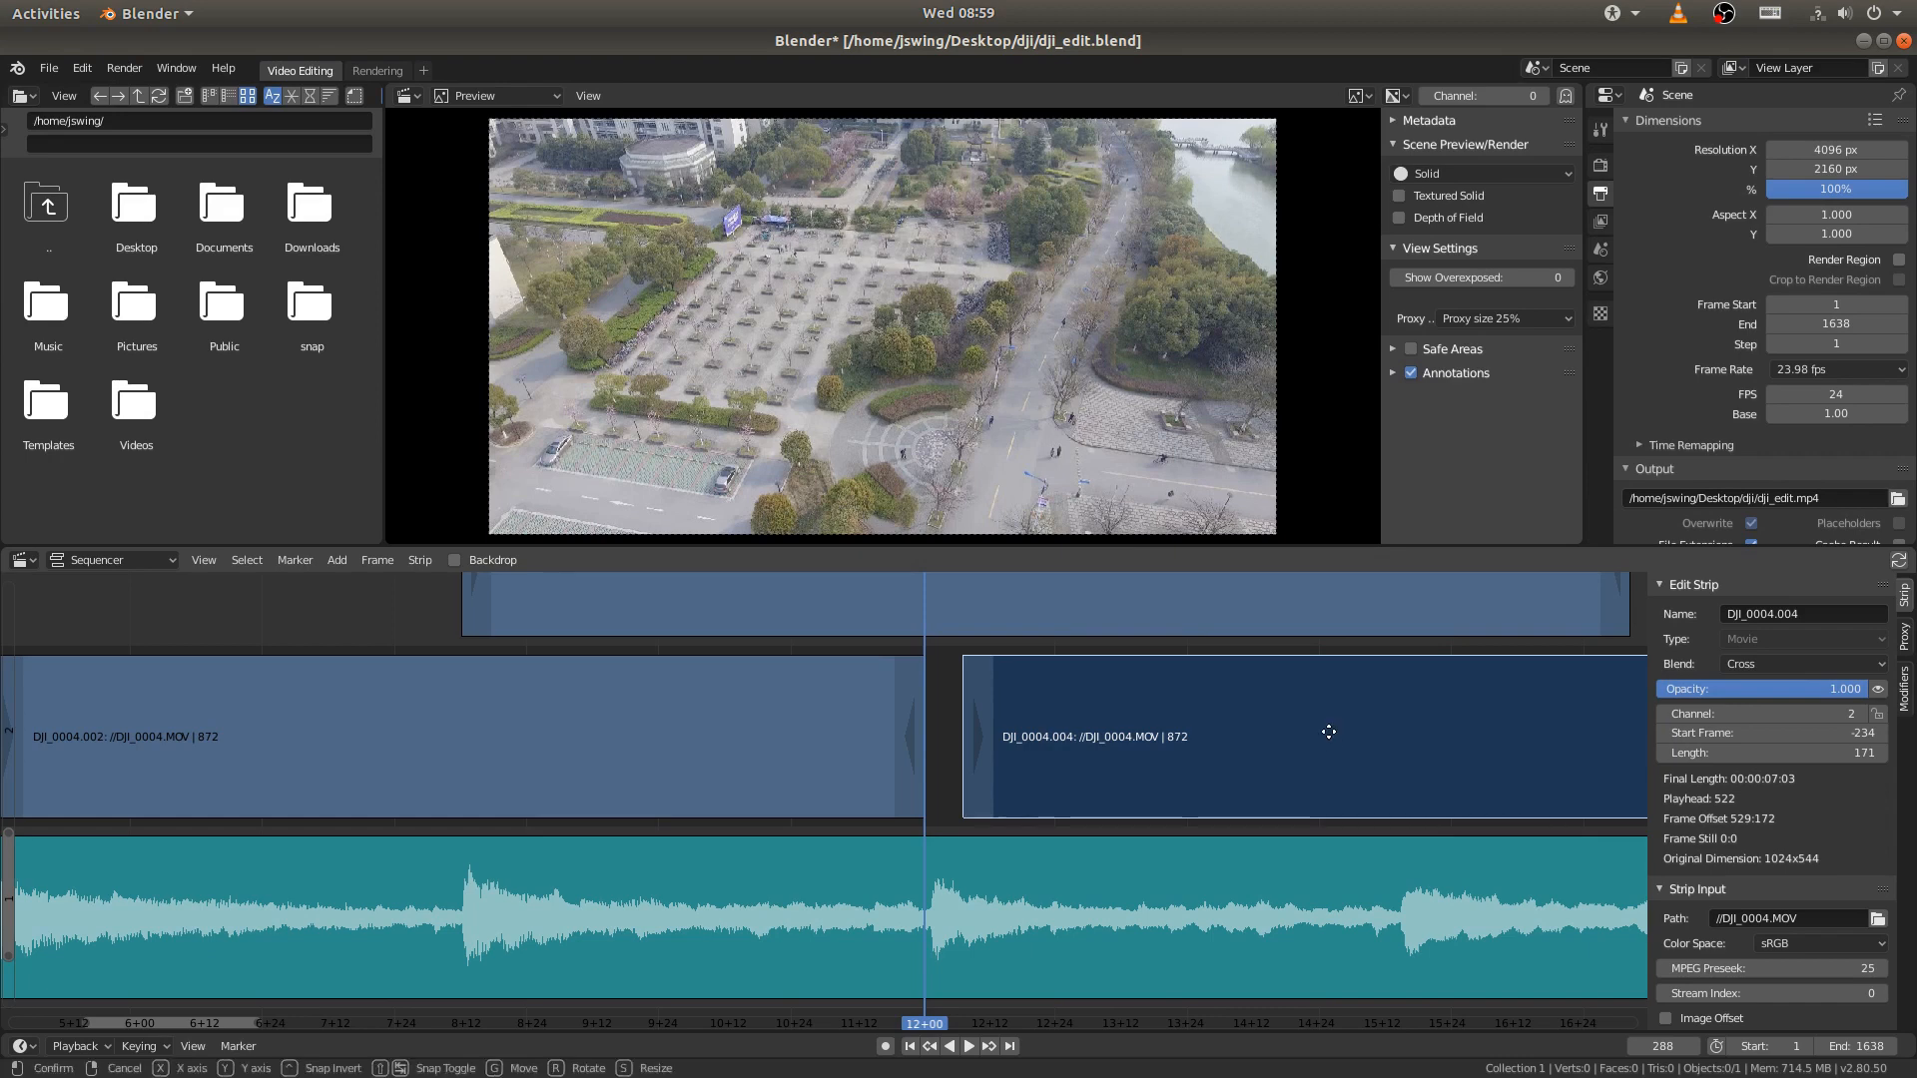
{"action": "left_click", "coordinate": [1268, 741]}
{"action": "middle_click_drag", "start_coordinate": [1213, 741], "coordinate": [1004, 759]}
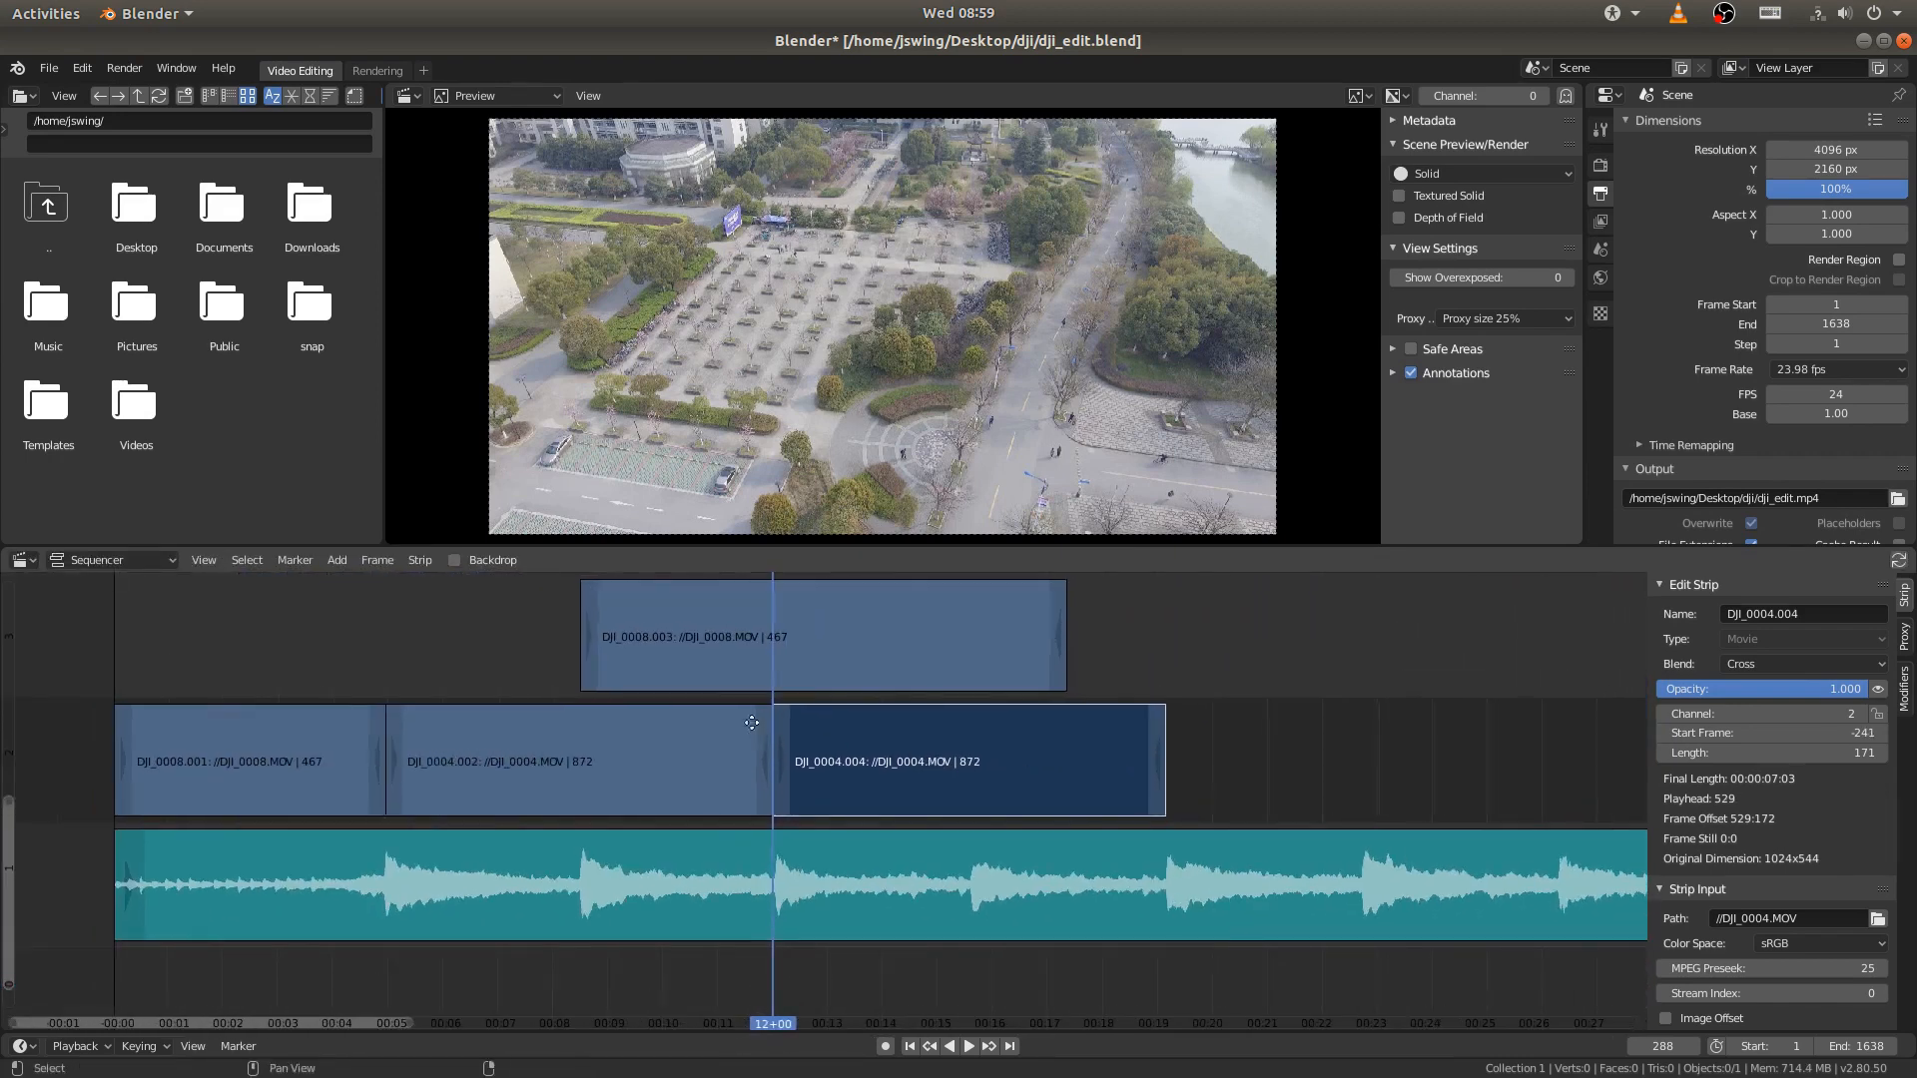
- Trim the end of the DJI_0008.003 strip on channel 3 back to the playhead at frame 288
{"action": "middle_click_drag", "start_coordinate": [752, 722], "coordinate": [866, 756]}
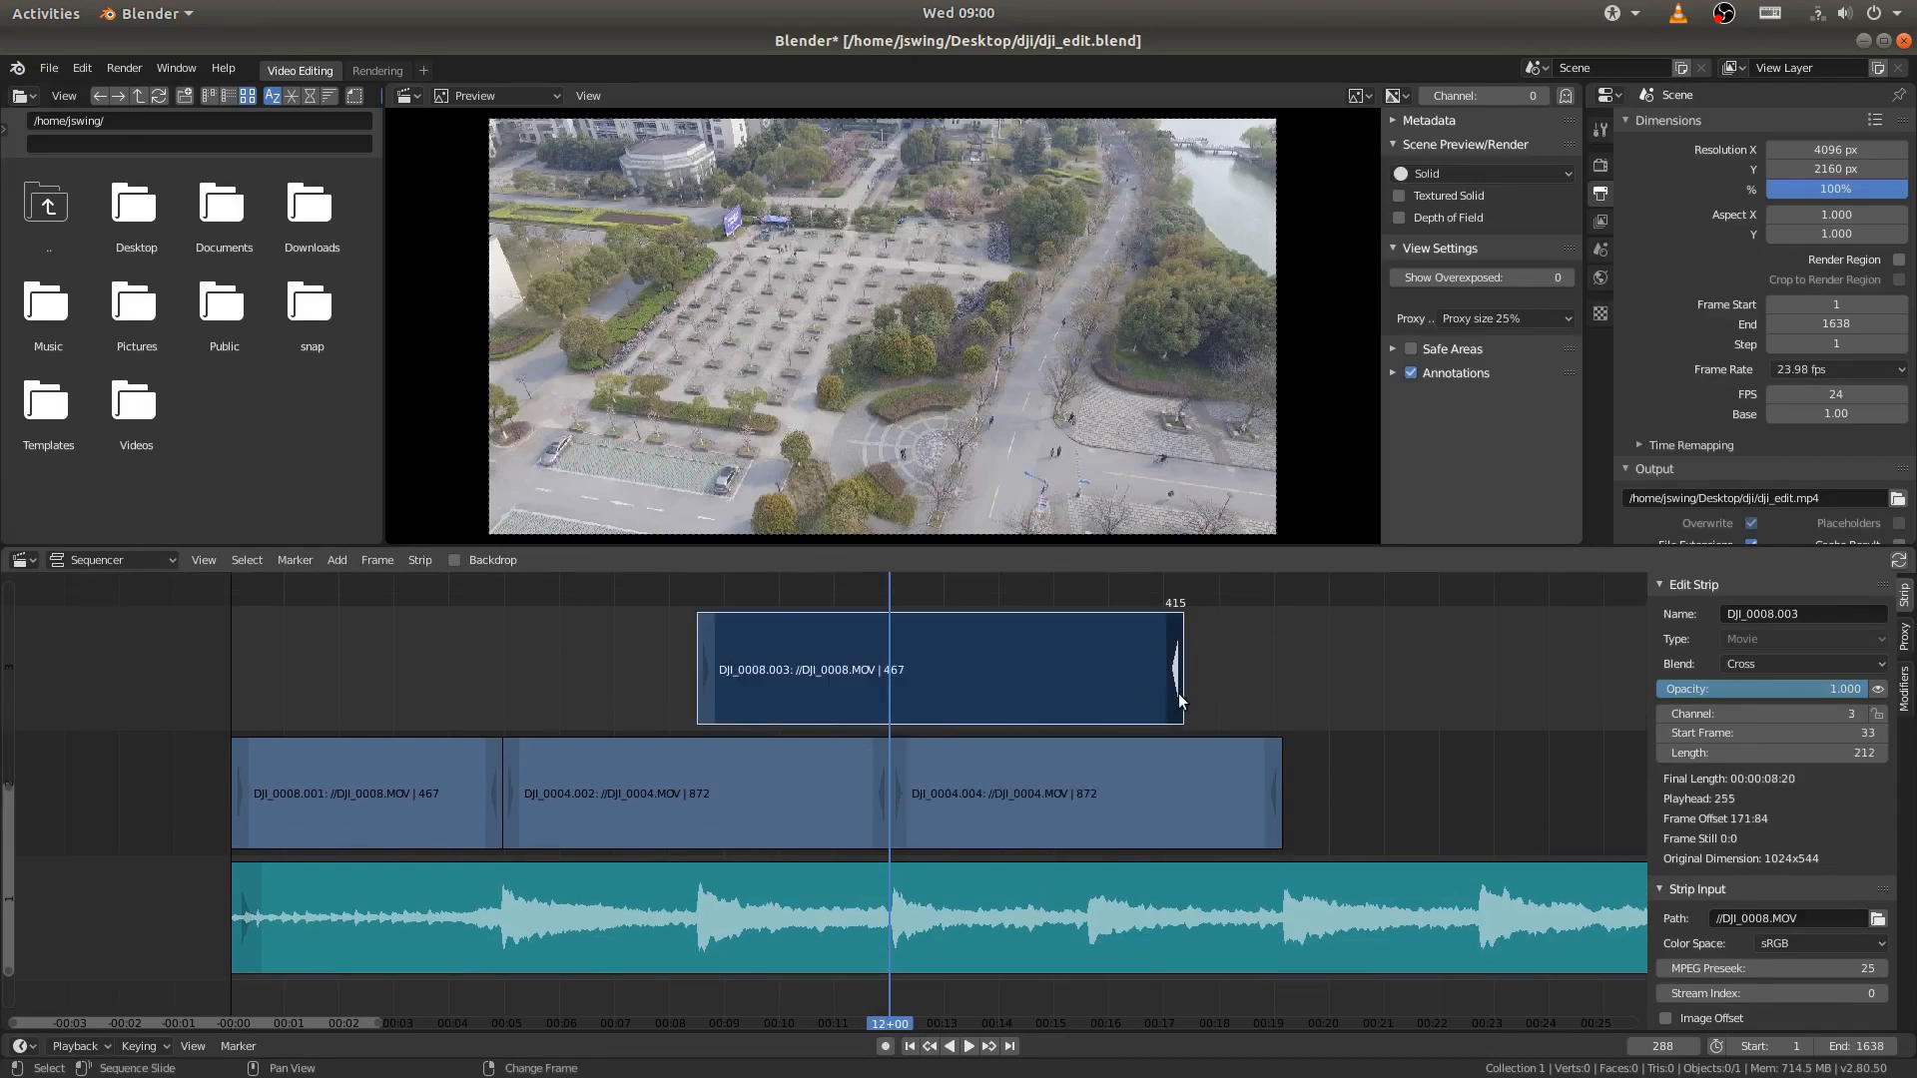
{"action": "left_click_drag", "start_coordinate": [1181, 696], "coordinate": [886, 691]}
{"action": "middle_click_drag", "start_coordinate": [640, 736], "coordinate": [968, 735]}
- Place the playhead on the beat at frame 204 and snap the end handle of DJI_0004.002 to it
{"action": "right_click", "coordinate": [866, 687]}
{"action": "right_click", "coordinate": [971, 738]}
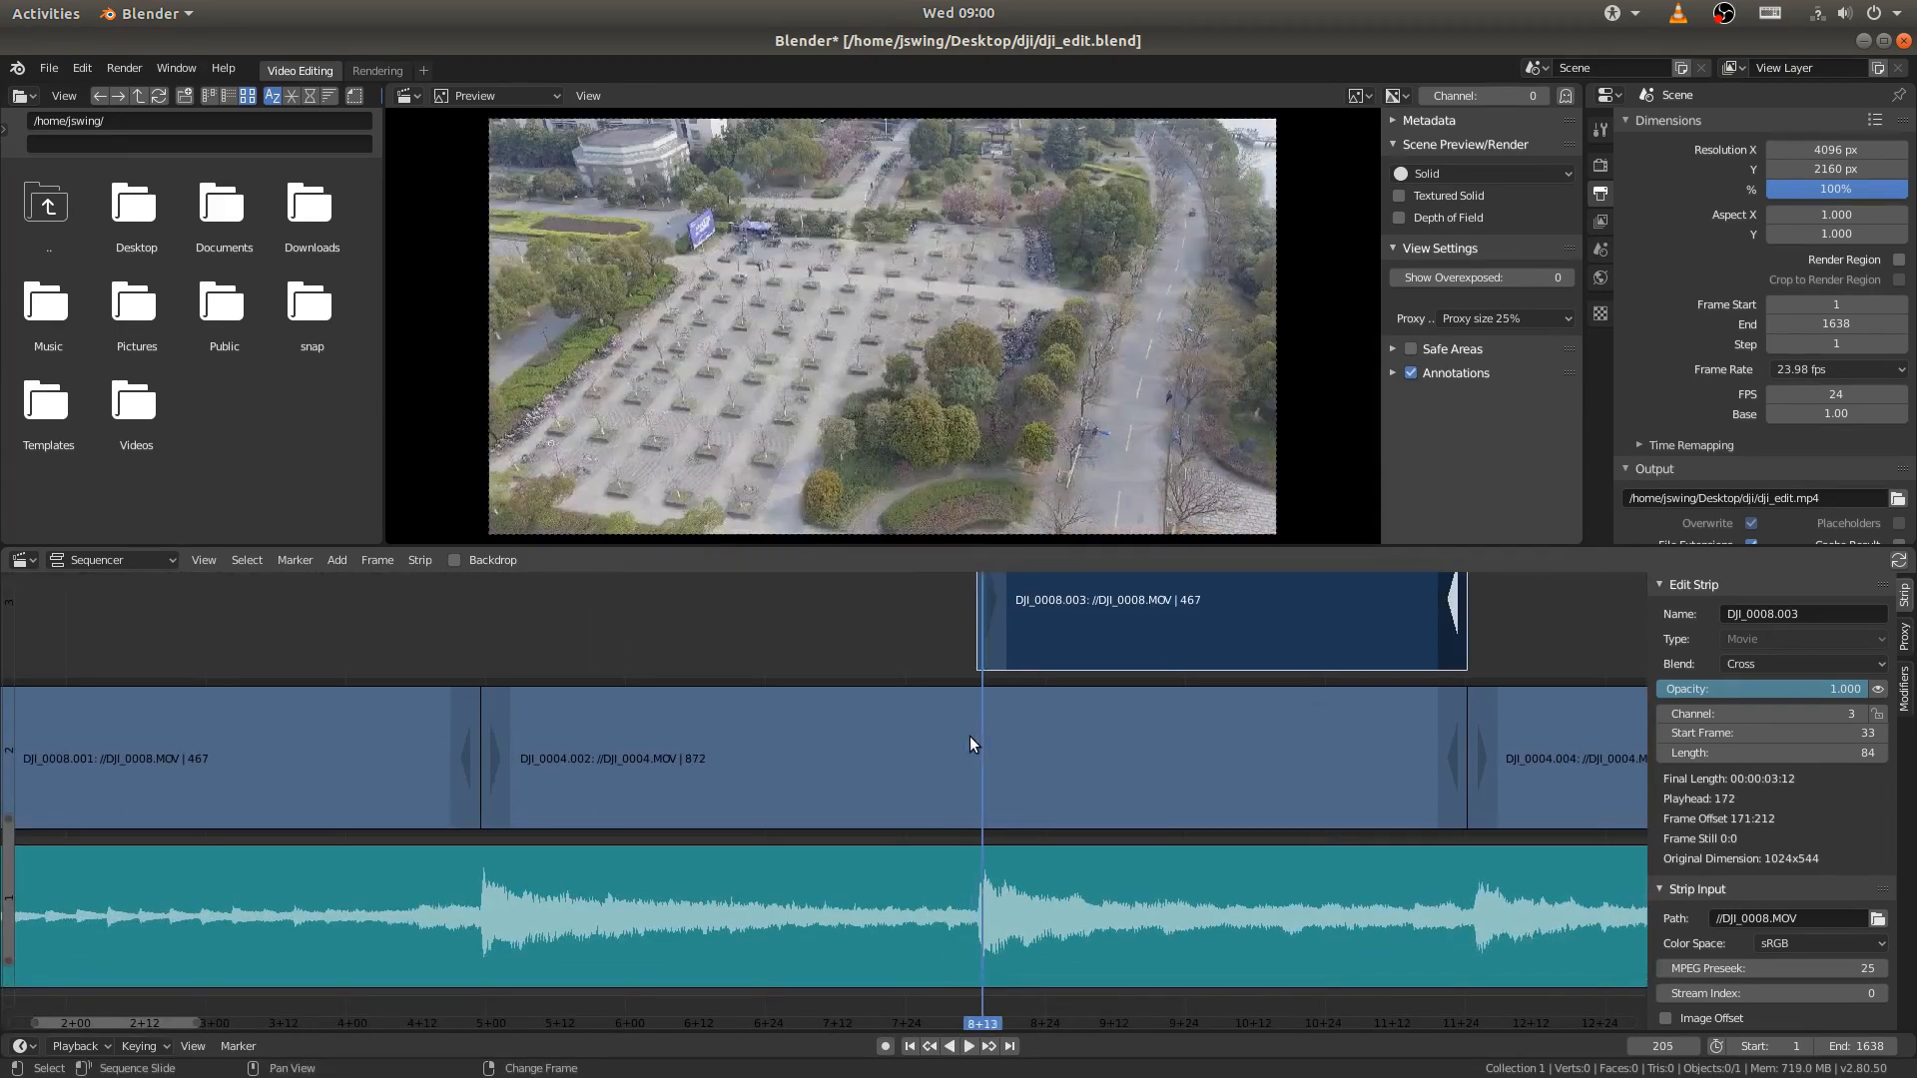
{"action": "key", "text": "Left"}
{"action": "key", "text": "Right"}
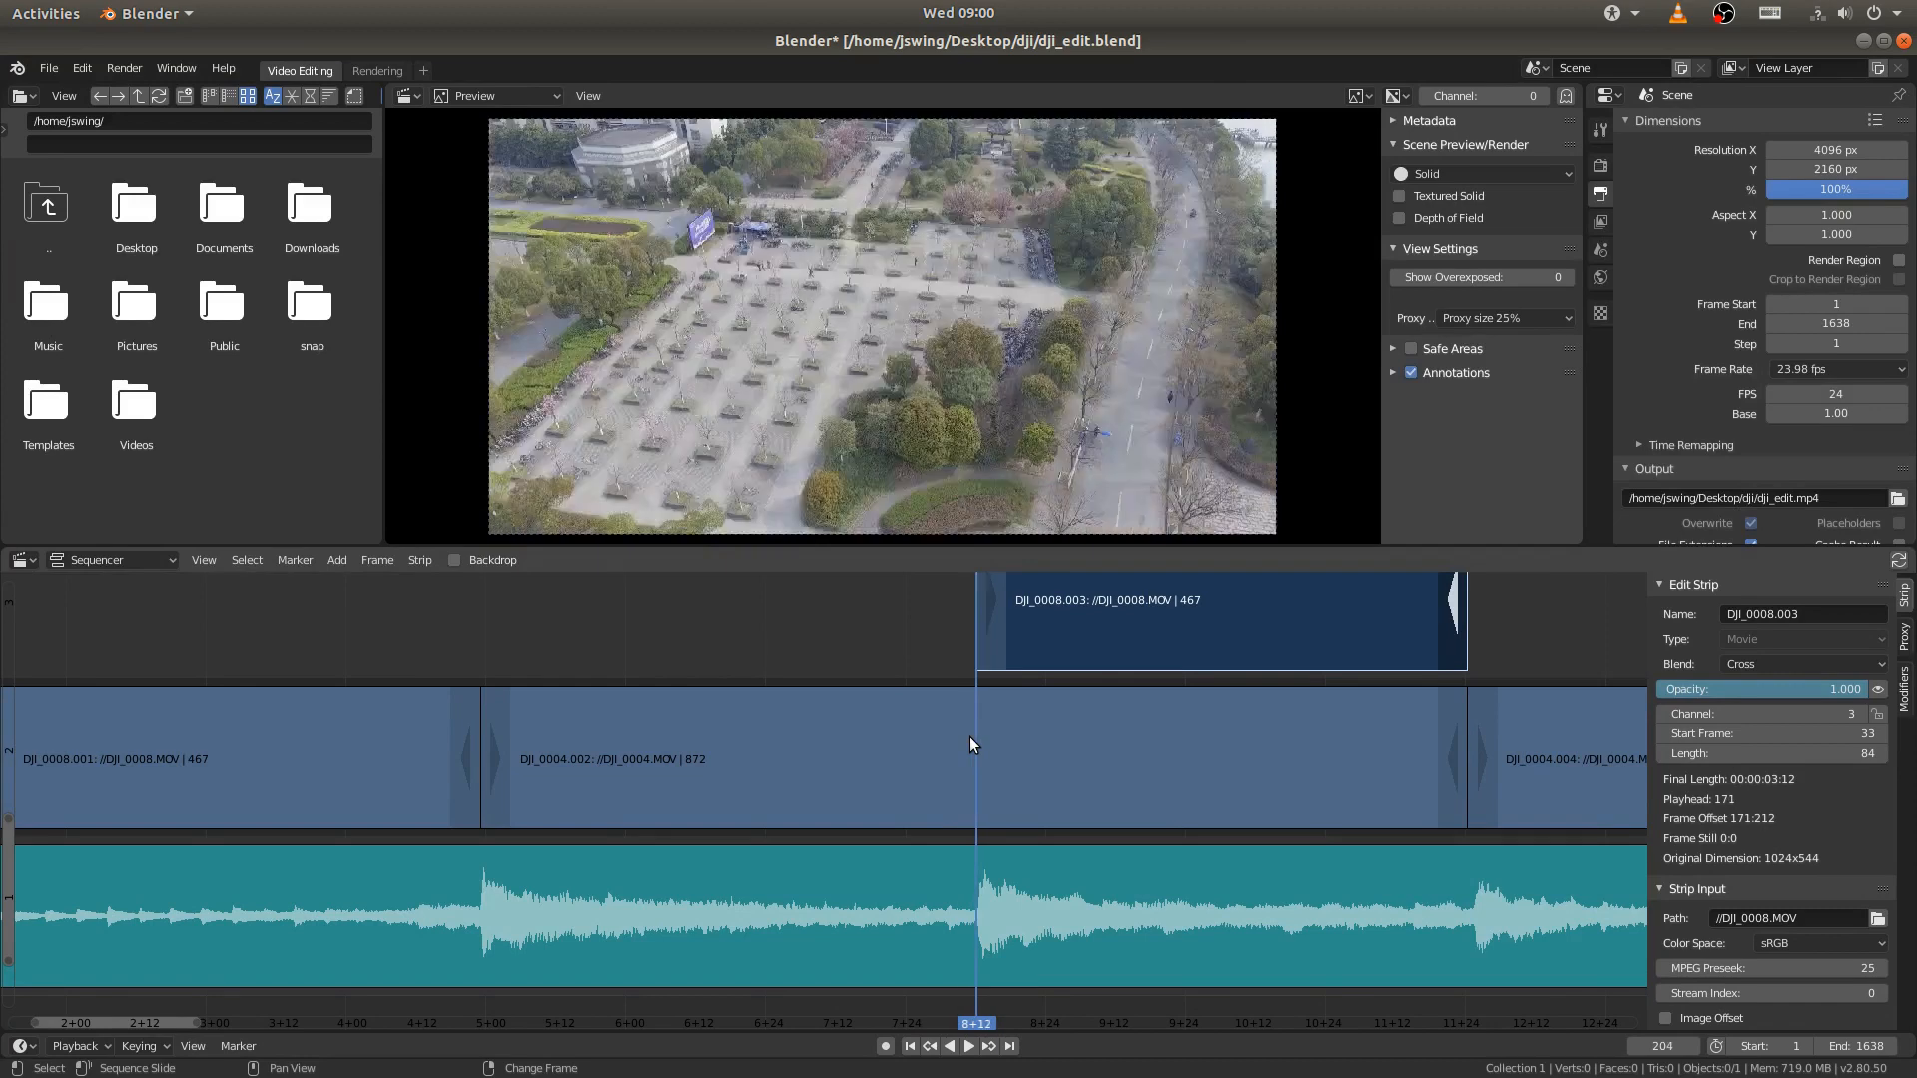
{"action": "left_click", "coordinate": [1310, 784]}
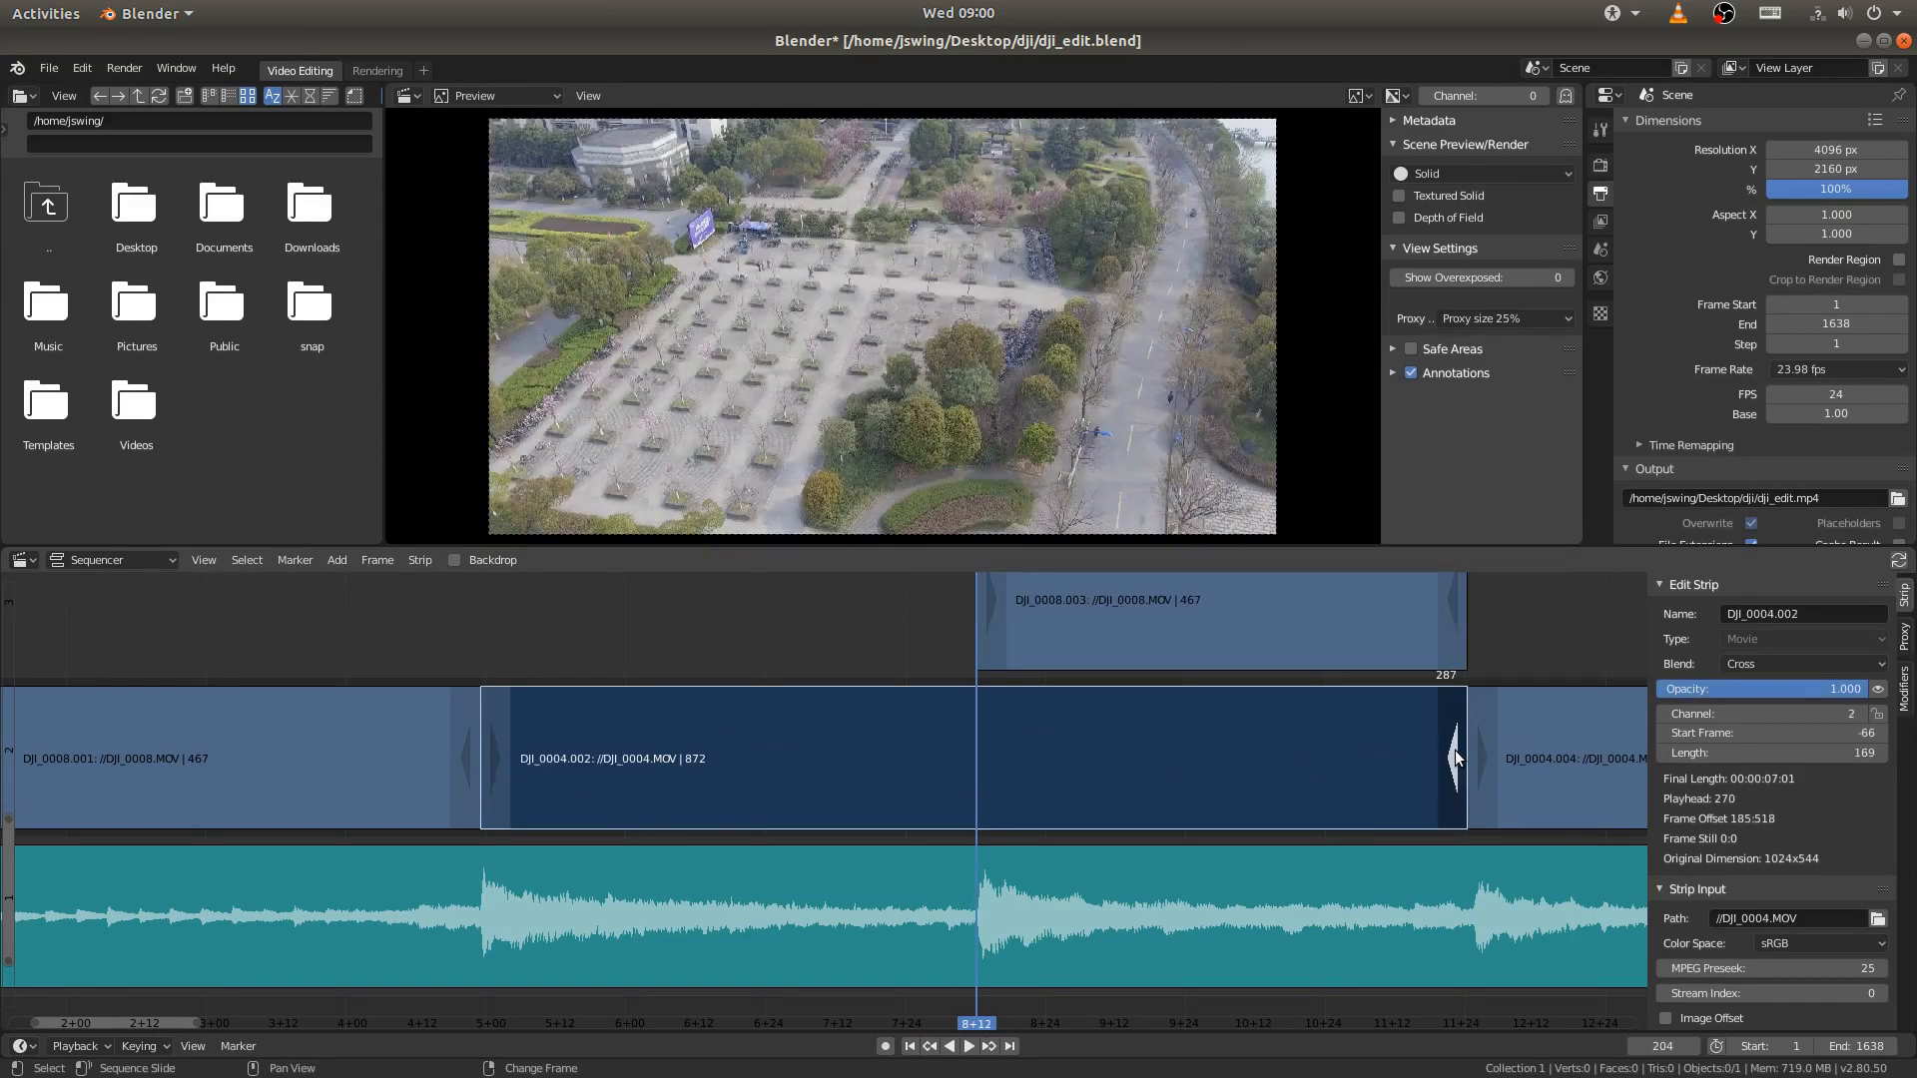
{"action": "key", "text": "shift+s"}
- Move the DJI_0008.003 strip down to channel 2 into the gap between DJI_0004.002 and DJI_0004.004
{"action": "left_click", "coordinate": [1208, 626]}
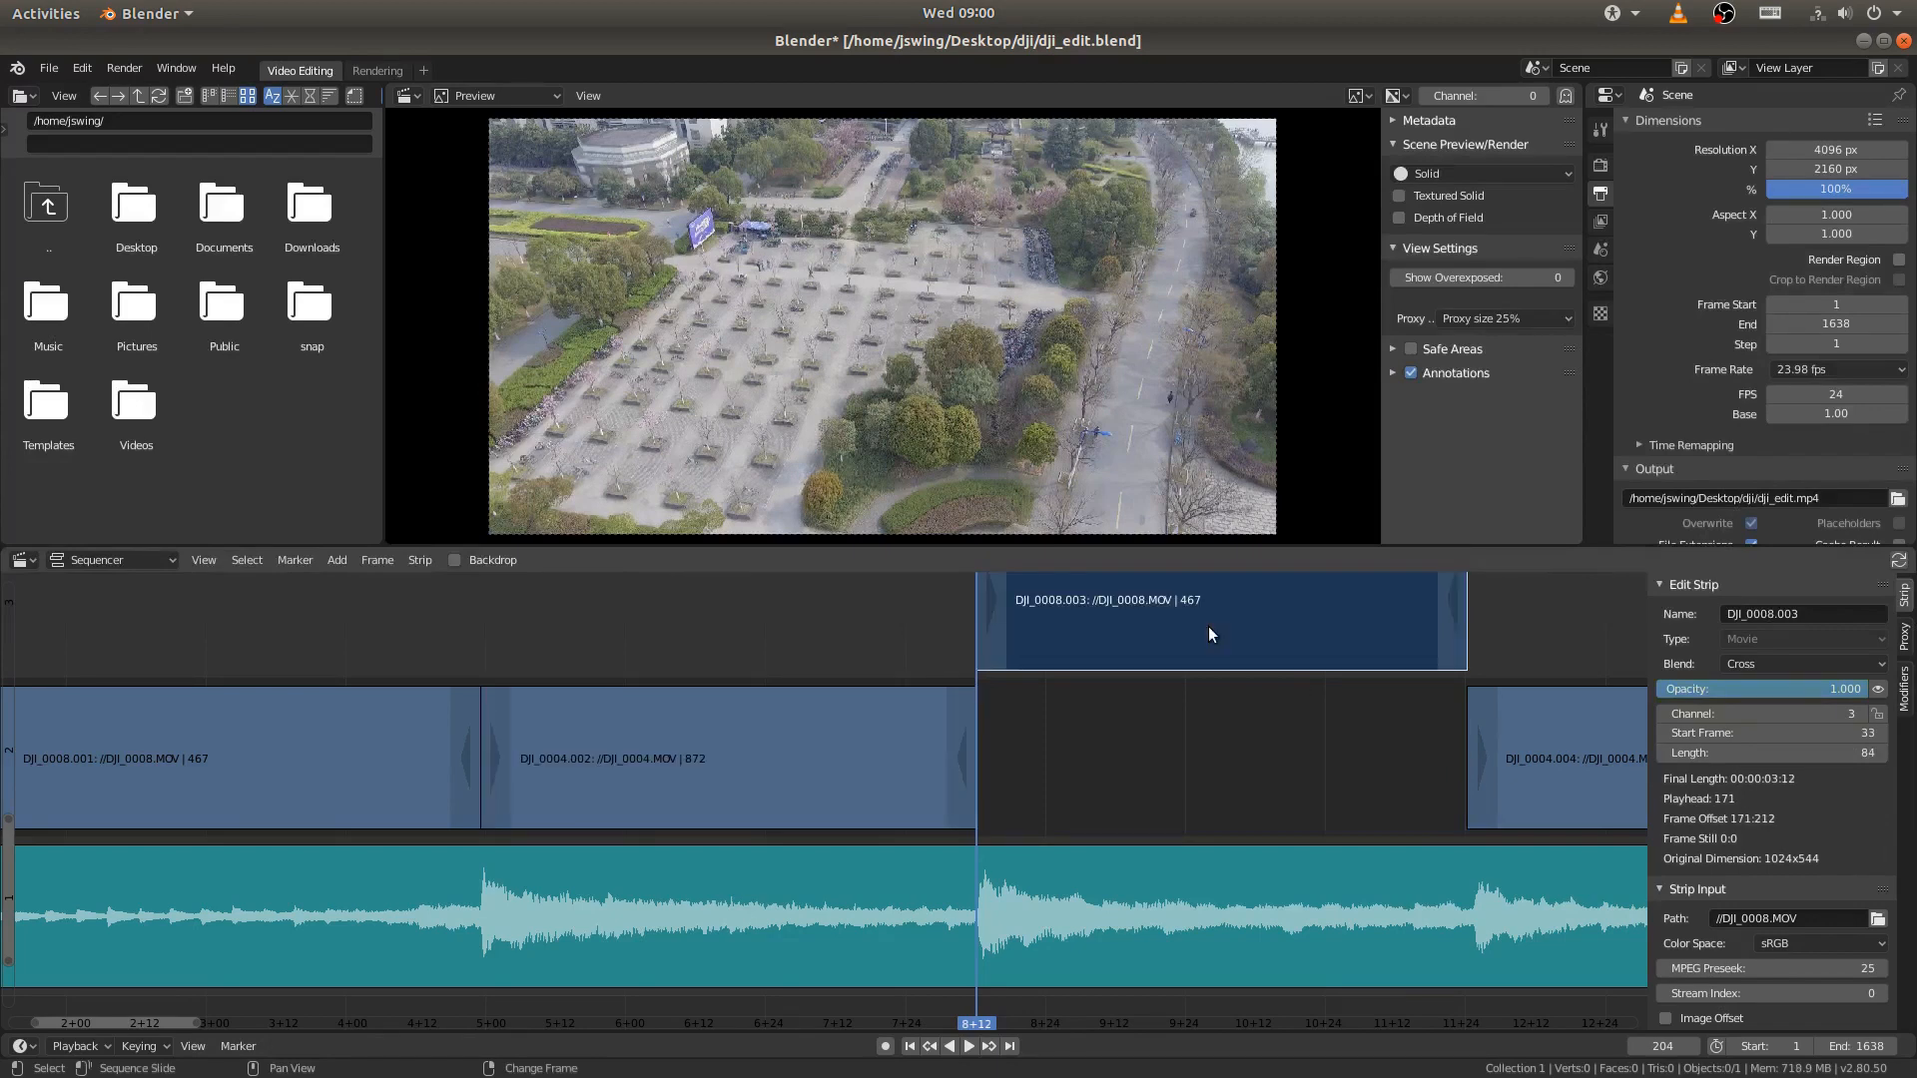
{"action": "key", "text": "g"}
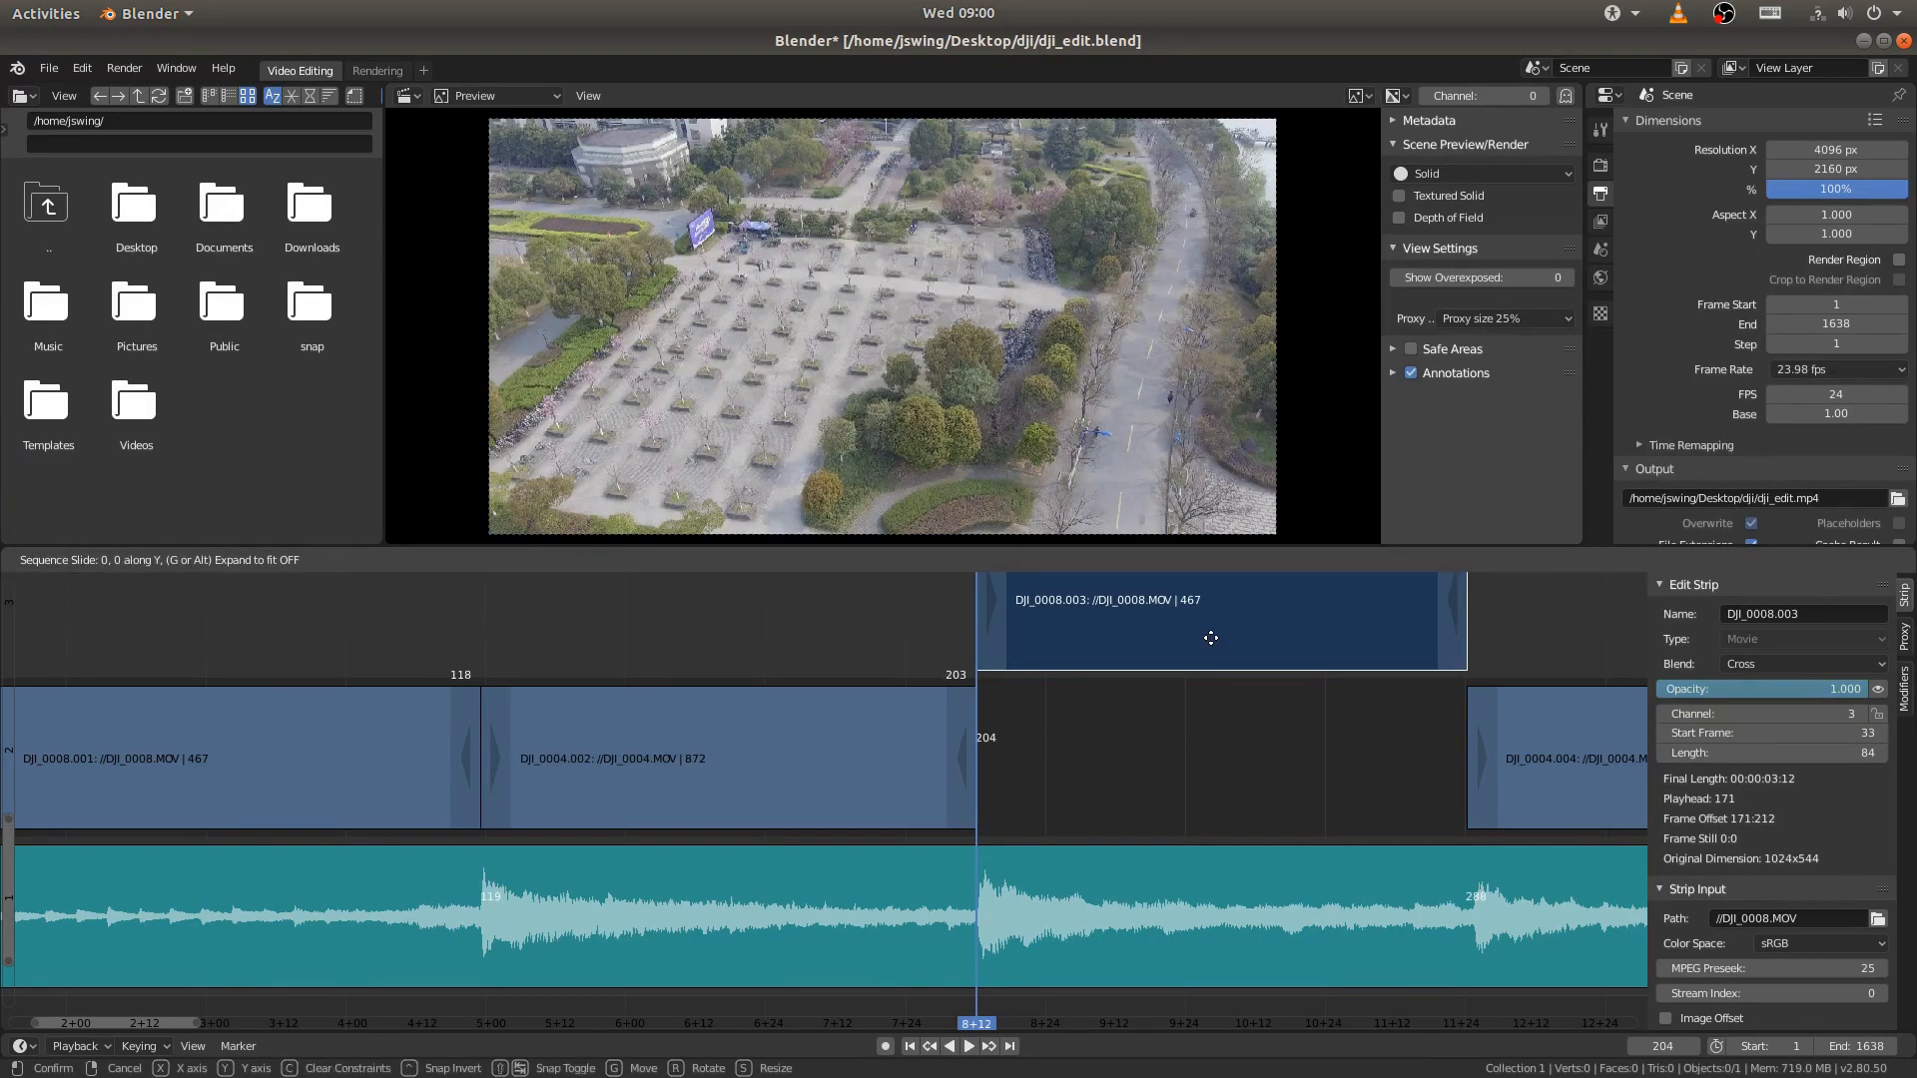
{"action": "left_click", "coordinate": [1191, 728]}
{"action": "middle_click_drag", "start_coordinate": [1290, 733], "coordinate": [896, 692]}
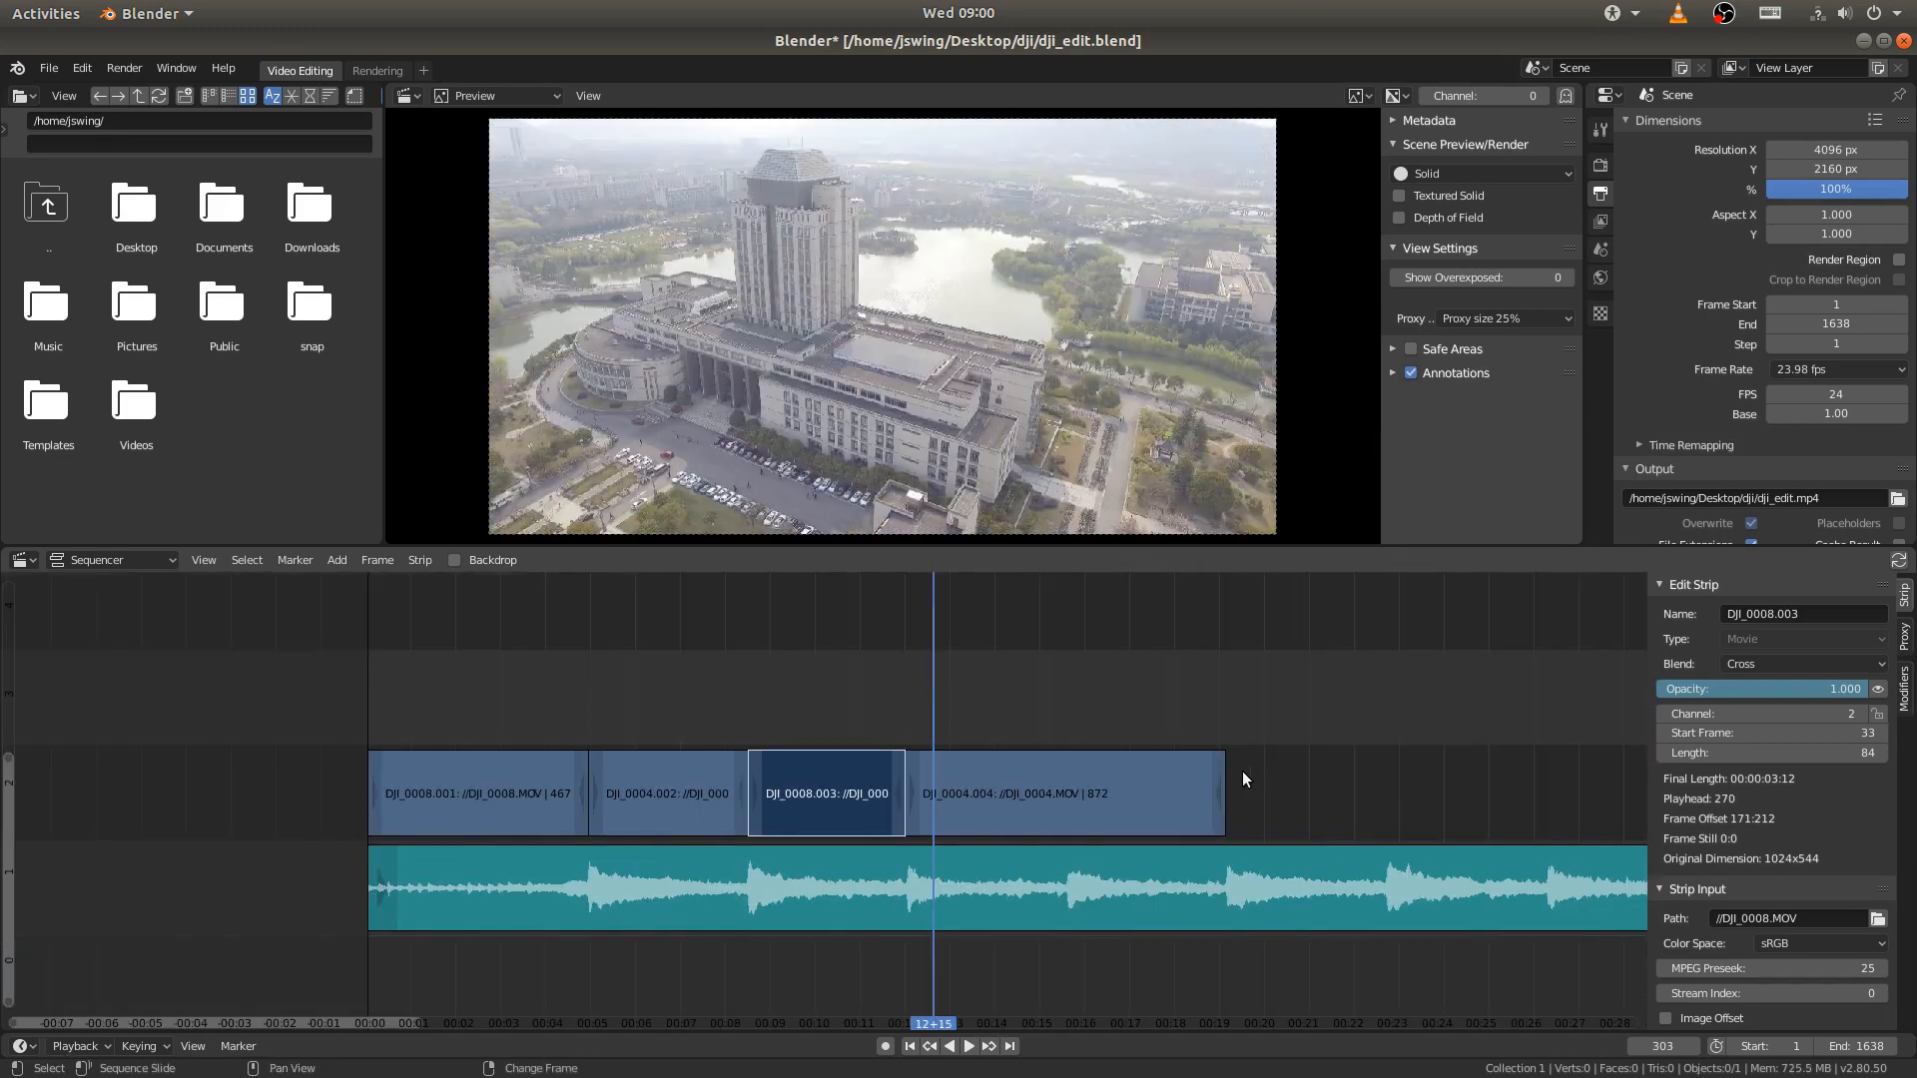
- Scrub through the arranged clips, then play the edit from the first frame to the end of DJI_0004.004
{"action": "middle_click_drag", "start_coordinate": [1242, 770], "coordinate": [1059, 713]}
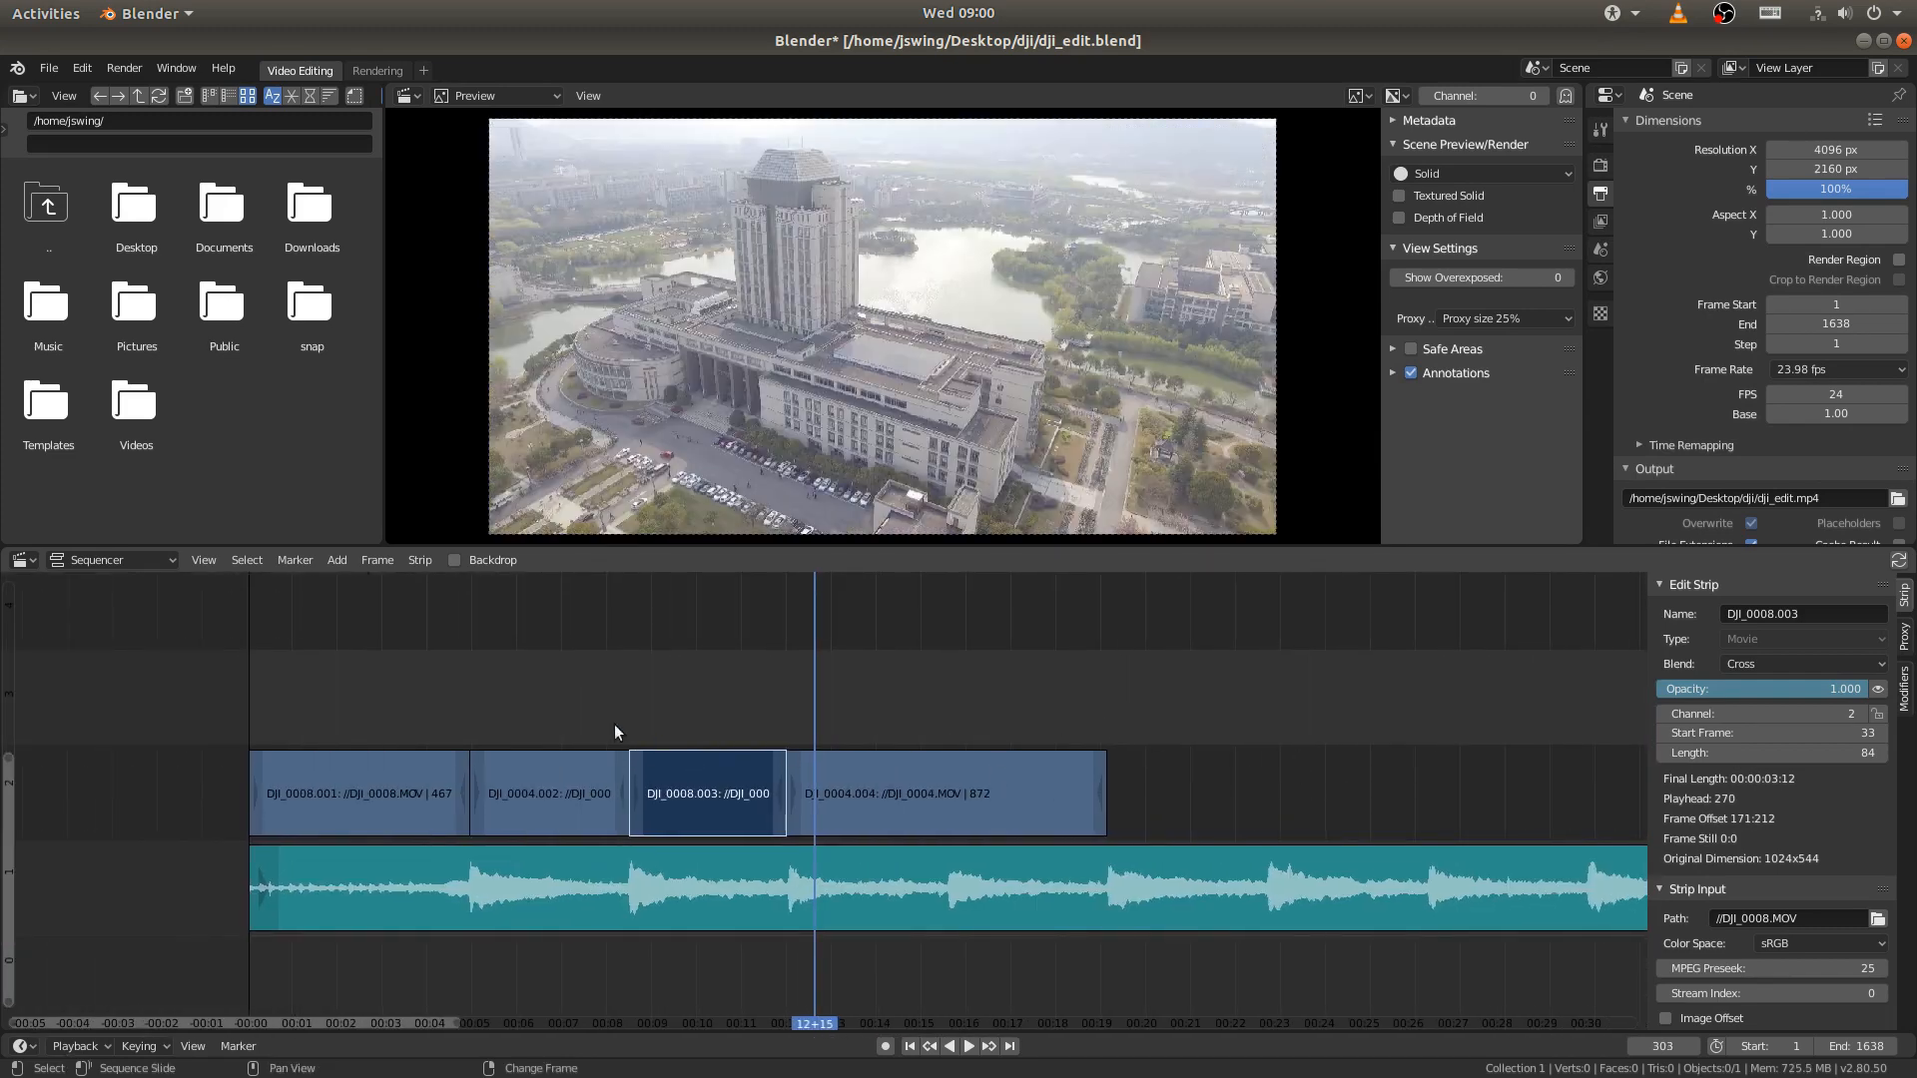
{"action": "right_click_drag", "start_coordinate": [614, 723], "coordinate": [477, 710]}
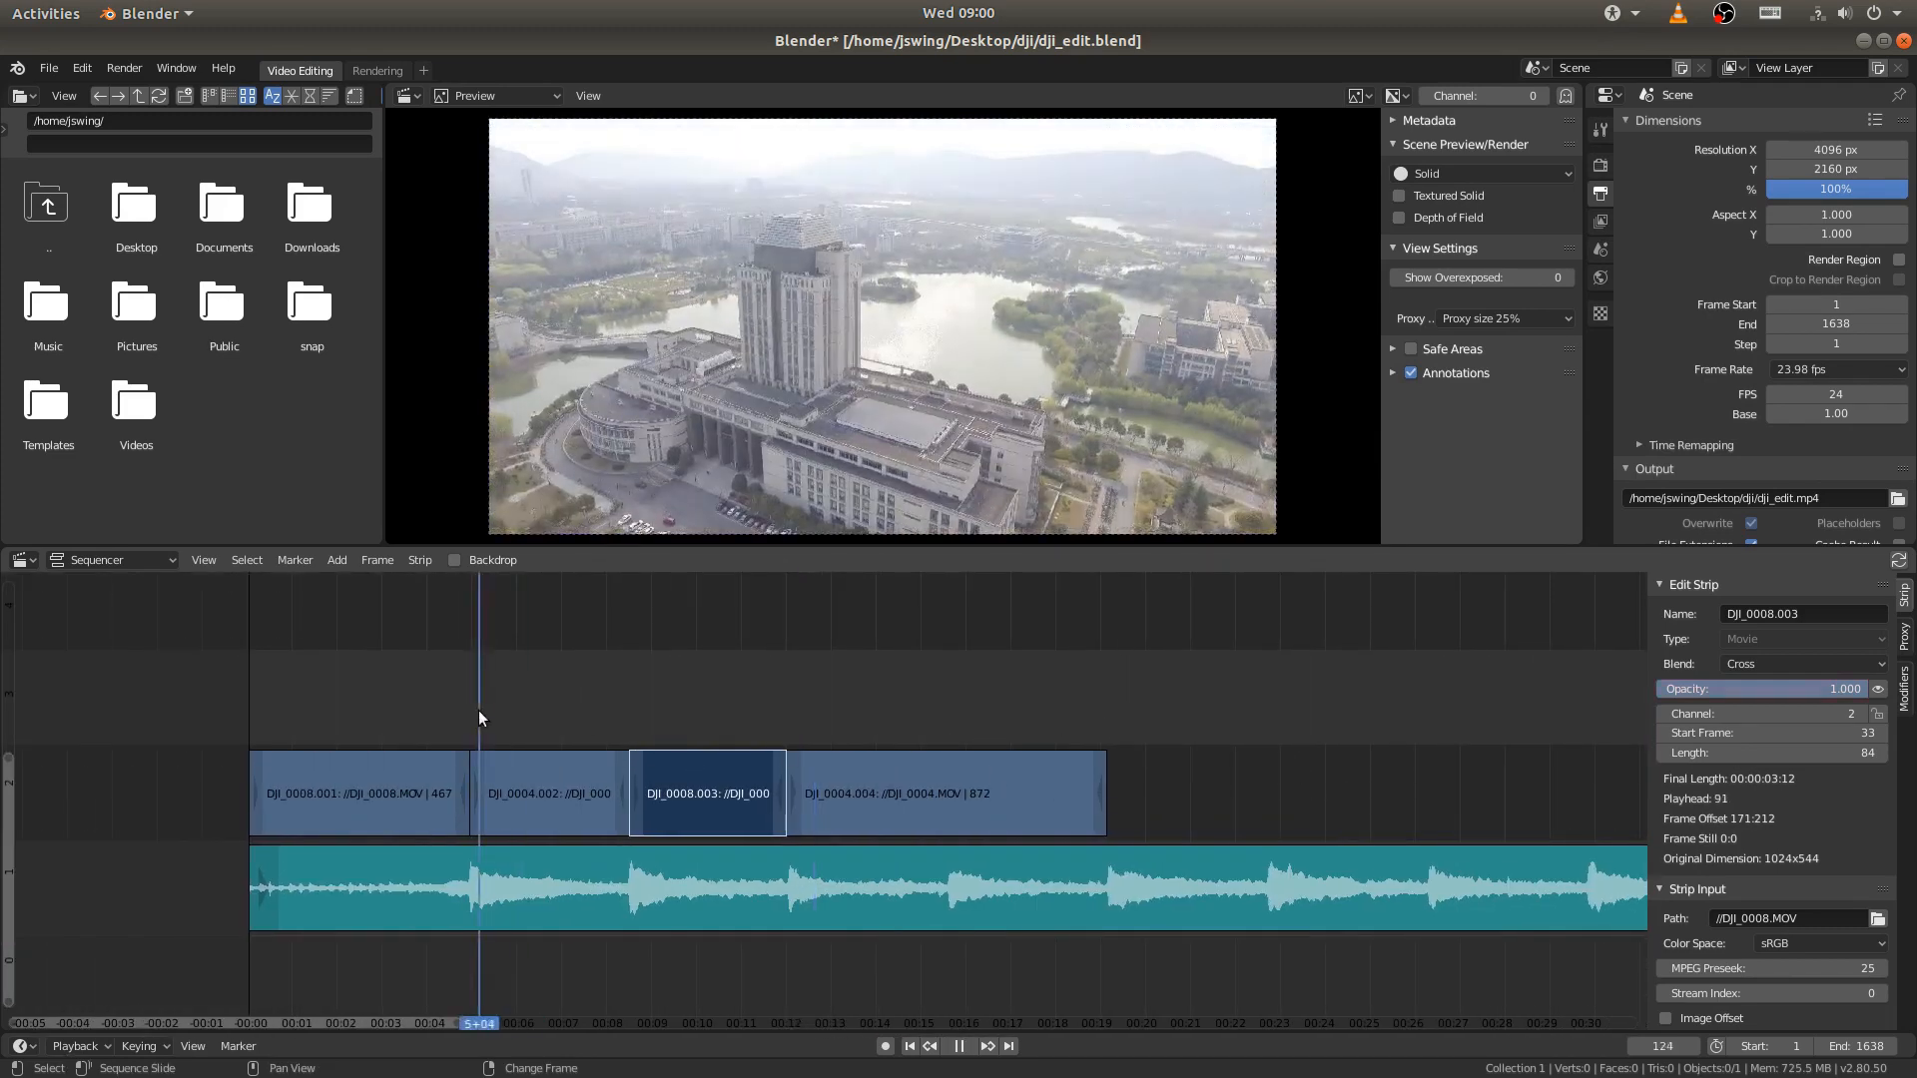
{"action": "left_click", "coordinate": [911, 1046]}
{"action": "left_click", "coordinate": [970, 1047]}
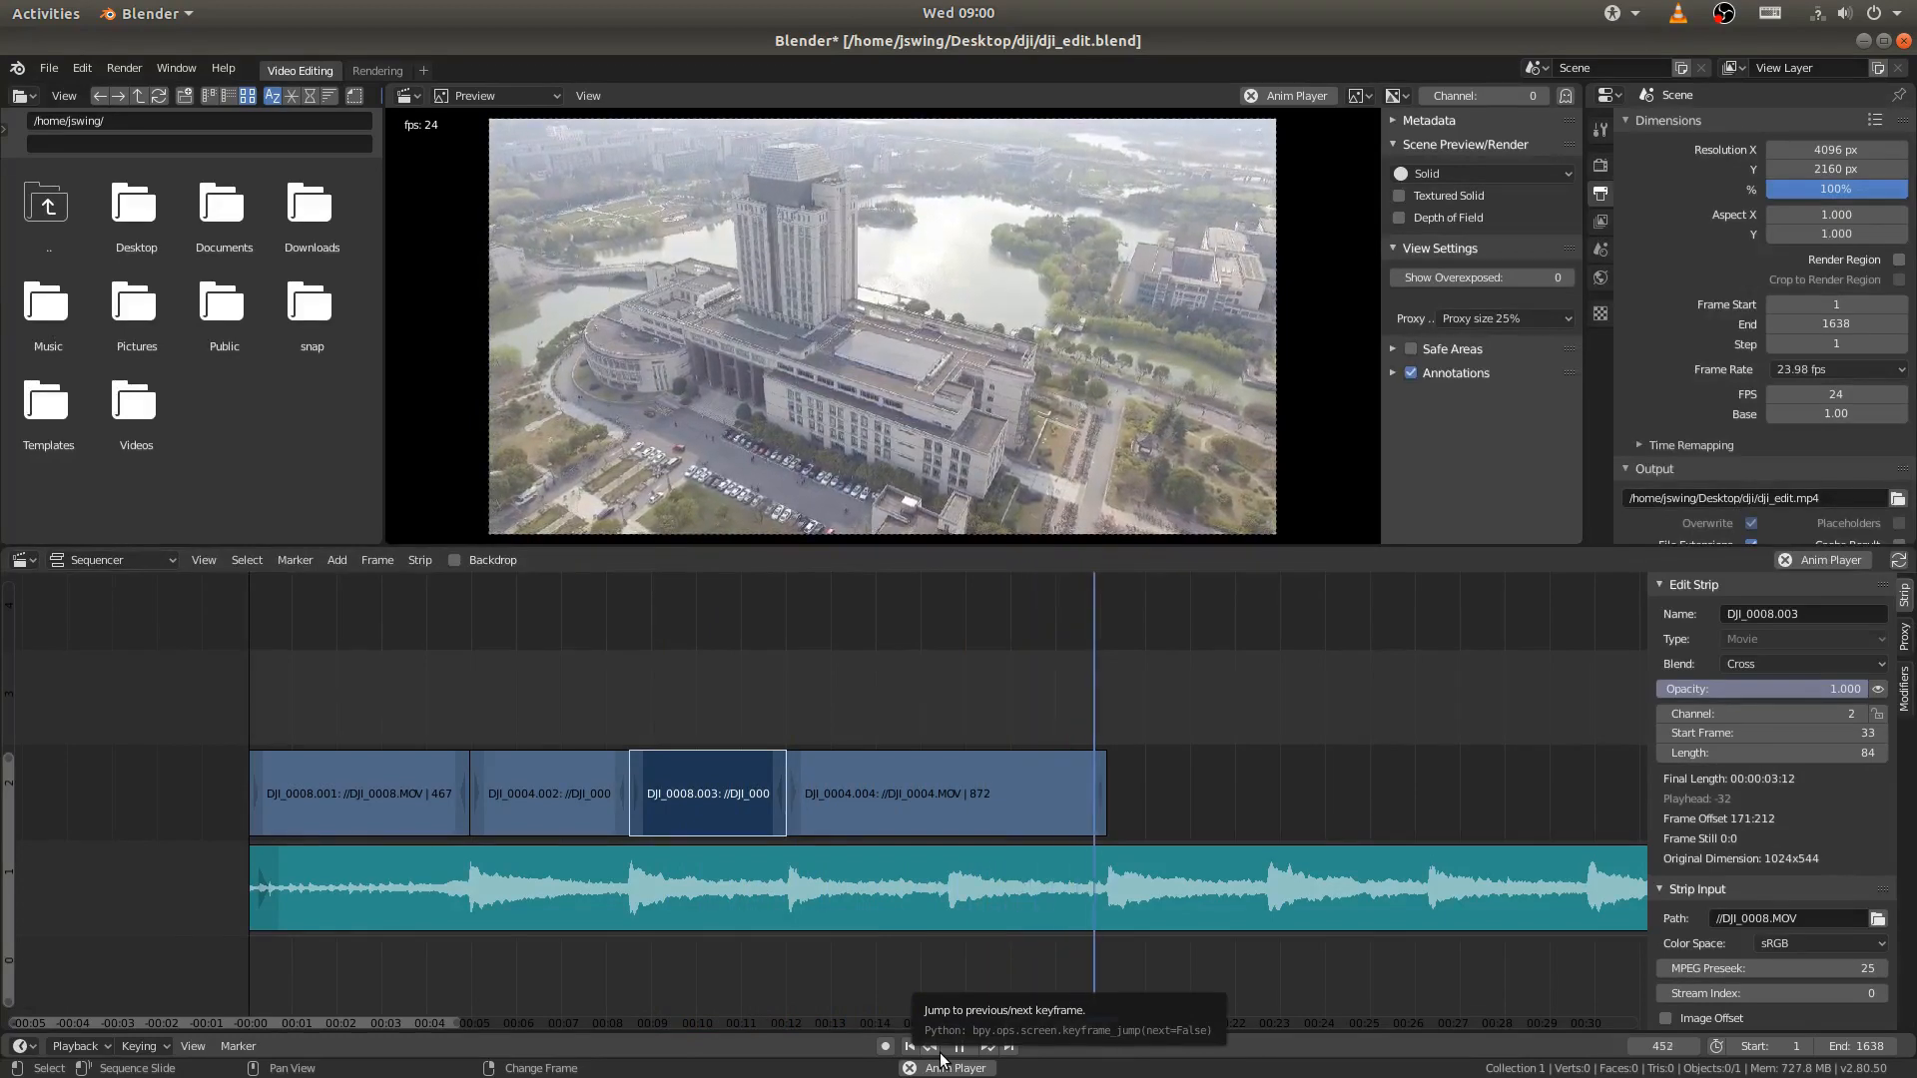
{"action": "key", "text": "space"}
- Move the DJI_0009.MOV strip along channel 2 to directly after DJI_0004.004, starting at frame 459
{"action": "middle_click_drag", "start_coordinate": [1318, 743], "coordinate": [781, 684]}
{"action": "middle_click_drag", "start_coordinate": [1267, 764], "coordinate": [884, 749]}
{"action": "left_click_drag", "start_coordinate": [1336, 847], "coordinate": [483, 839]}
{"action": "middle_click_drag", "start_coordinate": [493, 824], "coordinate": [627, 775]}
- Preview the DJI_0009.MOV strip with the music and place the playhead on the beat at frame 630
{"action": "right_click", "coordinate": [549, 775]}
{"action": "key", "text": "space"}
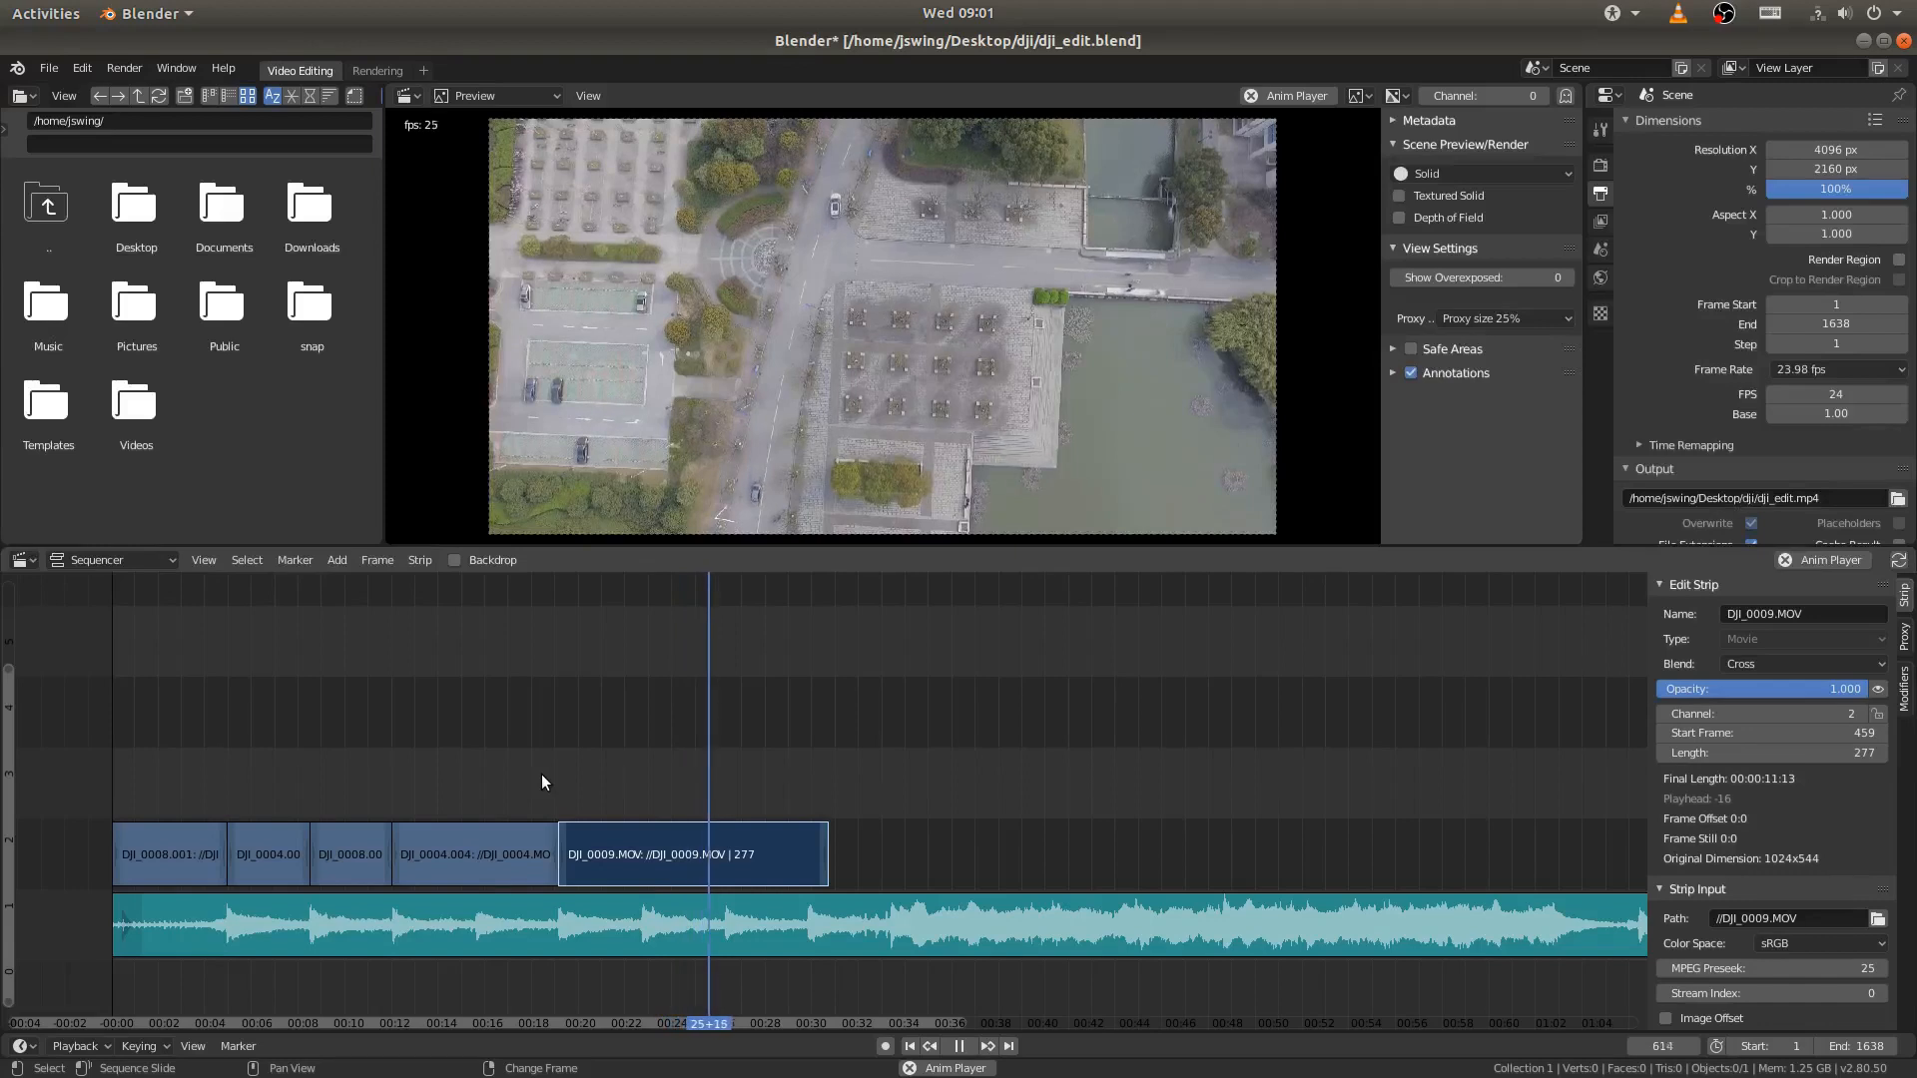
{"action": "key", "text": "space"}
{"action": "middle_click_drag", "start_coordinate": [651, 749], "coordinate": [678, 745]}
{"action": "right_click_drag", "start_coordinate": [710, 758], "coordinate": [749, 761]}
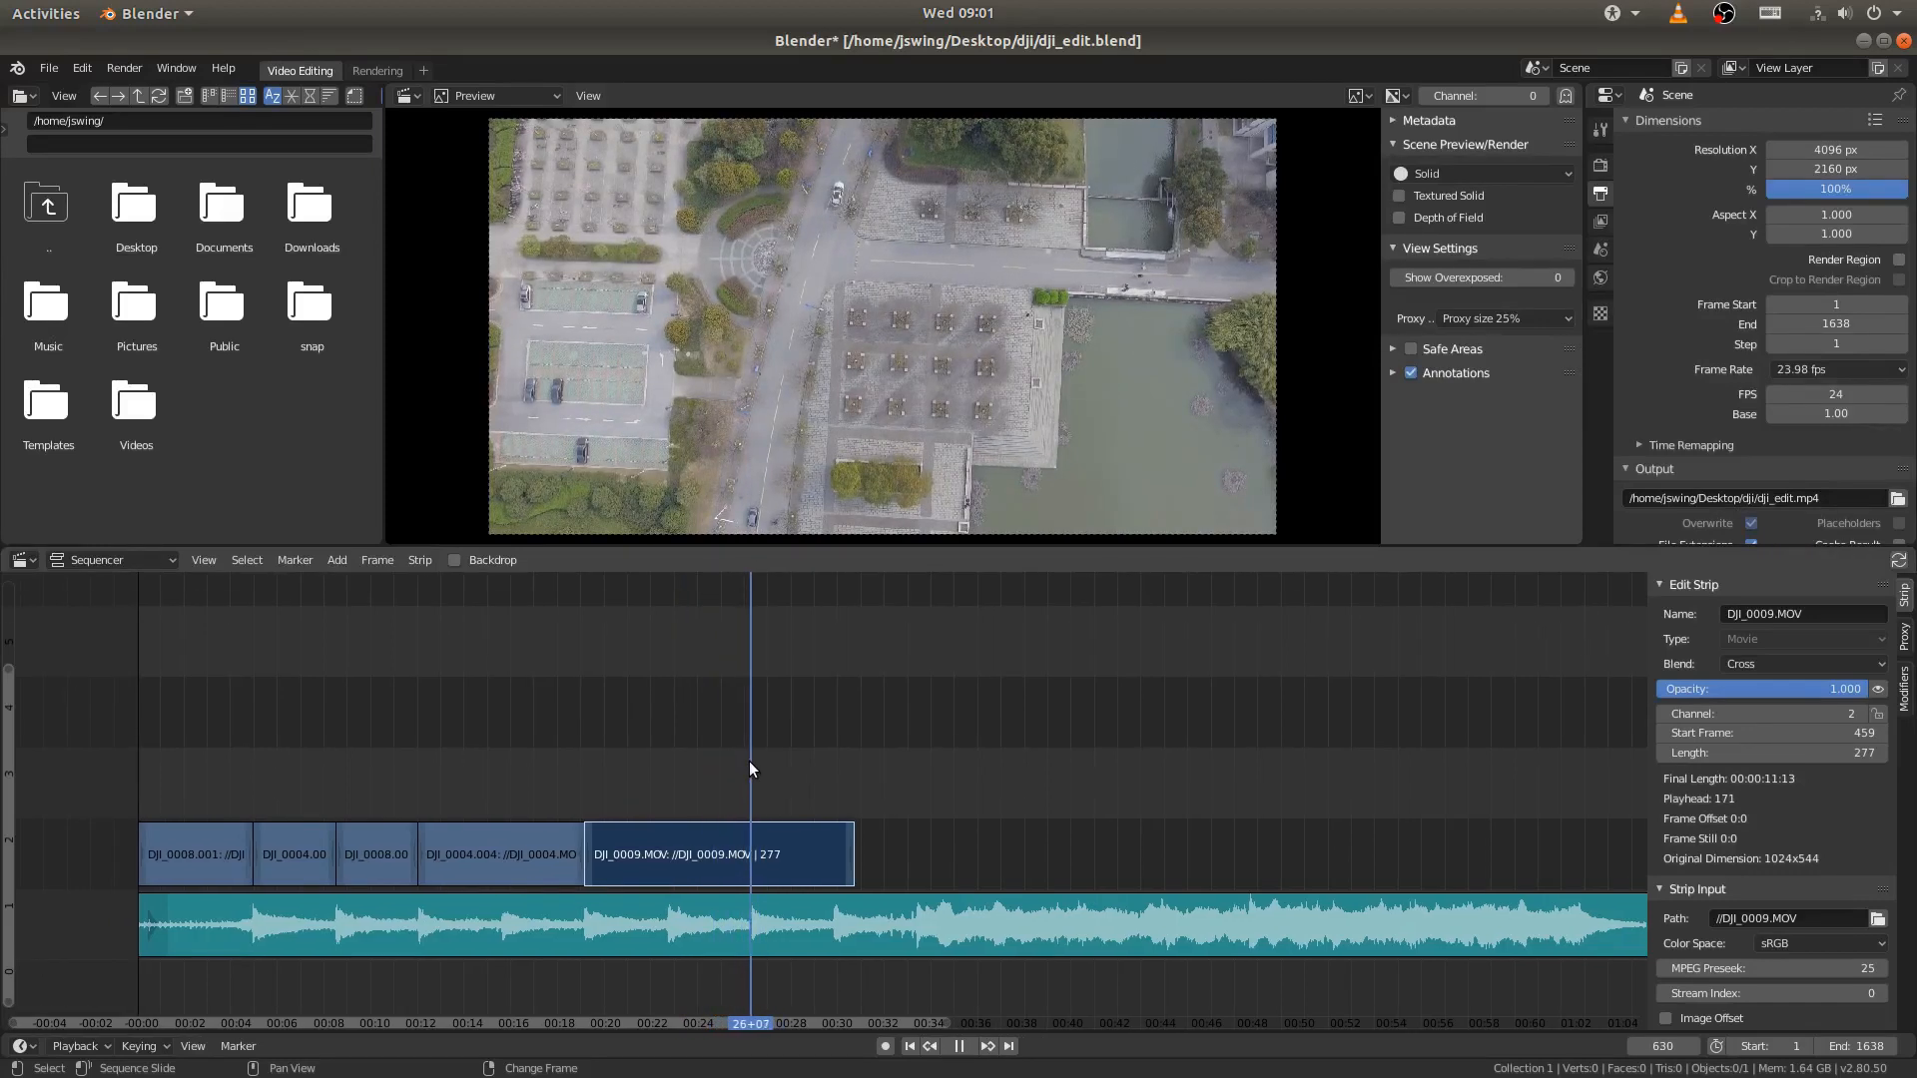
{"action": "middle_click_drag", "start_coordinate": [748, 762], "coordinate": [911, 660]}
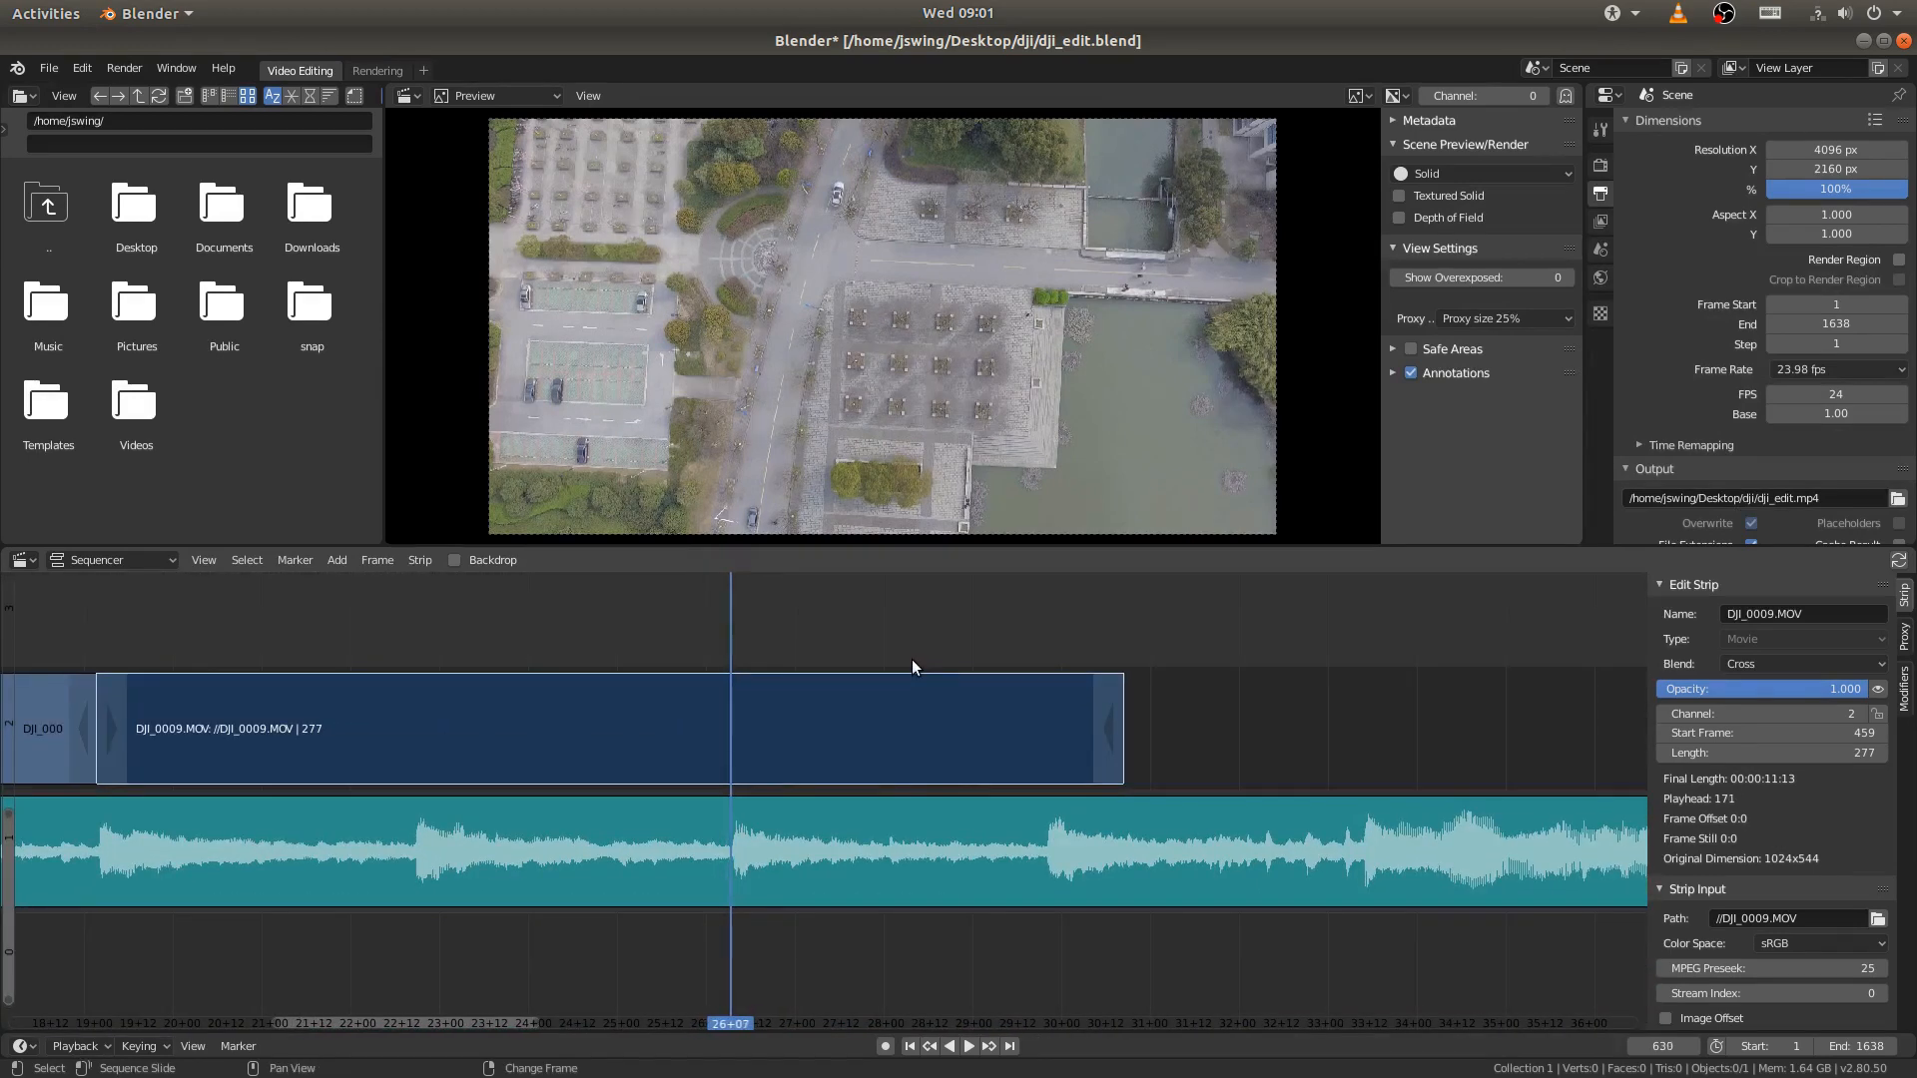
{"action": "middle_click_drag", "start_coordinate": [1071, 767], "coordinate": [551, 785], "text": "ctrl"}
{"action": "key", "text": "Home"}
{"action": "left_click", "coordinate": [1243, 856]}
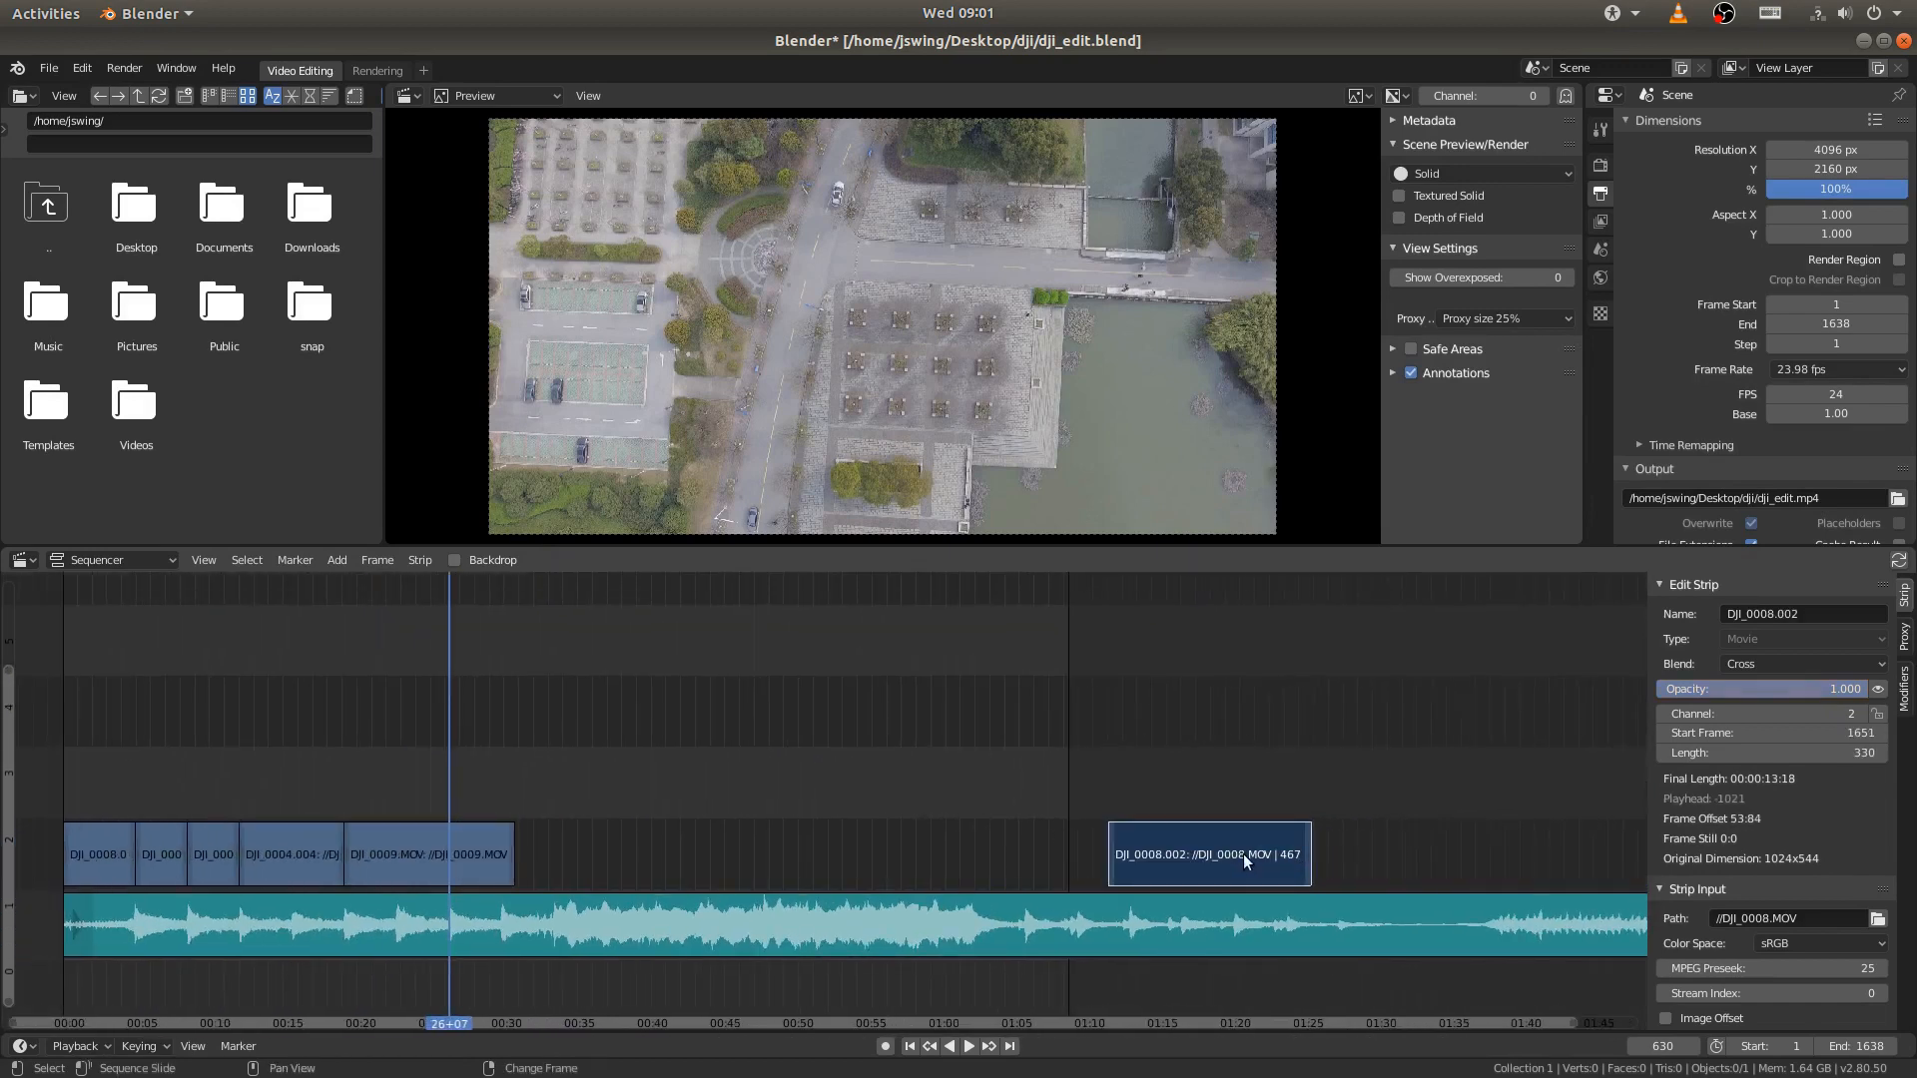
{"action": "key", "text": "shift+d"}
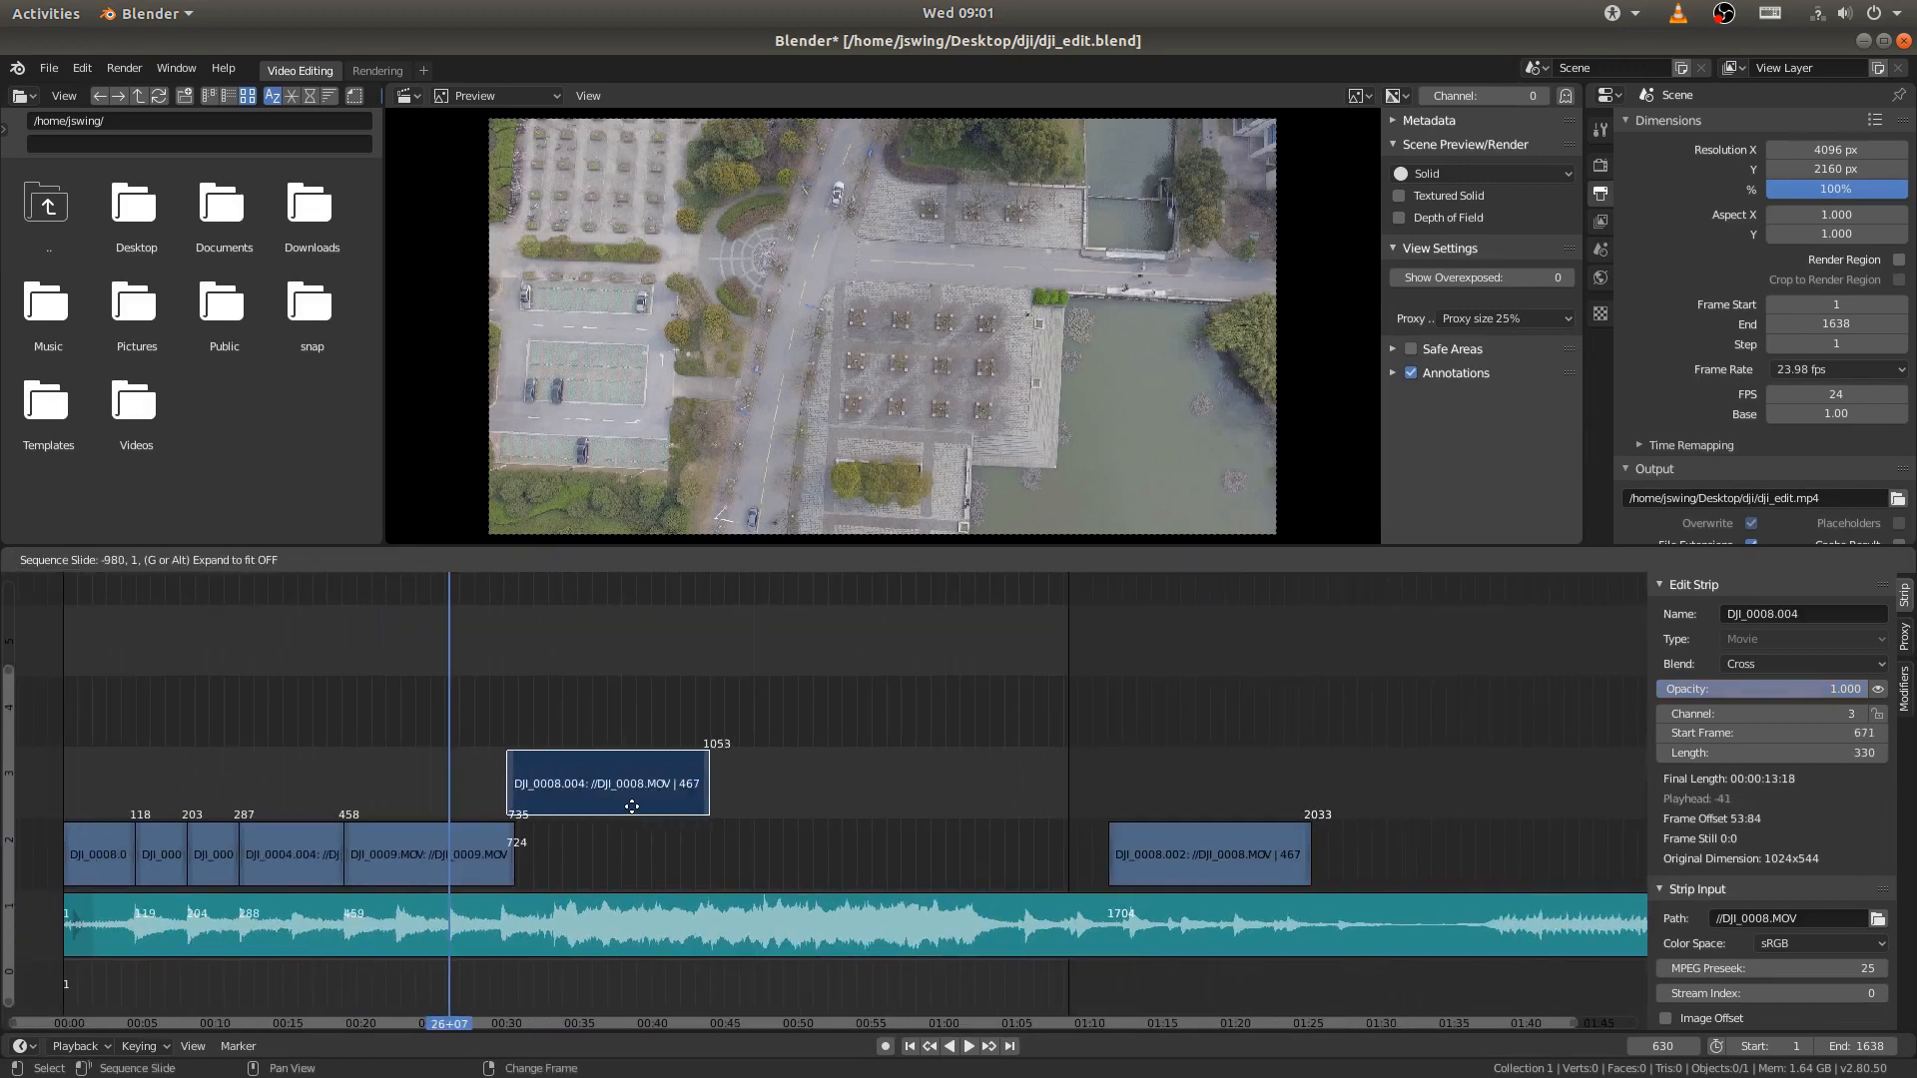
{"action": "left_click", "coordinate": [616, 804]}
{"action": "key", "text": "x"}
{"action": "left_click", "coordinate": [616, 805]}
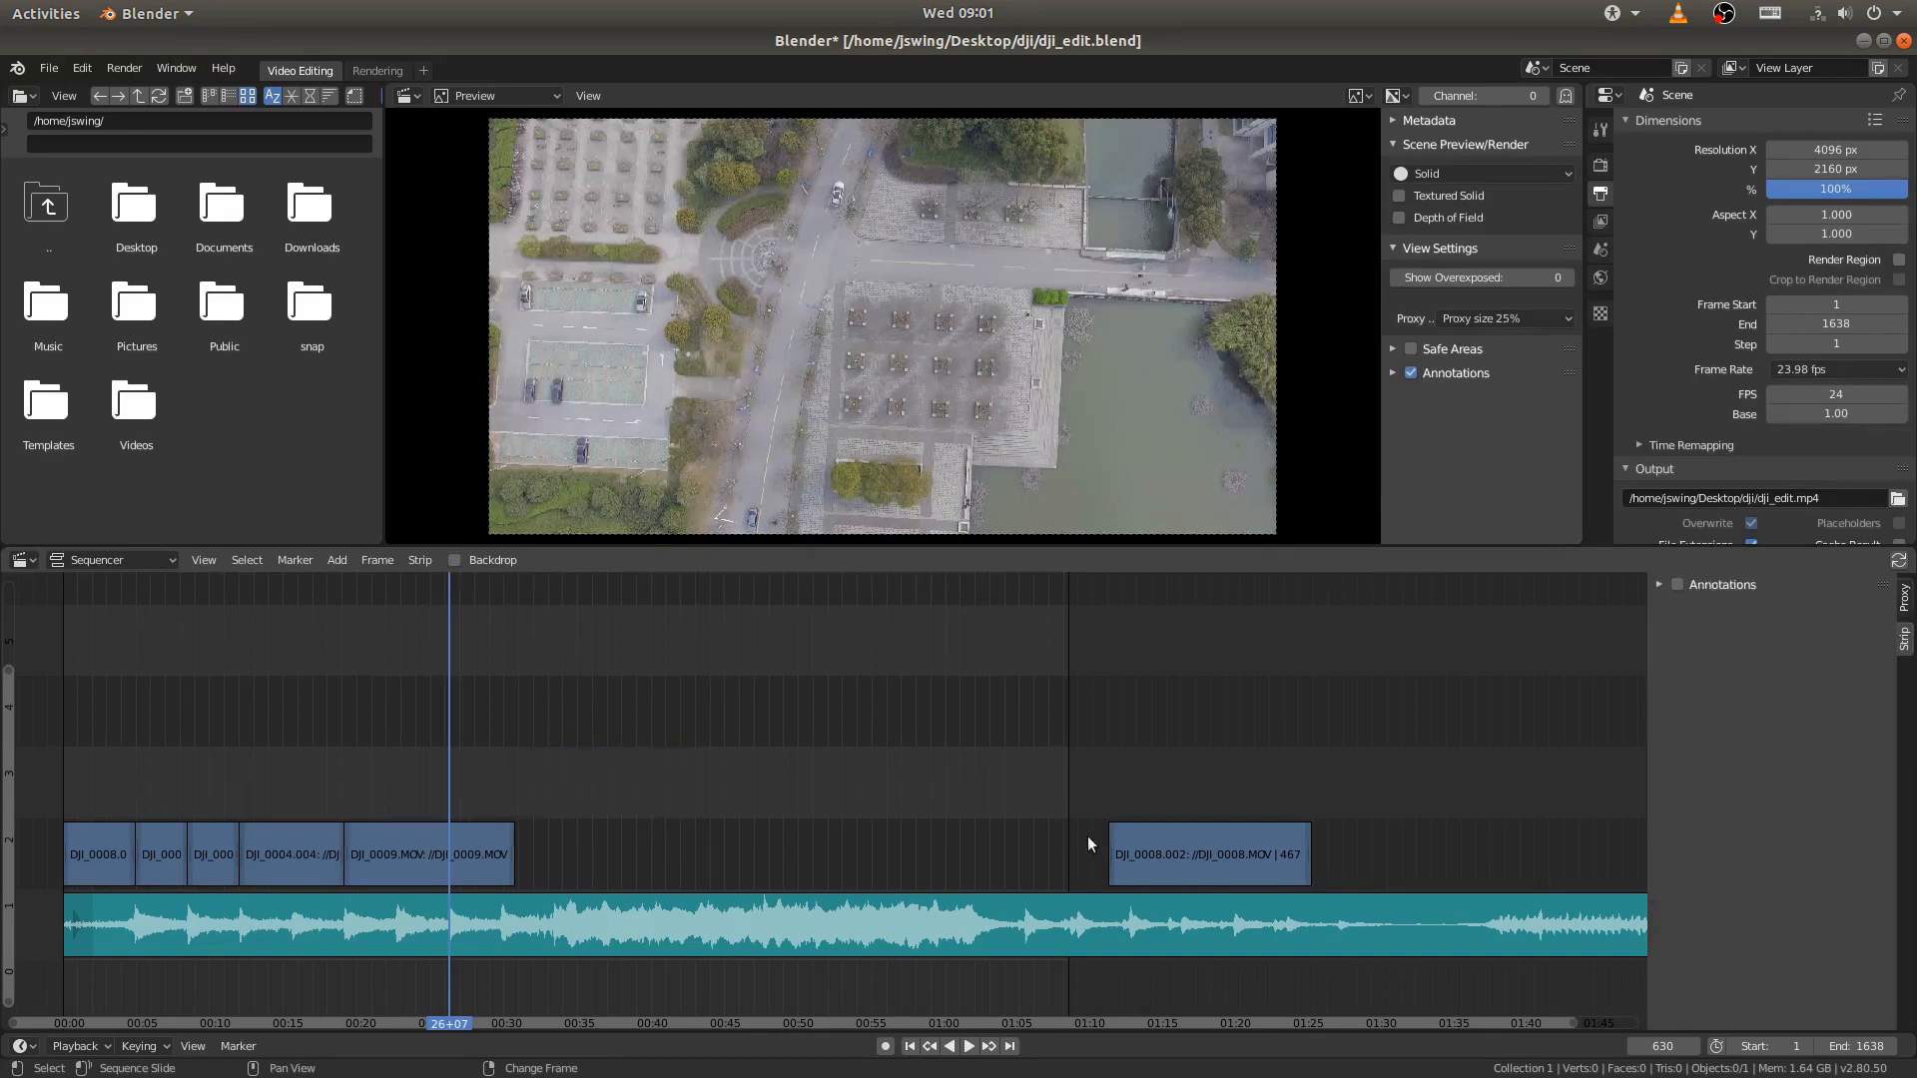
- Move the DJI_0008.002 strip to channel 3 and align its start with the playhead at frame 630
{"action": "left_click", "coordinate": [1172, 846]}
{"action": "key", "text": "g"}
{"action": "left_click", "coordinate": [537, 805]}
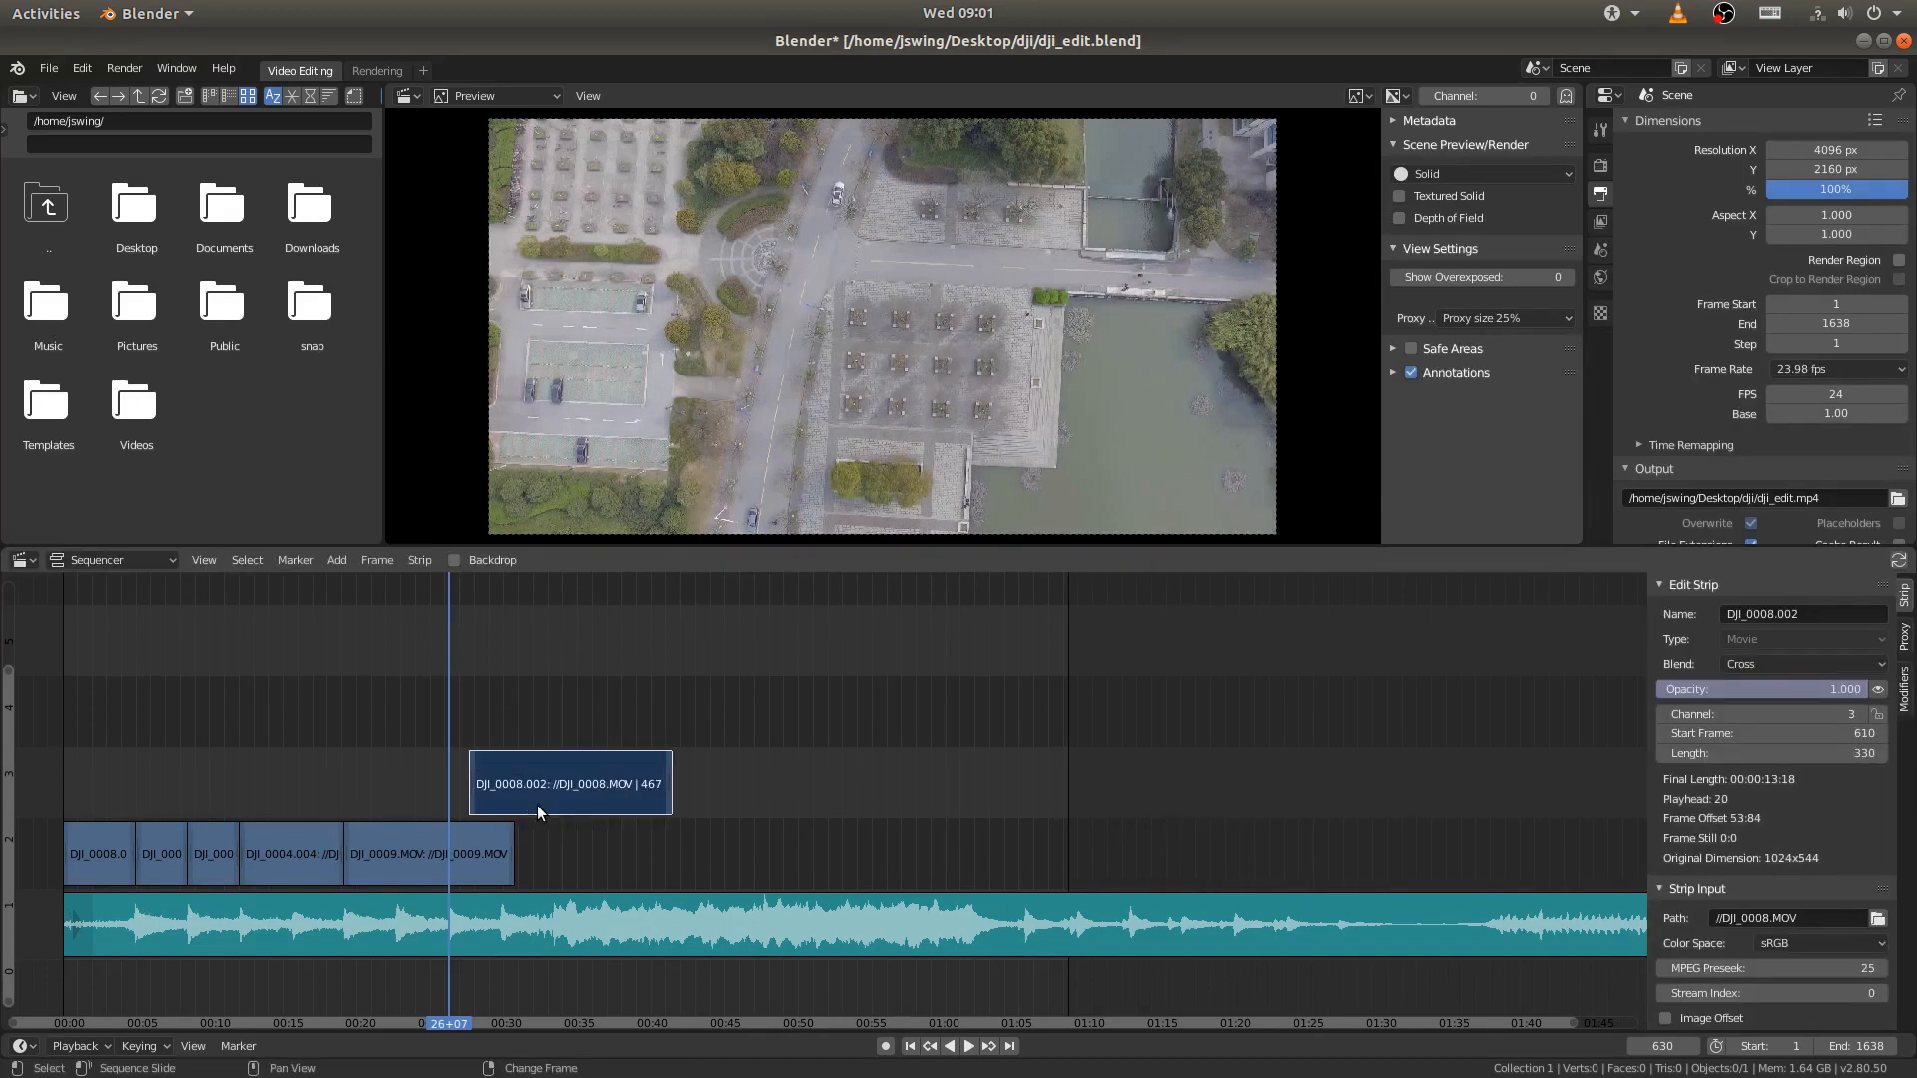
{"action": "scroll", "coordinate": [759, 820], "scroll_direction": "up", "scroll_amount": 5}
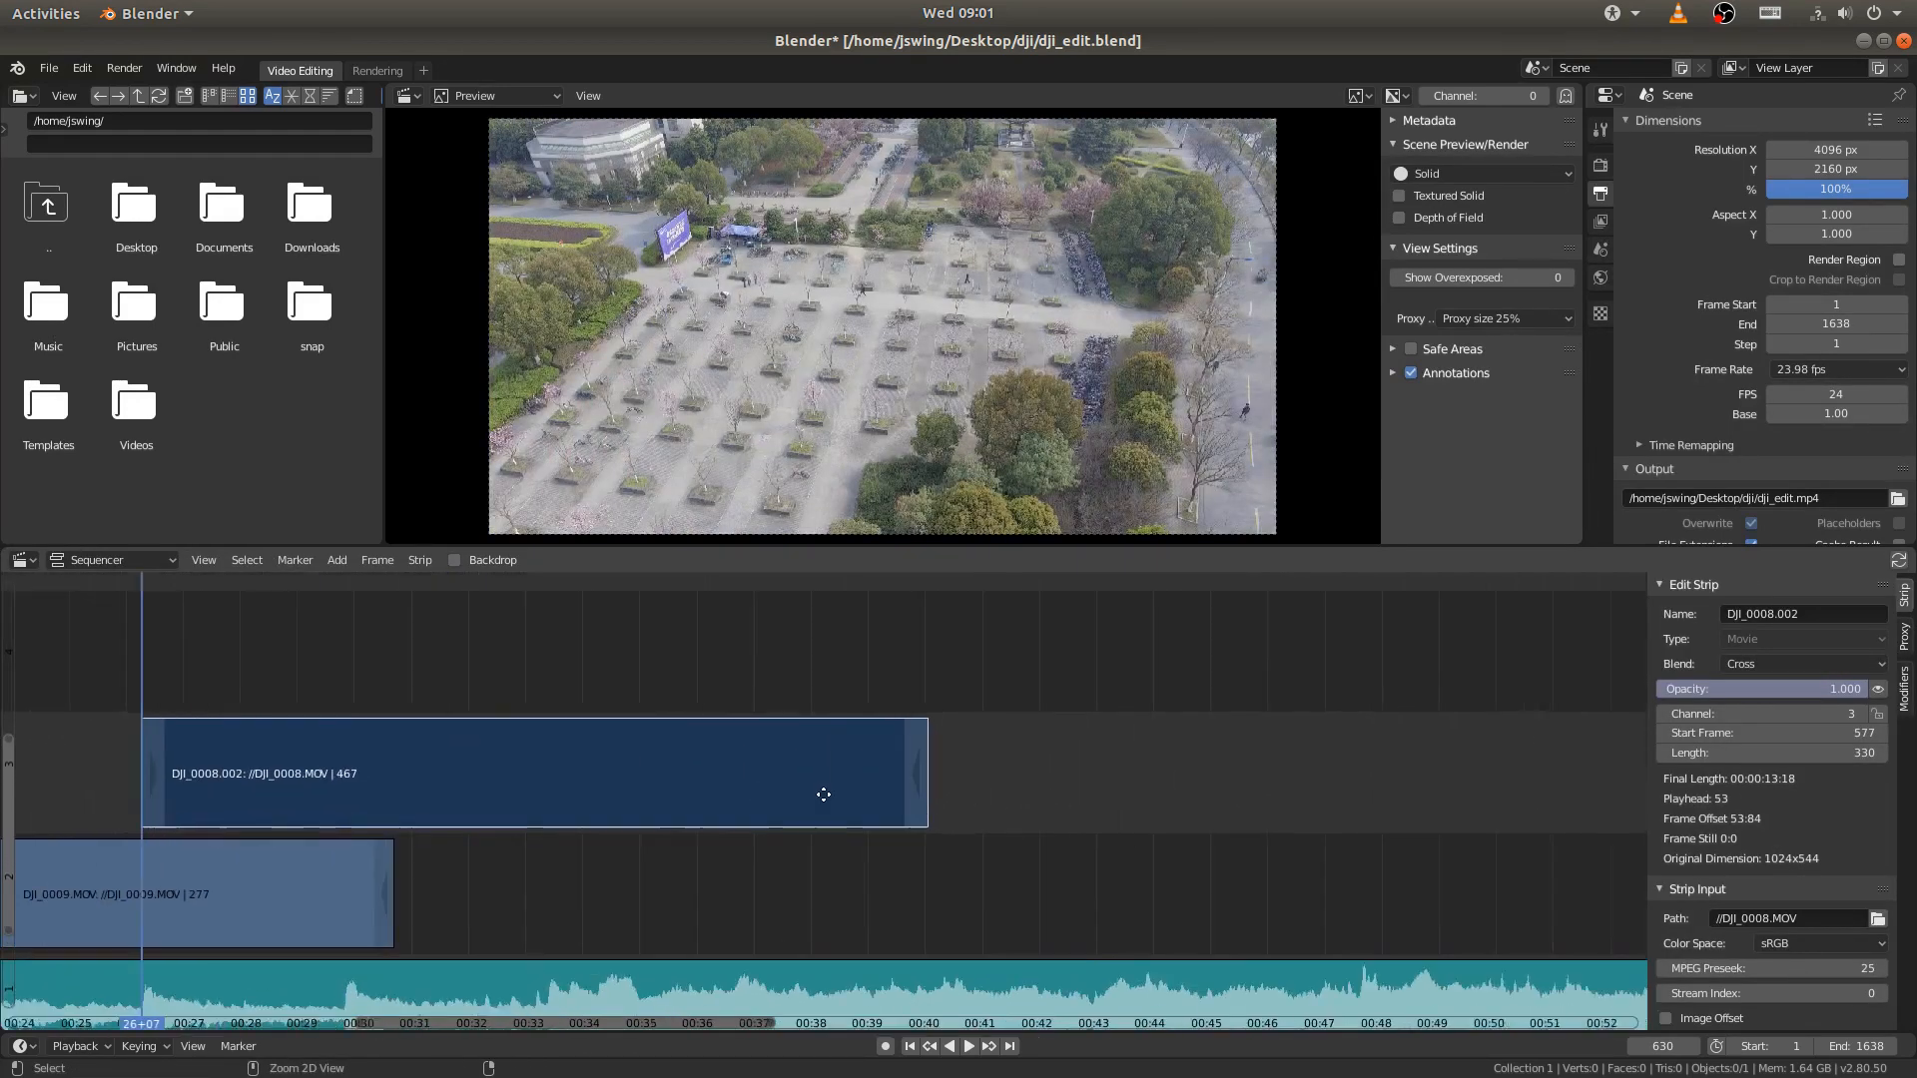
{"action": "middle_click_drag", "start_coordinate": [821, 783], "coordinate": [936, 830]}
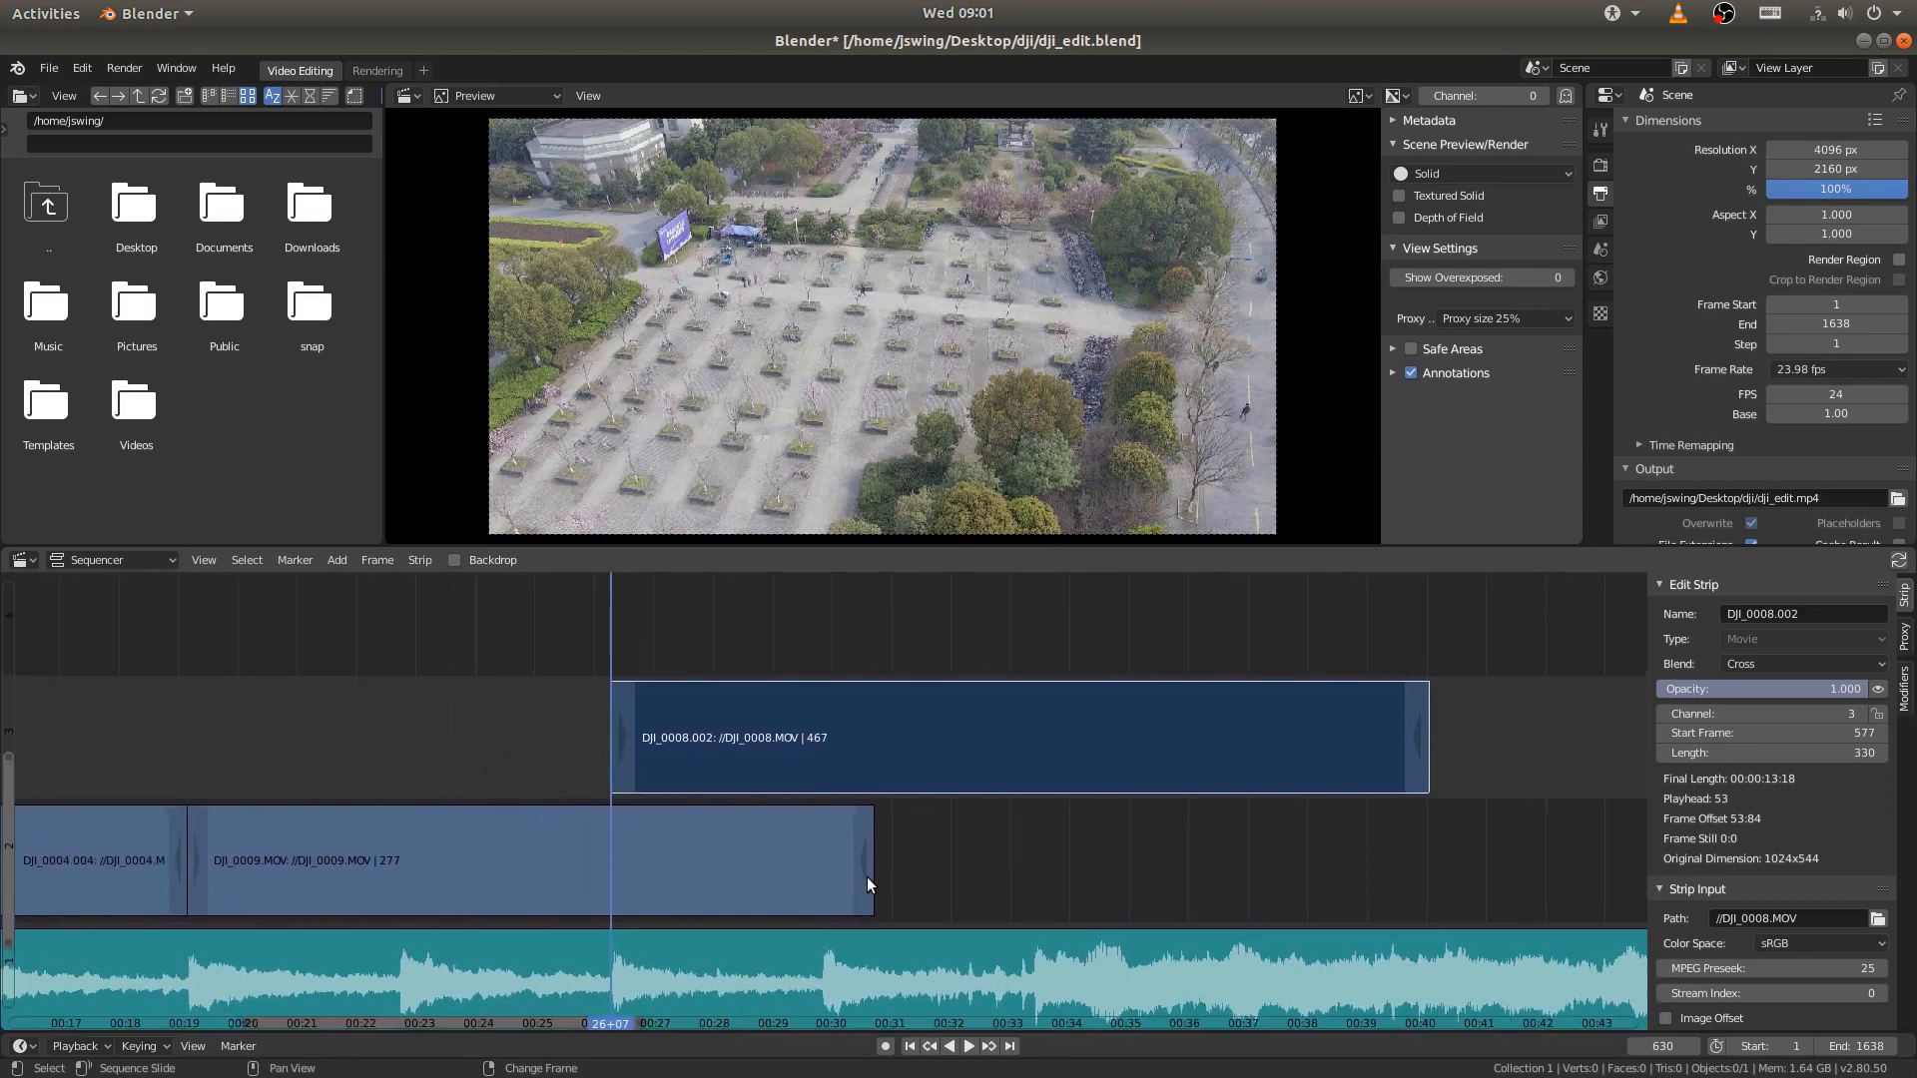
- Trim the end of DJI_0009.MOV to the playhead at frame 630 and lower DJI_0008.002 to channel 2 right after it
{"action": "left_click", "coordinate": [867, 877]}
{"action": "key", "text": "shift+s"}
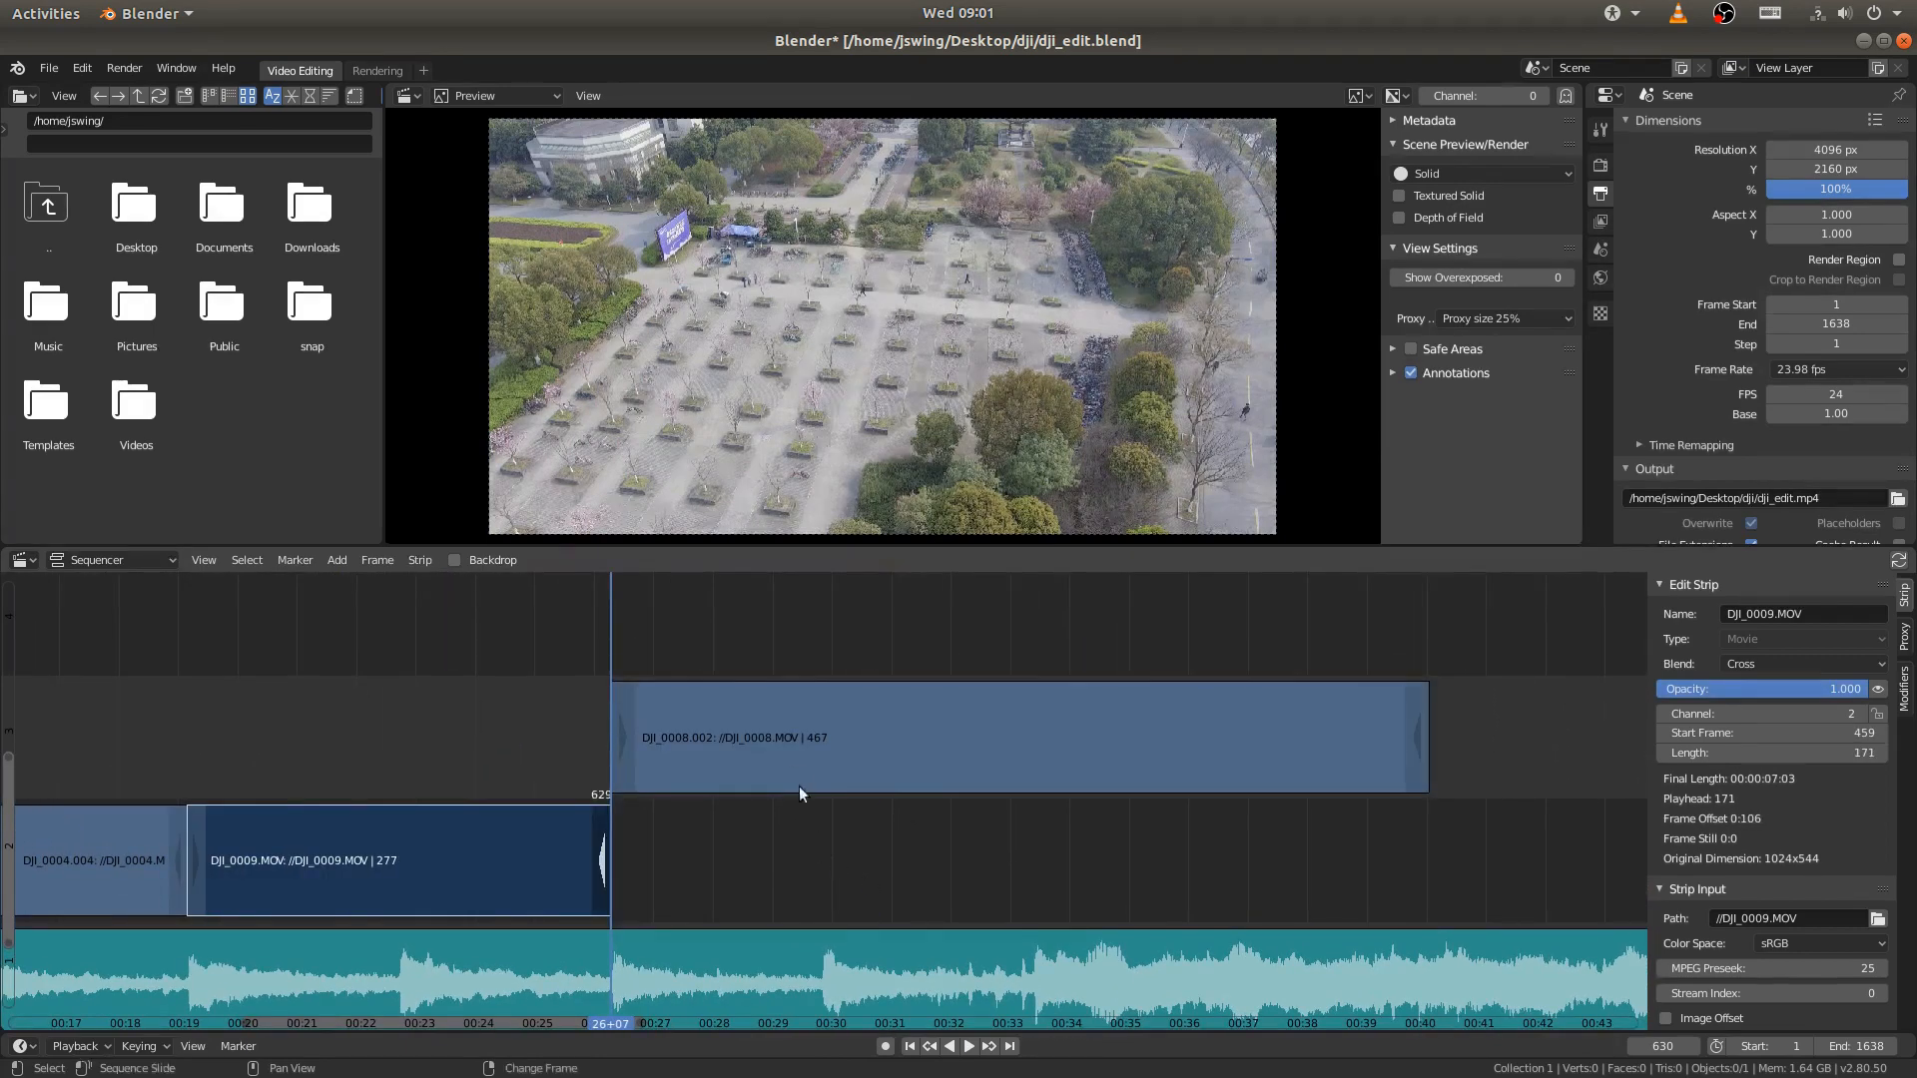
{"action": "left_click", "coordinate": [787, 753]}
{"action": "key", "text": "g"}
{"action": "key", "text": "y"}
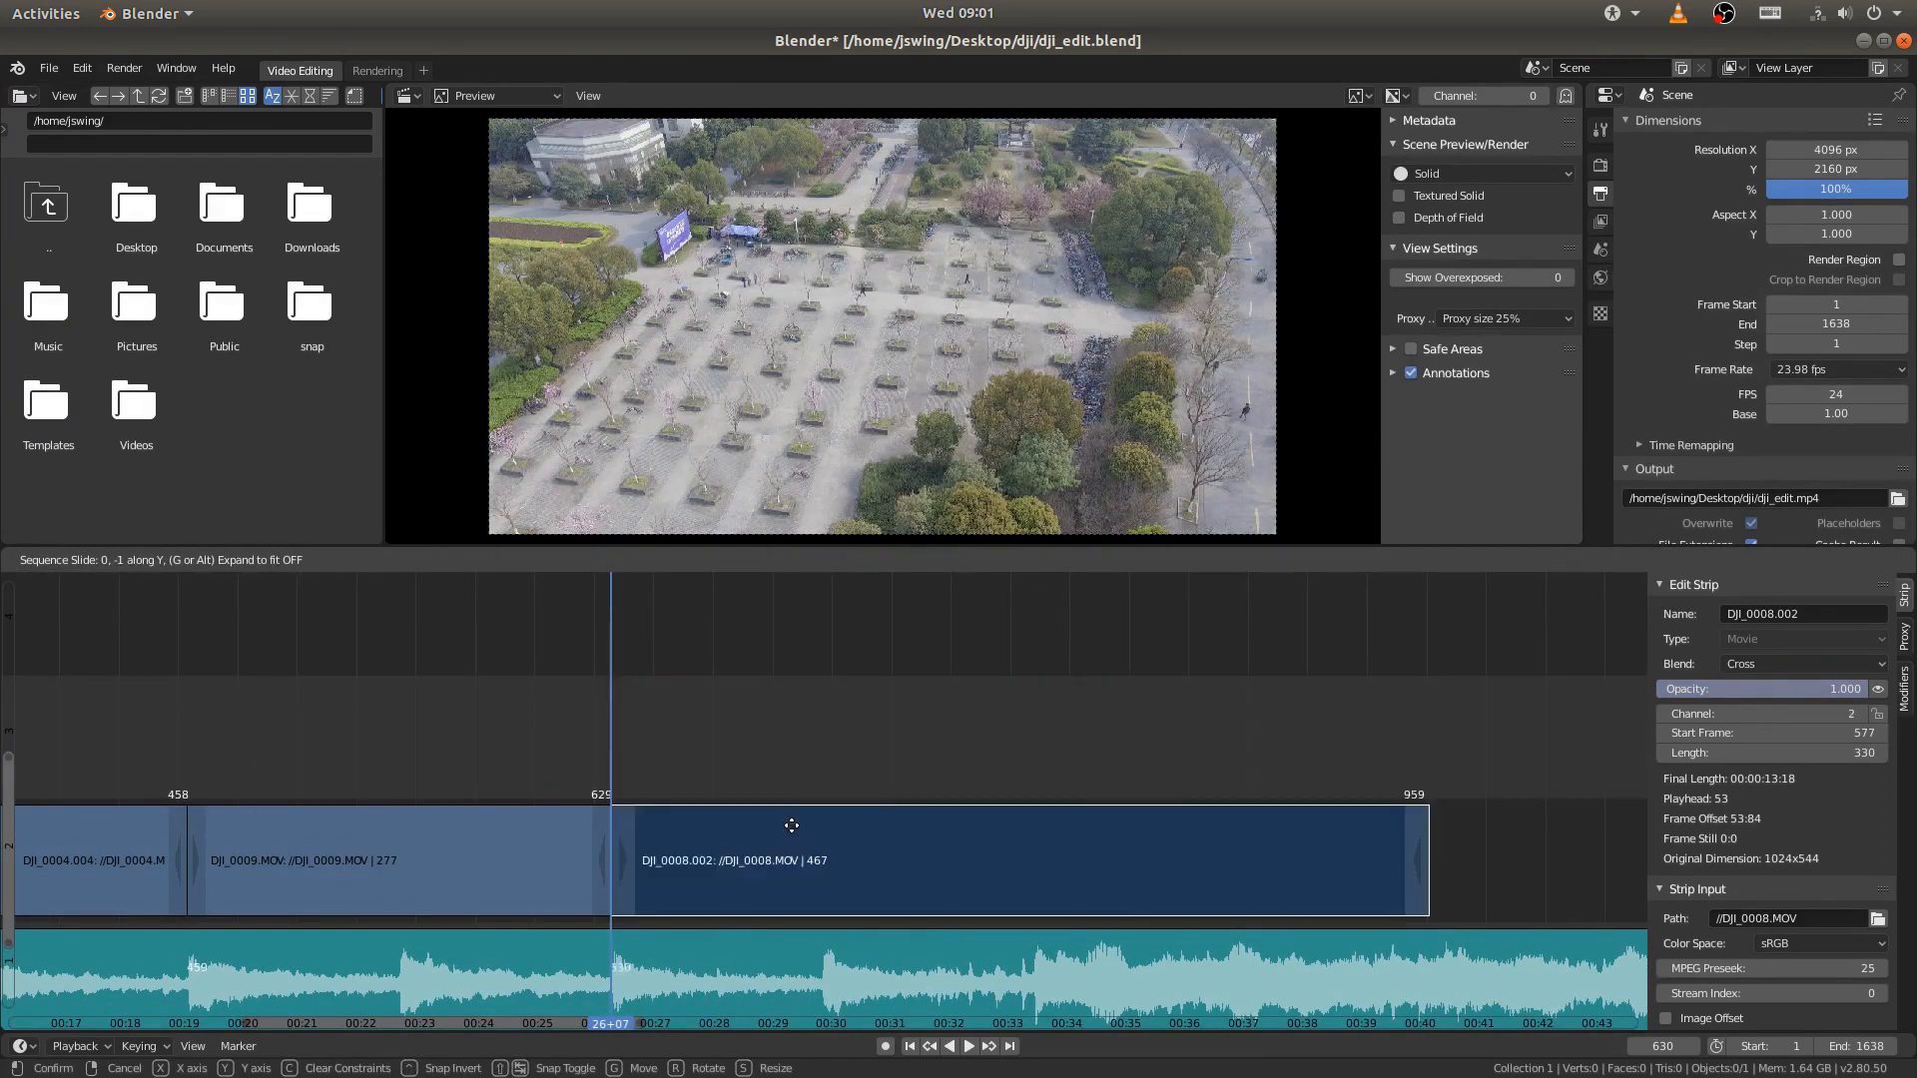
{"action": "left_click", "coordinate": [790, 826]}
- Play and scrub across the cut from DJI_0009.MOV into DJI_0008.002 and on to that strip's end
{"action": "right_click_drag", "start_coordinate": [557, 753], "coordinate": [513, 757]}
{"action": "key", "text": "space"}
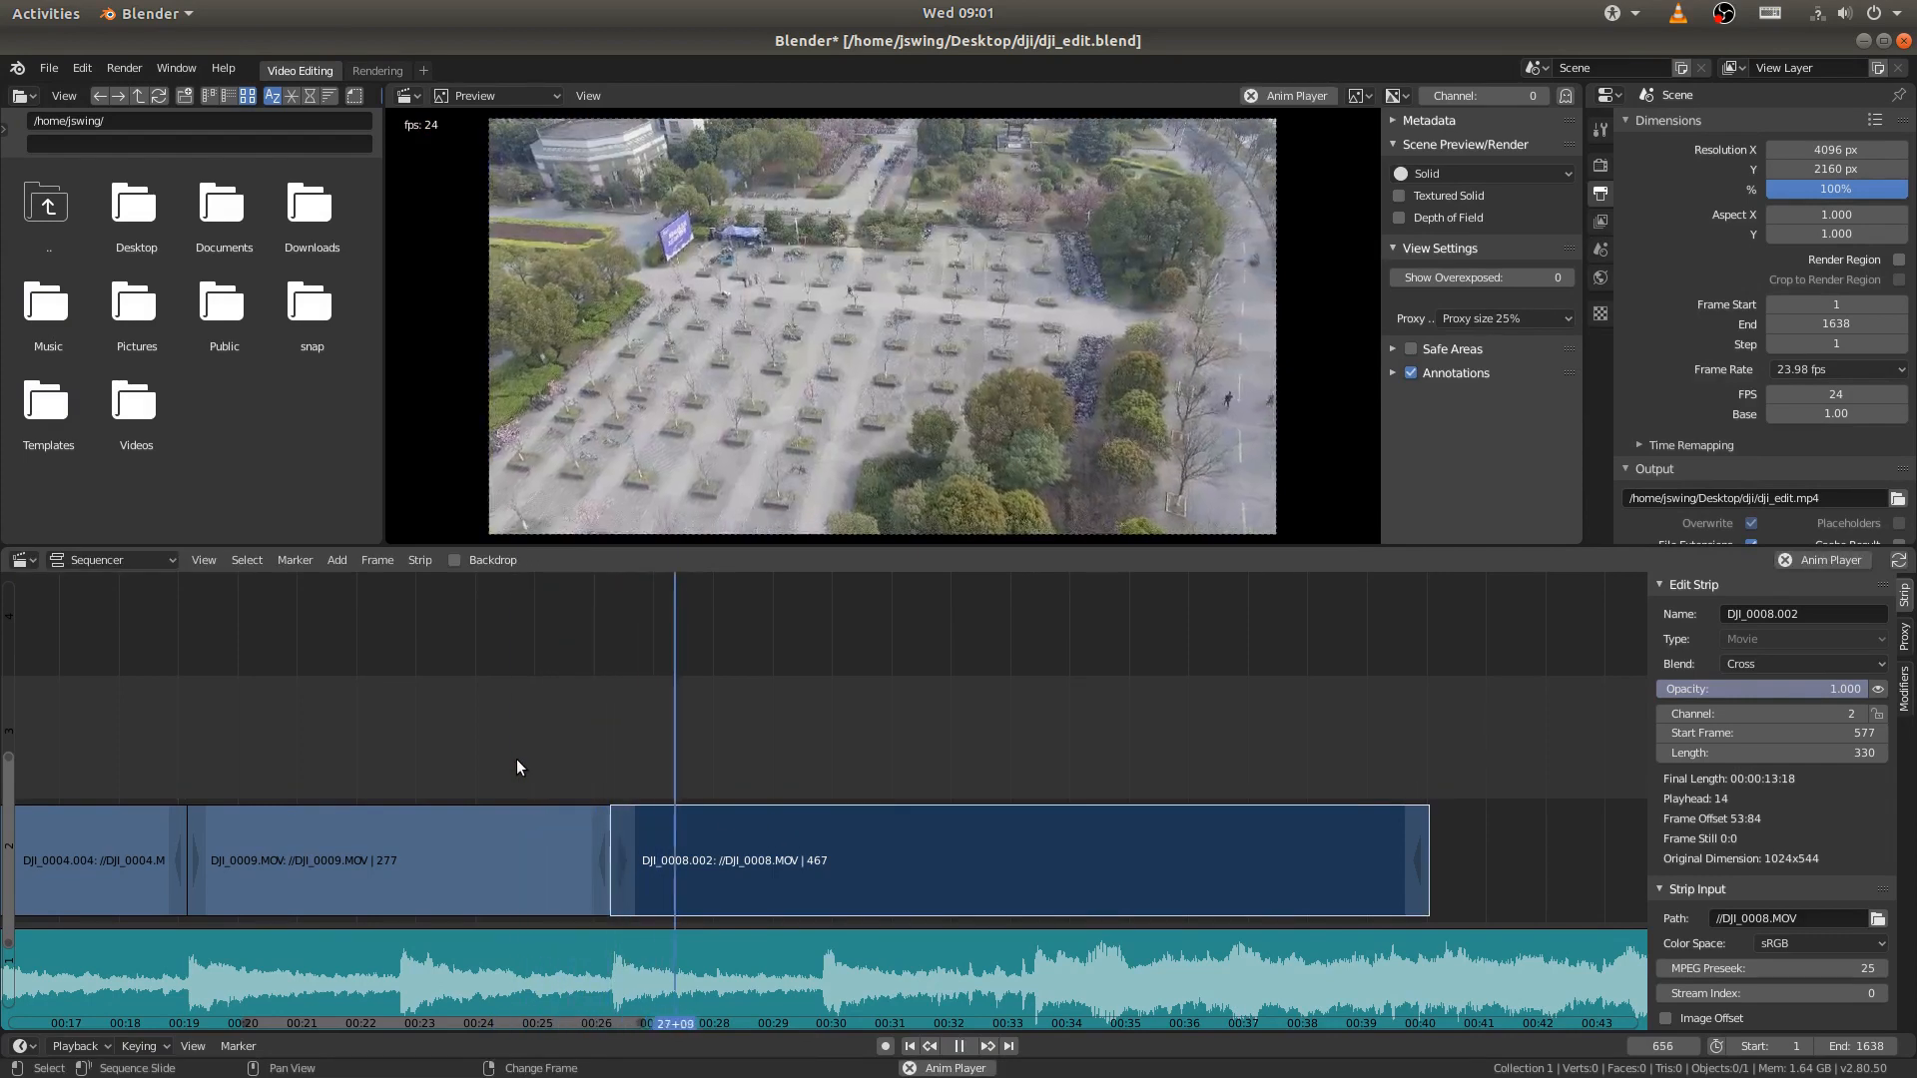
{"action": "right_click_drag", "start_coordinate": [585, 753], "coordinate": [1062, 763]}
{"action": "key", "text": "space"}
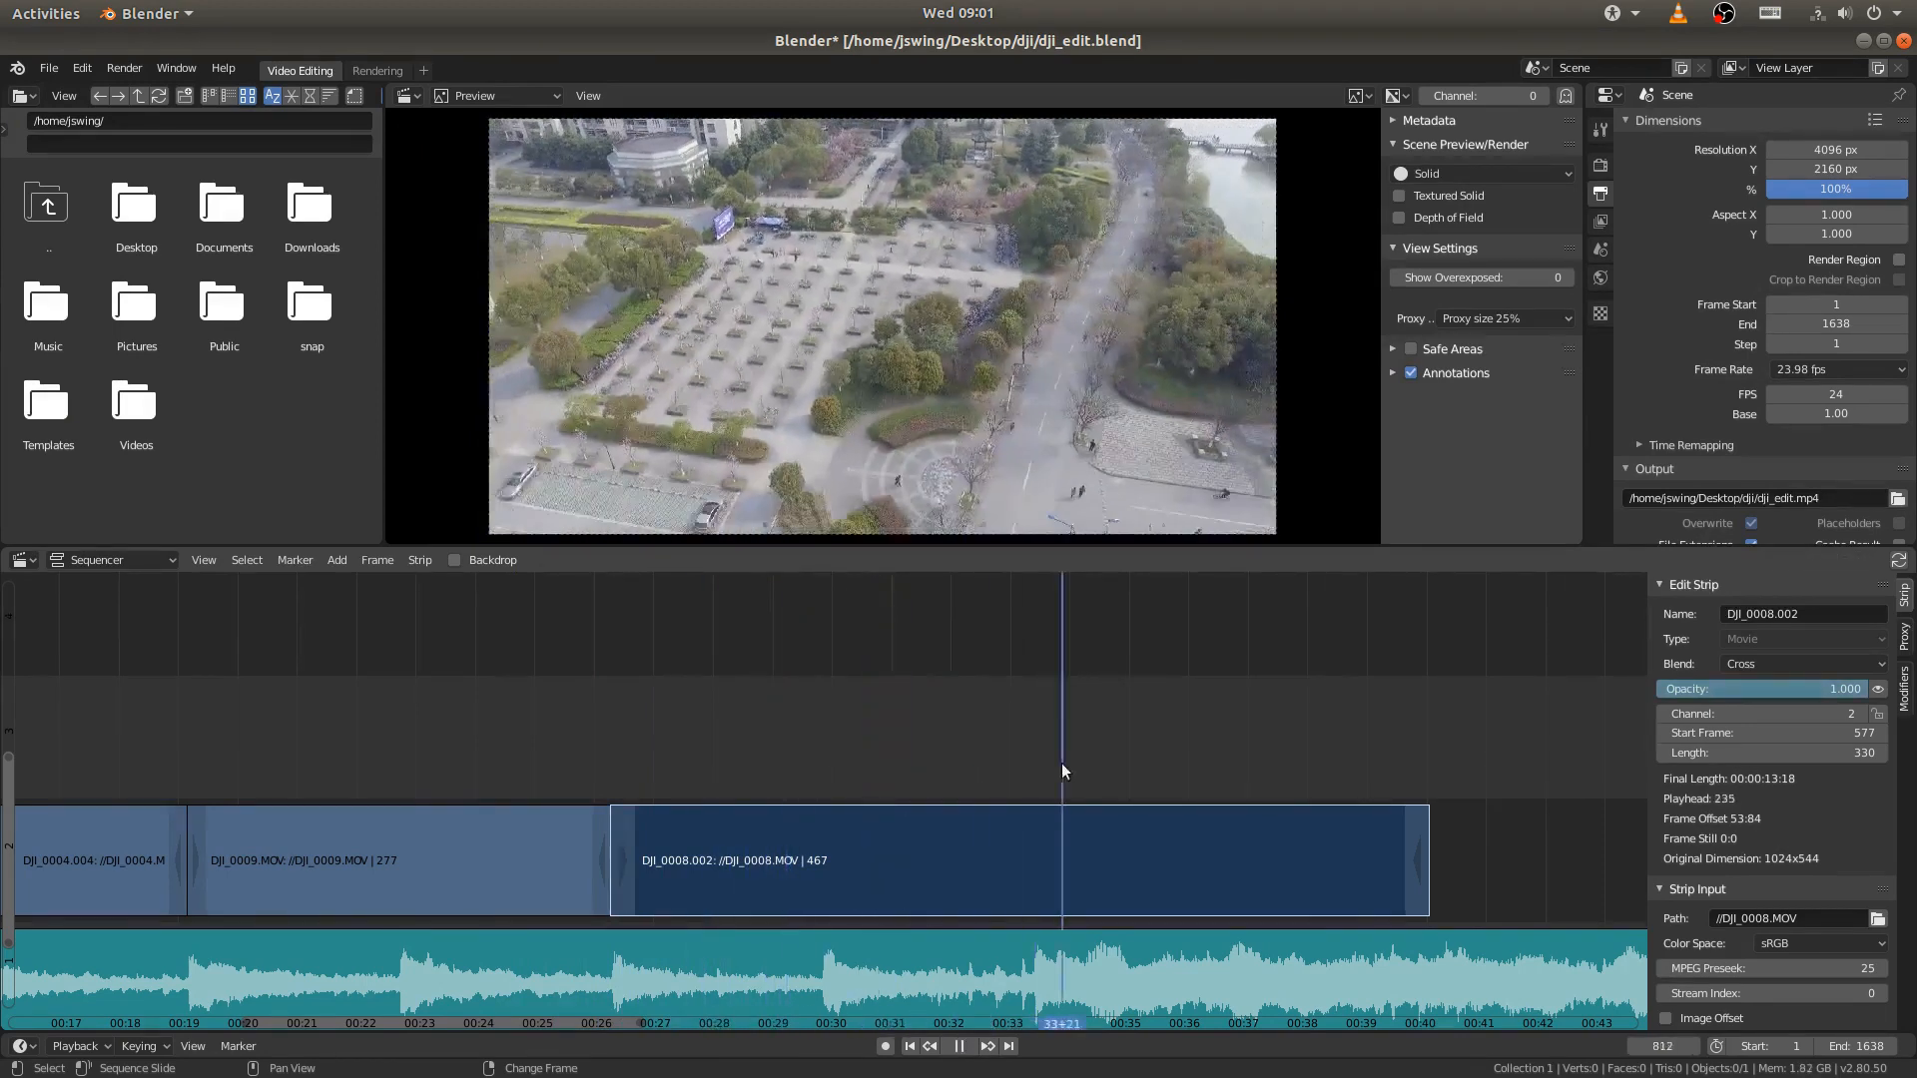
{"action": "scroll", "coordinate": [1757, 839], "scroll_direction": "down", "scroll_amount": 8}
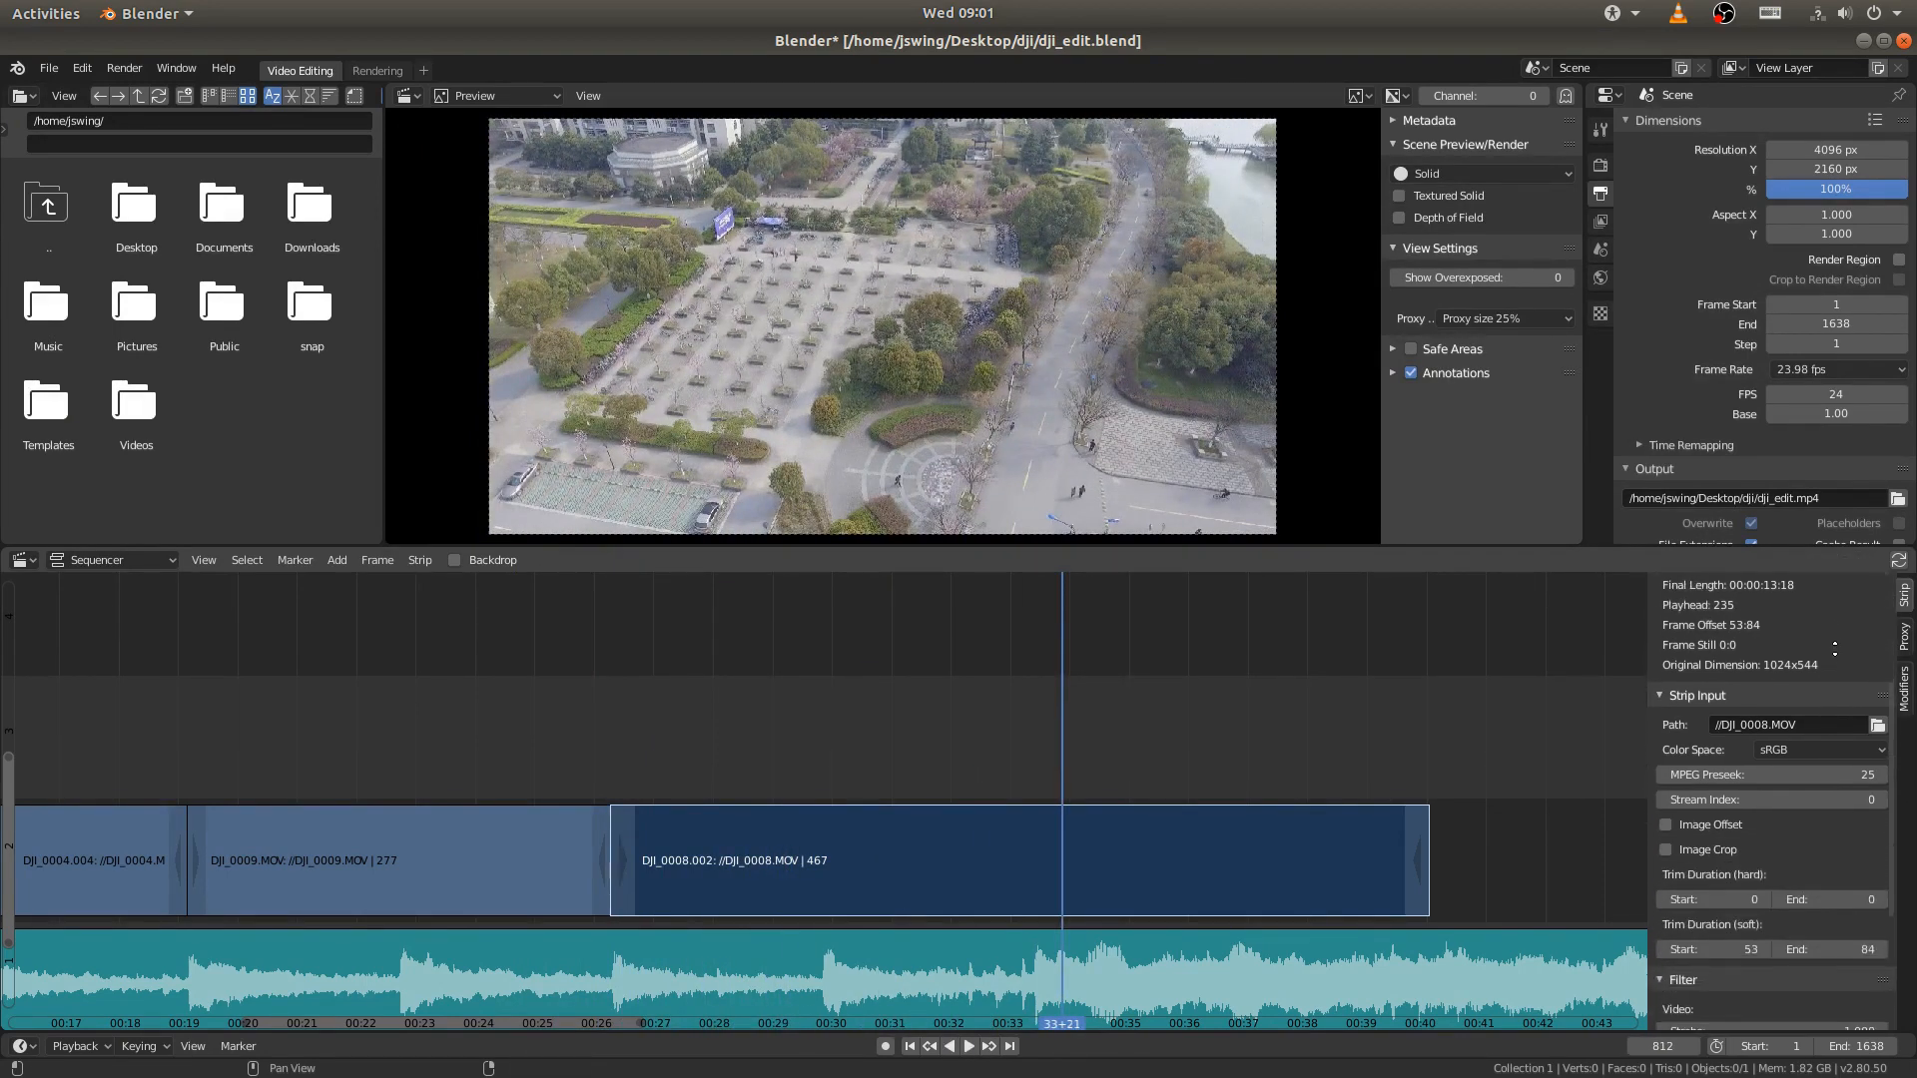
{"action": "scroll", "coordinate": [1808, 734], "scroll_direction": "down", "scroll_amount": 1}
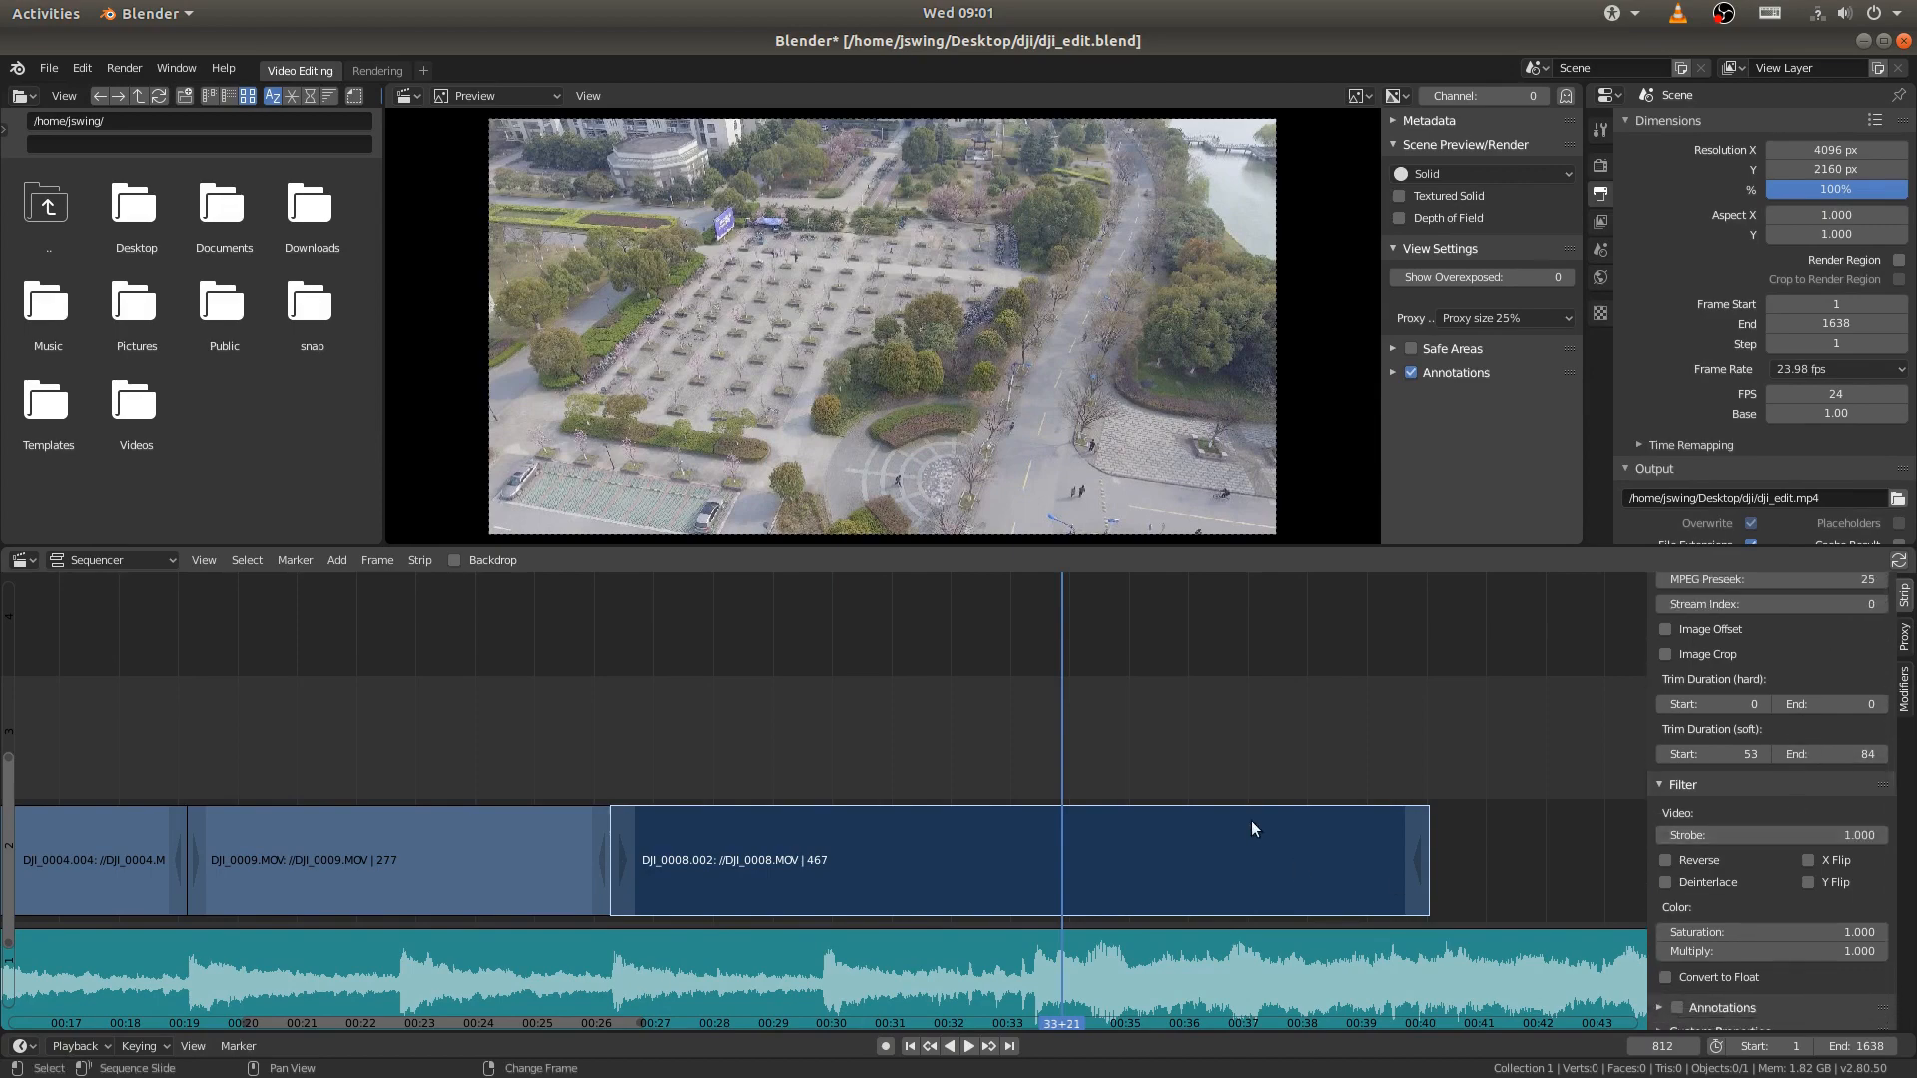
{"action": "key", "text": "space"}
{"action": "right_click_drag", "start_coordinate": [1145, 759], "coordinate": [1415, 755]}
{"action": "key", "text": "space"}
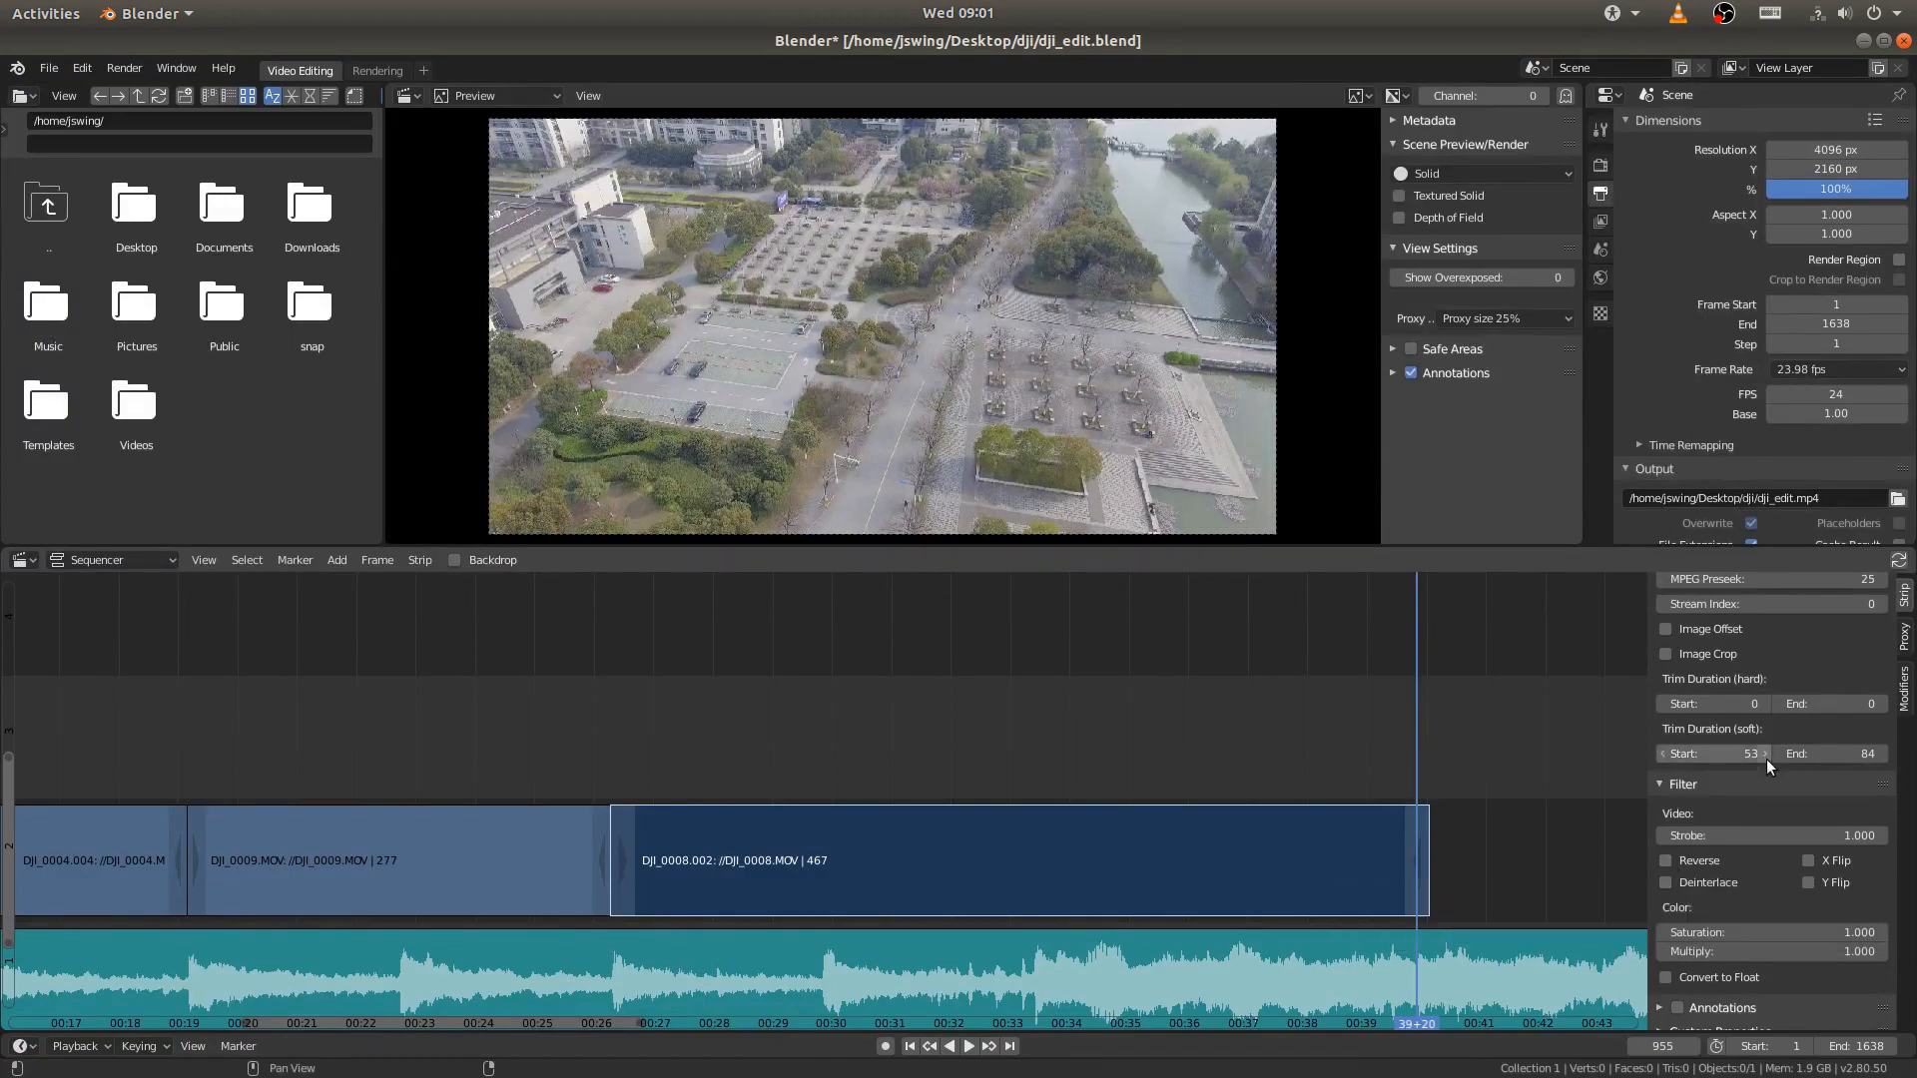
- Try reversing the playback of the DJI_0008.002 strip
{"action": "scroll", "coordinate": [1765, 759], "scroll_direction": "up", "scroll_amount": 5}
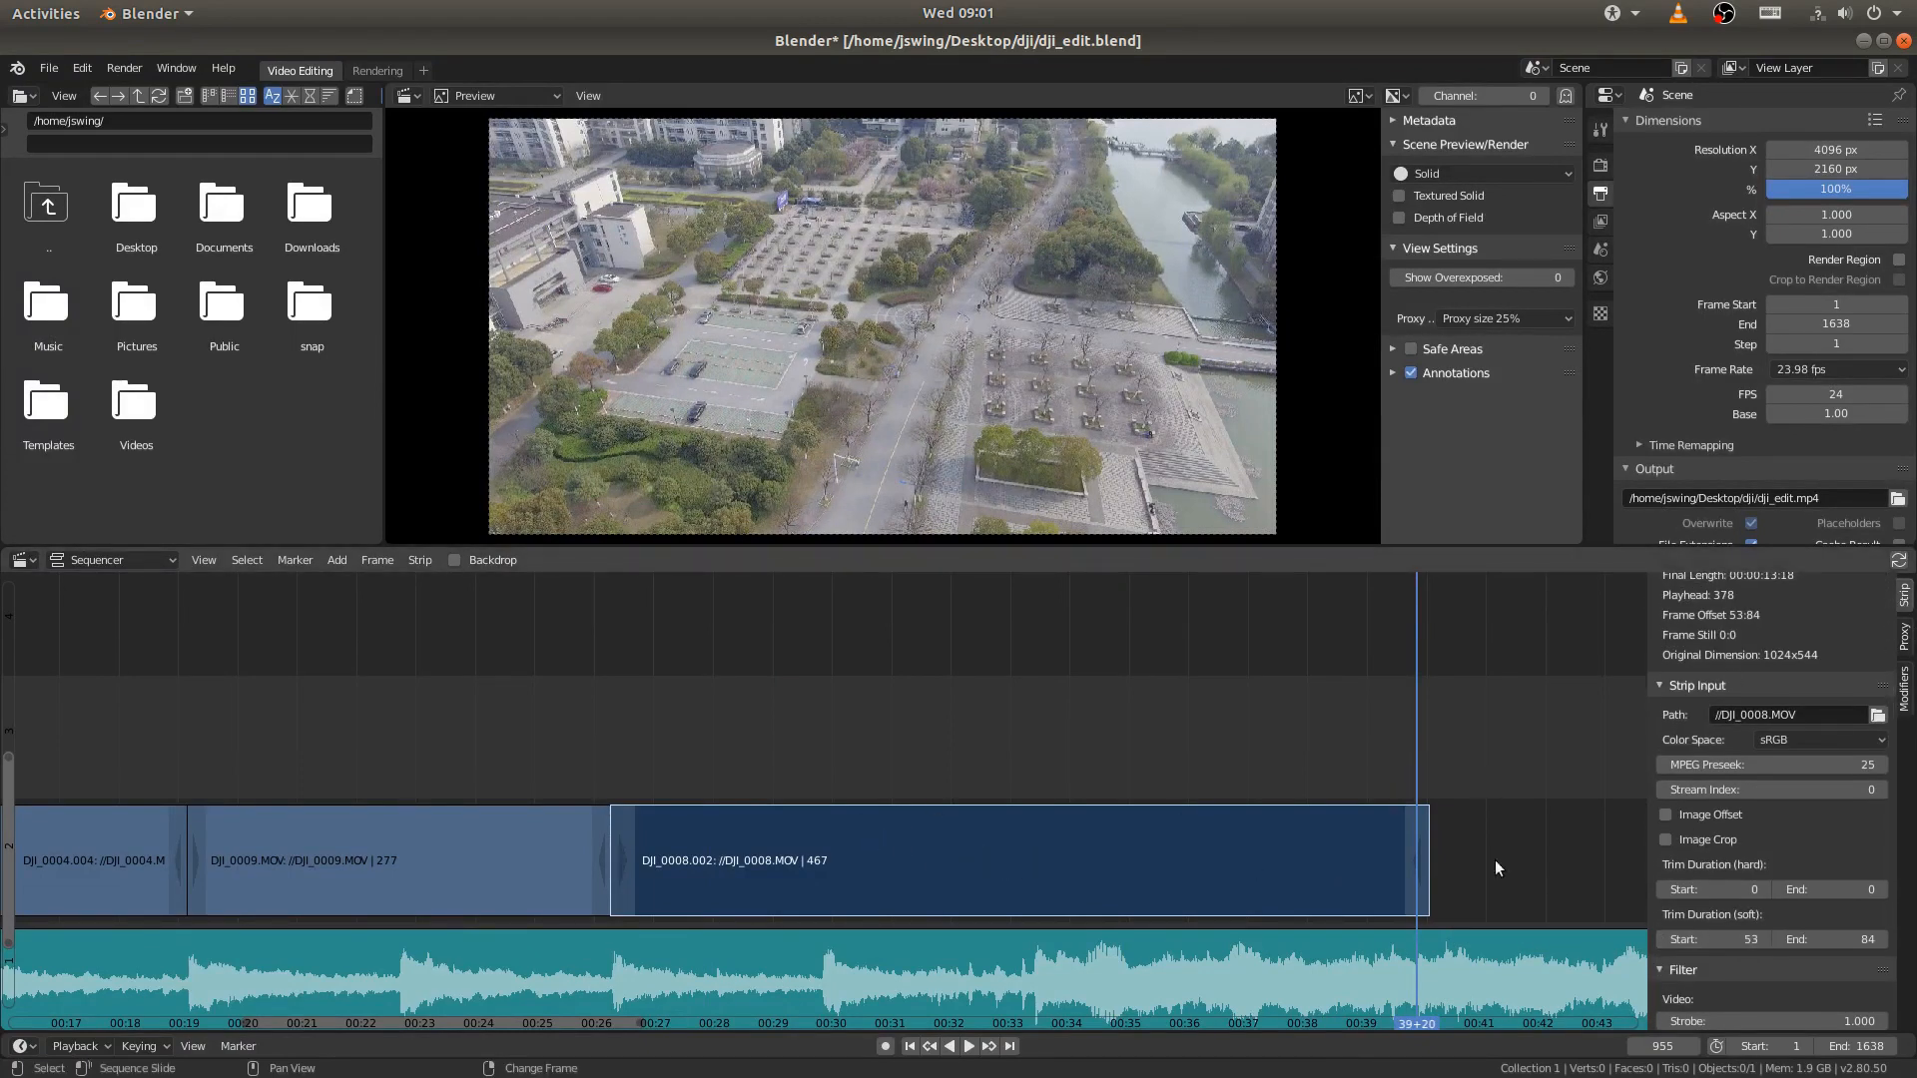
{"action": "middle_click_drag", "start_coordinate": [1837, 955], "coordinate": [1833, 760]}
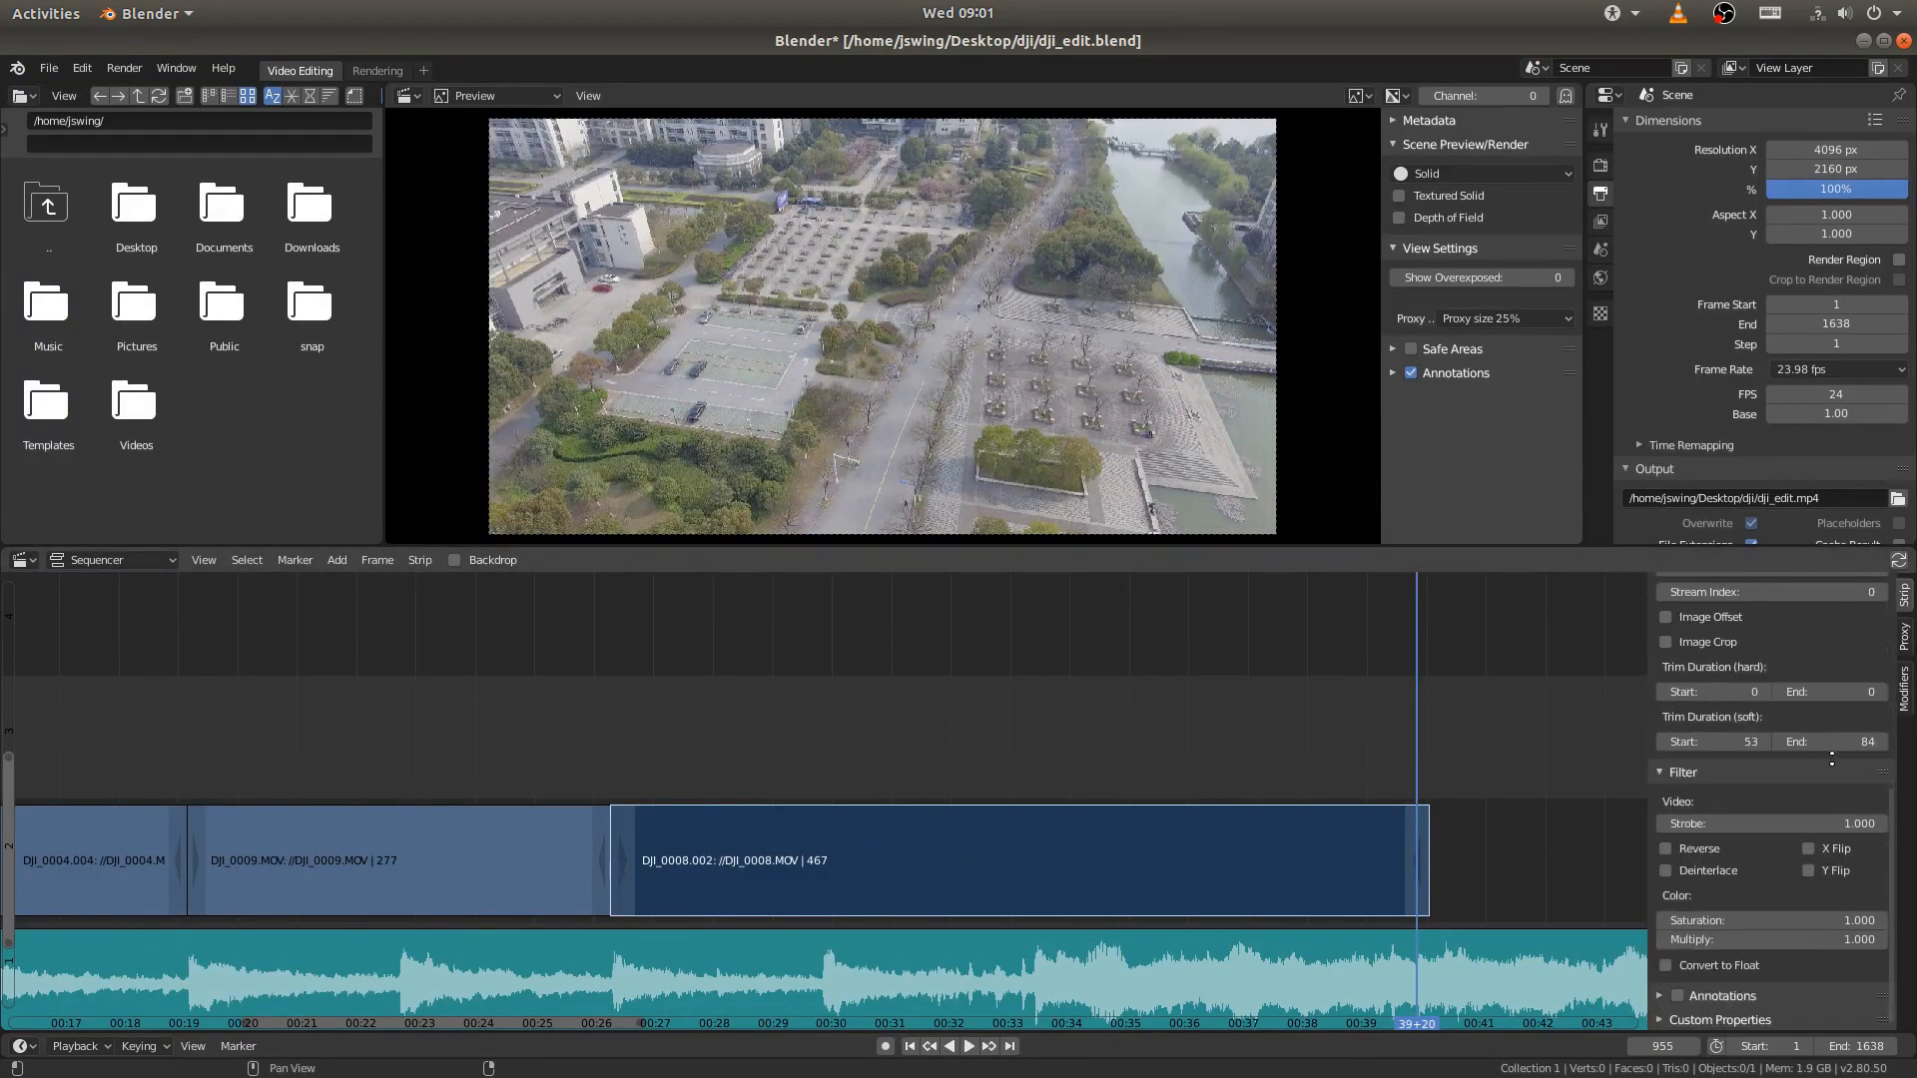
{"action": "left_click", "coordinate": [1665, 848]}
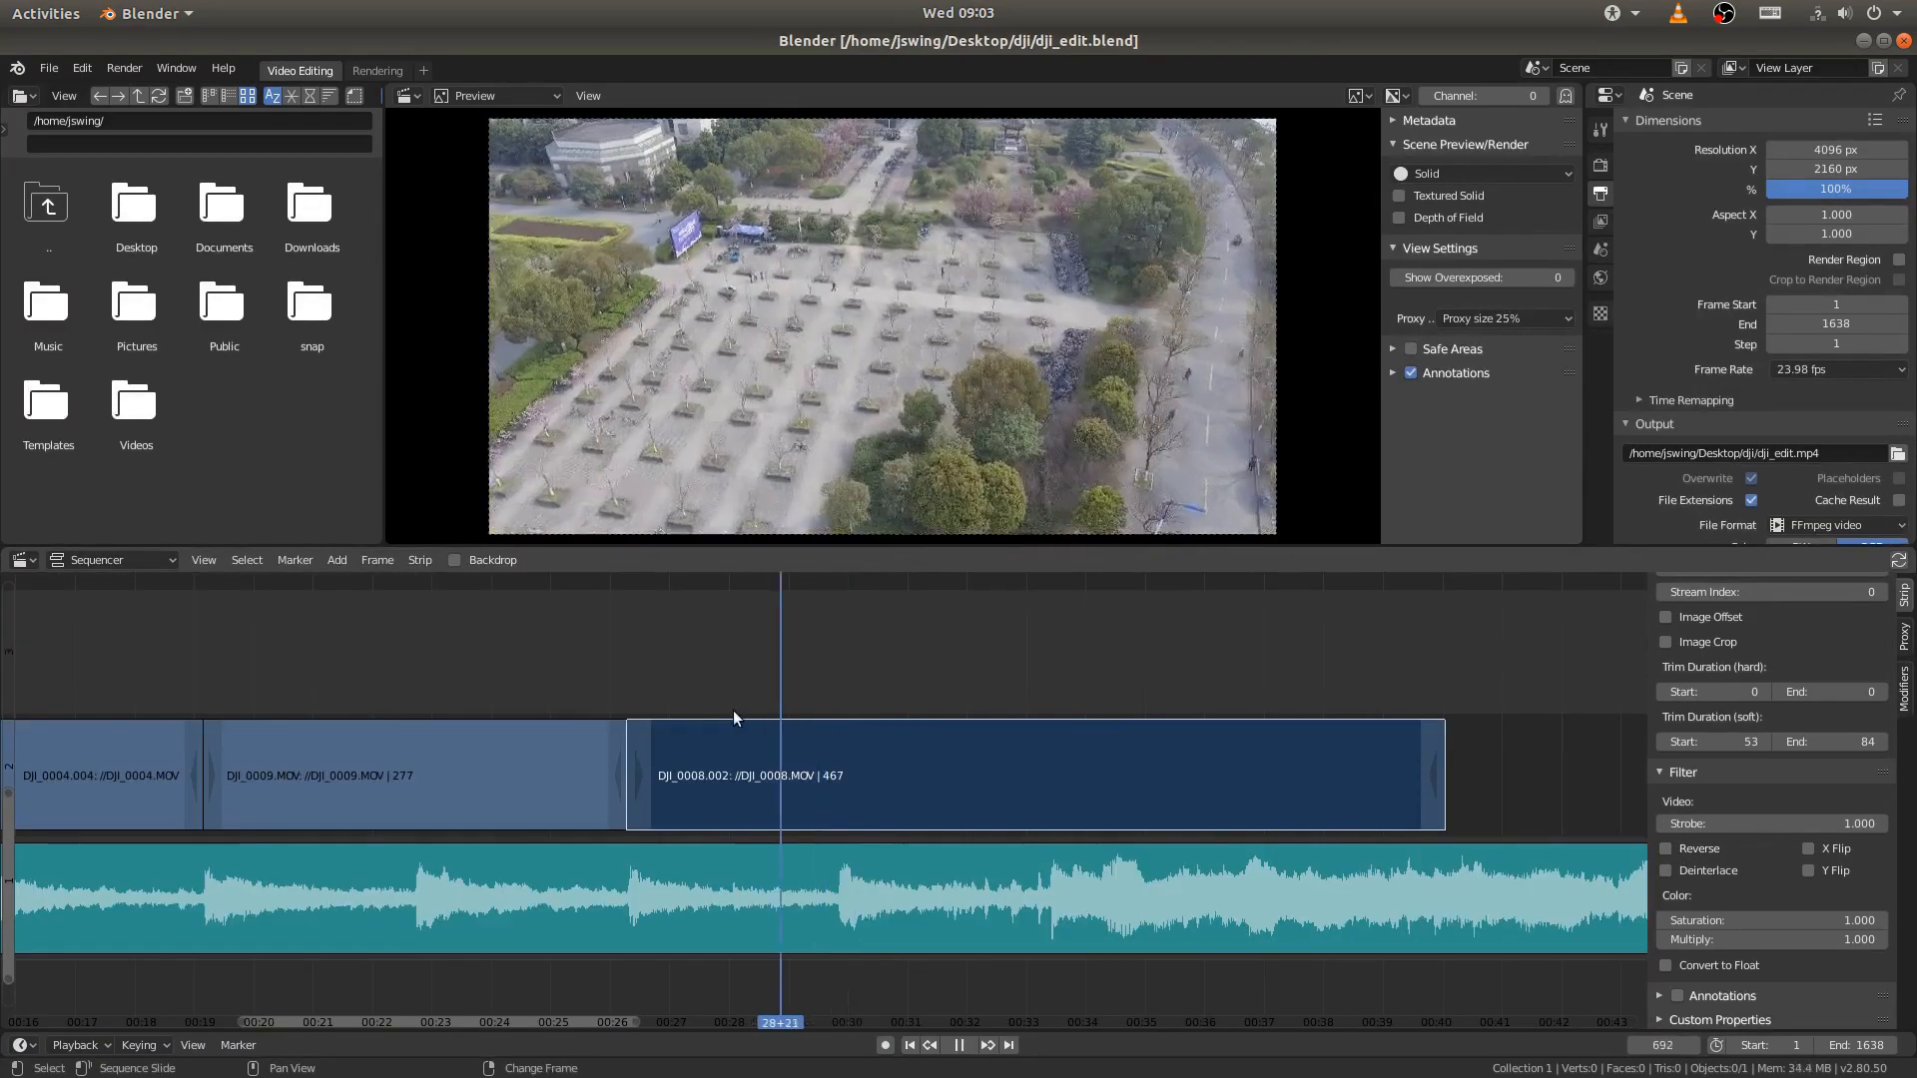
- Enable the Reverse video filter on the DJI_0008.002 strip and scrub back to frame 657 to check it
{"action": "left_click_drag", "start_coordinate": [733, 710], "coordinate": [1020, 699]}
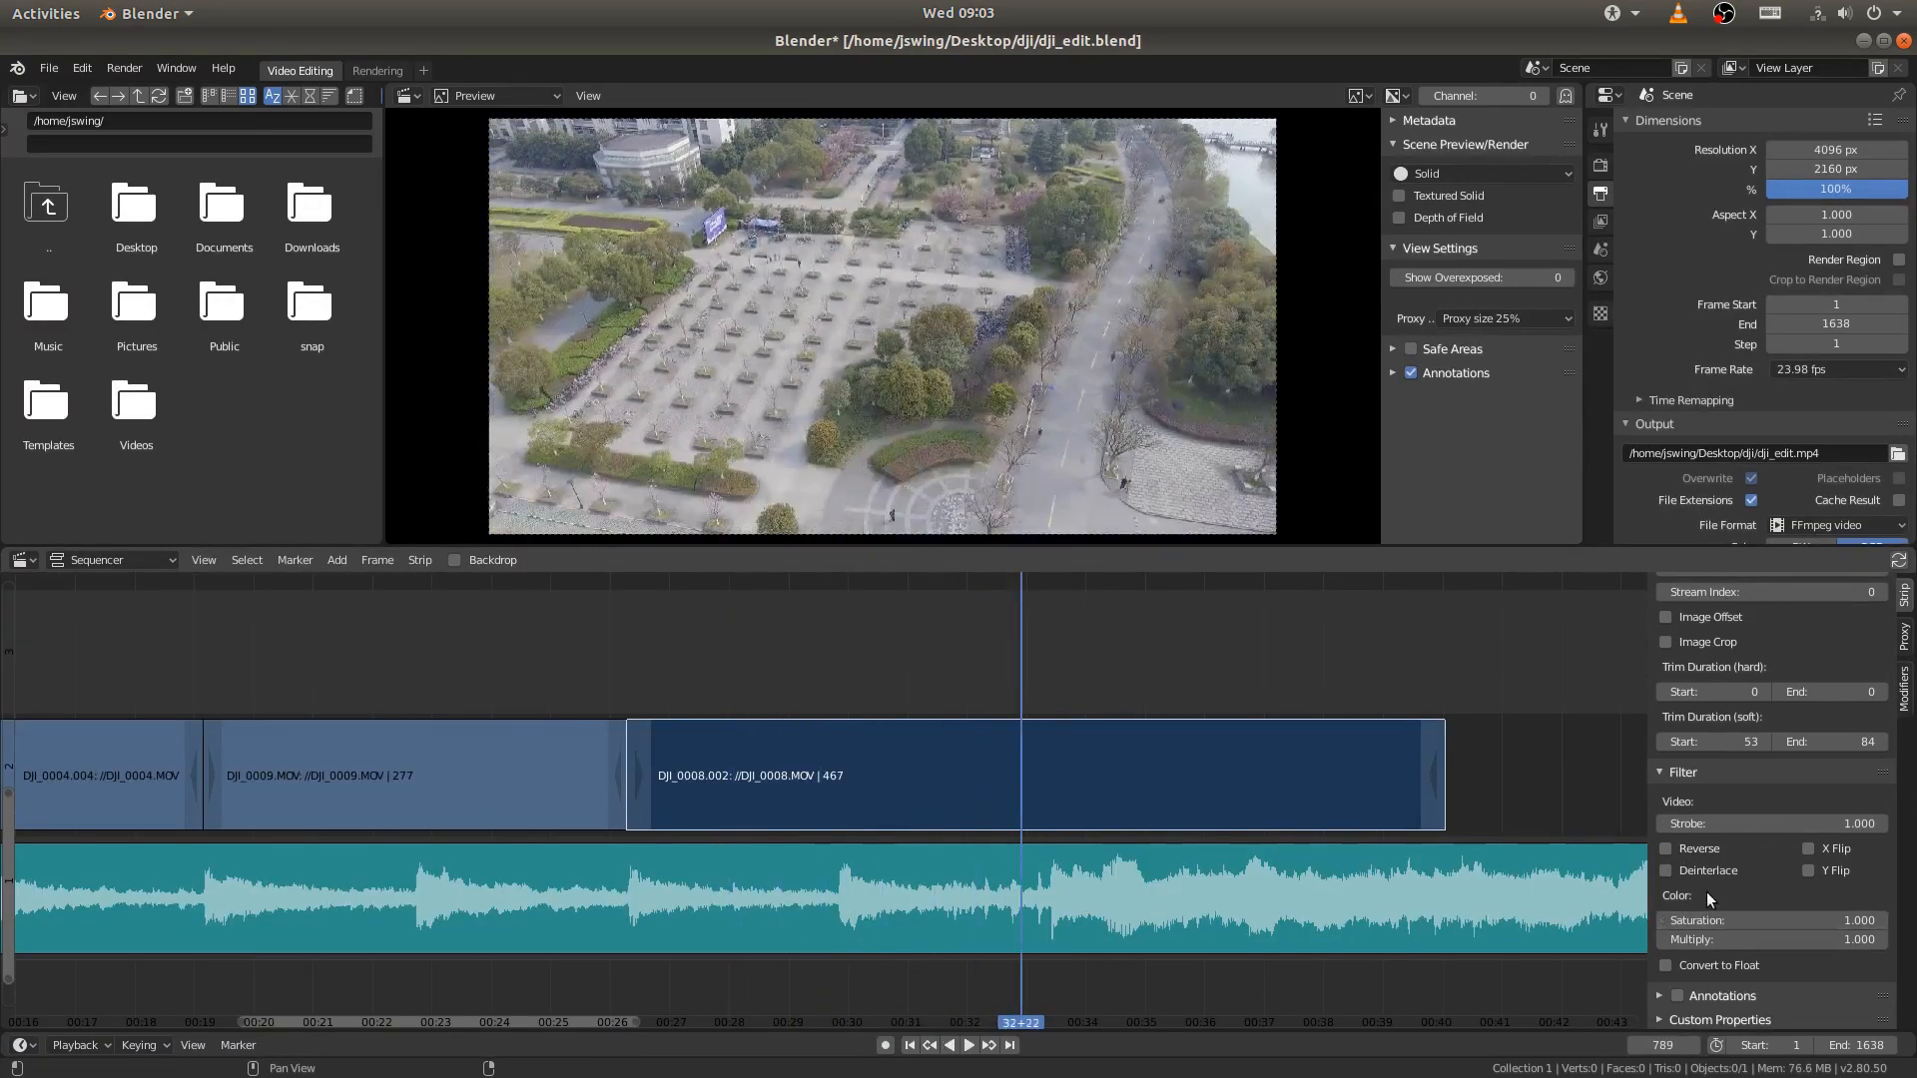
{"action": "left_click", "coordinate": [1666, 849]}
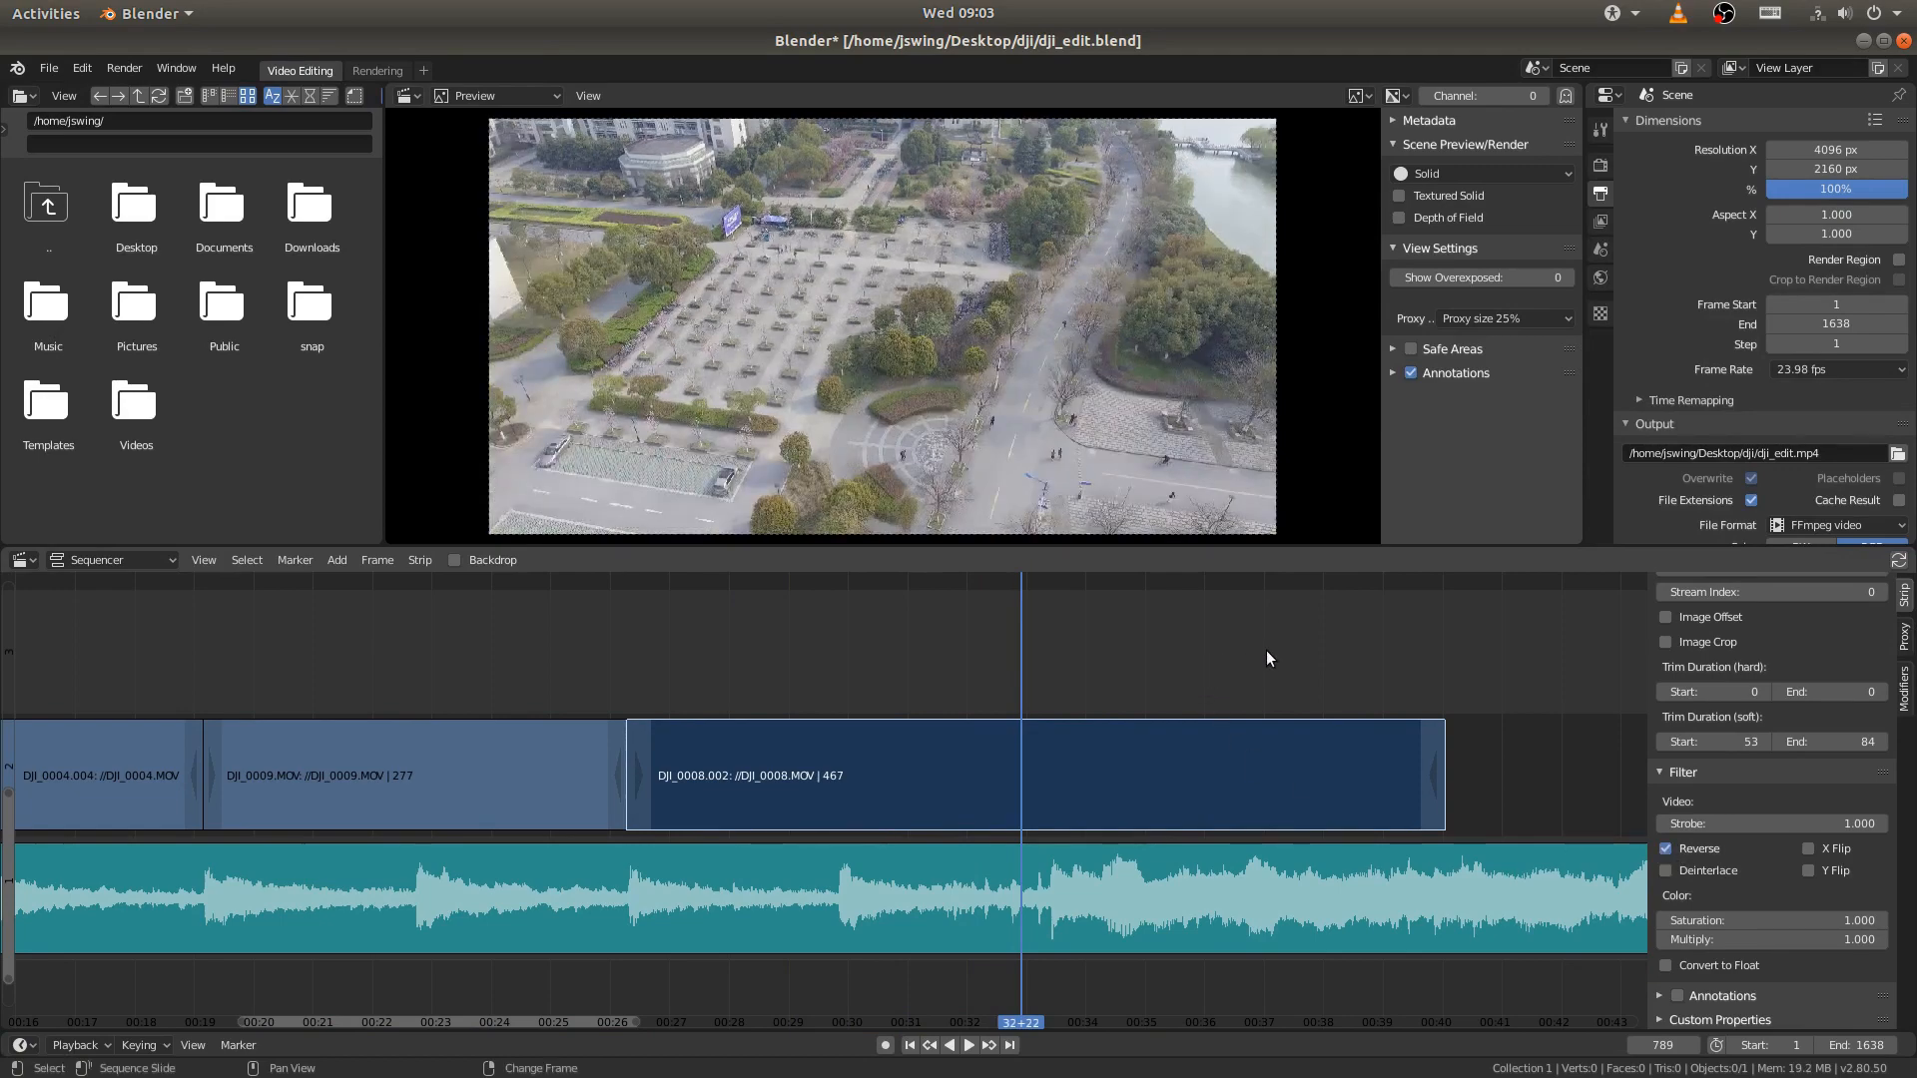
{"action": "left_click_drag", "start_coordinate": [1291, 657], "coordinate": [692, 710]}
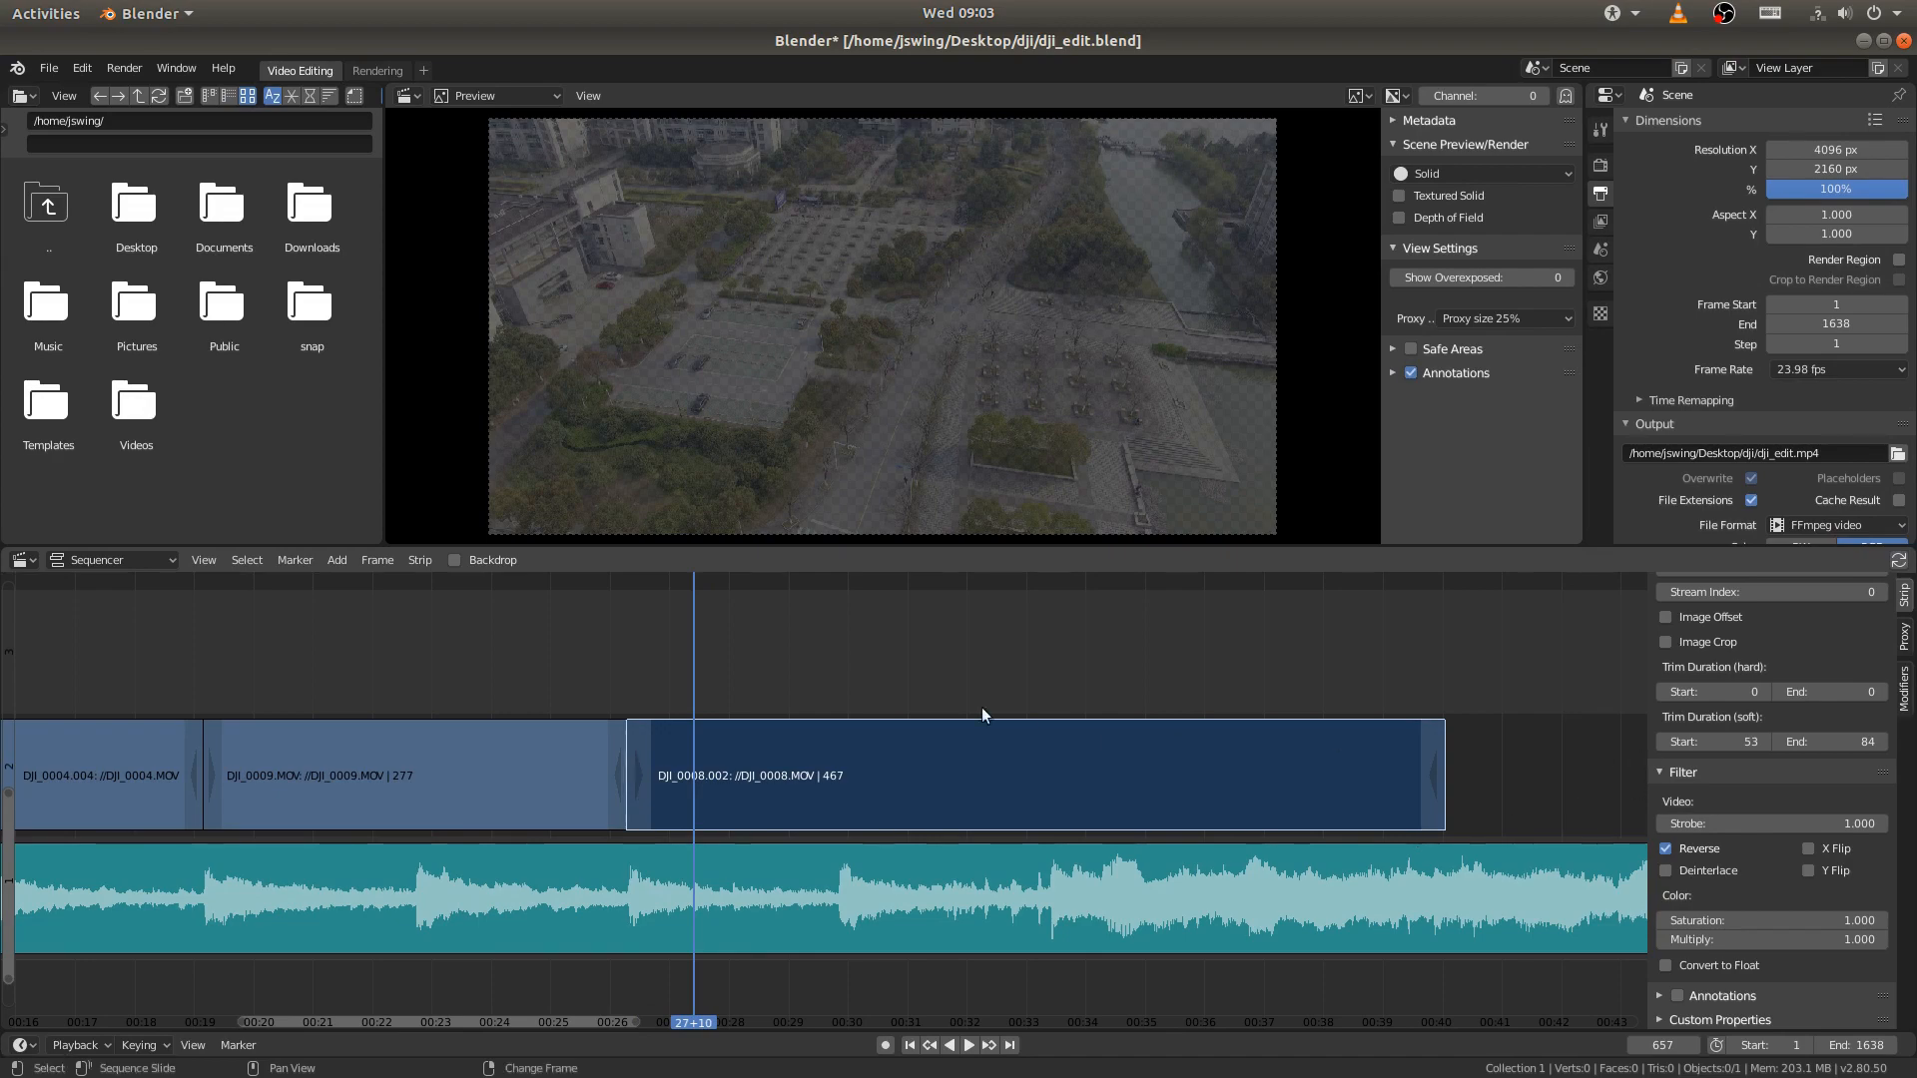
- Clear the opacity keyframes from the DJI_0008.002 strip
{"action": "scroll", "coordinate": [1754, 741], "scroll_direction": "up", "scroll_amount": 8}
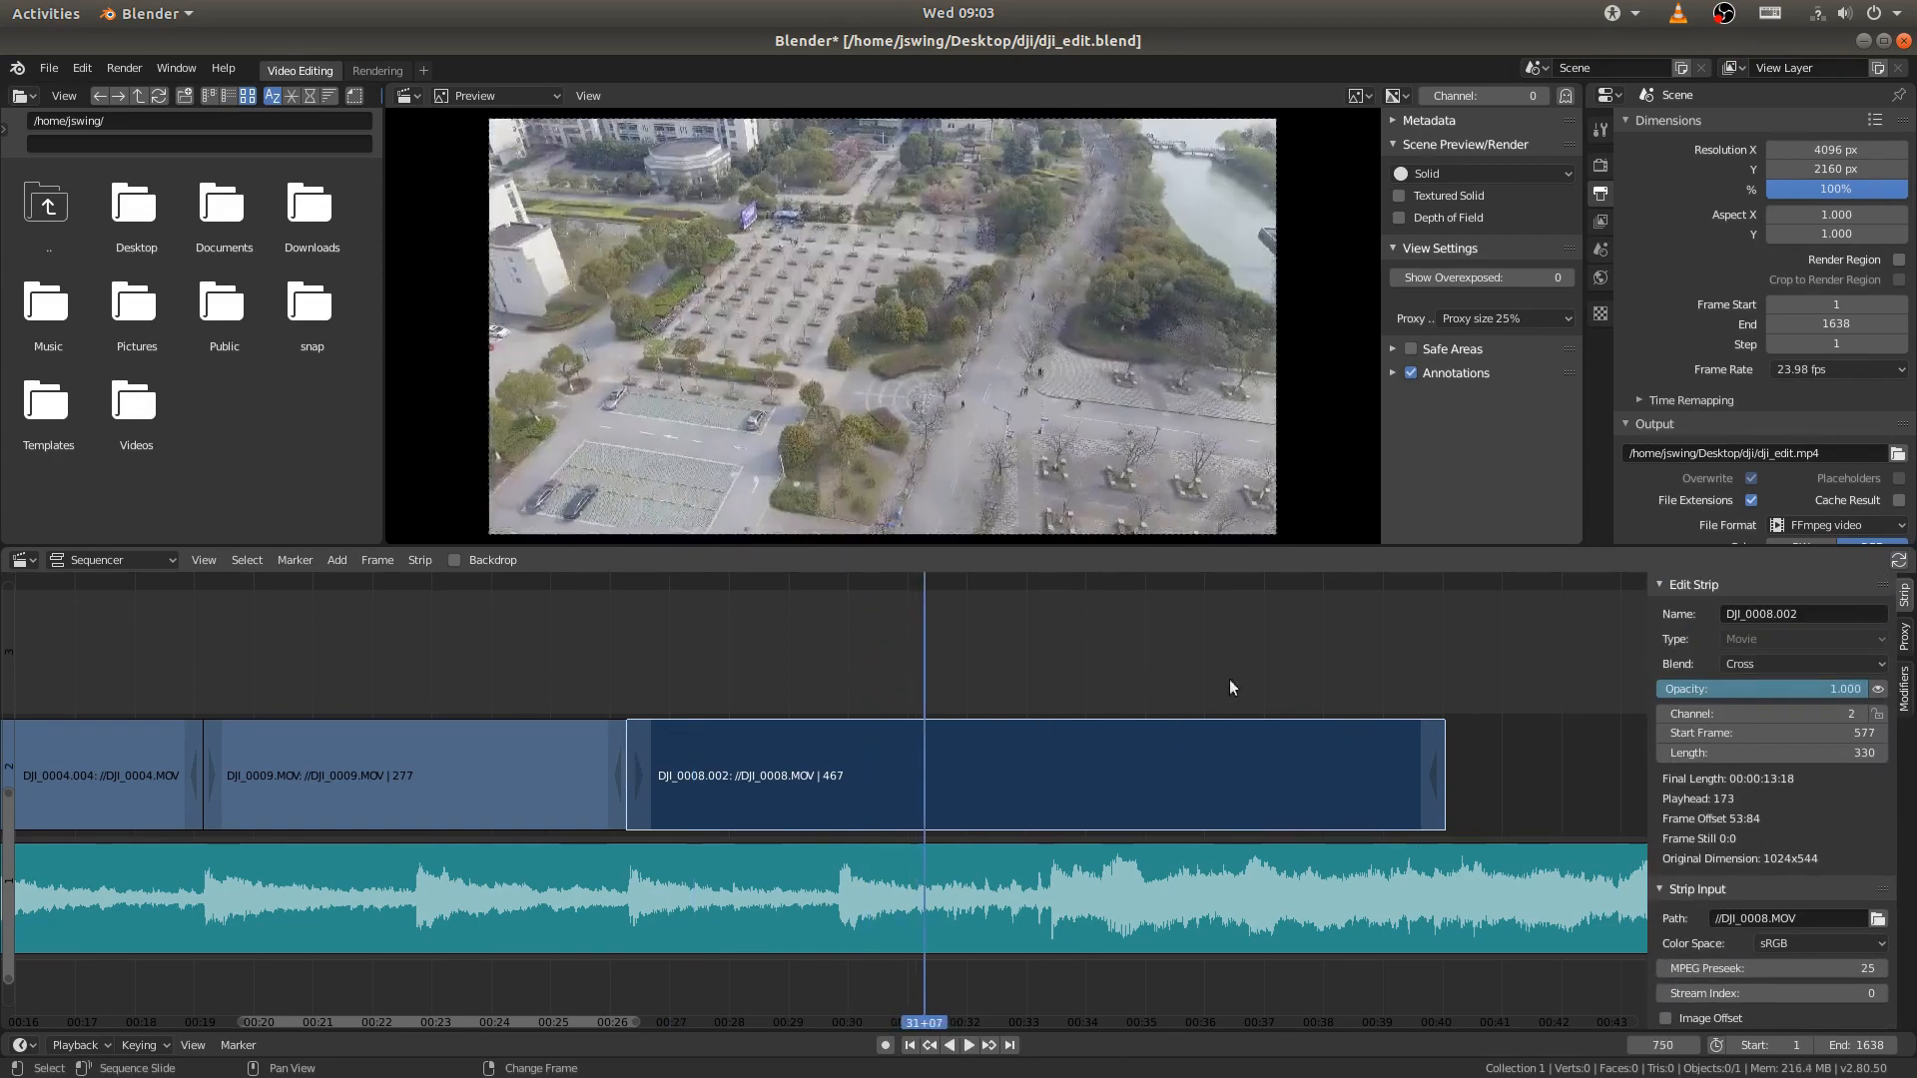
{"action": "right_click", "coordinate": [1713, 692]}
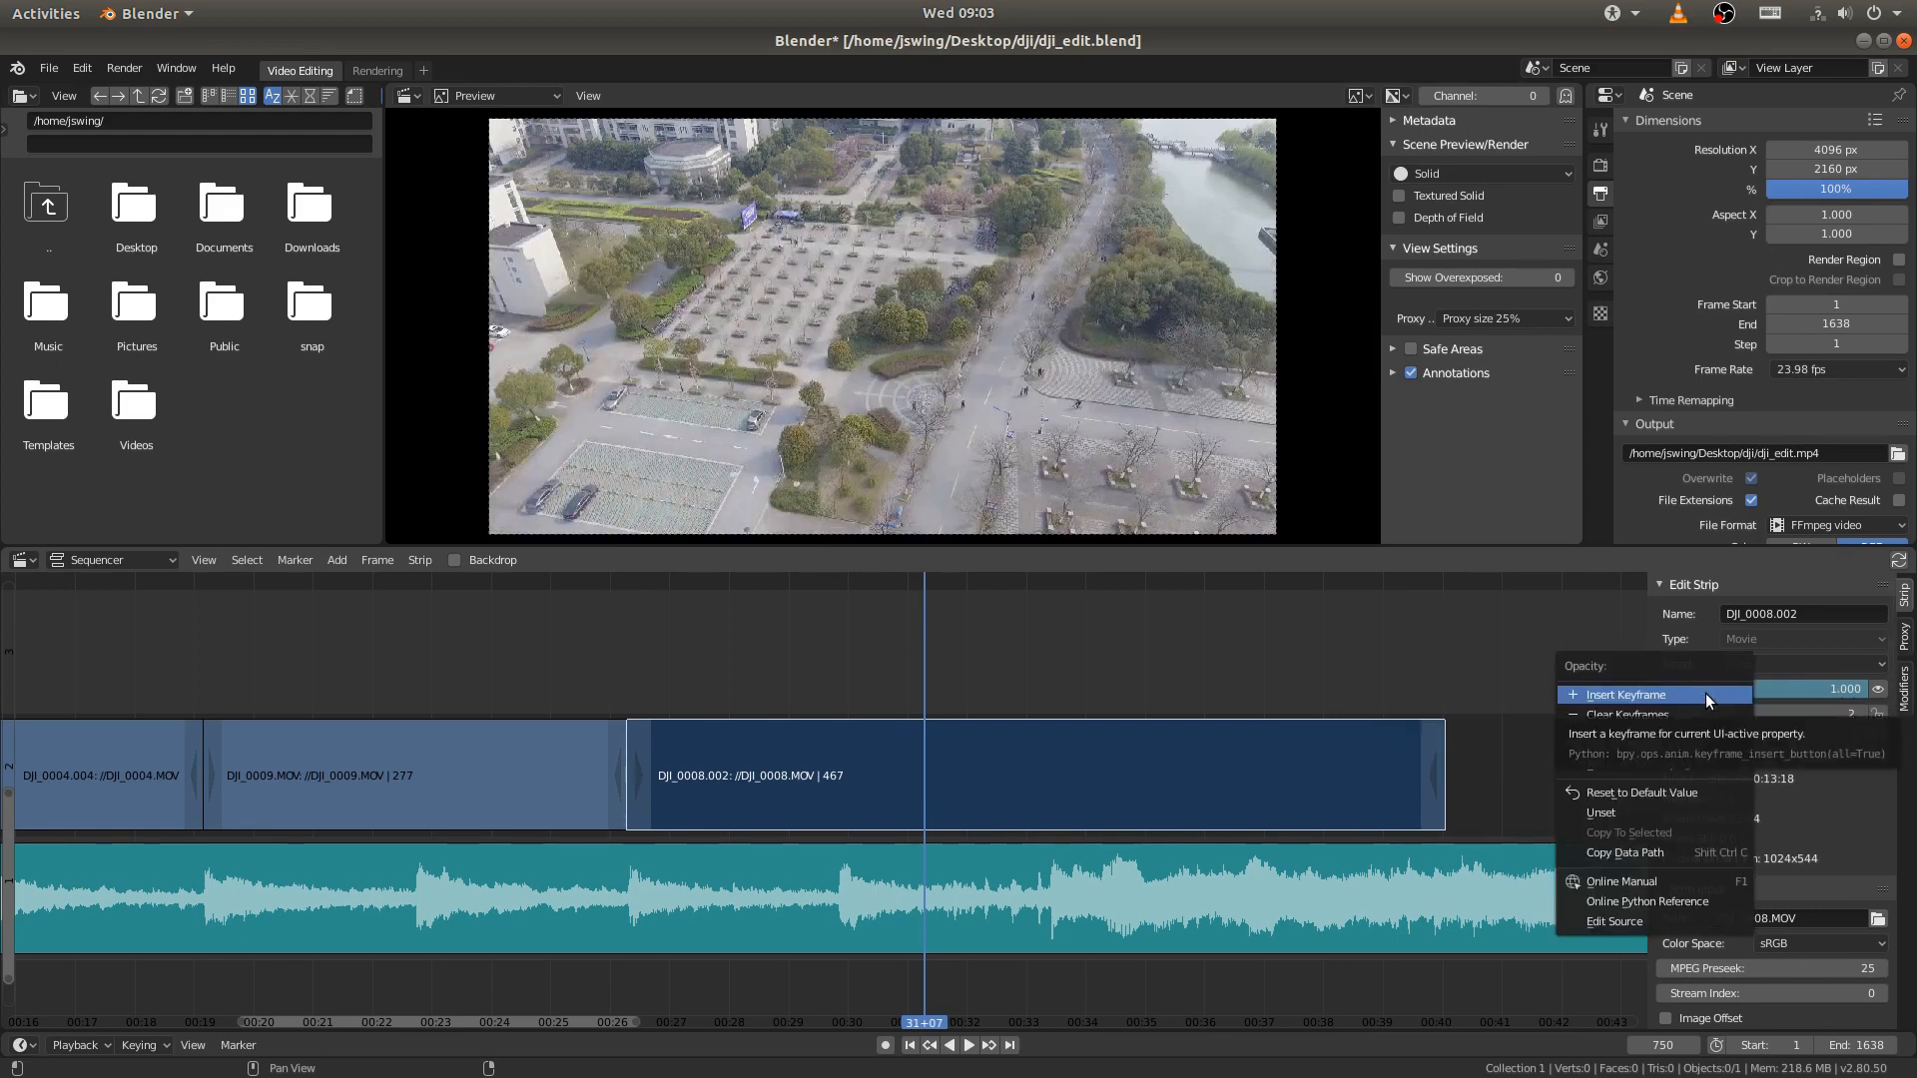
{"action": "left_click", "coordinate": [1610, 719]}
- Trim the start of DJI_0008.002 to the playhead at frame 664 and move the strip back against the end of DJI_0009.MOV
{"action": "right_click_drag", "start_coordinate": [944, 688], "coordinate": [711, 645]}
{"action": "key", "text": "space"}
{"action": "key", "text": "space"}
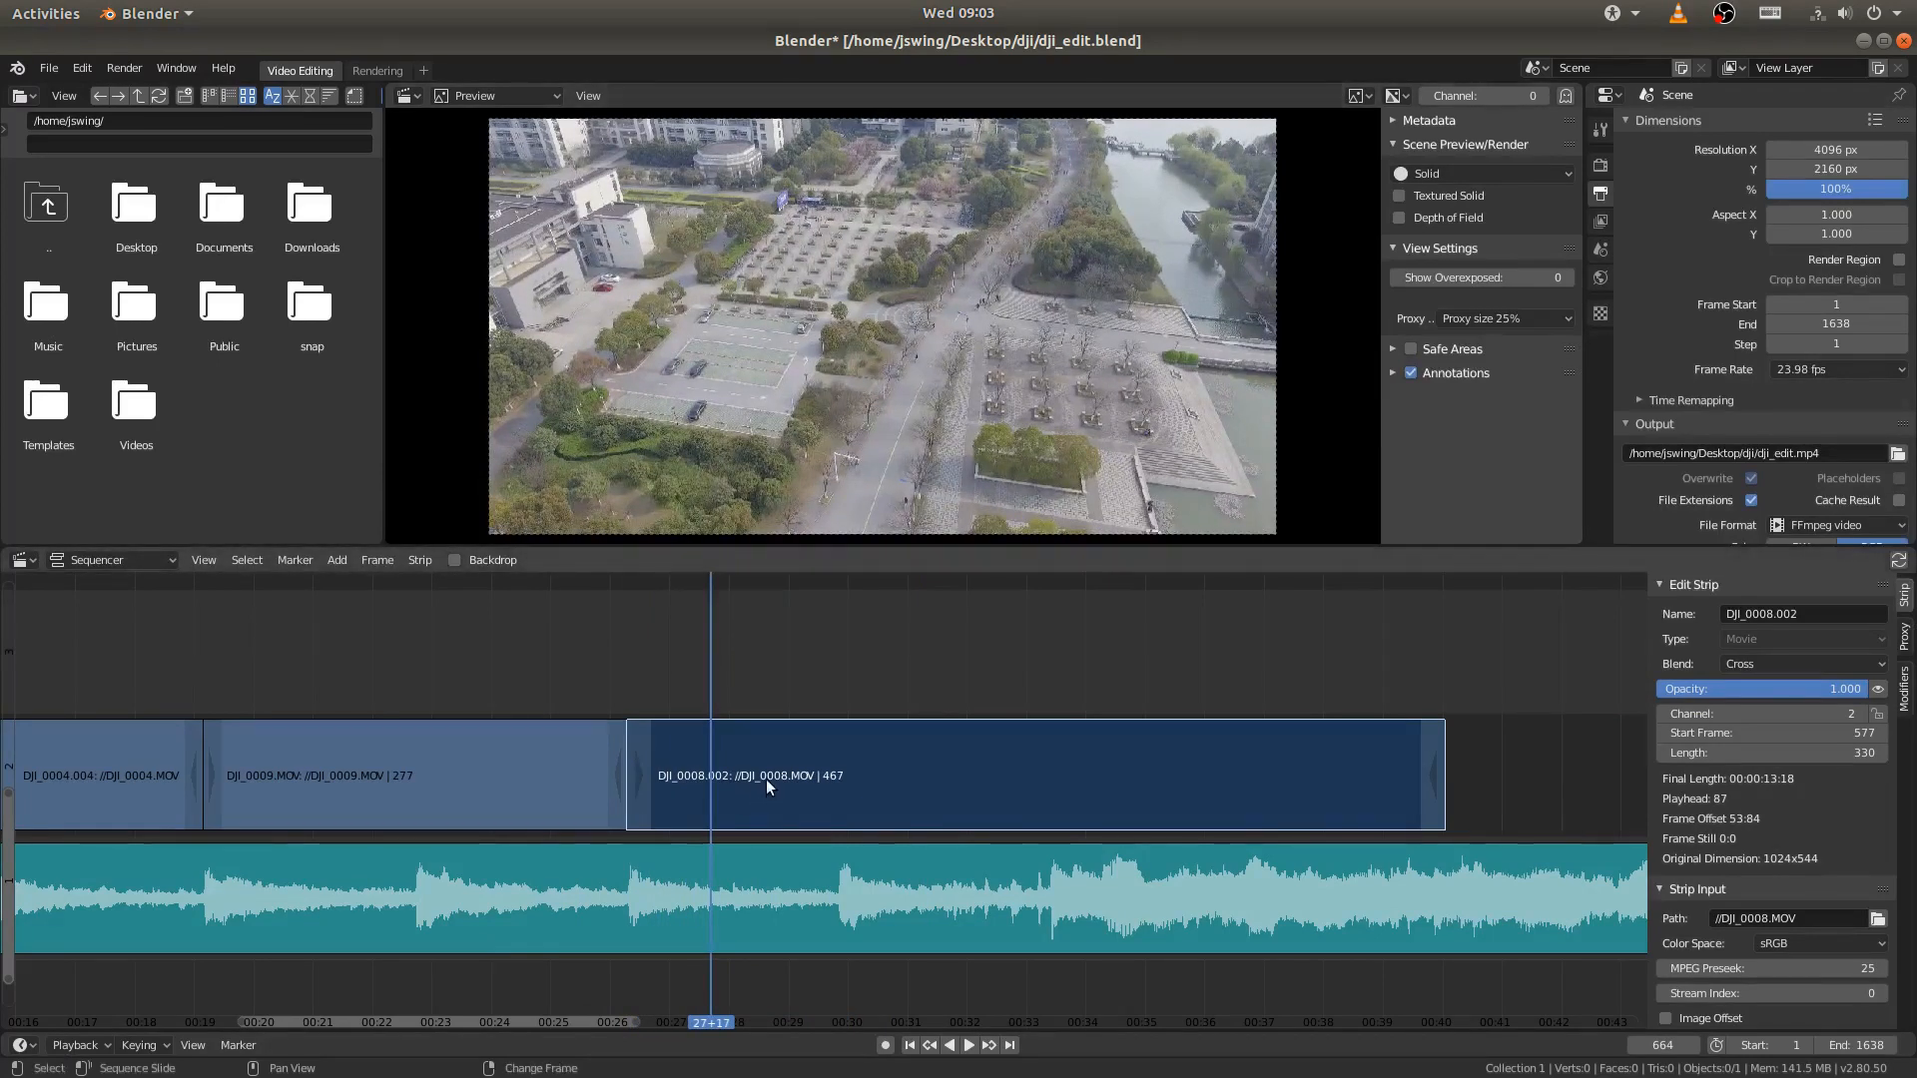
{"action": "left_click", "coordinate": [647, 770]}
{"action": "key", "text": "shift+s"}
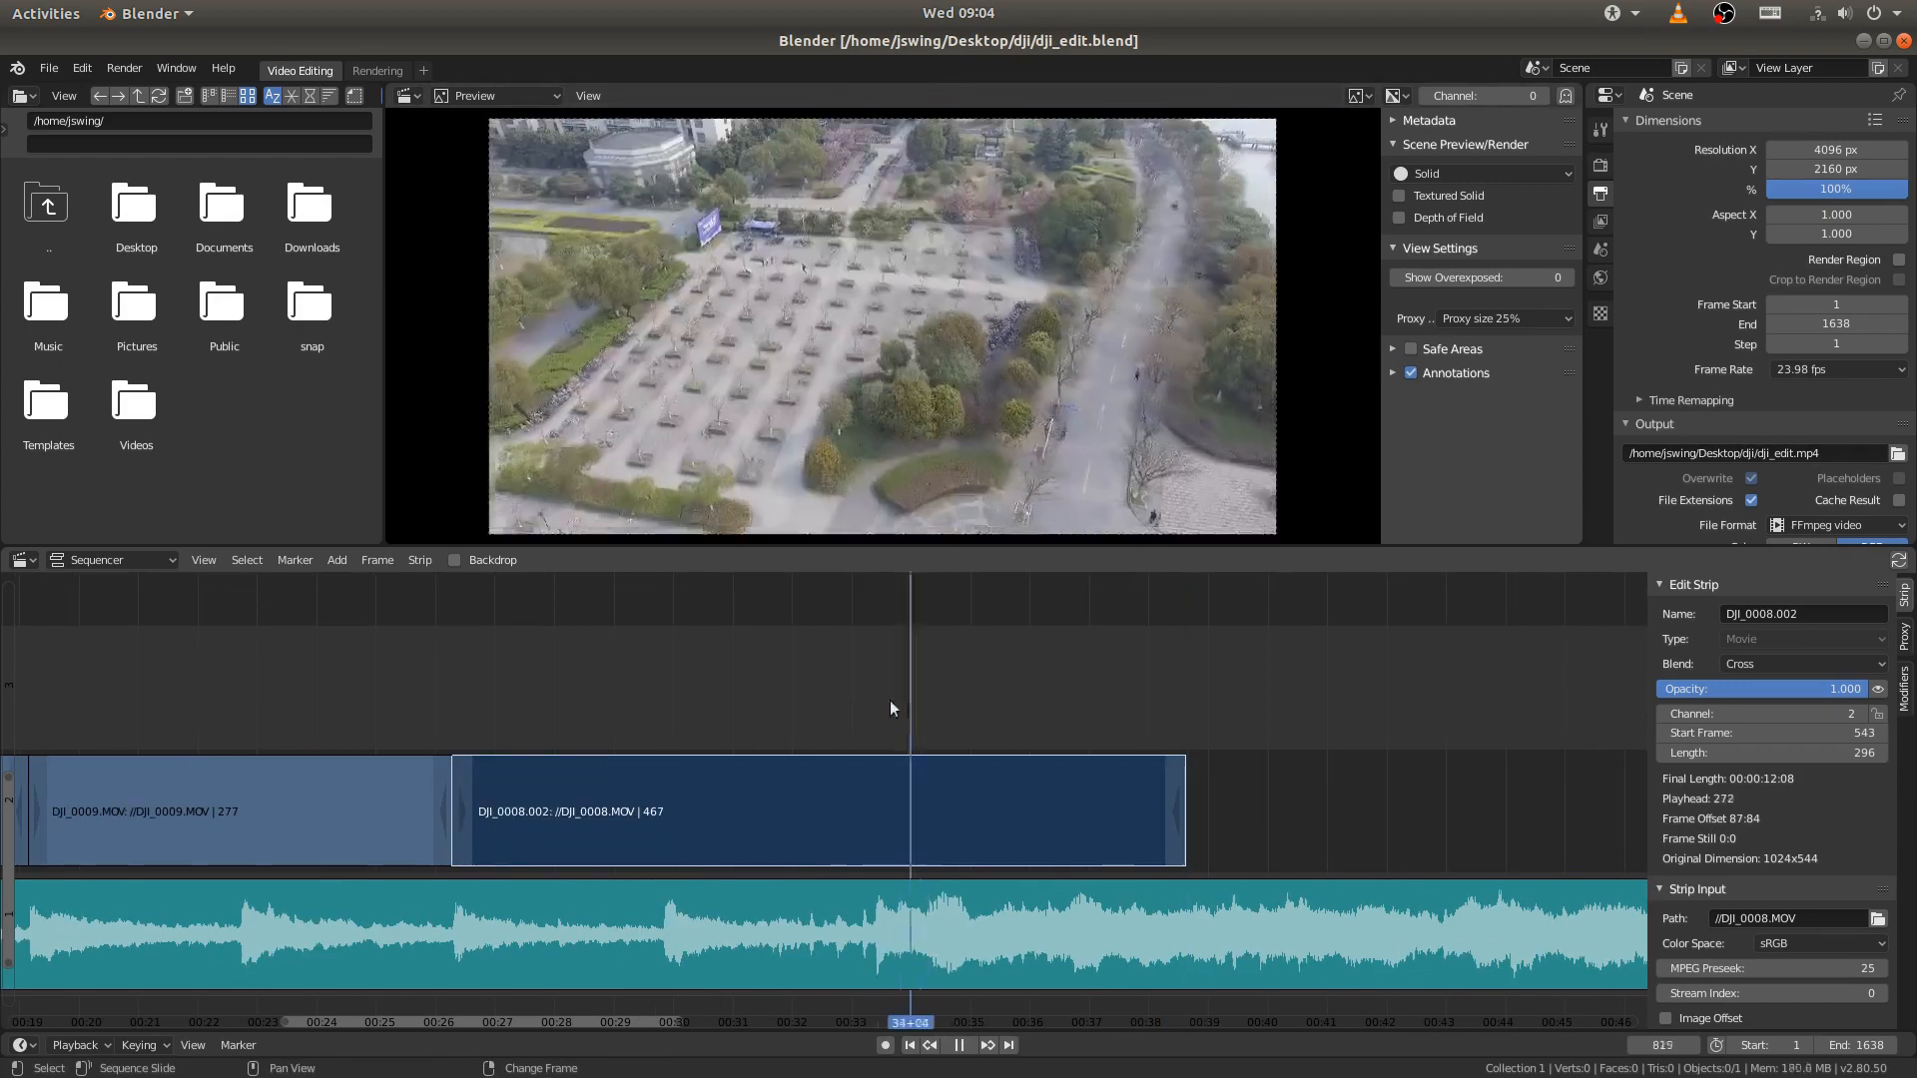
- Scrub through the shortened DJI_0008.002 strip to frame 912, then back to frame 618 just before its cut
{"action": "right_click_drag", "start_coordinate": [891, 705], "coordinate": [1148, 741]}
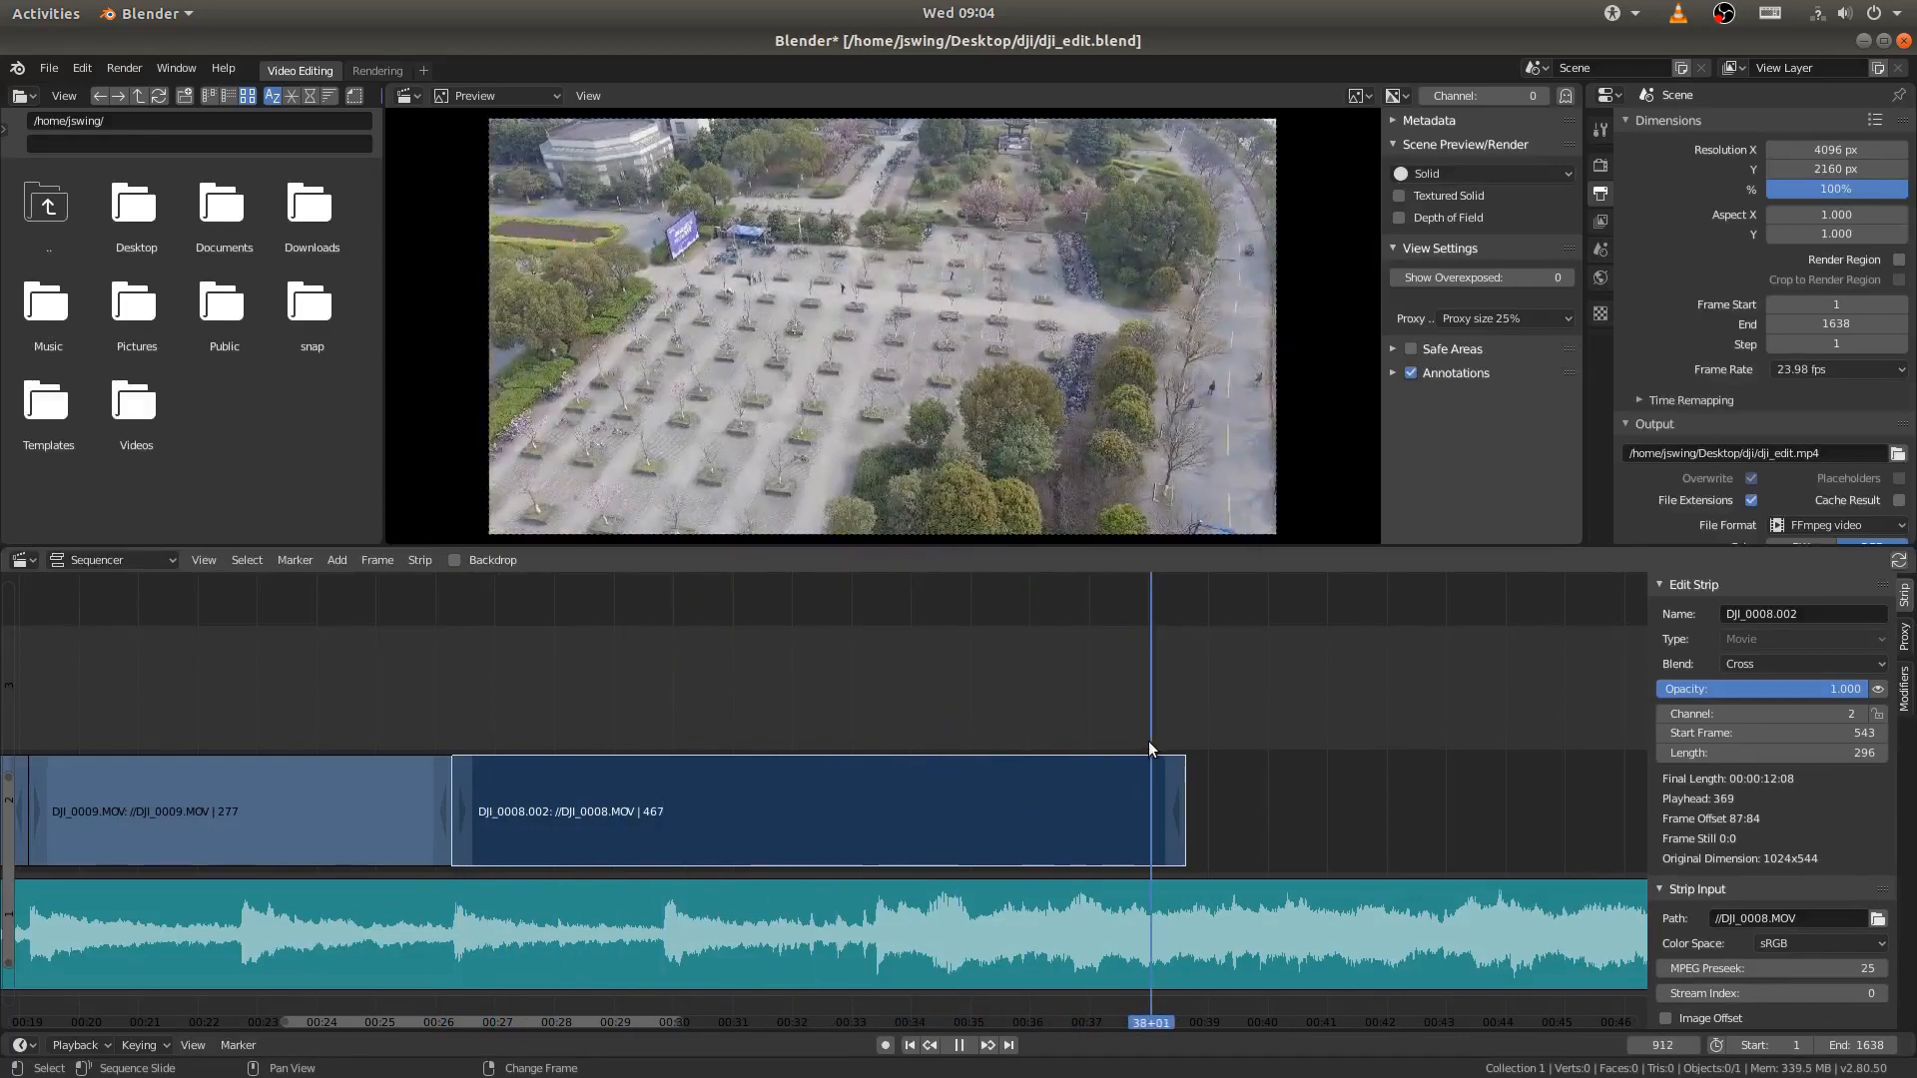
{"action": "middle_click_drag", "start_coordinate": [726, 737], "coordinate": [905, 731]}
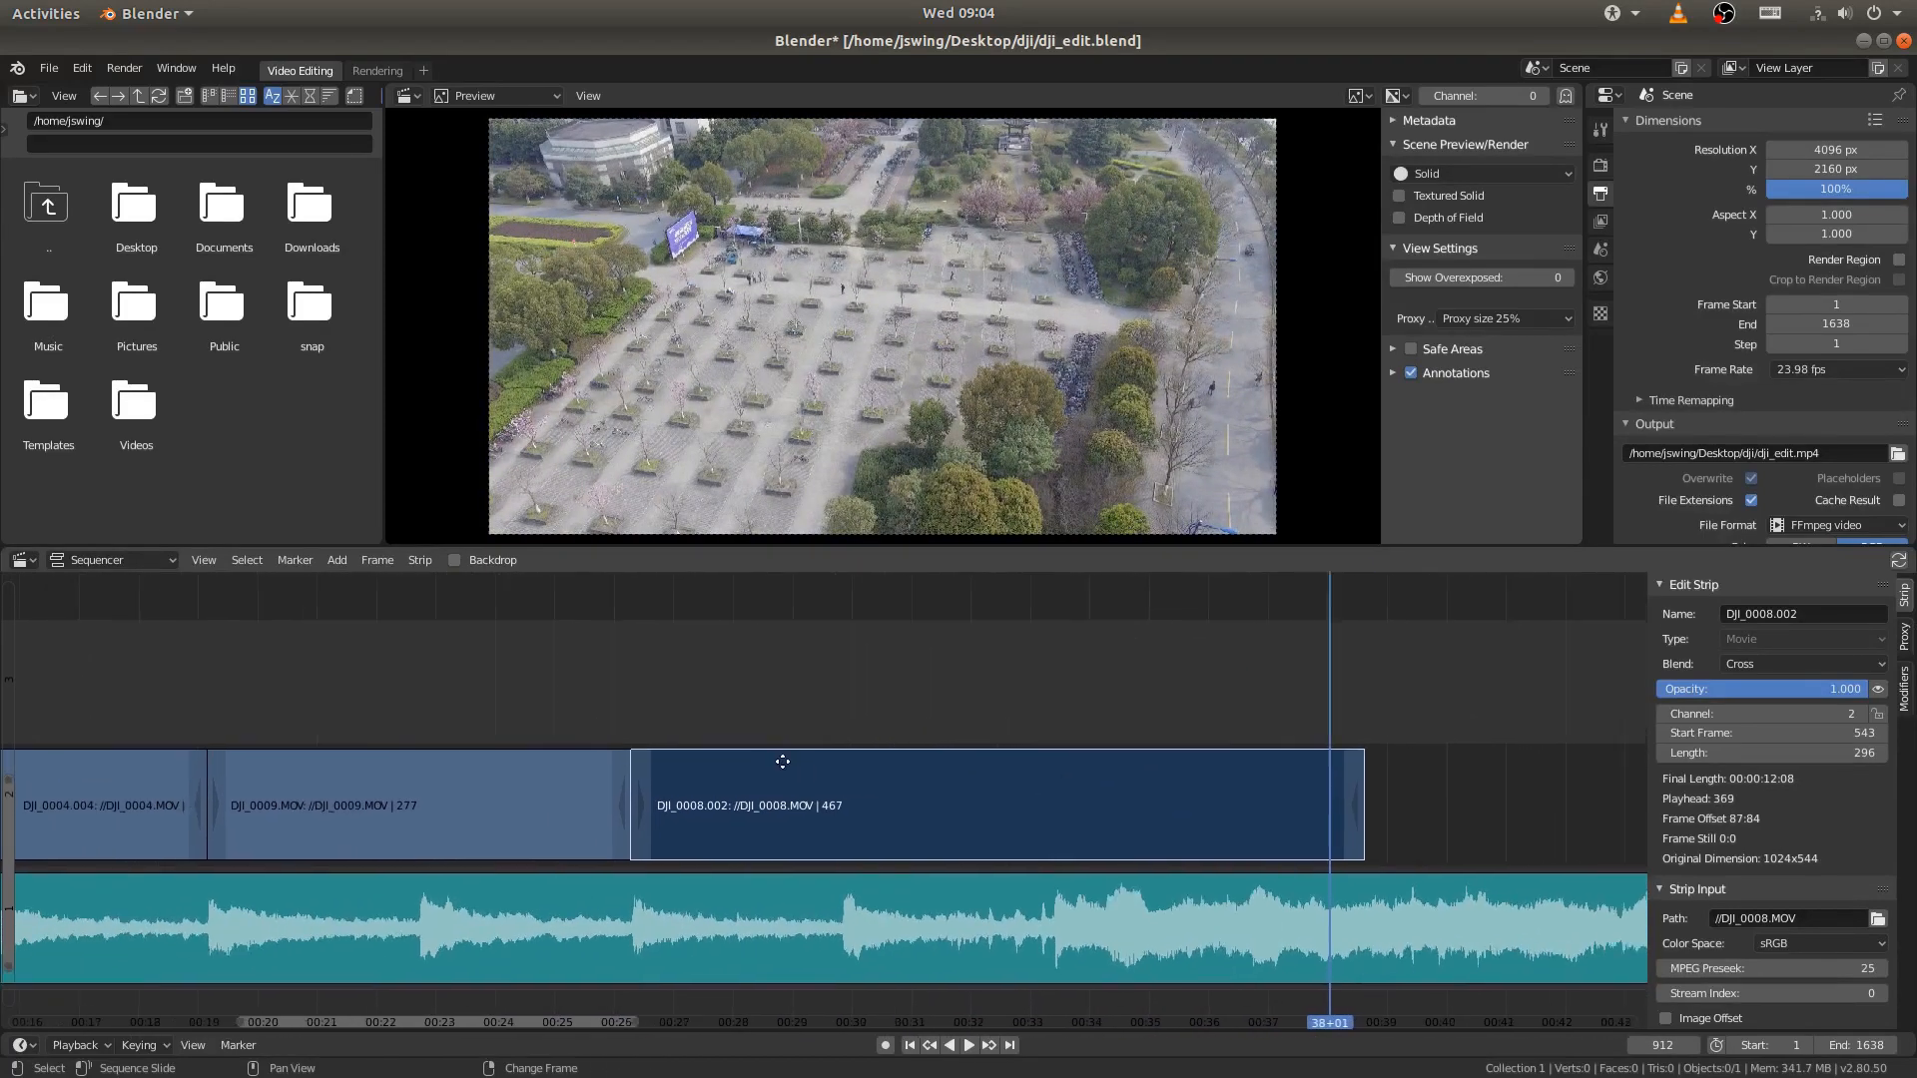
{"action": "middle_click_drag", "start_coordinate": [783, 762], "coordinate": [704, 778]}
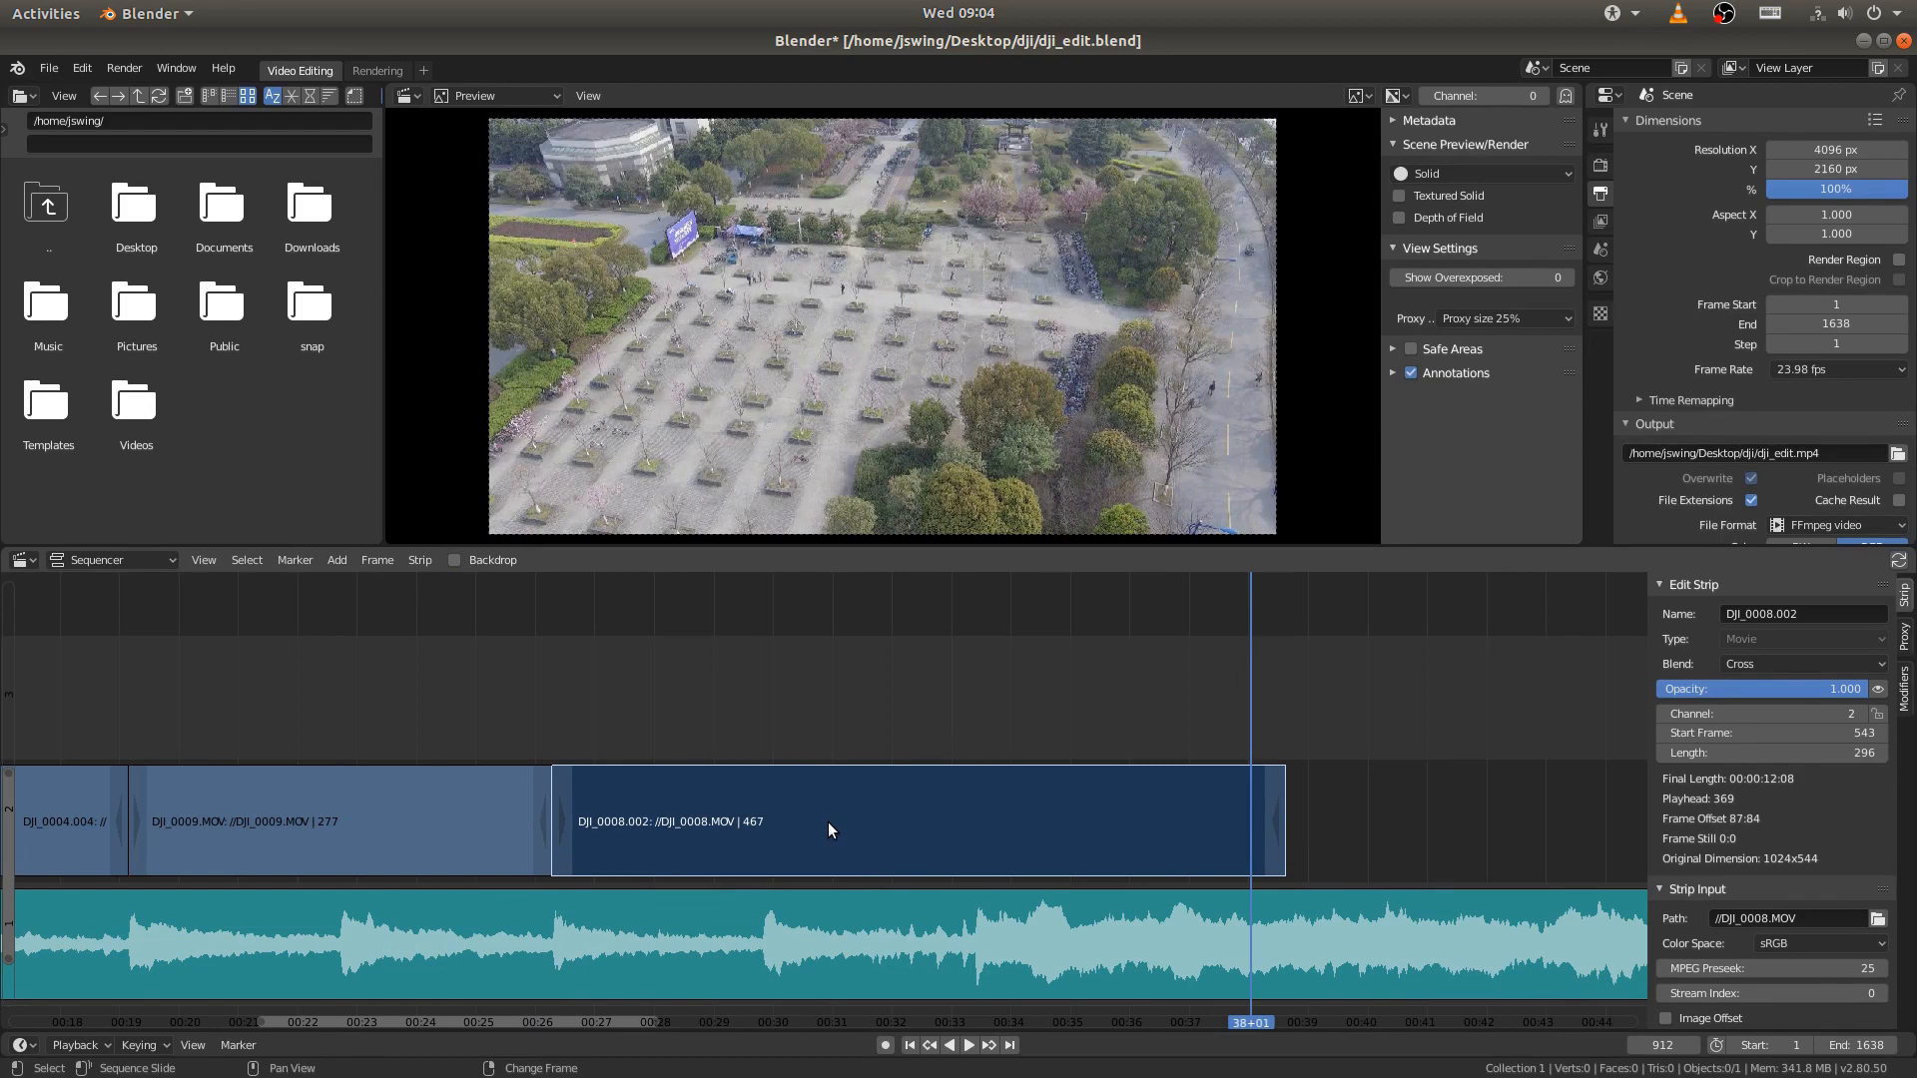
{"action": "right_click_drag", "start_coordinate": [813, 823], "coordinate": [522, 711]}
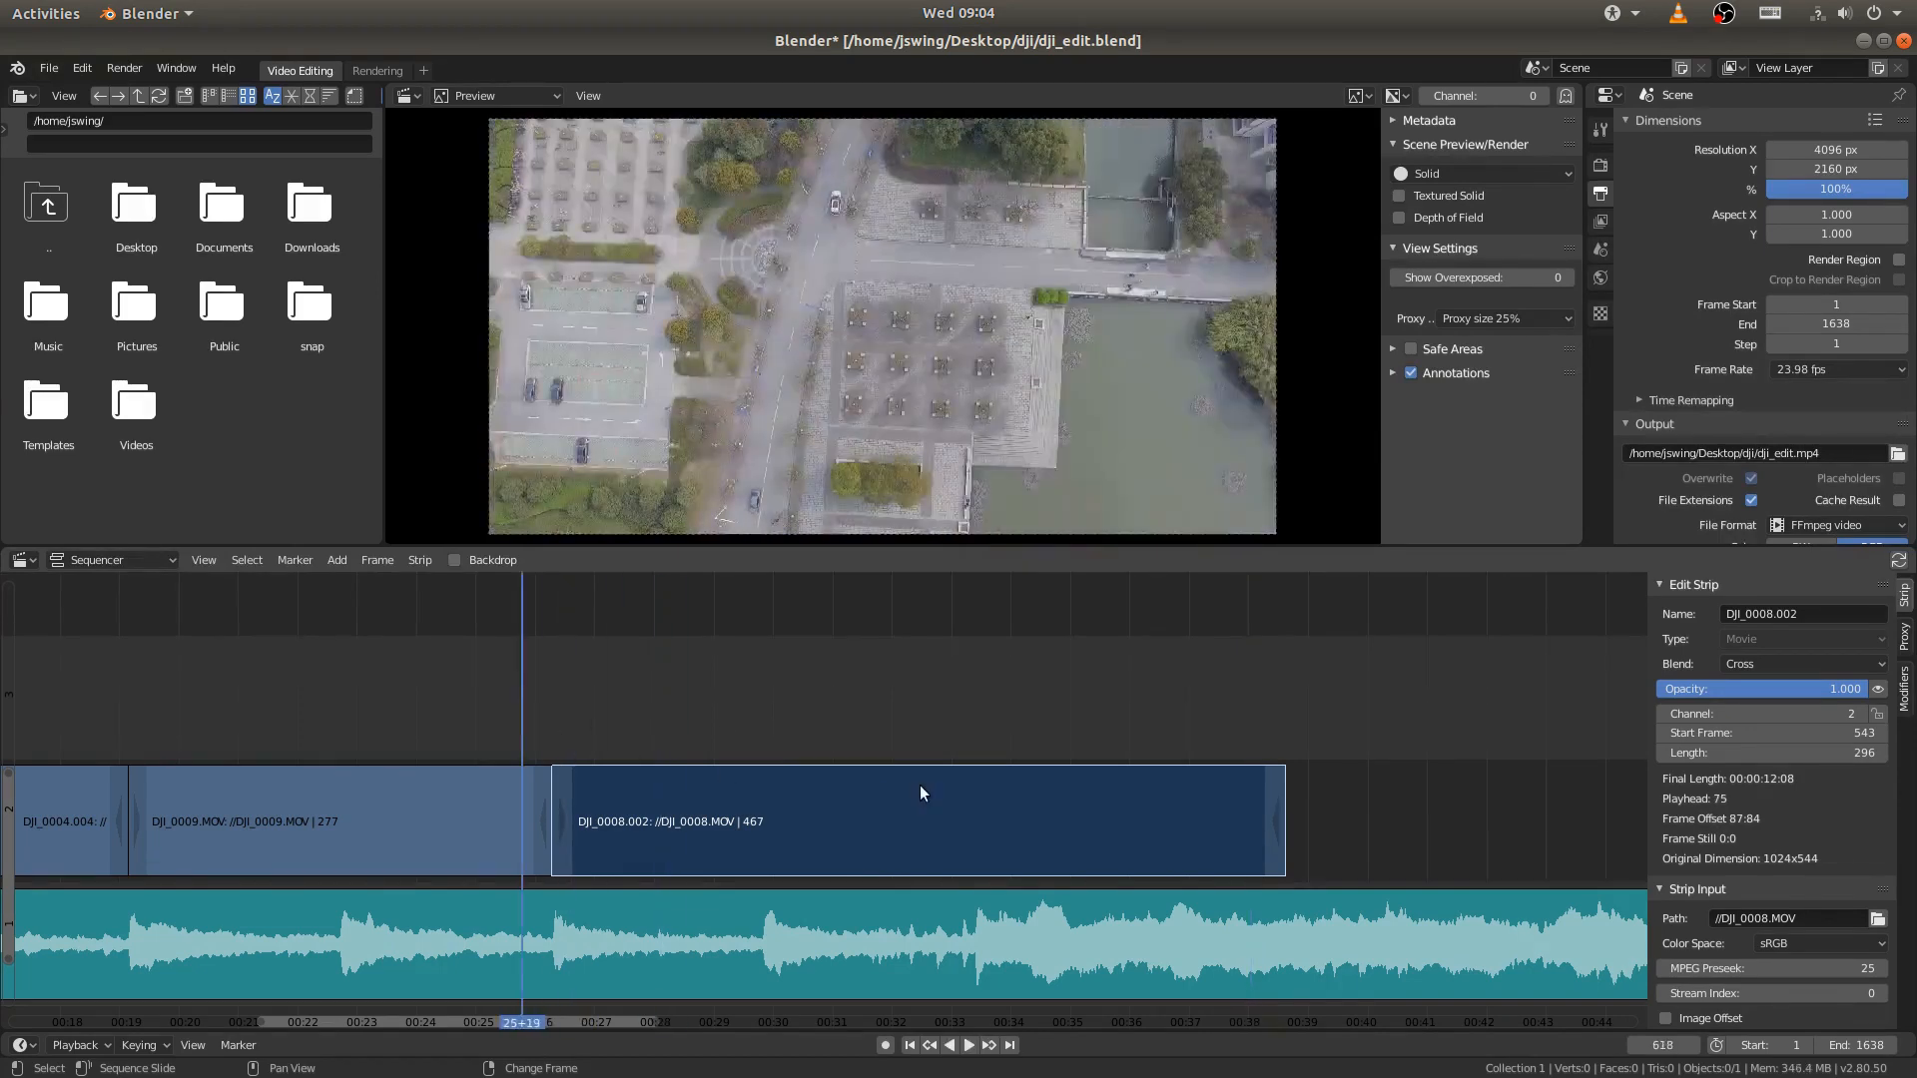
- Save dji_edit.blend and play the whole edit from the first frame
{"action": "middle_click_drag", "start_coordinate": [920, 786], "coordinate": [818, 794], "text": "ctrl"}
{"action": "key", "text": "ctrl+s"}
{"action": "left_click", "coordinate": [910, 1046]}
{"action": "left_click", "coordinate": [969, 1046]}
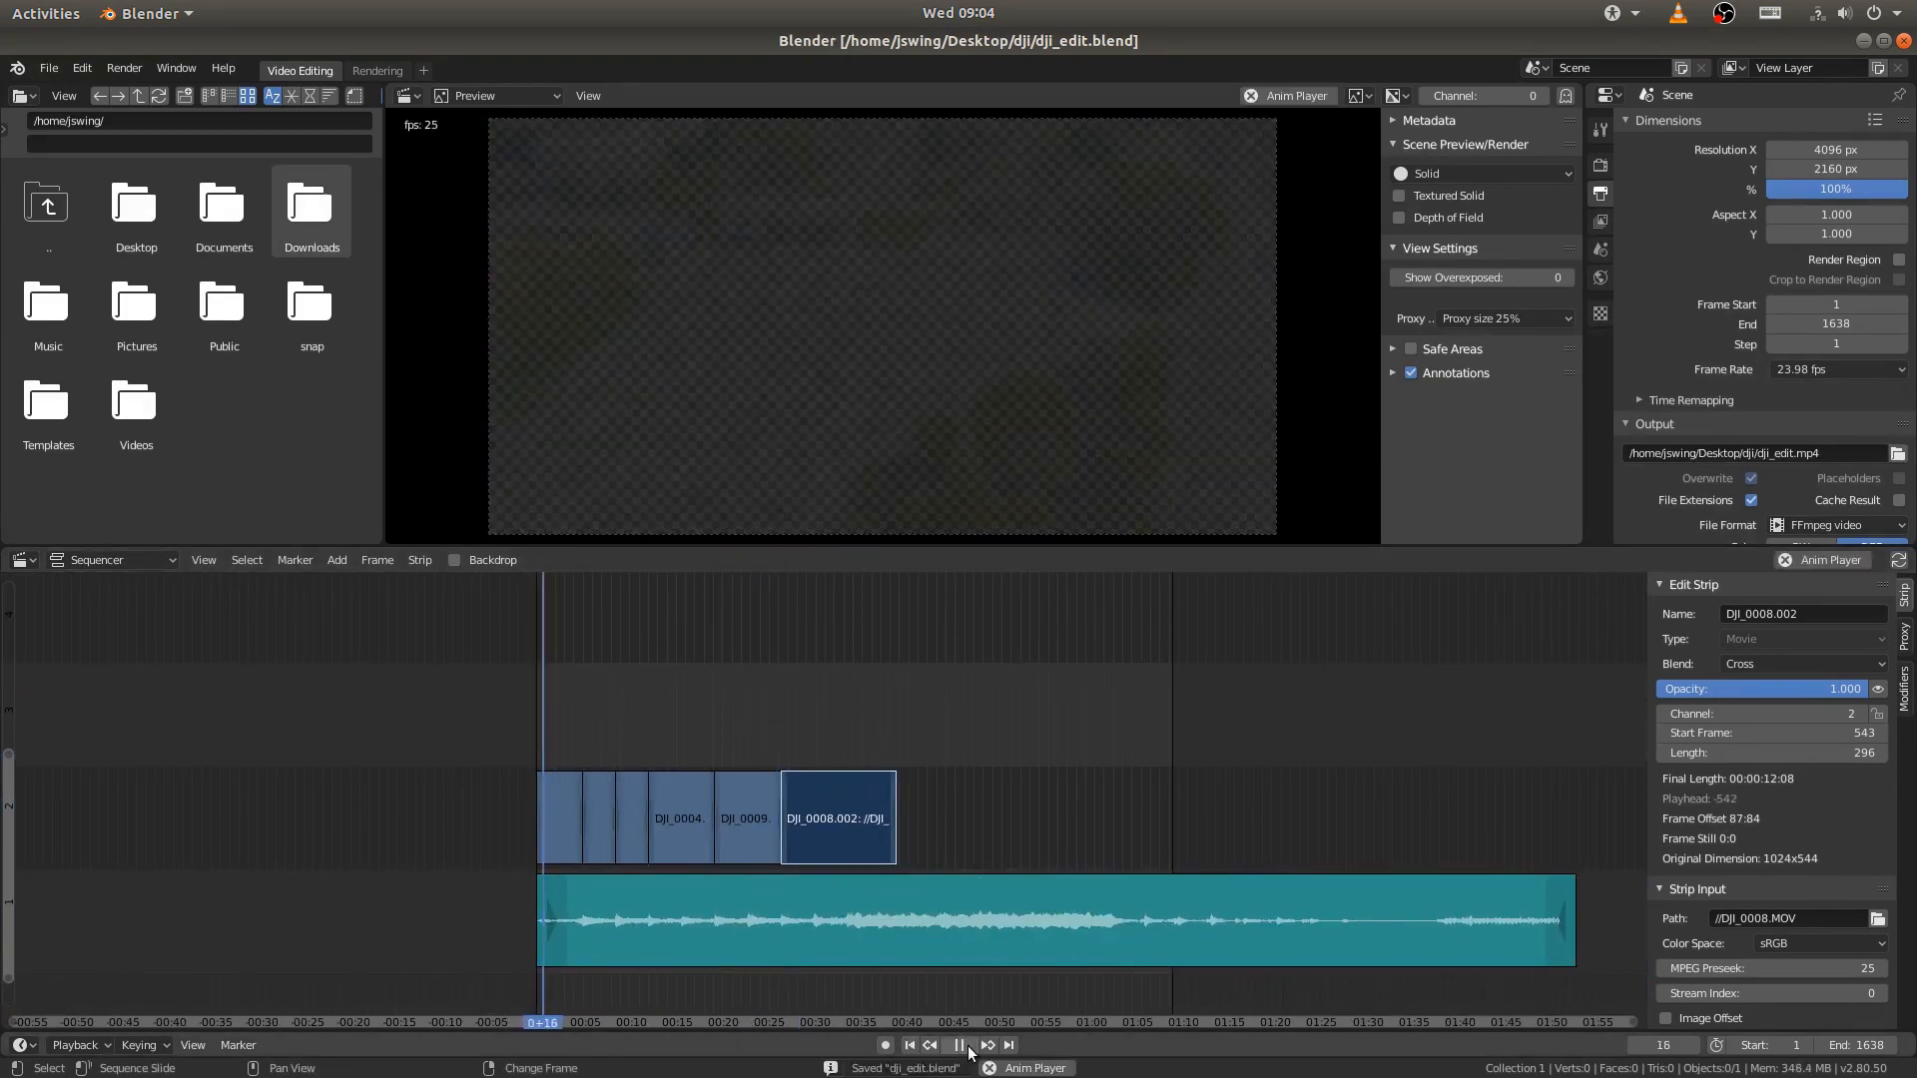
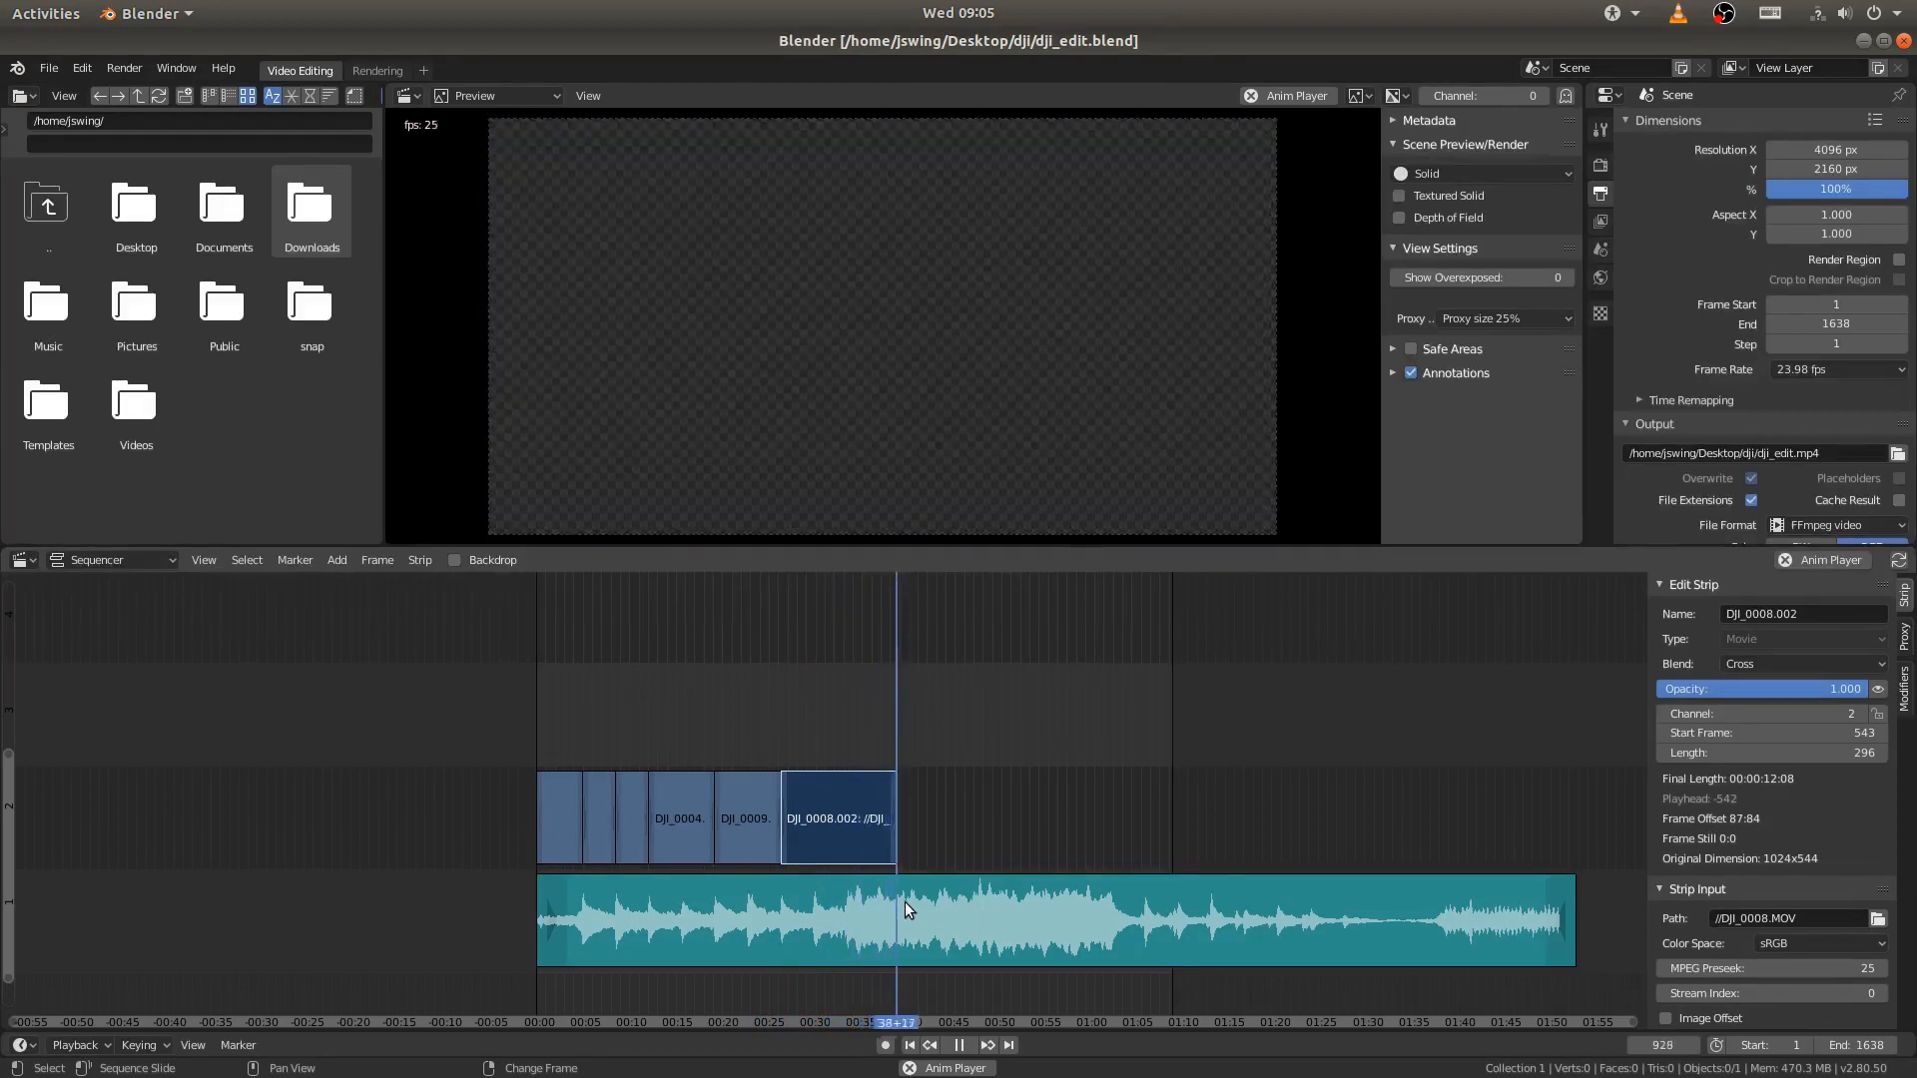
- Stop playback of the edit and save dji_edit.blend
{"action": "key", "text": "space"}
{"action": "scroll", "coordinate": [914, 769], "scroll_direction": "up", "scroll_amount": 5}
{"action": "key", "text": "ctrl+s"}
{"action": "middle_click_drag", "start_coordinate": [999, 771], "coordinate": [1007, 726]}
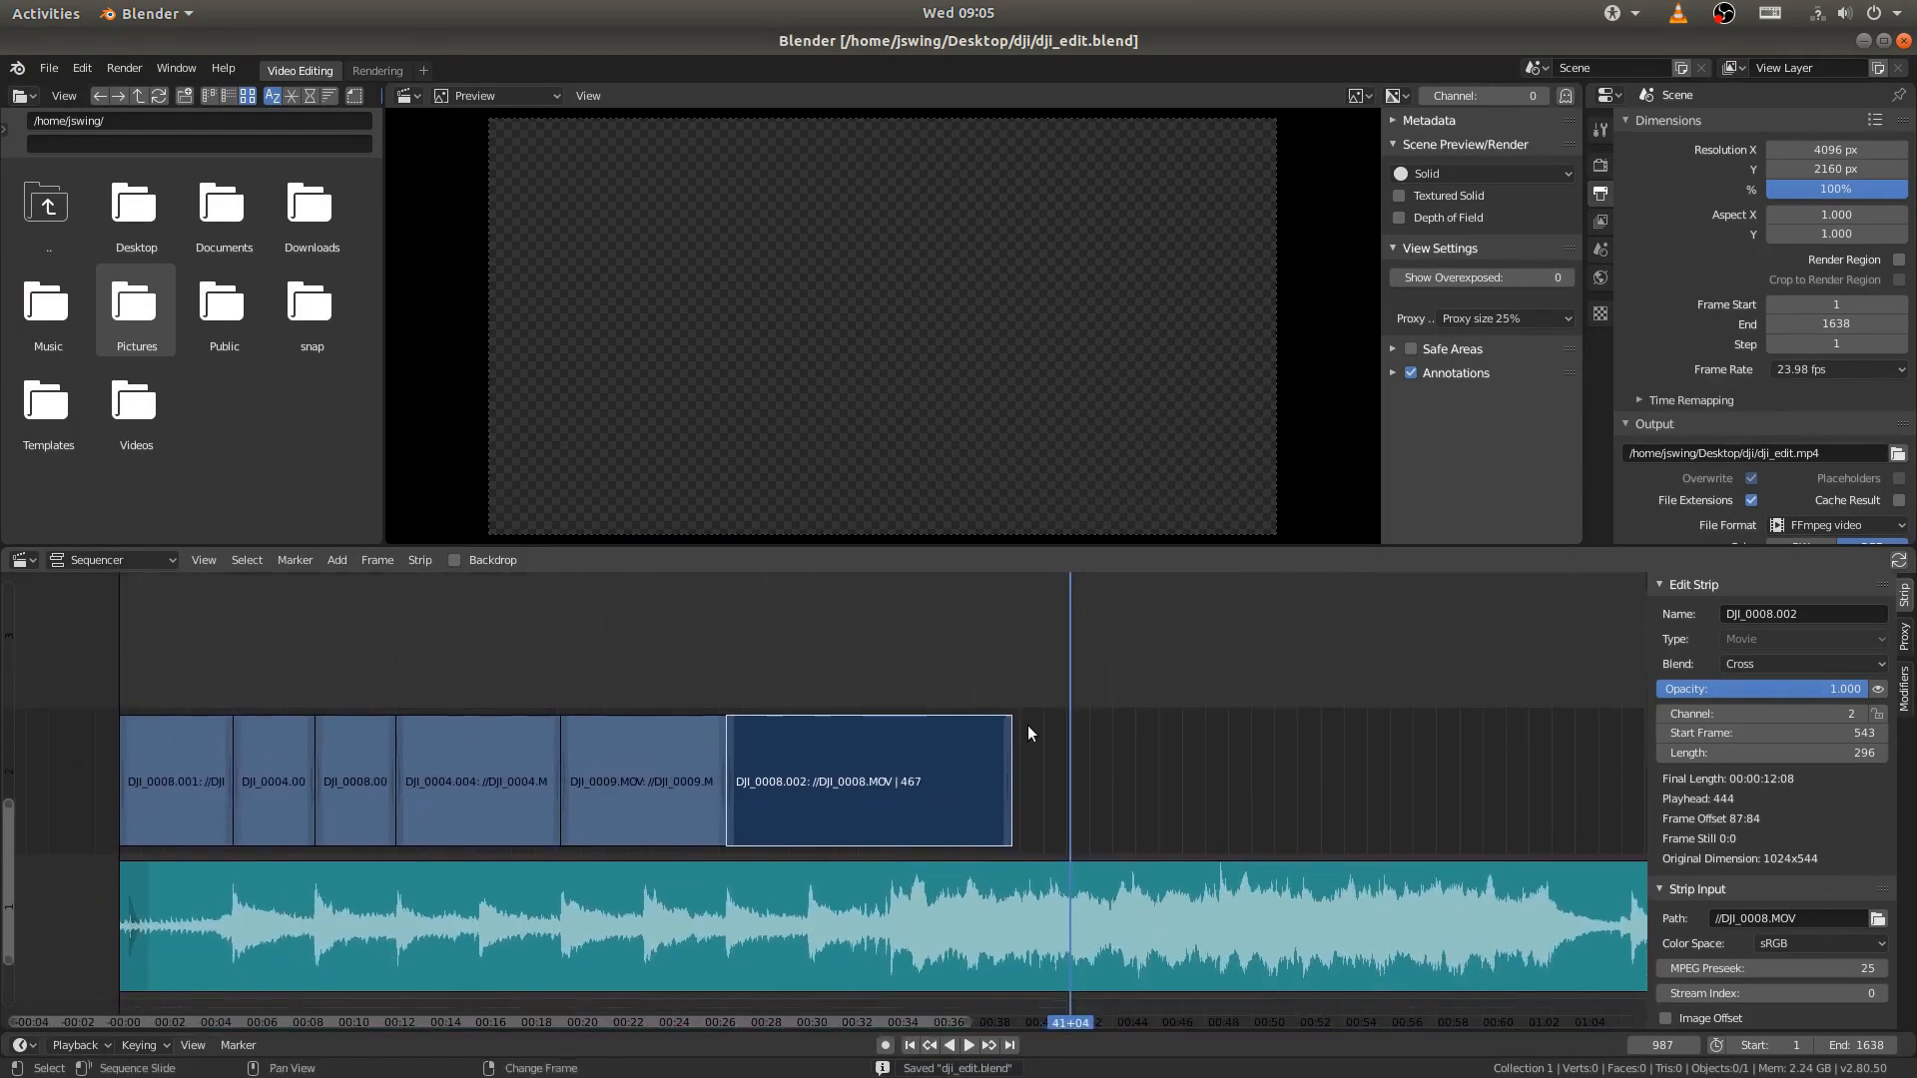
- Position the playhead on frame 925, the last visible frame of the DJI_0008.002 strip
{"action": "right_click", "coordinate": [1010, 735]}
{"action": "key", "text": "Left"}
{"action": "key", "text": "Left"}
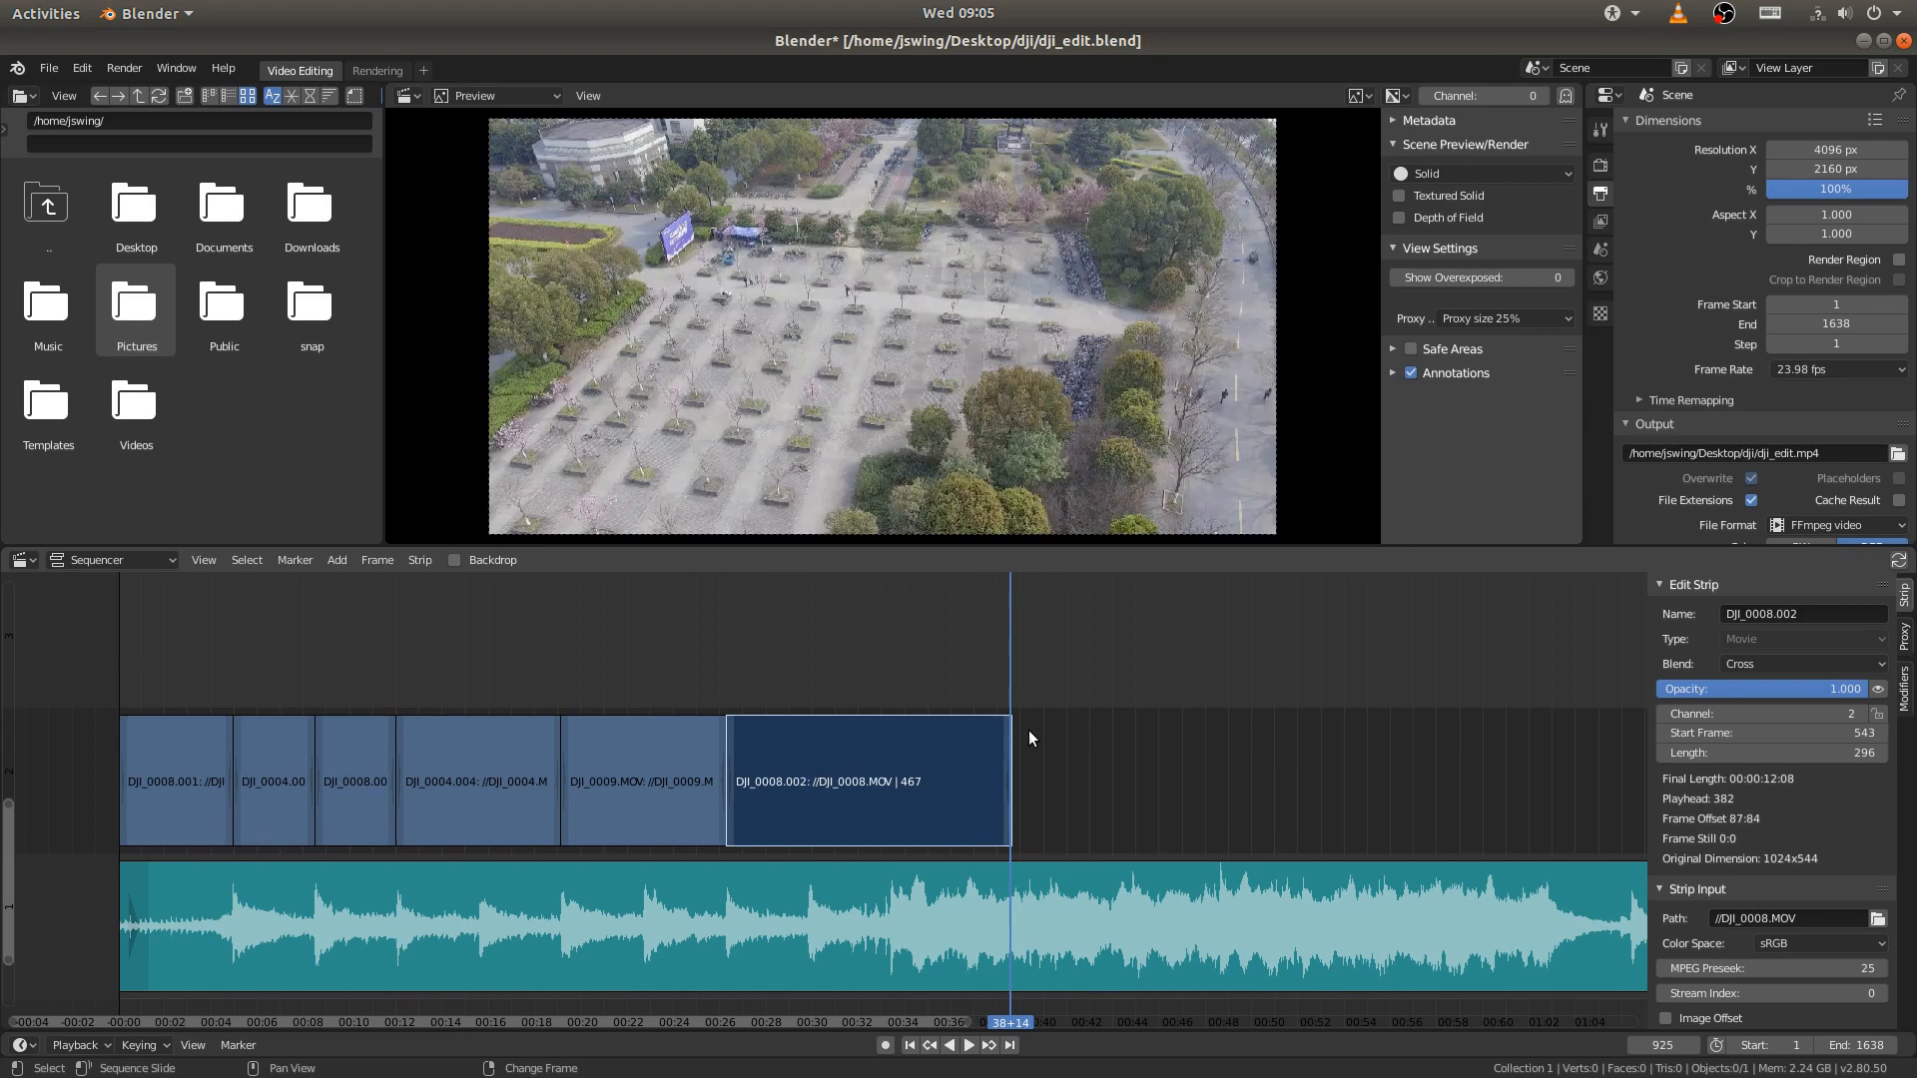
{"action": "middle_click_drag", "start_coordinate": [1029, 735], "coordinate": [741, 711]}
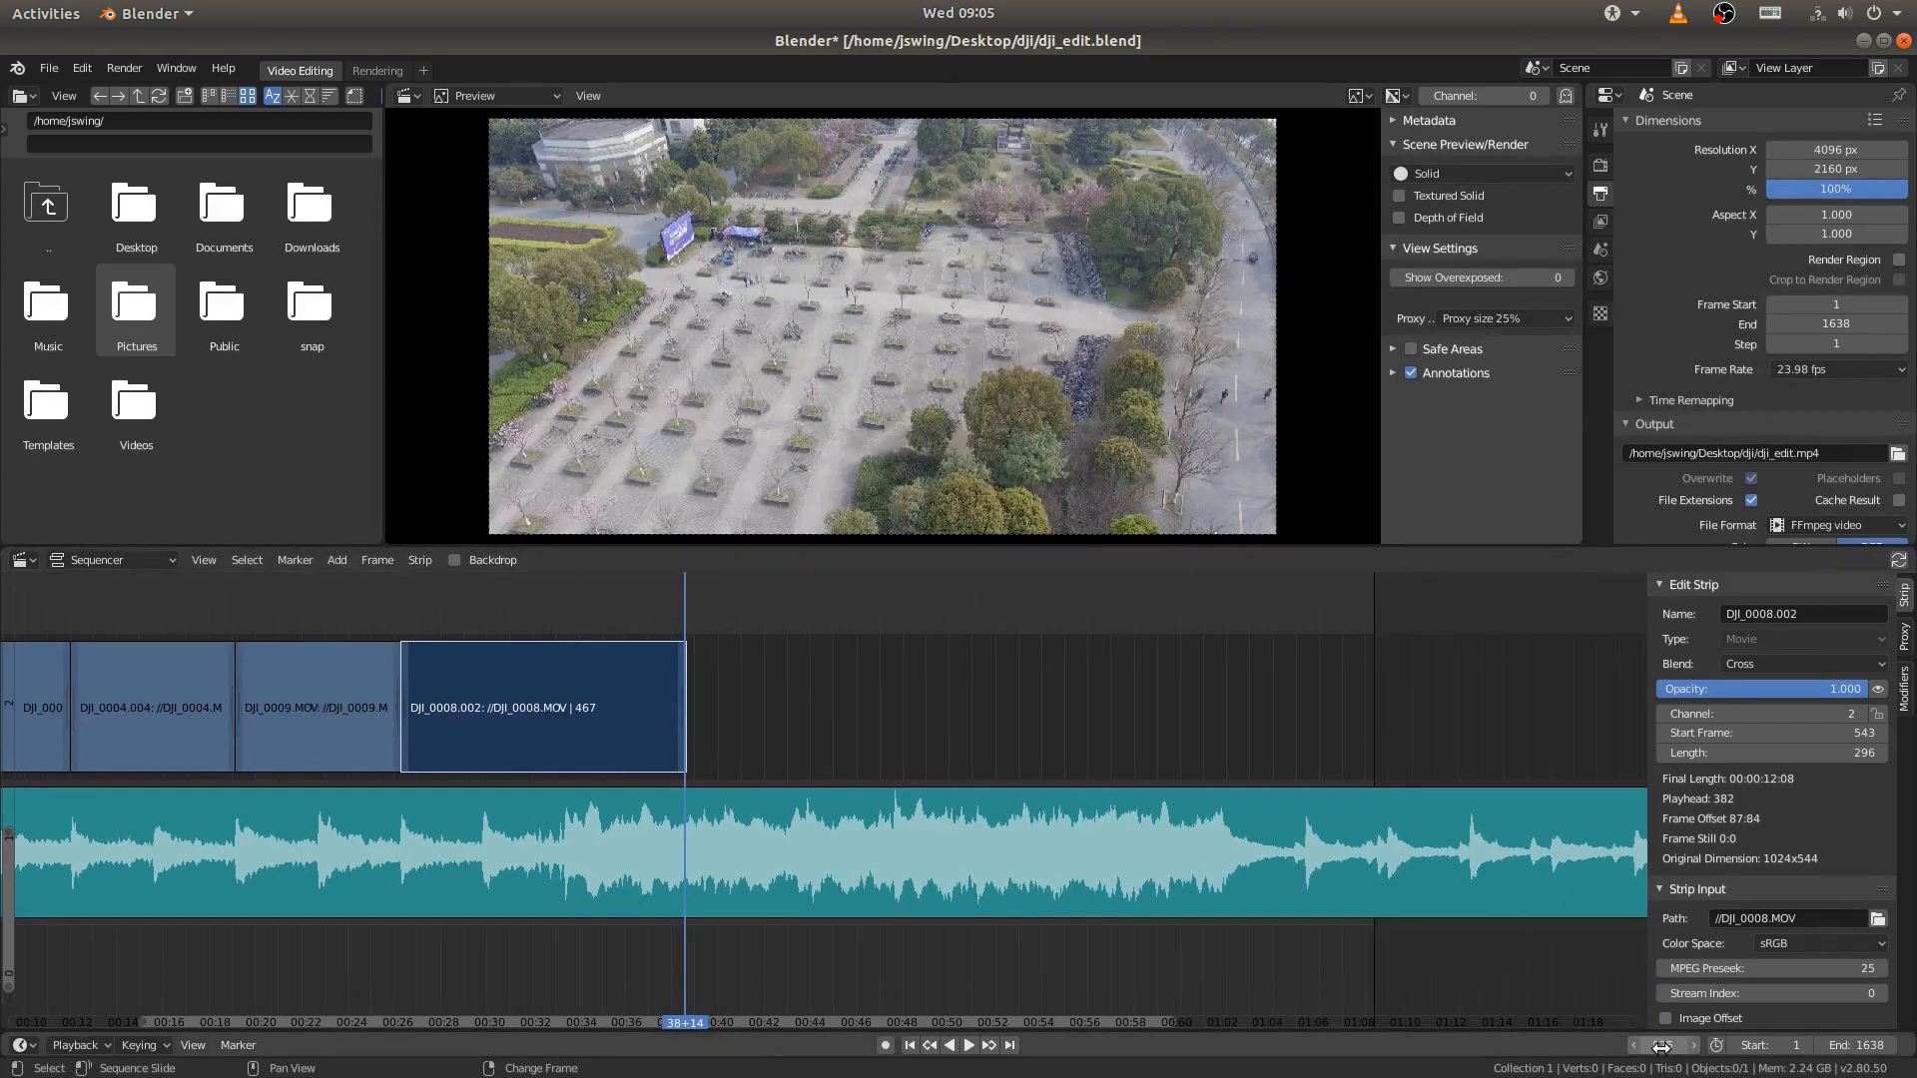
{"action": "middle_click_drag", "start_coordinate": [713, 703], "coordinate": [861, 704]}
{"action": "scroll", "coordinate": [868, 717], "scroll_direction": "up", "scroll_amount": 3}
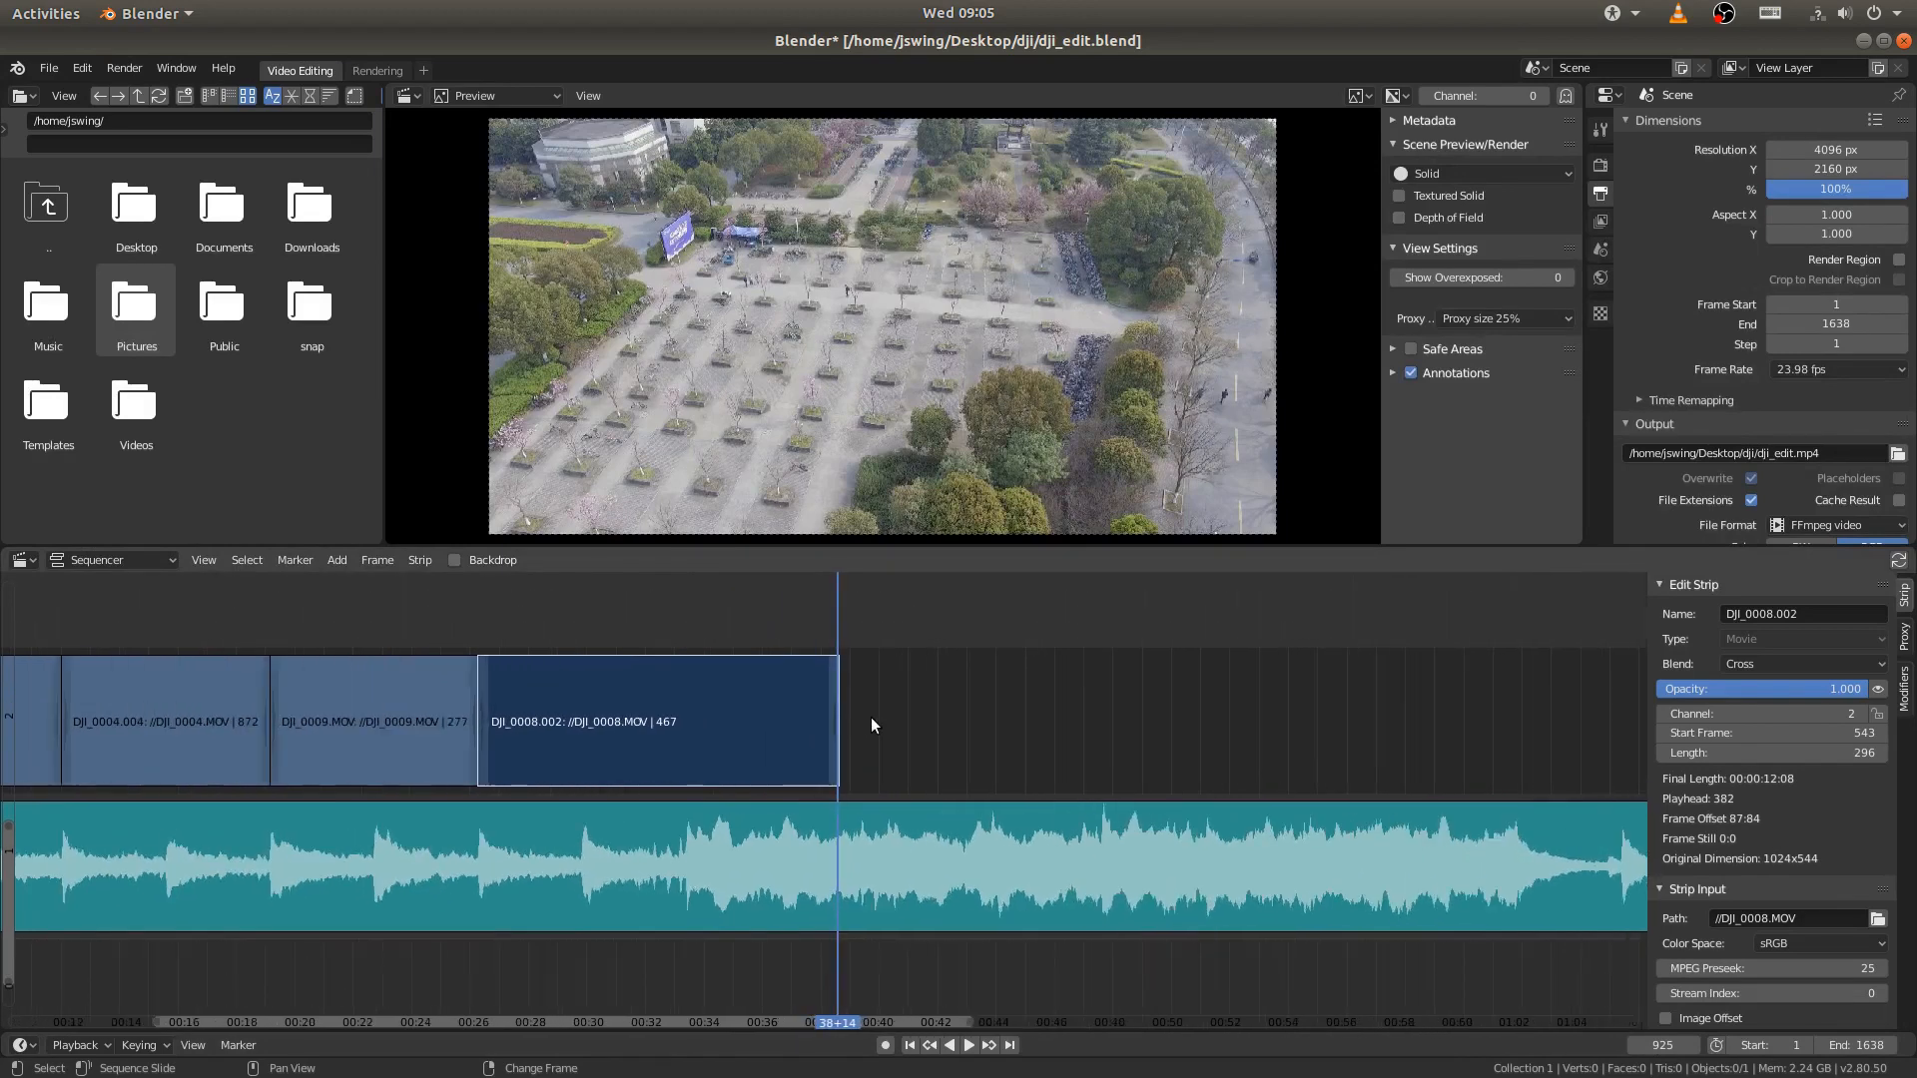
{"action": "key", "text": "Right"}
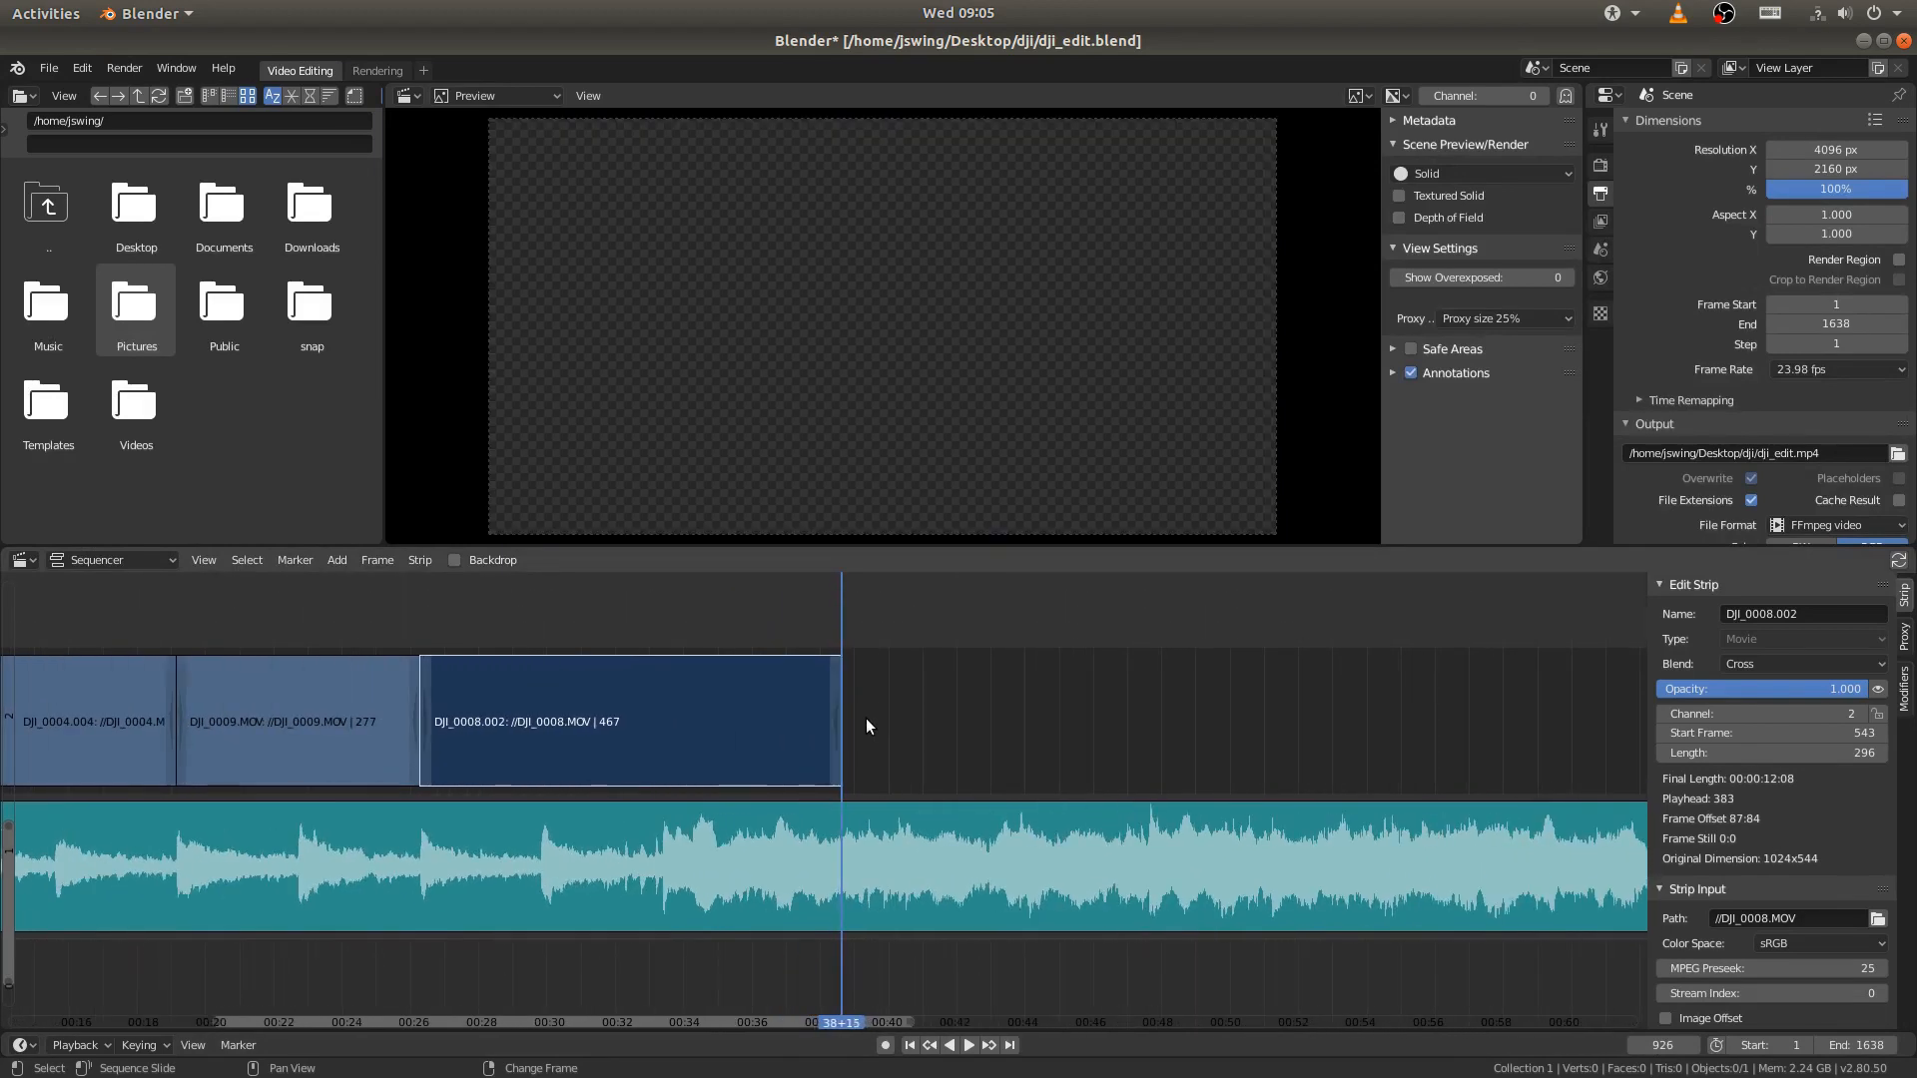
{"action": "key", "text": "Left"}
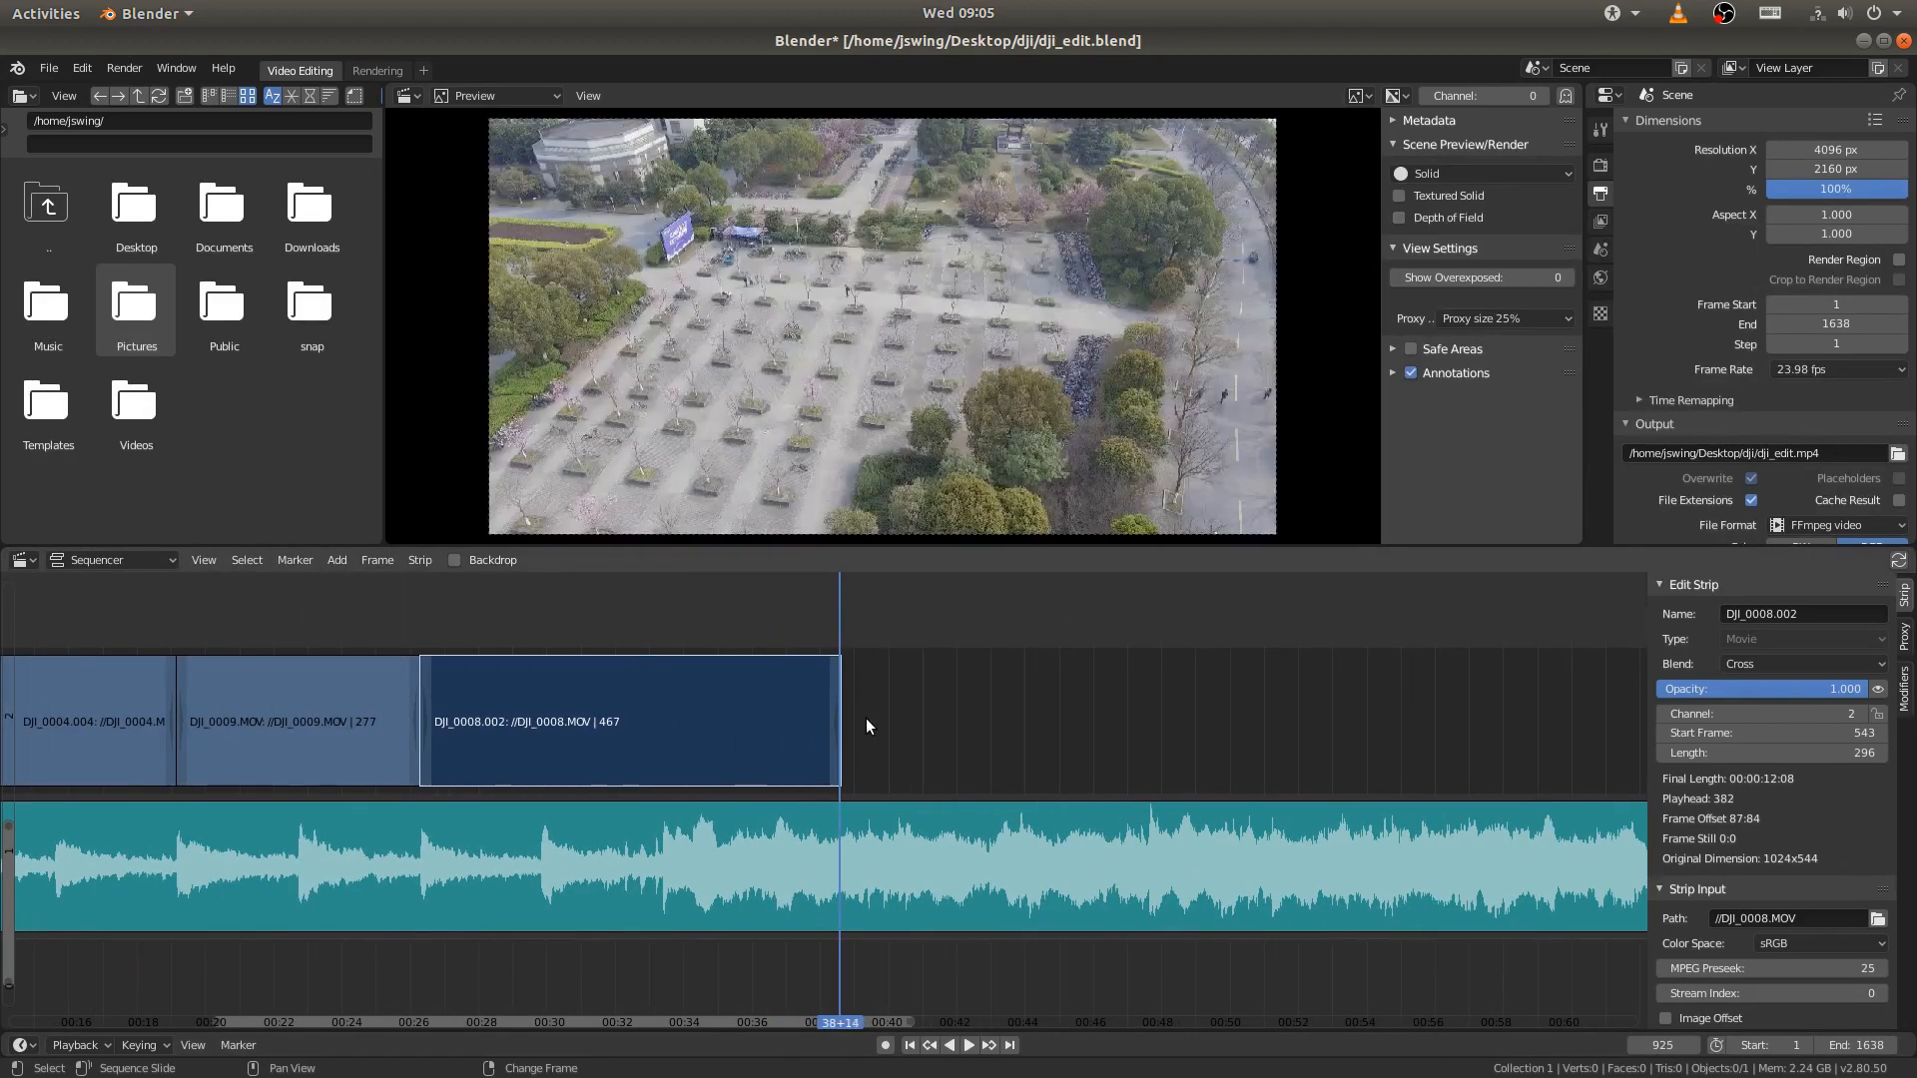
- Set the scene's end frame to 925 and save dji_edit.blend
{"action": "left_click", "coordinate": [1642, 1044]}
{"action": "left_click", "coordinate": [1859, 1045]}
{"action": "type", "text": "925"}
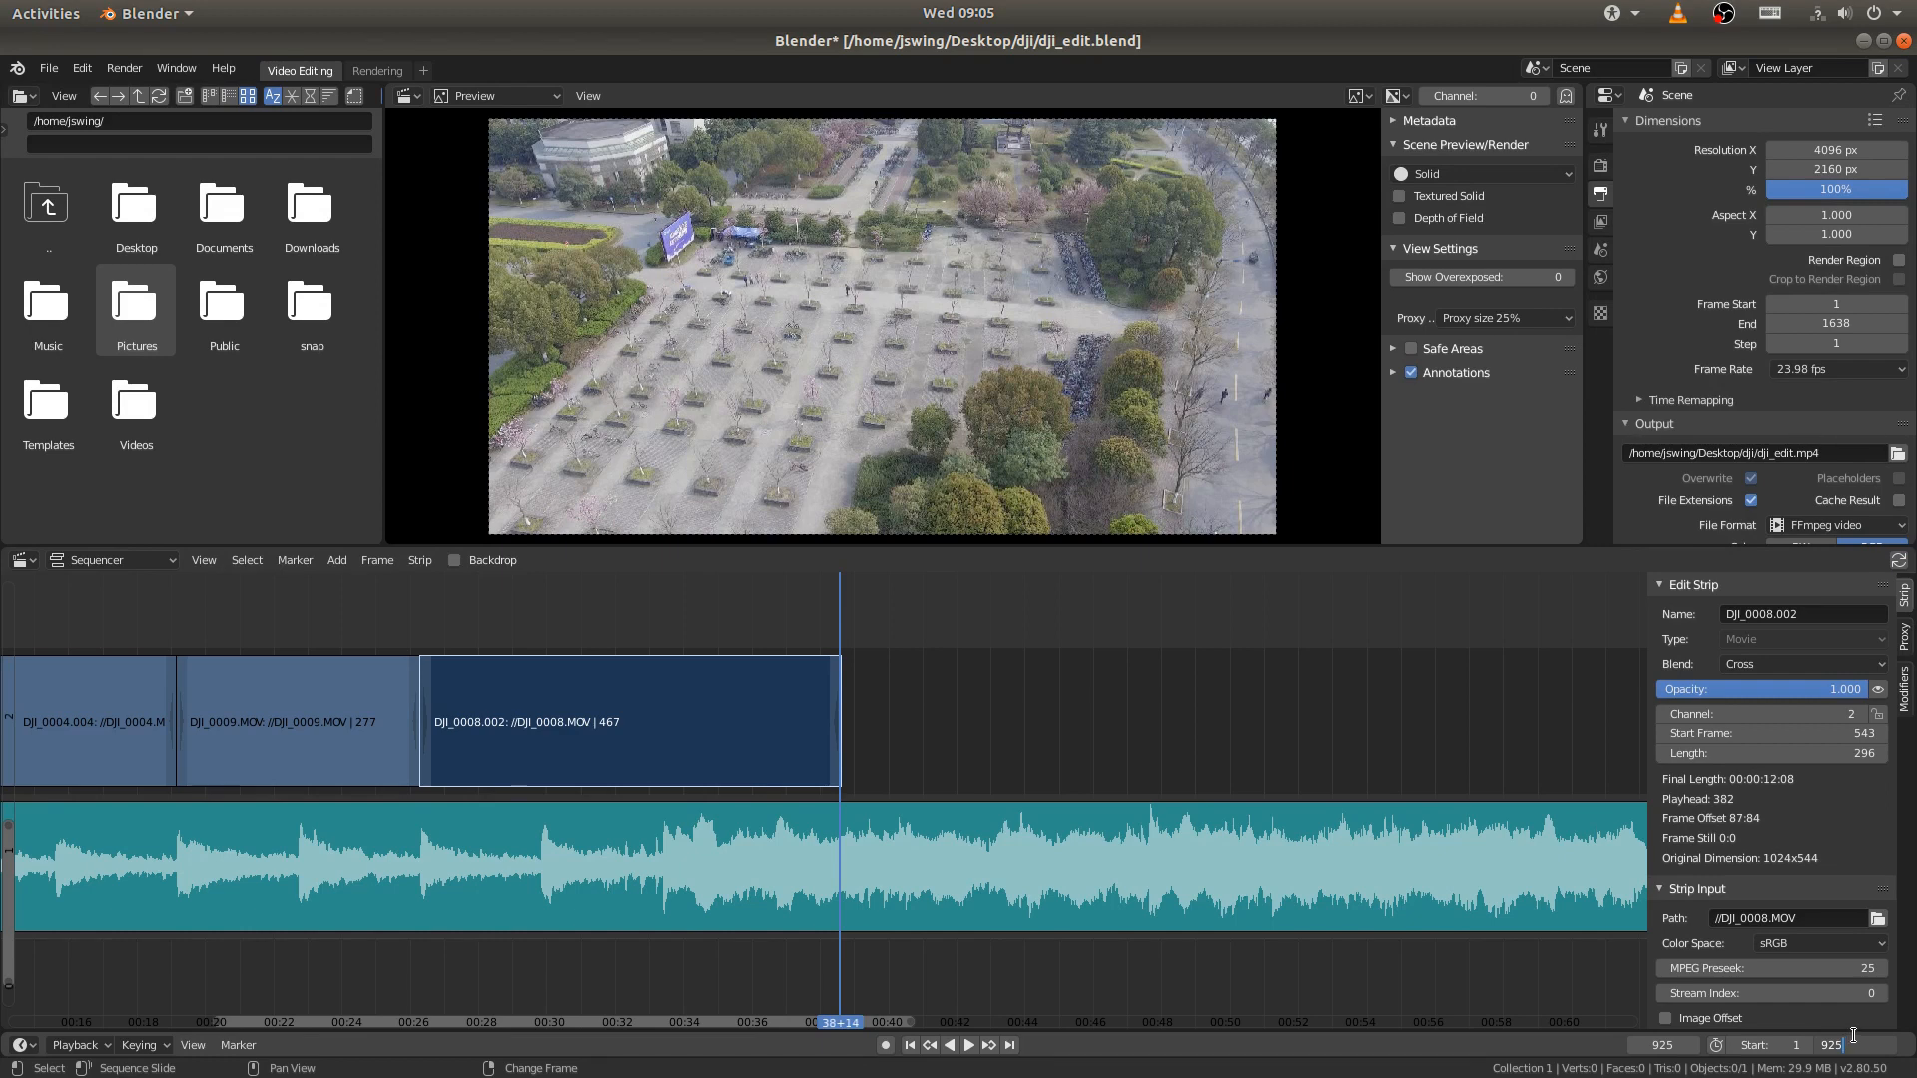
{"action": "key", "text": "Return"}
{"action": "middle_click_drag", "start_coordinate": [666, 671], "coordinate": [939, 716]}
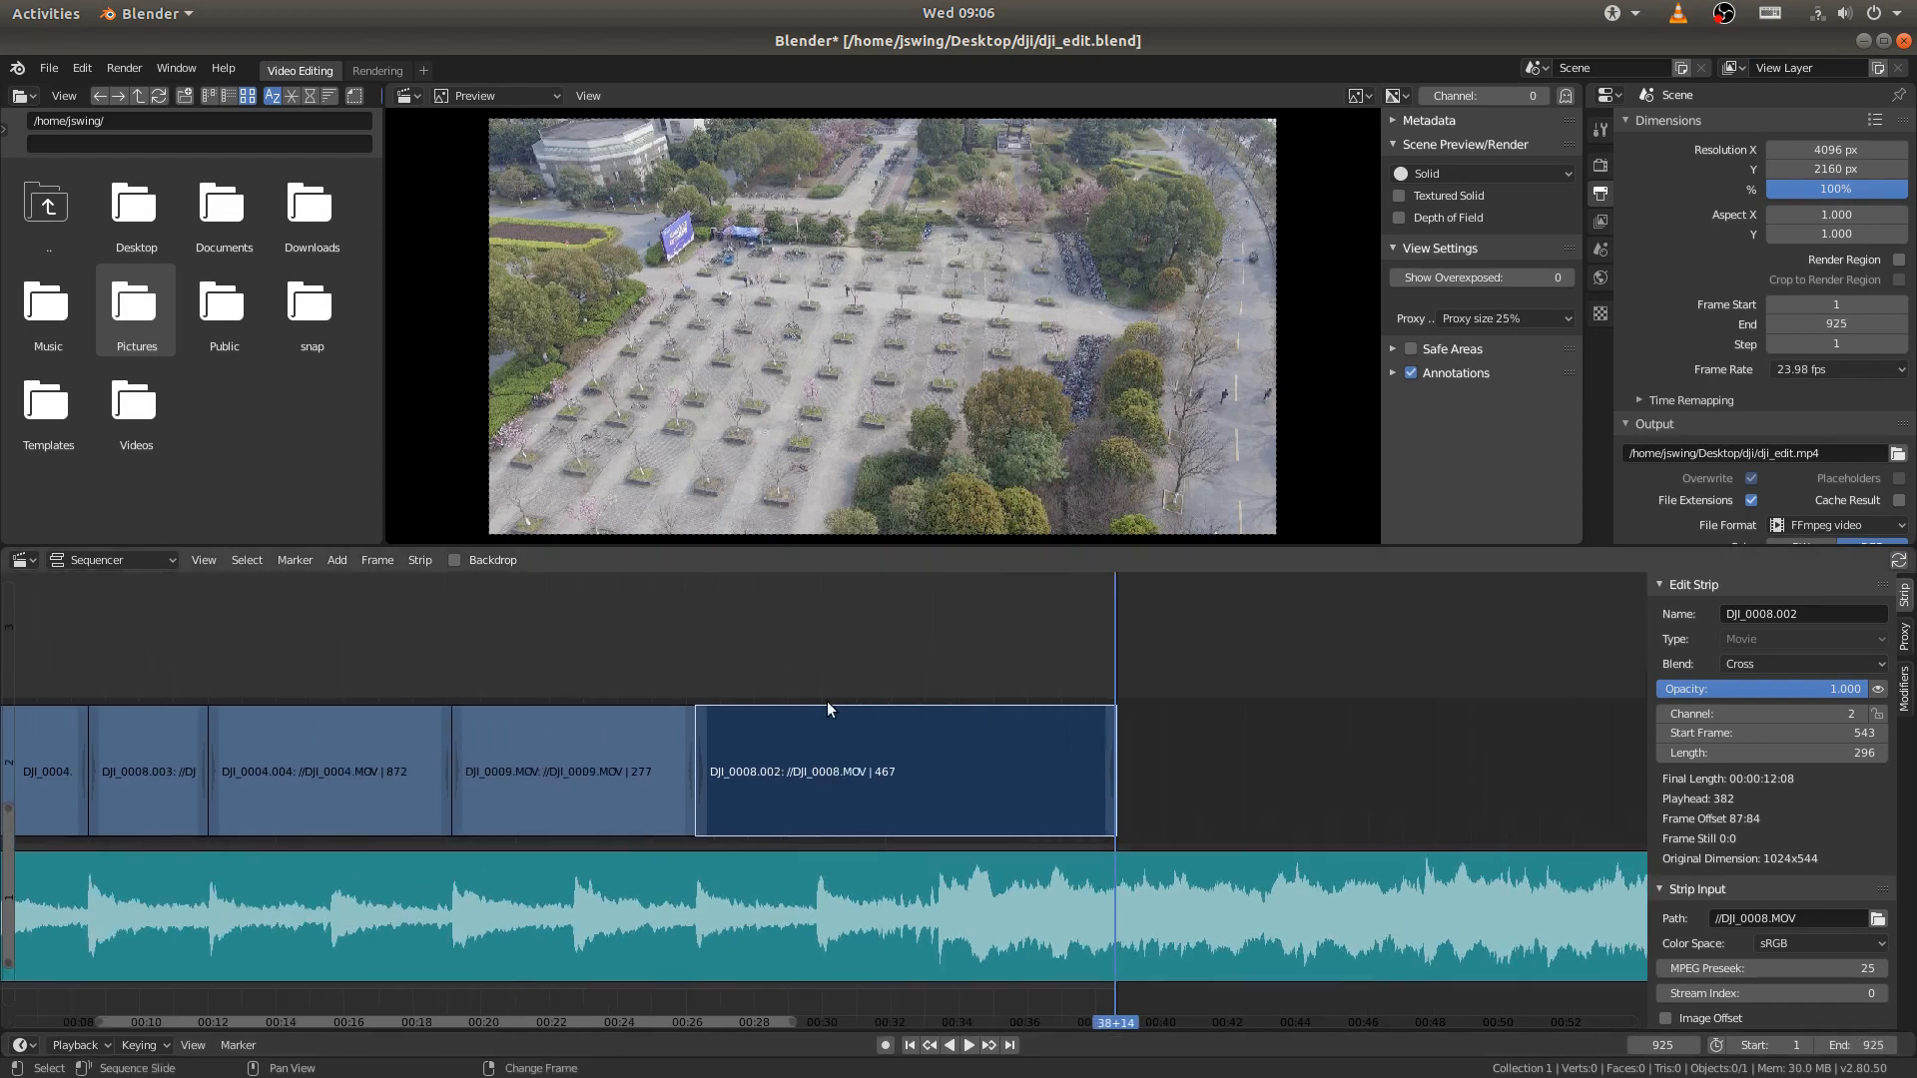
{"action": "key", "text": "ctrl+s"}
- Add an adjustment layer strip on channel 3 above the clips, starting at frame 1
{"action": "middle_click_drag", "start_coordinate": [773, 696], "coordinate": [903, 703]}
{"action": "right_click_drag", "start_coordinate": [746, 683], "coordinate": [442, 679]}
{"action": "middle_click_drag", "start_coordinate": [457, 679], "coordinate": [578, 676]}
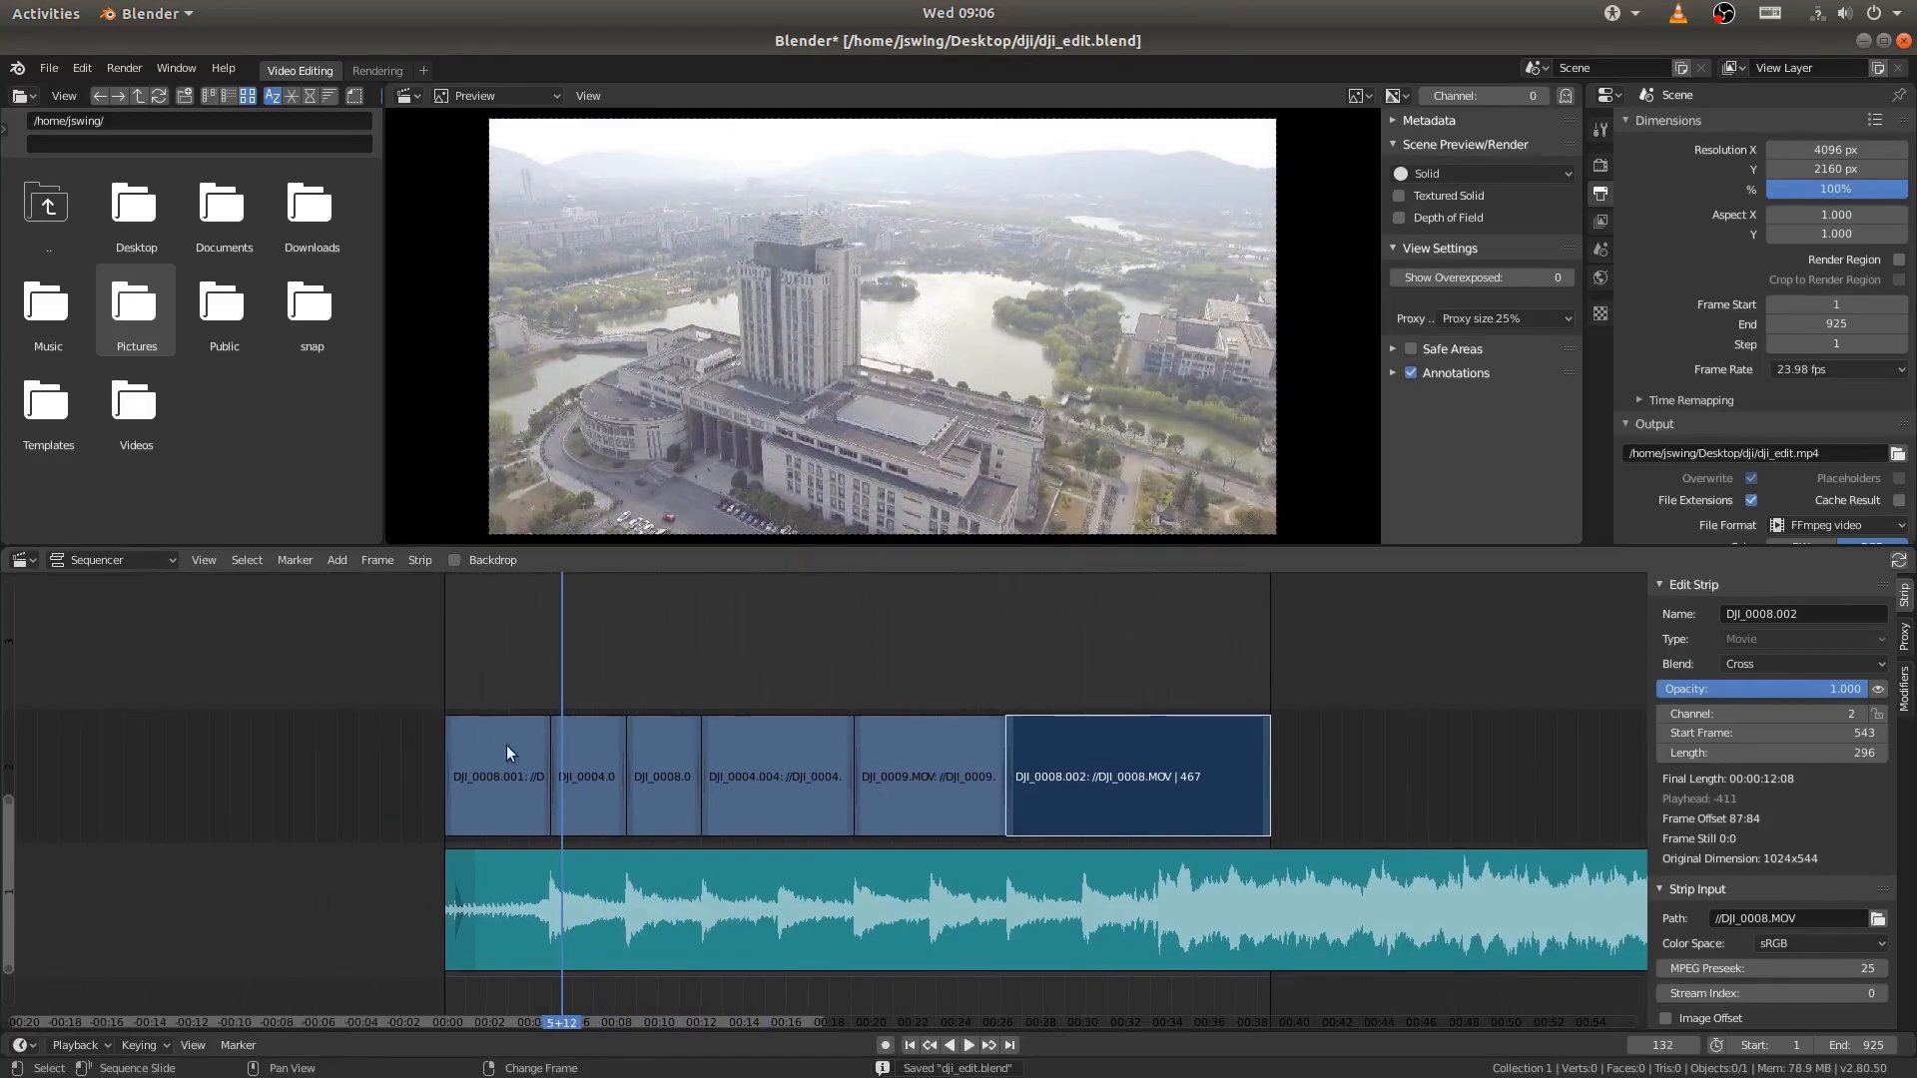
{"action": "left_click", "coordinate": [907, 1048]}
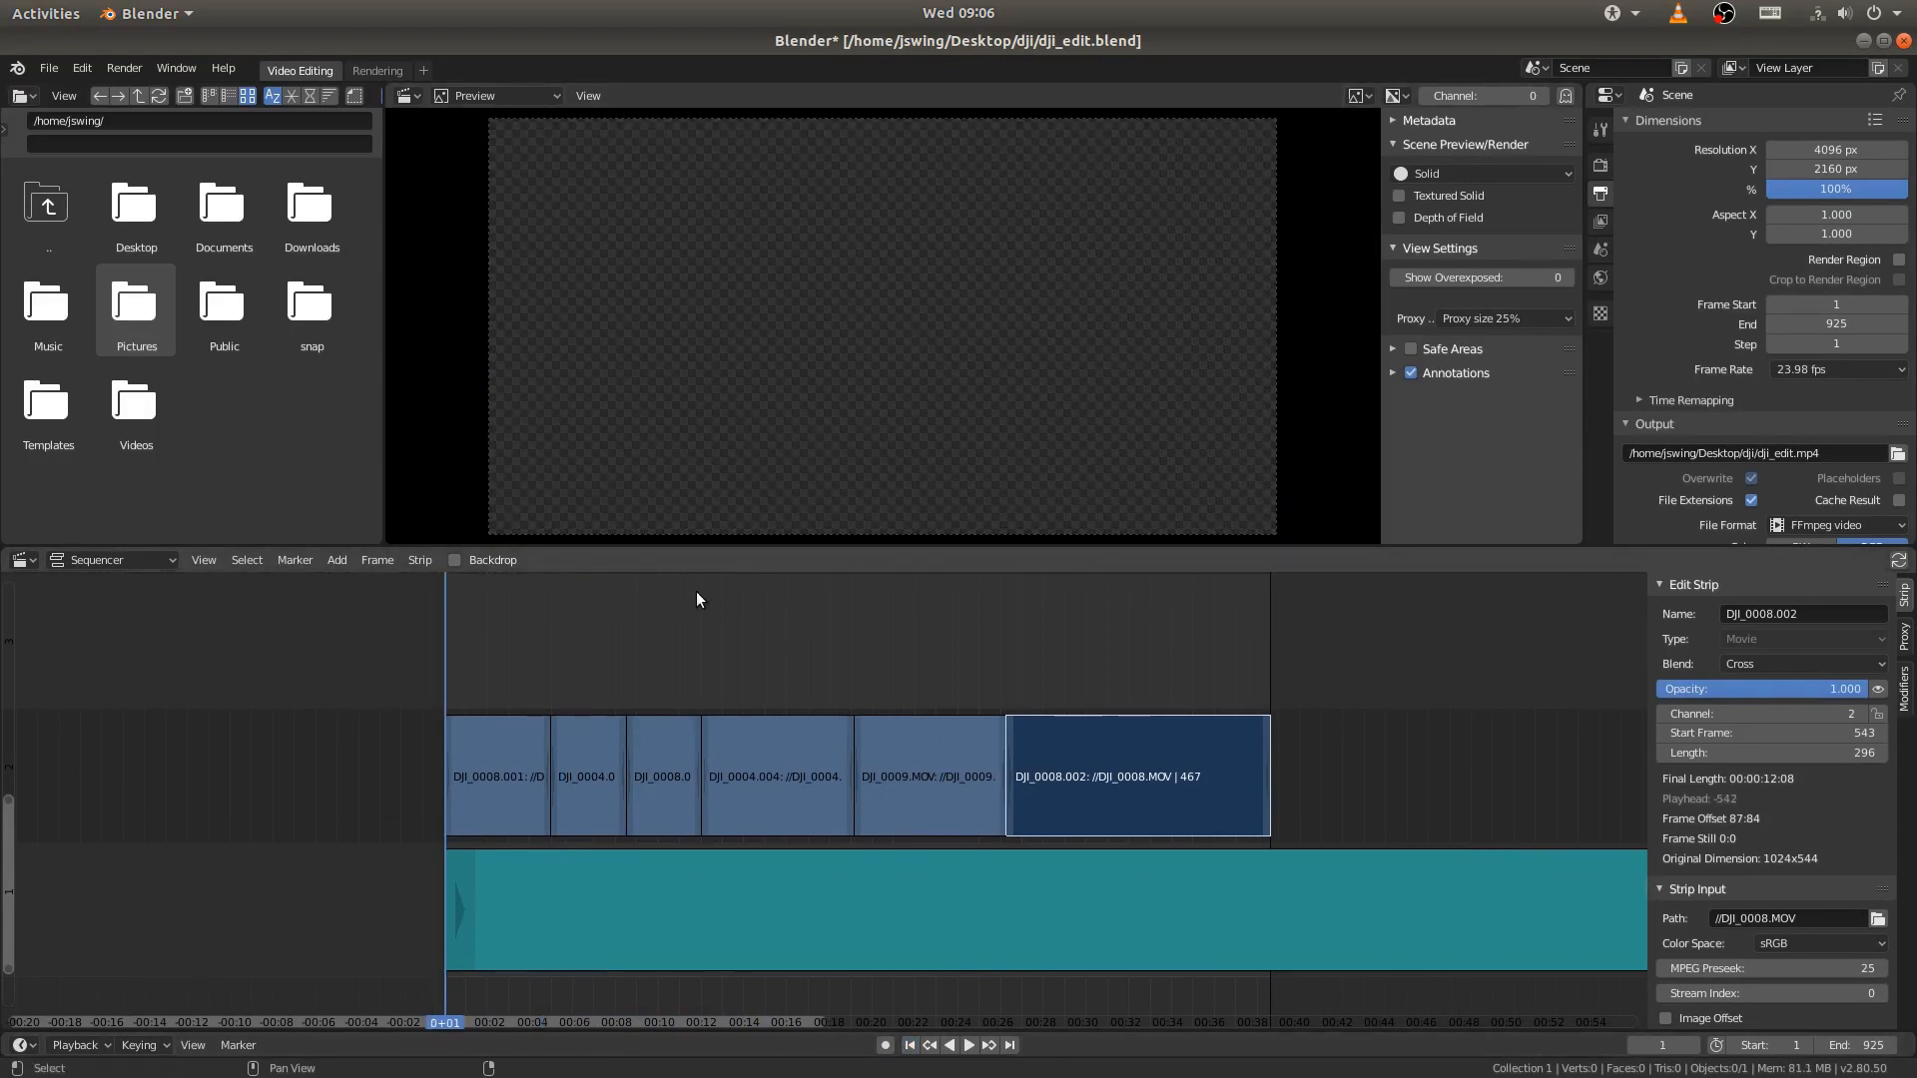
{"action": "key", "text": "shift+a"}
{"action": "mouse_move", "coordinate": [697, 595]}
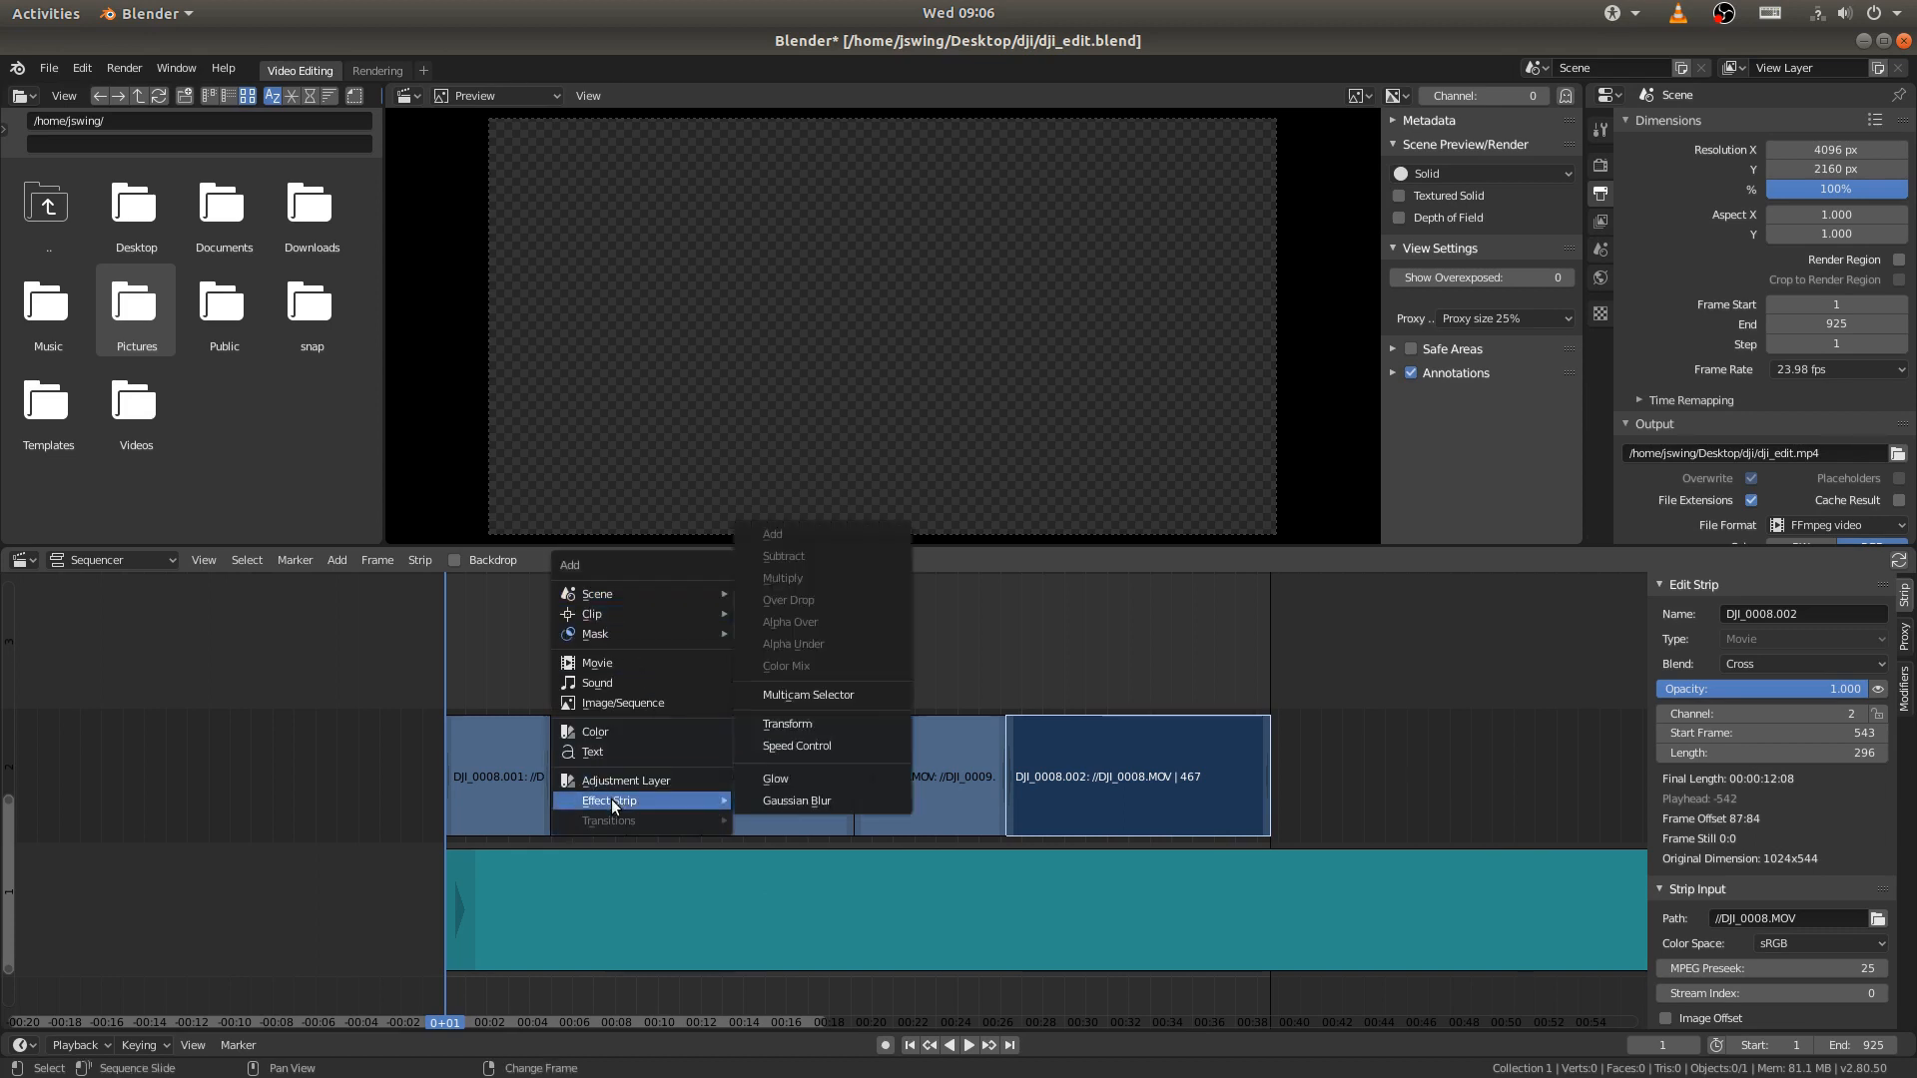
{"action": "left_click", "coordinate": [593, 781]}
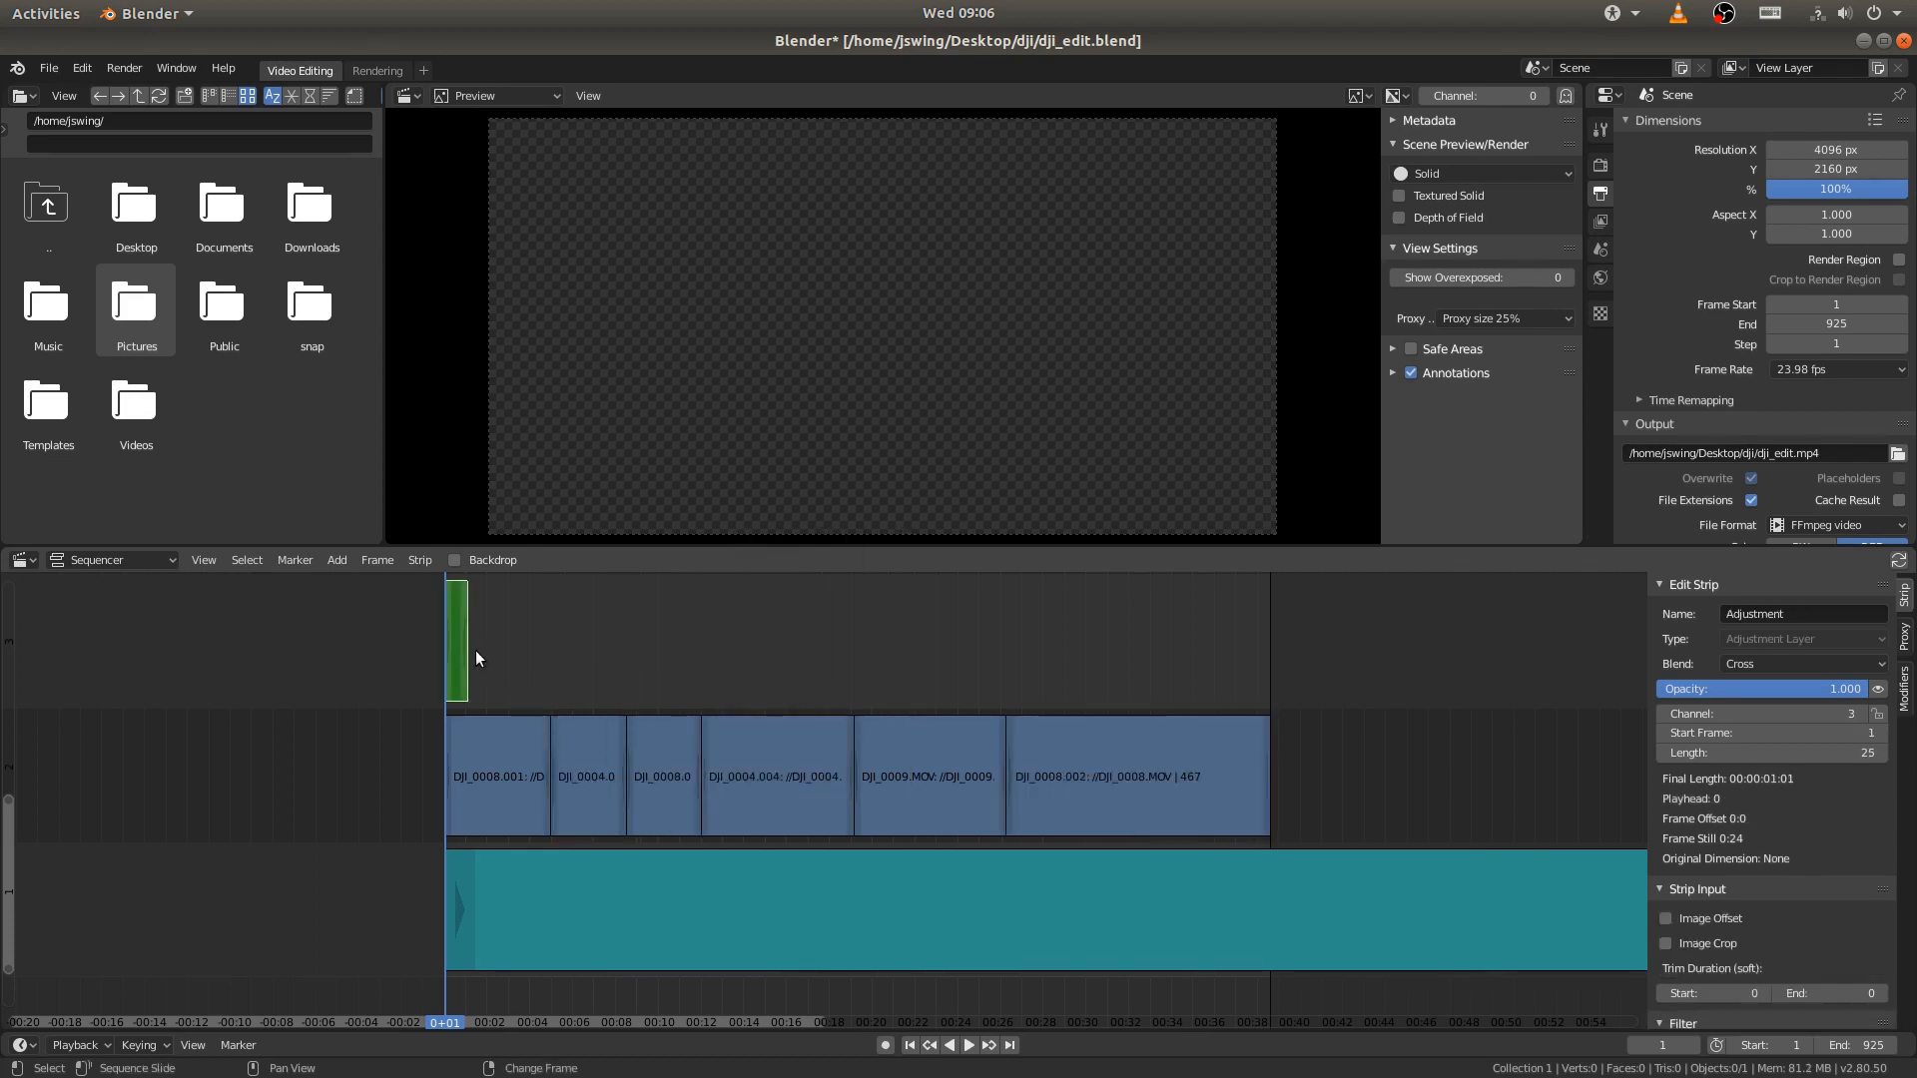
- Extend the adjustment layer strip over the whole edit, up to the last frame, 925
{"action": "left_click", "coordinate": [1011, 1046]}
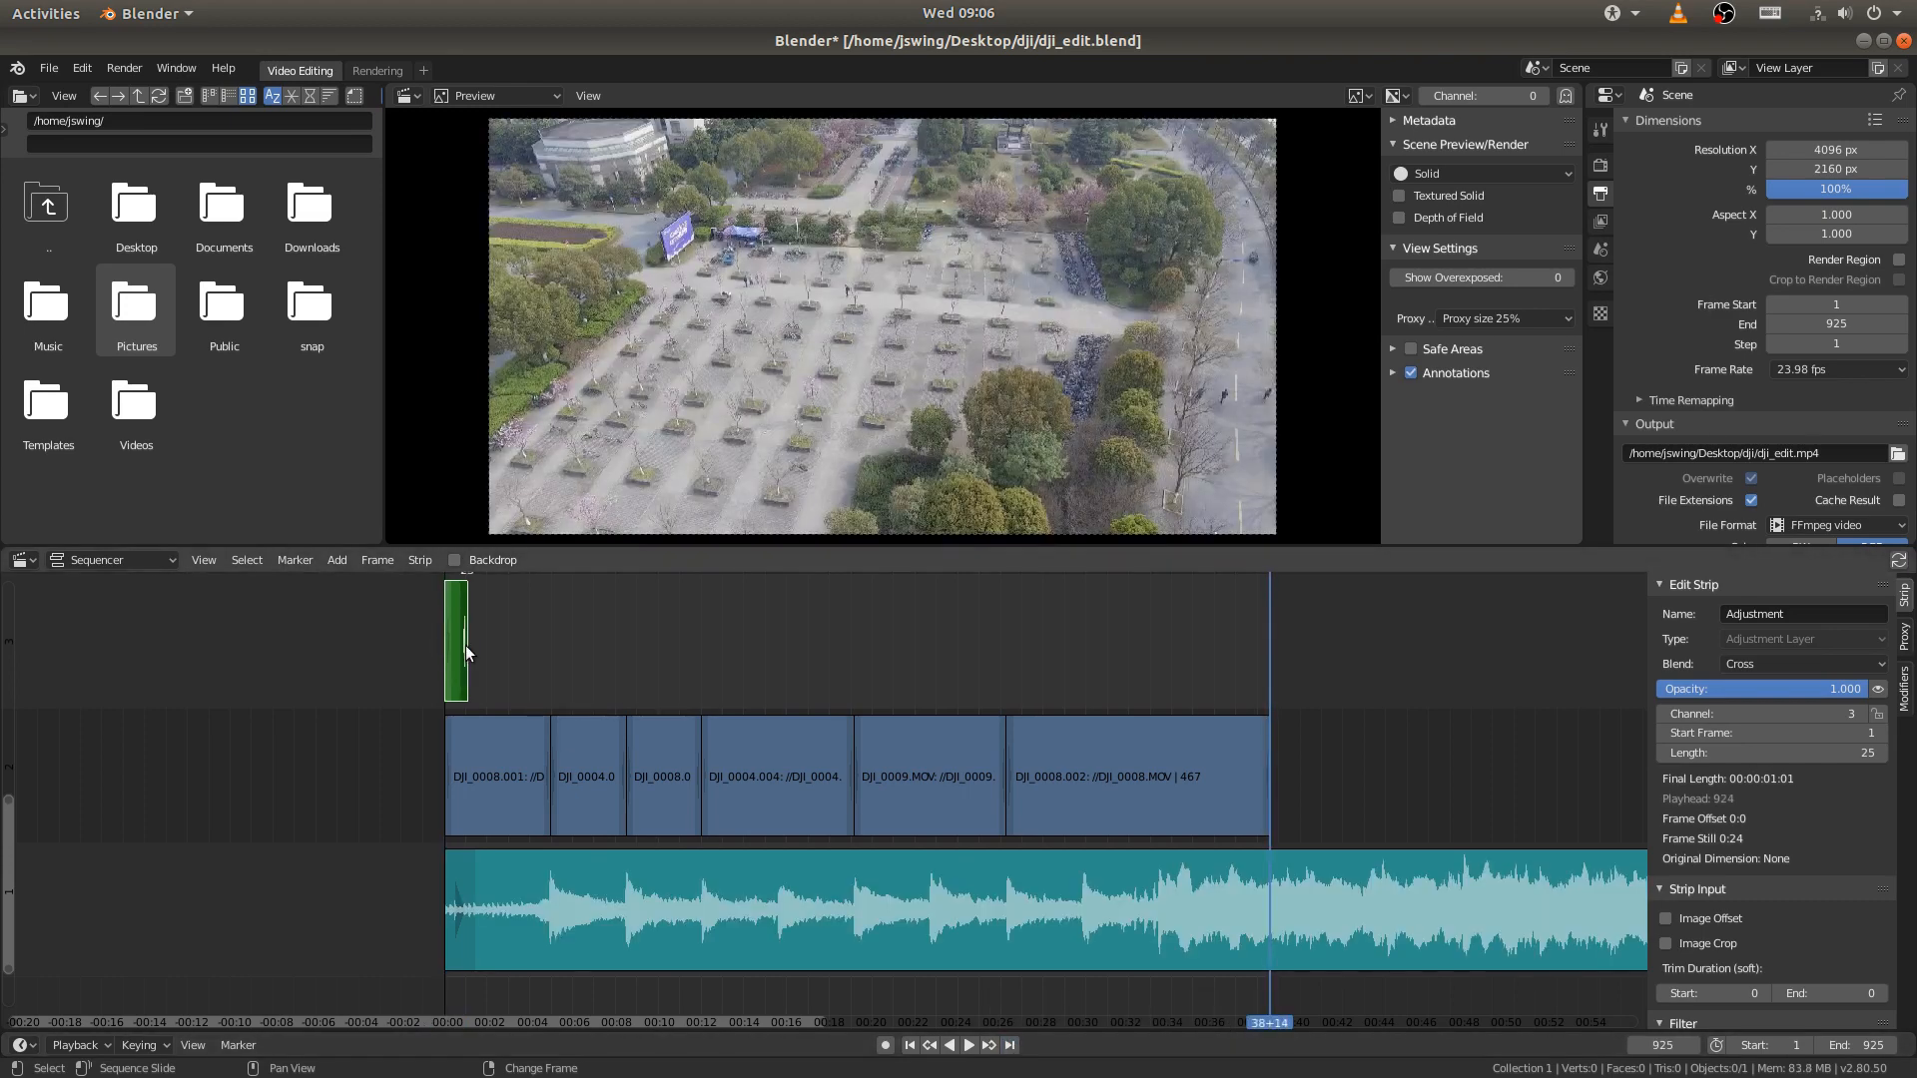
{"action": "left_click_drag", "start_coordinate": [465, 644], "coordinate": [1270, 644]}
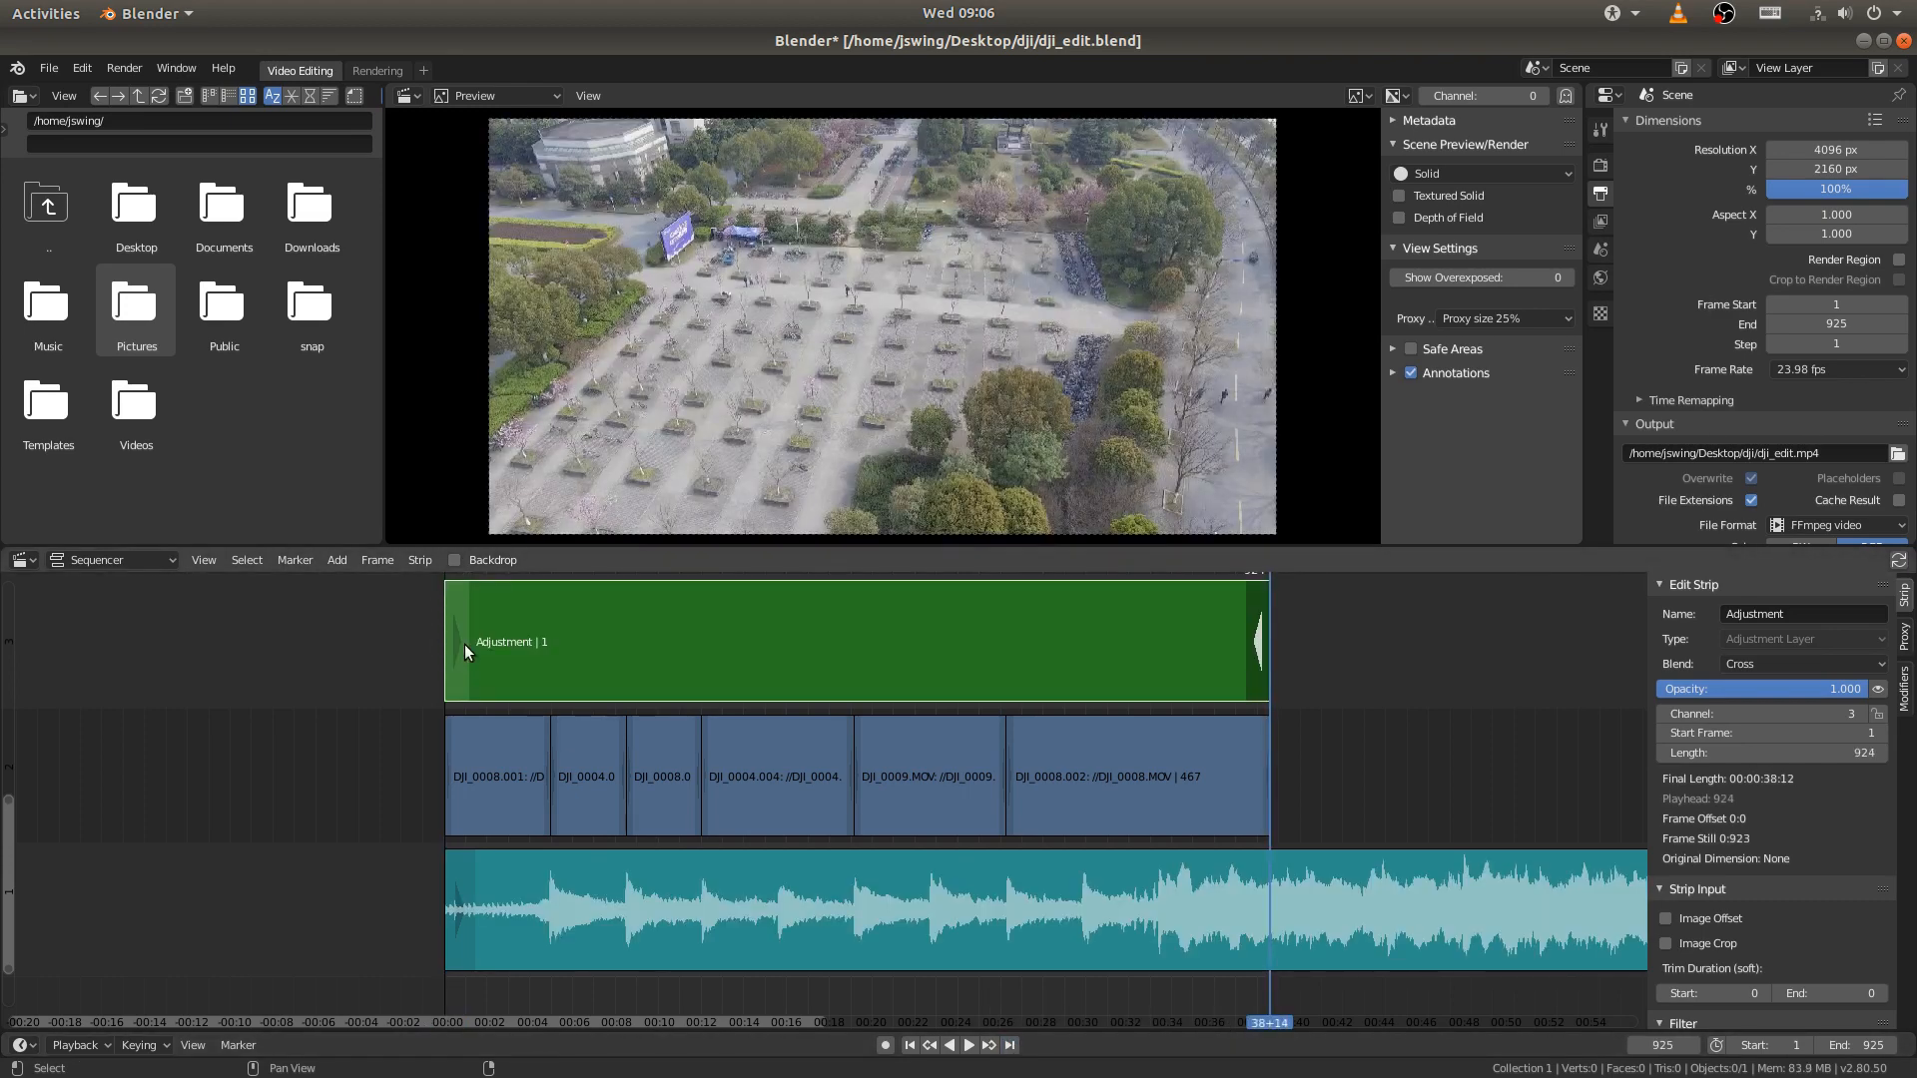
{"action": "middle_click_drag", "start_coordinate": [1101, 671], "coordinate": [1051, 748]}
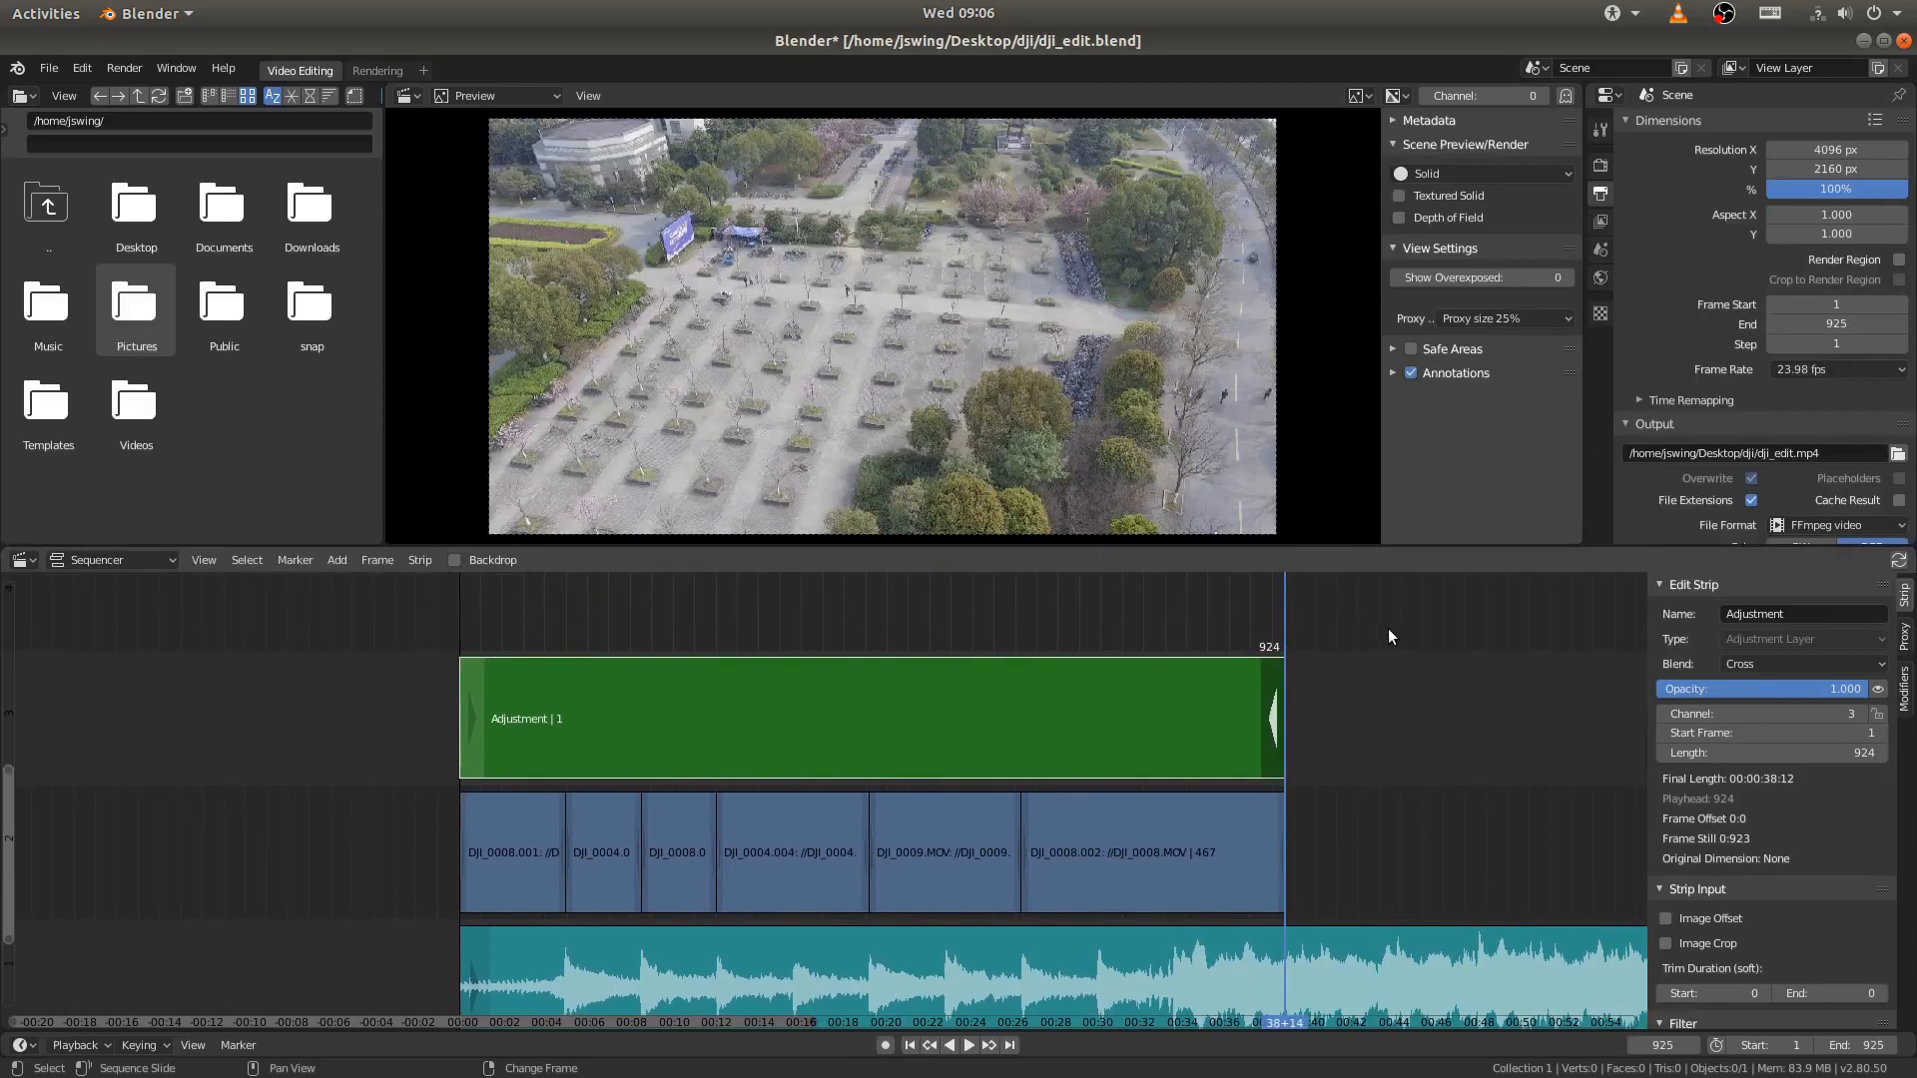
- Scrub through the edit to frame 346 in the DJI_0004.004 strip and save dji_edit.blend
{"action": "right_click_drag", "start_coordinate": [1290, 629], "coordinate": [891, 647]}
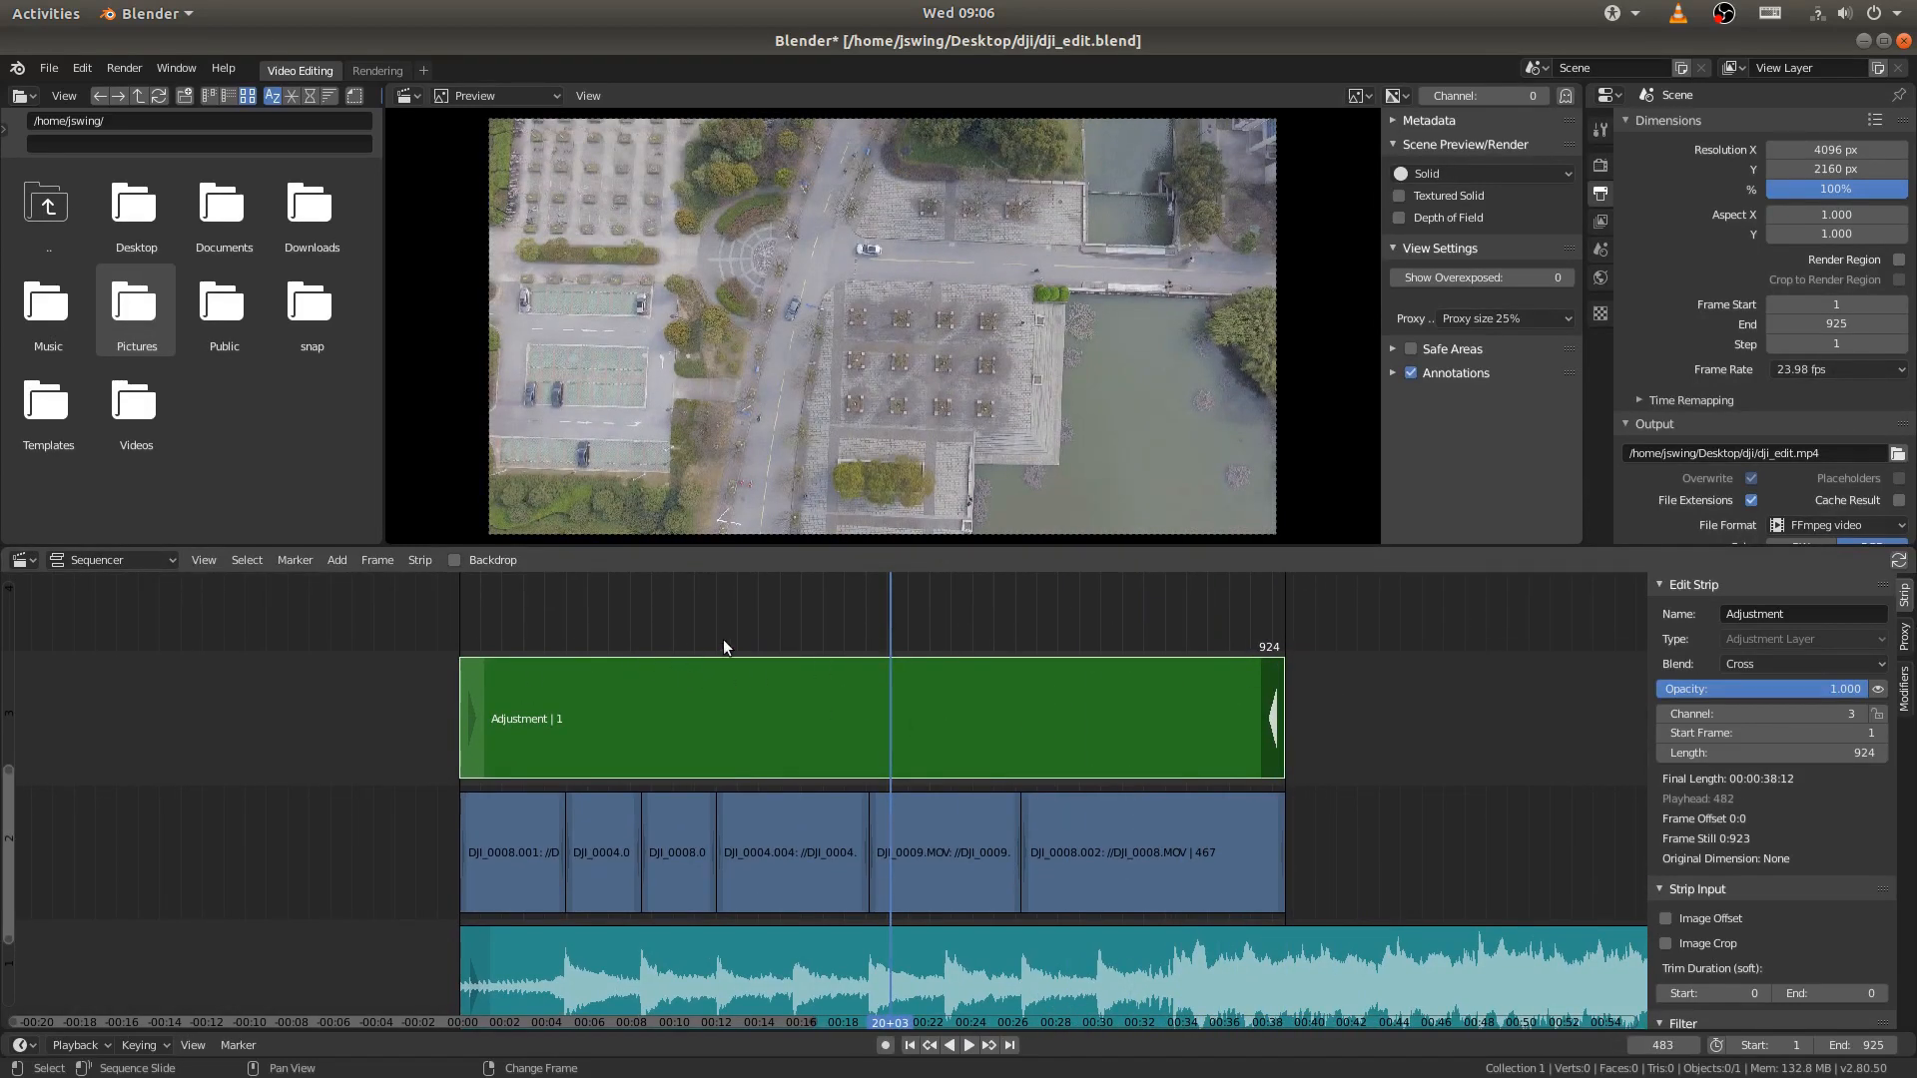
{"action": "mouse_move", "coordinate": [723, 639]}
{"action": "right_mouse_down"}
{"action": "mouse_move", "coordinate": [698, 639]}
{"action": "mouse_move", "coordinate": [727, 644]}
{"action": "right_mouse_up"}
{"action": "key", "text": "space"}
{"action": "key", "text": "space"}
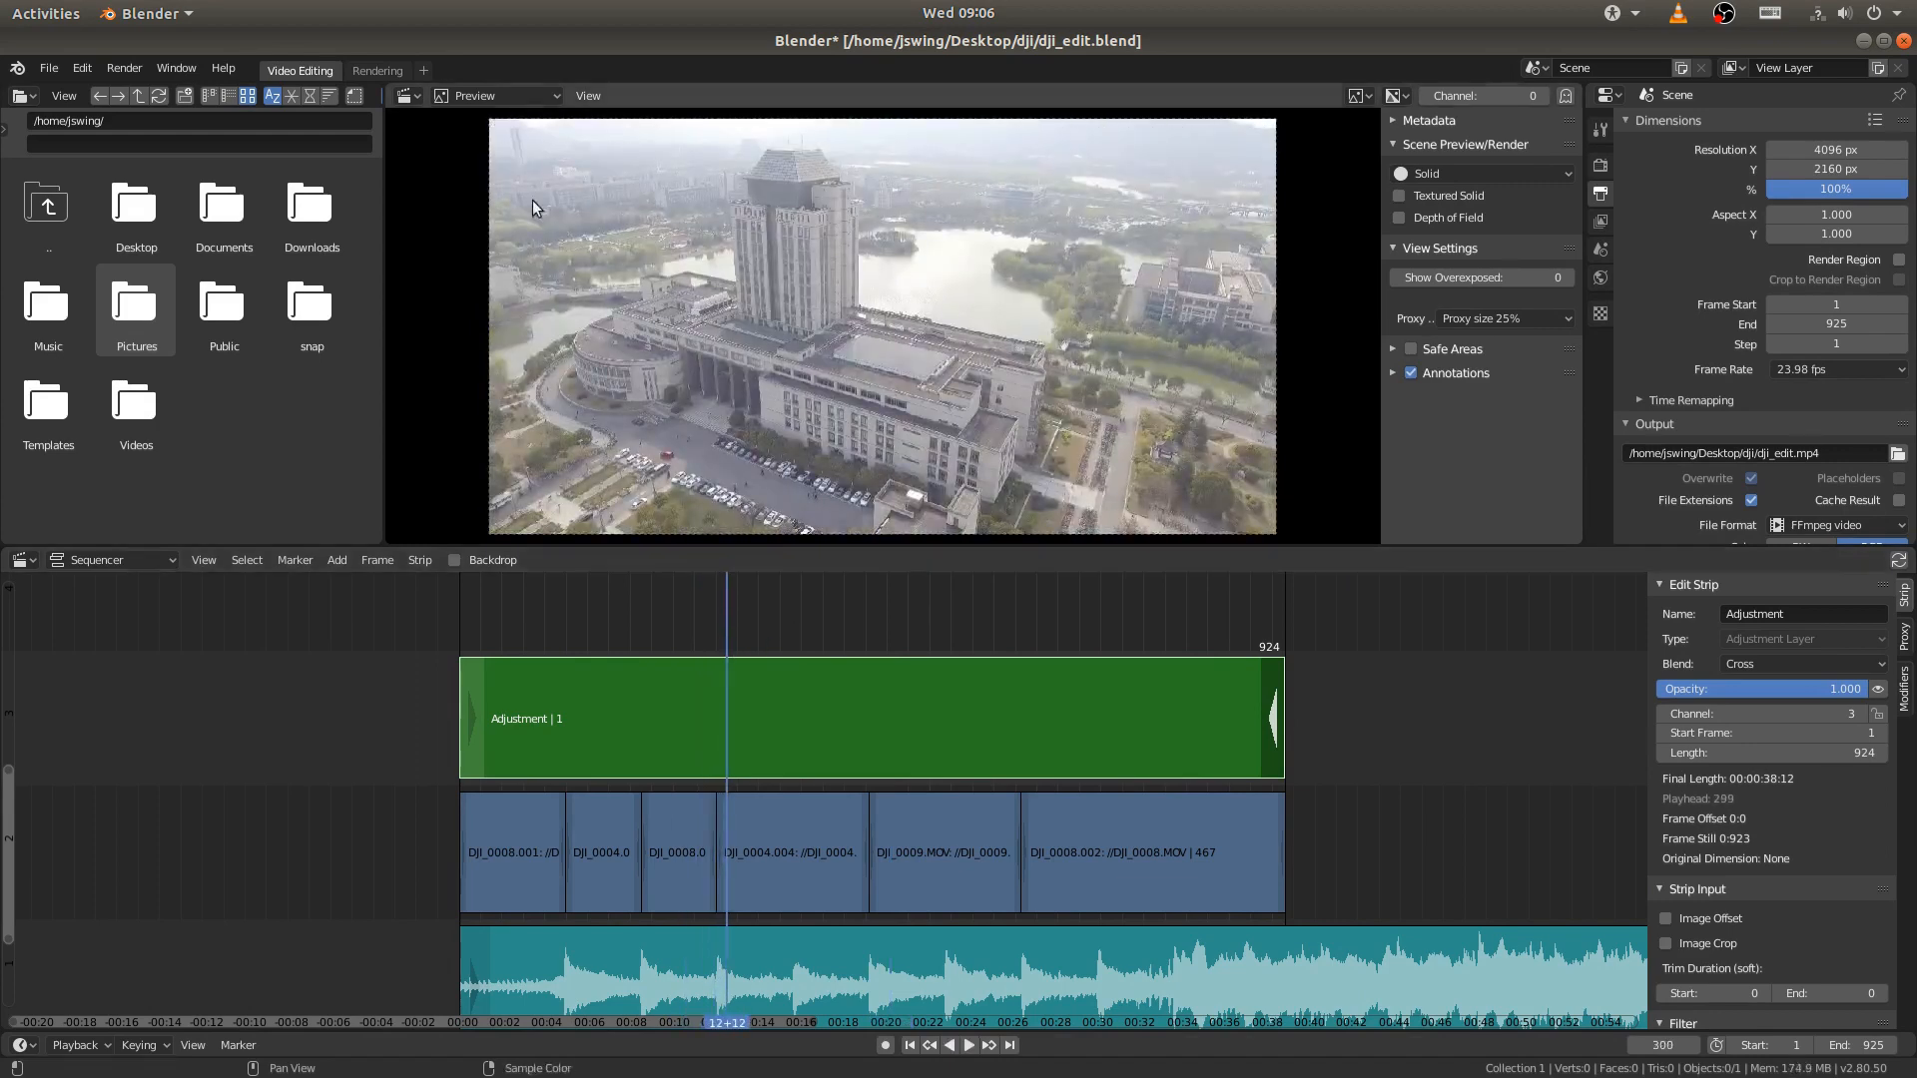
{"action": "middle_click_drag", "start_coordinate": [754, 150], "coordinate": [756, 158]}
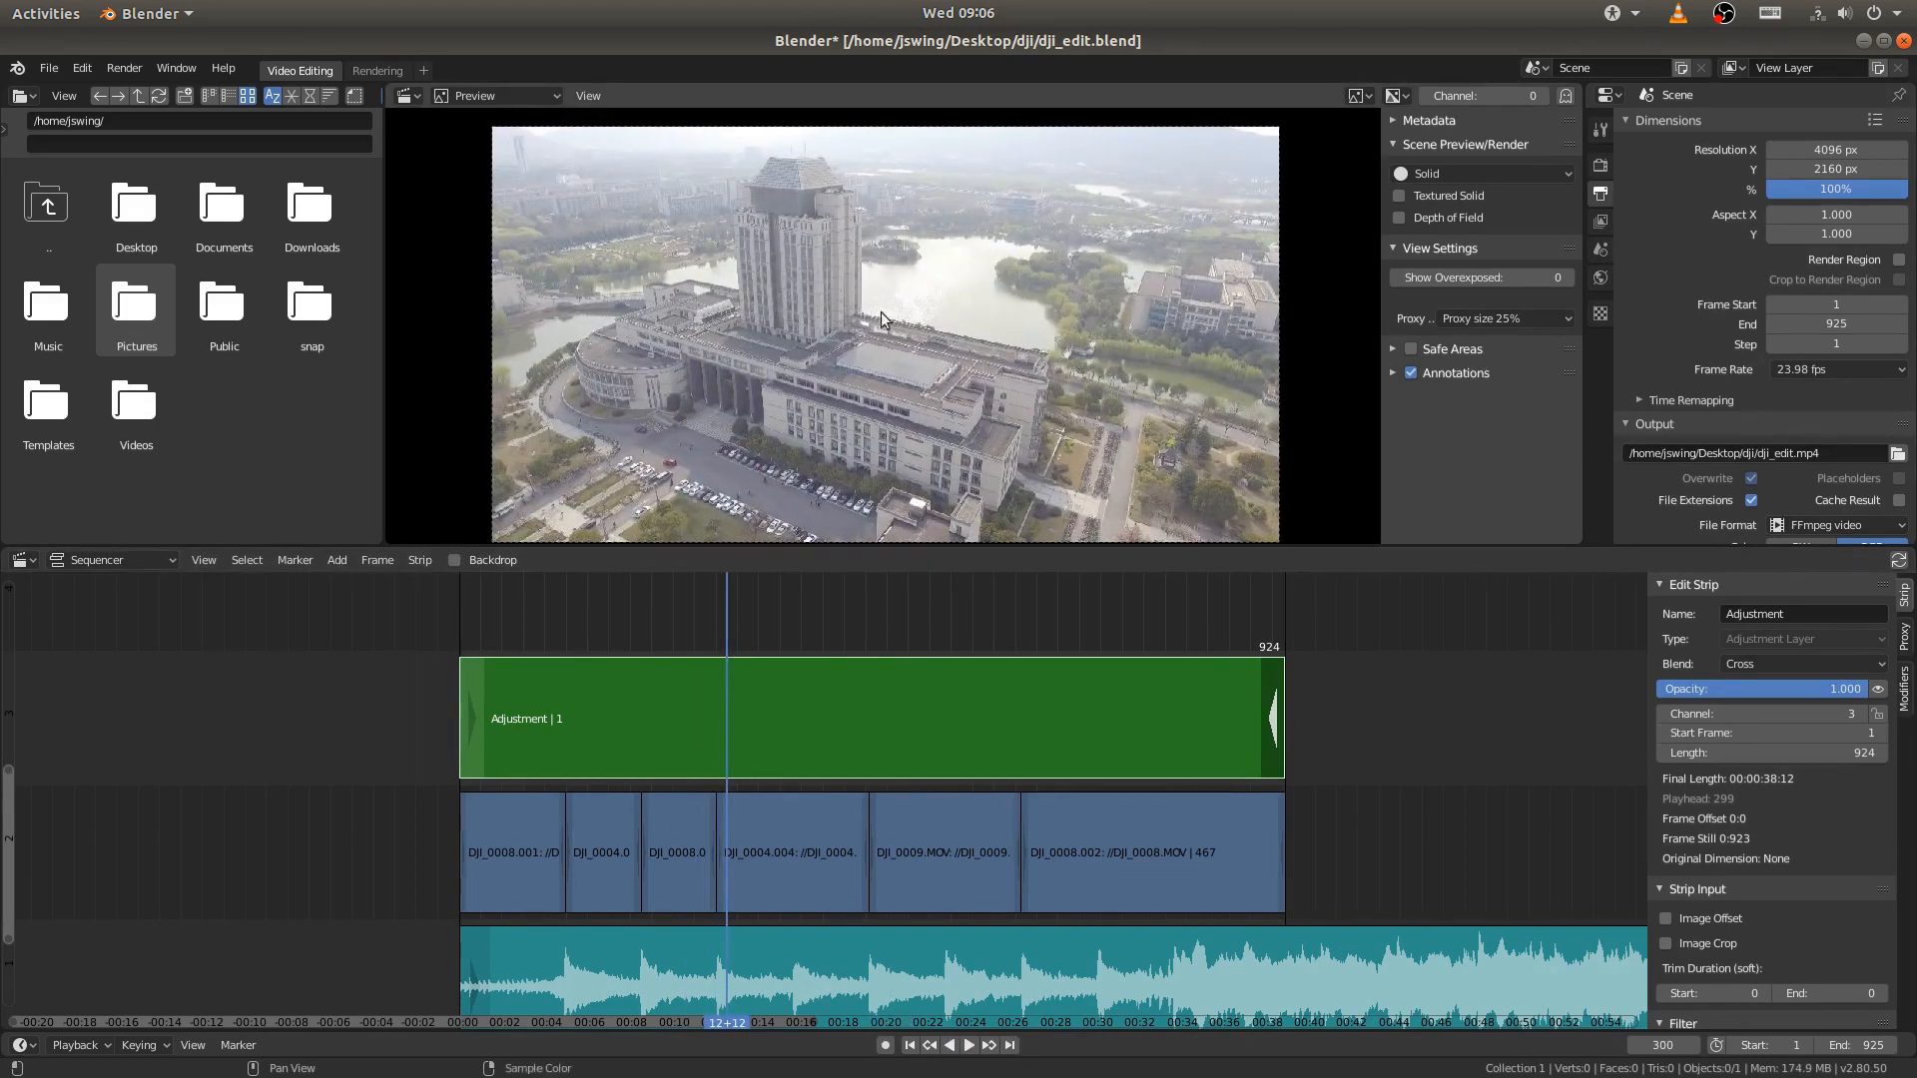
{"action": "middle_click_drag", "start_coordinate": [880, 312], "coordinate": [878, 308]}
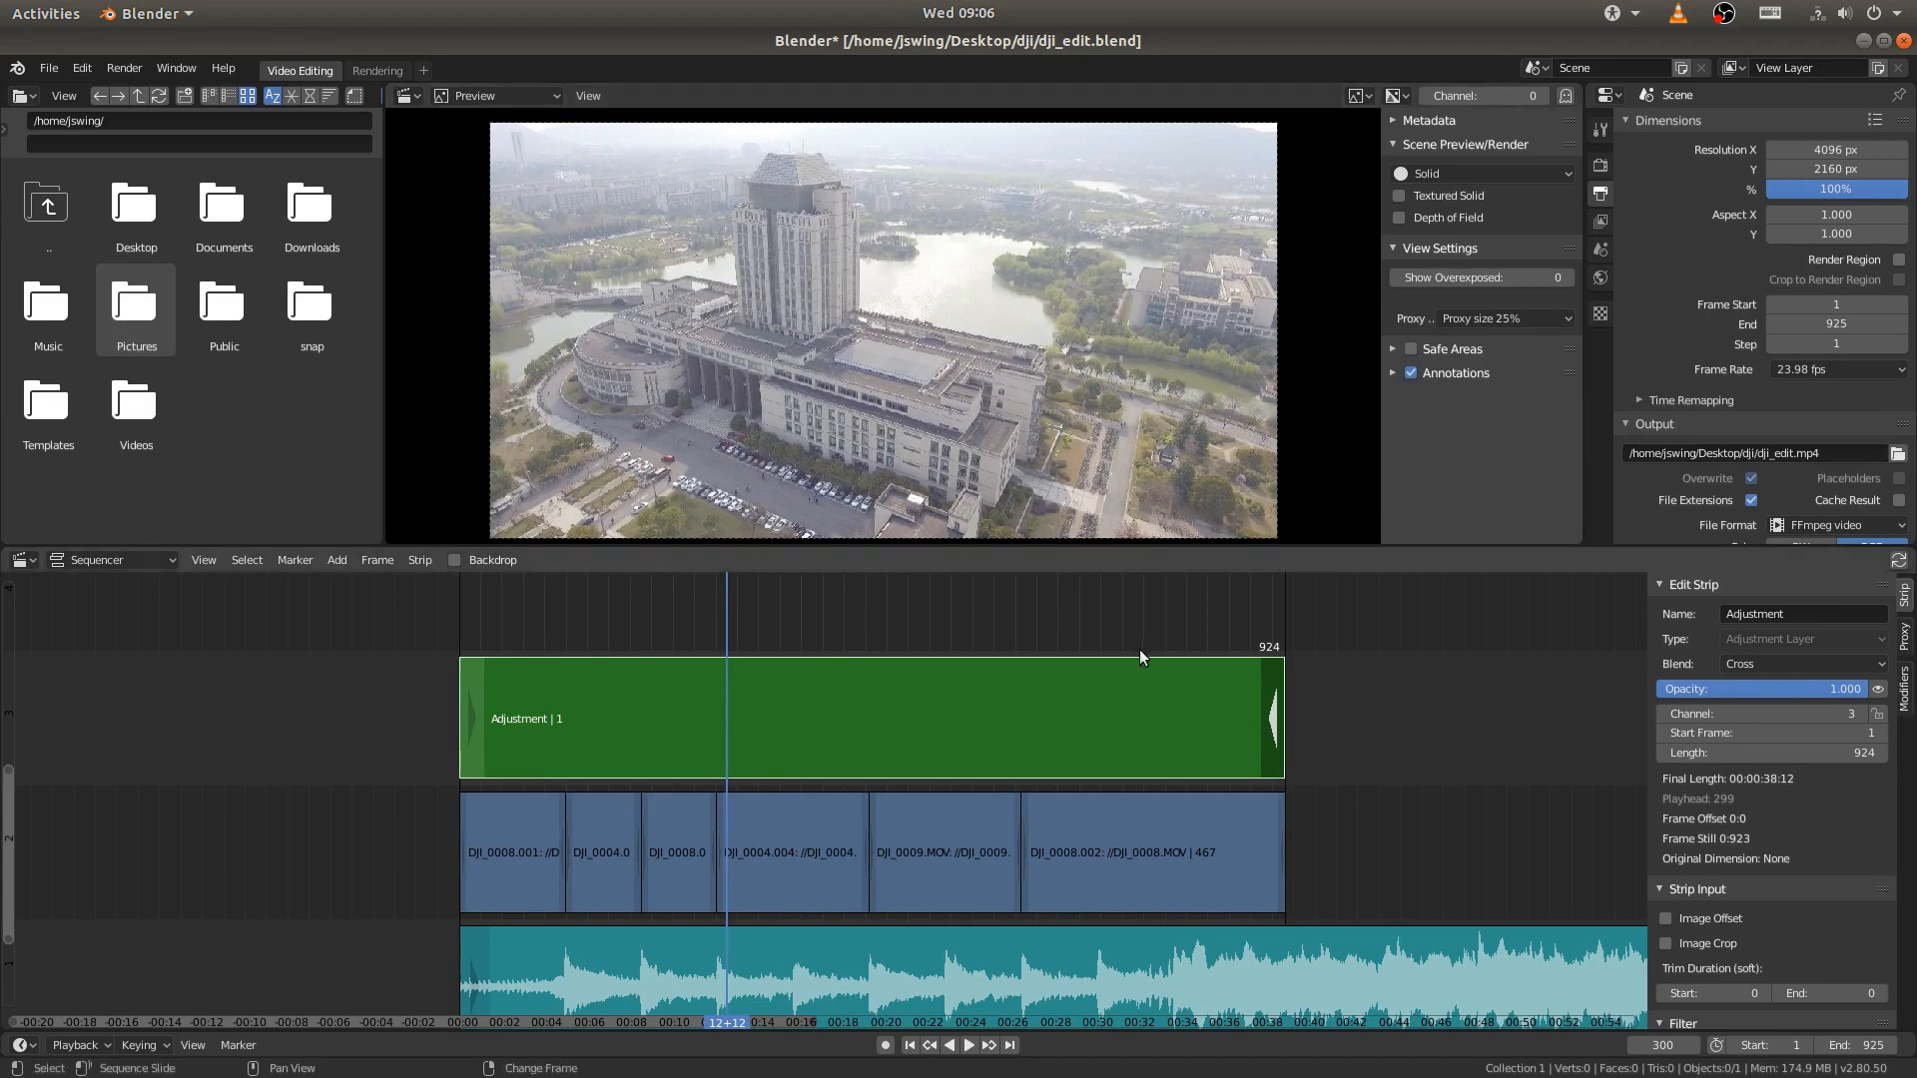
{"action": "right_click_drag", "start_coordinate": [679, 634], "coordinate": [767, 631]}
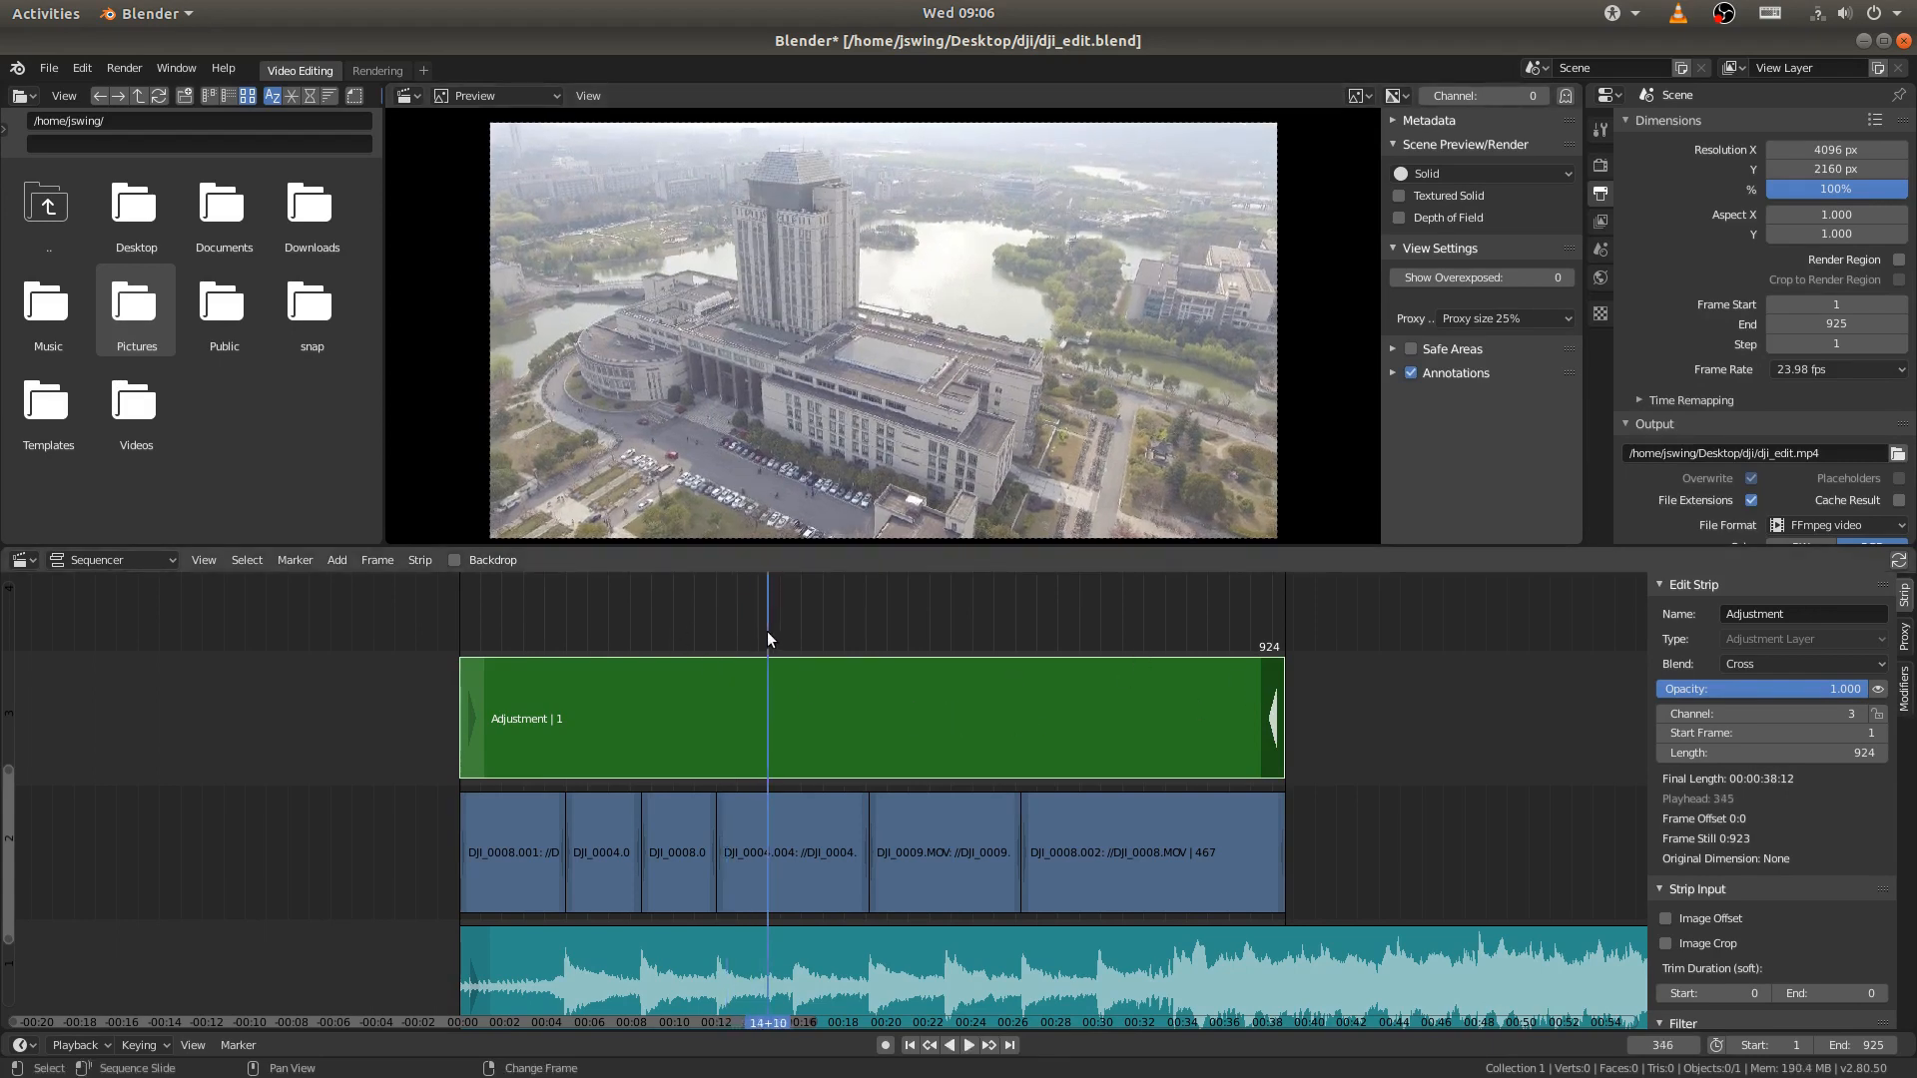
{"action": "key", "text": "ctrl+s"}
- Add a Curves modifier to the adjustment layer and shift its black point to about X 0.23, Y 0
{"action": "left_click", "coordinate": [894, 709]}
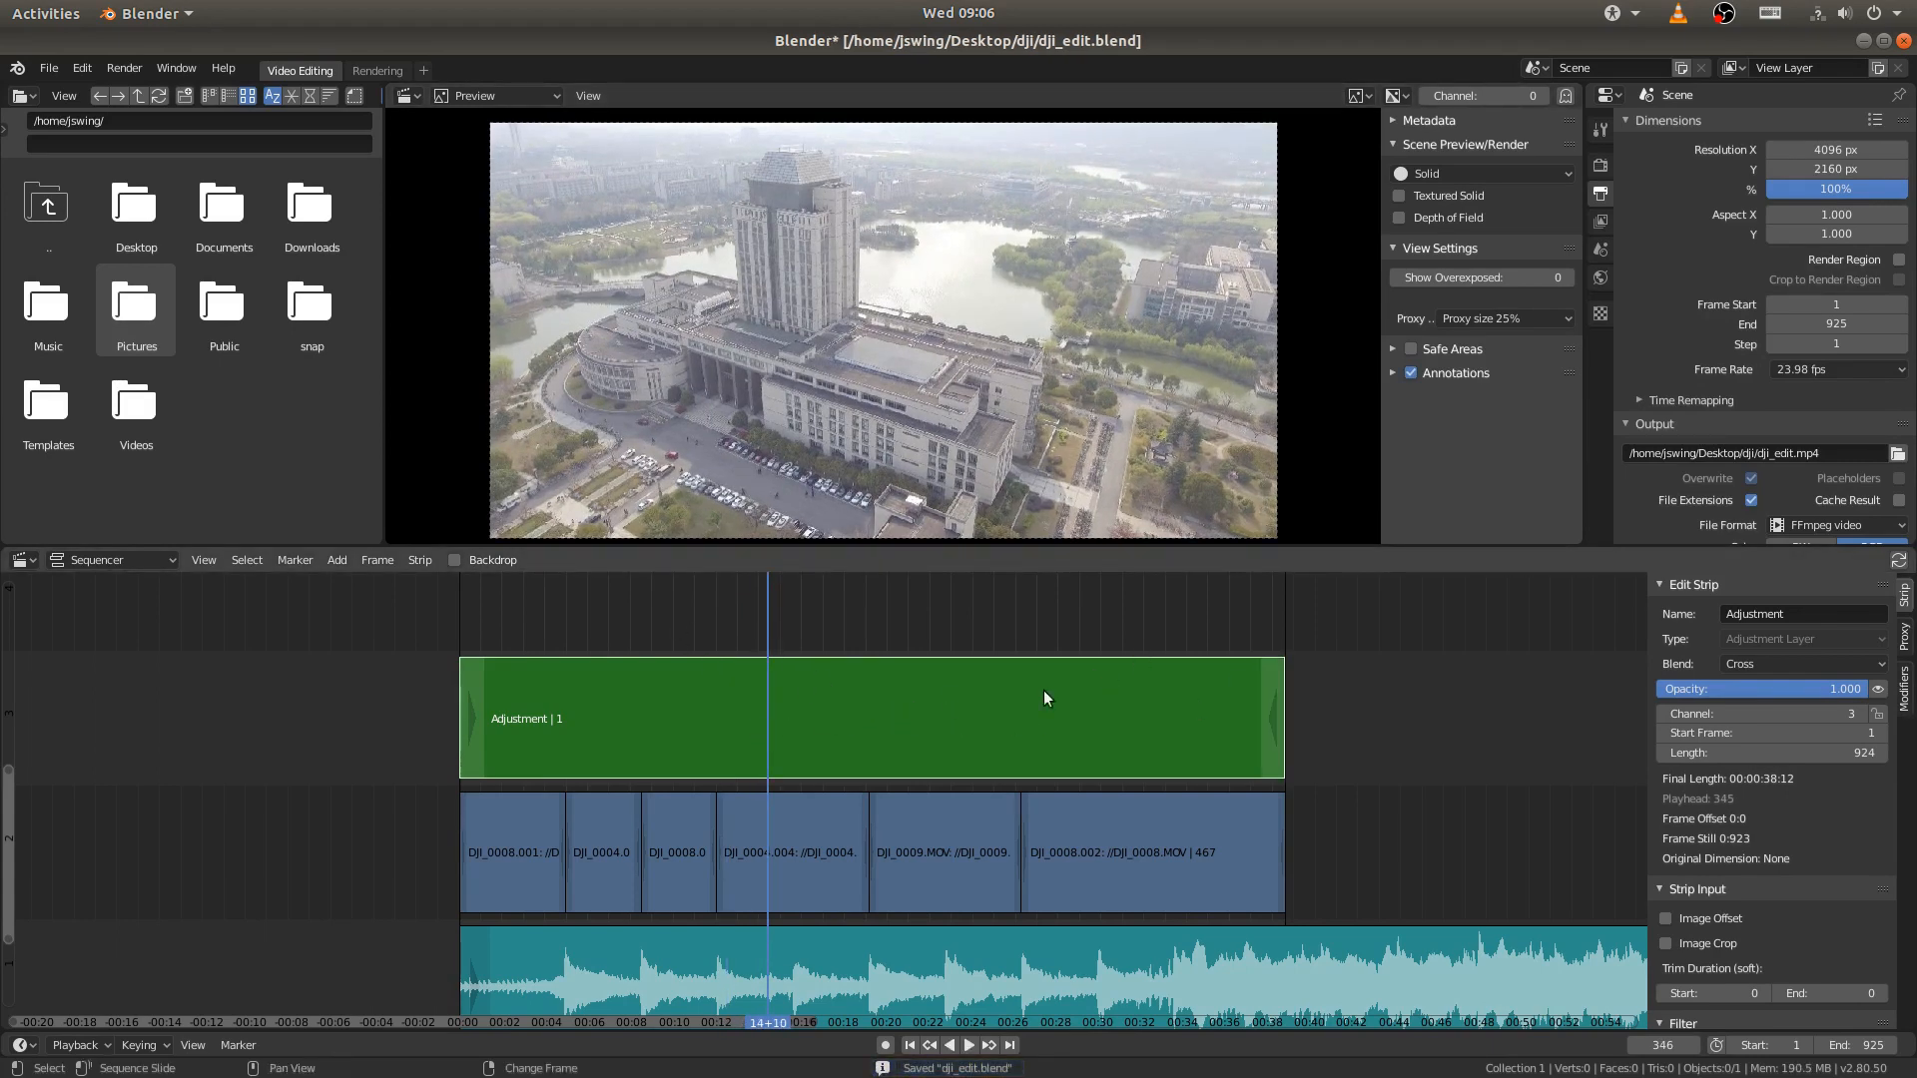
{"action": "left_click", "coordinate": [1905, 689]}
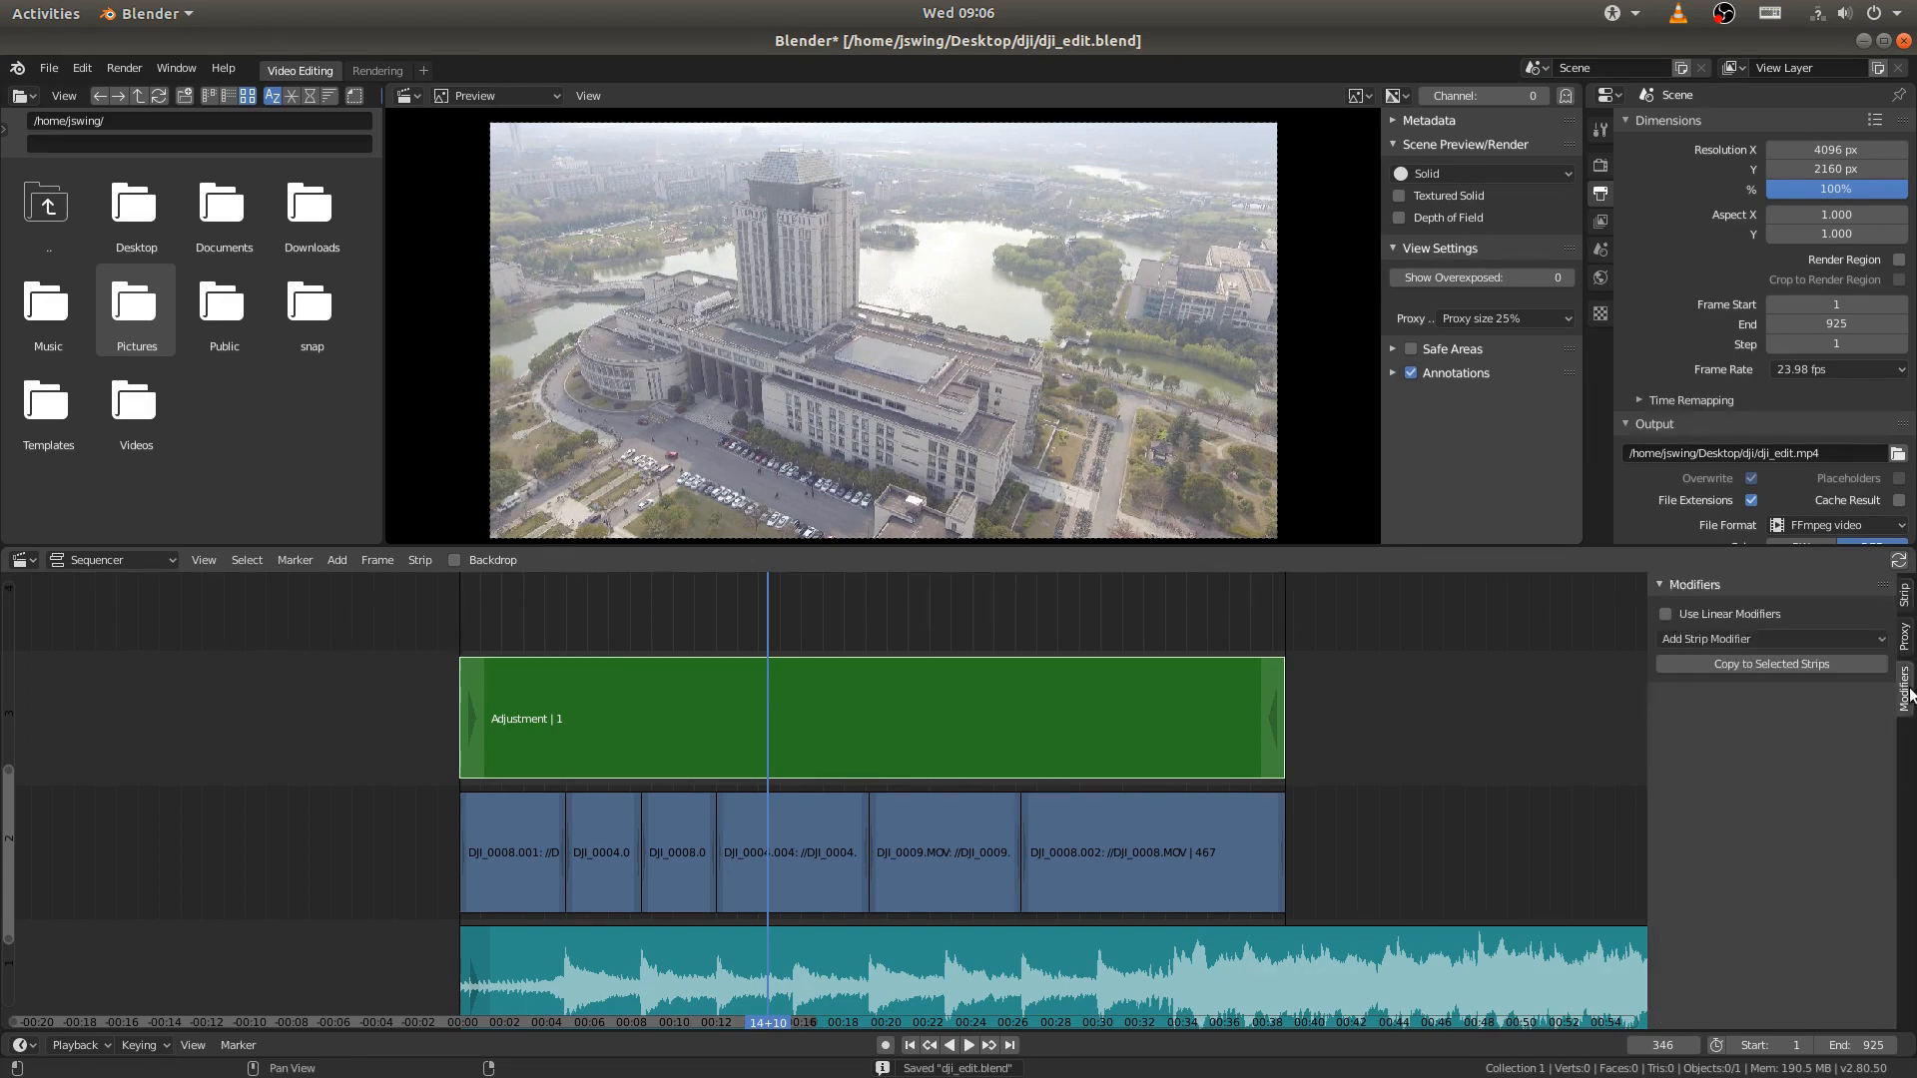
{"action": "left_click", "coordinate": [1730, 641]}
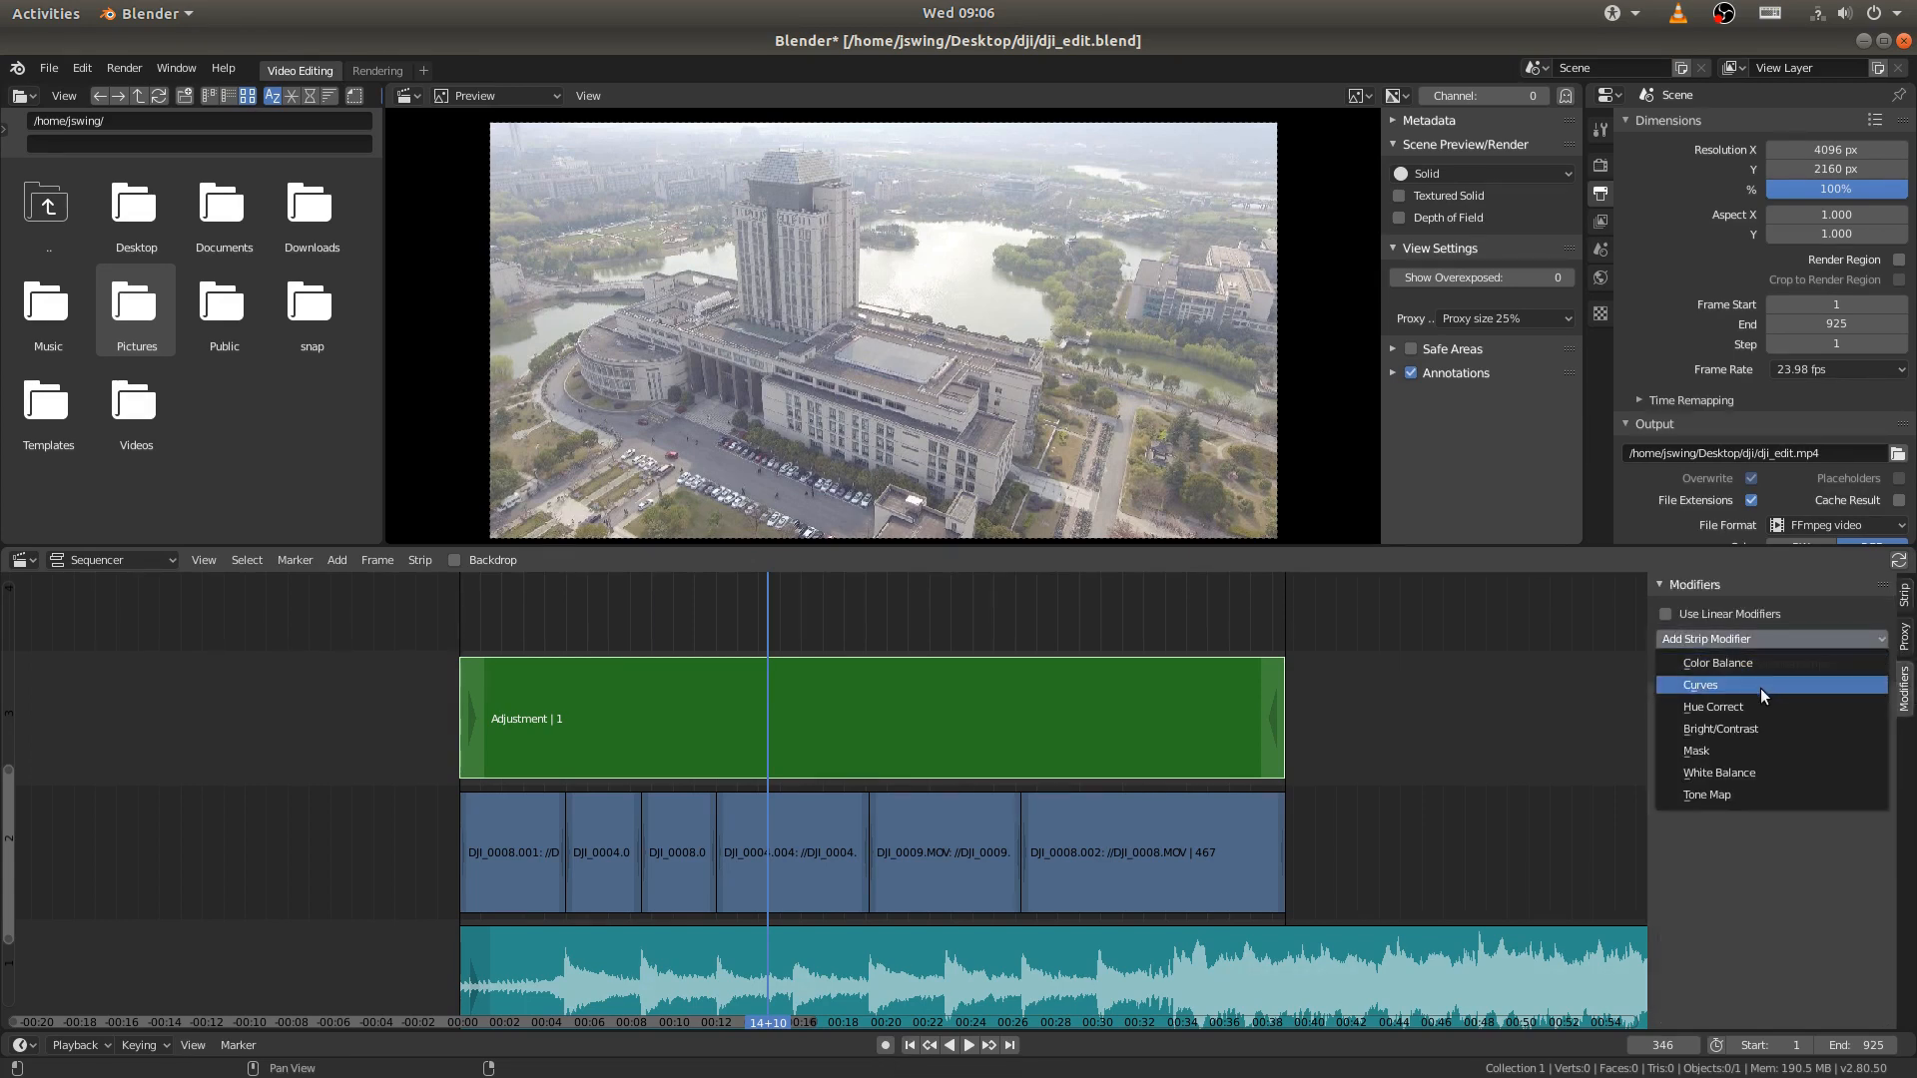
{"action": "left_click", "coordinate": [1702, 685]}
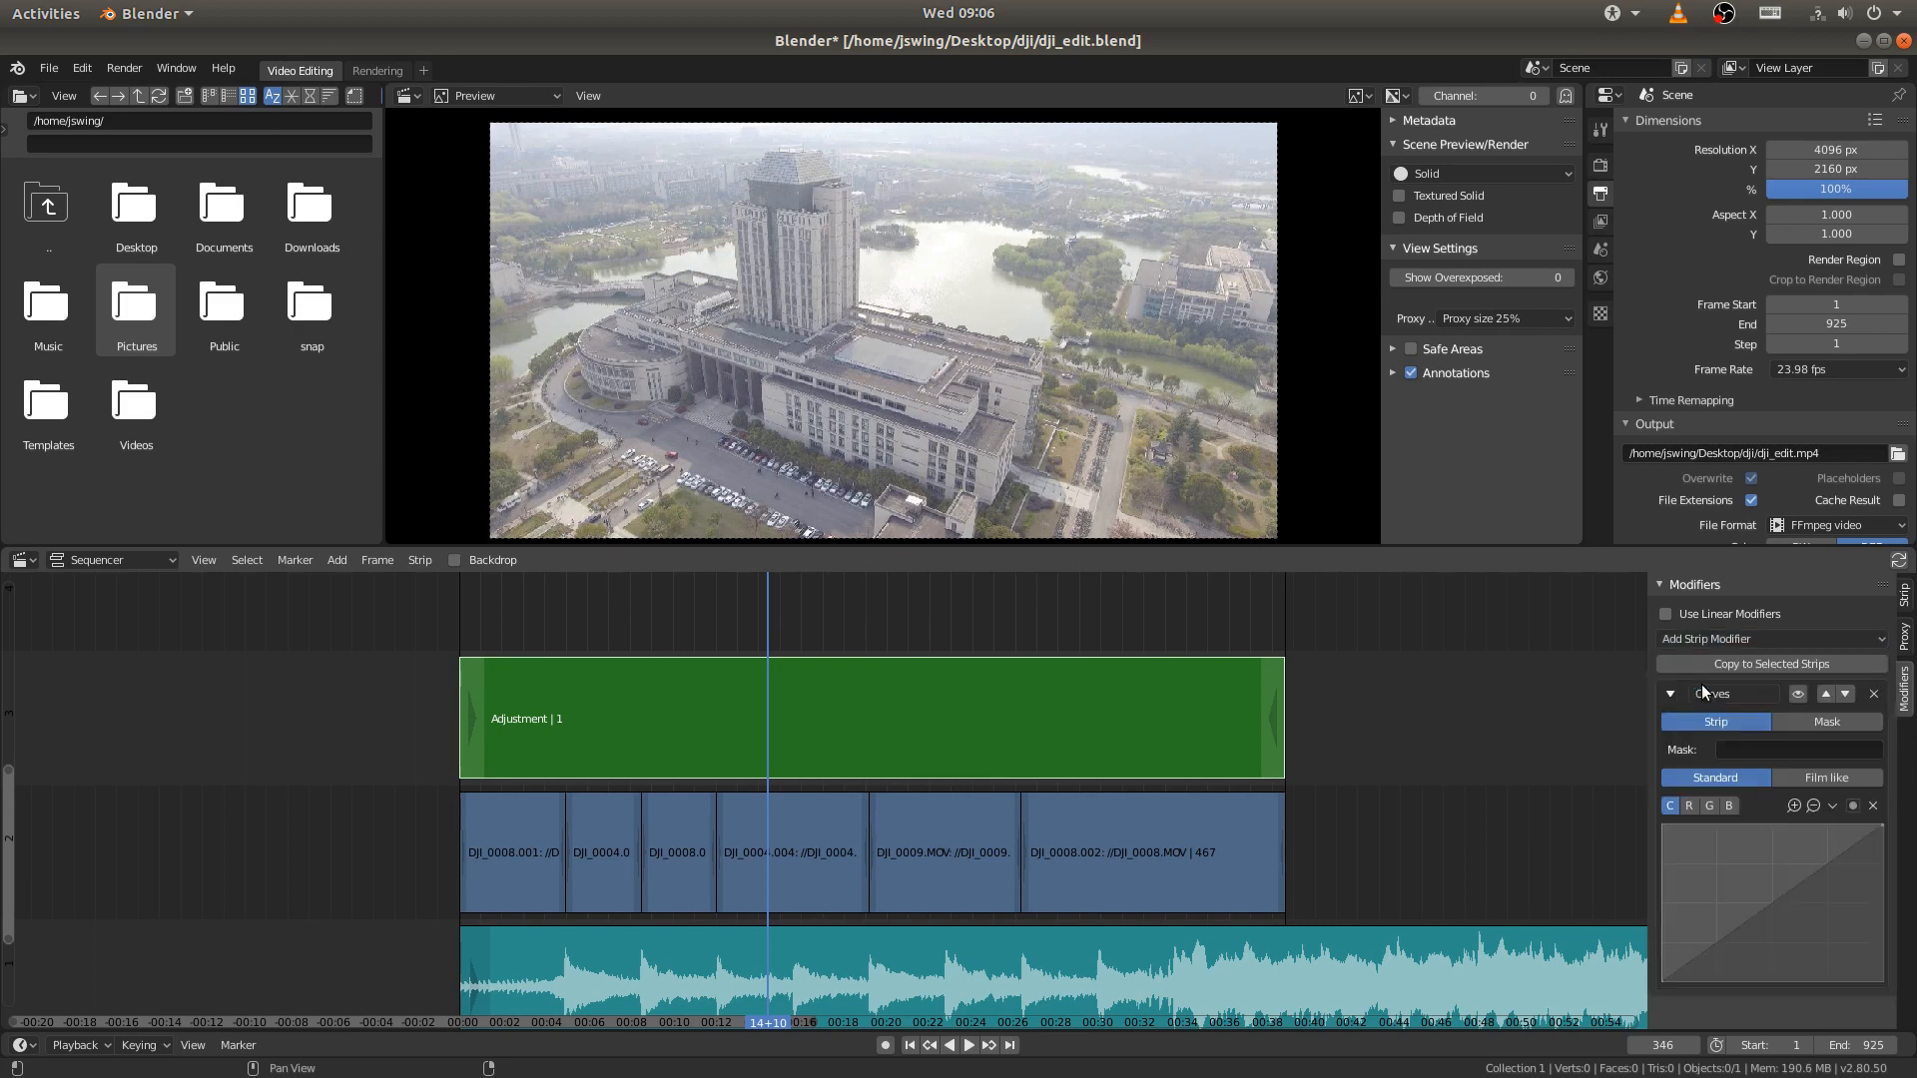
{"action": "left_click", "coordinate": [1663, 981]}
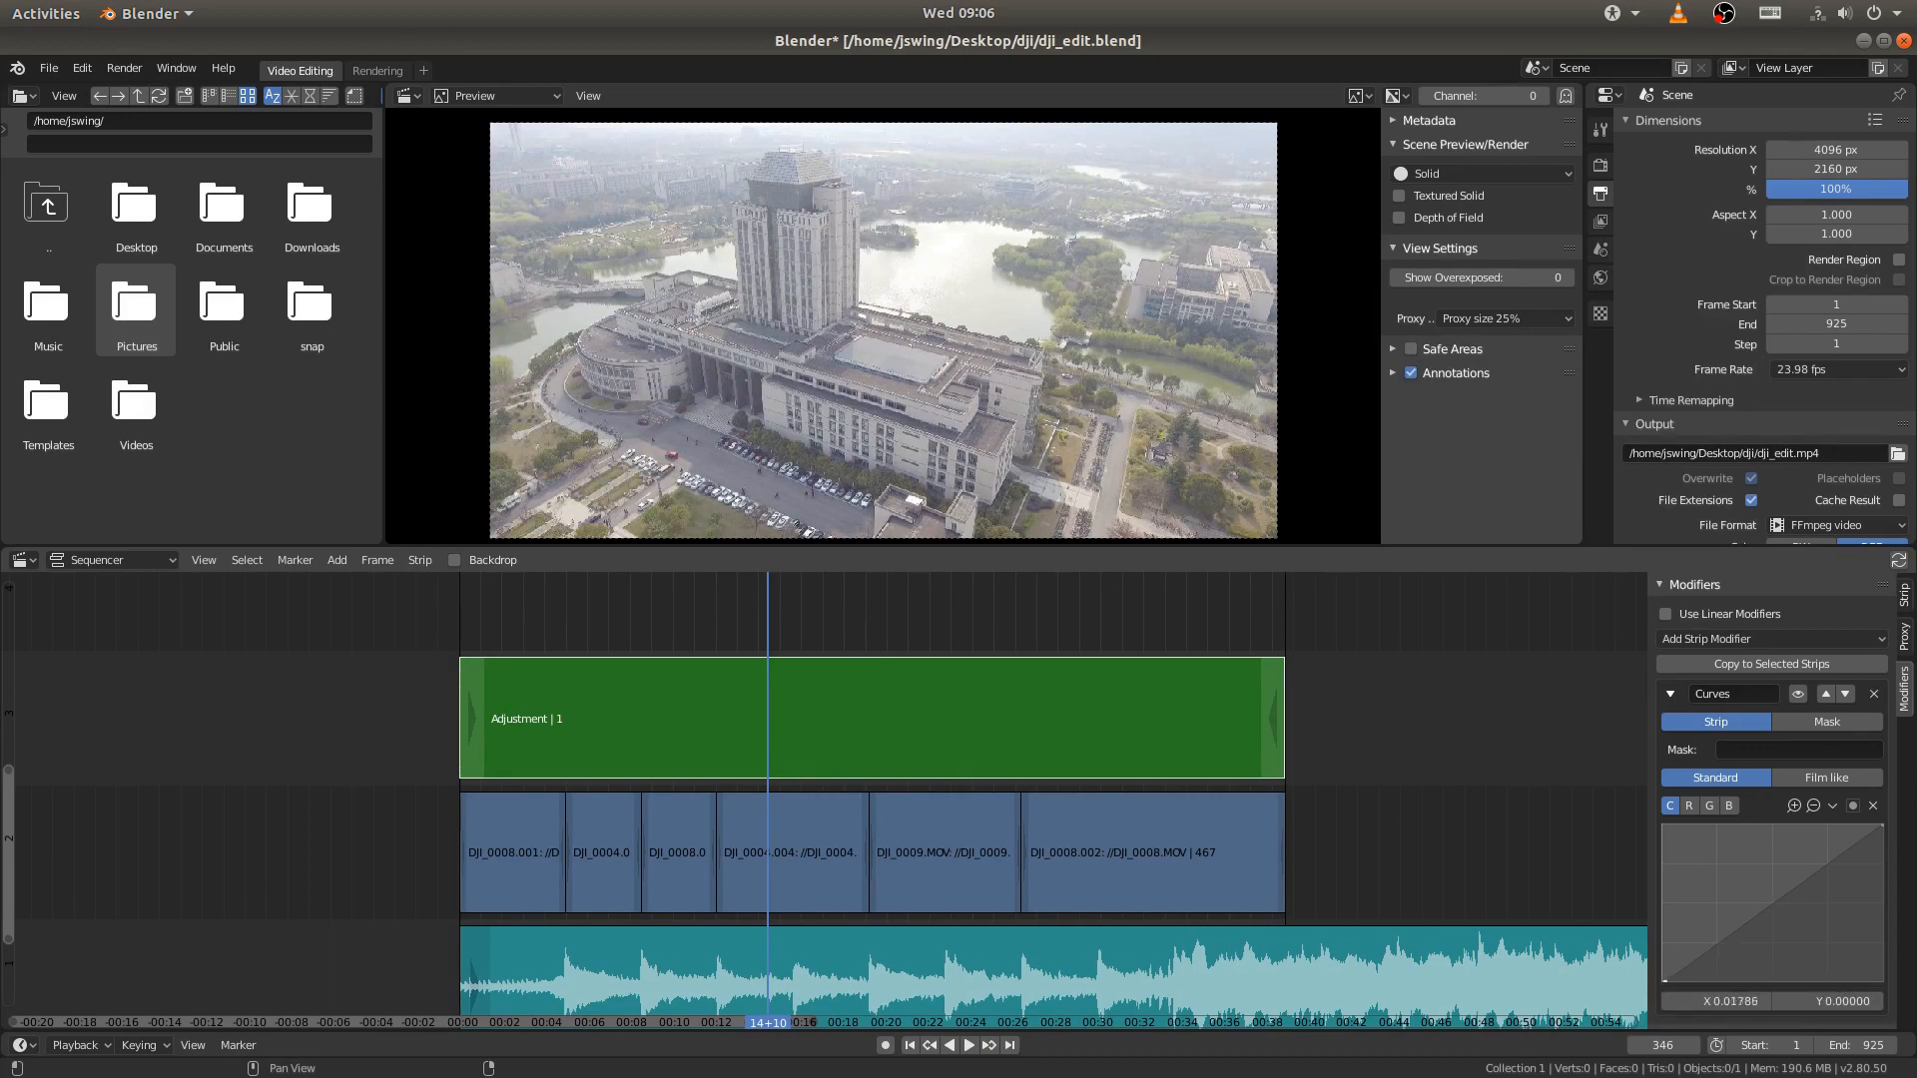
{"action": "left_click_drag", "start_coordinate": [1666, 980], "coordinate": [1712, 981]}
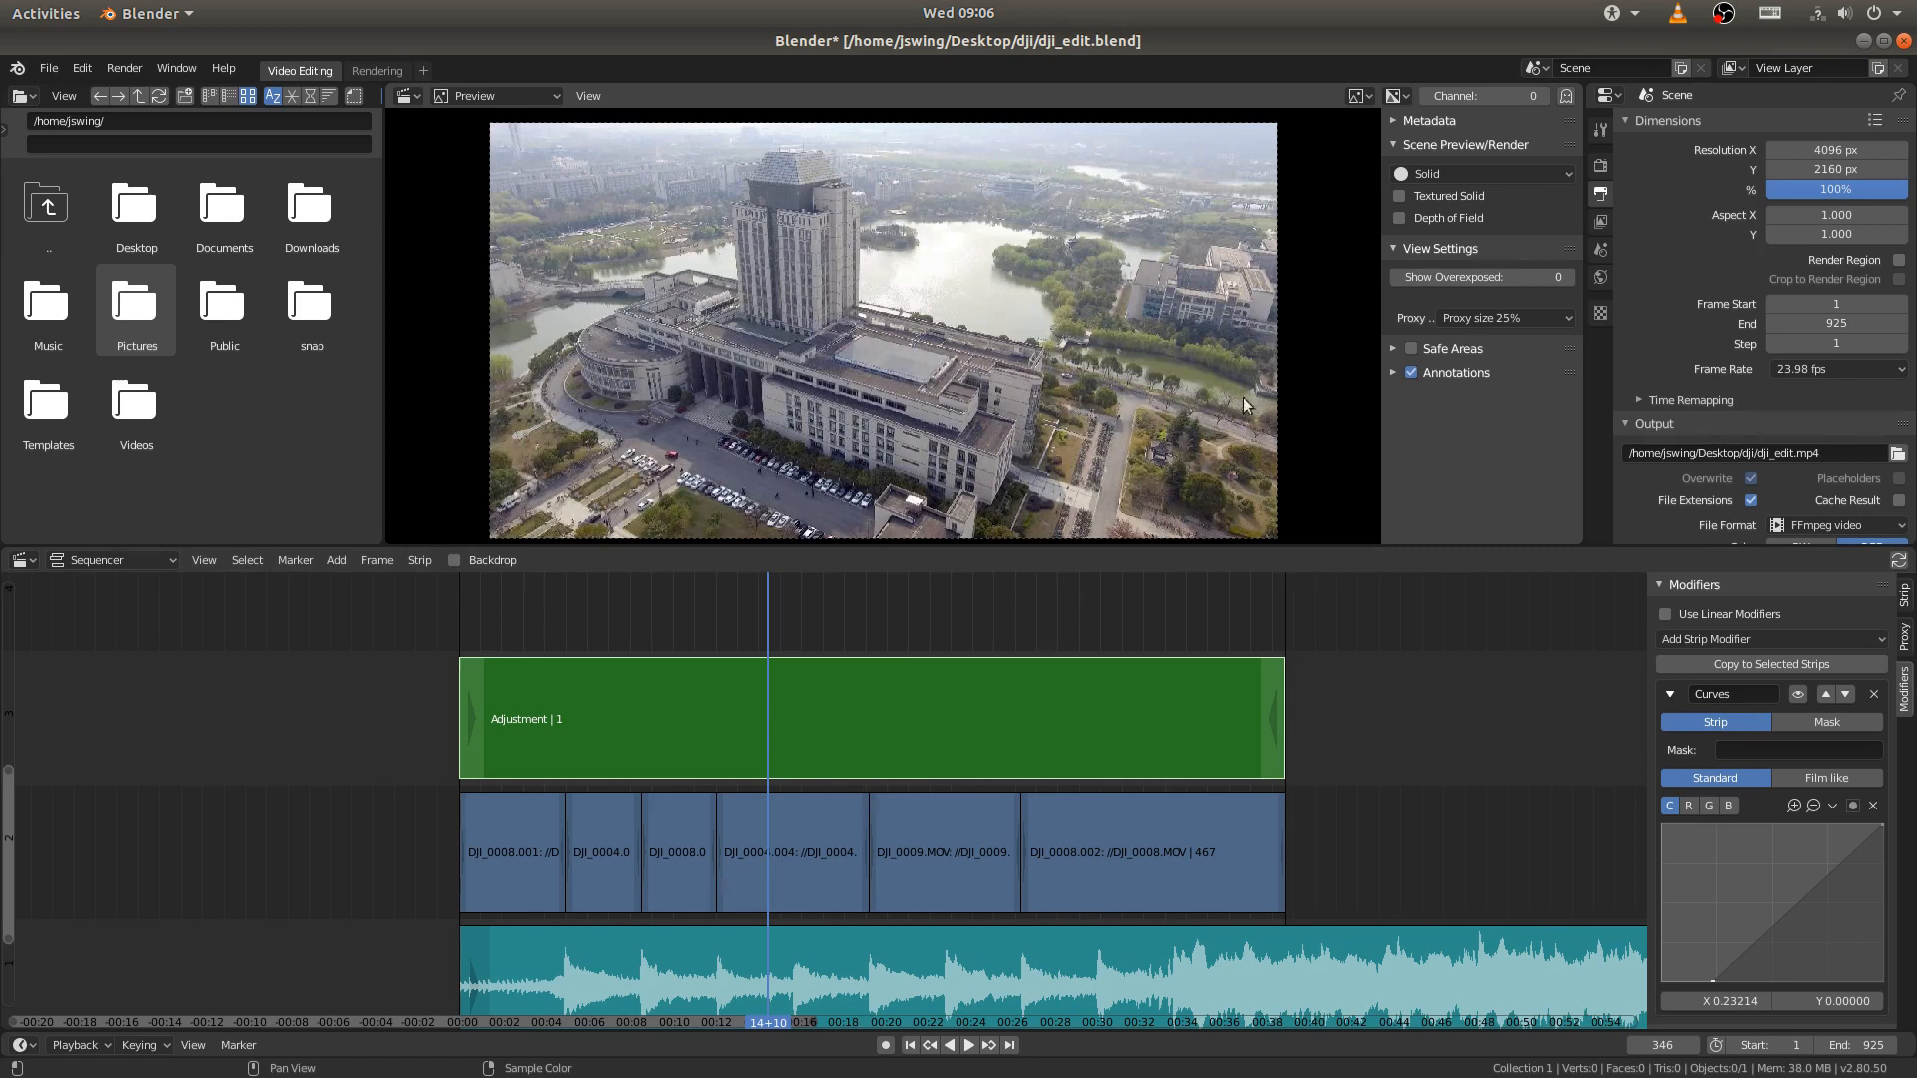
- Inspect the tower and building details up close in the preview and open the preview's proxy size options
{"action": "scroll", "coordinate": [1203, 423], "scroll_direction": "up", "scroll_amount": 3}
{"action": "middle_click_drag", "start_coordinate": [1203, 423], "coordinate": [1002, 449]}
{"action": "middle_click_drag", "start_coordinate": [967, 327], "coordinate": [1109, 493]}
{"action": "middle_click_drag", "start_coordinate": [936, 454], "coordinate": [1205, 540]}
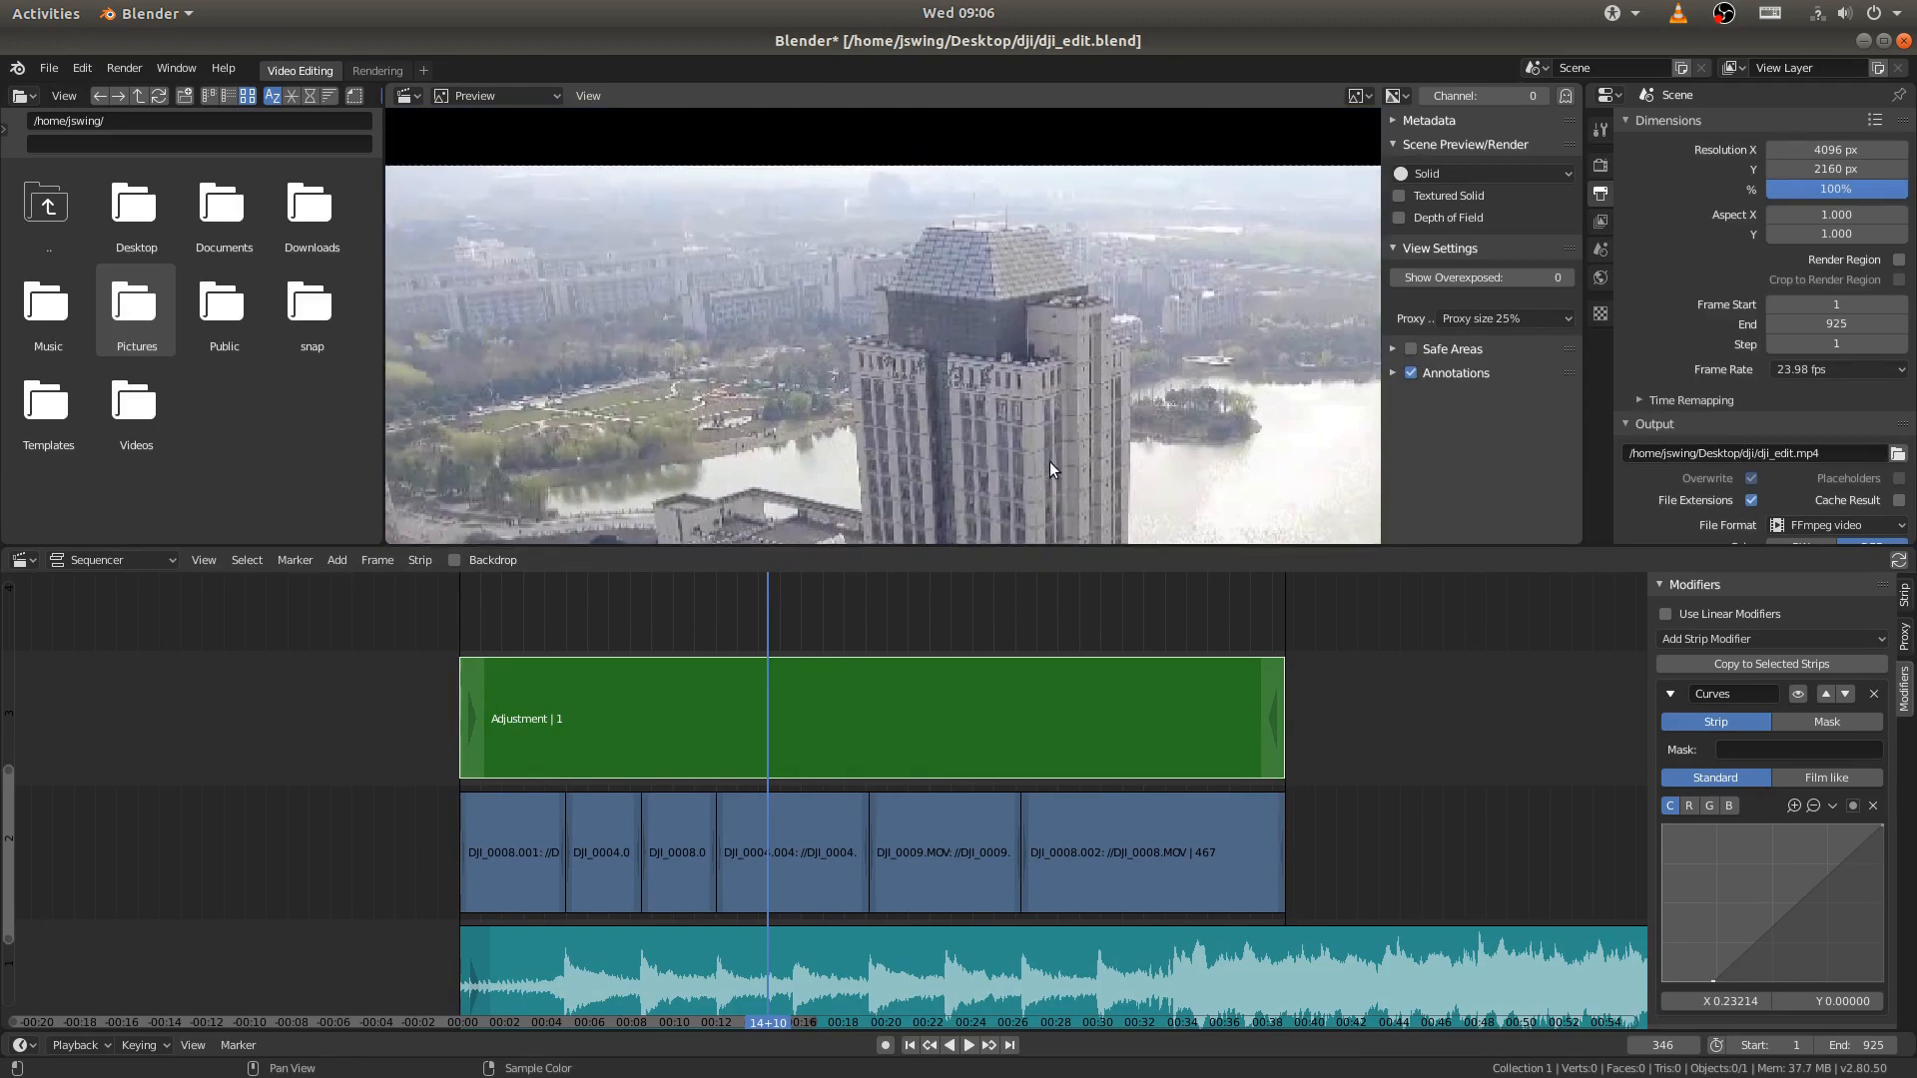
{"action": "middle_click_drag", "start_coordinate": [1050, 461], "coordinate": [972, 317]}
{"action": "key", "text": "Home"}
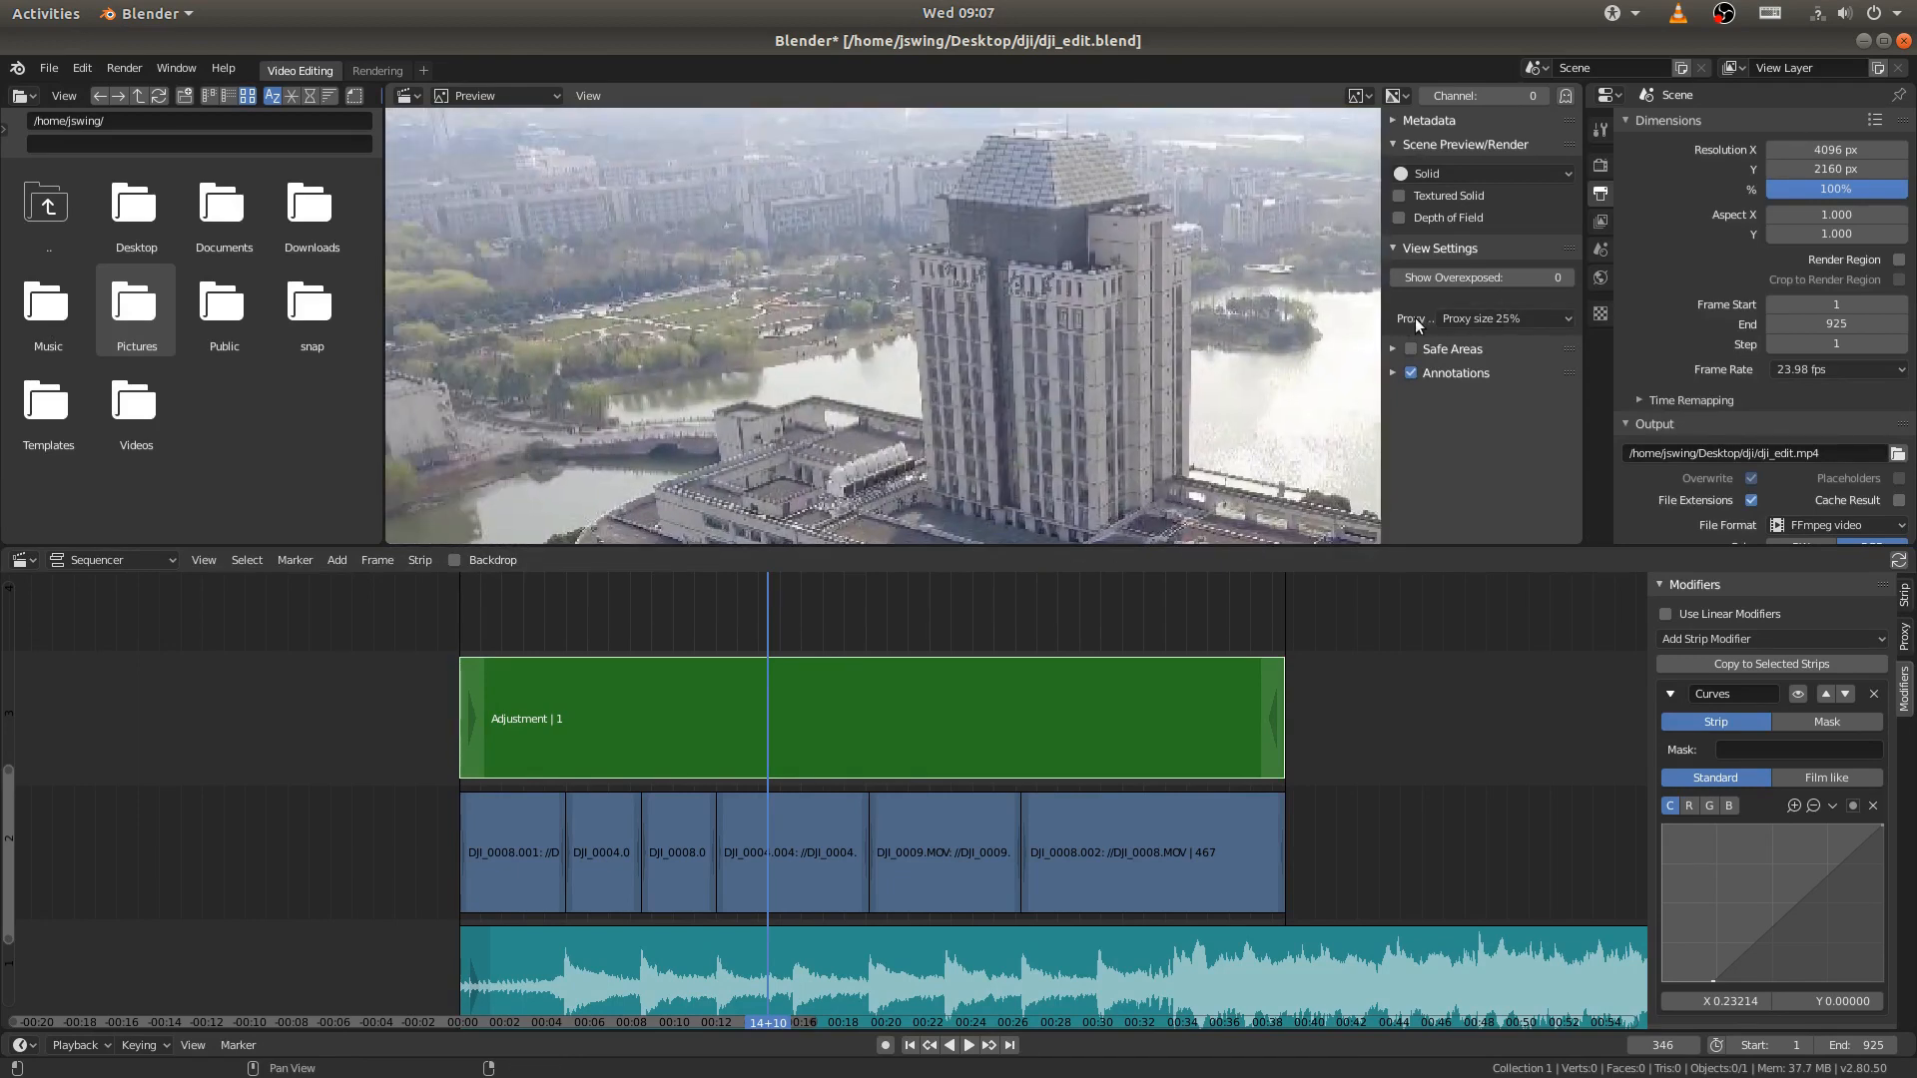
{"action": "left_click", "coordinate": [1476, 319]}
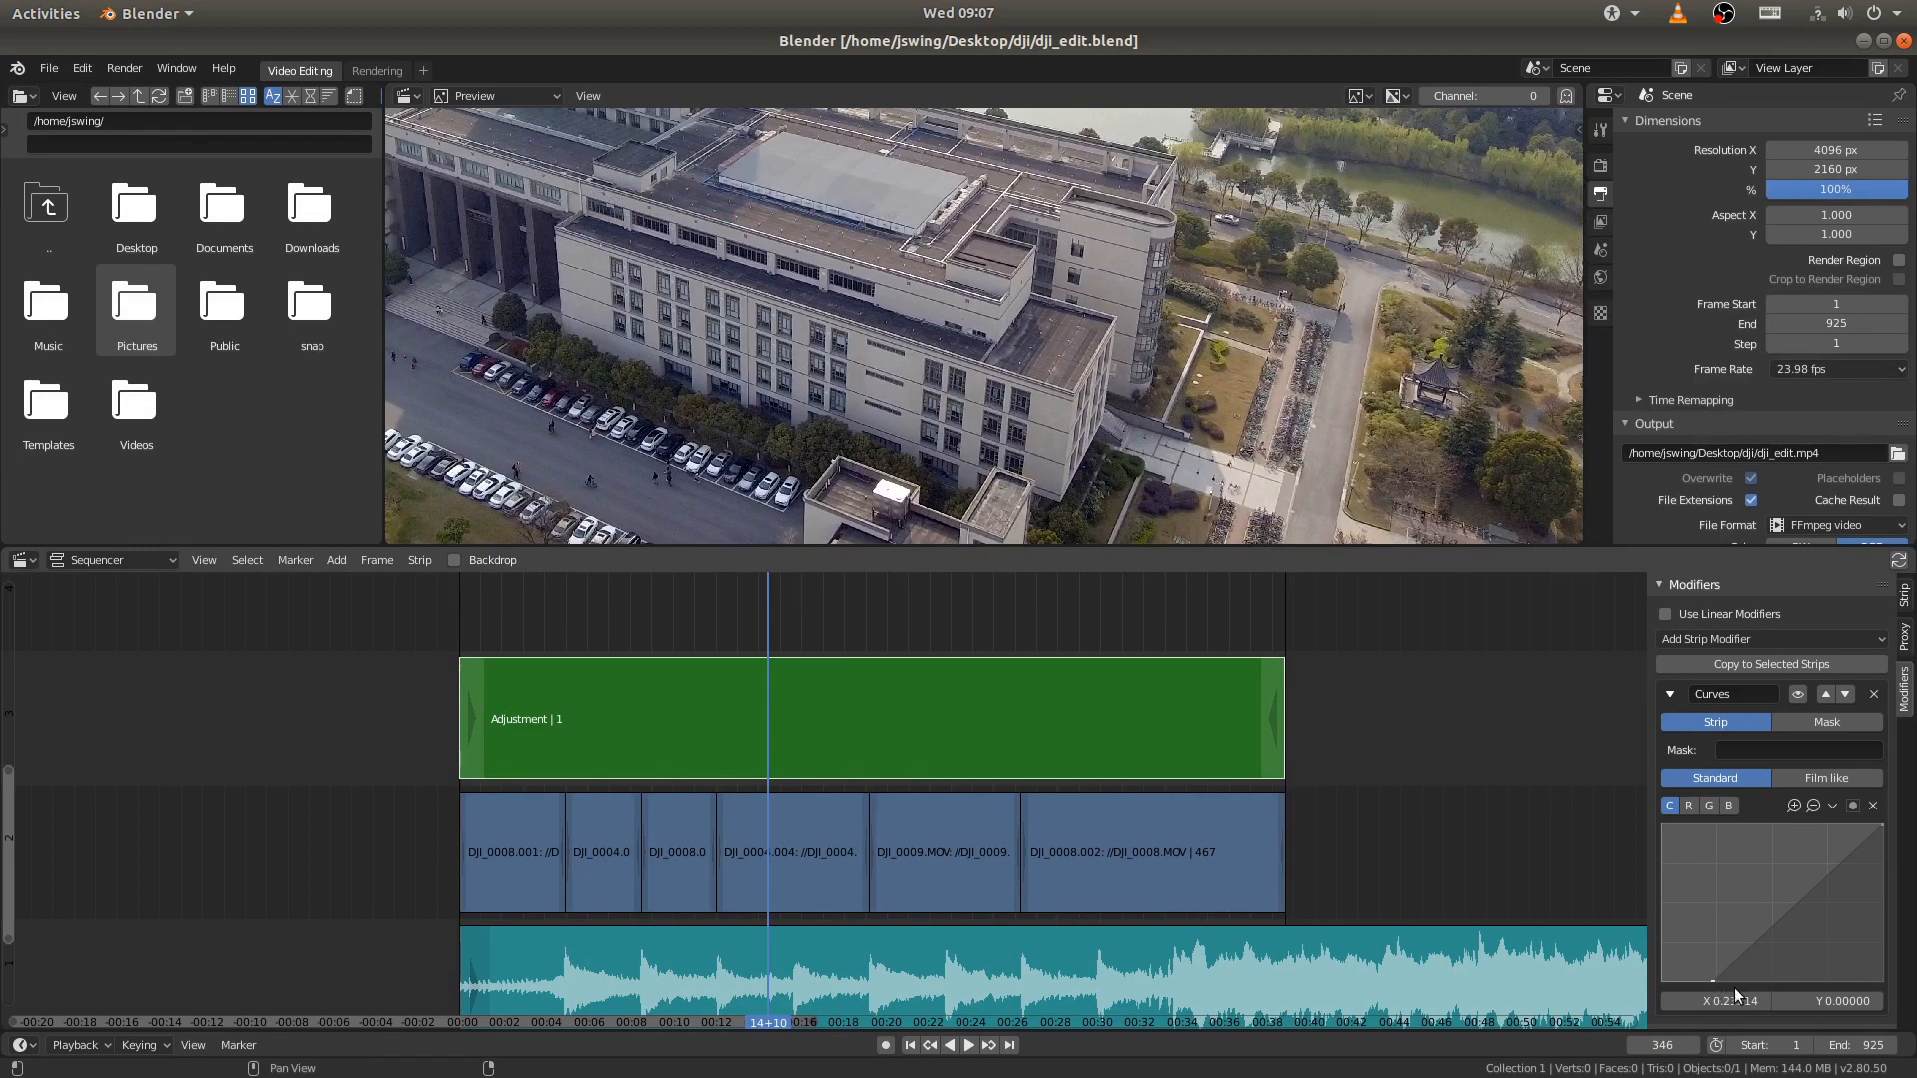
- Try extreme contrast by moving the curve's black point to about X 0.69, Y 0.02, with the whole frame in view
{"action": "left_click_drag", "start_coordinate": [1714, 981], "coordinate": [1814, 978]}
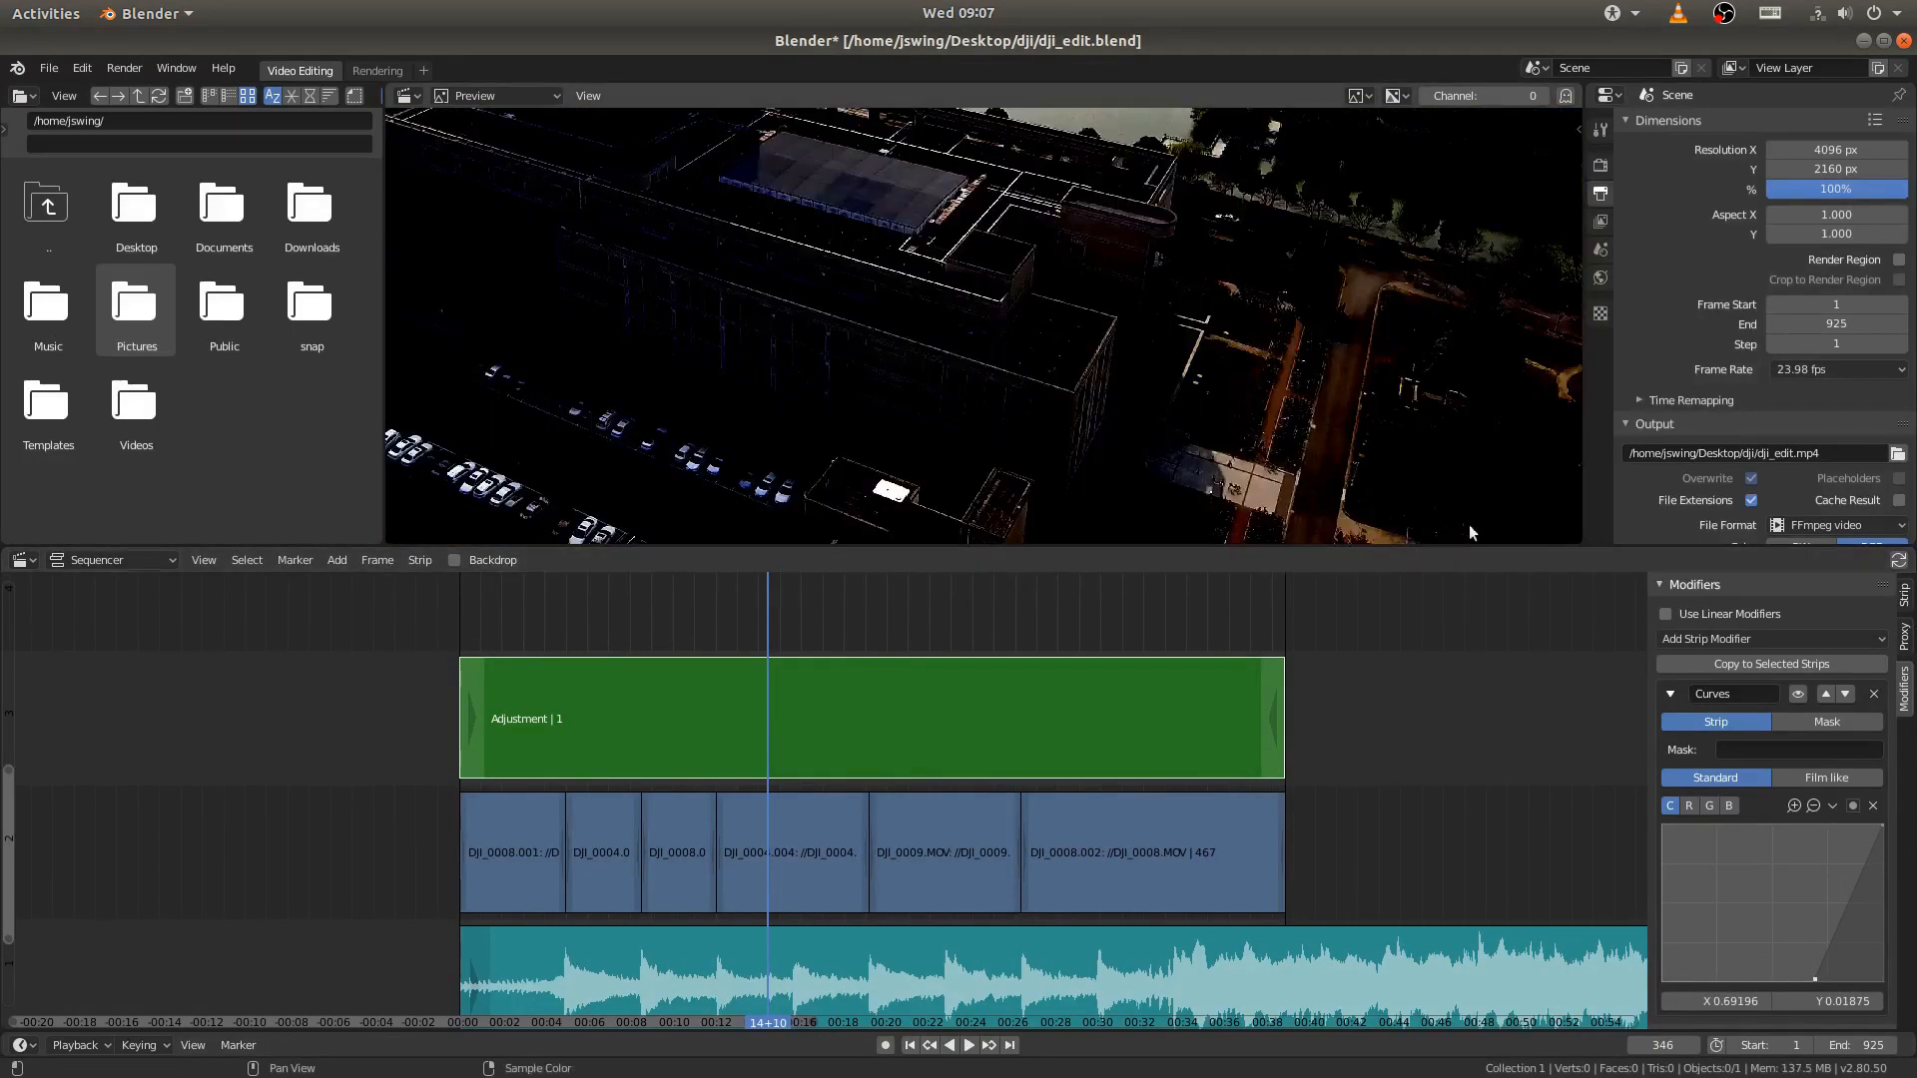
{"action": "scroll", "coordinate": [1220, 331], "scroll_direction": "down", "scroll_amount": 11}
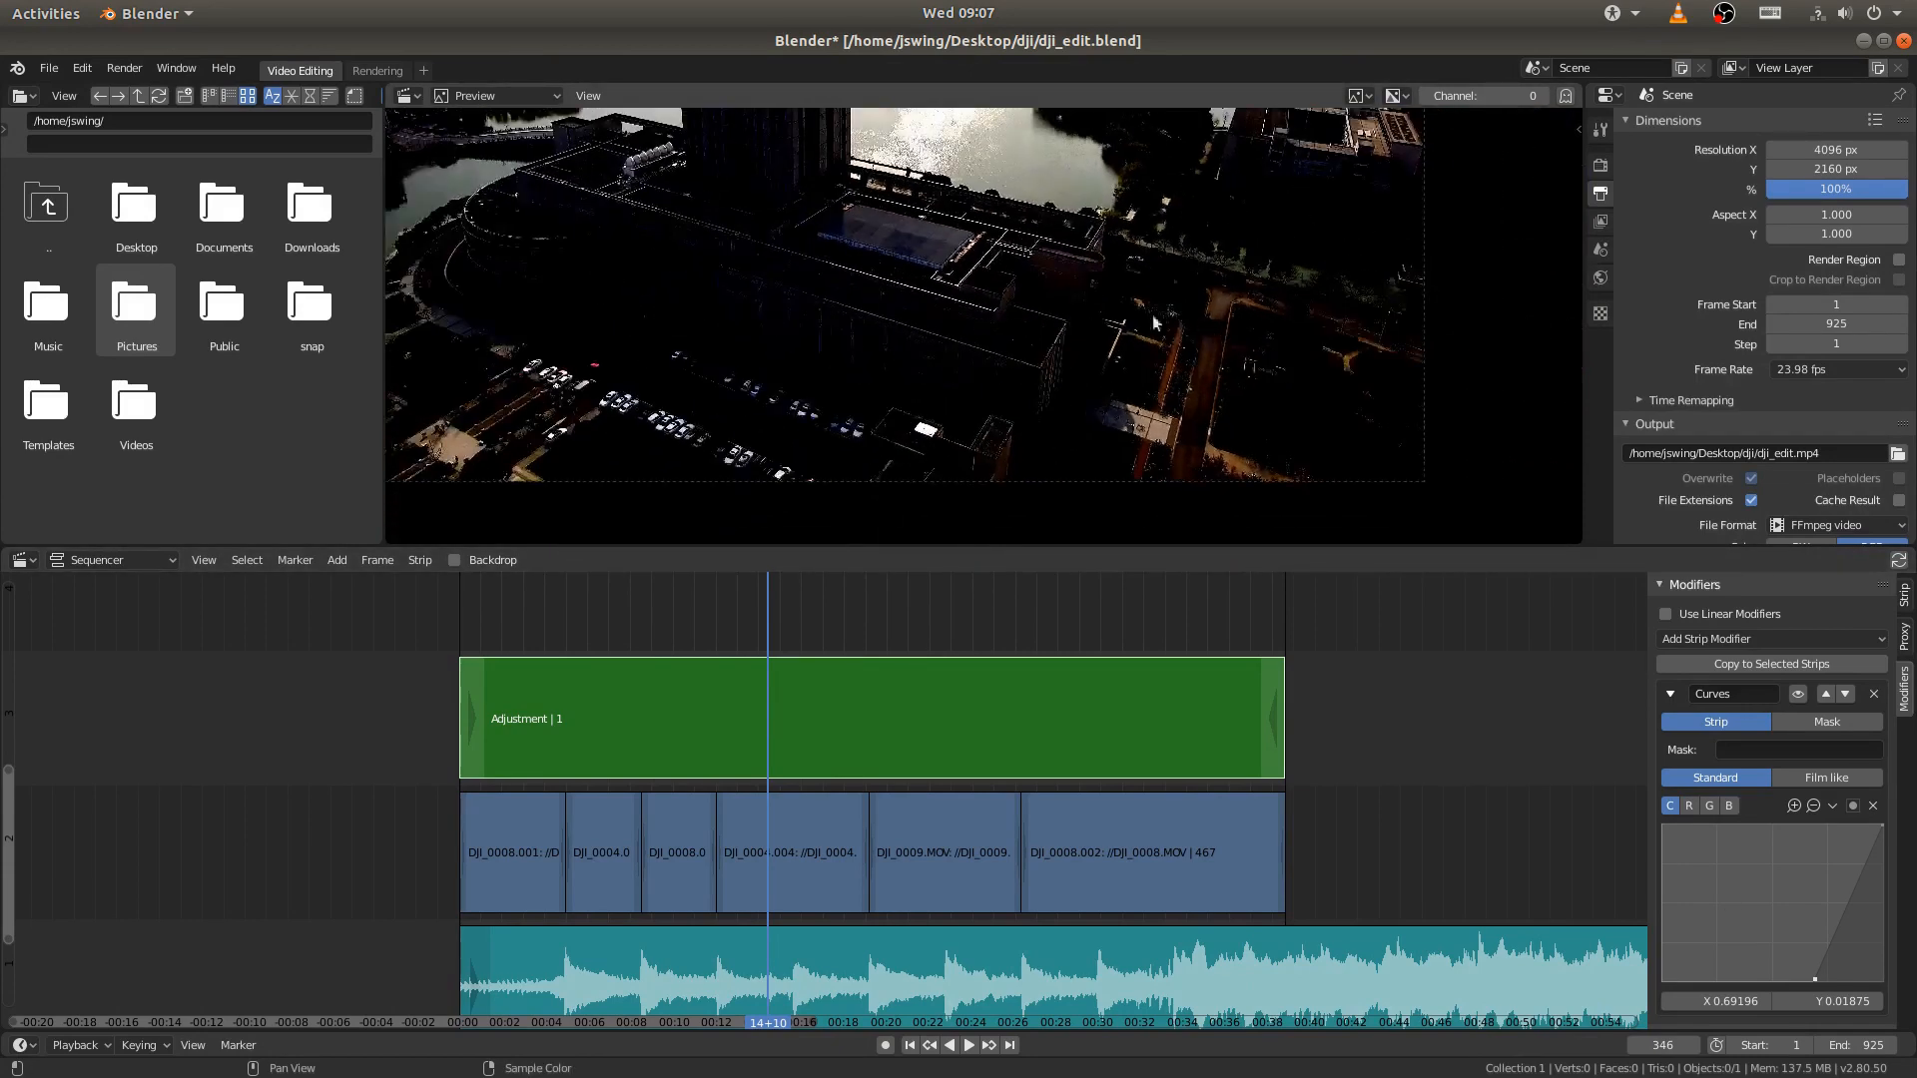
{"action": "middle_click_drag", "start_coordinate": [1101, 250], "coordinate": [1100, 327]}
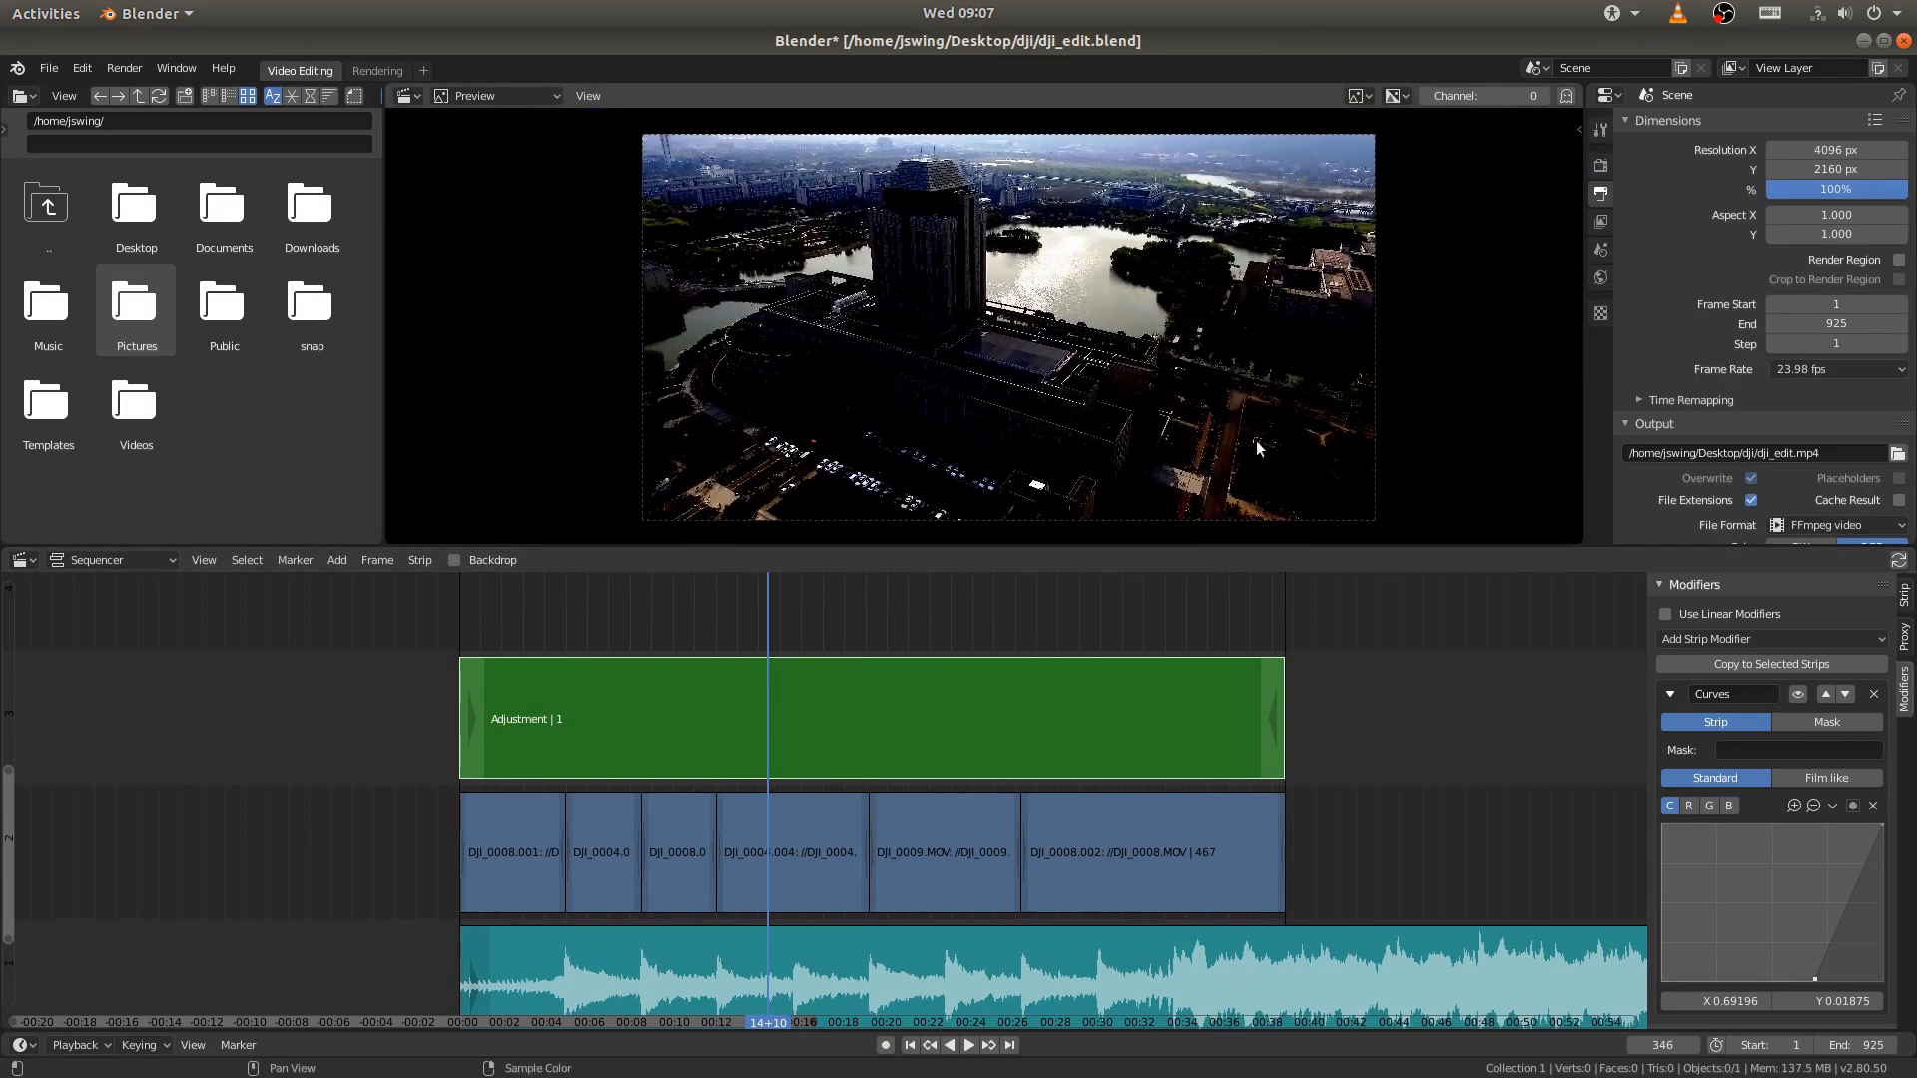
- Bring the curve's black point back to about X 0.22, Y 0, and show the adjustment layer's strip properties
{"action": "left_click_drag", "start_coordinate": [1813, 980], "coordinate": [1711, 981]}
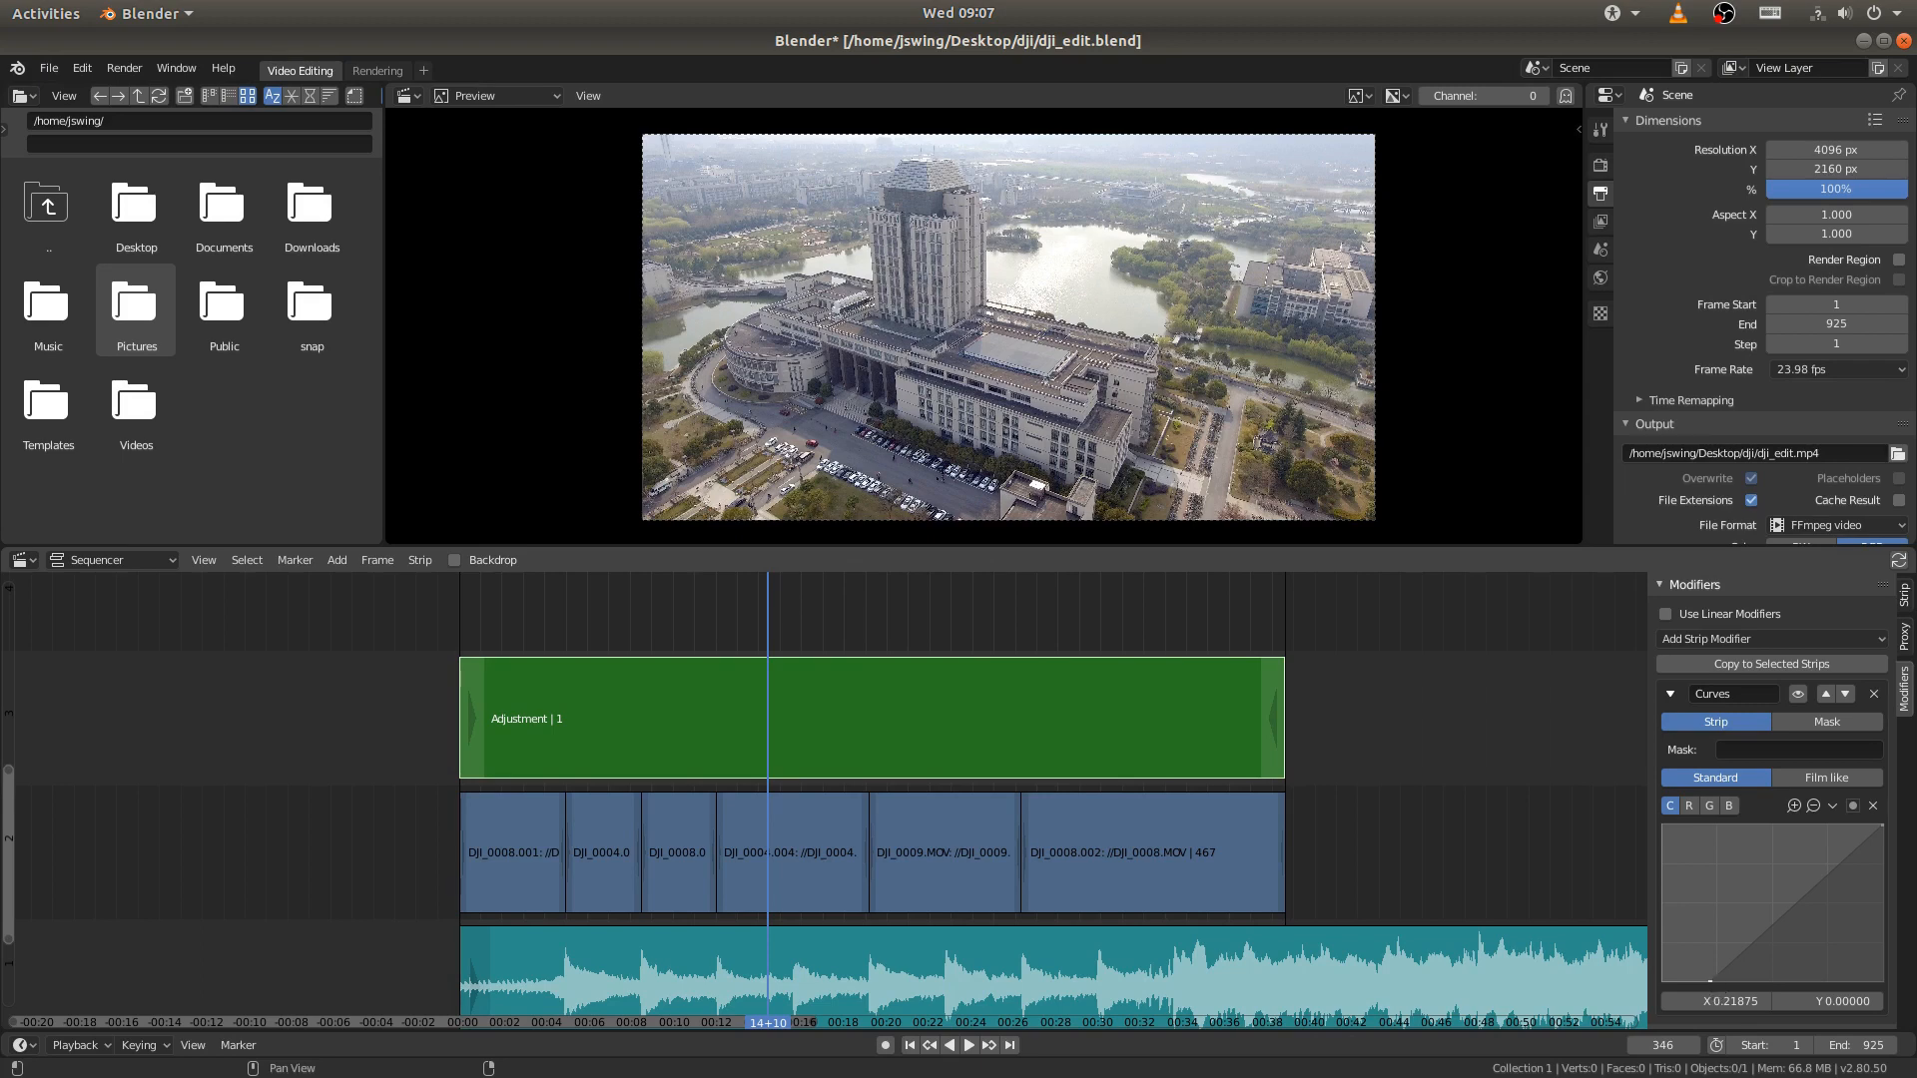
{"action": "left_click_drag", "start_coordinate": [1711, 981], "coordinate": [1717, 981]}
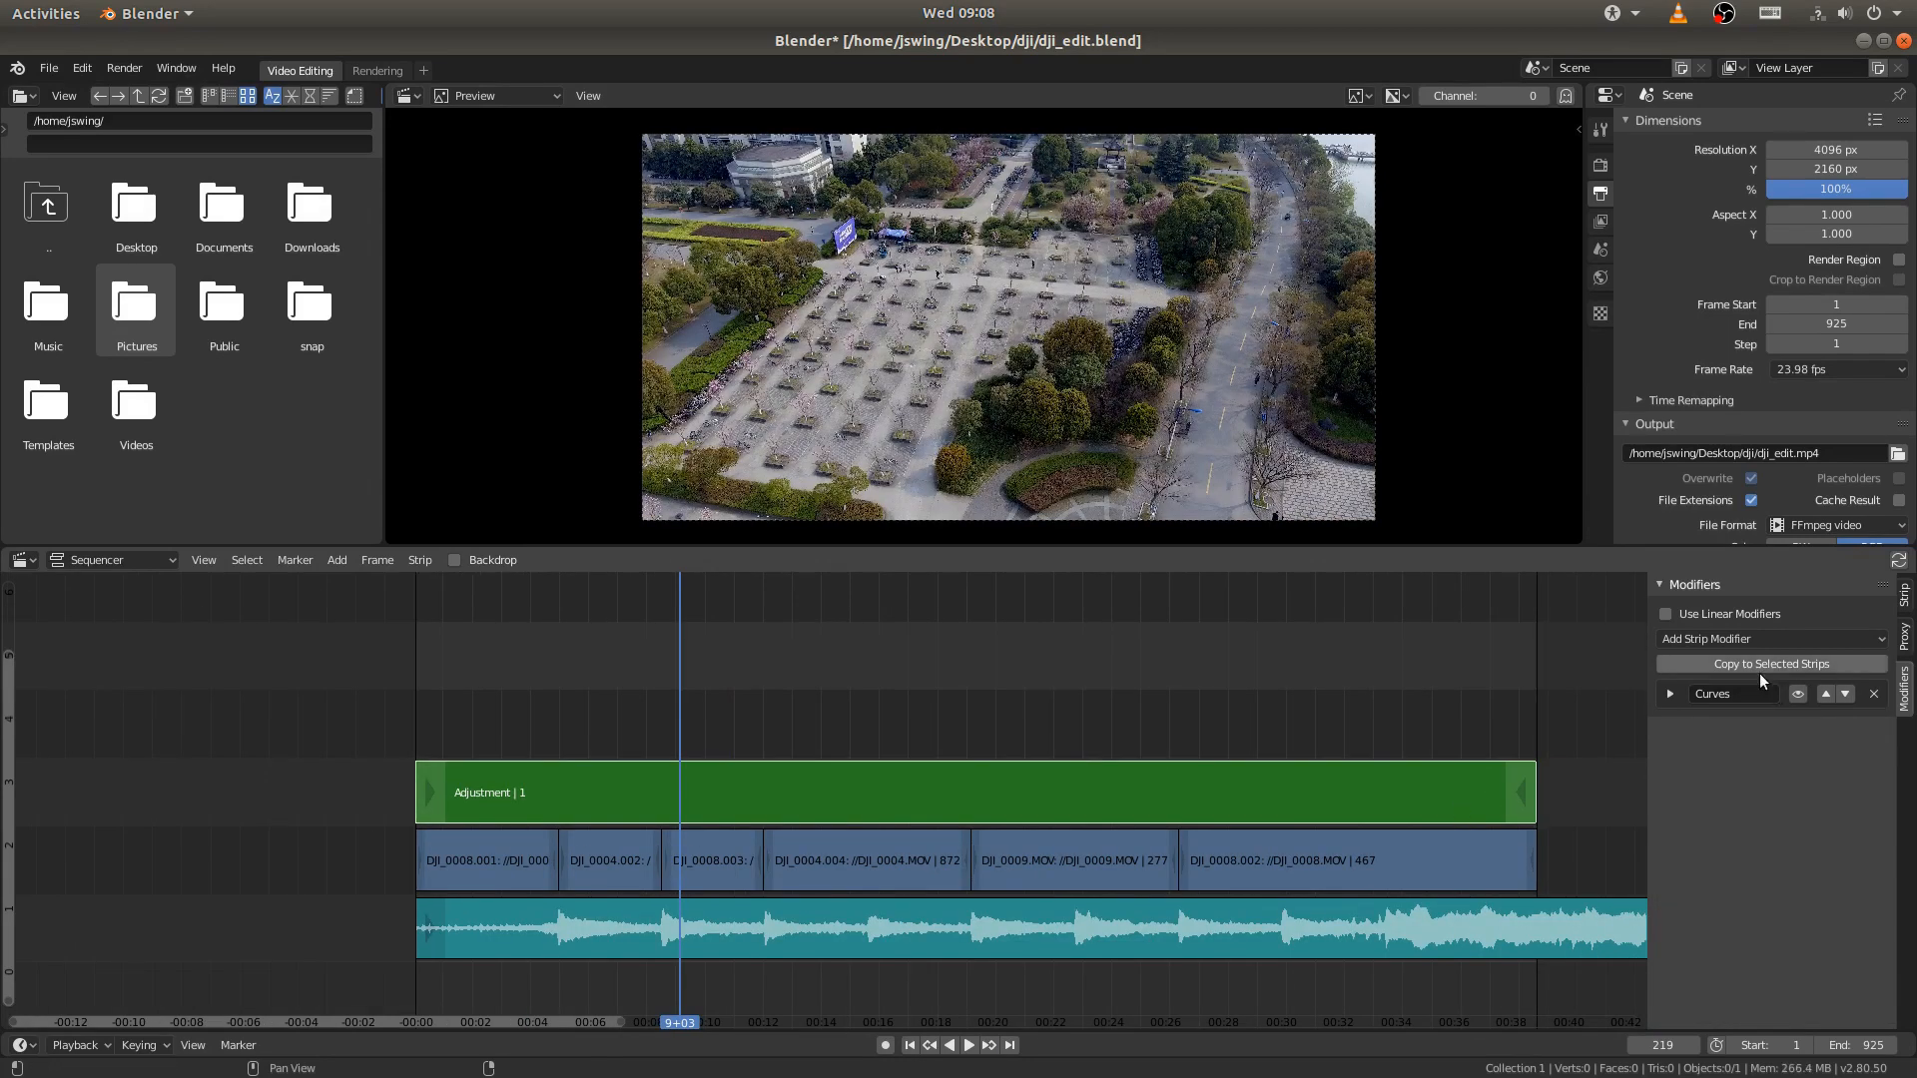
{"action": "left_click", "coordinate": [1907, 602]}
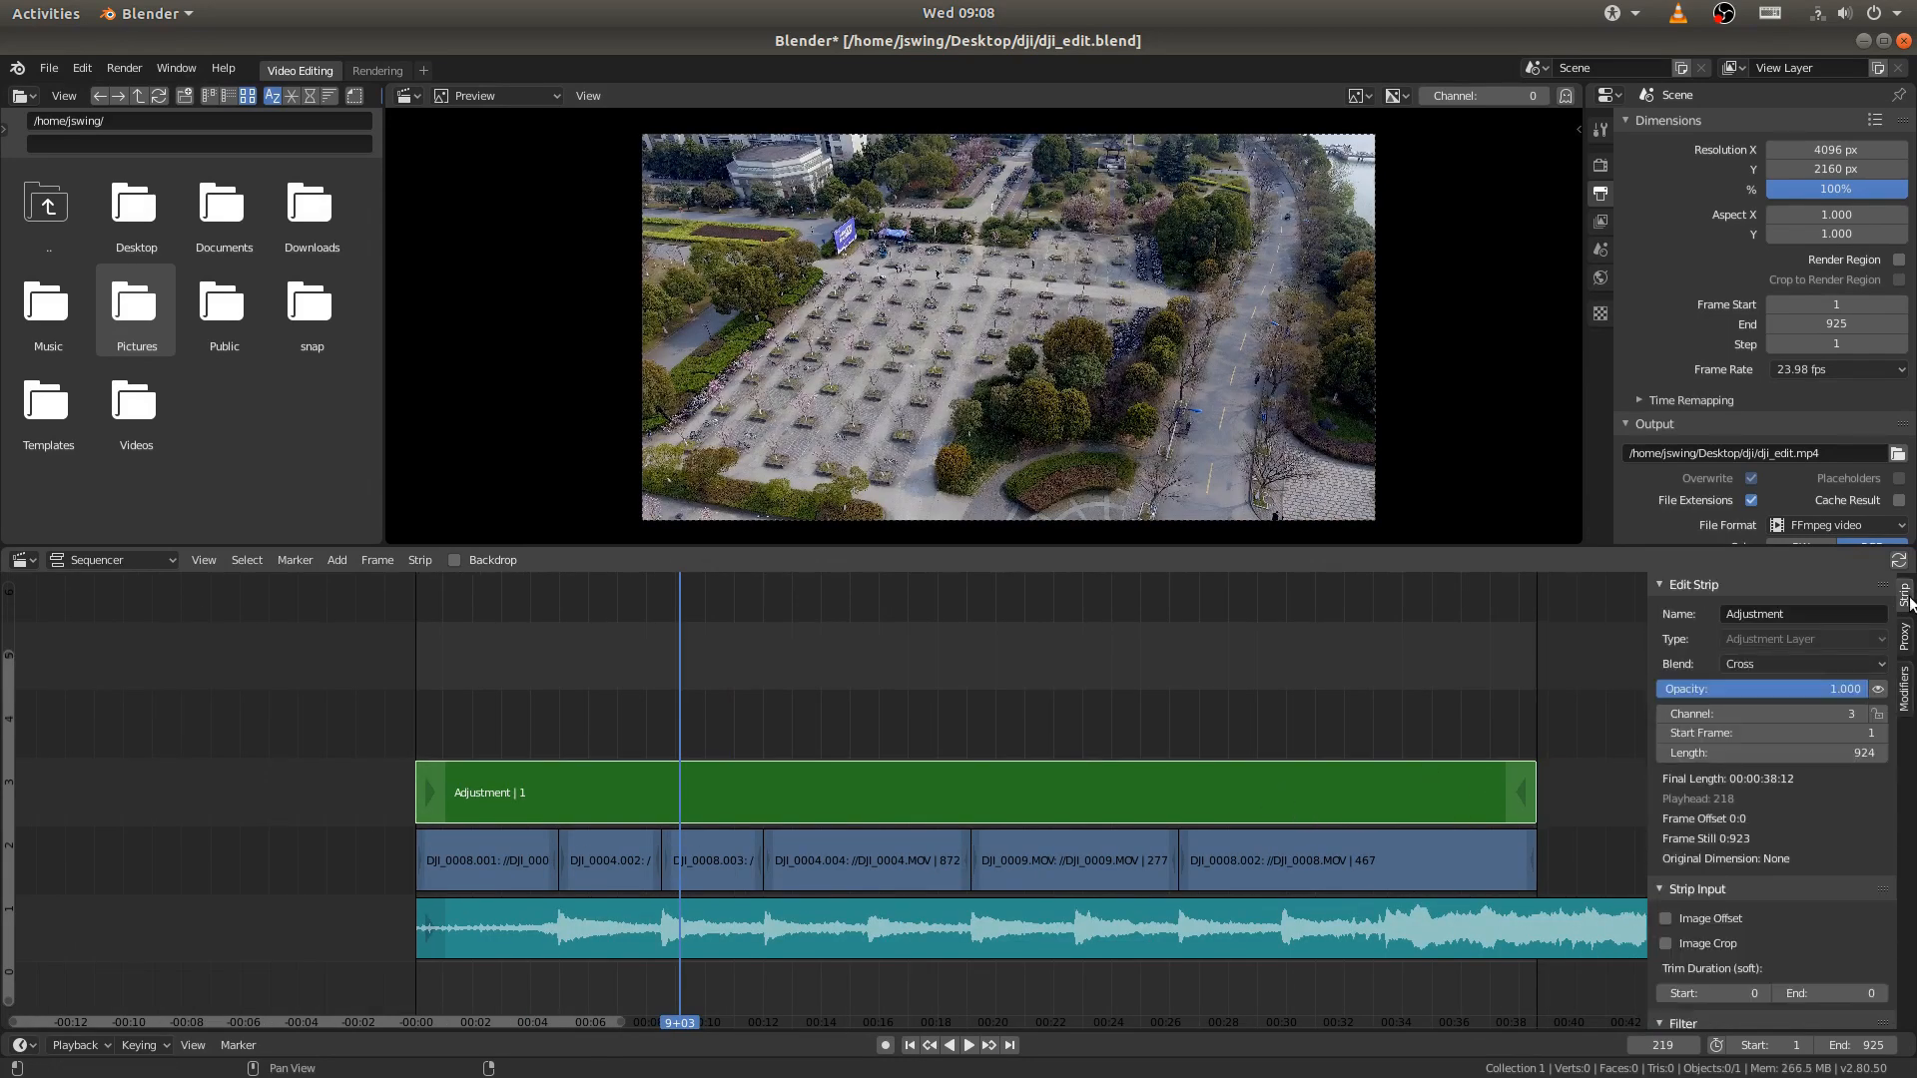
- Set the adjustment layer's color saturation to 1.5 and save the project file
{"action": "scroll", "coordinate": [1696, 881], "scroll_direction": "down", "scroll_amount": 6}
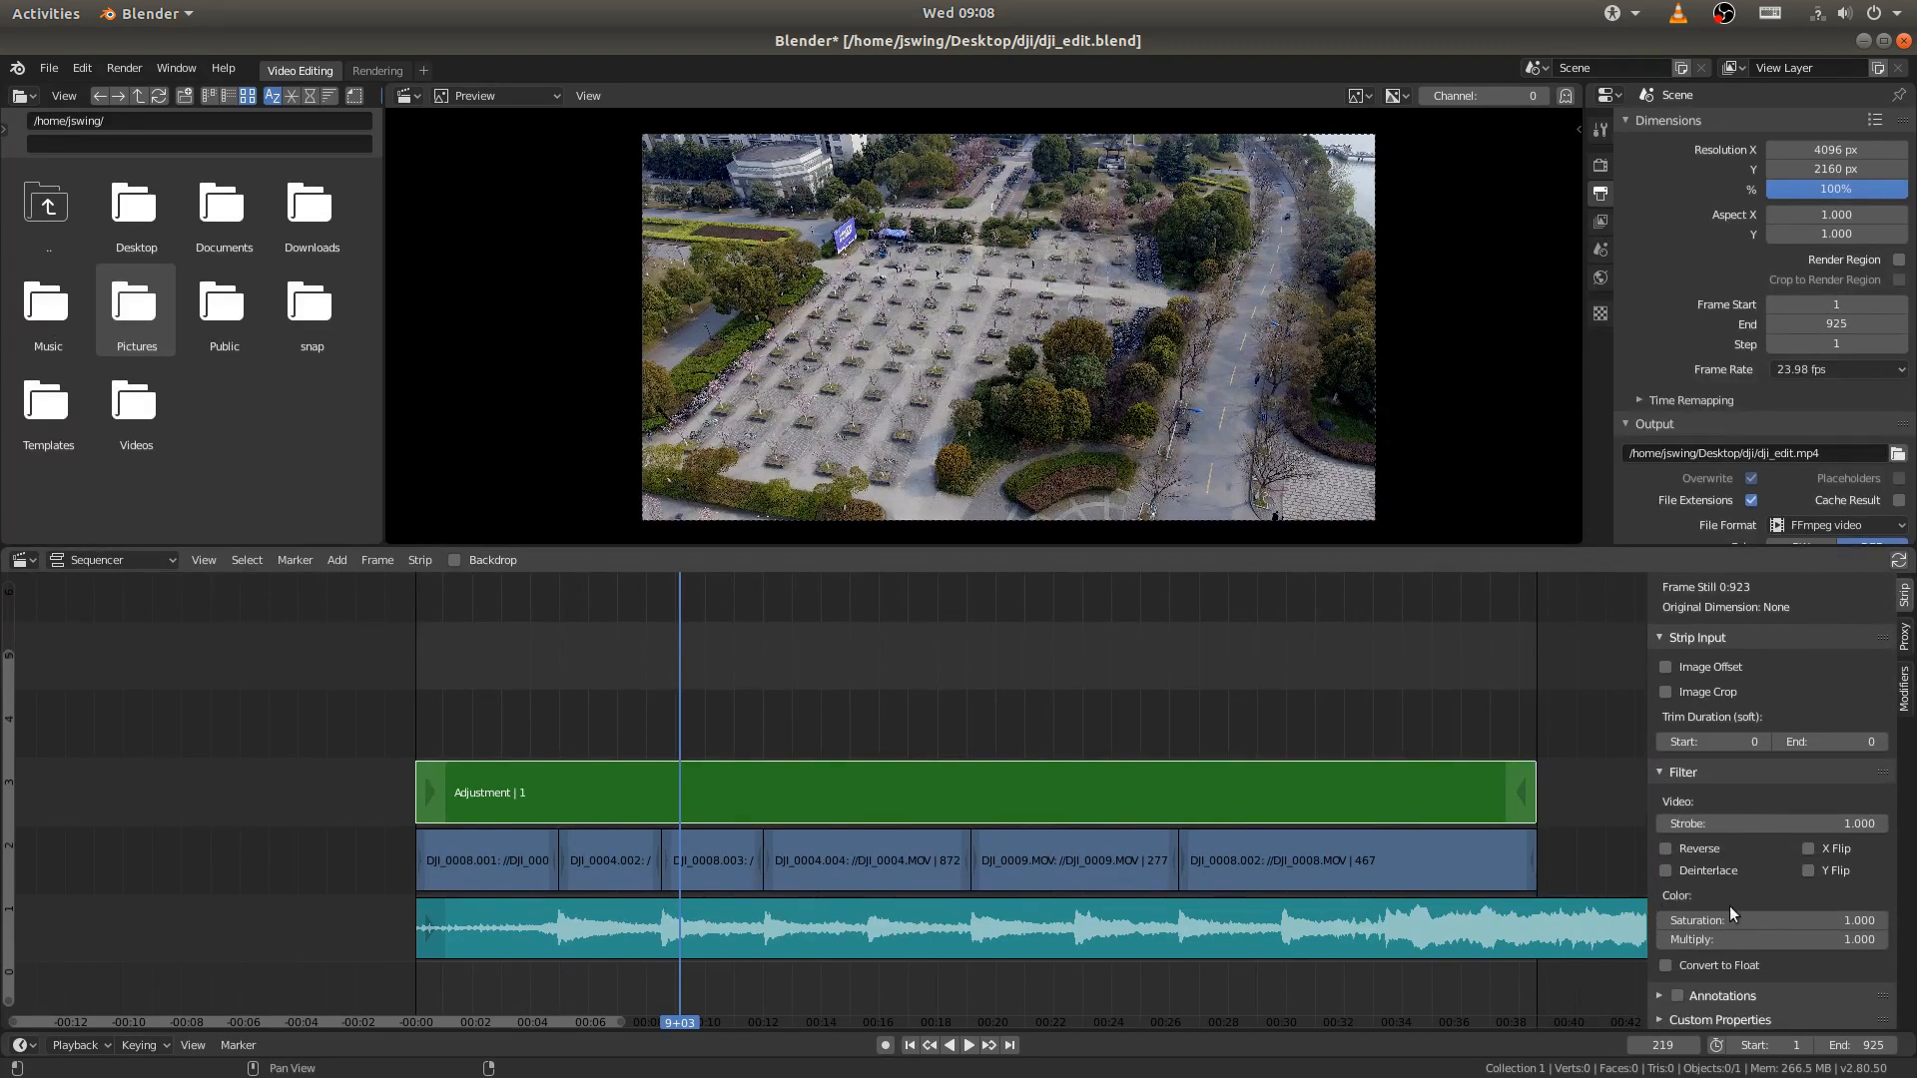
{"action": "left_click", "coordinate": [1821, 921]}
{"action": "type", "text": "1.5"}
{"action": "key", "text": "Return"}
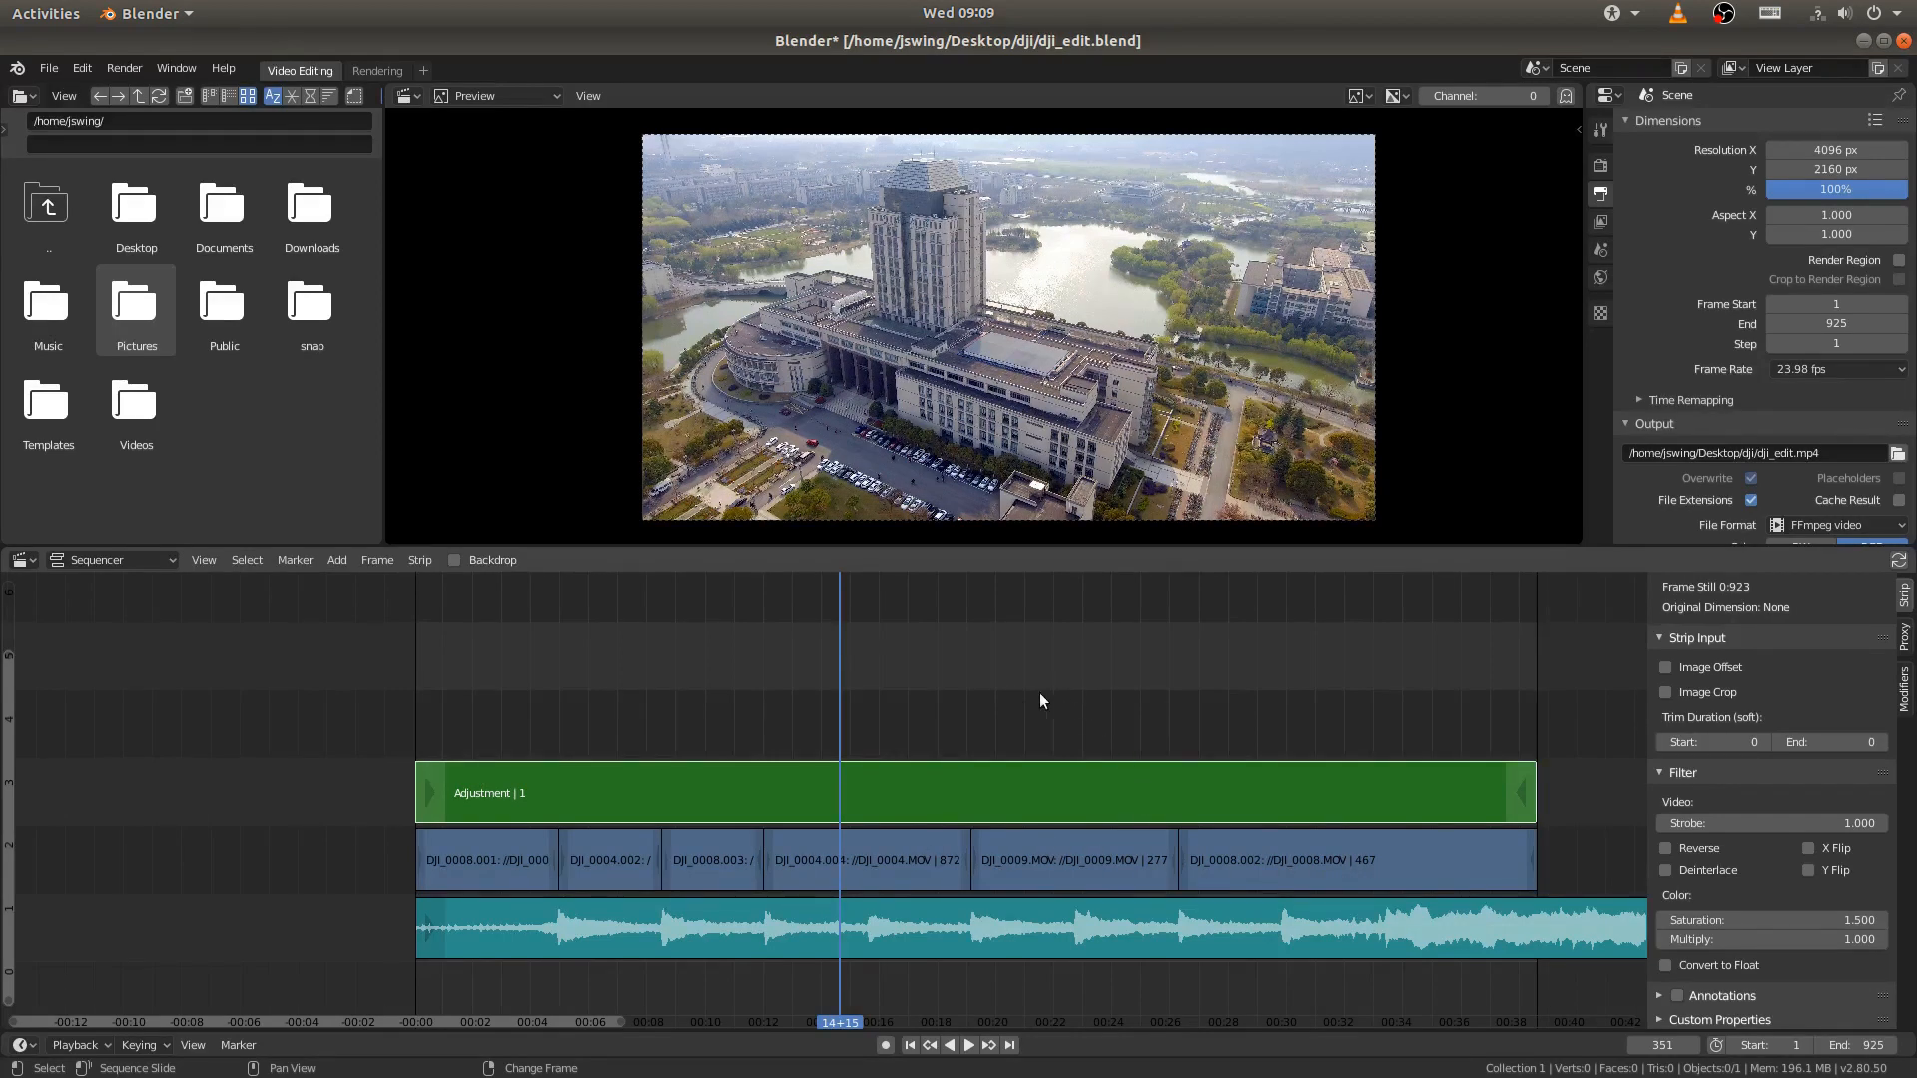
{"action": "key", "text": "ctrl+s"}
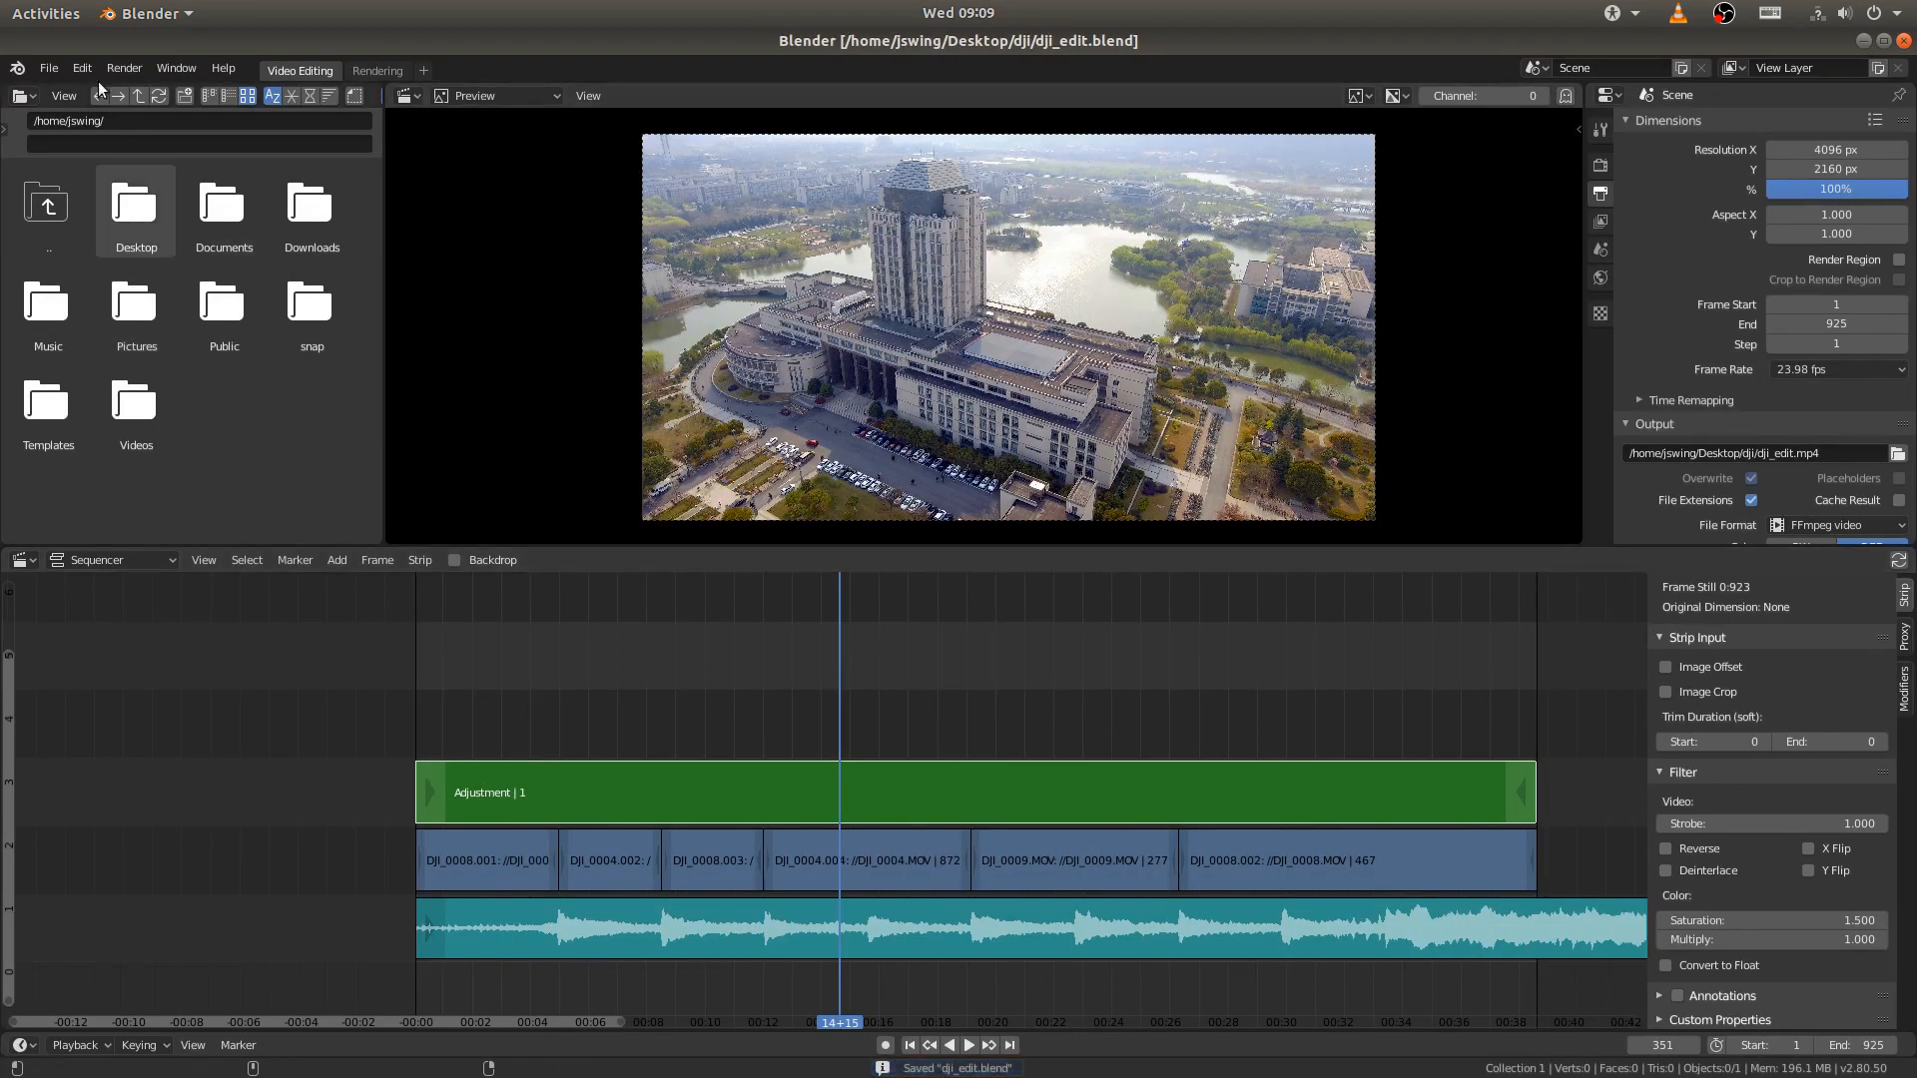
- Set the render display mode to Keep User Interface and start rendering the animation
{"action": "left_click", "coordinate": [127, 68]}
{"action": "mouse_move", "coordinate": [156, 208]}
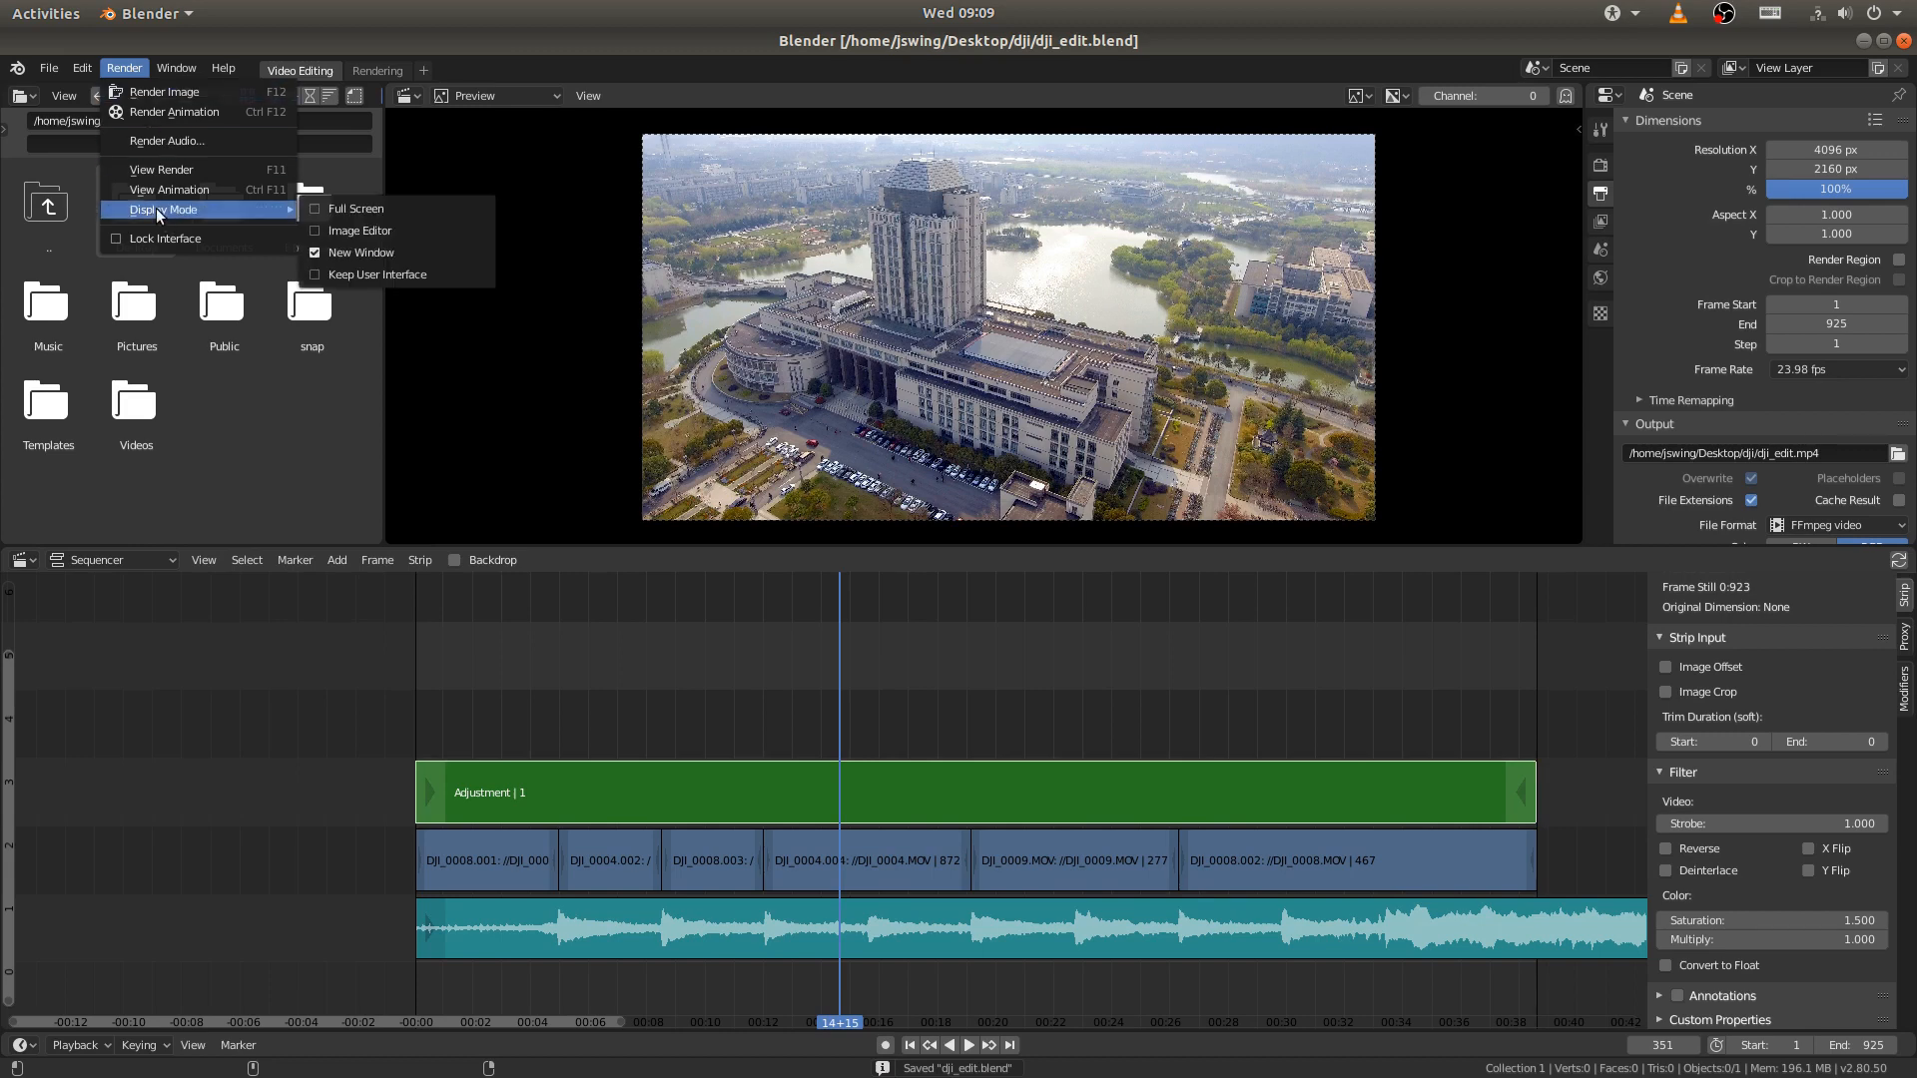
{"action": "left_click", "coordinate": [338, 272]}
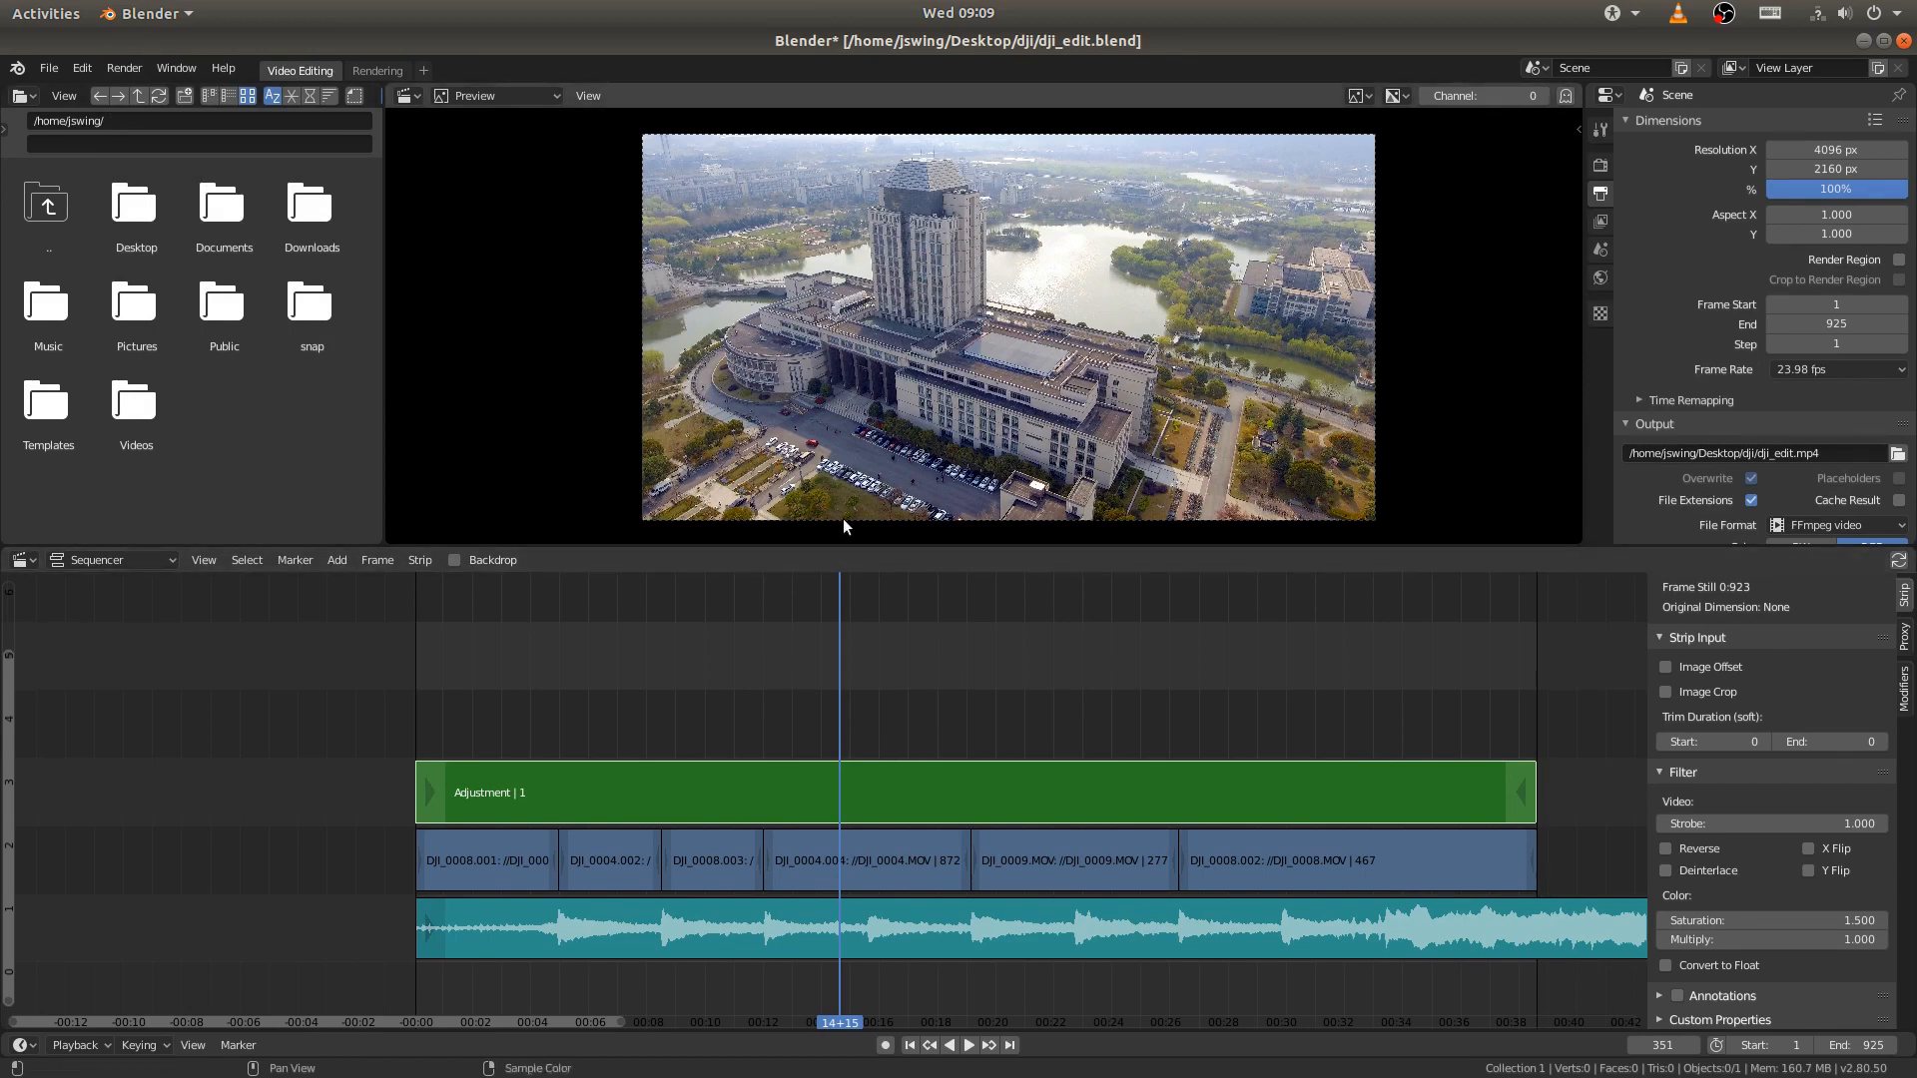
{"action": "left_click", "coordinate": [128, 64]}
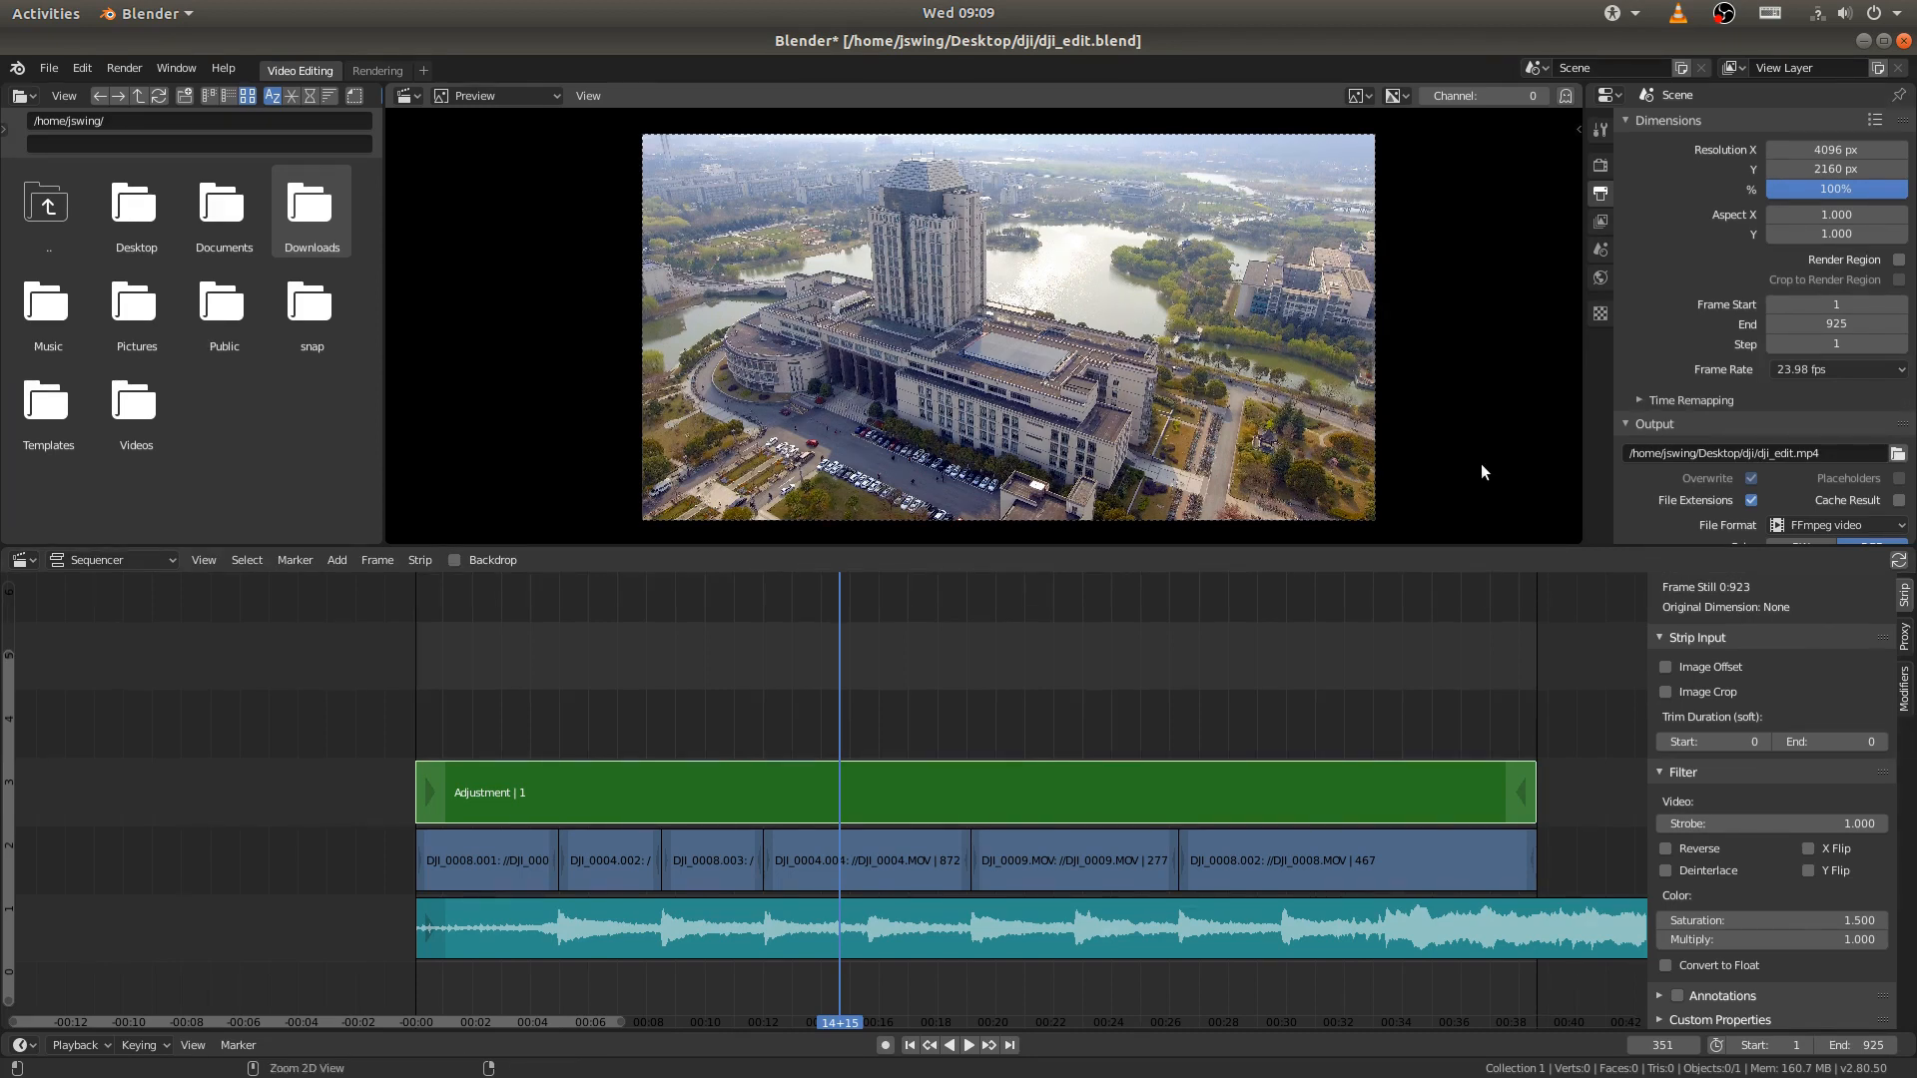
{"action": "key", "text": "ctrl+F12"}
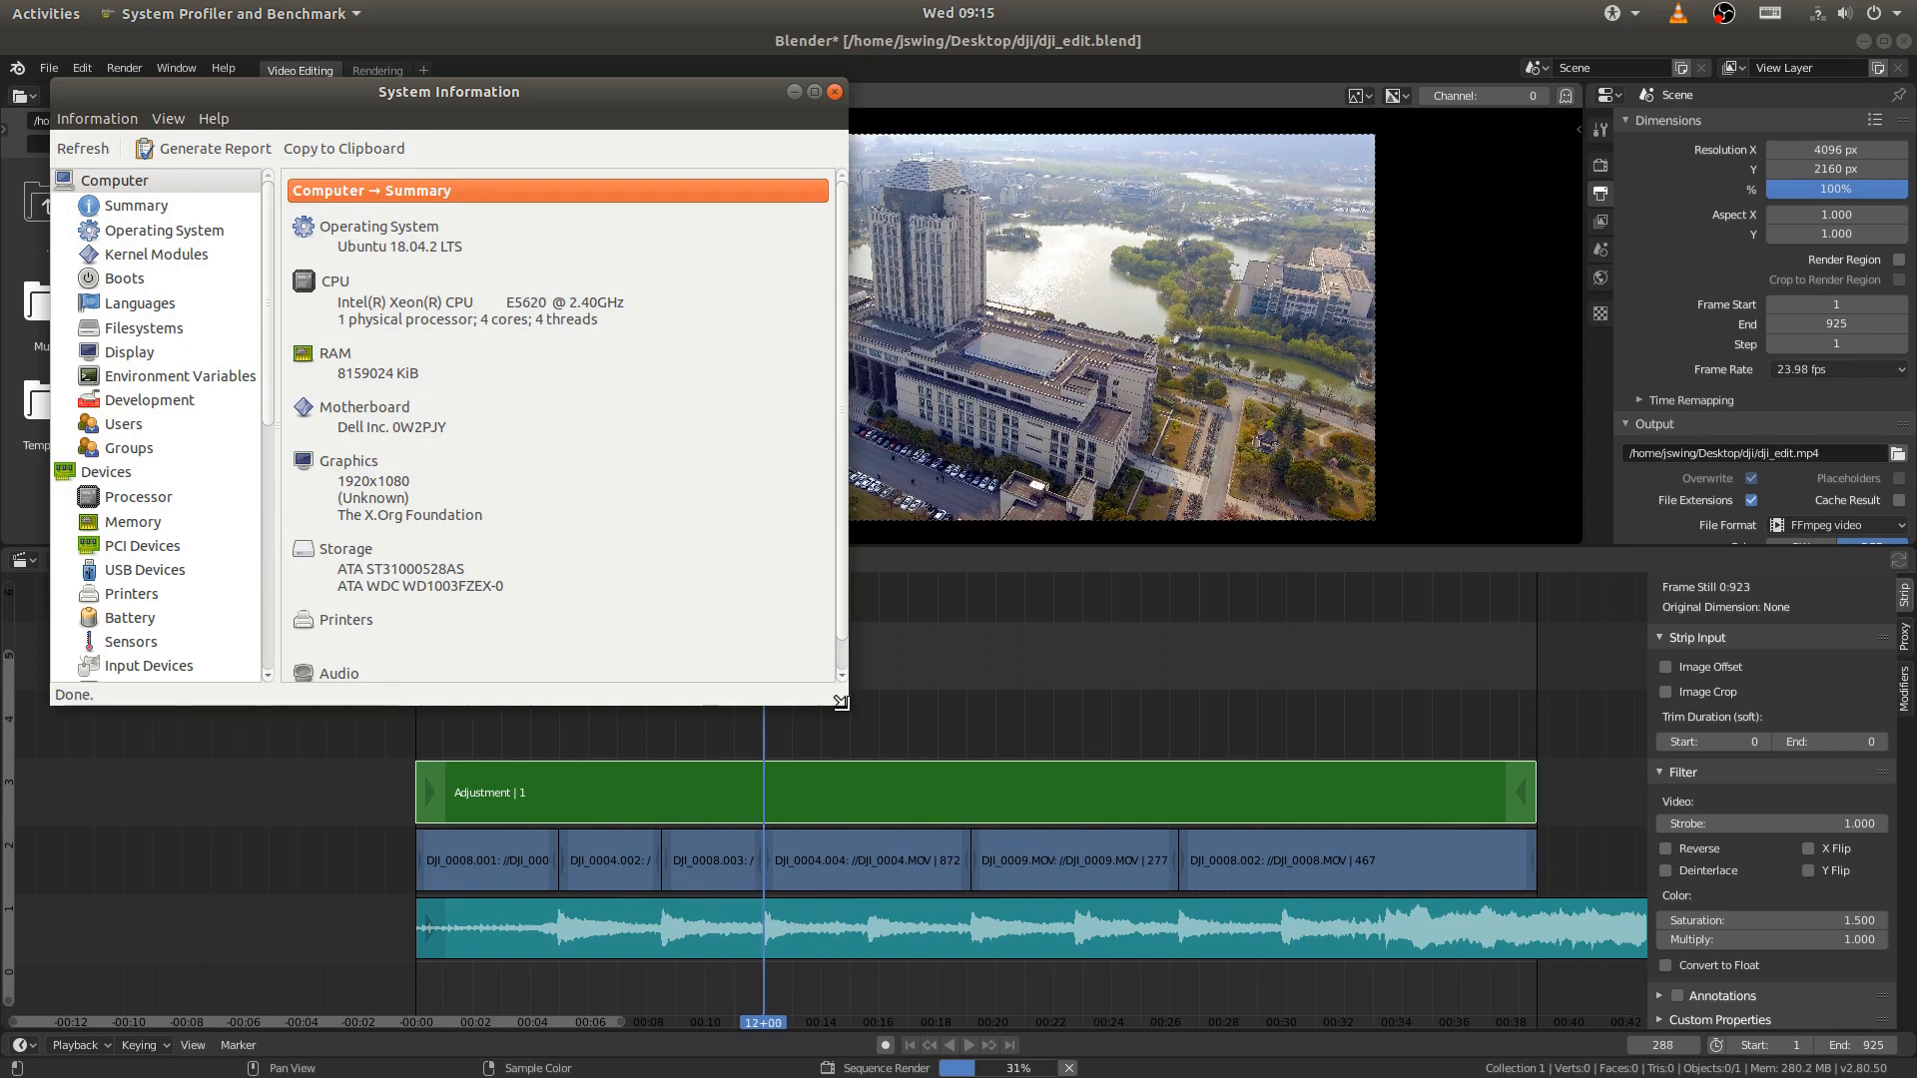
- Enlarge the System Information window to review the computer's hardware summary, and close it while the render runs
{"action": "left_click_drag", "start_coordinate": [840, 702], "coordinate": [895, 806]}
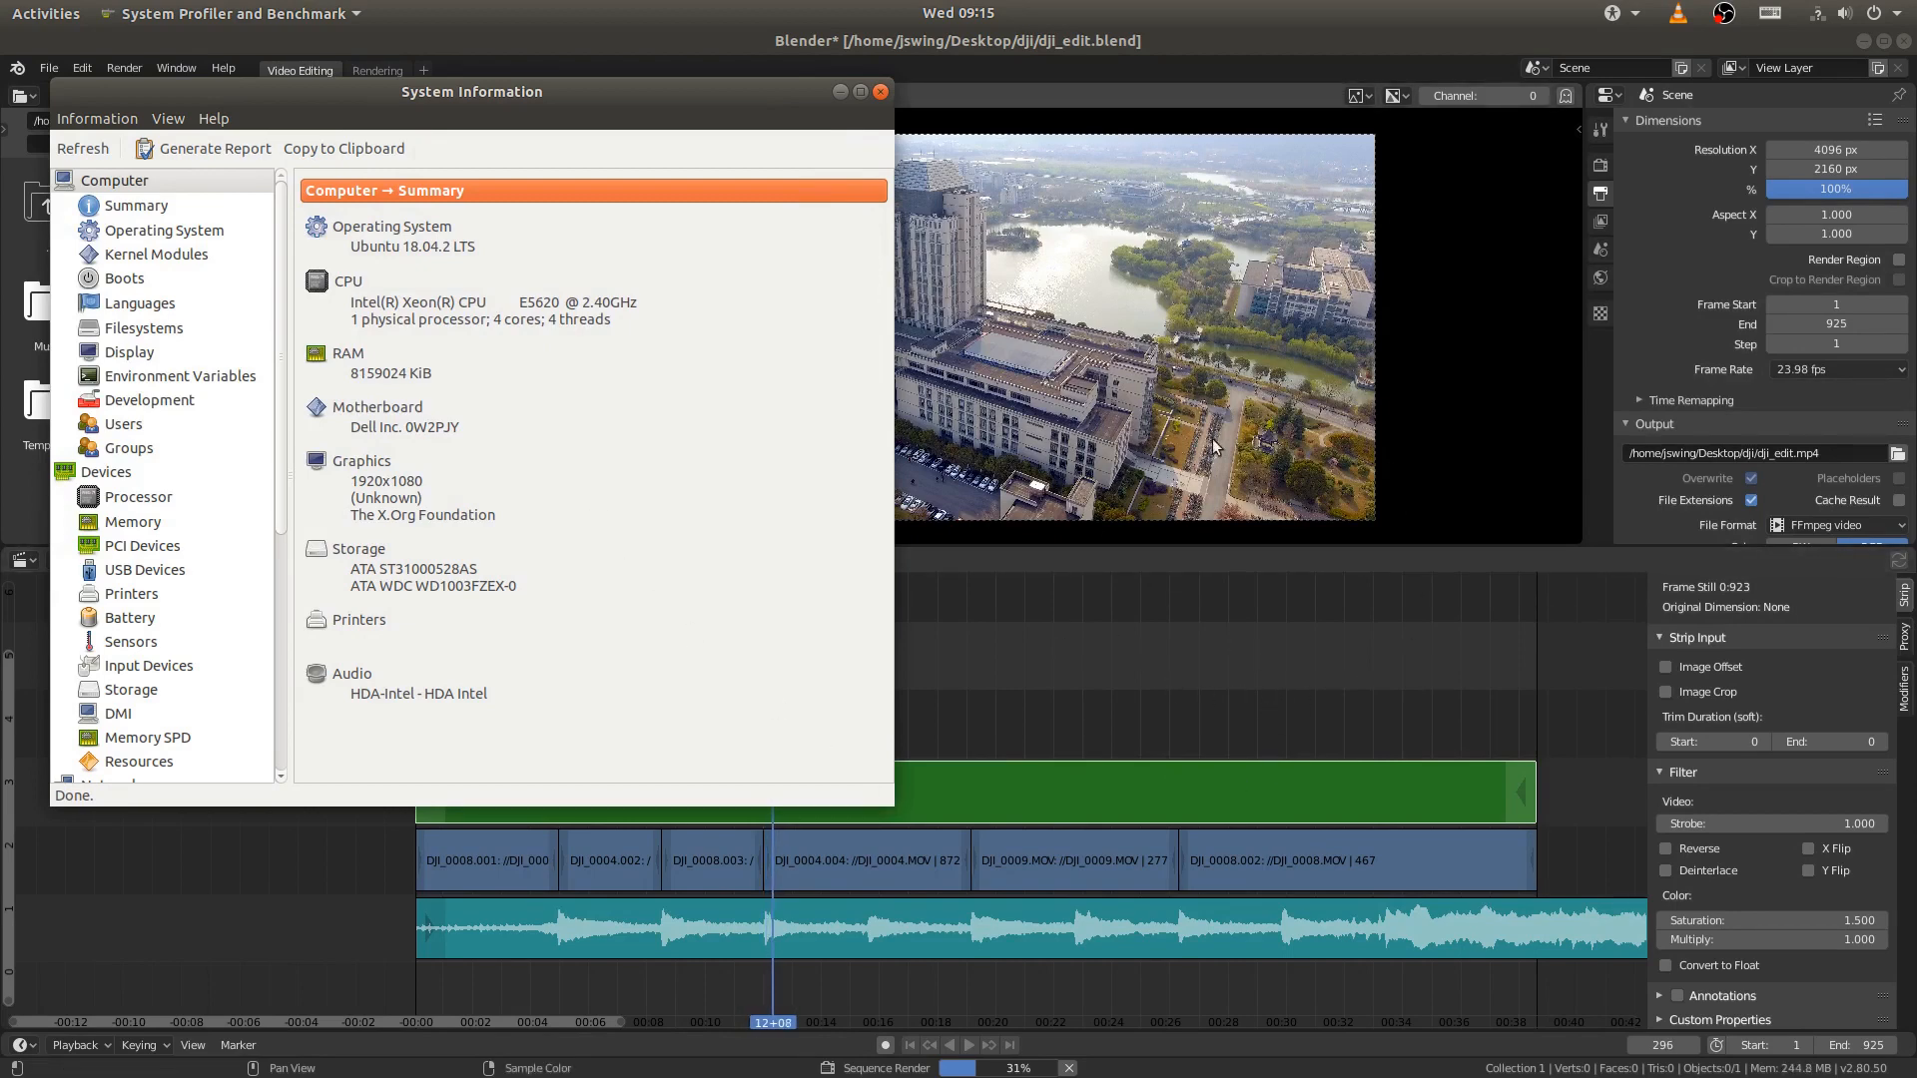
{"action": "left_click", "coordinate": [882, 92]}
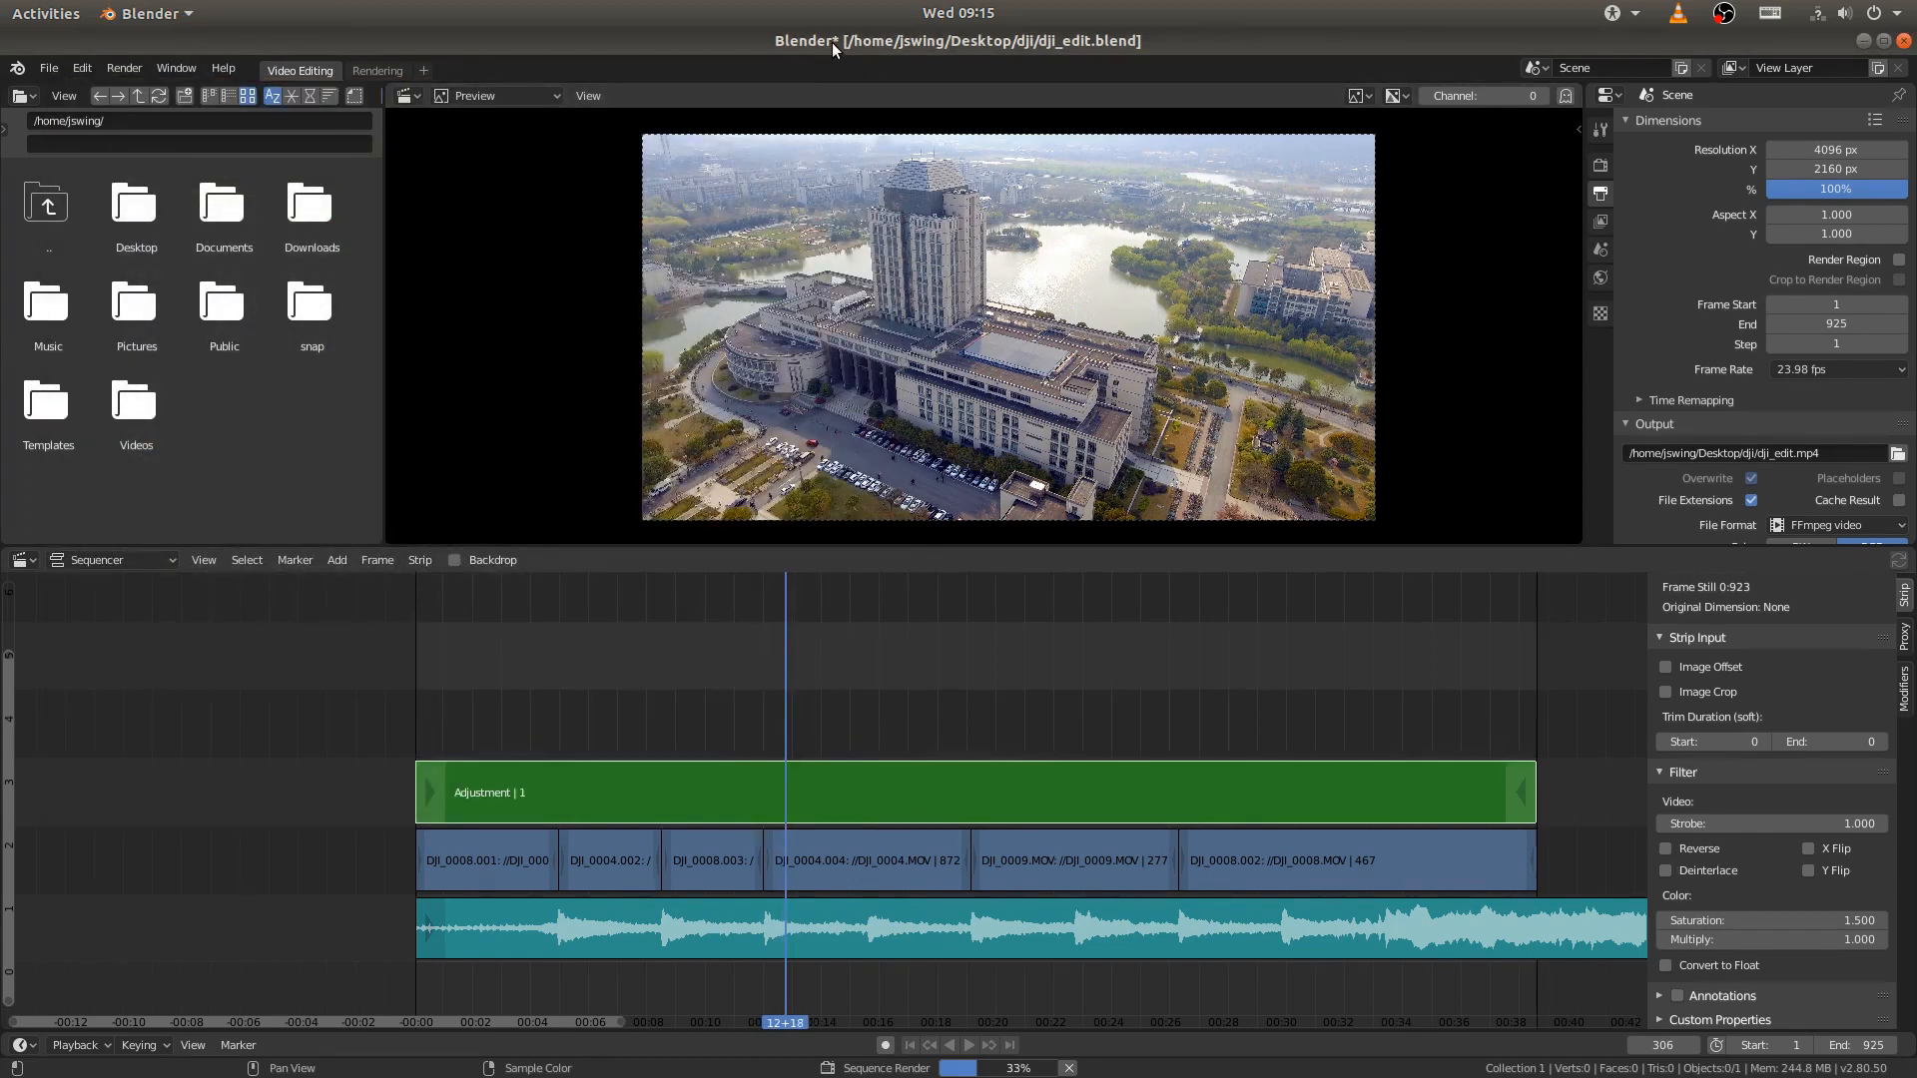